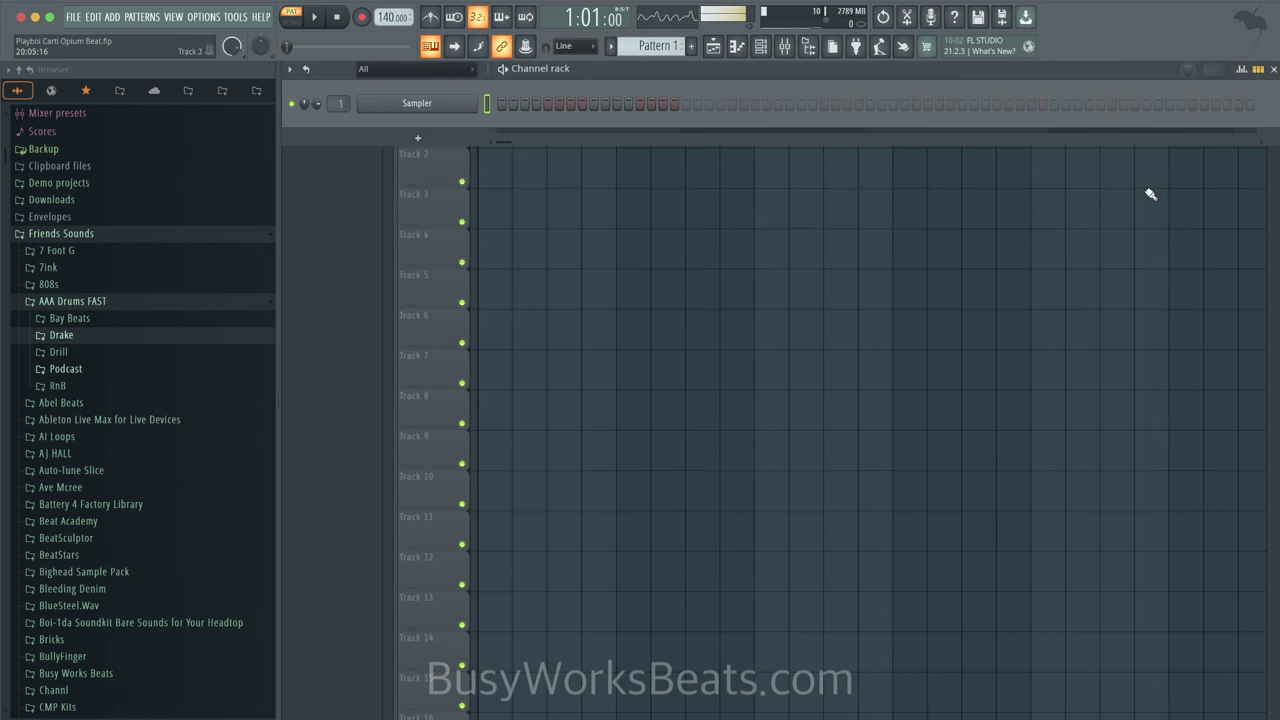
Step: Replace the Sampler channel's instrument with the GMS synthesizer
right_click(452, 106)
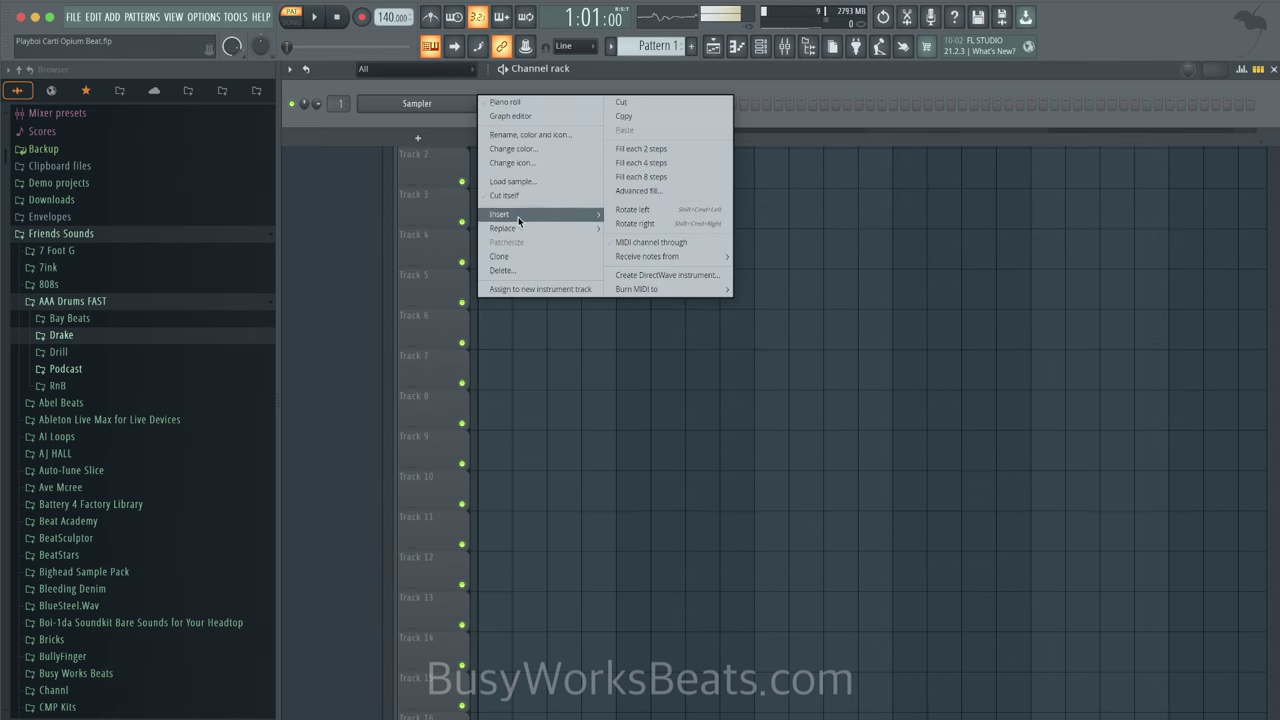
mouse_move(523, 228)
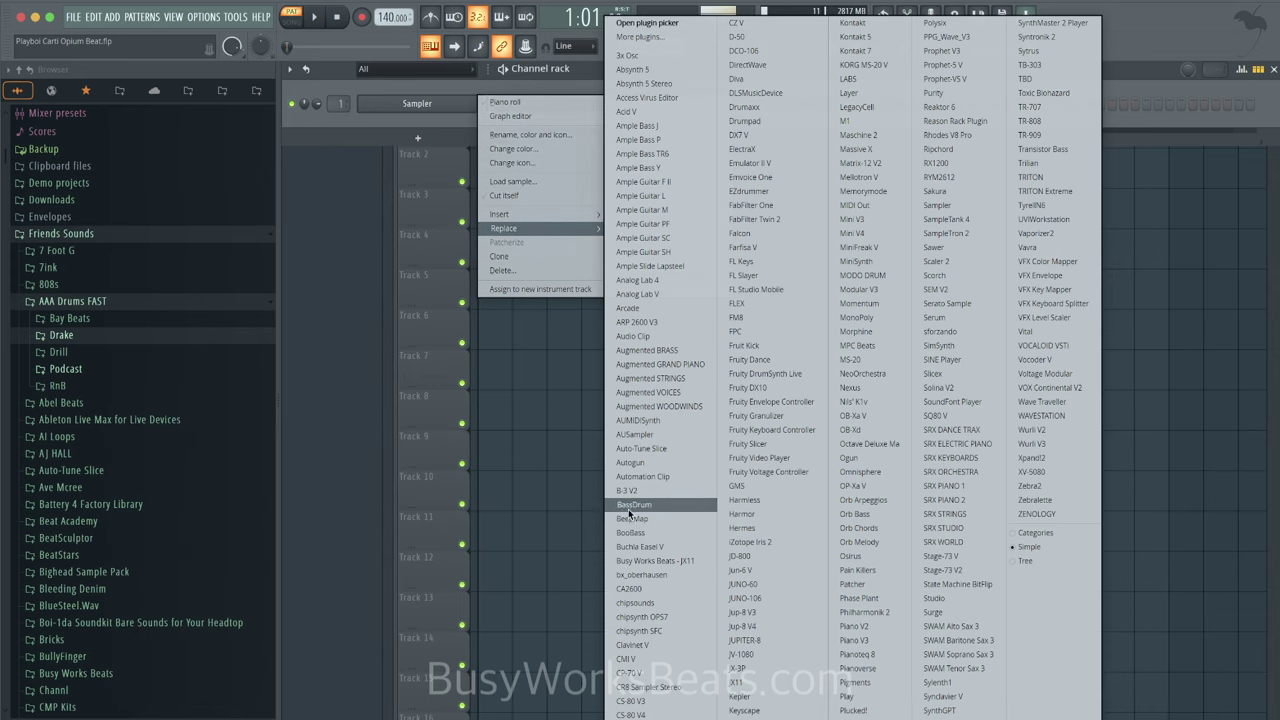
left_click(740, 486)
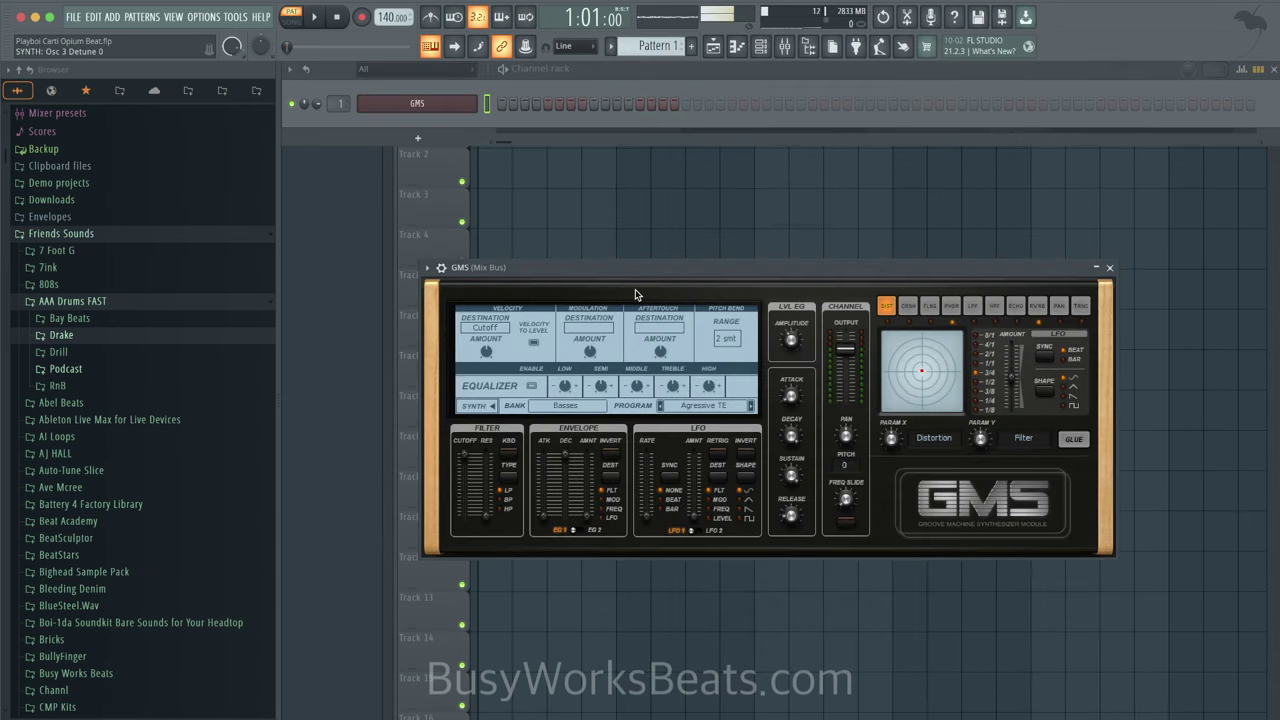
Step: Audition GMS presets in the Basses bank, choose Basic Acid Bass, and raise the channel volume to 100%
left_click(595, 407)
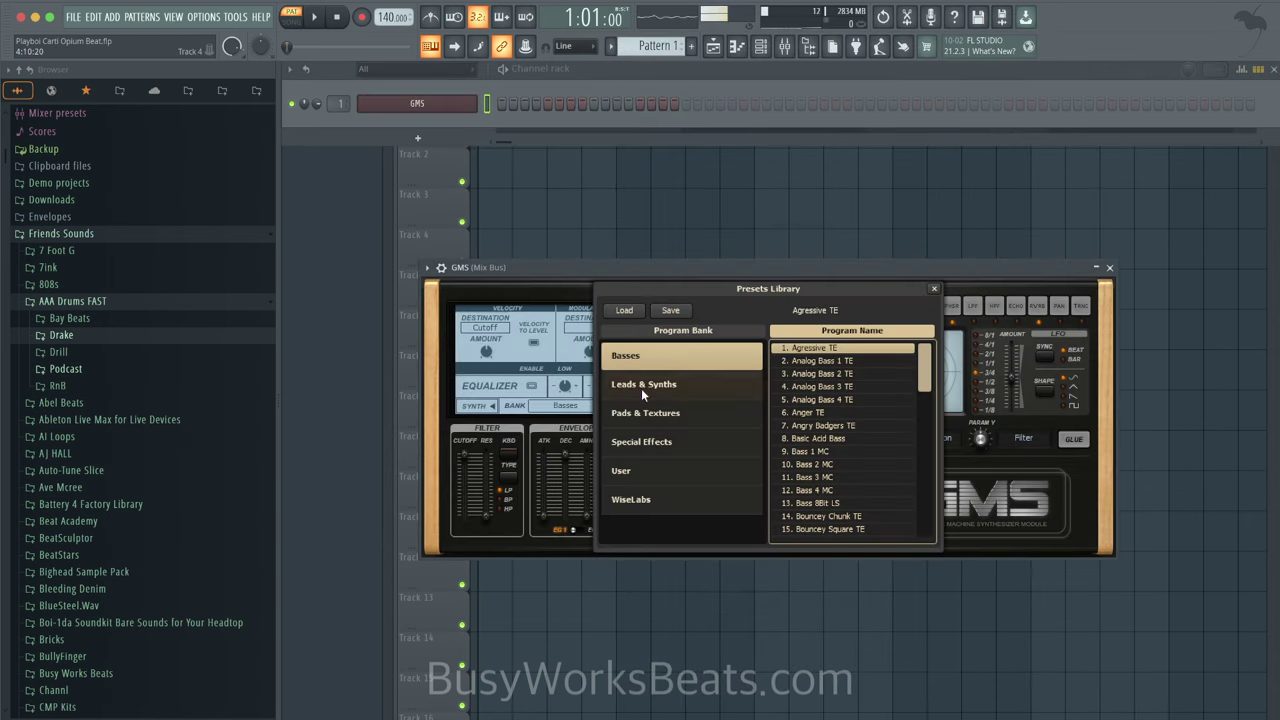
double_click(833, 398)
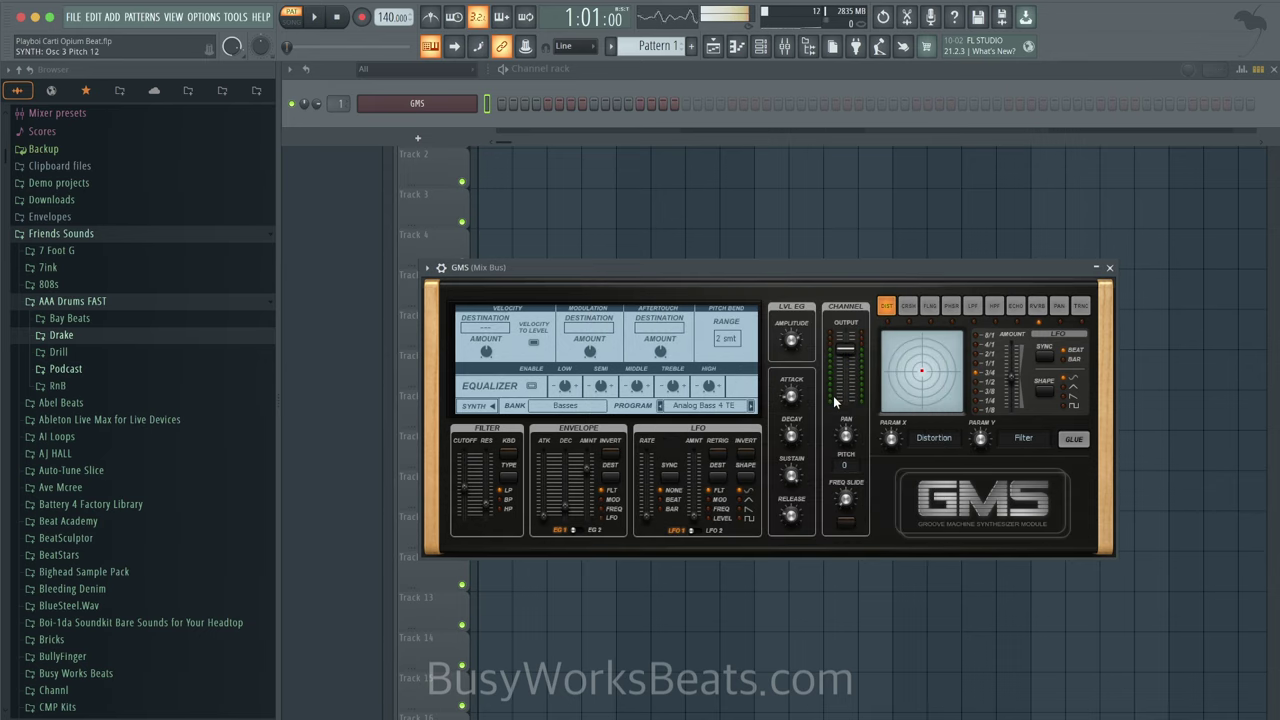
left_click(1110, 268)
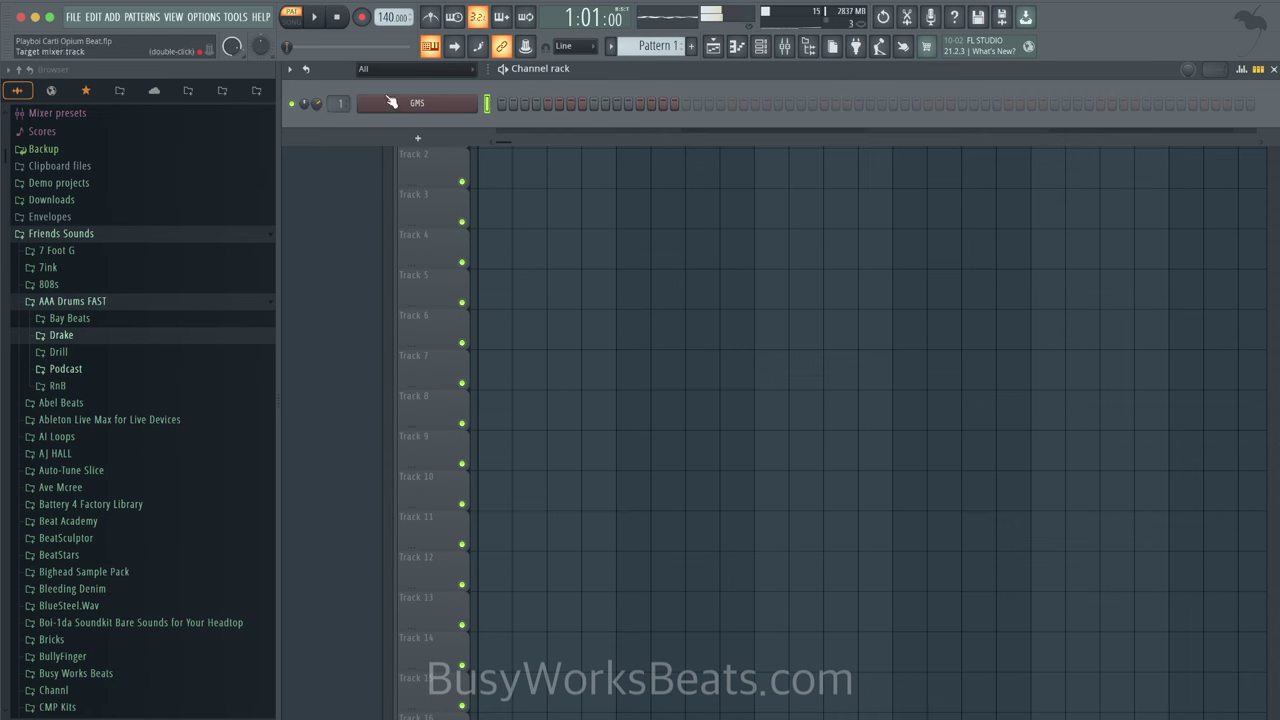
left_click(440, 104)
left_click(748, 405)
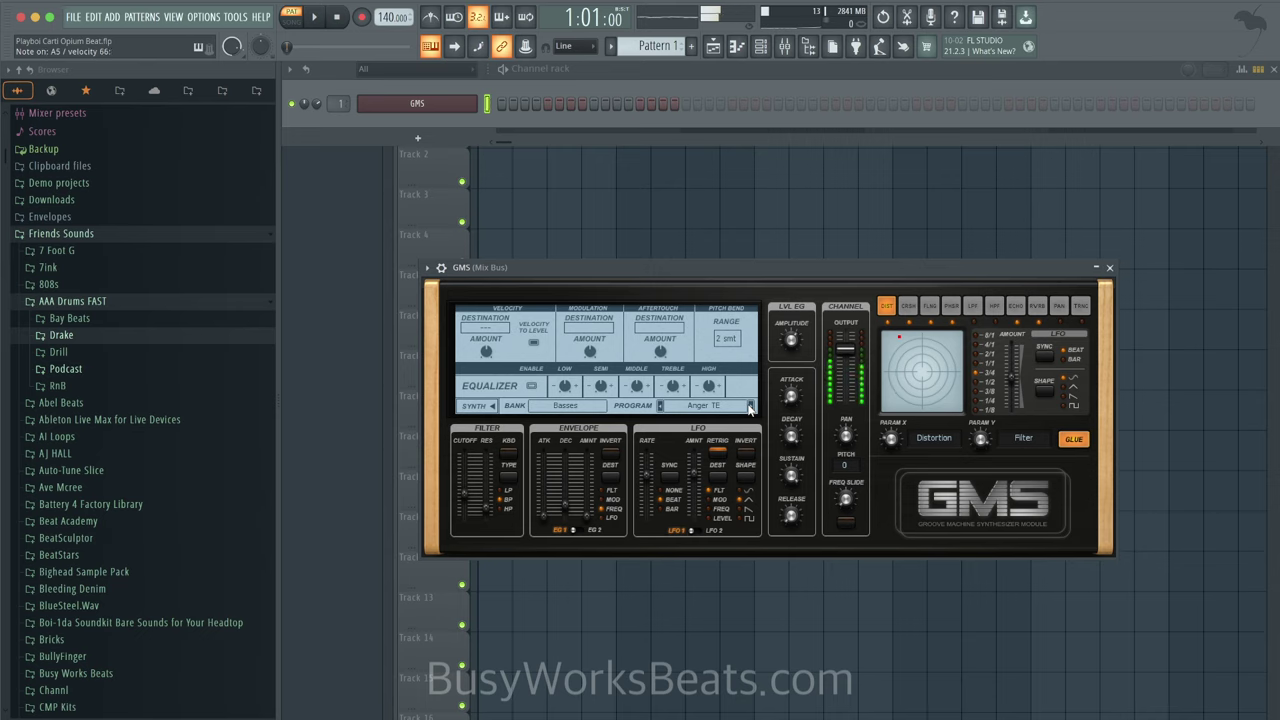
left_click(750, 406)
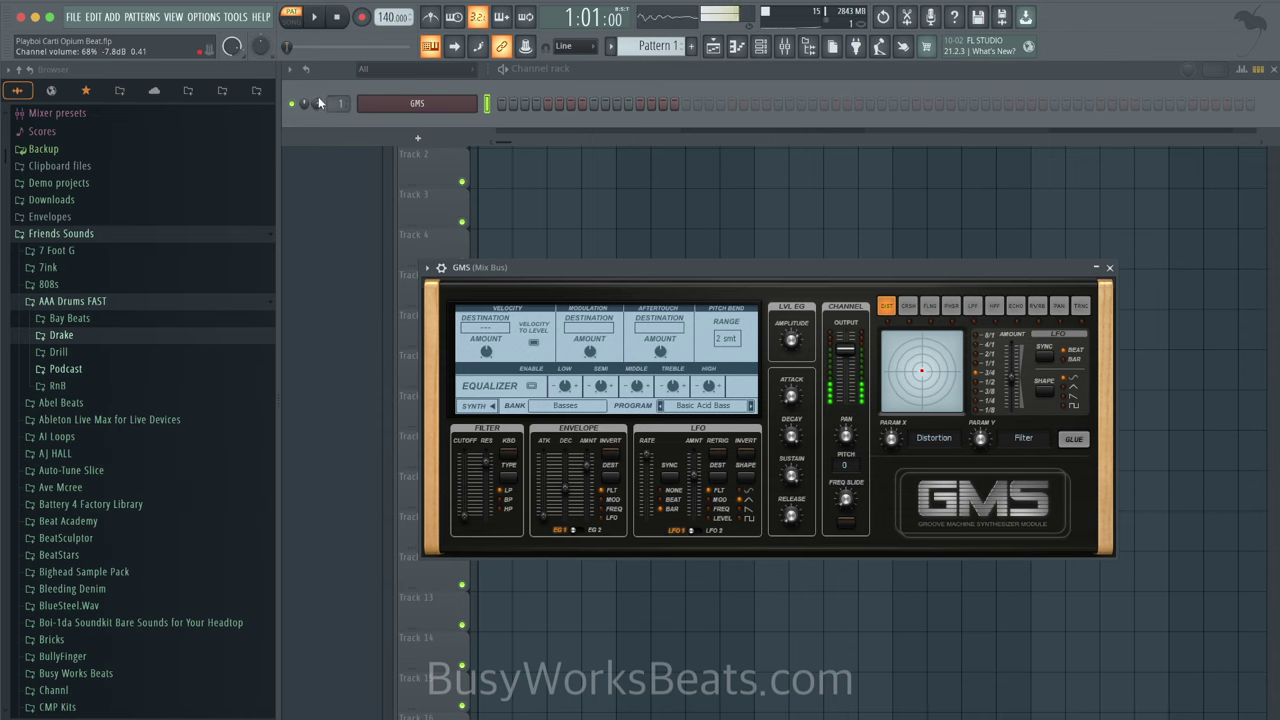
left_click_drag(317, 103, 318, 72)
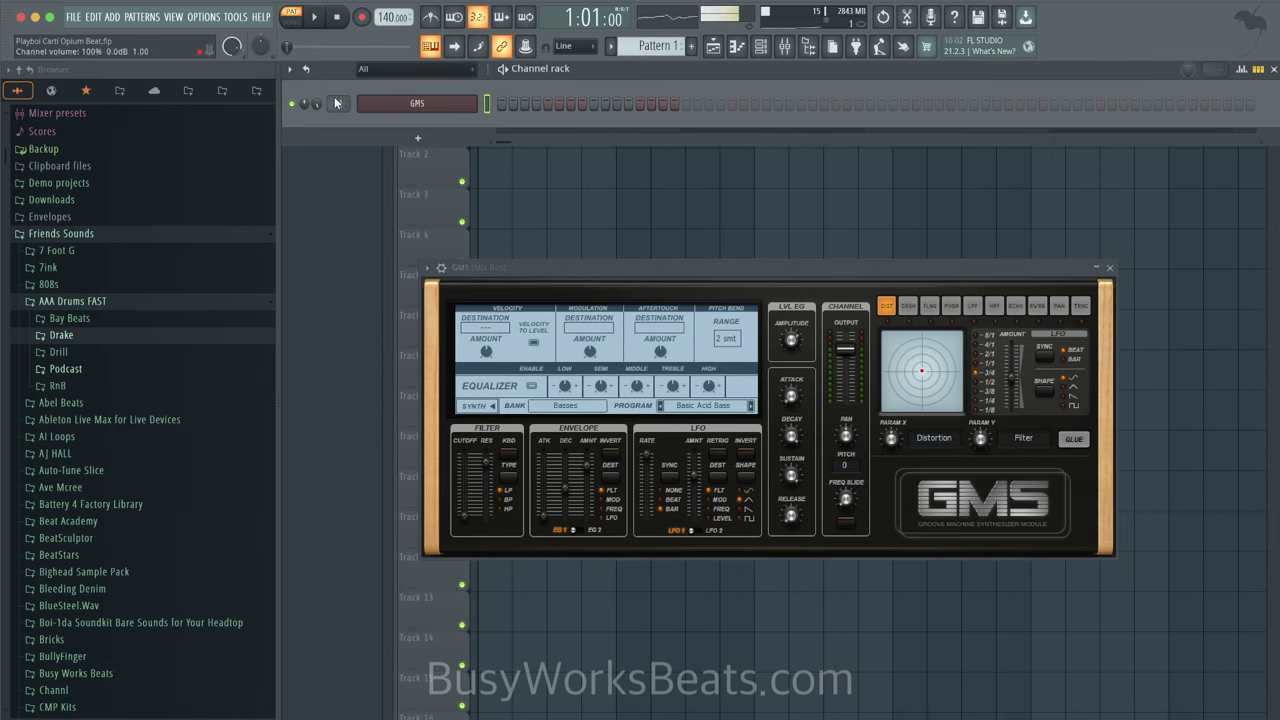
Step: Open the GMS channel's piano roll and place a four-step D4 note at the start of bar 1
right_click(454, 101)
left_click(492, 101)
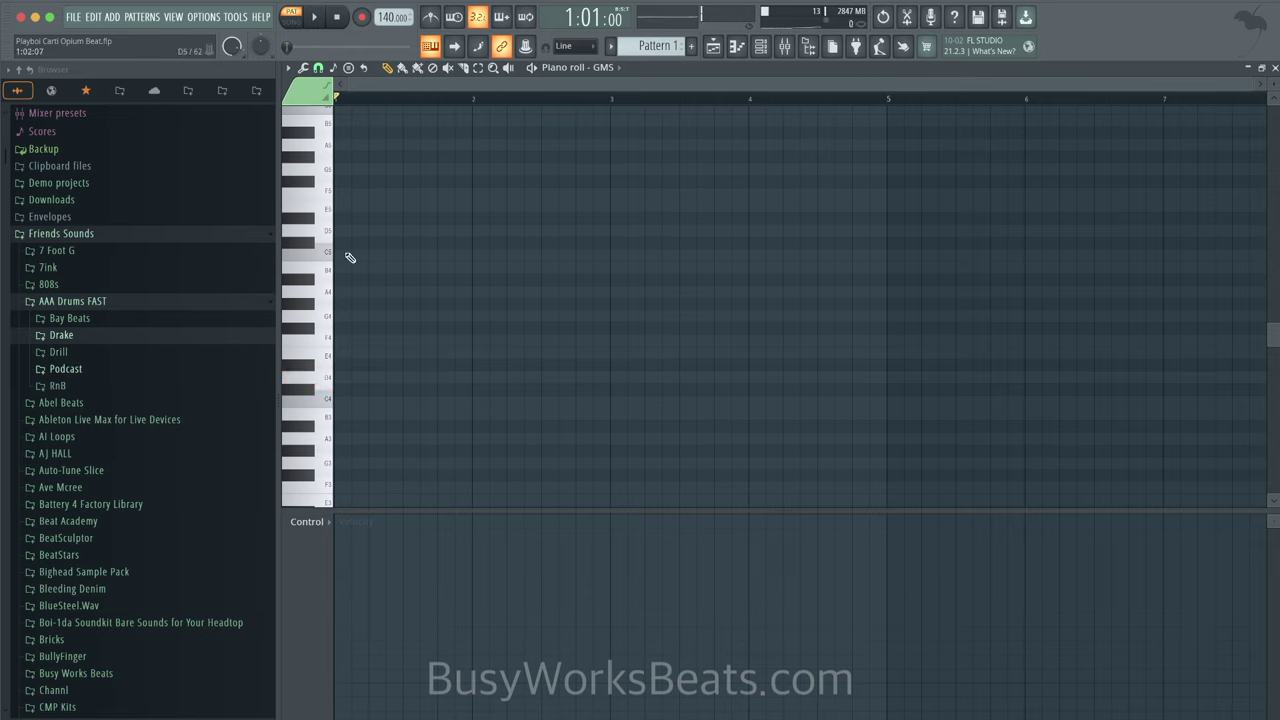
left_click(352, 378)
left_click_drag(343, 377, 372, 377)
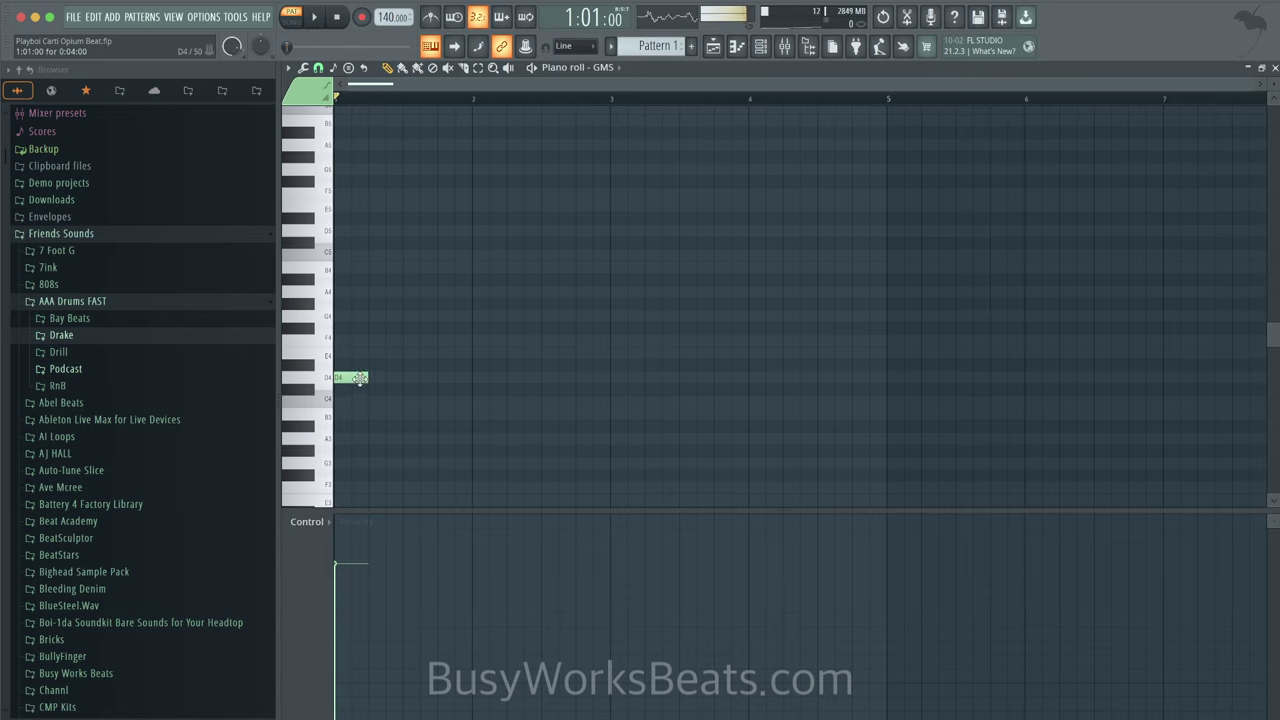
left_click(375, 233)
key("space")
key("space")
right_click(386, 231)
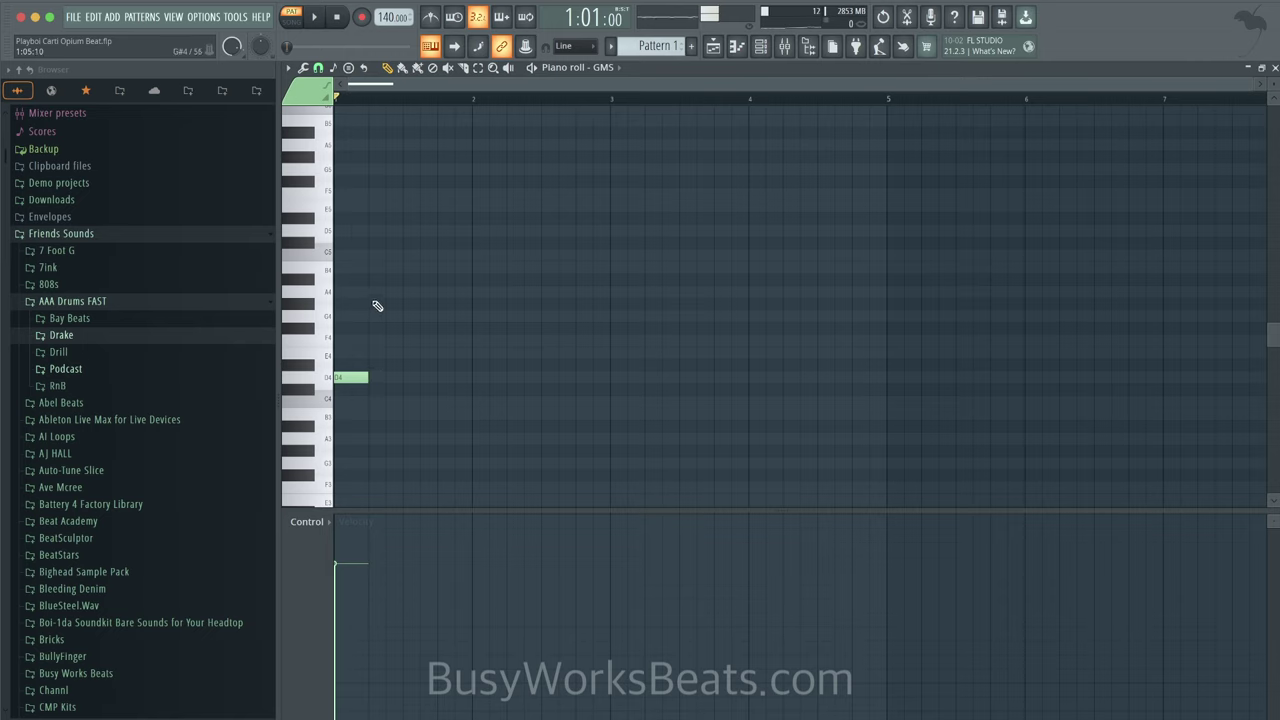
Step: Add an A4 note on step 7 and an eight-step D4 on step 13 of bar 1, joining the notes legato
left_click(376, 292)
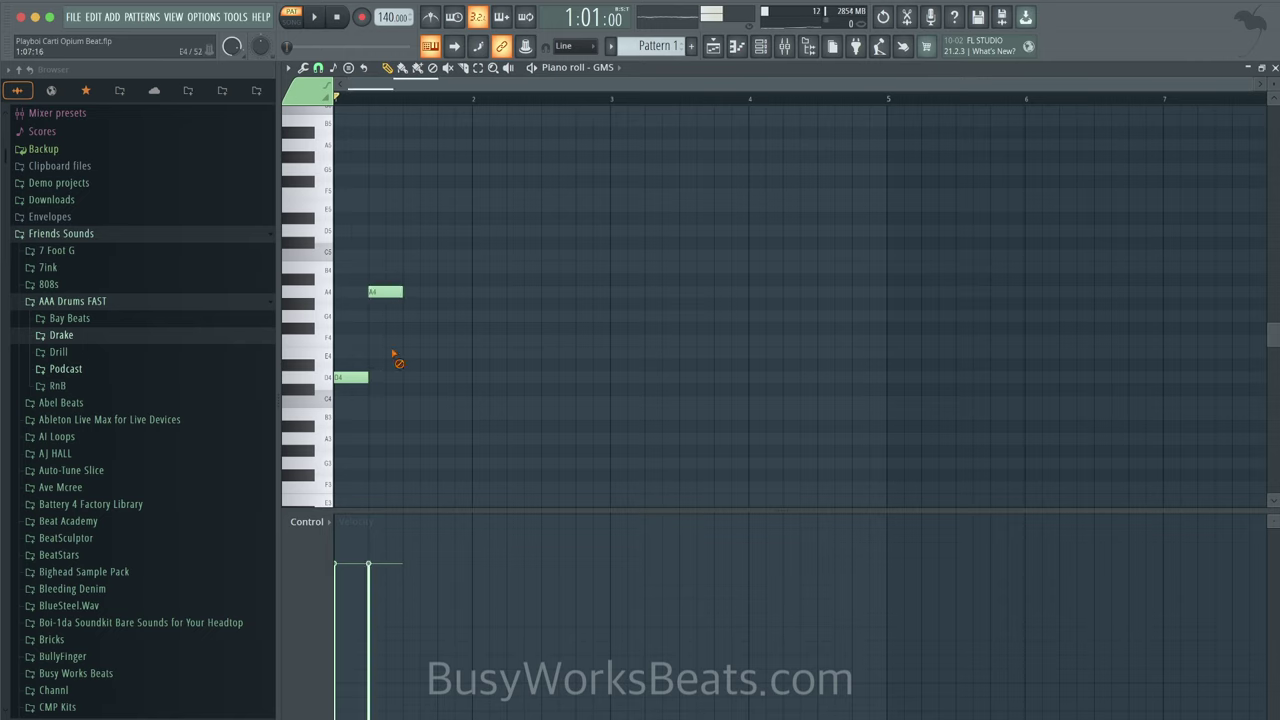
left_click_drag(394, 291, 411, 291)
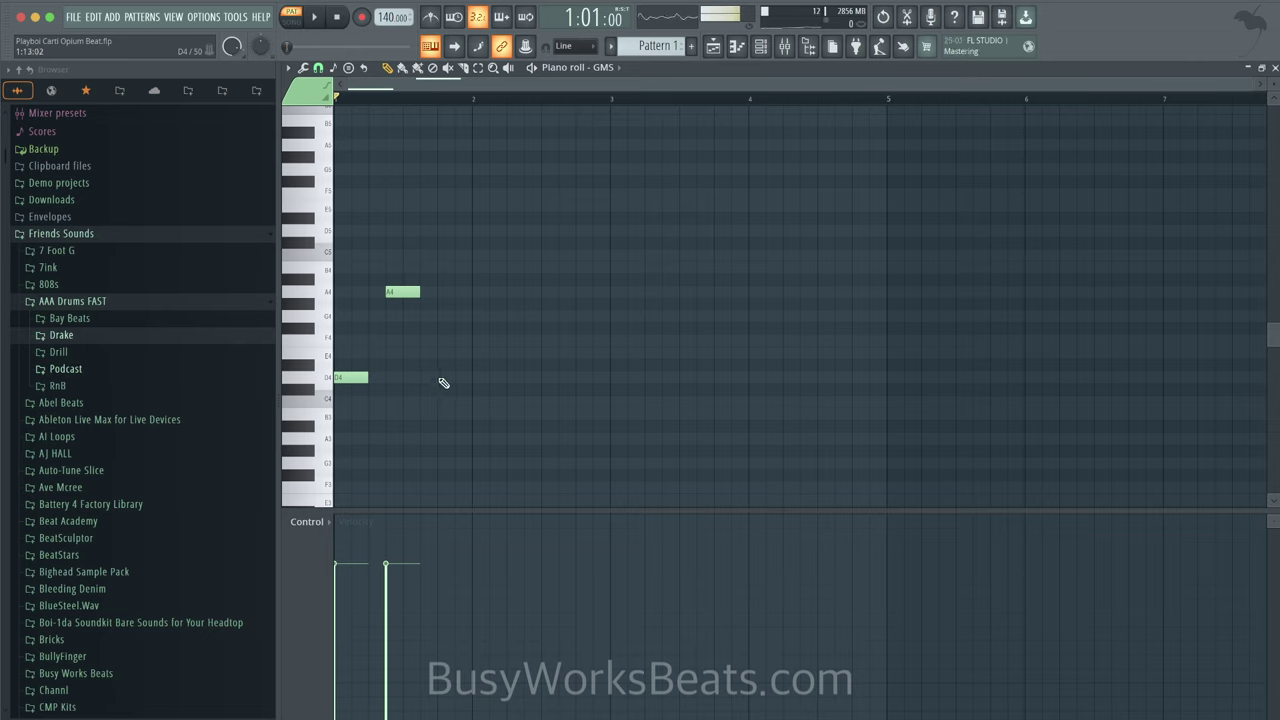
left_click(440, 378)
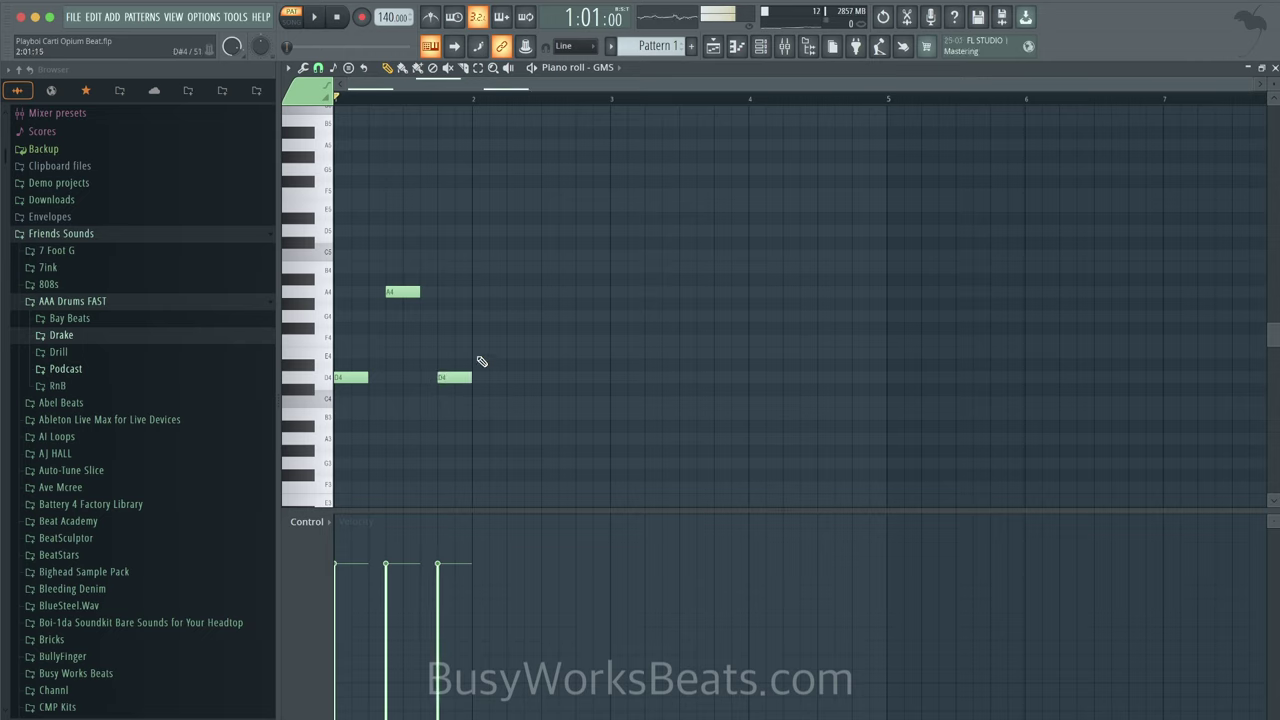
key("ctrl+l")
key("space")
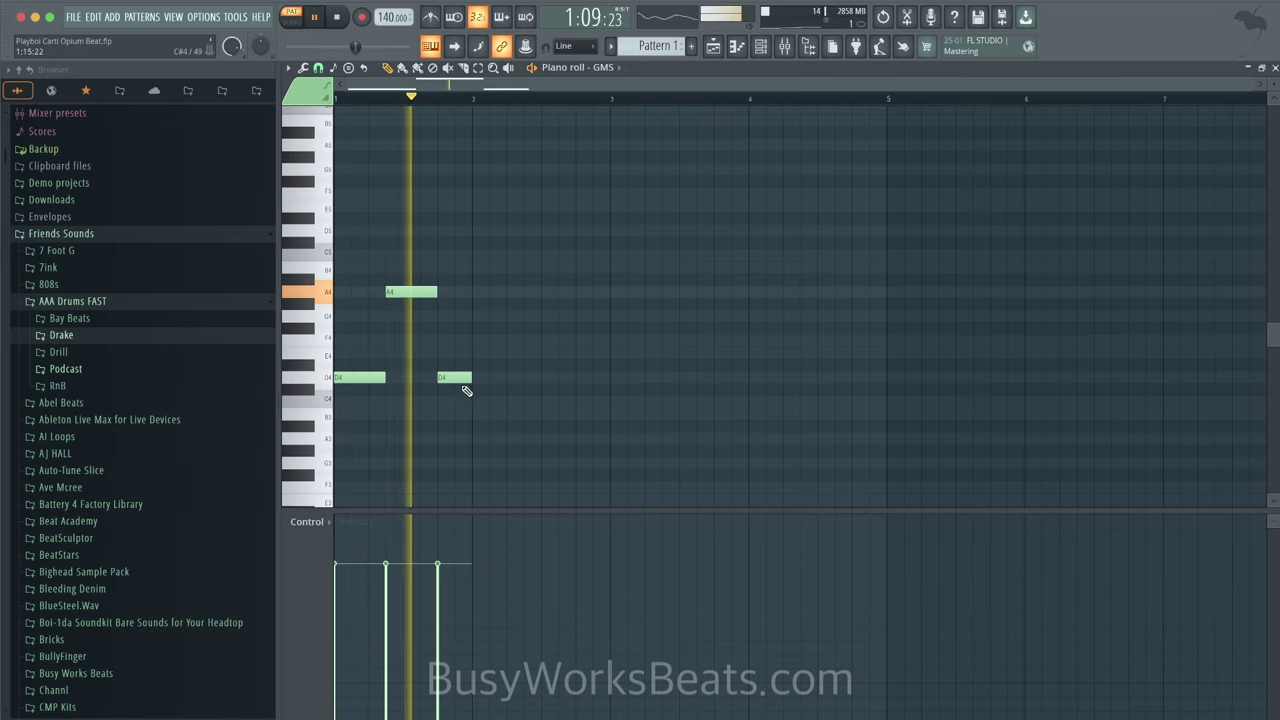
key("space")
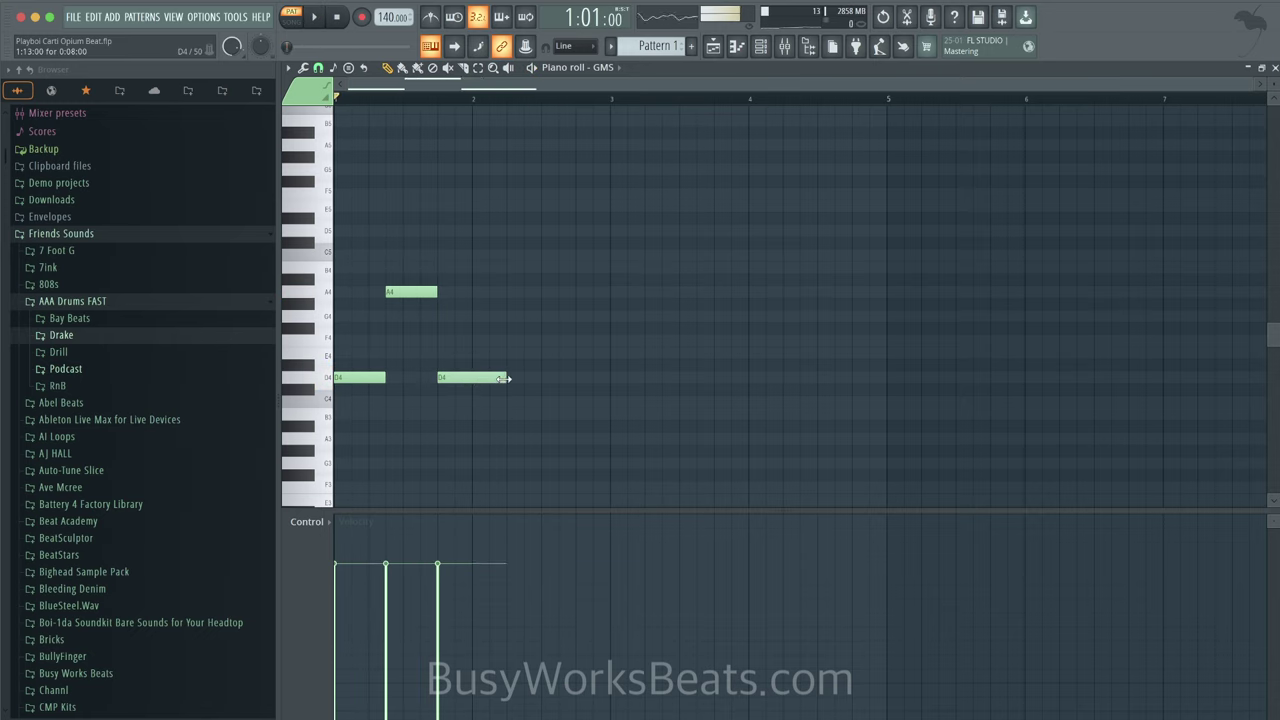
key("space")
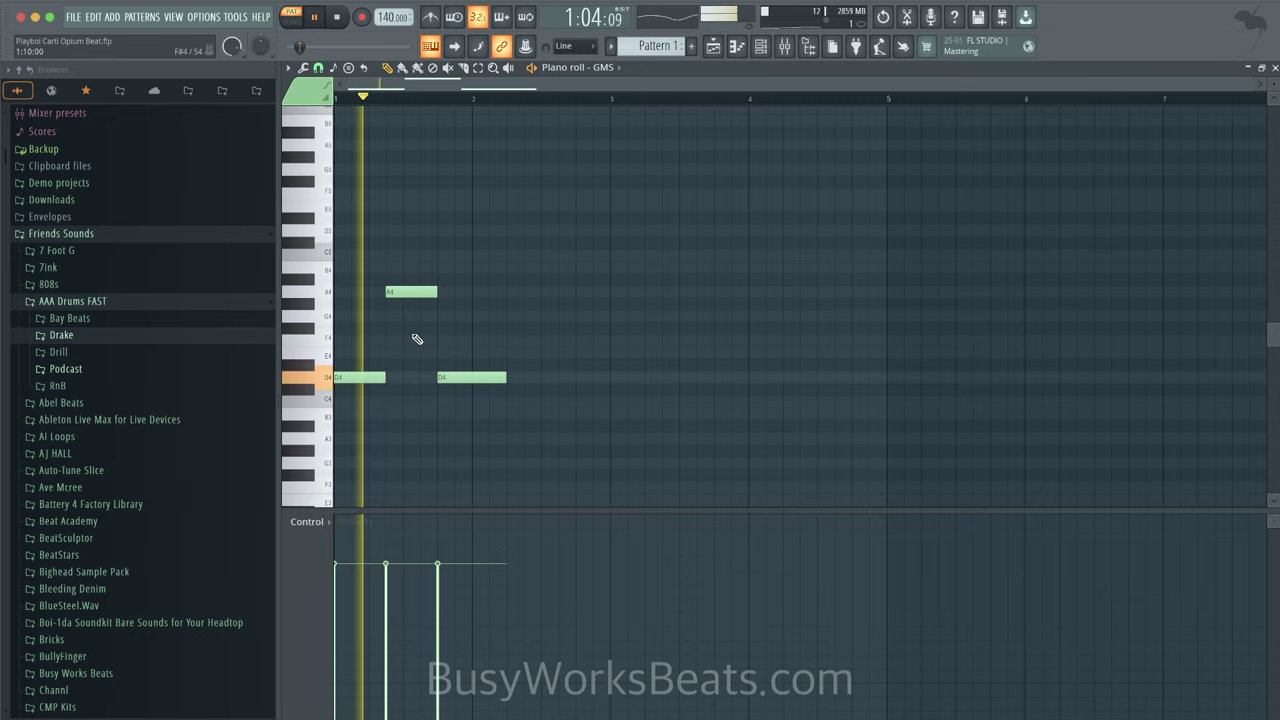
Step: Transpose the third note up to E5, play the pattern, and shorten that note to four steps
left_click(464, 379)
key("space")
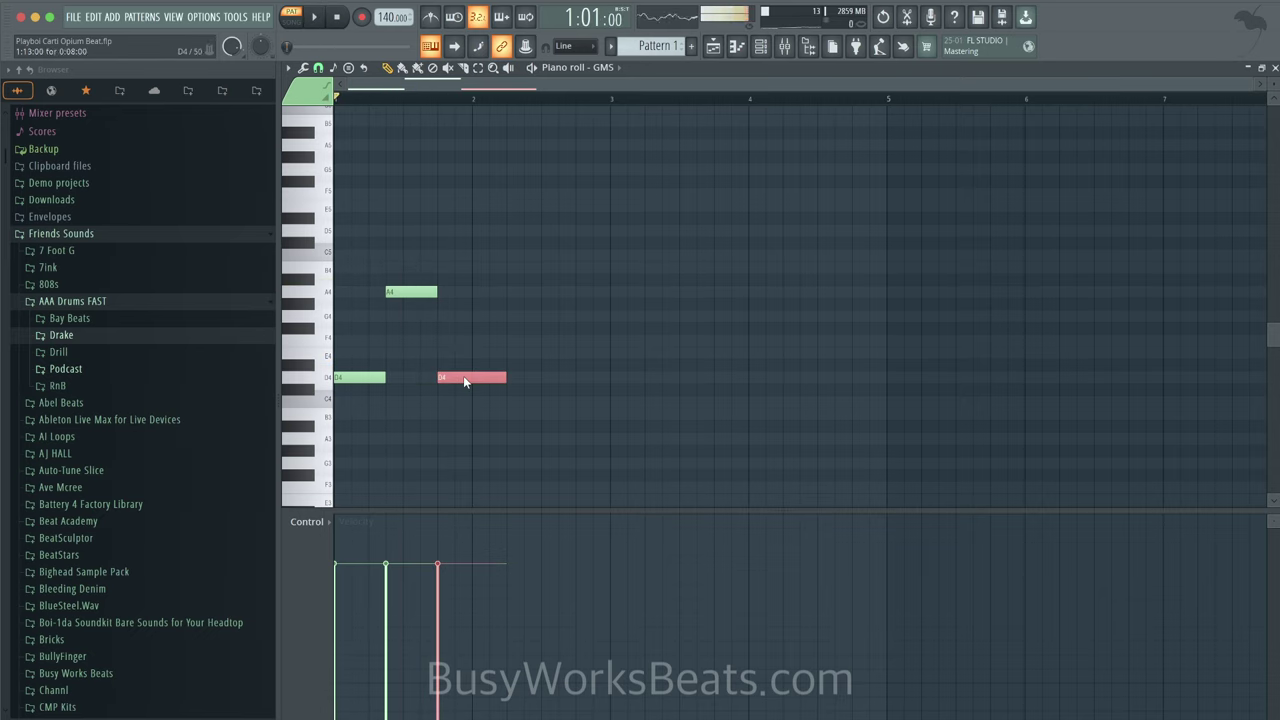
left_click_drag(463, 375, 463, 291)
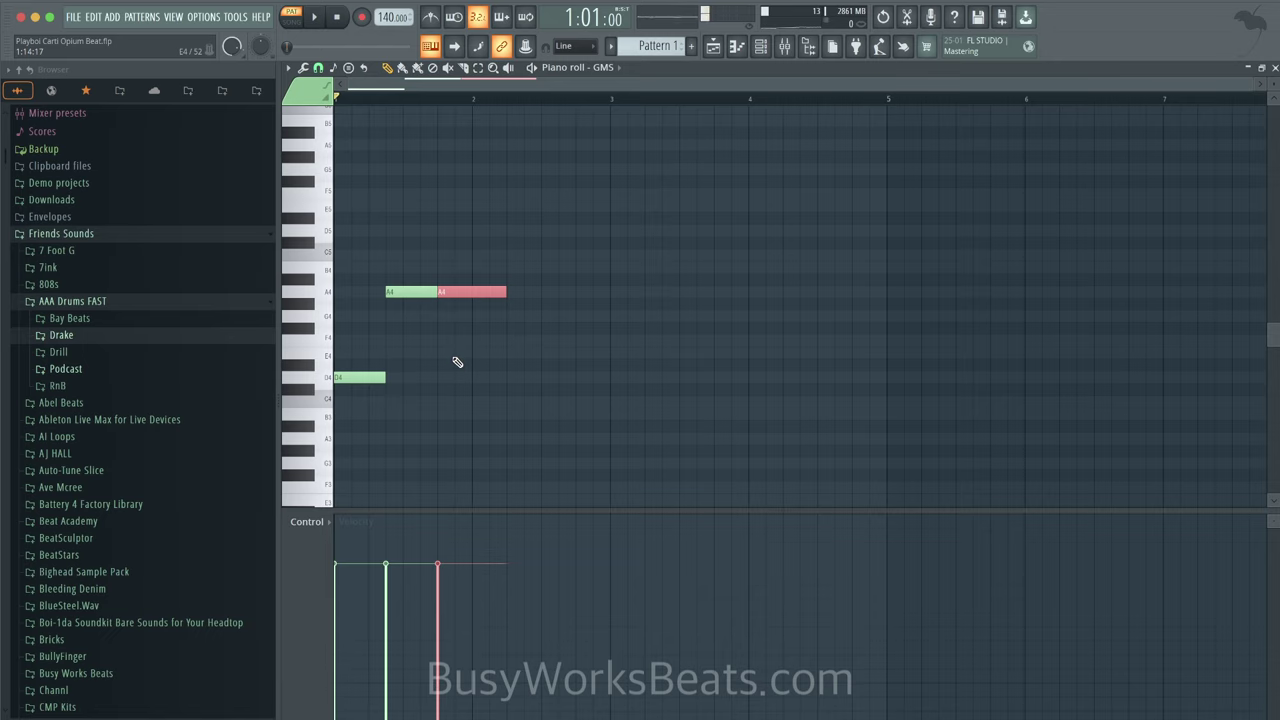
key("shift+Up")
key("shift+Up")
key("shift+Up")
key("shift+Up")
key("shift+Up")
key("shift+Up")
key("shift+Up")
key("space")
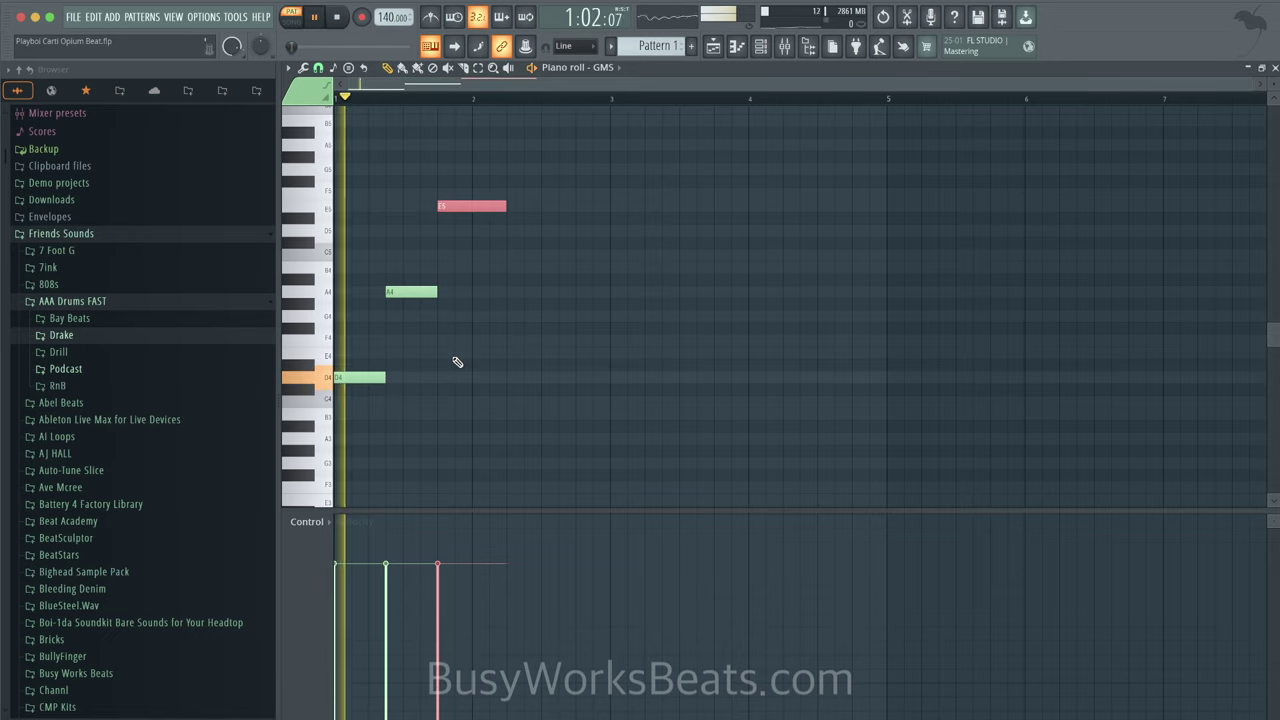
key("space")
left_click_drag(500, 205, 468, 205)
left_click(507, 314, "super")
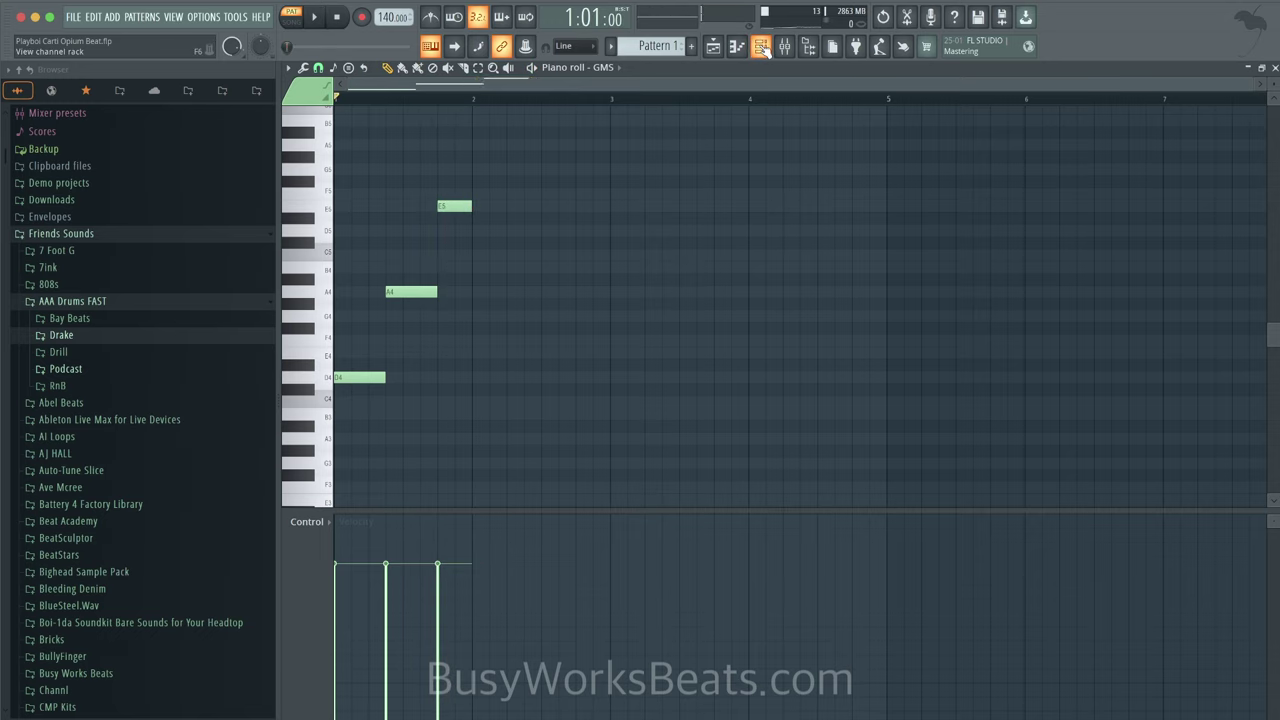
Step: Switch the GMS preset to Bass 2 MC and play the pattern with it
left_click(761, 47)
left_click(458, 104)
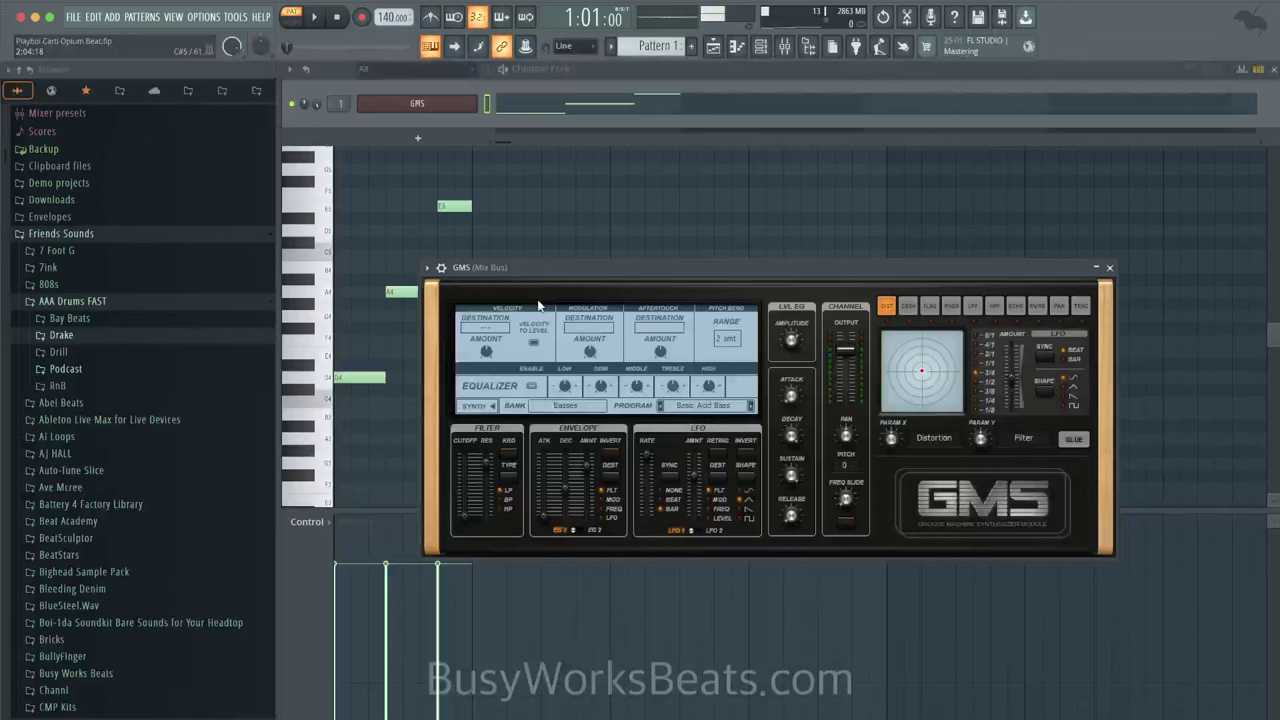
left_click(751, 406)
key("space")
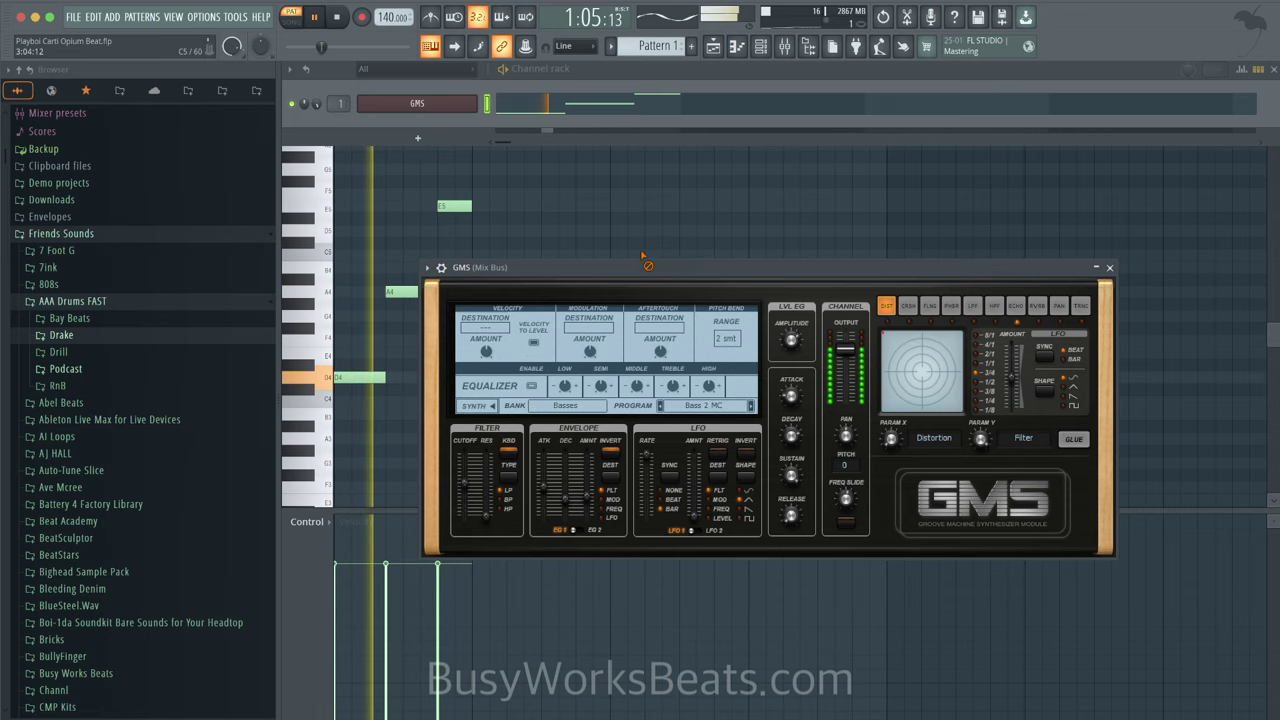
left_click(529, 178)
key("space")
key("space")
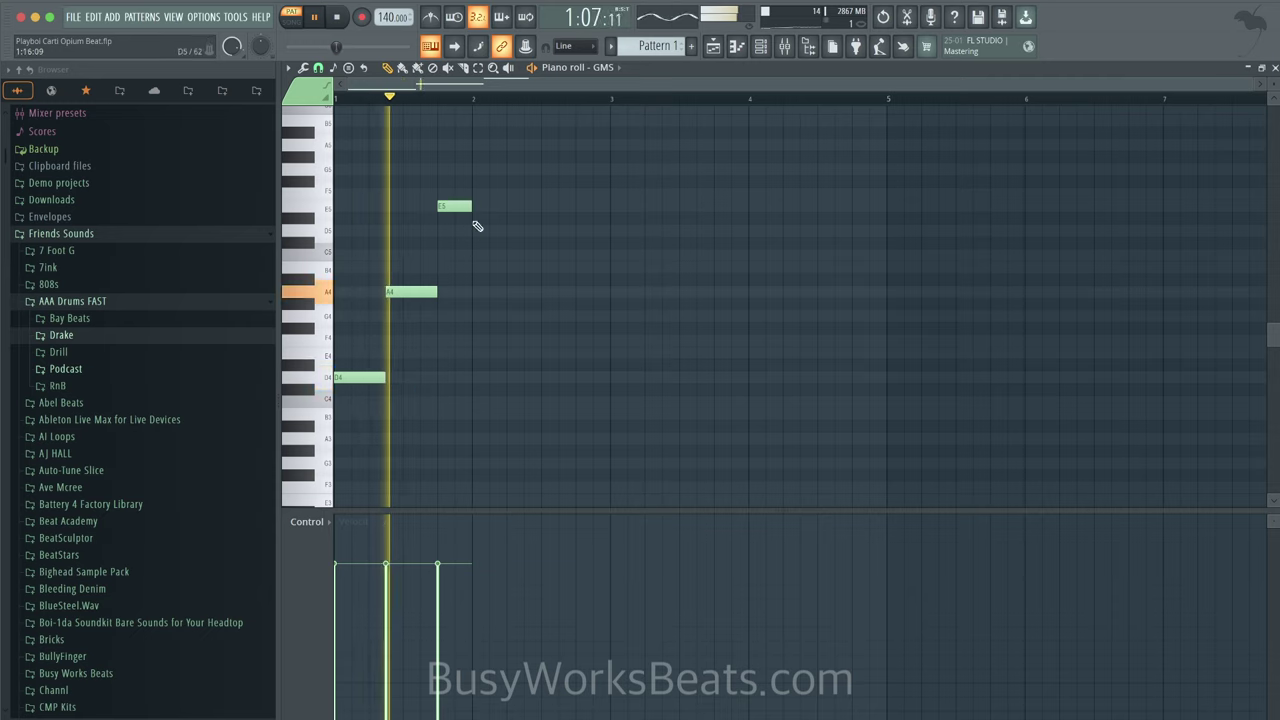
Step: Lengthen the E5 note to 12 steps and play the pattern
key("space")
left_click_drag(467, 204, 540, 204)
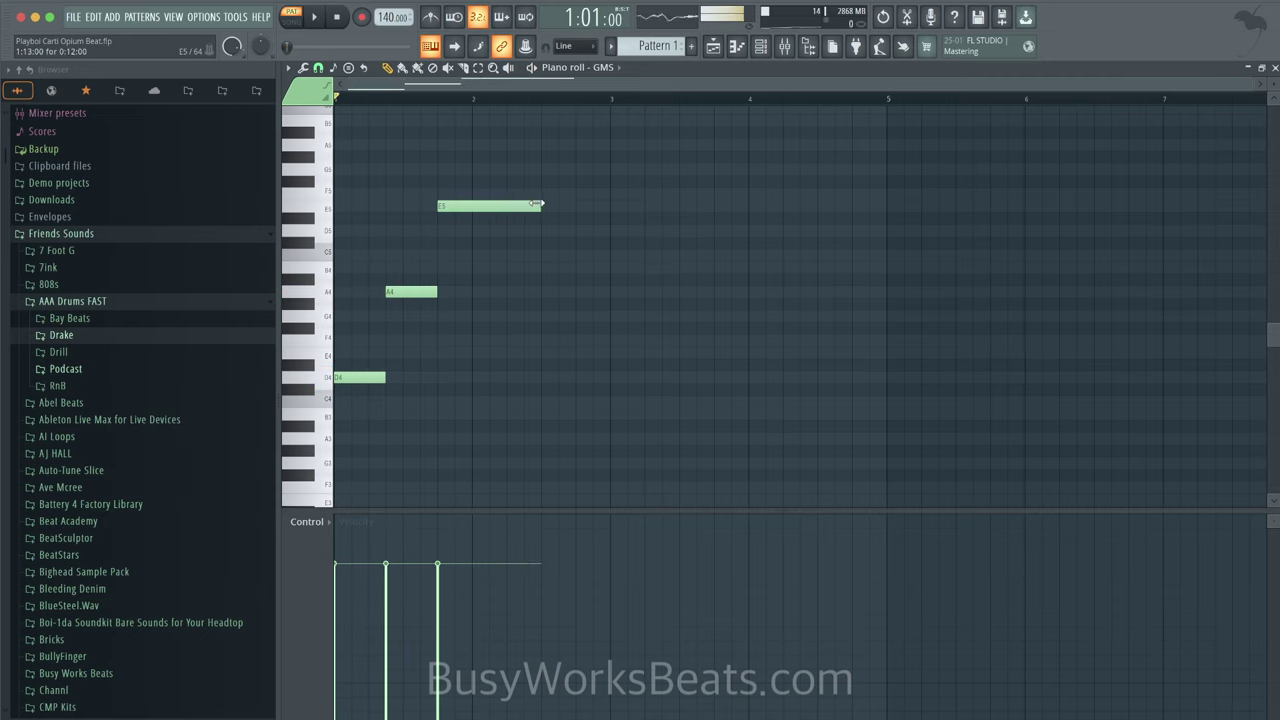
key("space")
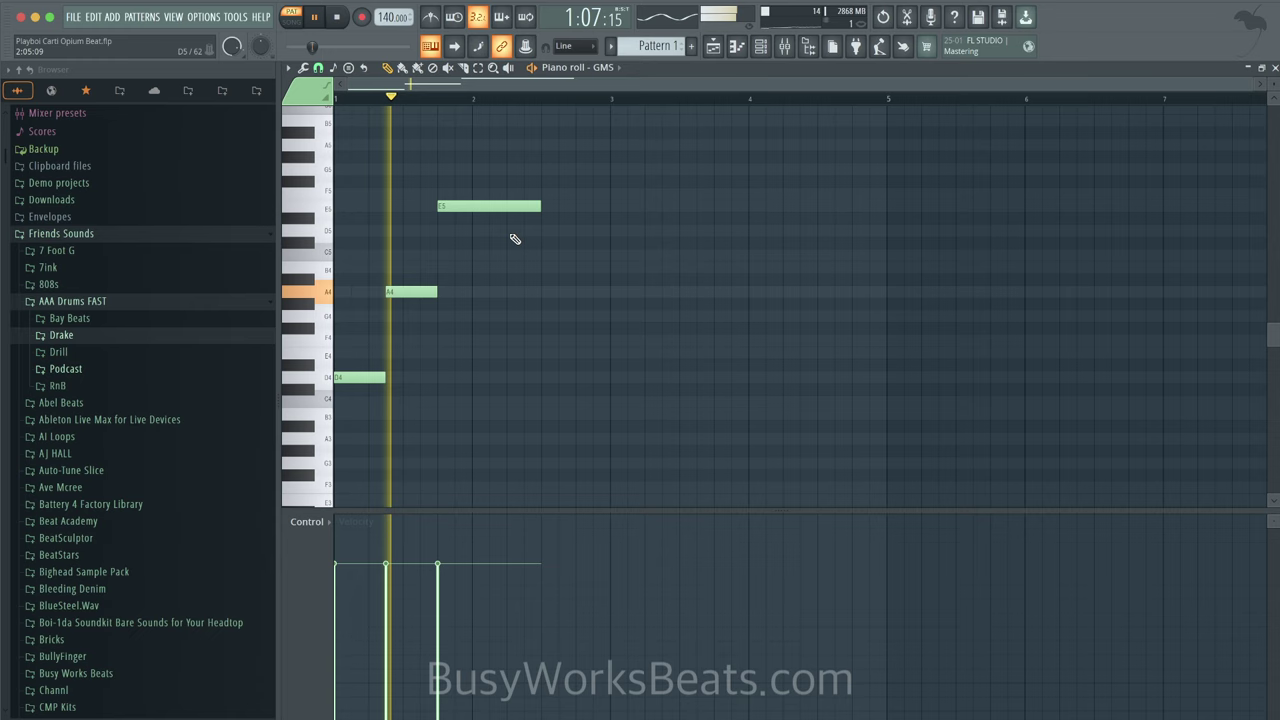
left_click(543, 229)
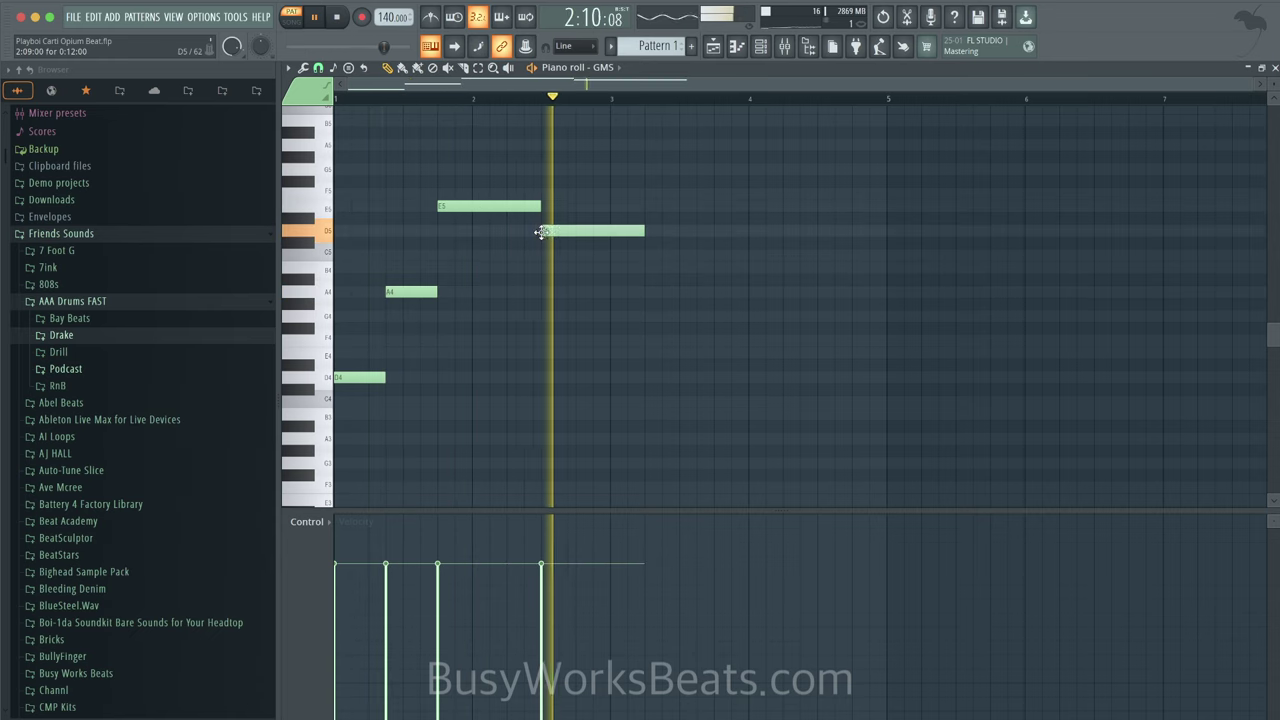
key("space")
left_click_drag(574, 234, 578, 277)
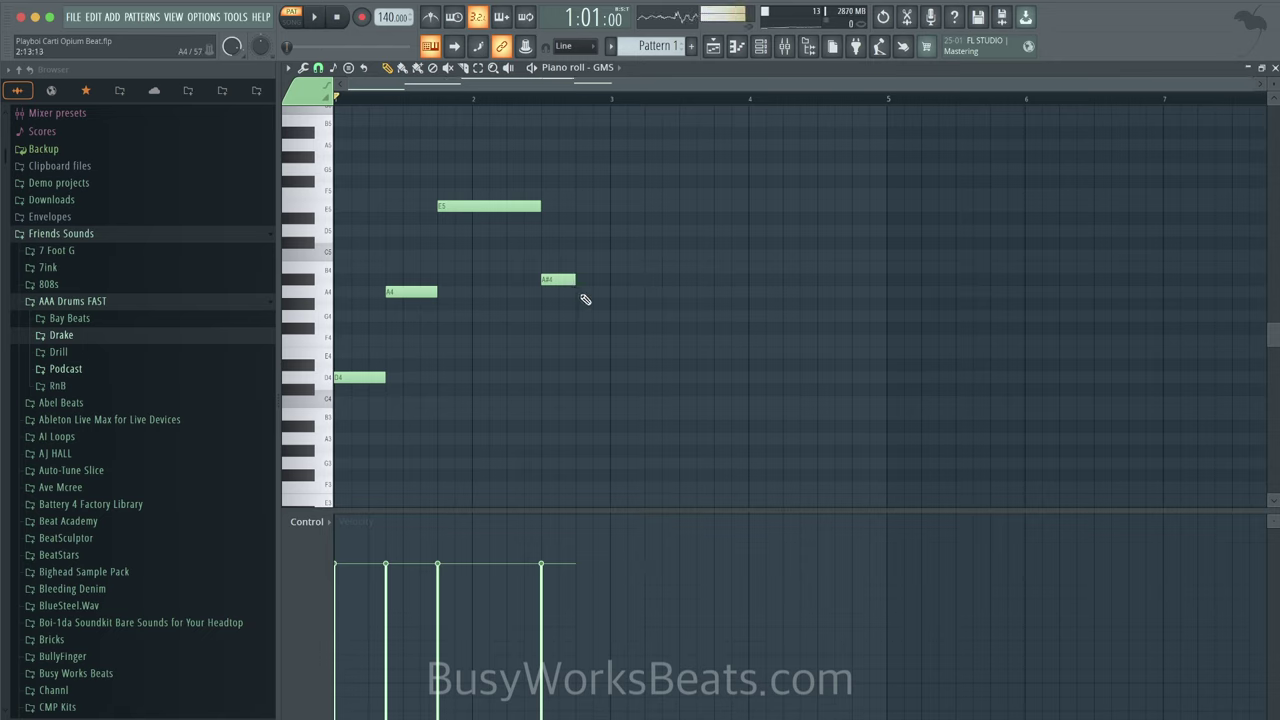
left_click(583, 293)
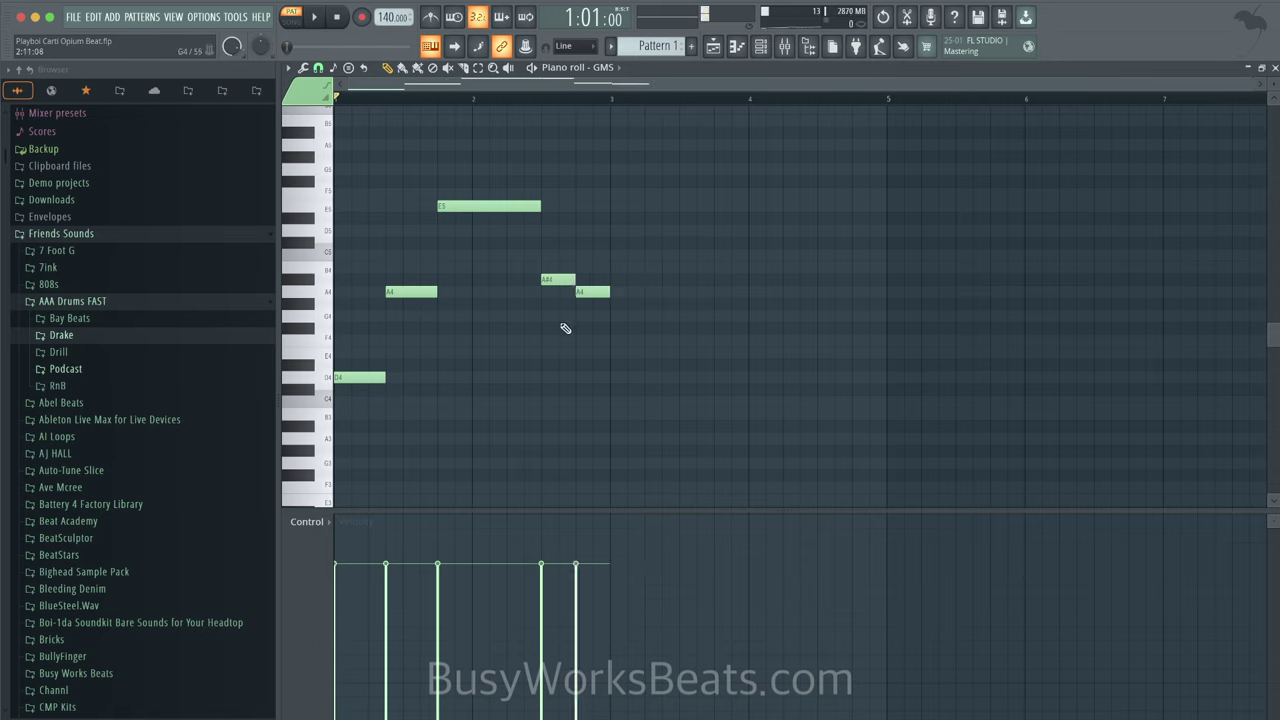
right_click(558, 280)
right_click(580, 292)
Step: Add four-step notes D#4 on step 9 and D4 on step 13 of bar 2, and play the melody
left_click(550, 365)
left_click(578, 377)
key("space")
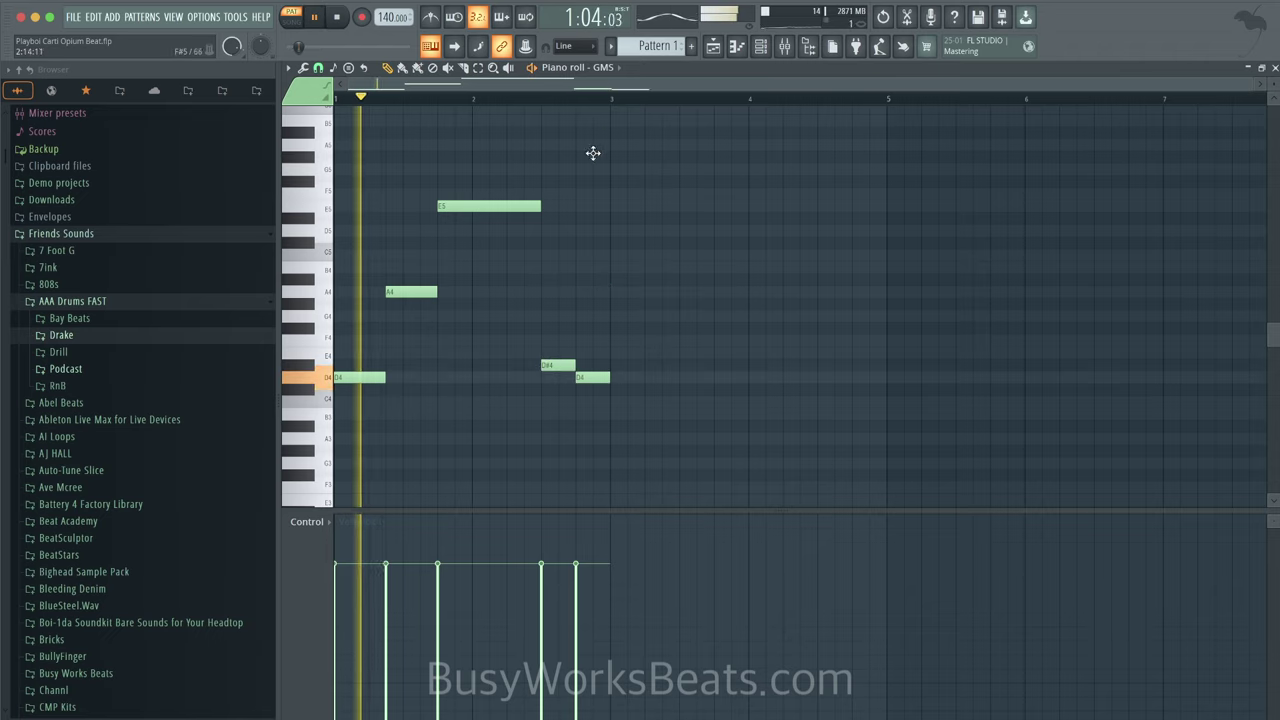
key("F6")
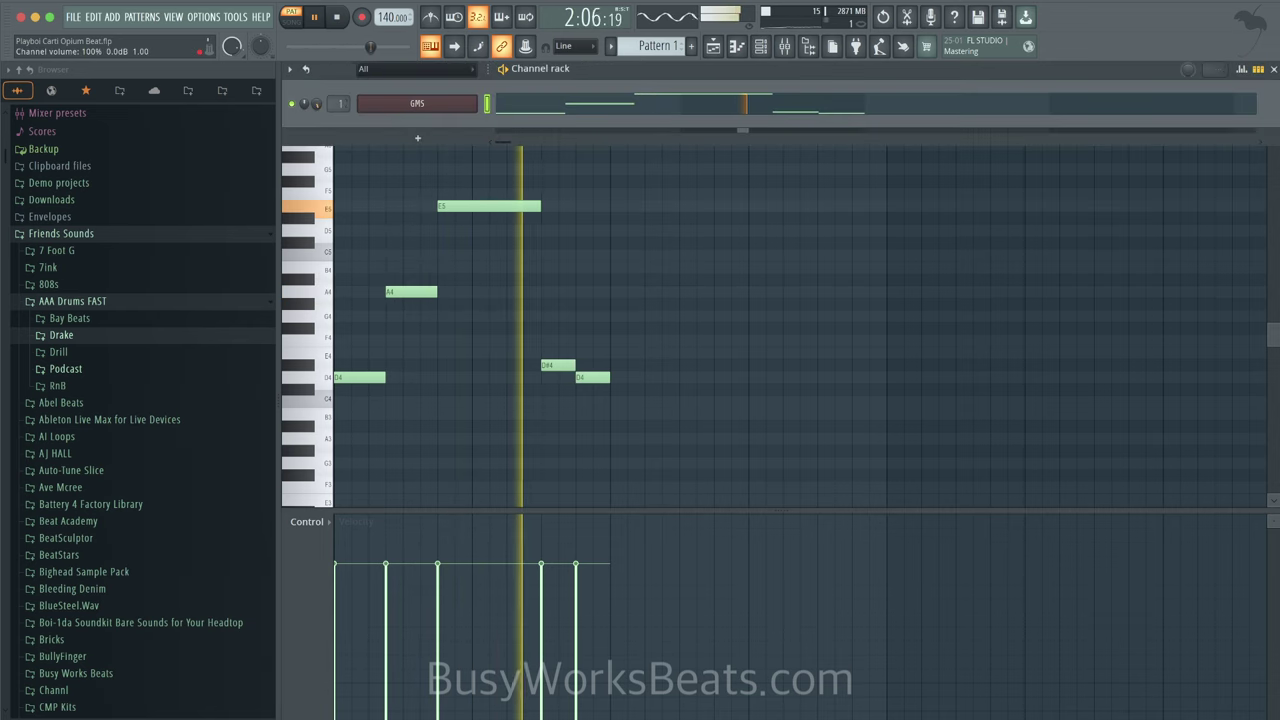
key("F6")
key("space")
Step: Duplicate the whole two-bar melody into bars 3 and 4, play it, and show the channel rack
left_click_drag(660, 400, 342, 169)
key("ctrl+b")
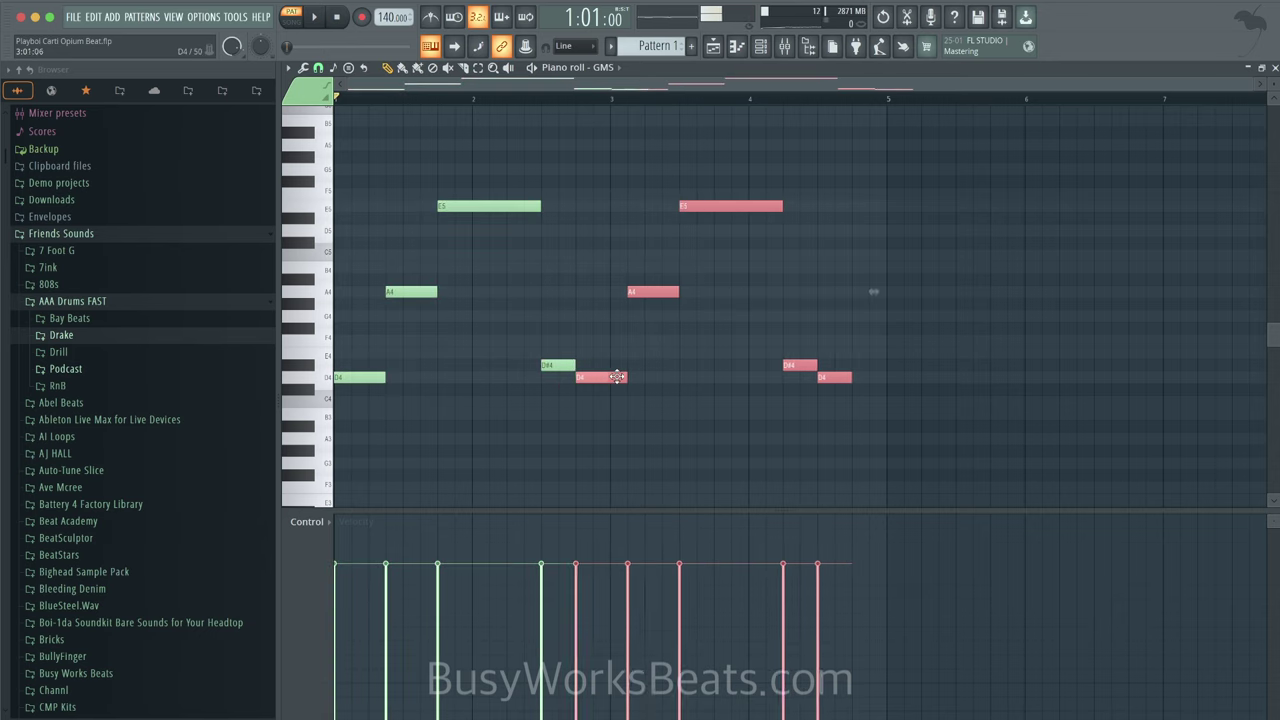
key("ctrl+d")
key("space")
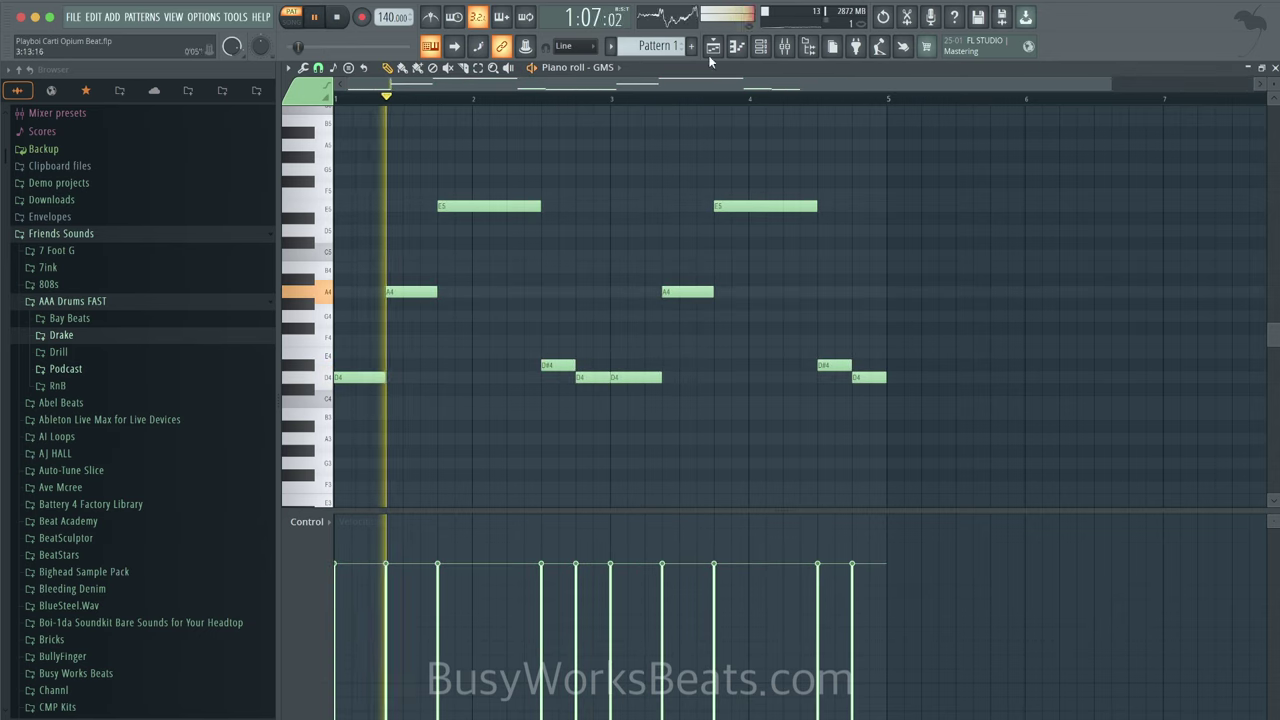
key("F6")
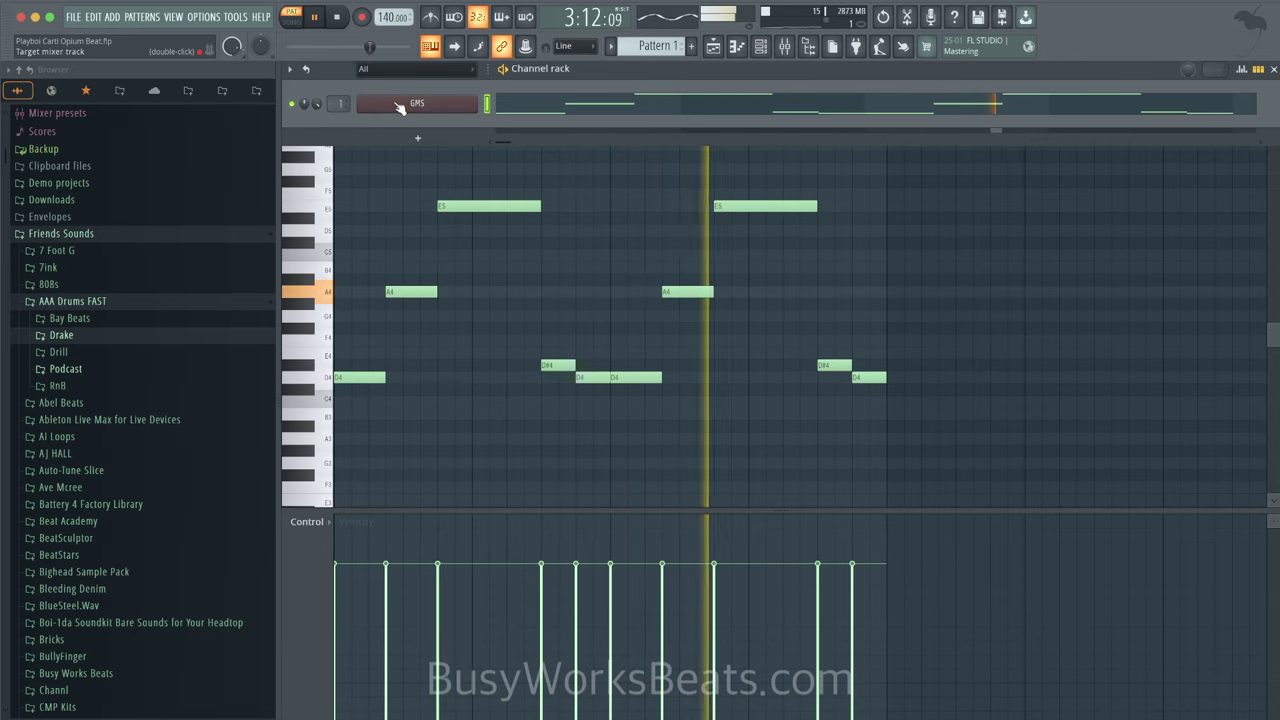
Step: Transpose the whole GMS melody down one octave and show the channel rack again
key("F6")
key("ctrl+Down")
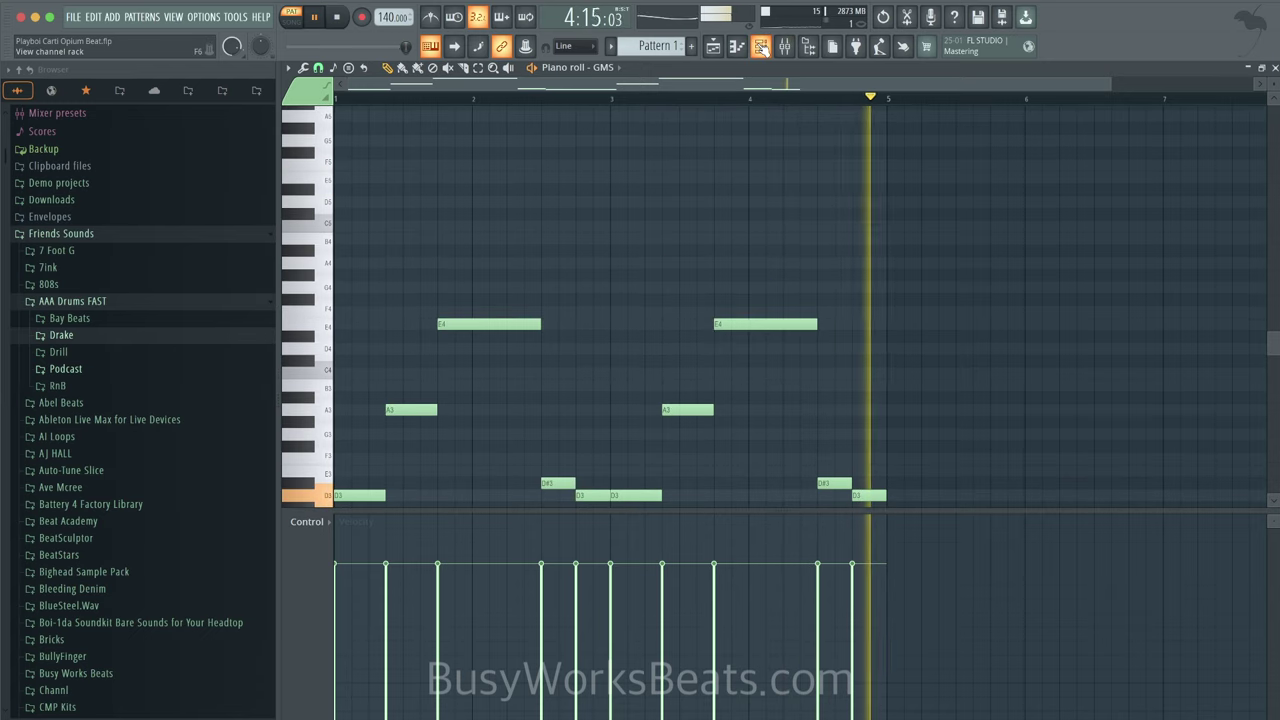
key("F6")
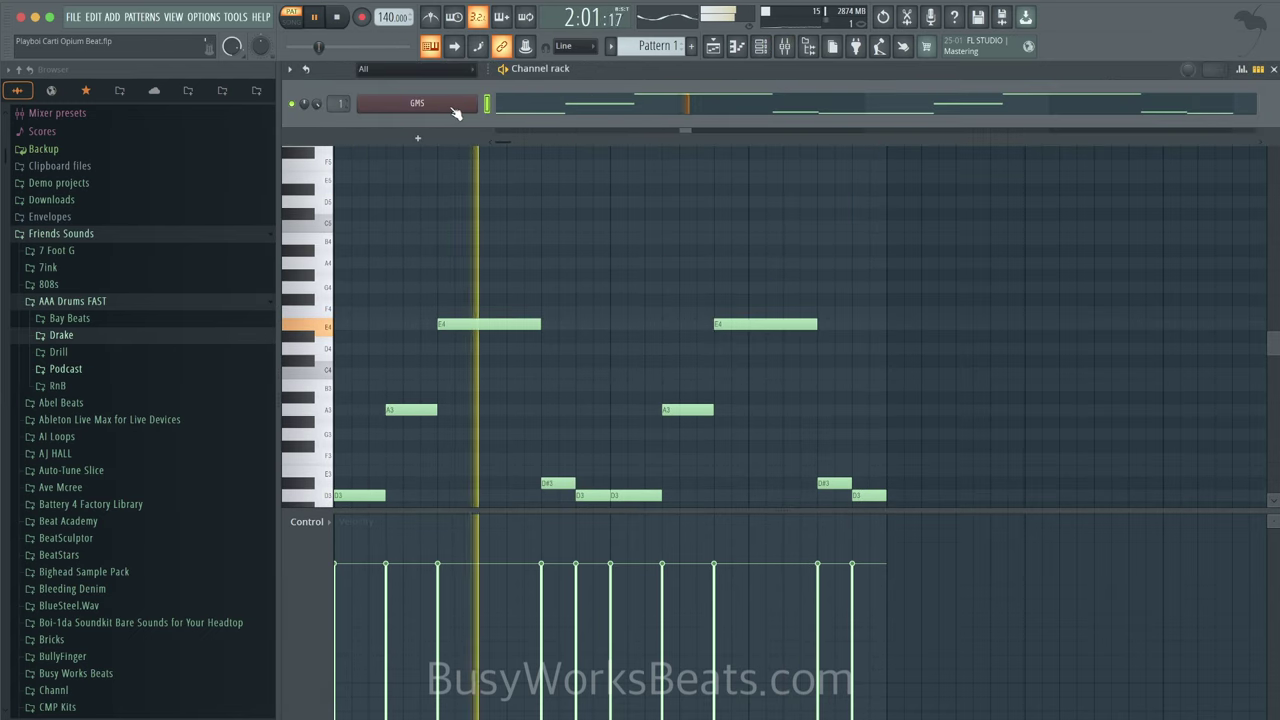
key("F6")
key("F6")
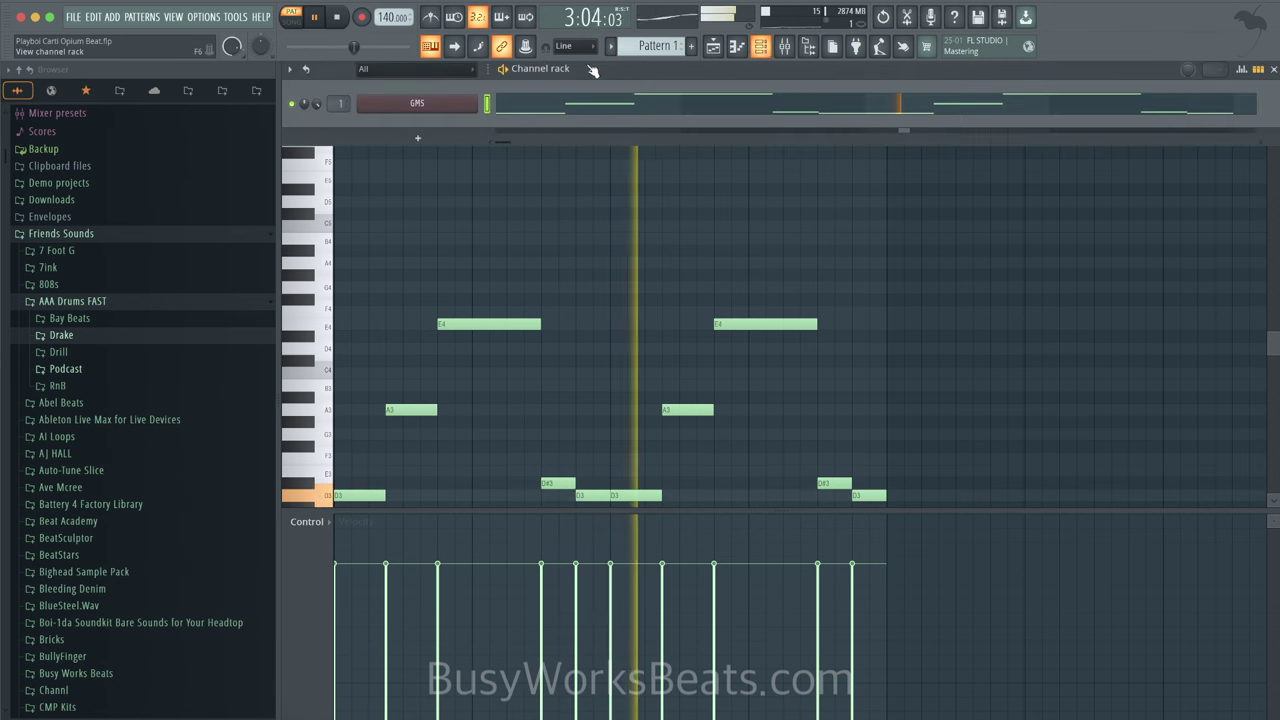
Step: Switch the GMS preset to BP Chords TE from the Leads & Synths bank and close the synth
left_click(417, 104)
left_click(626, 407)
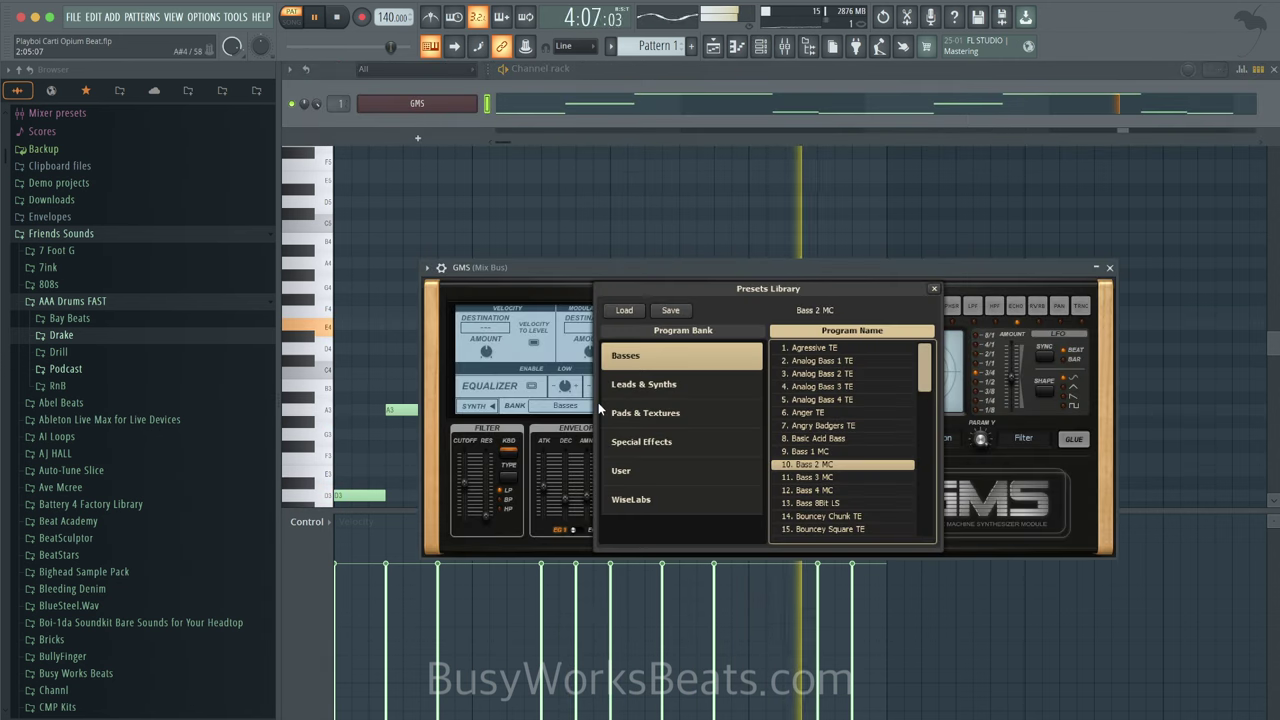
left_click(644, 384)
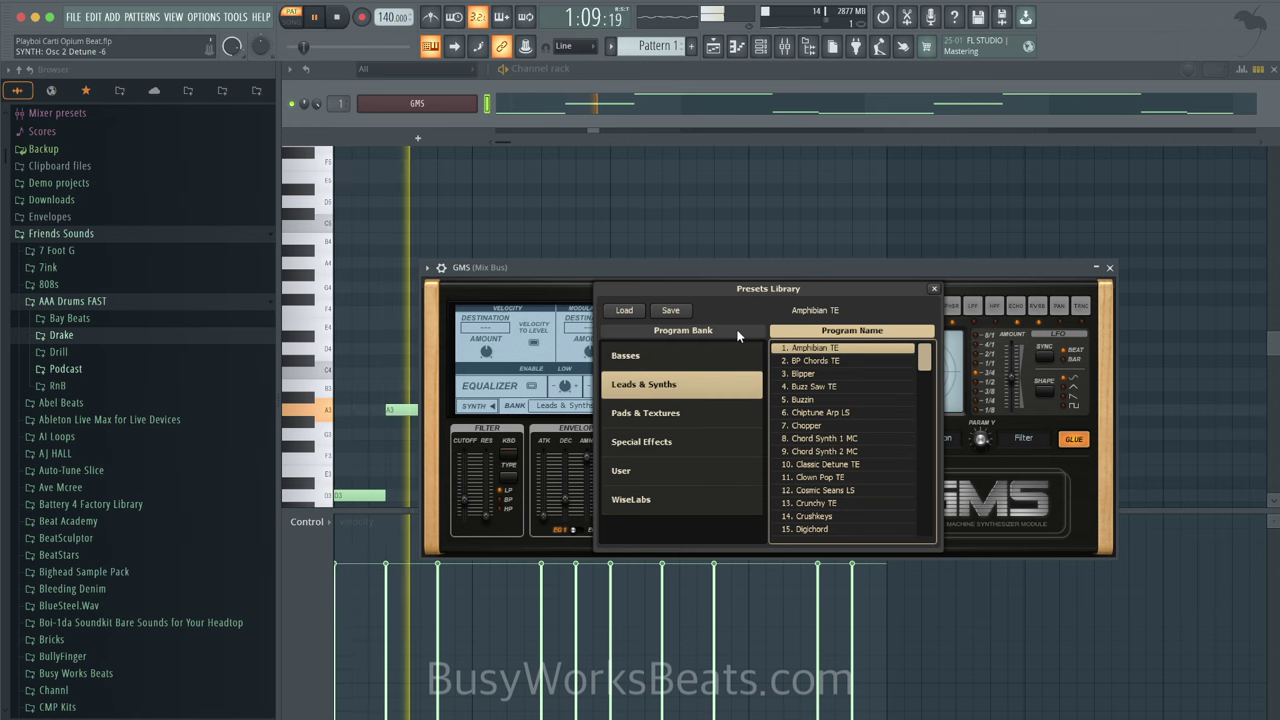
left_click(812, 360)
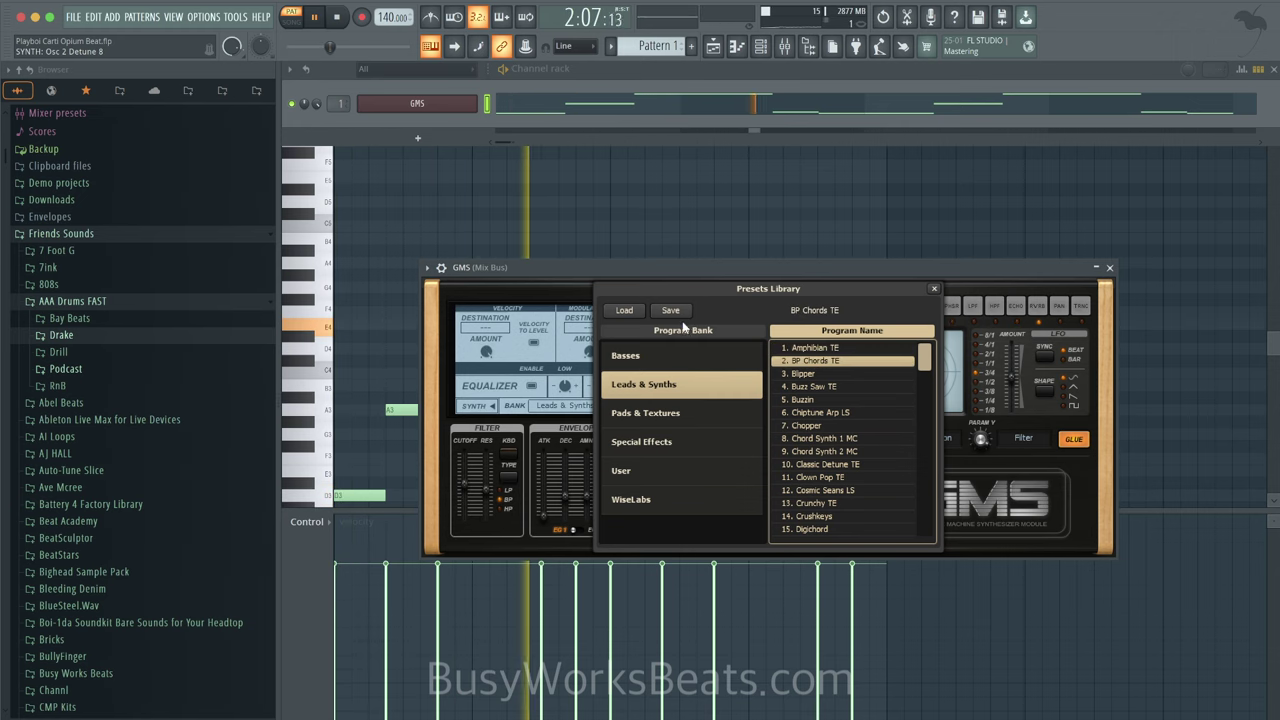
left_click(934, 288)
left_click(1111, 270)
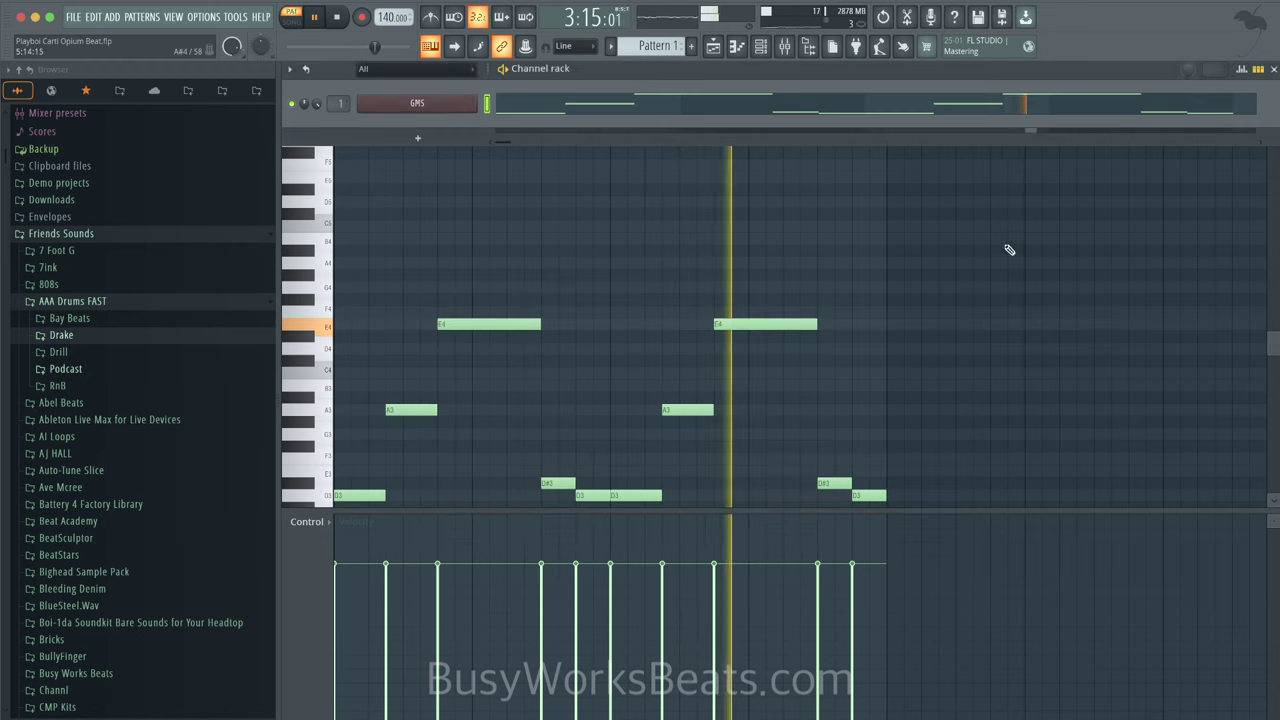
Step: Route the GMS channel to mixer track 3, load kHs Reverser in its first effect slot, and play the pattern
left_click(762, 48)
double_click(341, 104)
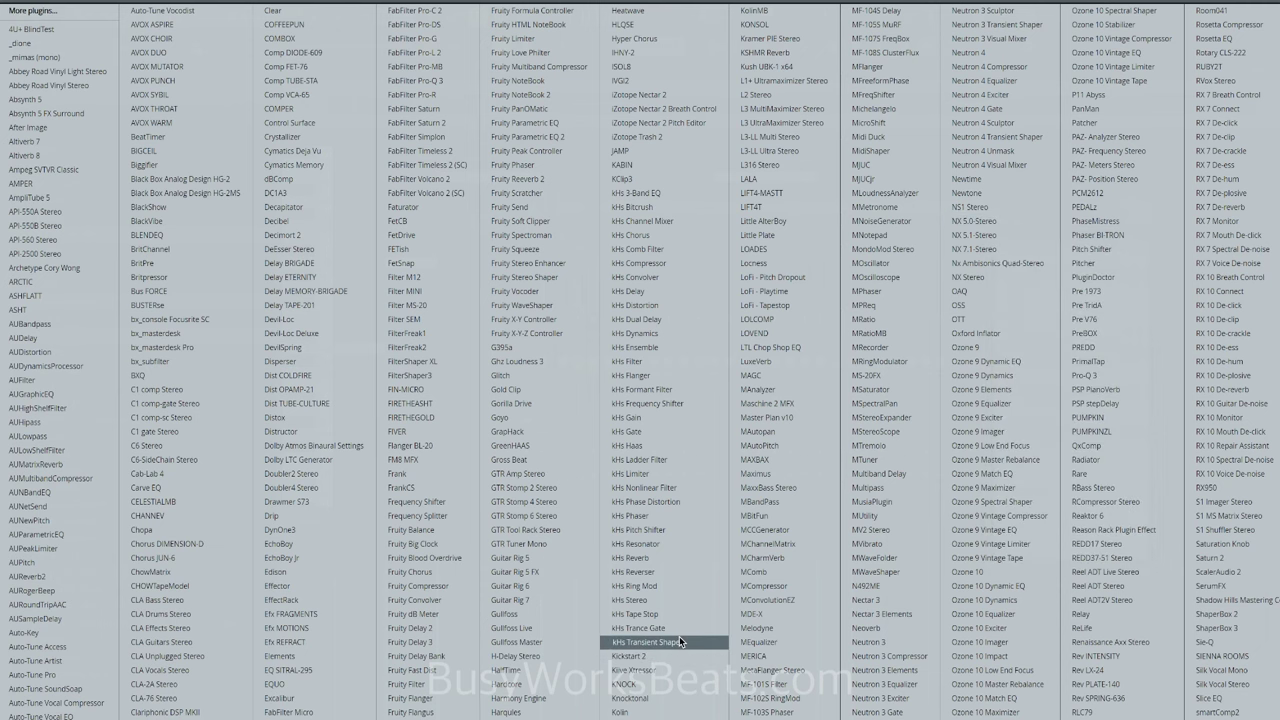
left_click(679, 573)
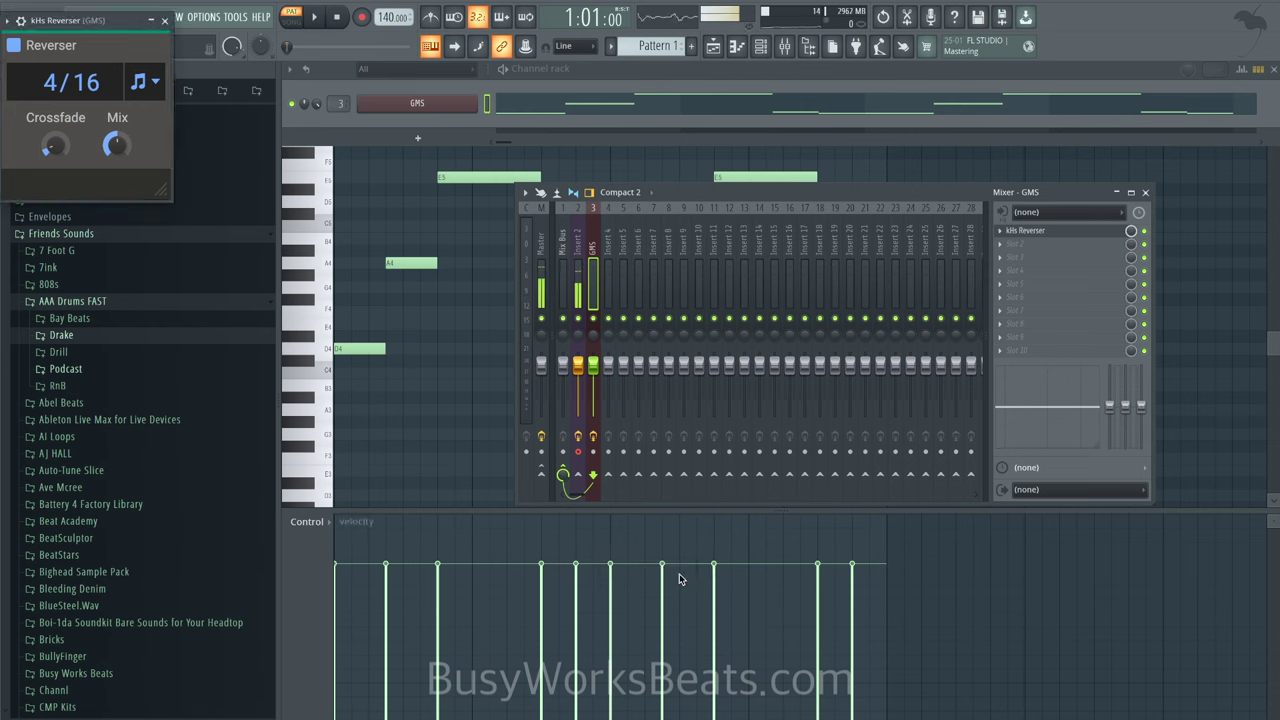
key("space")
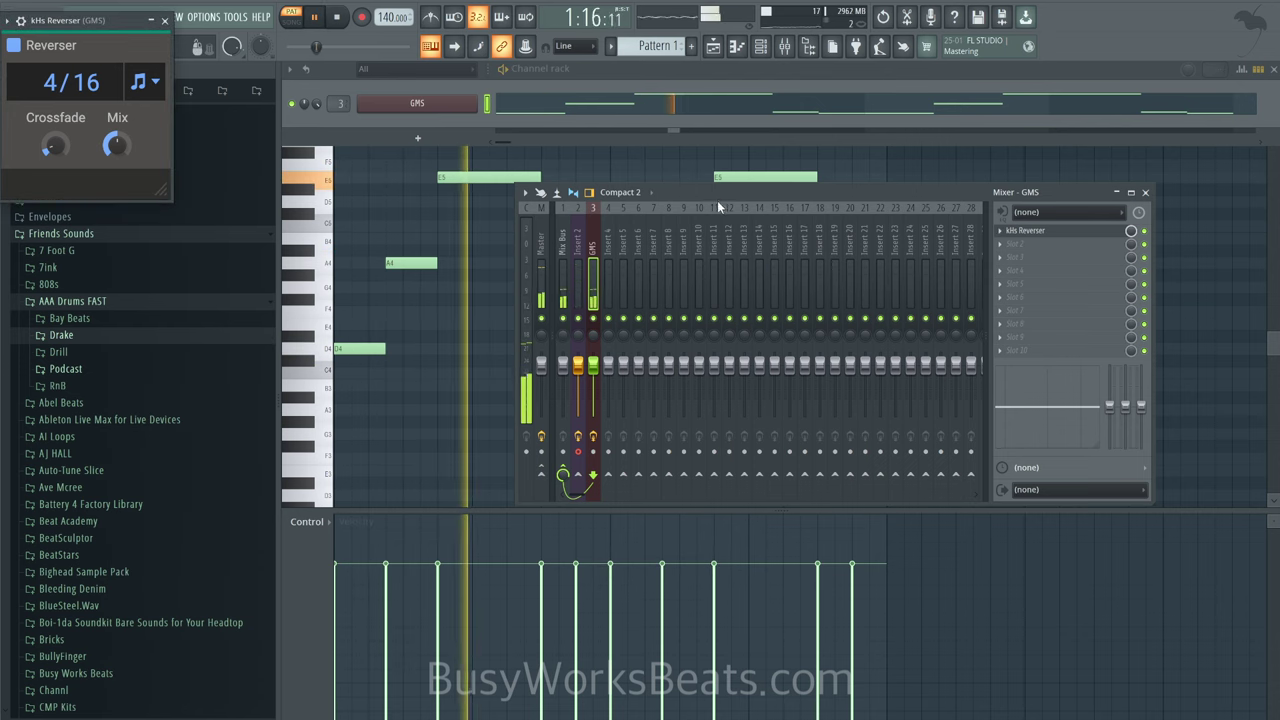
Step: Add kHs Bitcrush to the second effect slot of the GMS mixer track, then stop playback and close both effect windows
left_click(1017, 248)
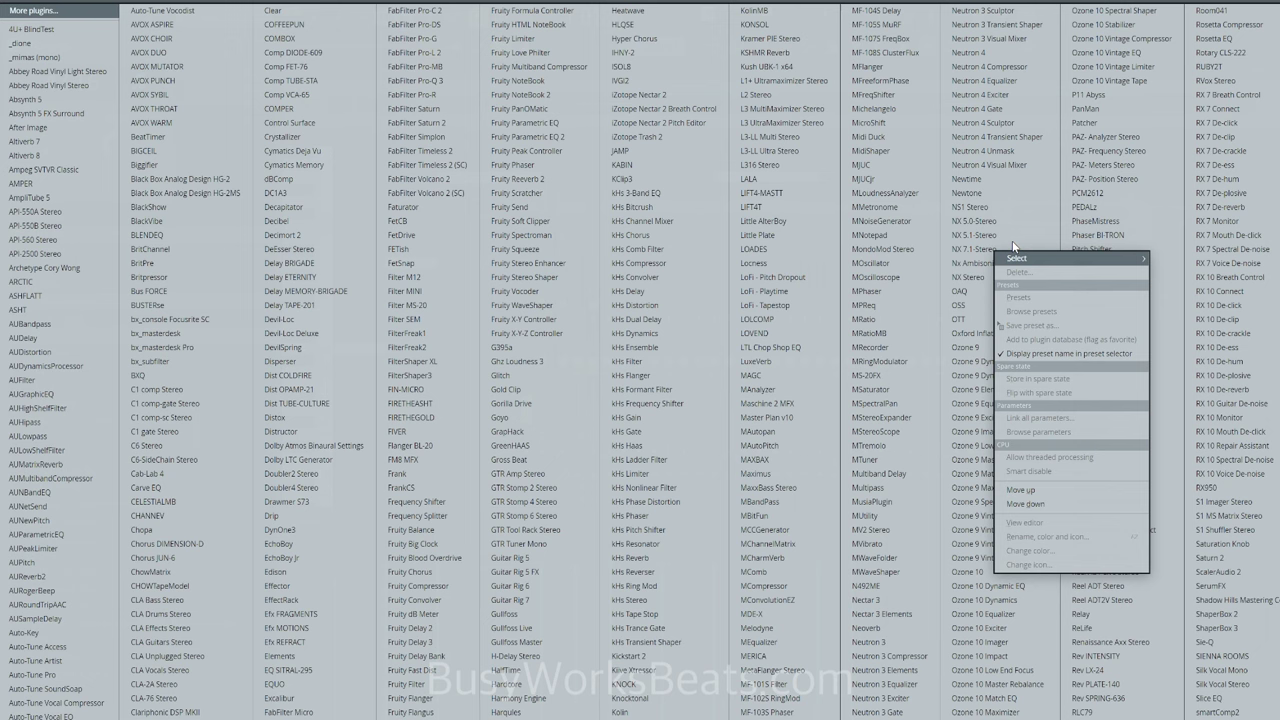
left_click(668, 210)
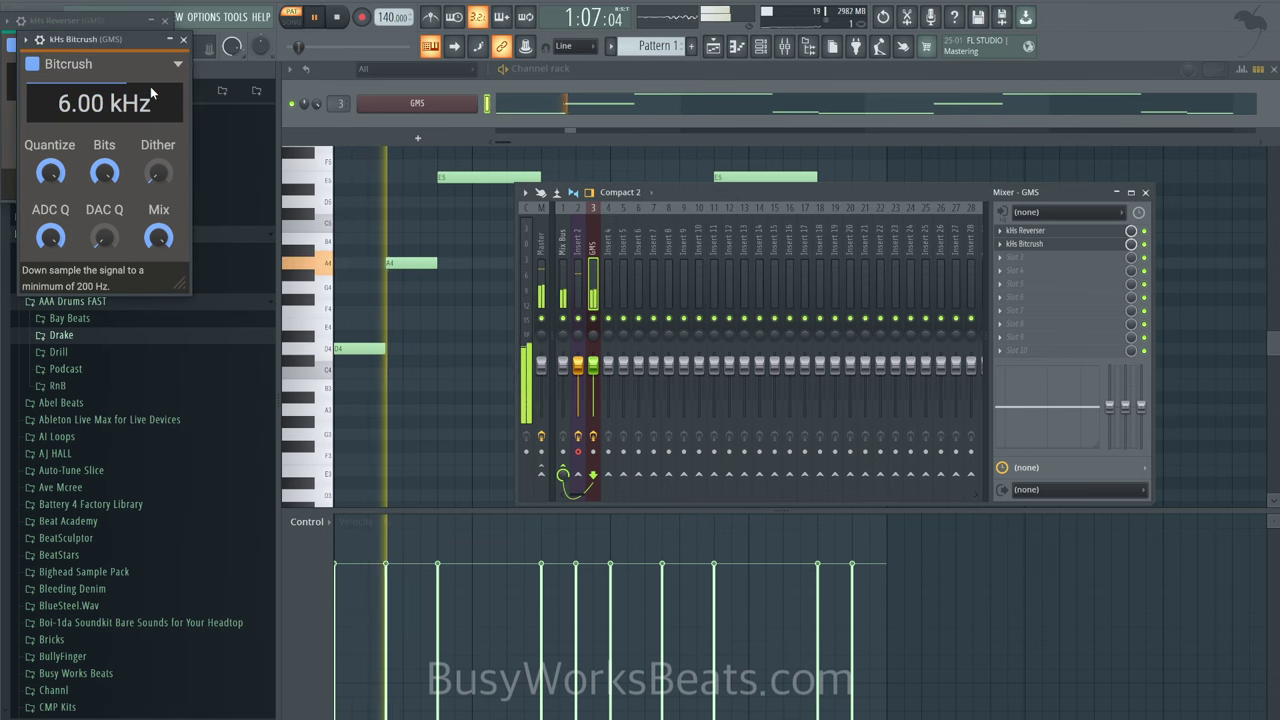
left_click(184, 39)
key("space")
left_click(165, 20)
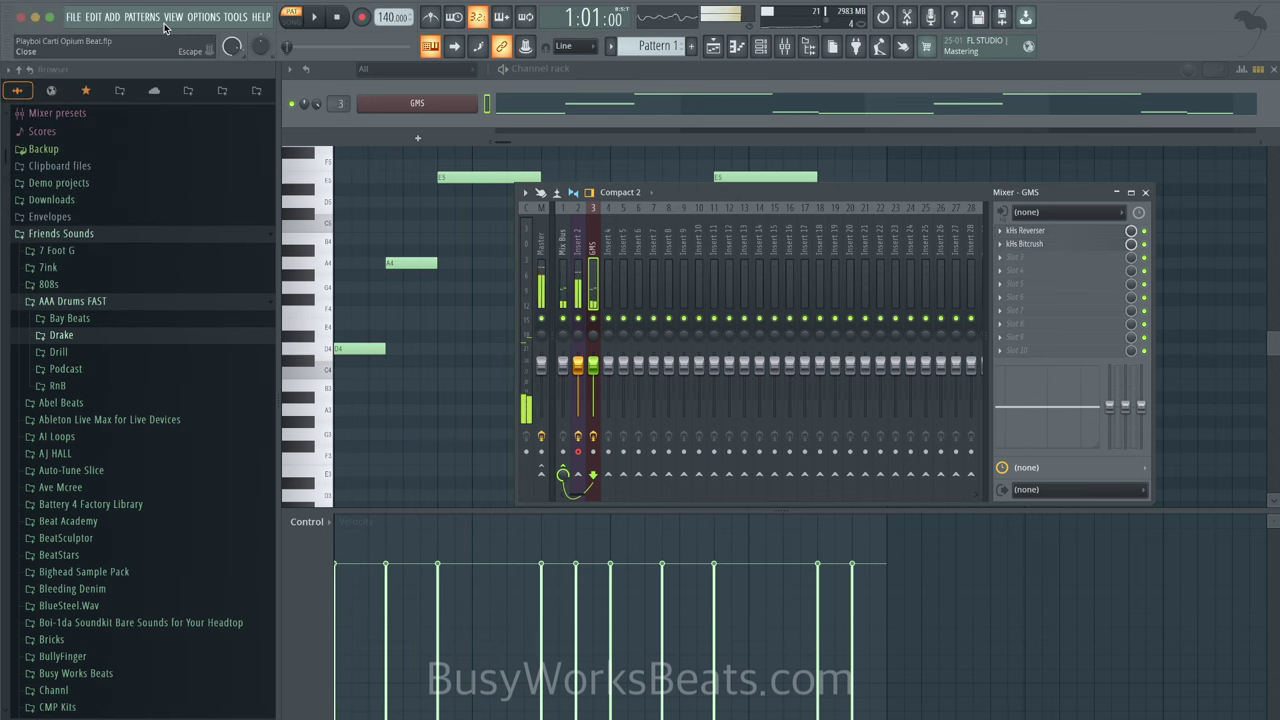
Step: Load kHs Frequency Shifter in the third GMS effect slot and raise its shift to 86.1 Hz during playback
left_click(1043, 263)
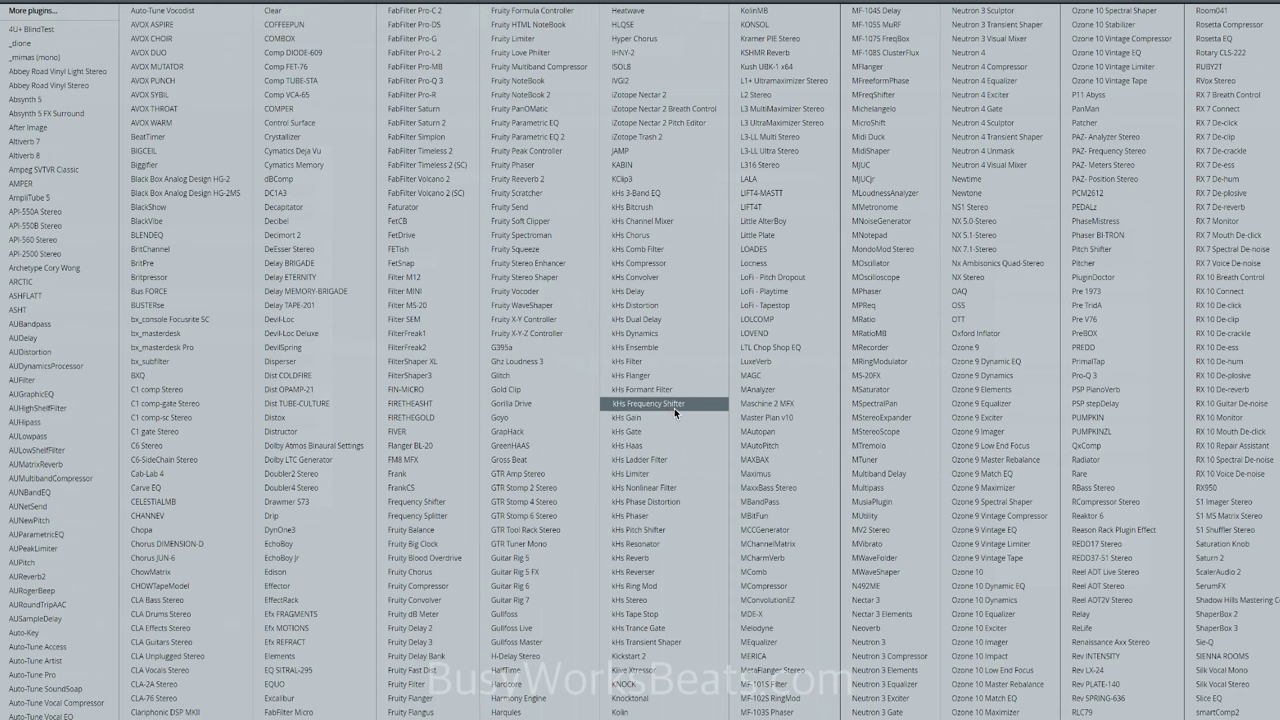
left_click(674, 404)
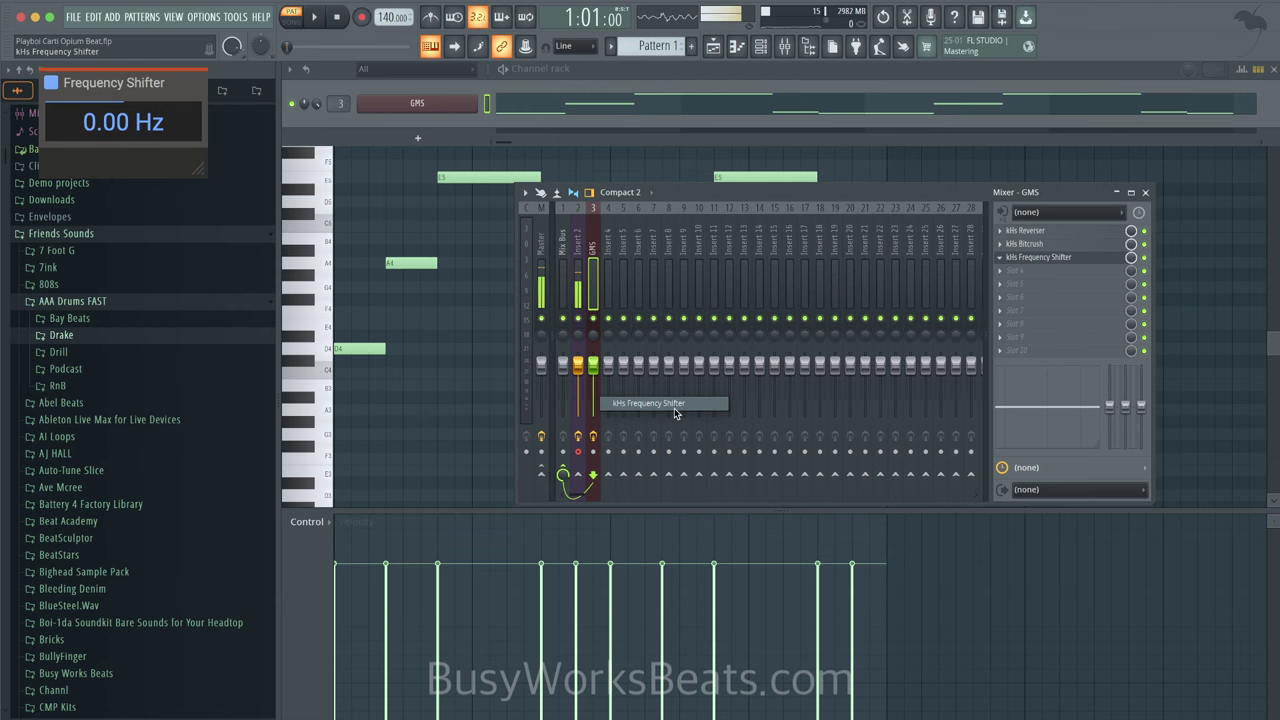
key("space")
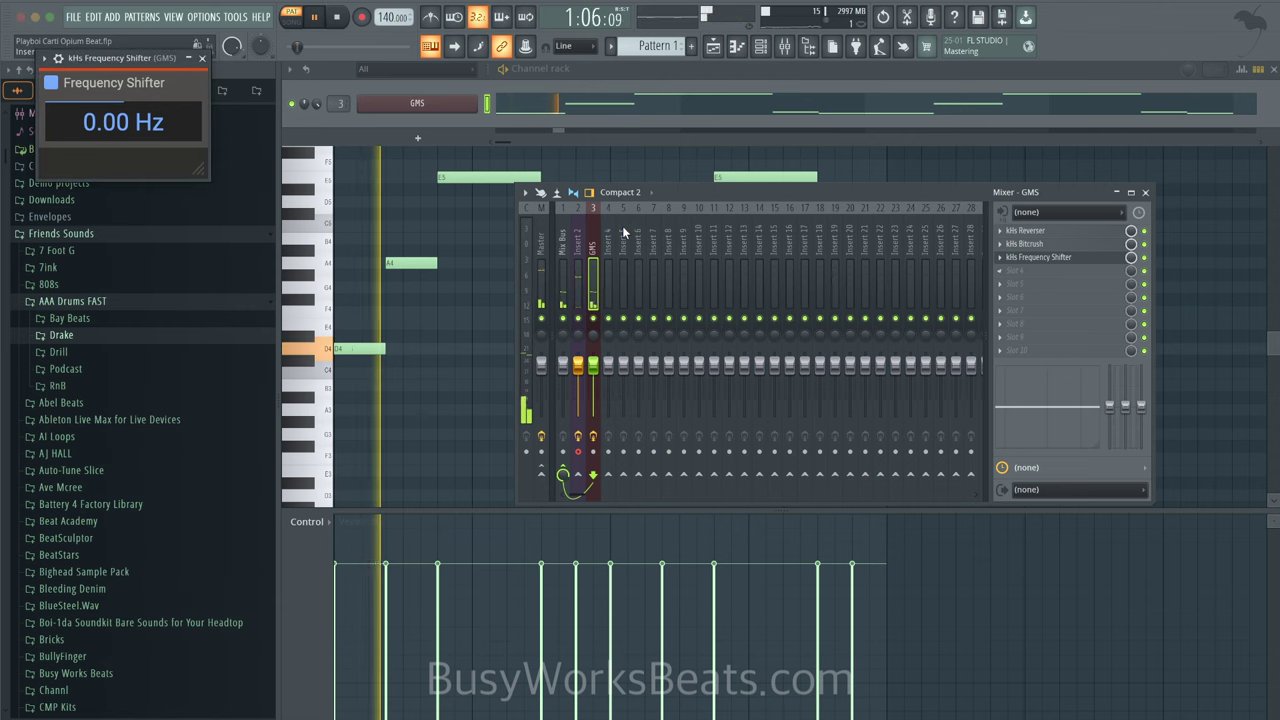
mouse_move(92, 122)
left_mouse_down()
mouse_move(92, 80)
mouse_move(92, 113)
left_mouse_up()
Step: Replace the Frequency Shifter in the third effect slot with kHs Pitch Shifter
left_click(1017, 268)
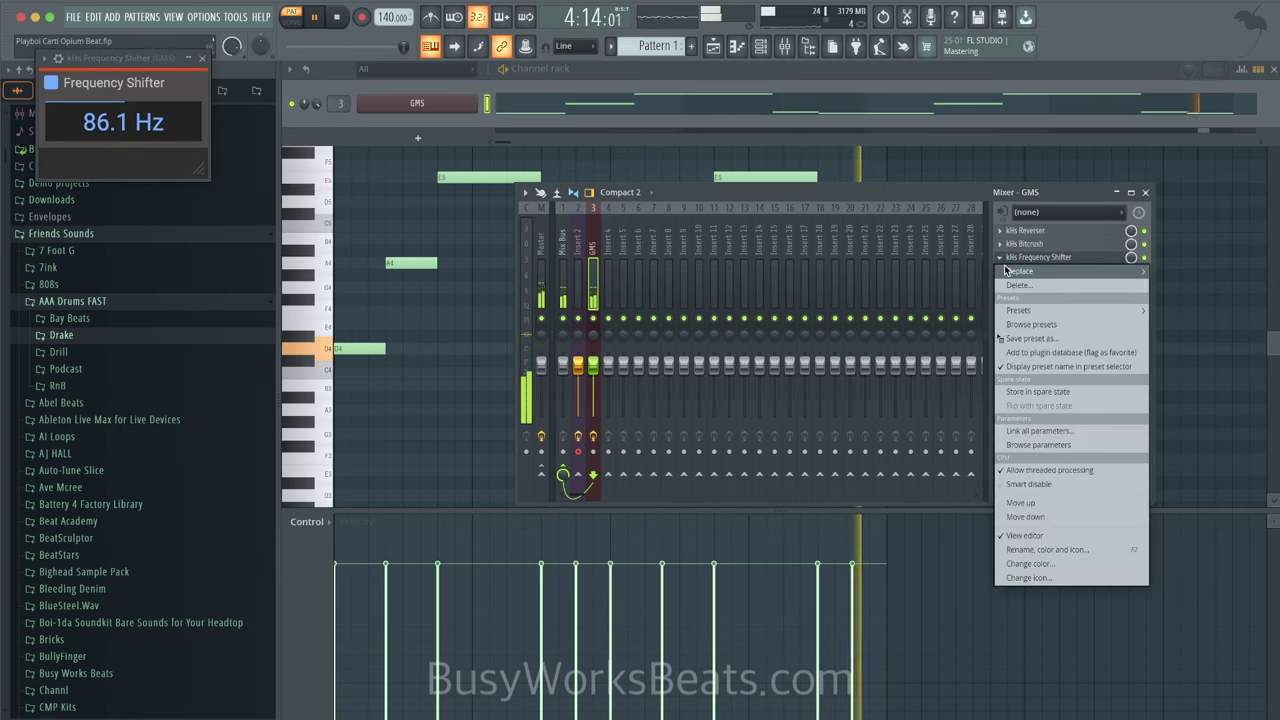
left_click(1020, 283)
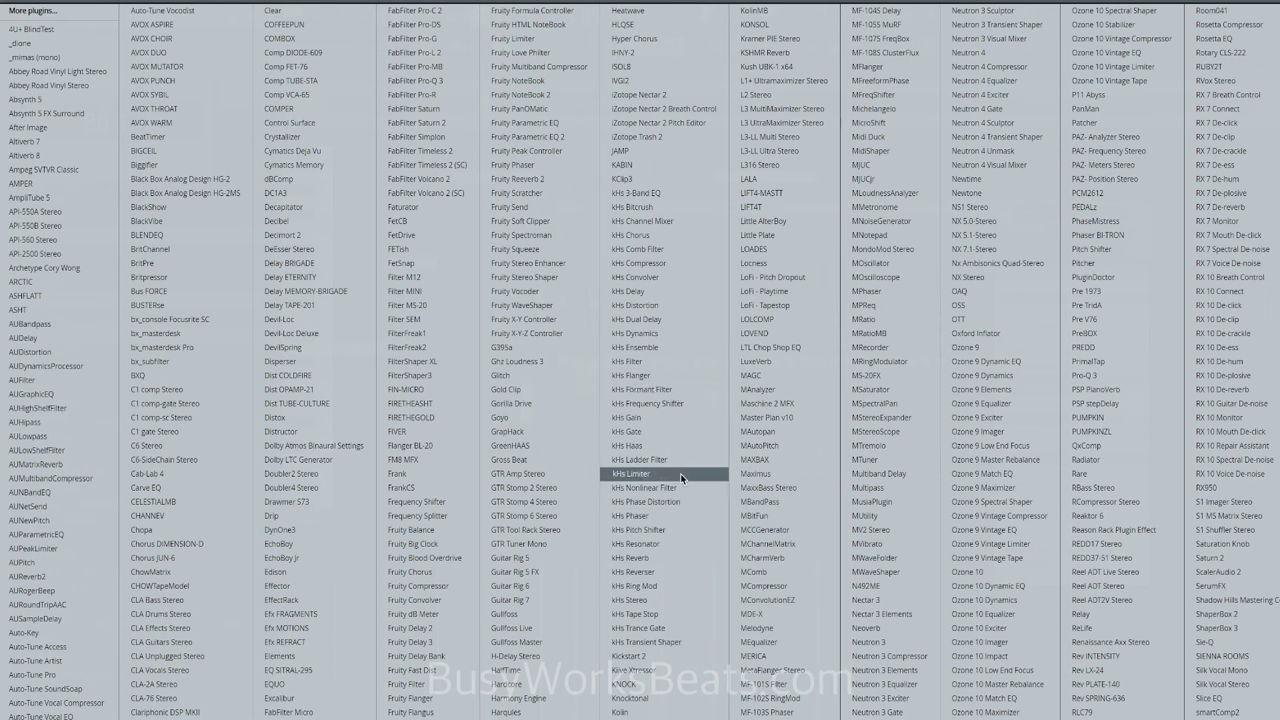
left_click(682, 530)
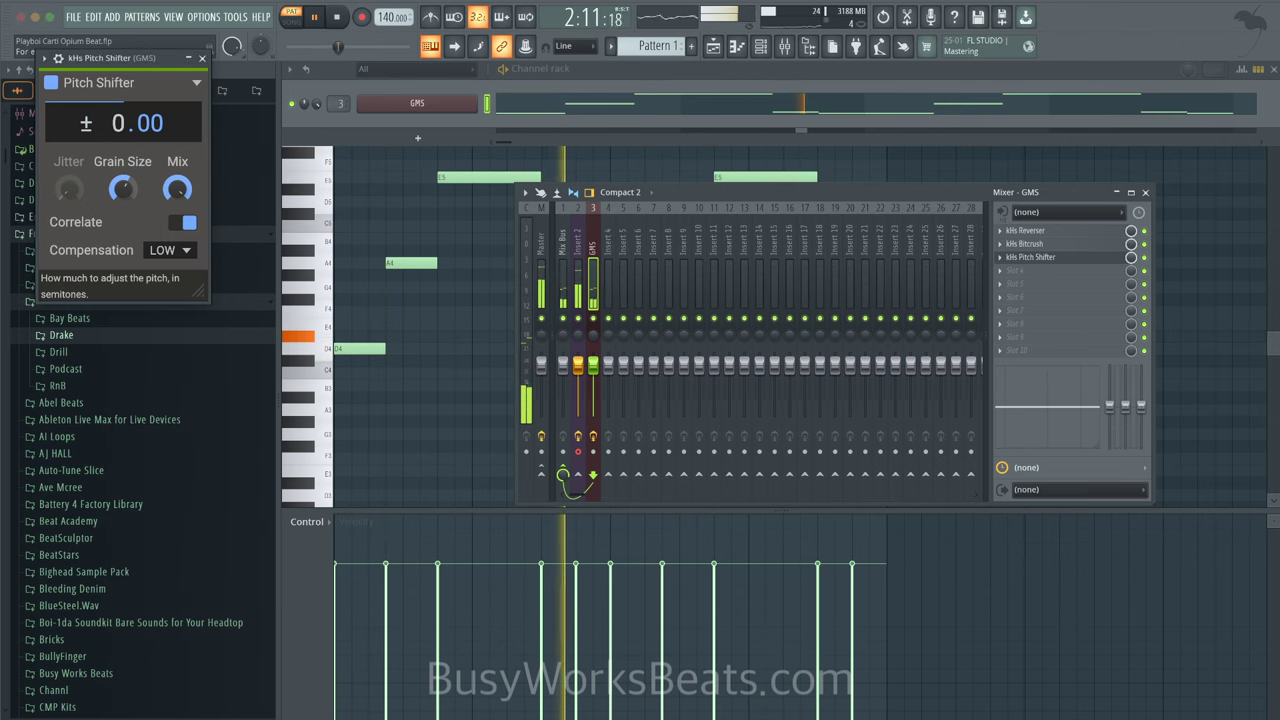
Step: Raise the Pitch Shifter to +12.00 semitones while playing the pattern, adjust its mix, and close its window
scroll(115, 127, "up", 4)
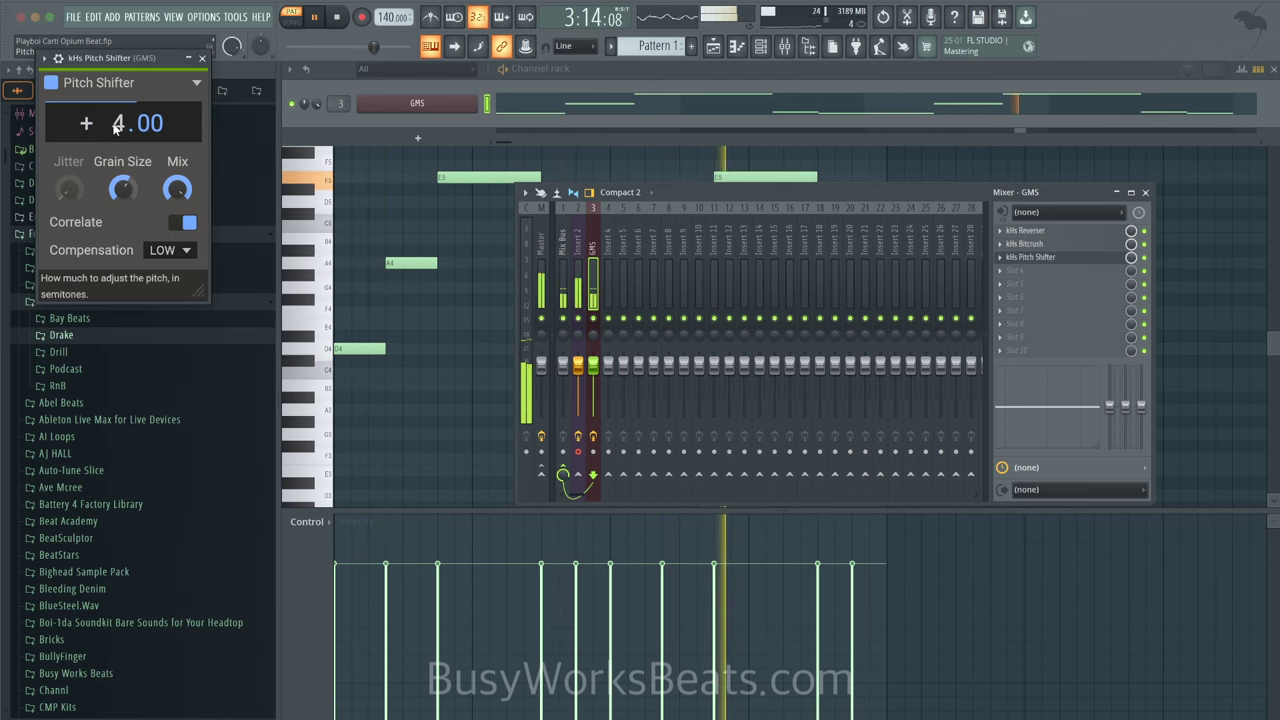
key("space")
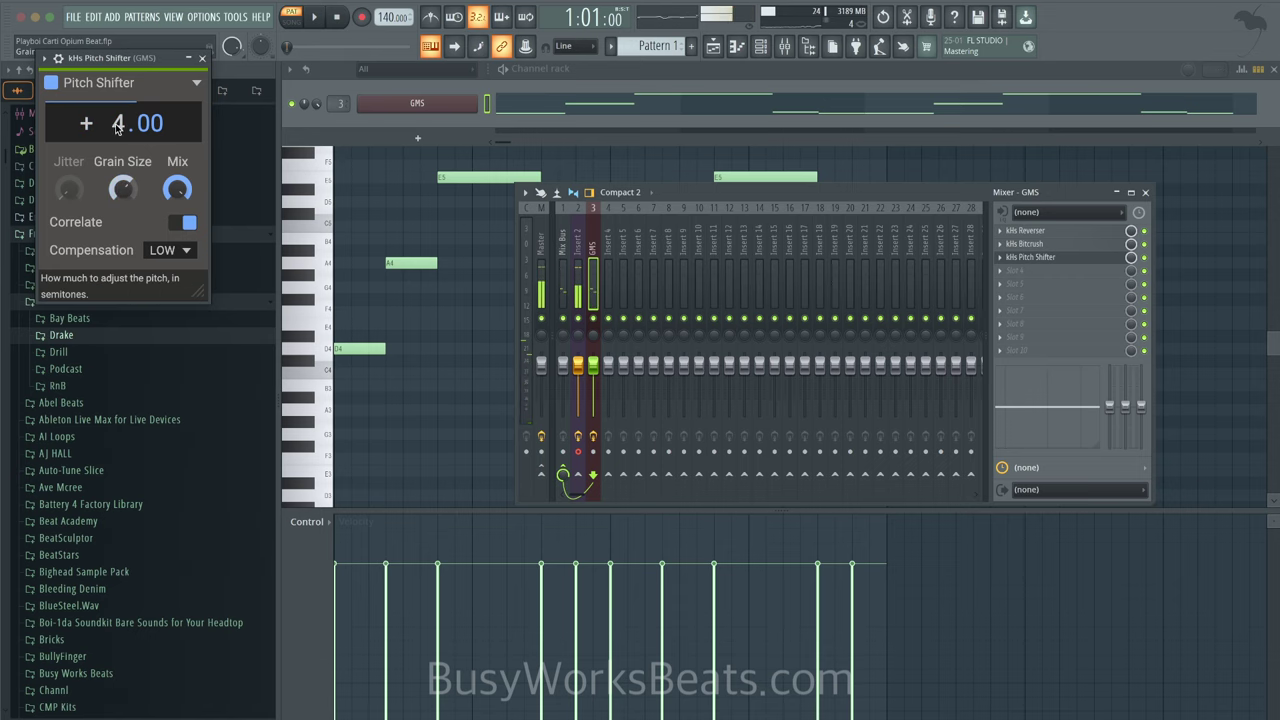
key("space")
scroll(115, 127, "up", 2)
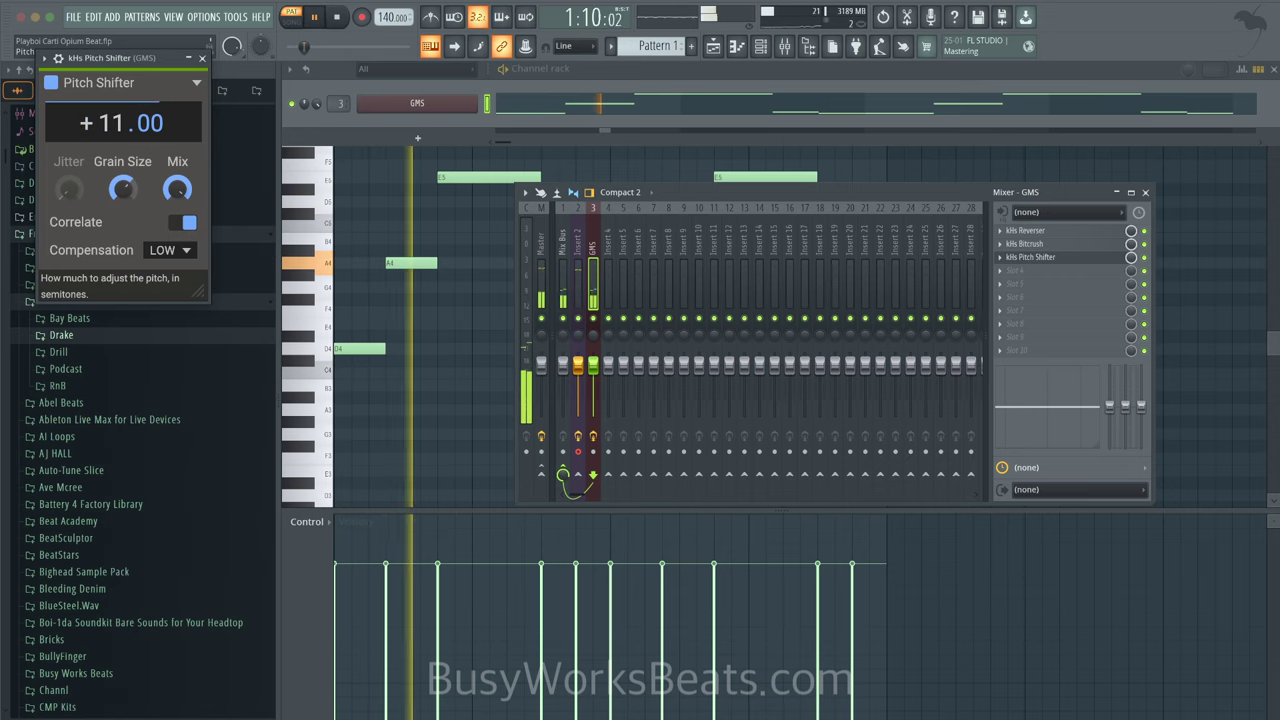
scroll(115, 127, "up", 1)
left_click_drag(177, 188, 177, 221)
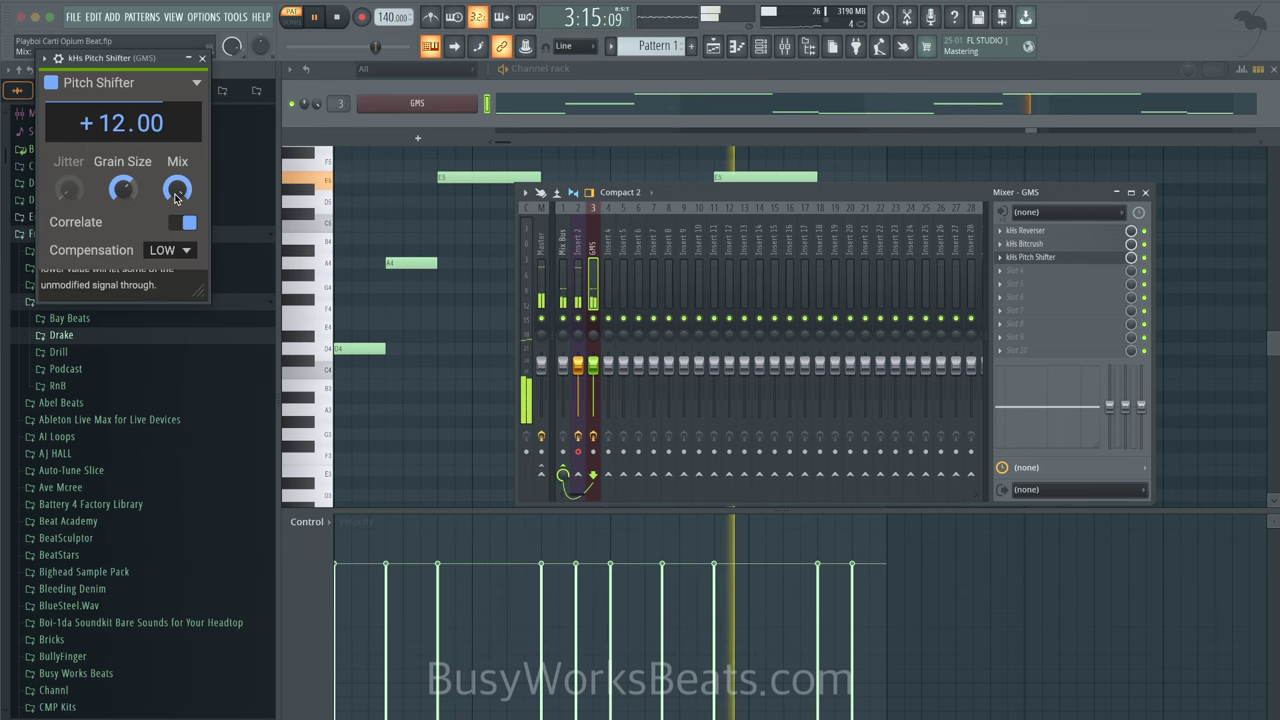
left_click(202, 58)
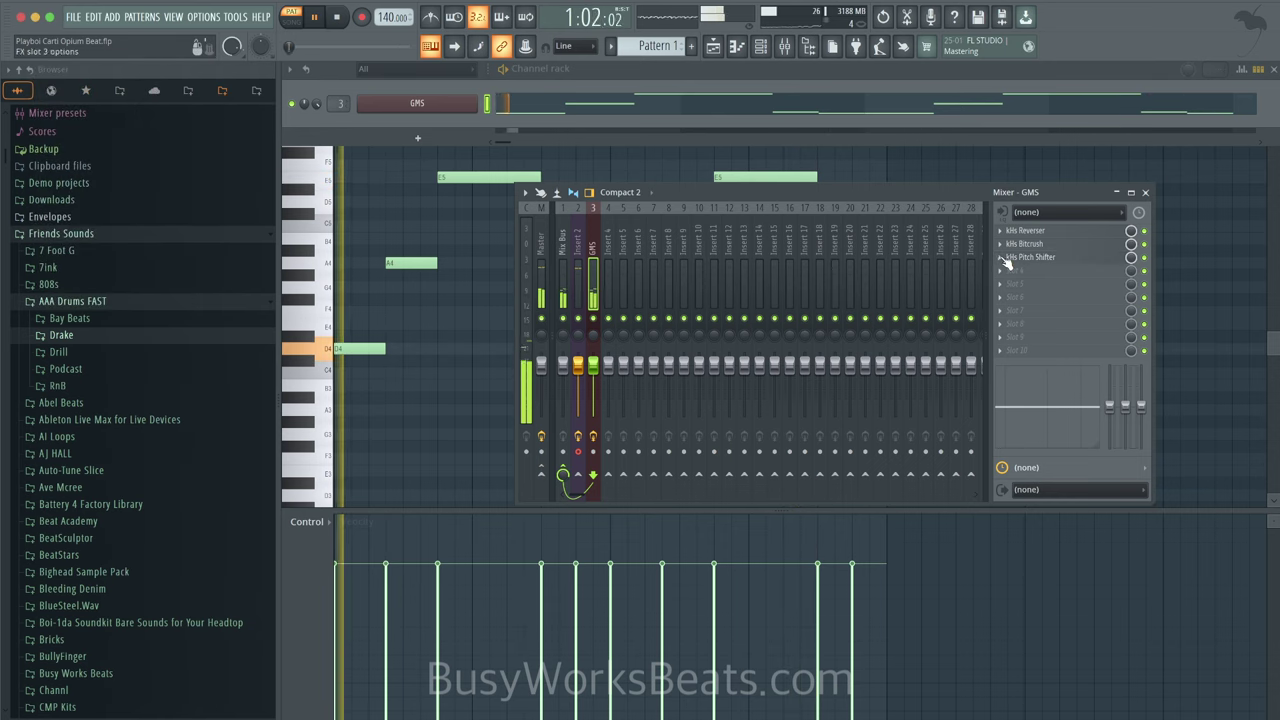
Step: Reorder the GMS effects to Bitcrush, Pitch Shifter, Reverser, play the pattern, and close the mixer
key("space")
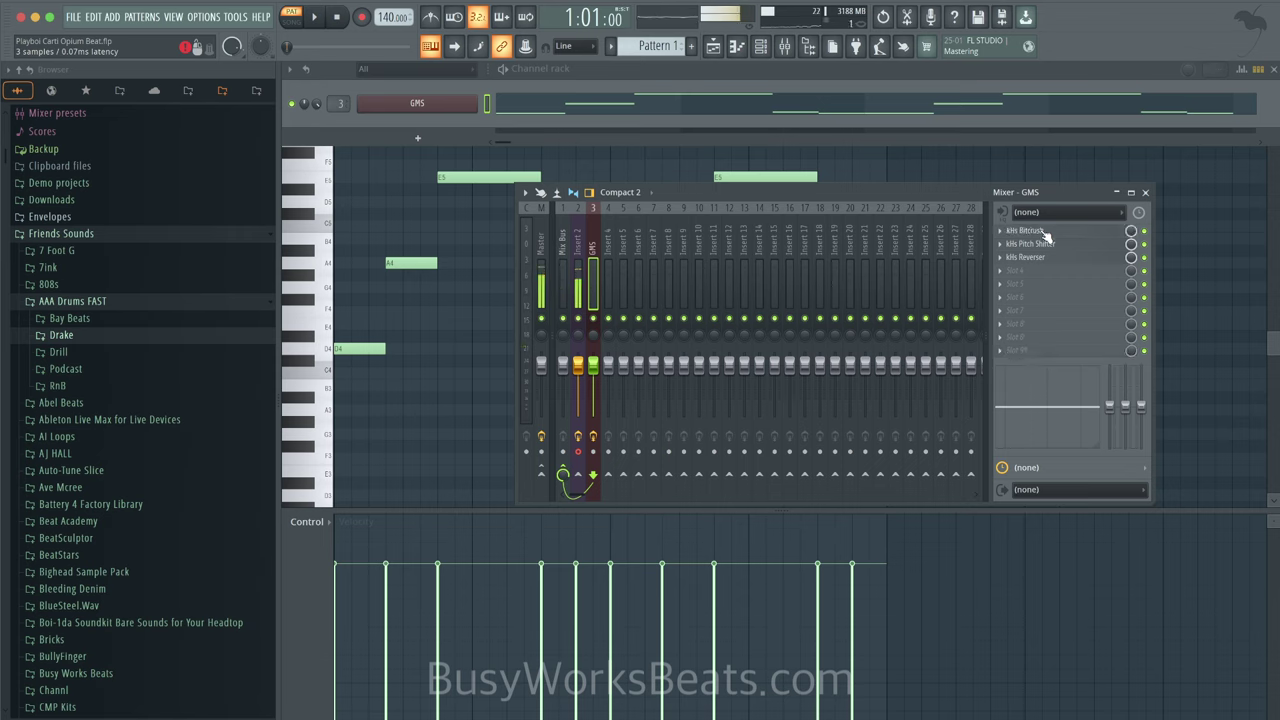
key("space")
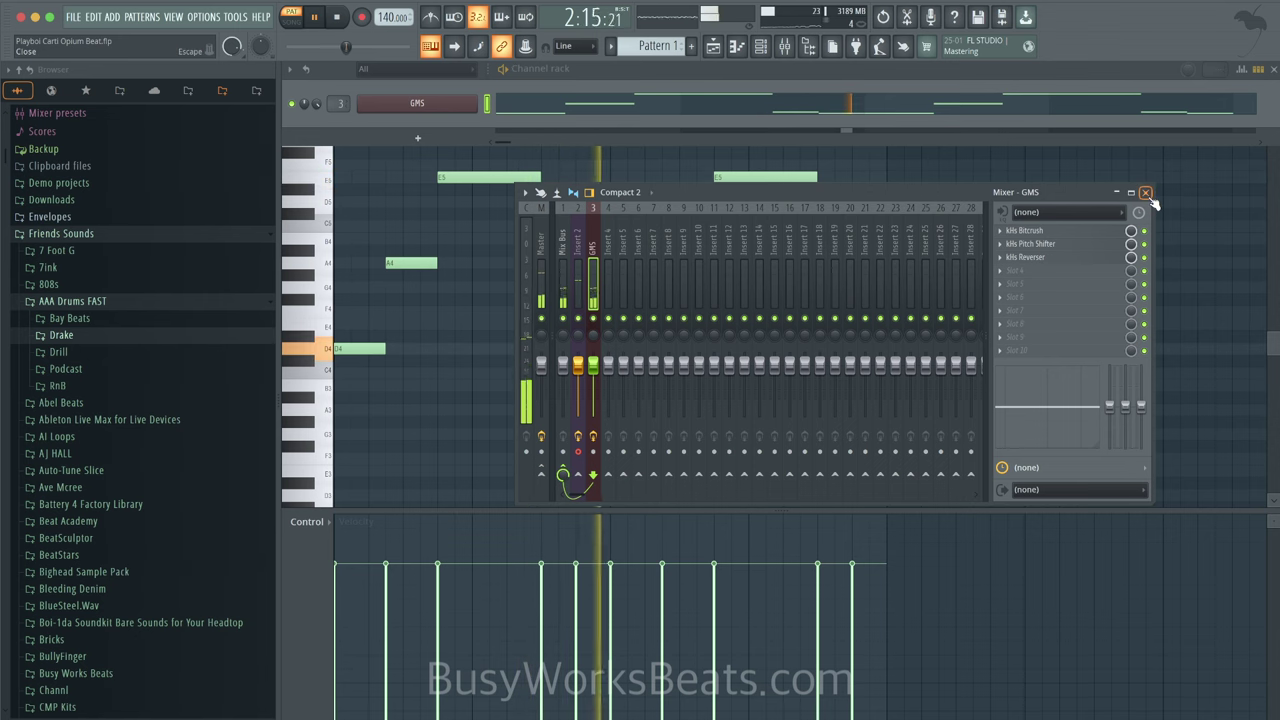
left_click(1146, 194)
Step: Place Pattern 1 at bar 1 of playlist Track 1 and consolidate the track to an audio clip
key("F5")
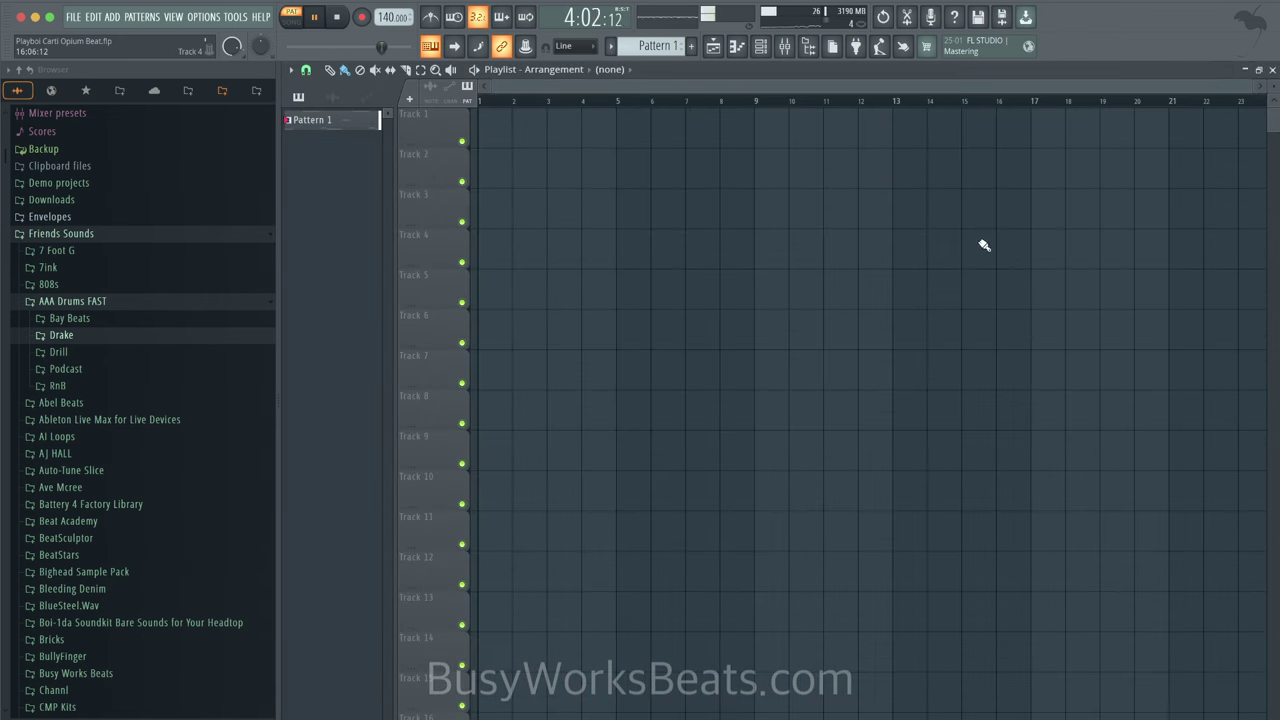
left_click(490, 139)
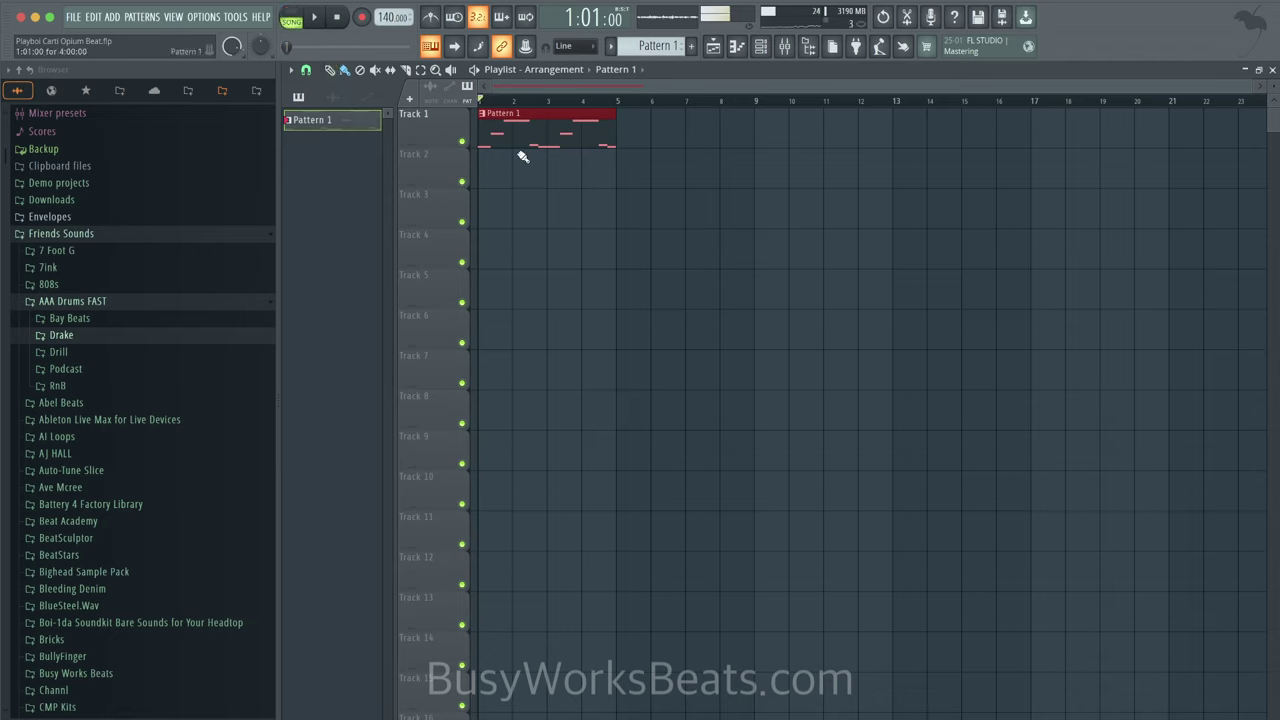
right_click(444, 120)
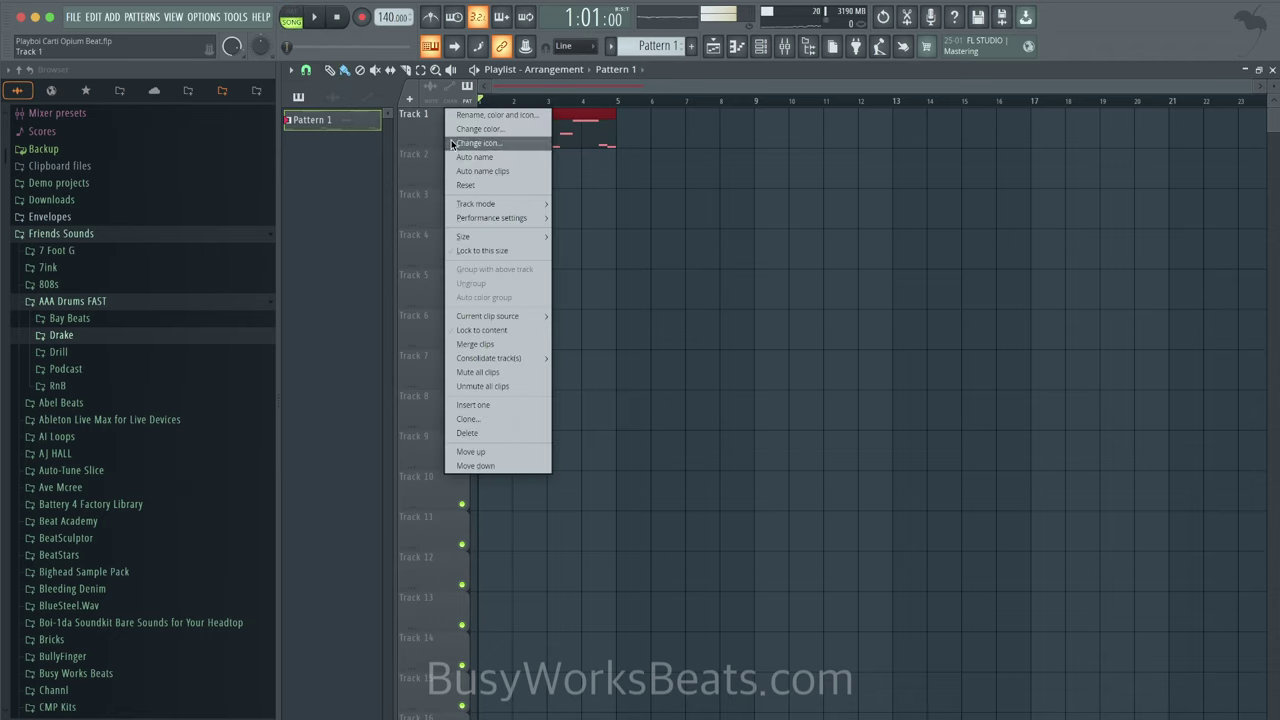
mouse_move(512, 358)
left_click(584, 359)
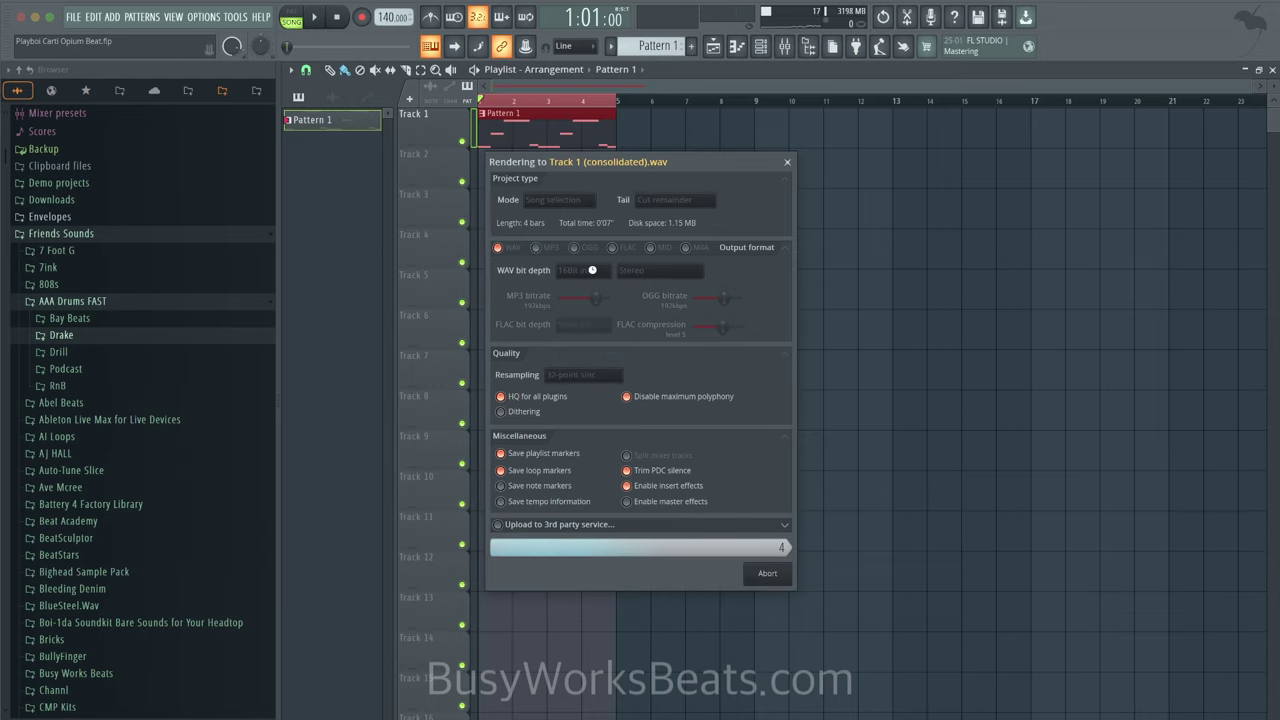
Step: Set the consolidated audio clip's time stretching mode to Resample and move its settings window clear of the playlist clips
key("F6")
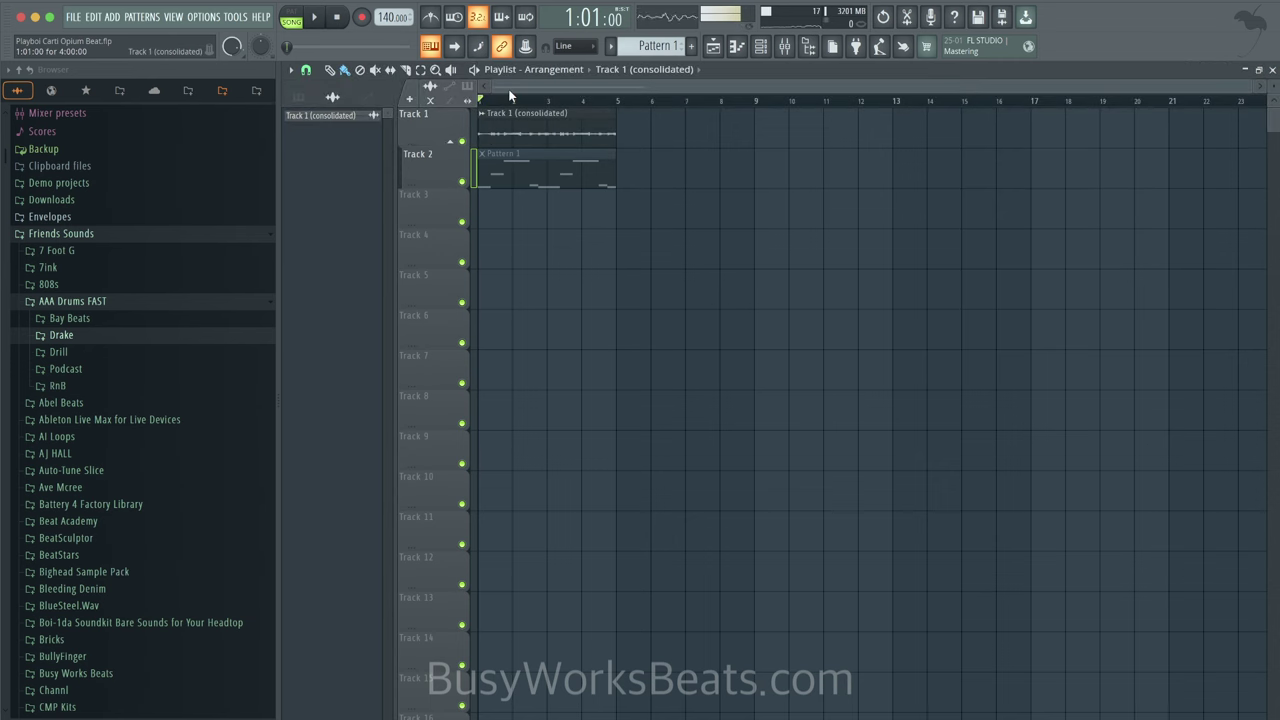
double_click(509, 110)
left_click(680, 210)
left_click(670, 252)
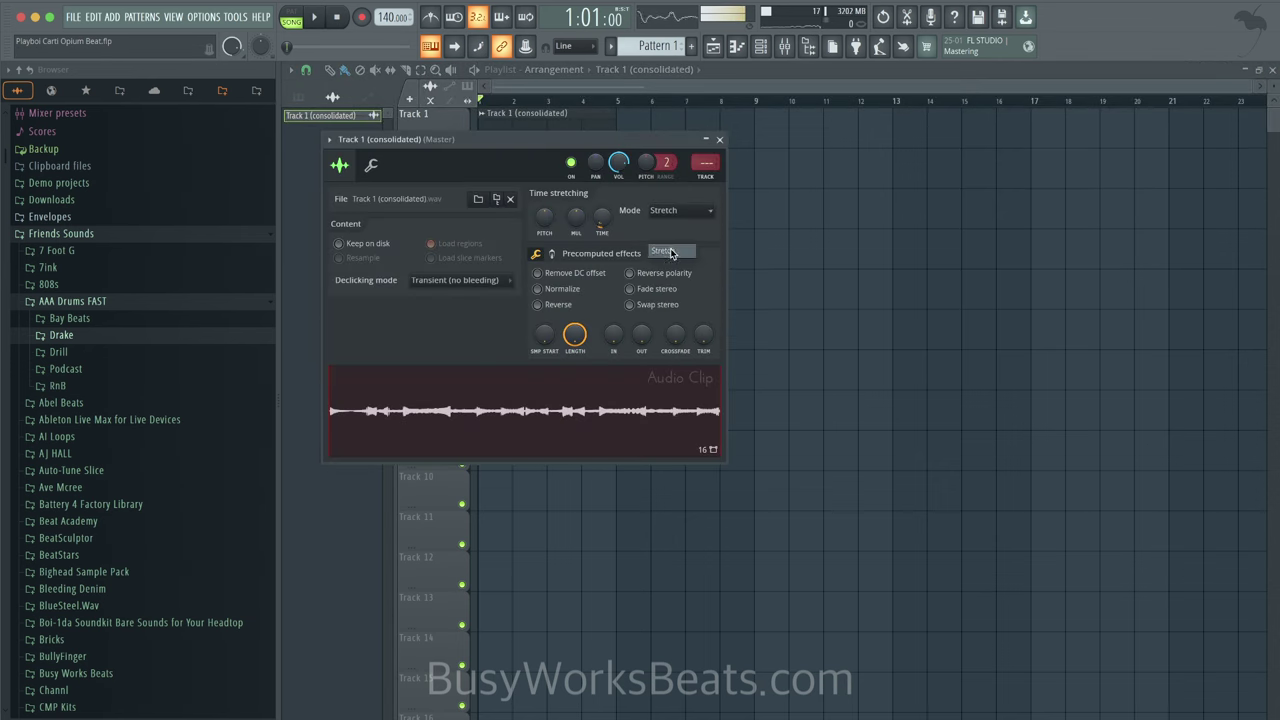
left_click(688, 217)
left_click(672, 244)
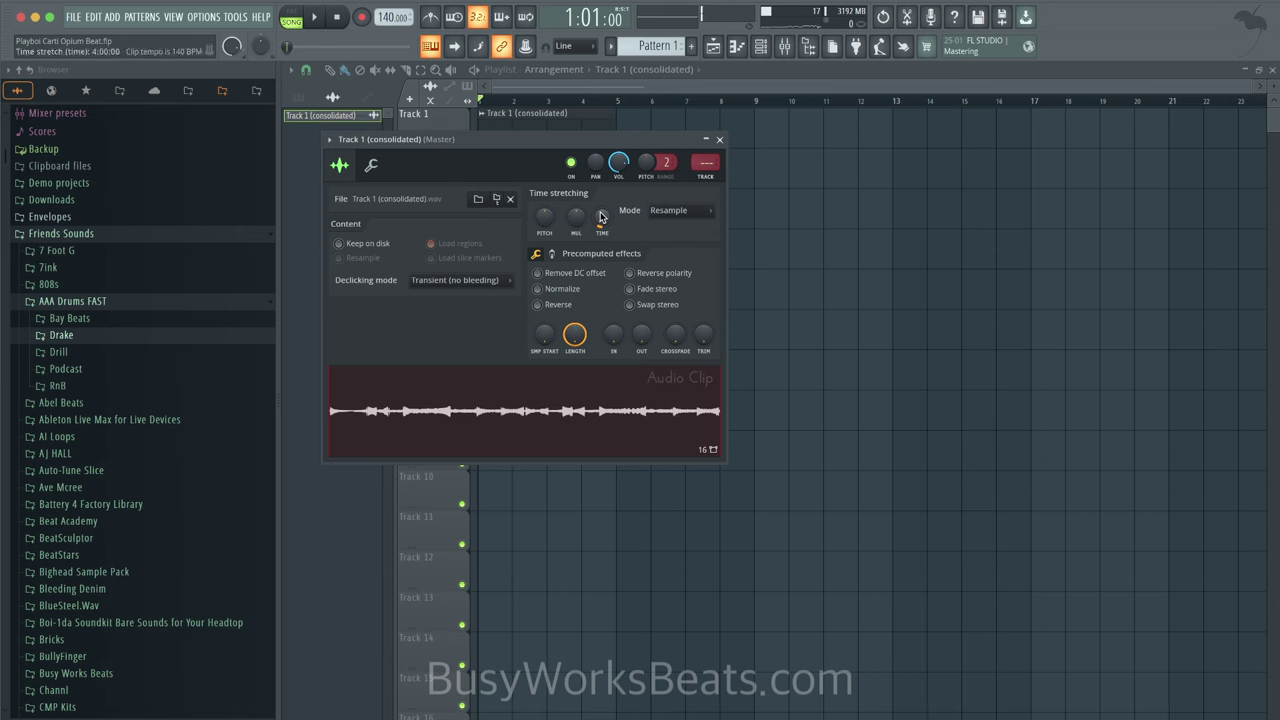
left_click_drag(601, 148, 608, 313)
Step: Play the playlist with the project tempo set to 127 BPM and check the audio device settings
key("space")
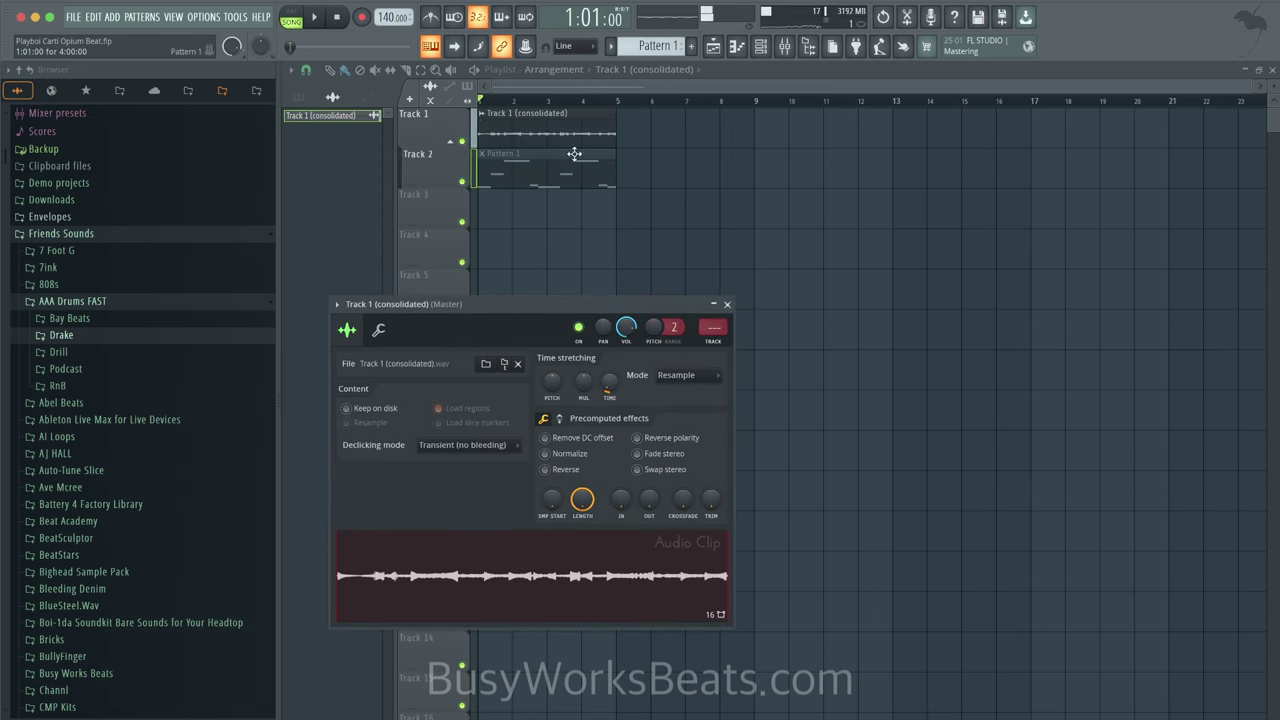
left_click(235, 17)
left_click(240, 48)
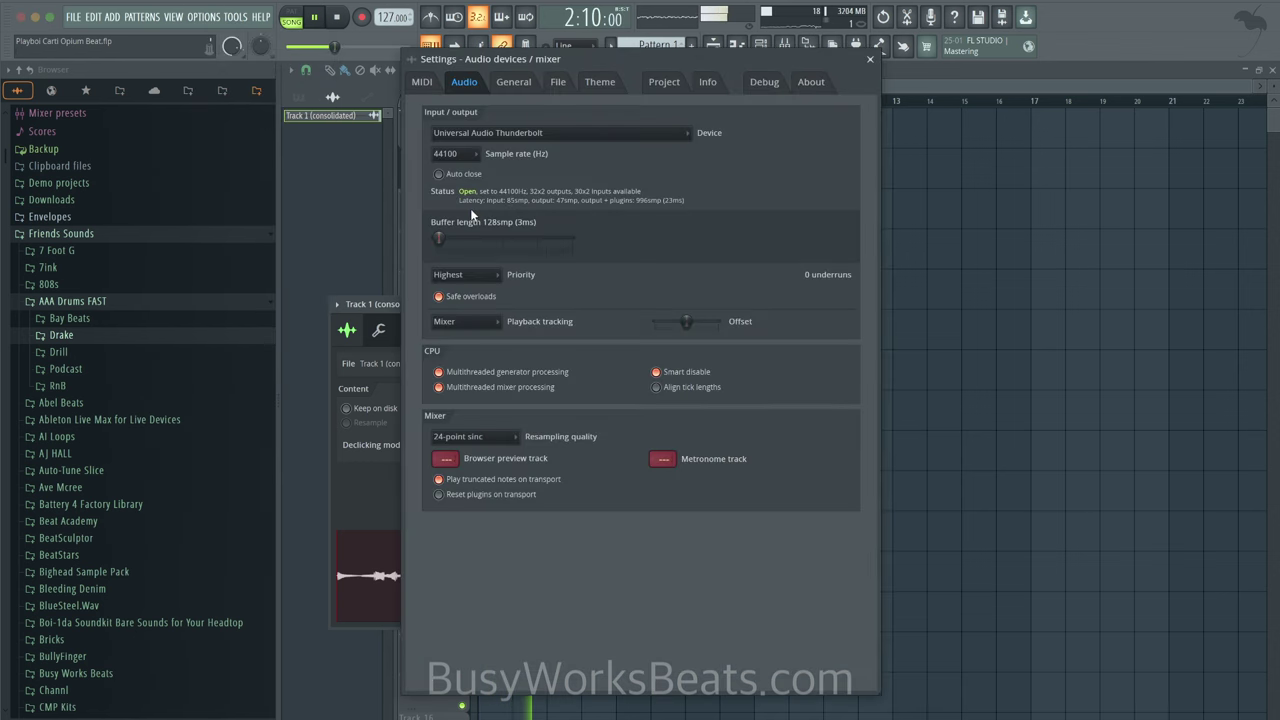
left_click(869, 59)
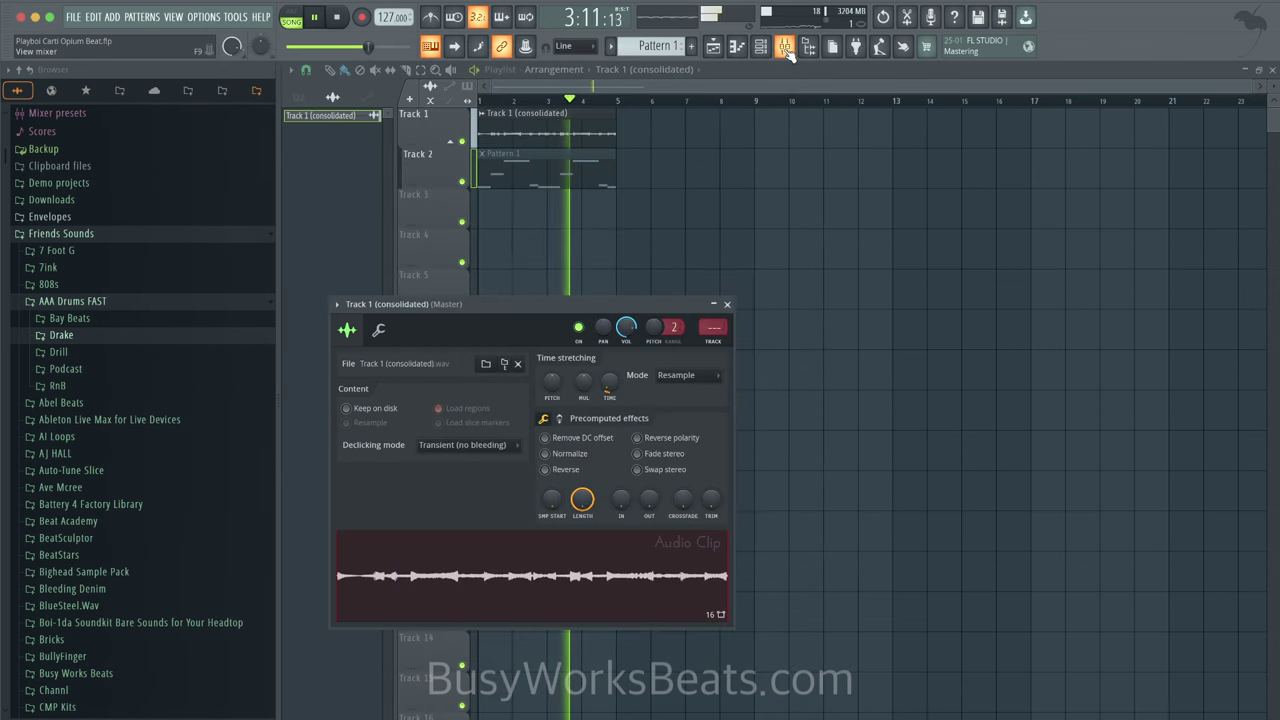
Step: Check the GMS track's effect chain in the mixer during playback
key("F9")
left_click(591, 300)
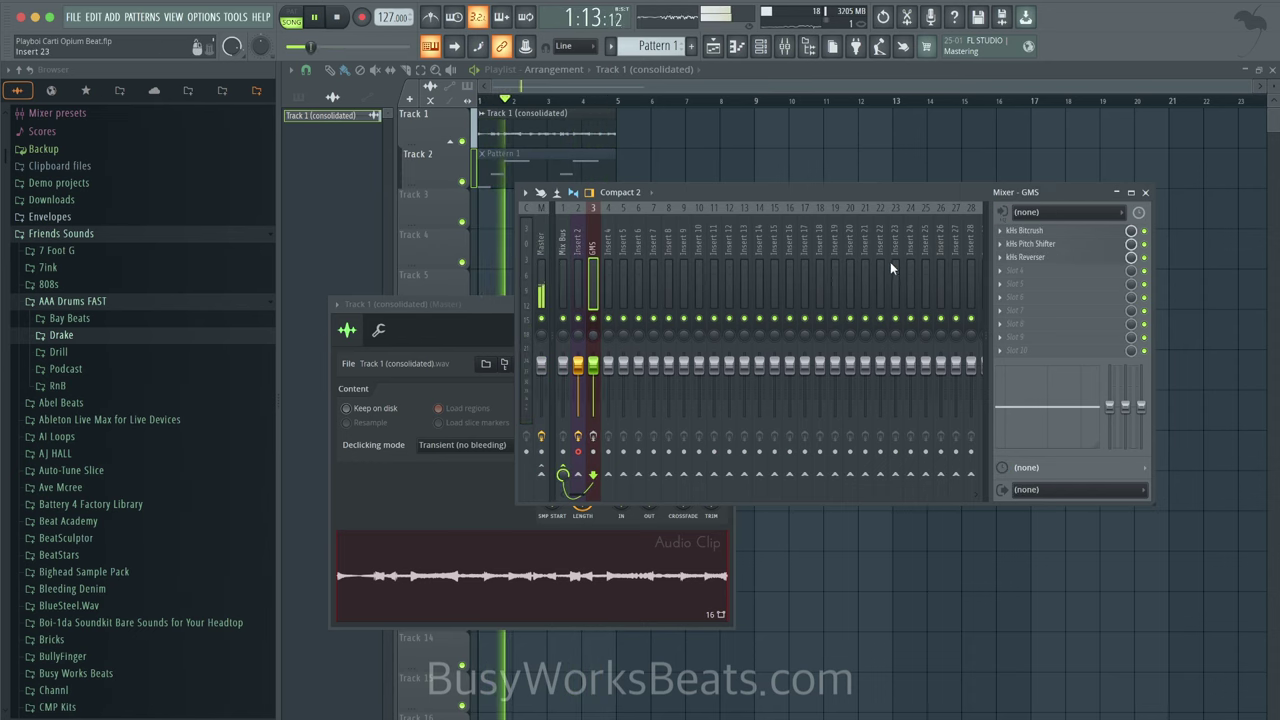
left_click(1146, 193)
left_click(934, 225)
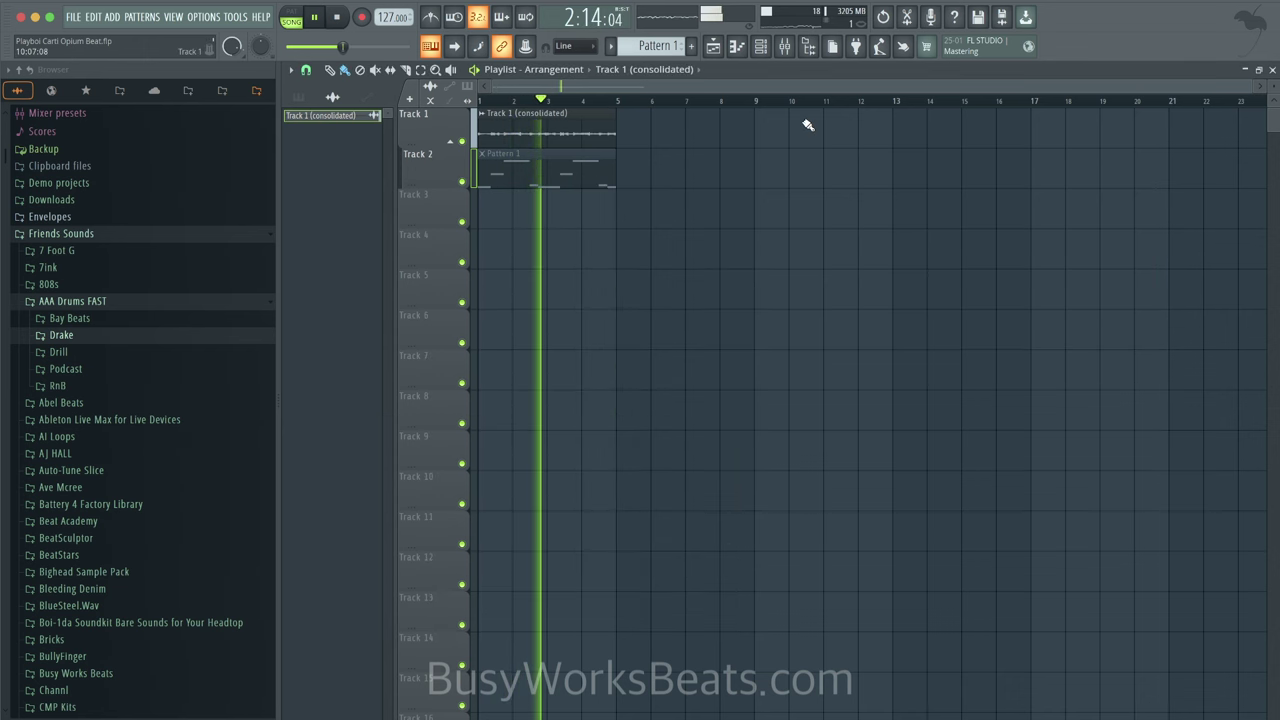
Step: Stop playback and assign the consolidated audio clip to mixer insert 4
left_click(786, 47)
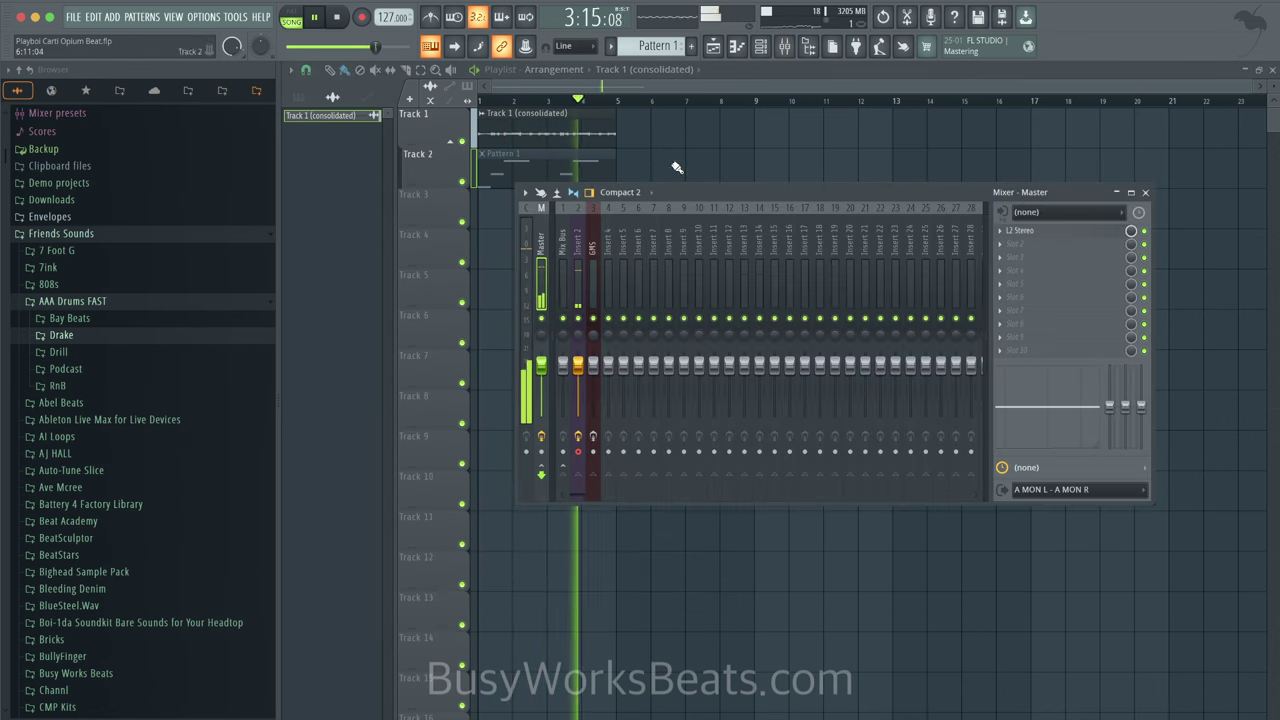
key("space")
double_click(570, 127)
key("ctrl+l")
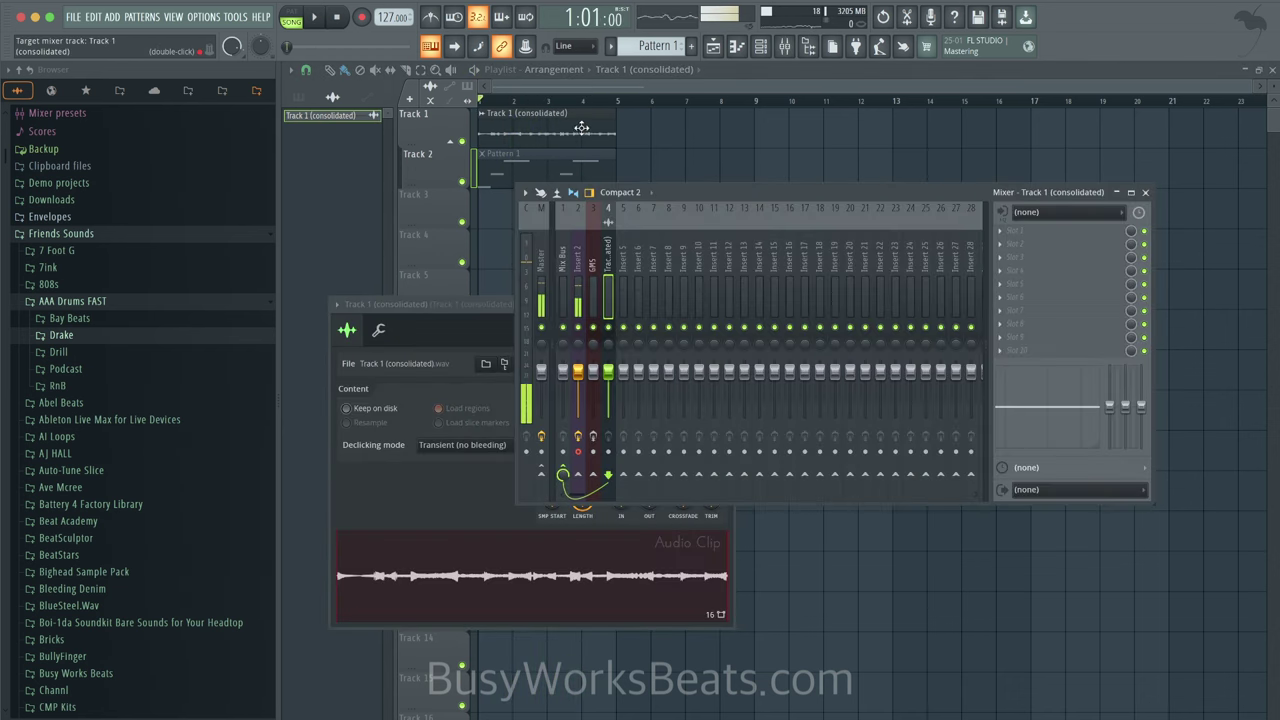
left_click(1027, 232)
key("Escape")
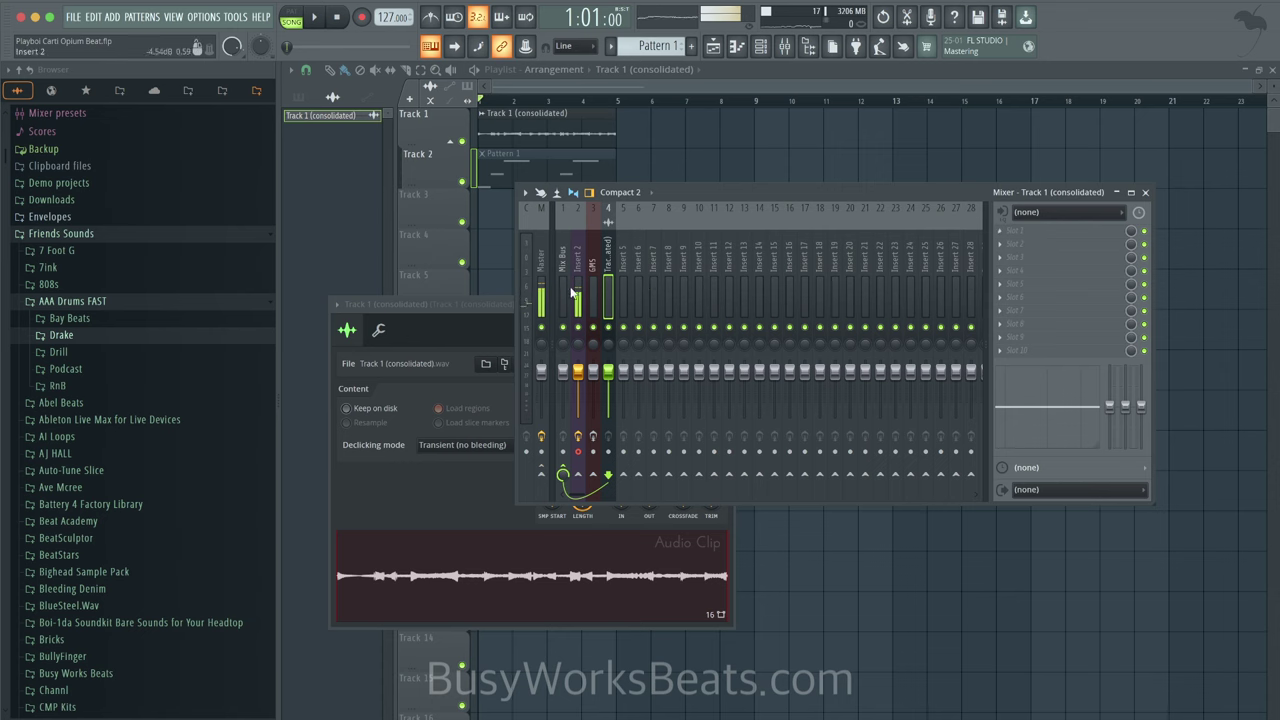
Step: Name mixer insert 5 REVERB and load Fruity Reeverb 2 into its first effect slot
key("F2")
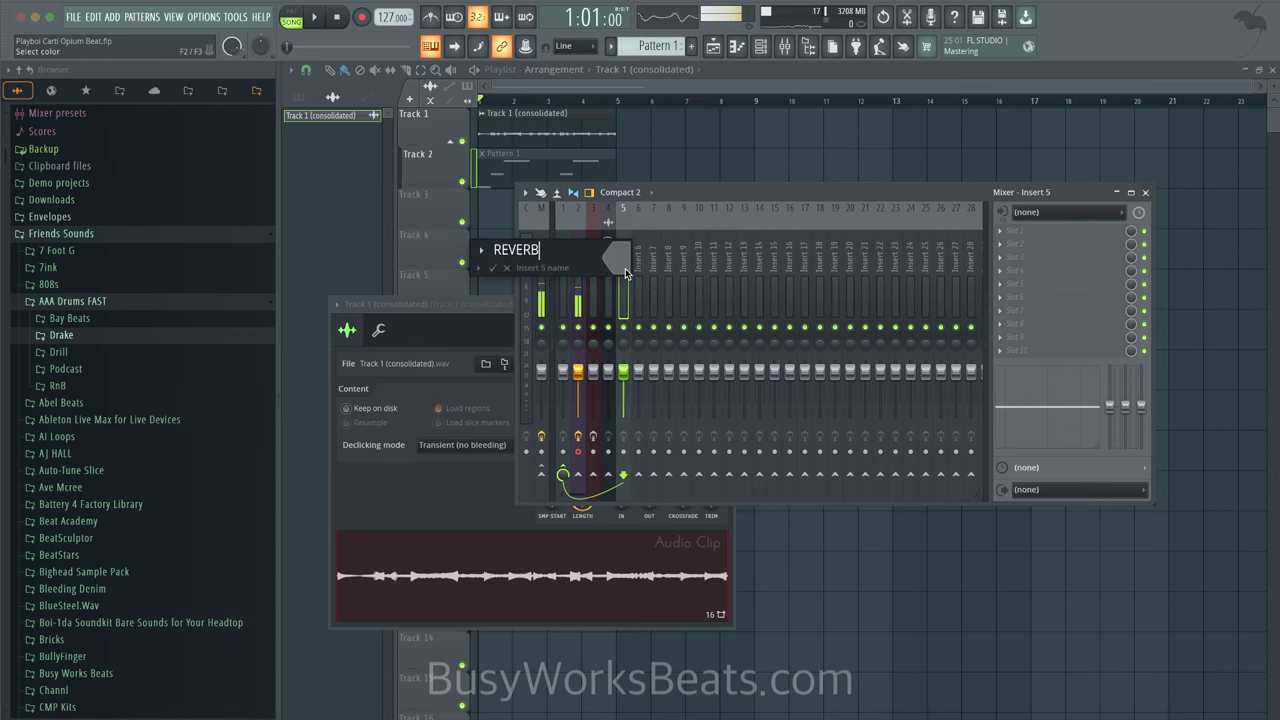
key("Return")
left_click(1023, 235)
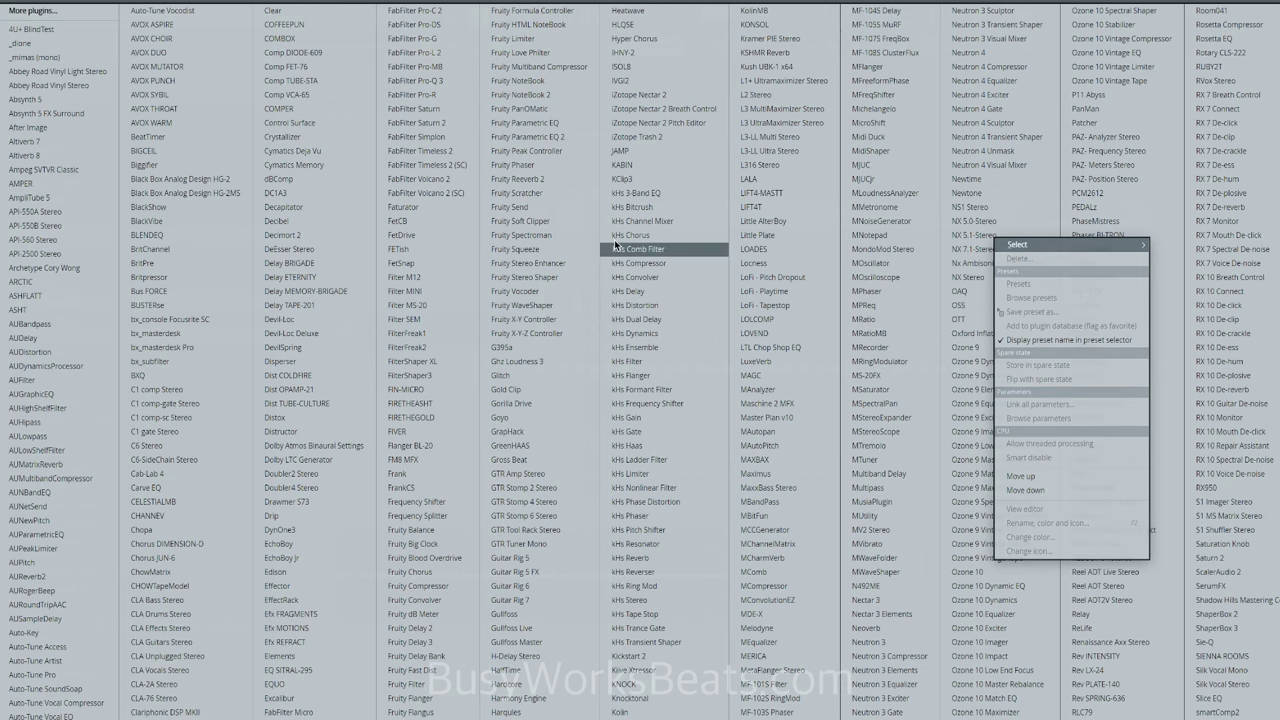
left_click(561, 179)
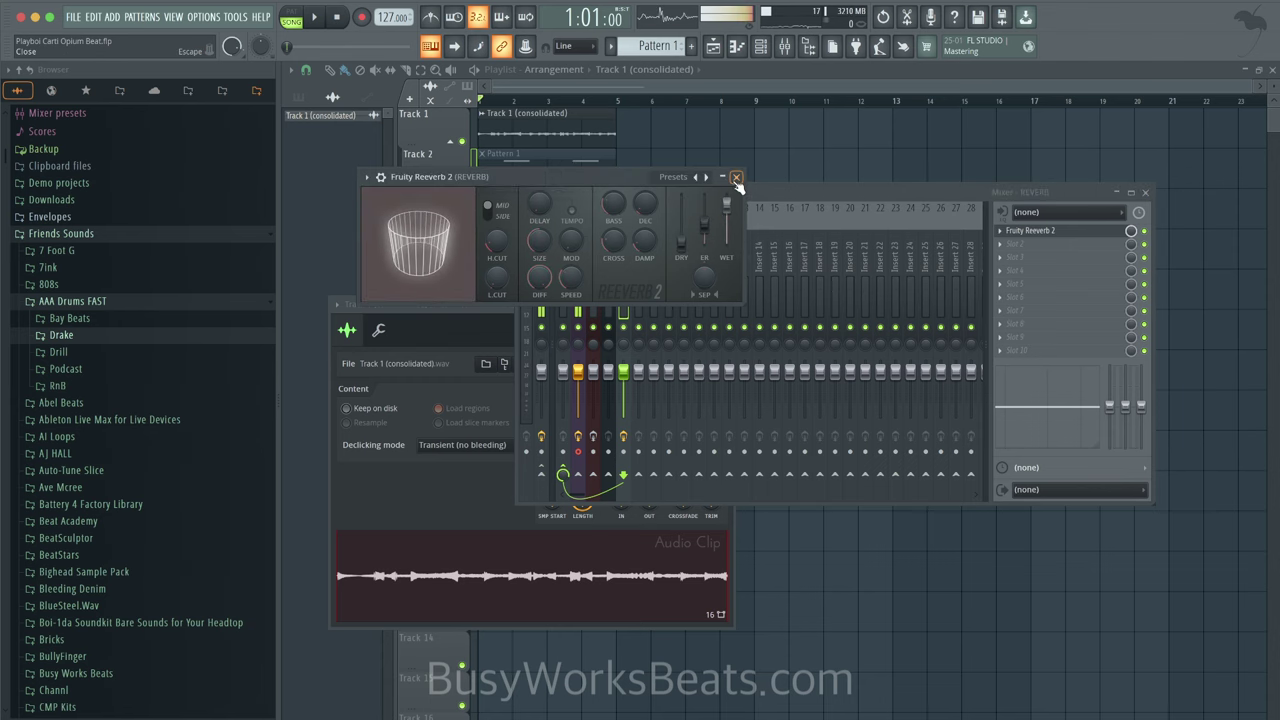
left_click(736, 178)
Step: Add Gross Beat after the reverb on the REVERB track, using the Momentary preset with the 1/2 Speed time effect
left_click(1010, 245)
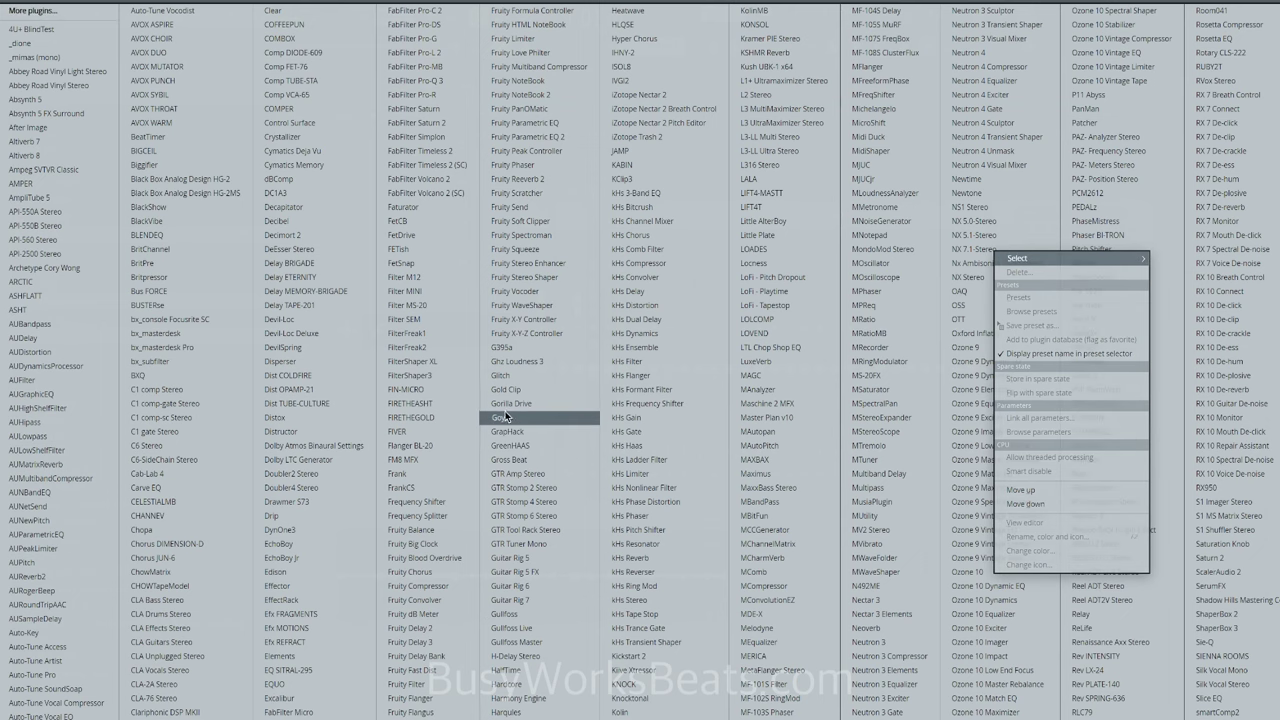
left_click(532, 460)
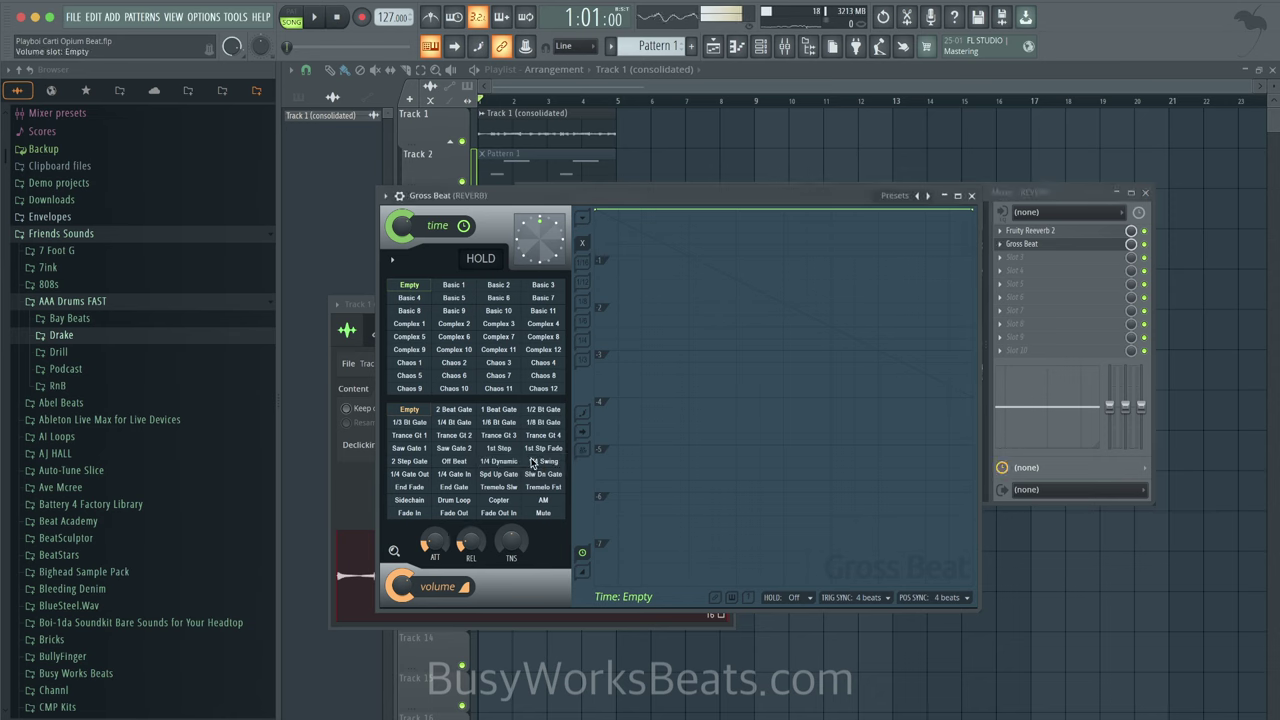
left_click(910, 204)
left_click(931, 249)
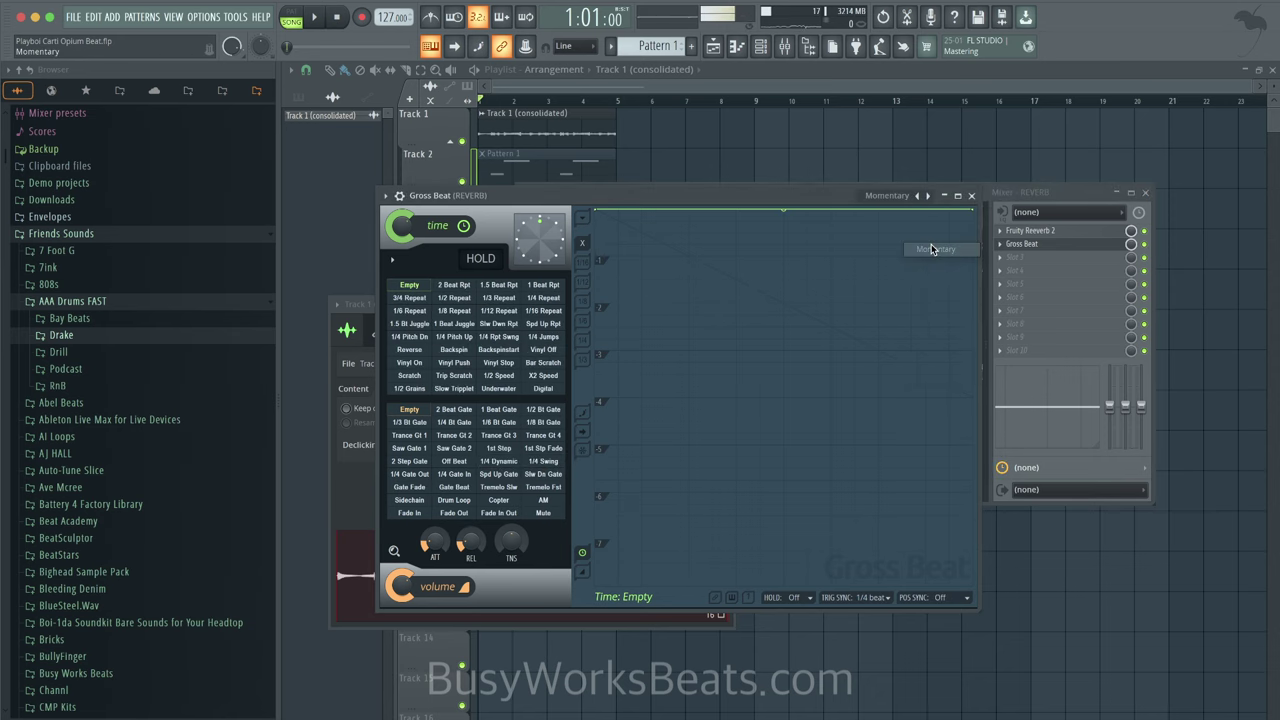
left_click(499, 375)
left_click(970, 195)
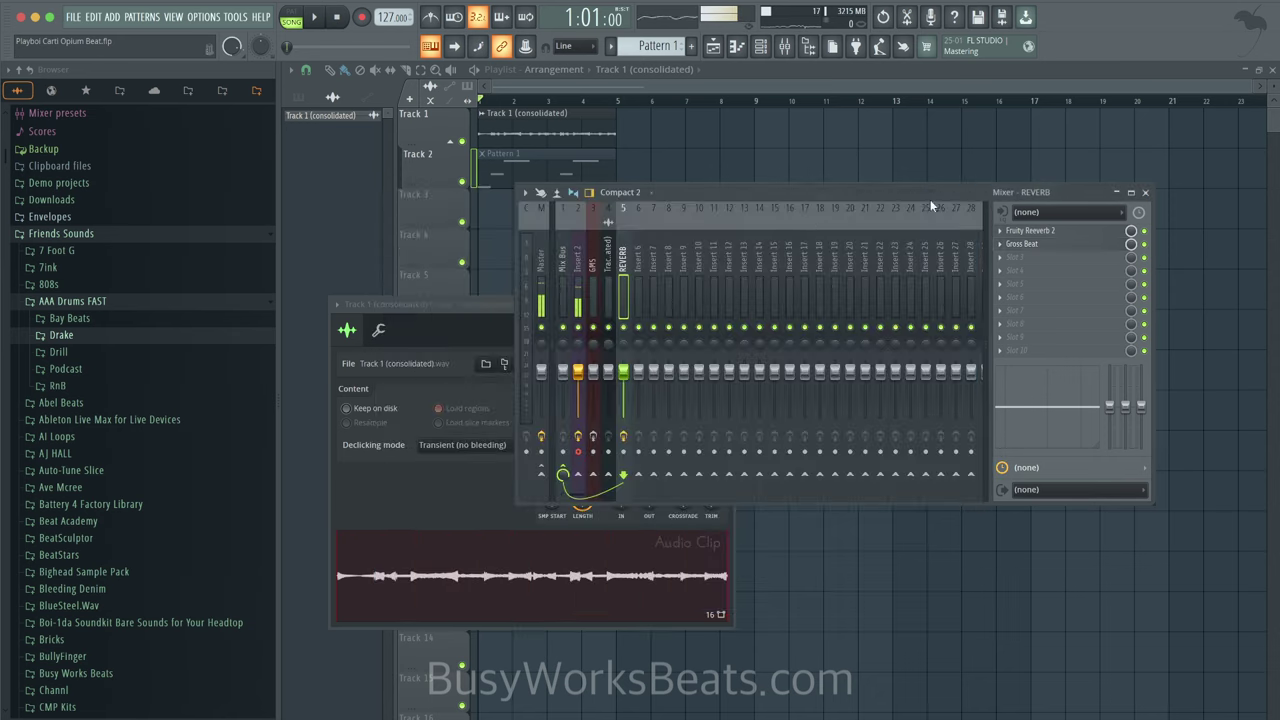
Step: Send the consolidated clip's mixer track to REVERB, rename the track Melody, and close the open windows
left_click(605, 263)
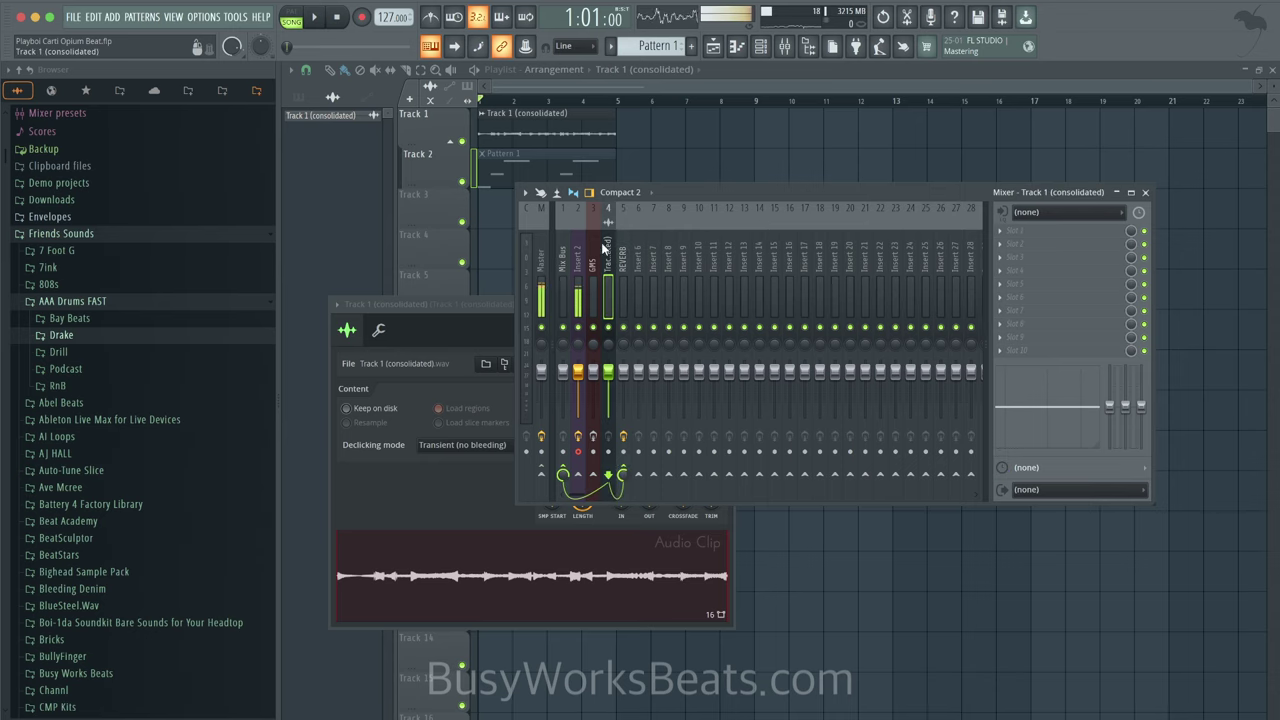
double_click(610, 276)
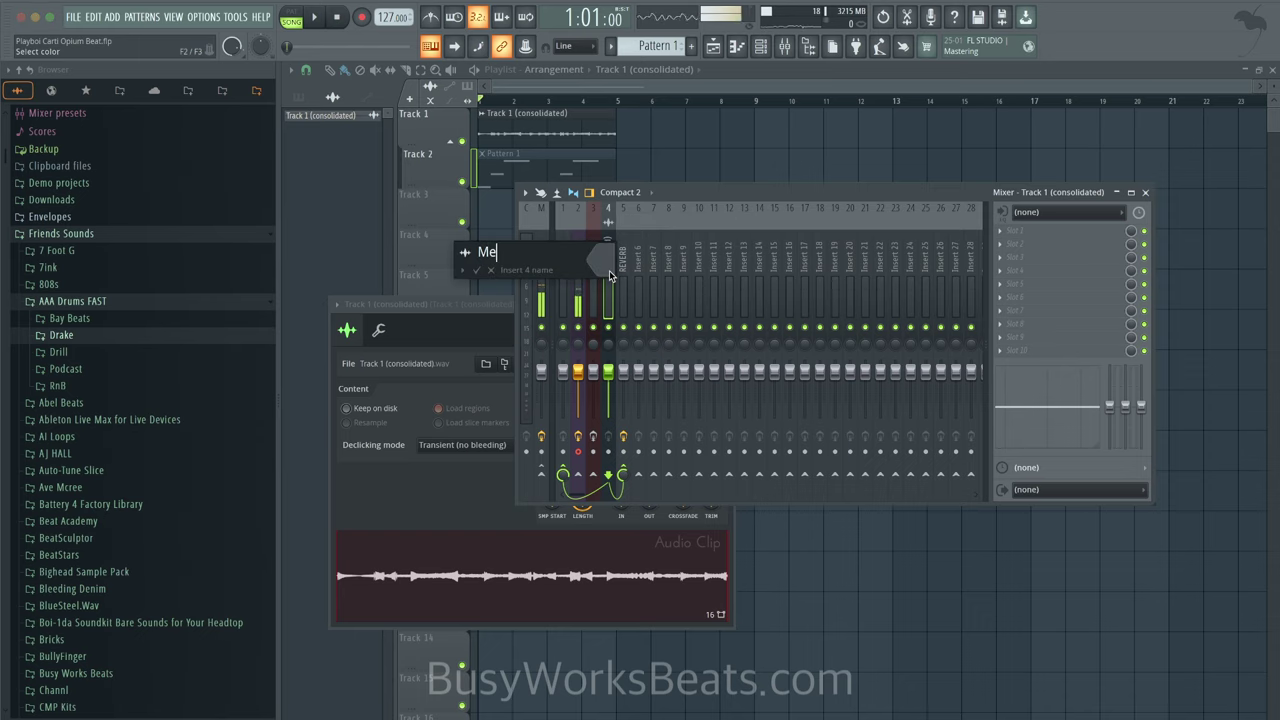
type("Melody")
key("Return")
key("F12")
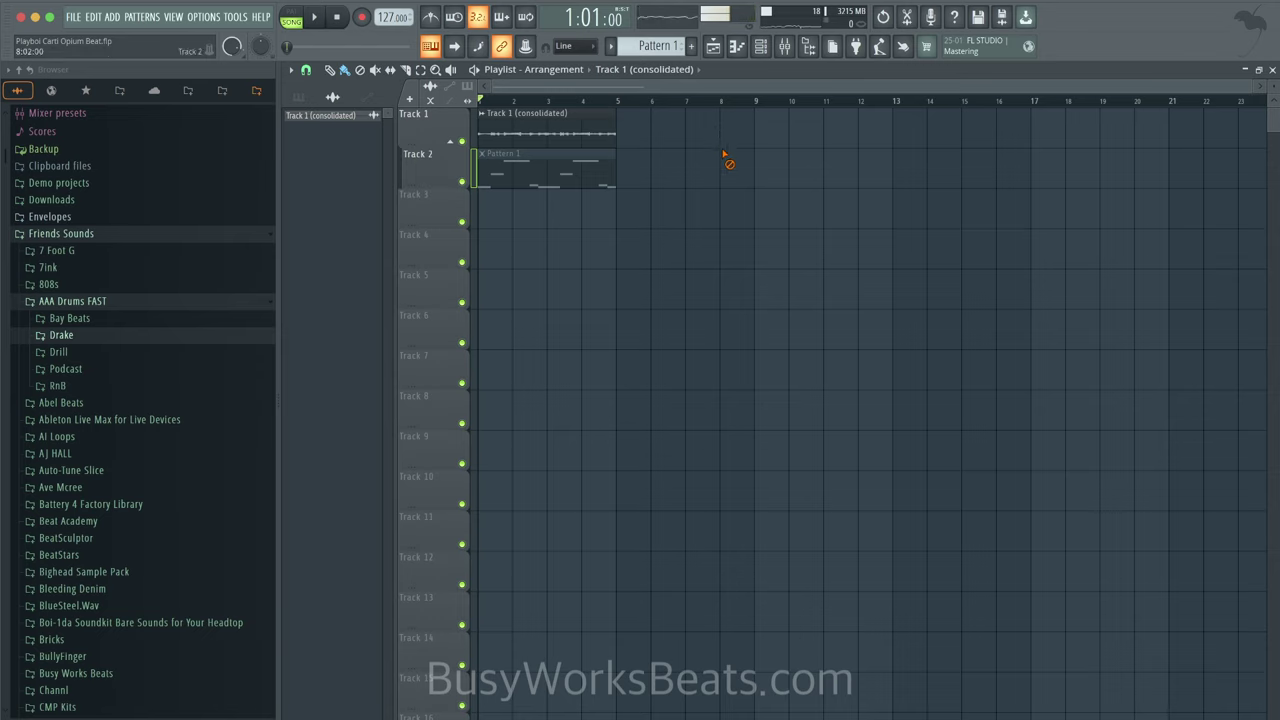
Step: Play the playlist and raise the REVERB track's fader in the mixer
key("space")
key("F9")
left_click(621, 290)
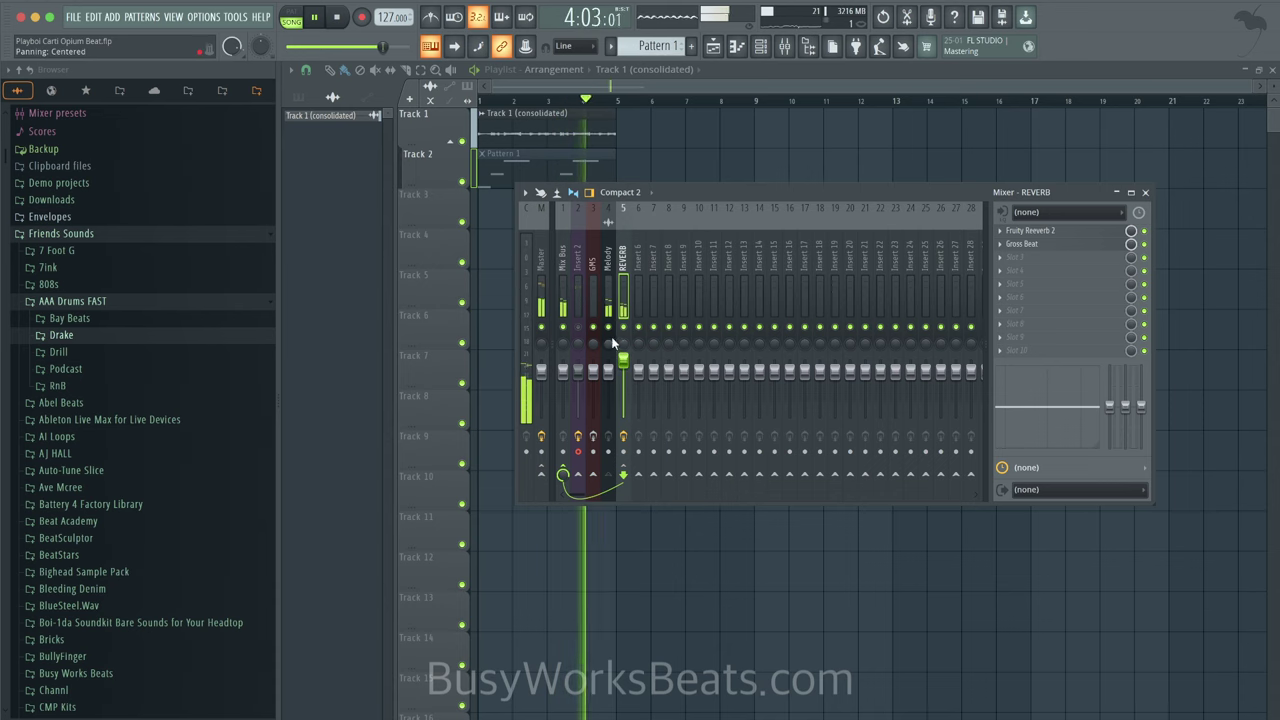
Step: Try the Melody track without its Mix Bus routing and check the Fruity Reeverb 2 settings on REVERB
left_click(609, 340)
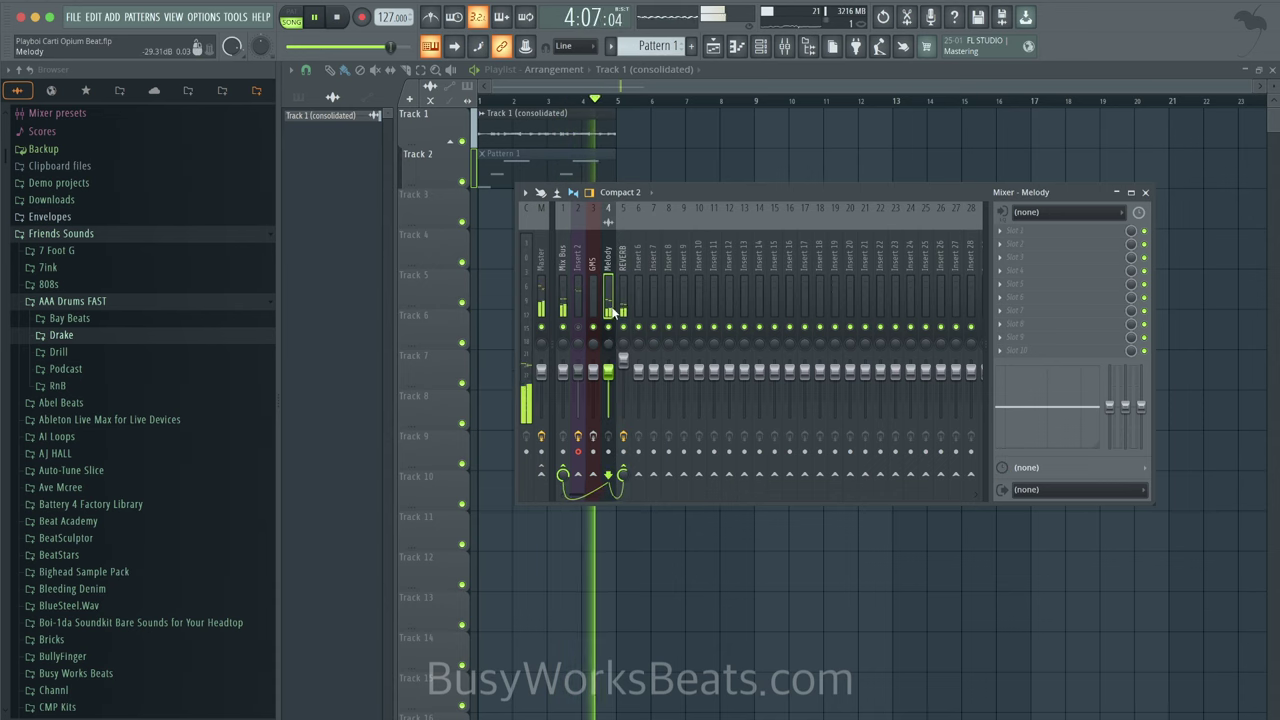
left_click(564, 468)
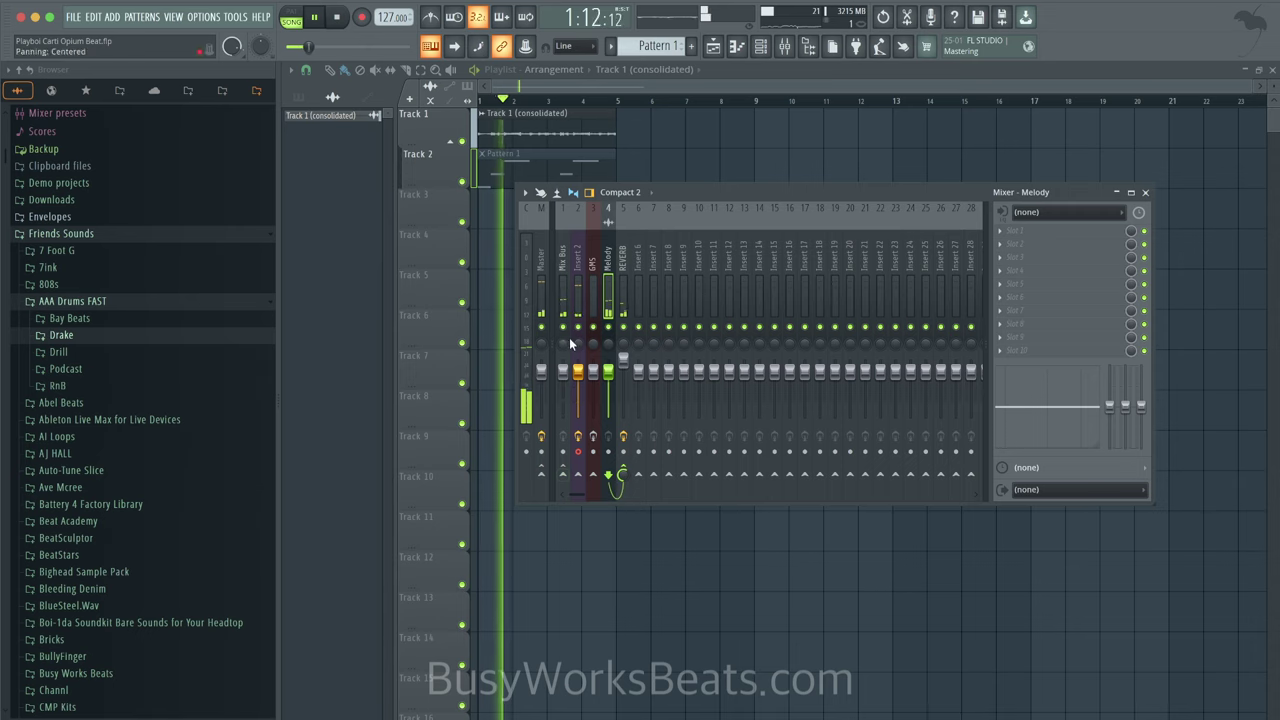
left_click(621, 313)
left_click(1035, 231)
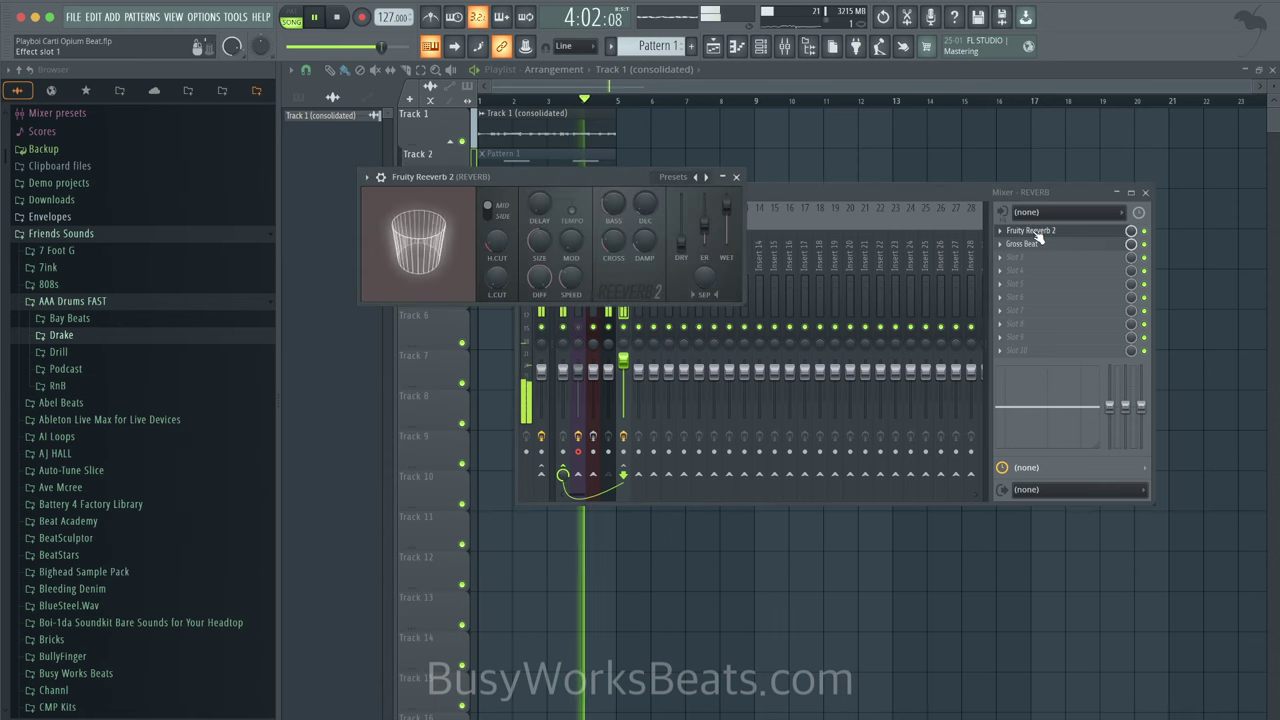
left_click(736, 177)
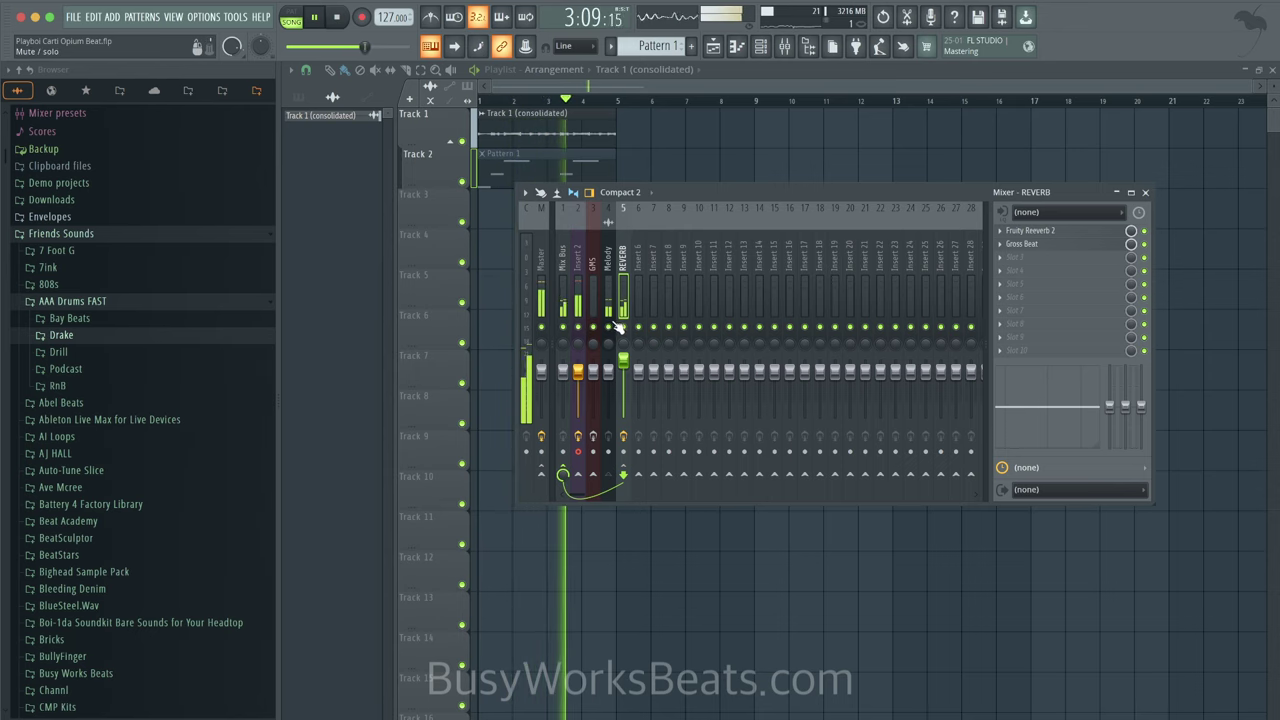
Step: Stop playback, load Glitch into the Melody track's first effect slot, and initialize its program
left_click(608, 290)
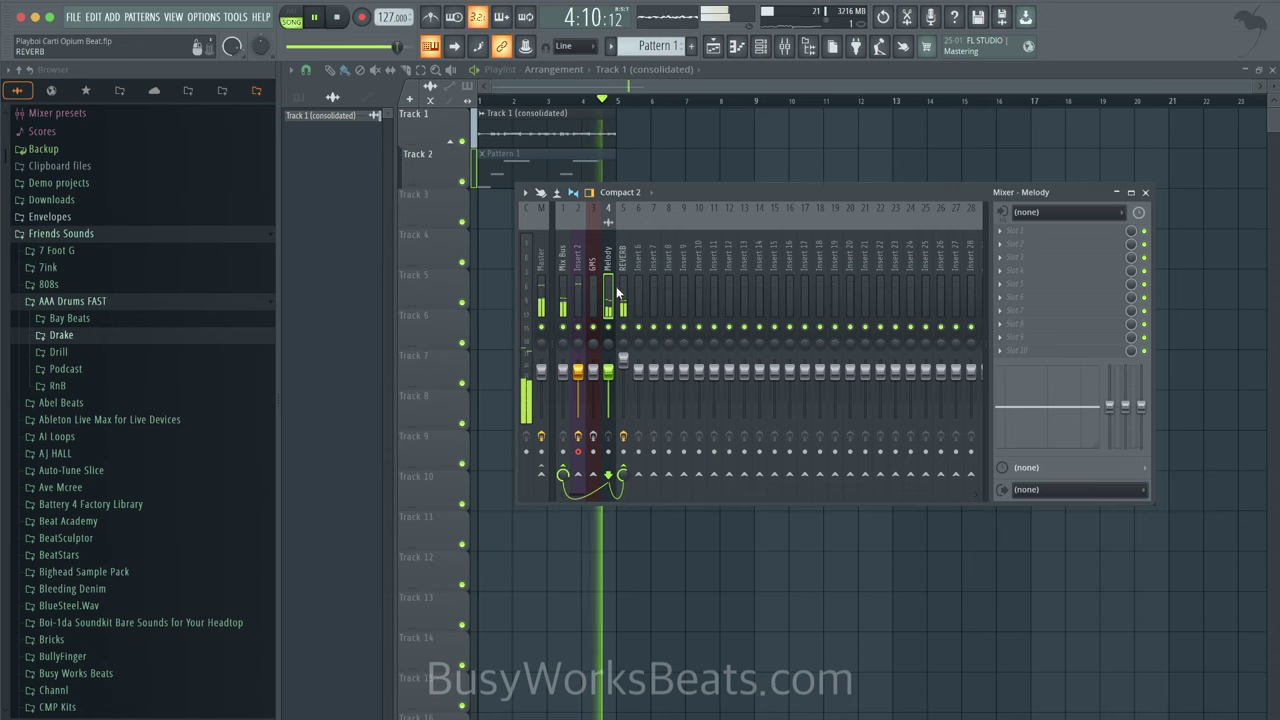
key("F9")
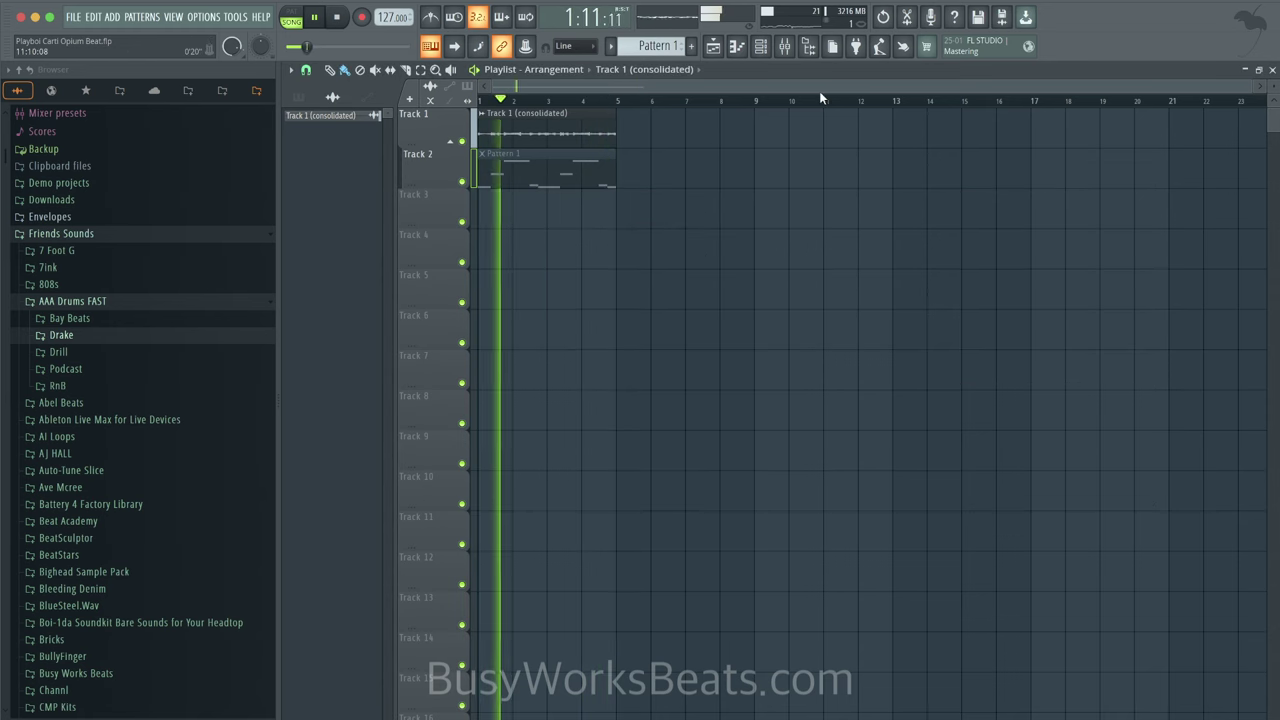
left_click(785, 48)
key("space")
left_click(1005, 233)
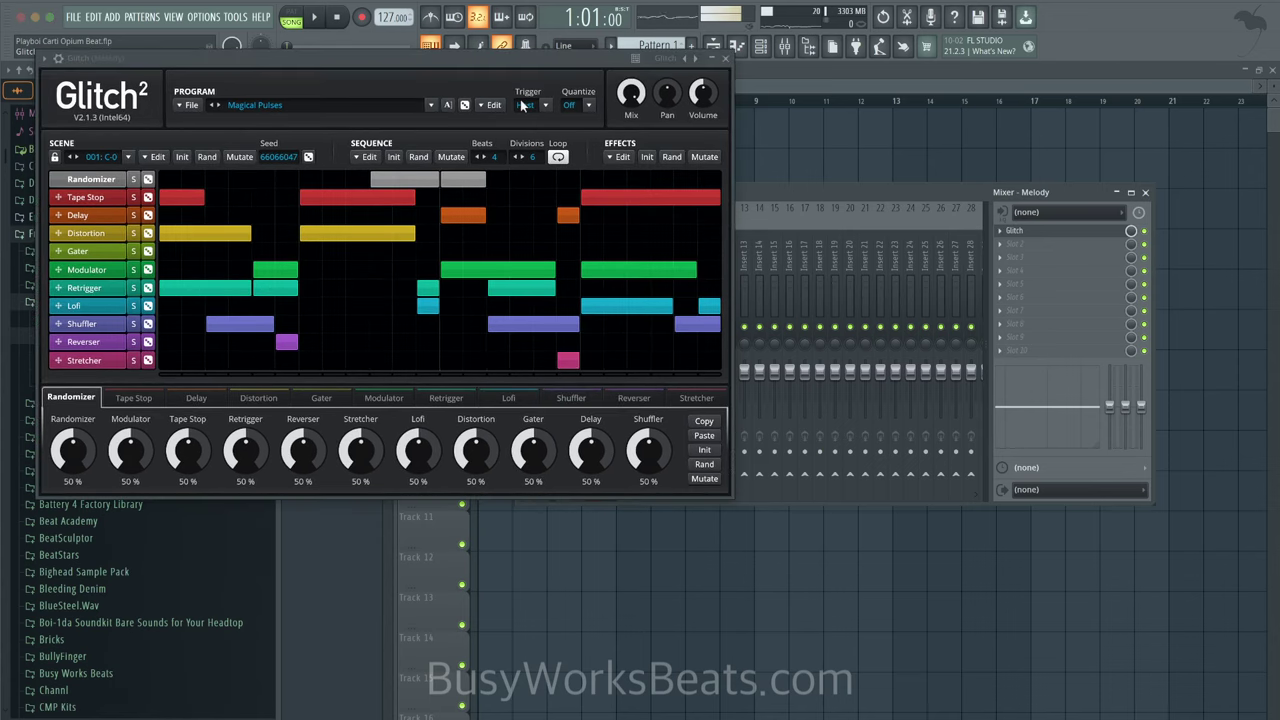
left_click(504, 105)
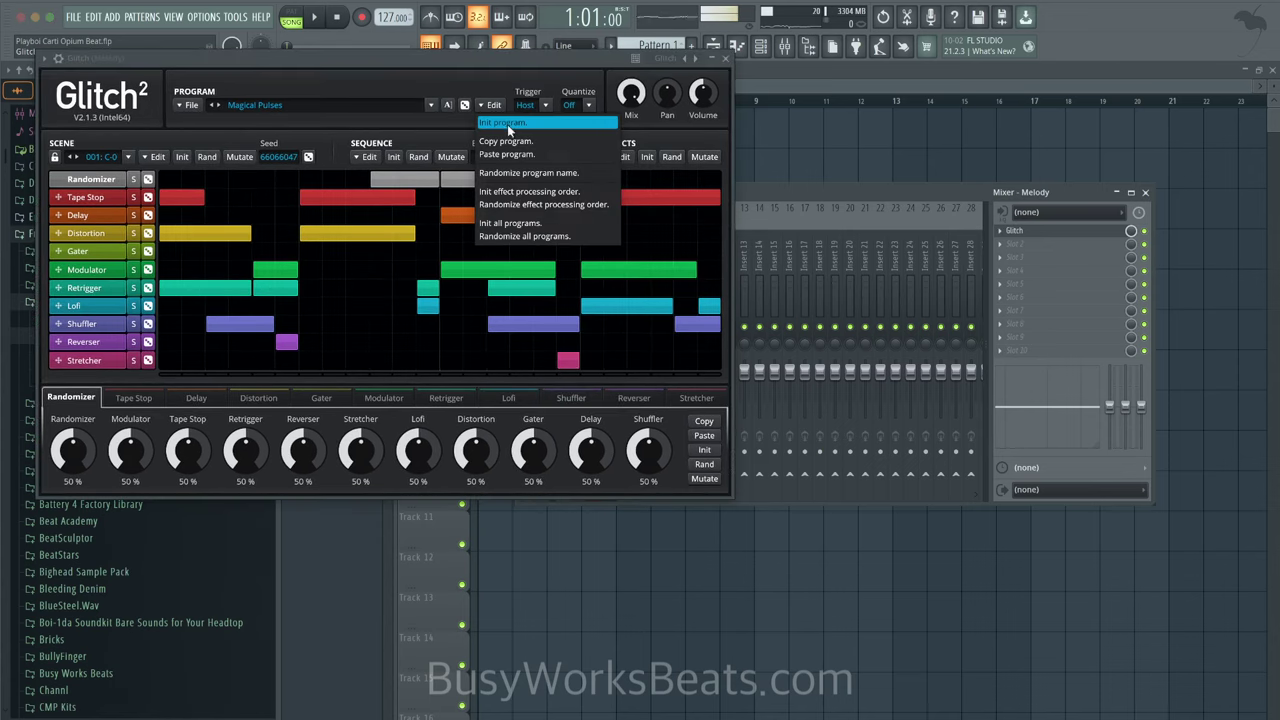
left_click(505, 122)
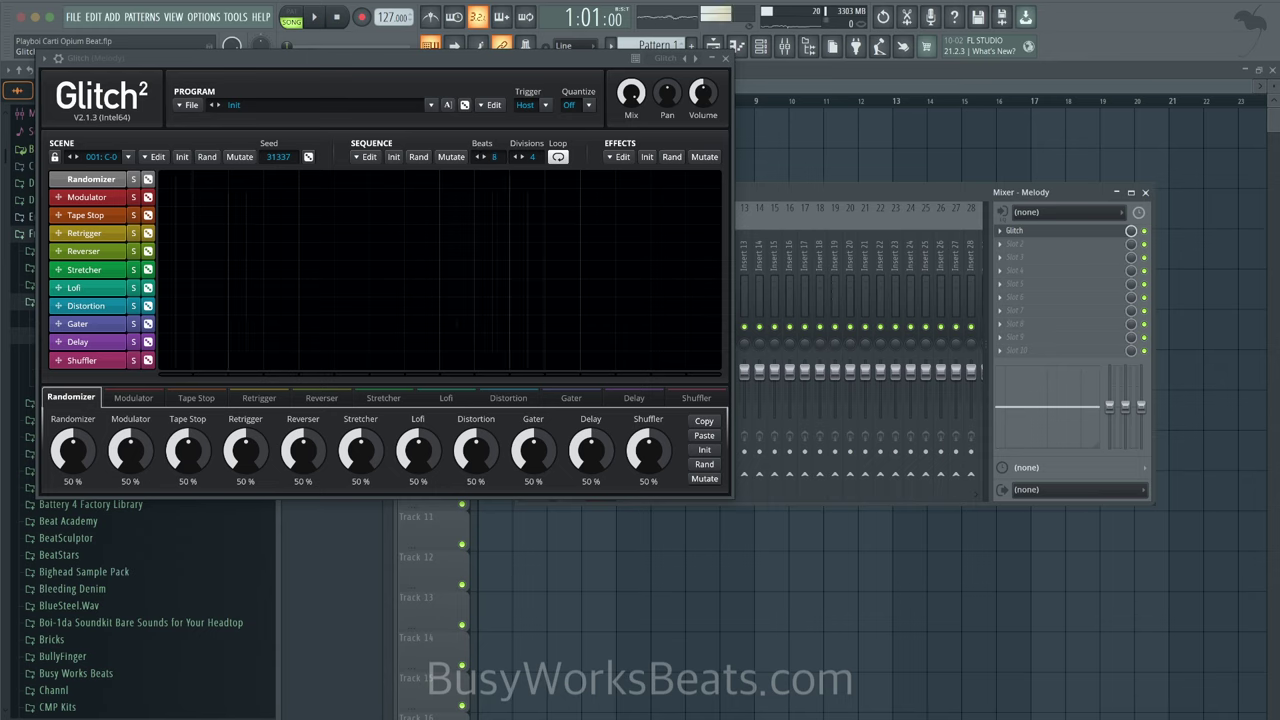
Step: Add a Tape Stop block on the last beat and a Retrigger block on the fifth beat of the Glitch sequence during playback
left_click_drag(653, 215, 745, 218)
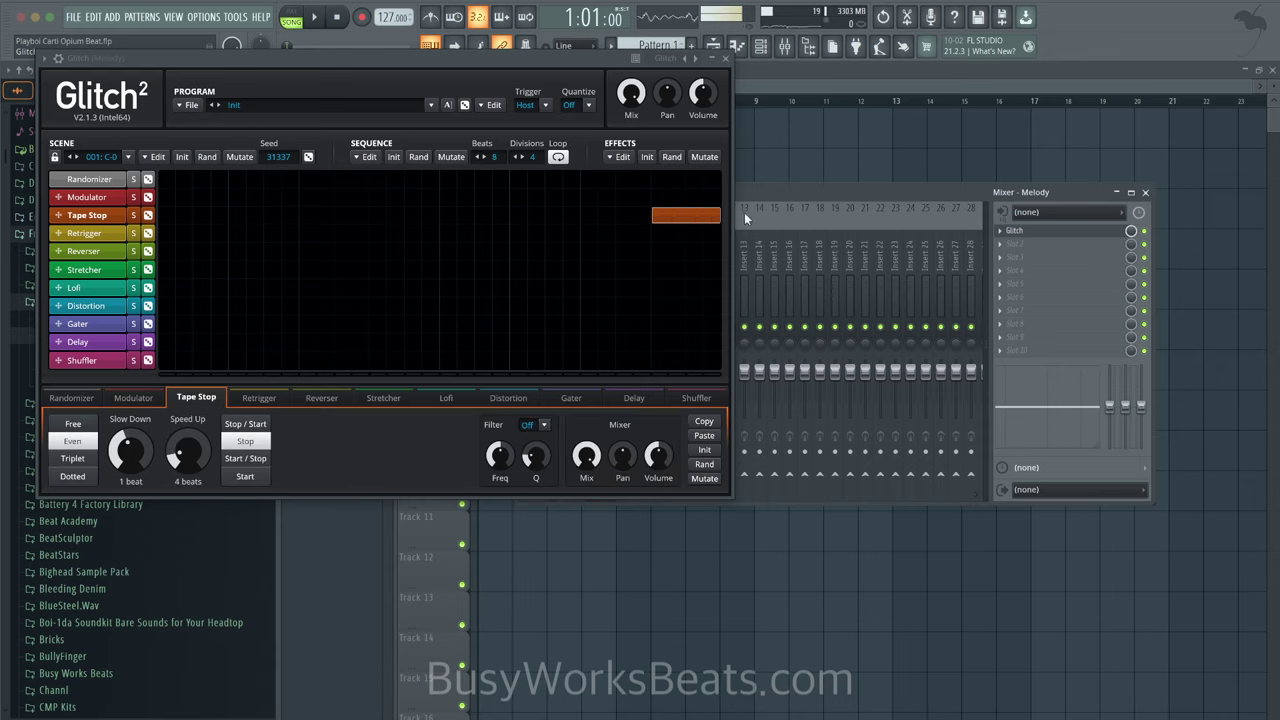
left_click(725, 59)
key("space")
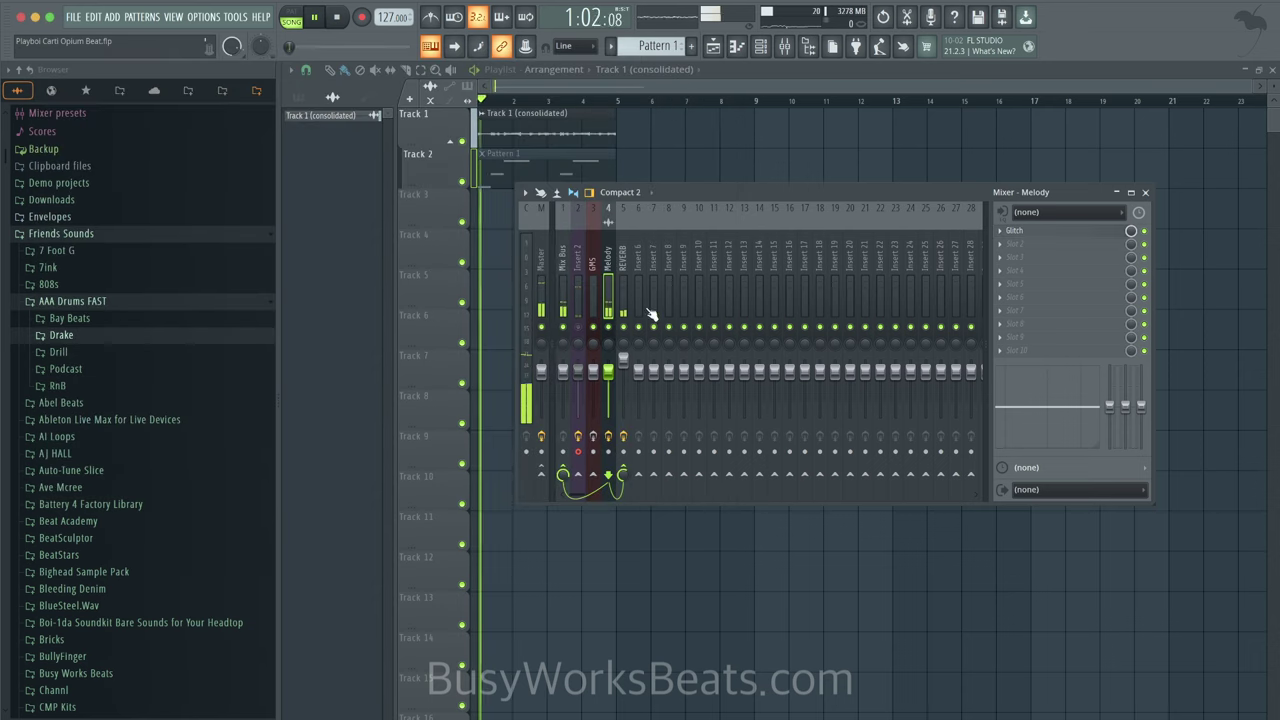
left_click(1041, 231)
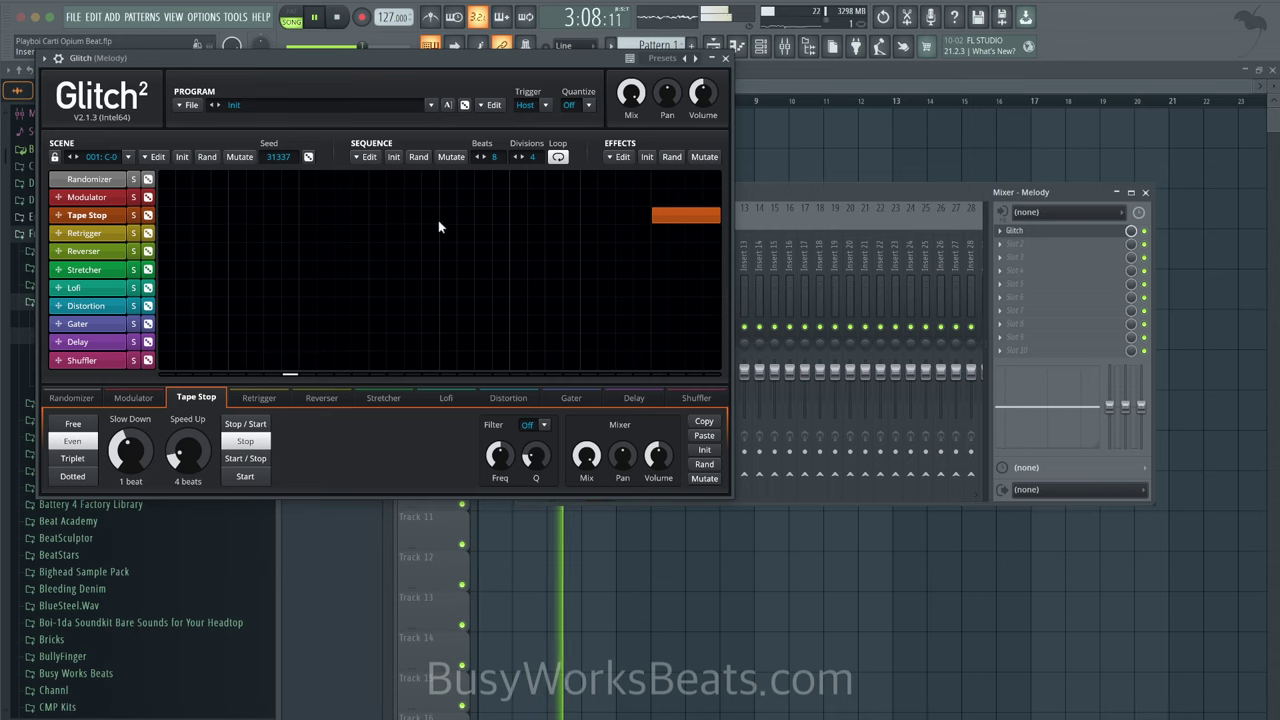
left_click_drag(443, 234, 509, 234)
left_click(725, 62)
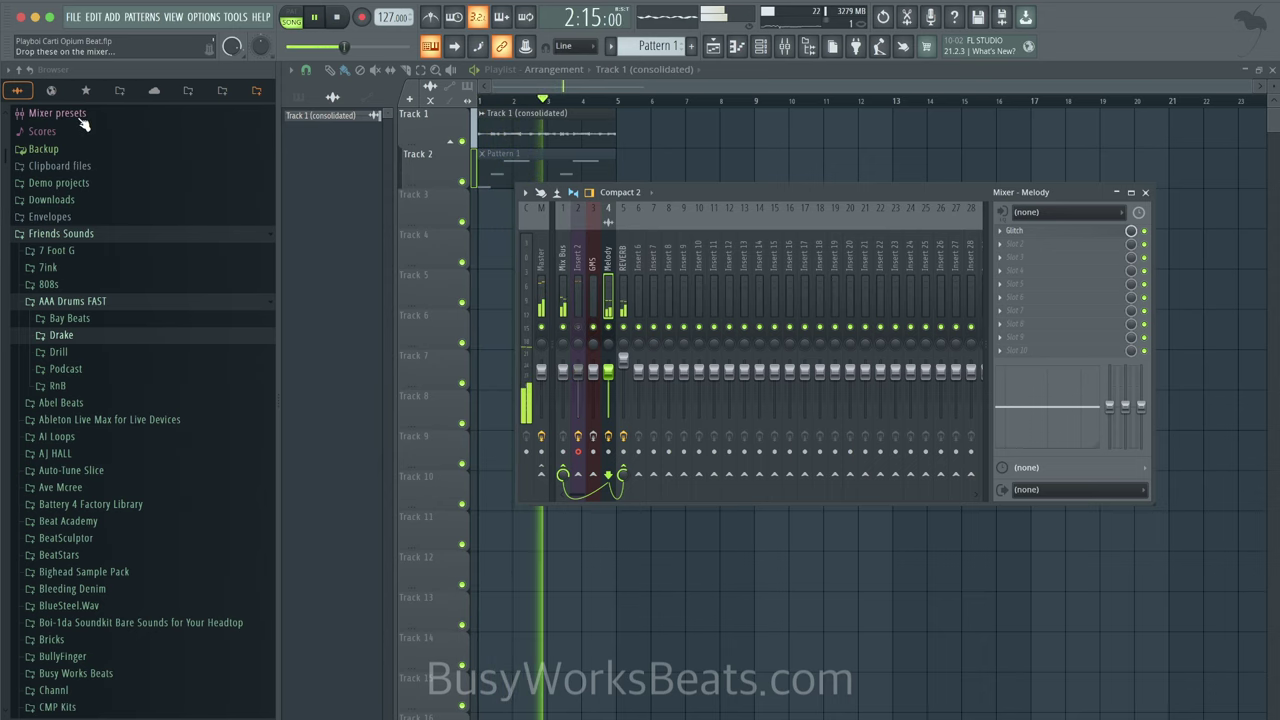
Step: Browse the Vinyl Kit kick samples in the file browser while the melody plays, and collapse the folders
left_click(9, 72)
left_click(44, 398)
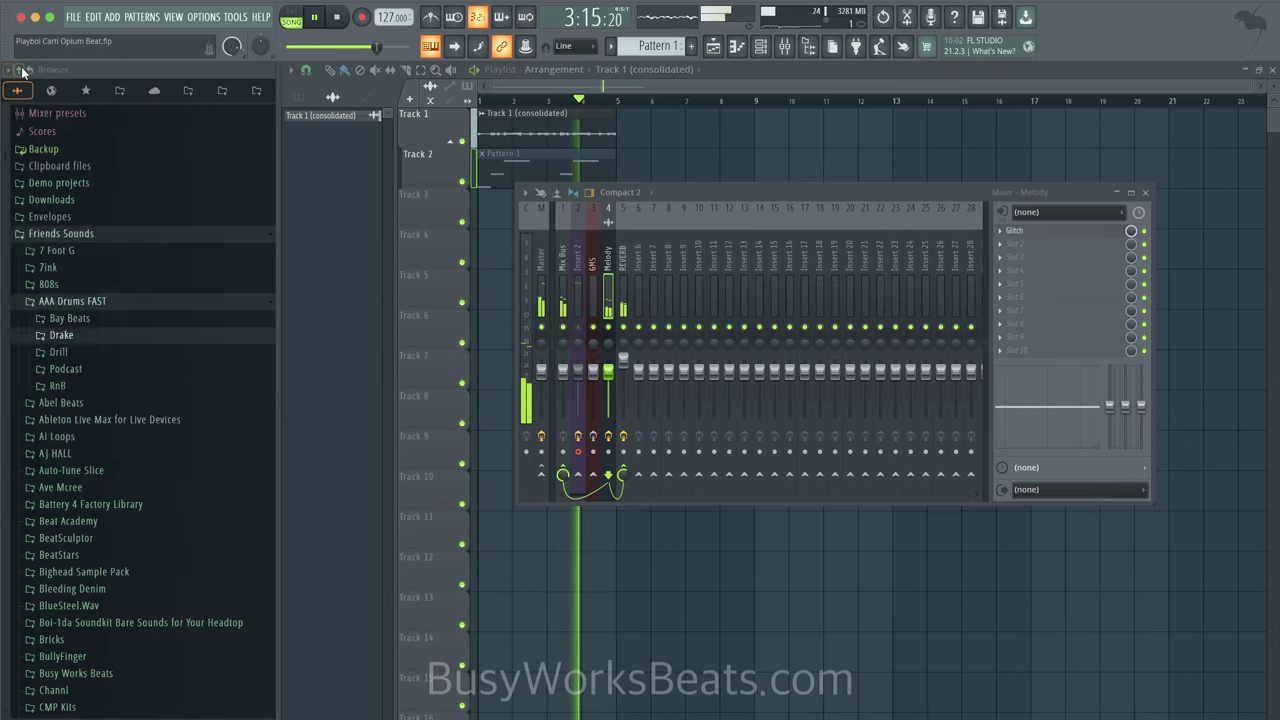
left_click(188, 92)
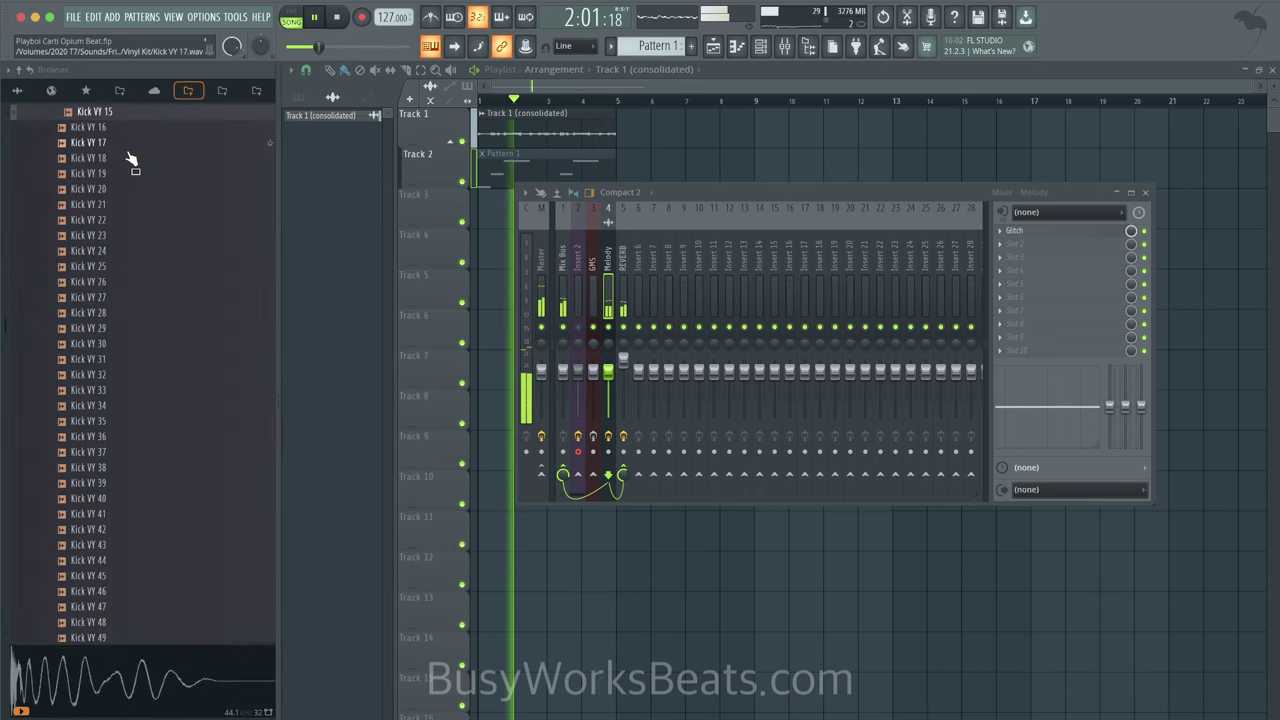
scroll(134, 214, "down", 3)
scroll(134, 217, "up", 8)
left_click(19, 72)
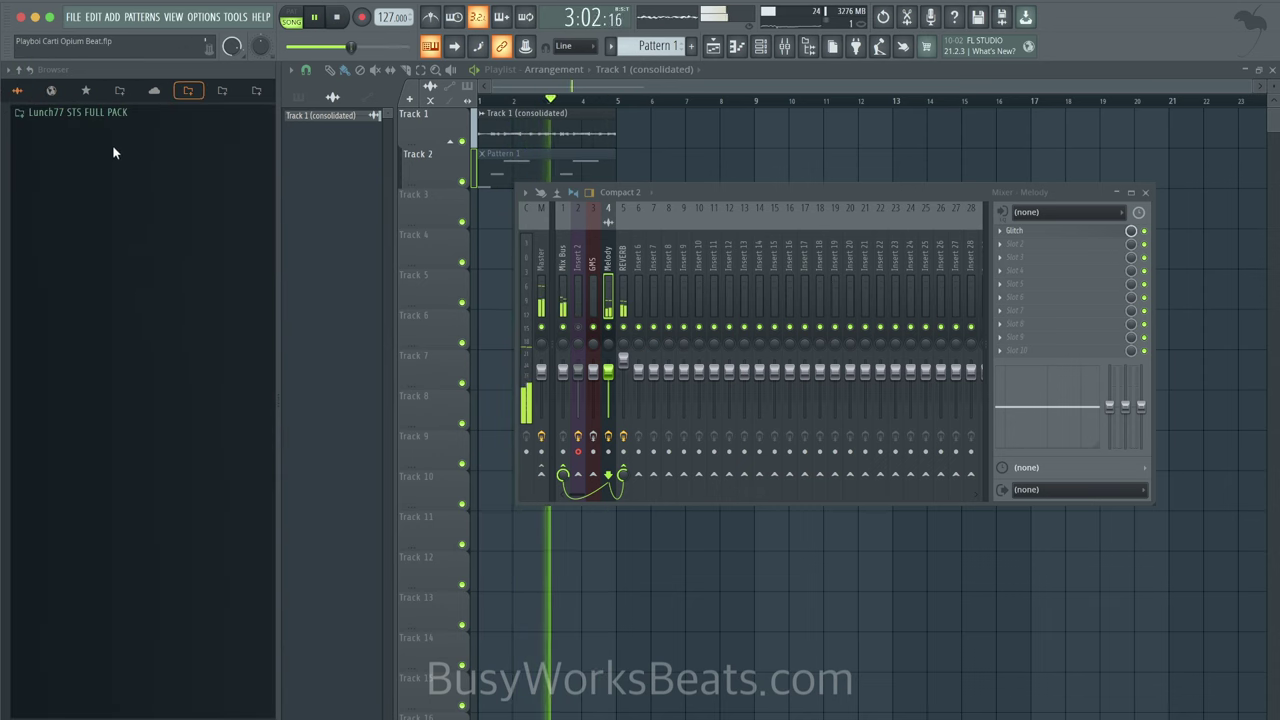
Step: Open the Lunch77 STS FULL PACK and expand its Pierre Bourne Drumkit folder, resuming playback of the melody
left_click(110, 115)
scroll(93, 262, "down", 10)
scroll(93, 262, "down", 15)
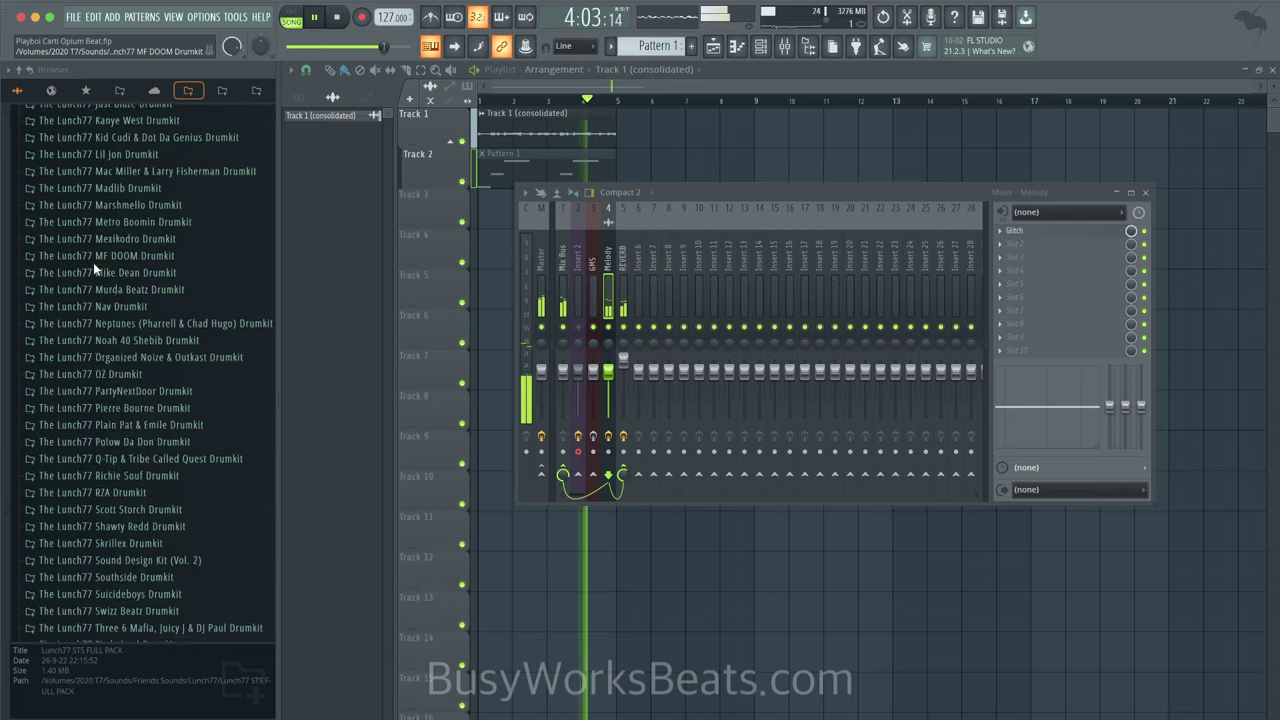
key("space")
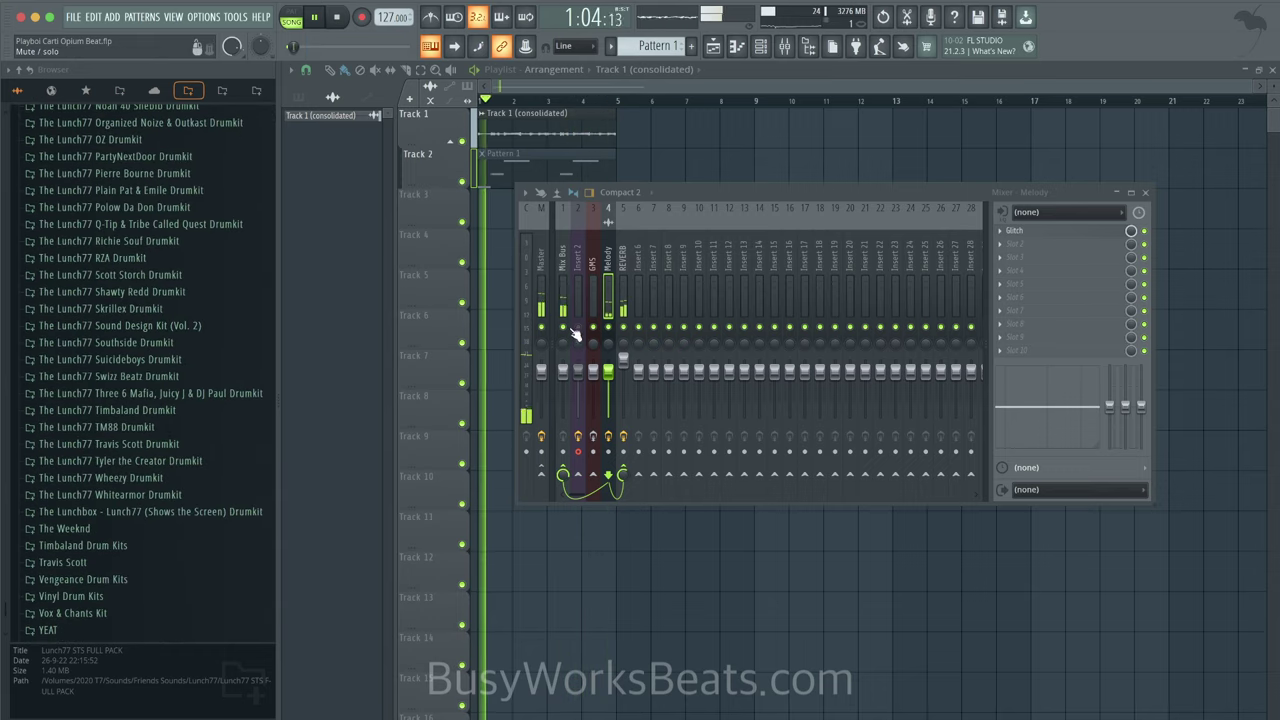
left_click(113, 174)
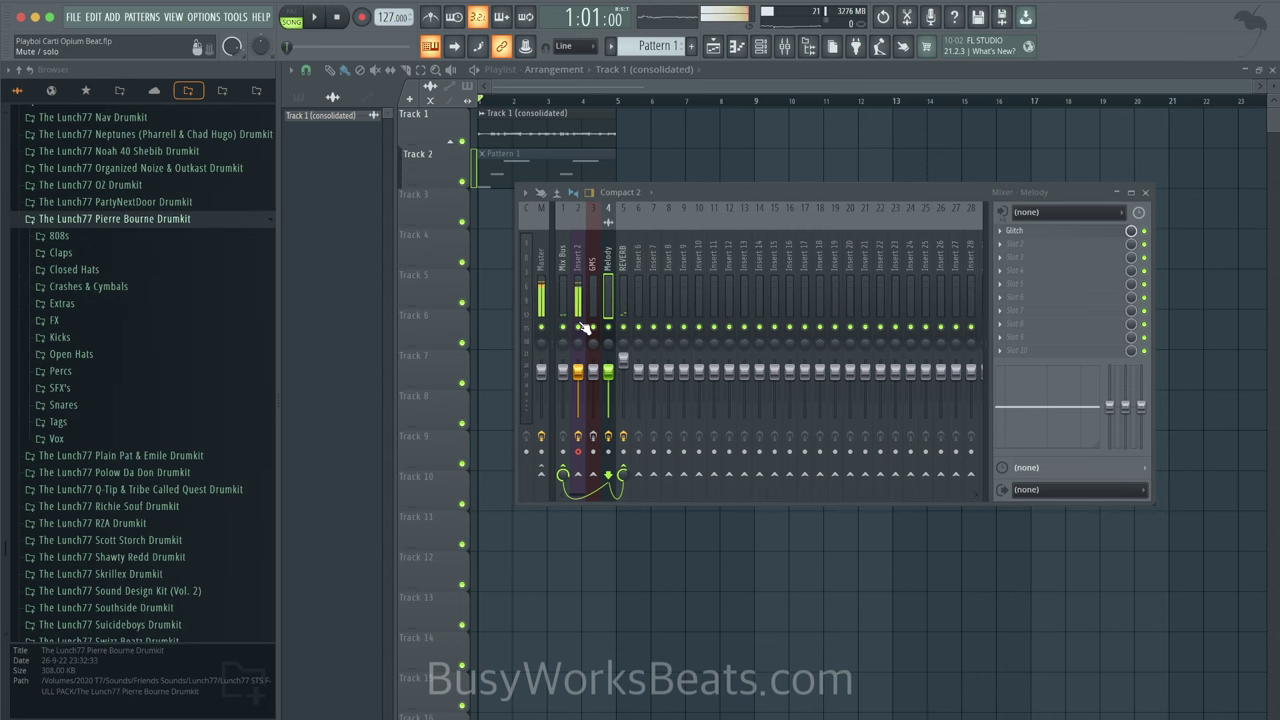
key("space")
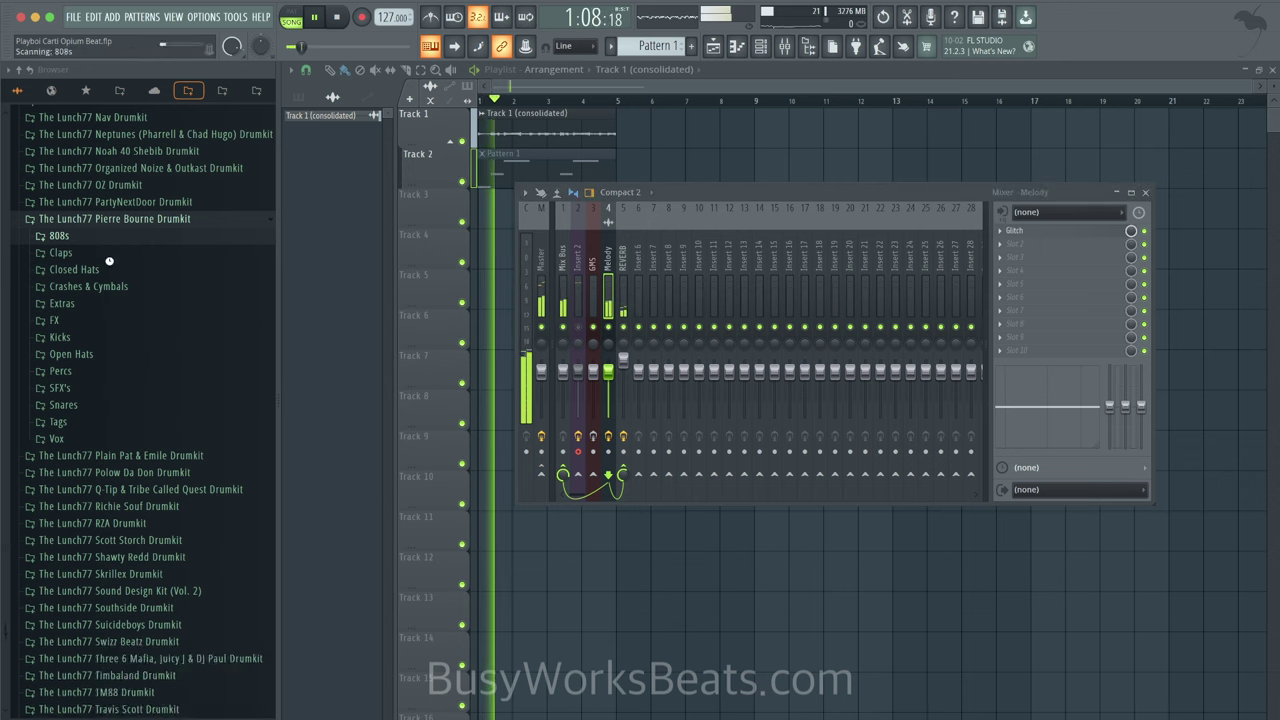
Step: Load the 808 (Home) sample from the Pierre Bourne Drumkit's 808s folder into a new channel
left_click(118, 268)
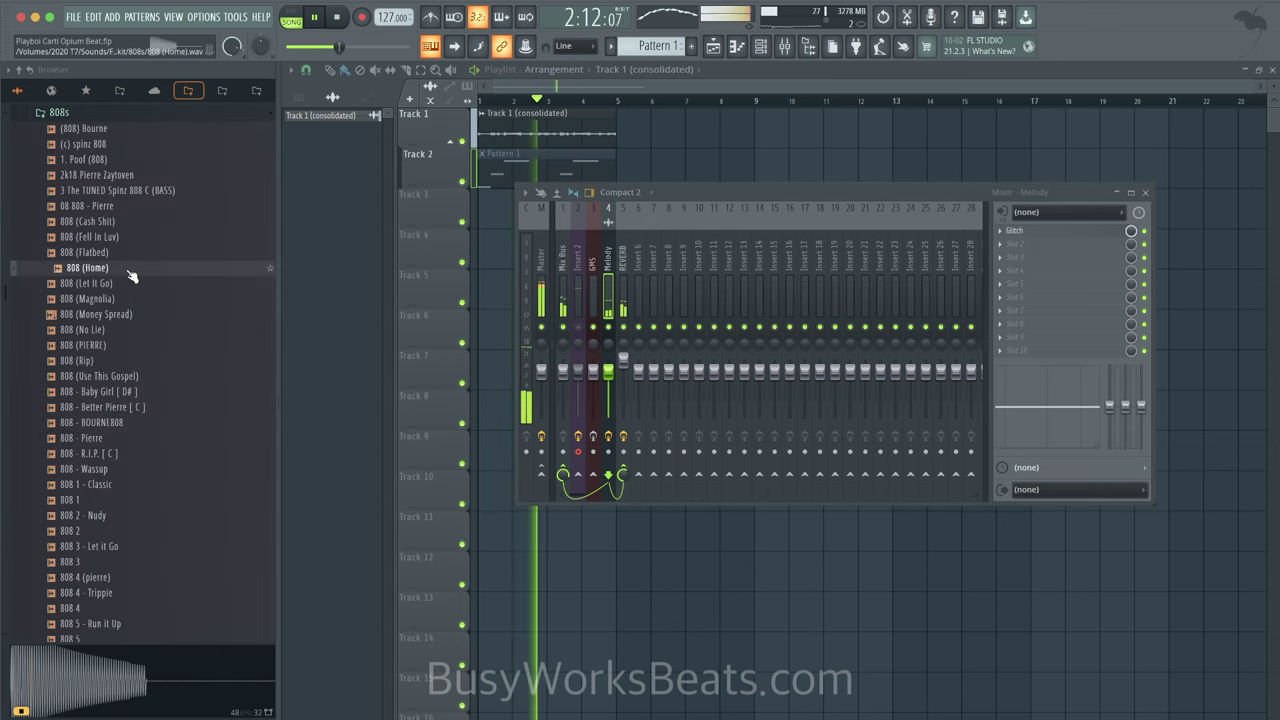
right_click(128, 270)
left_click(155, 292)
key("F6")
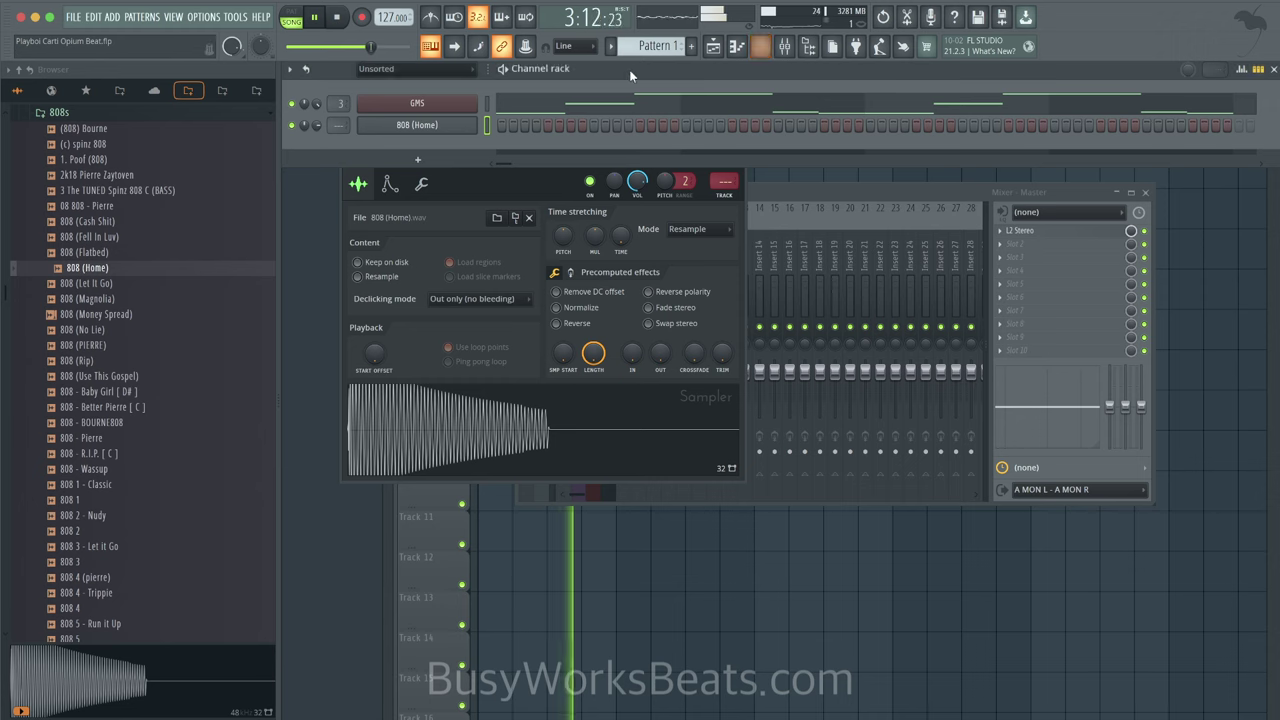
Step: Create a new empty pattern, stop playback, and add an 808 (Home) hit on step 1
right_click(674, 44)
left_click(692, 50)
key("Return")
key("space")
left_click(502, 129)
left_click(738, 158)
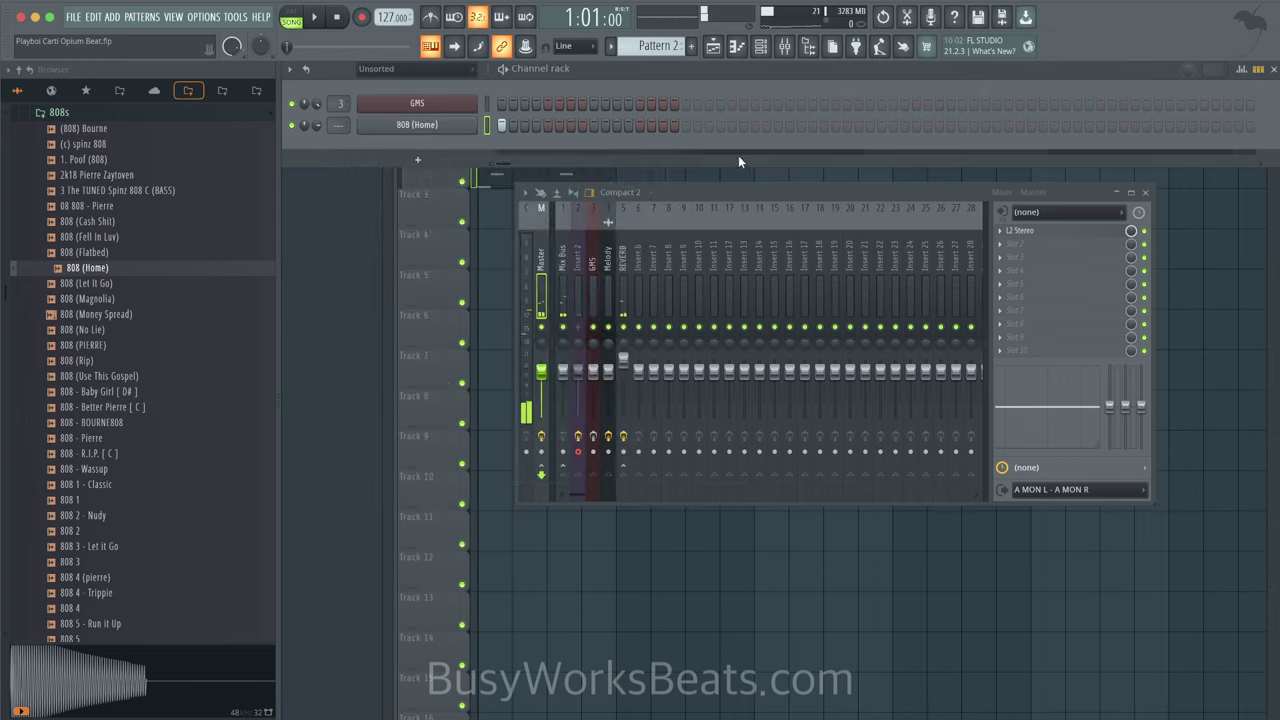
Step: Place Pattern 2 at the start of Track 3 and route the 808 (Home) channel to mixer track 6
left_click(582, 327)
right_click(577, 531)
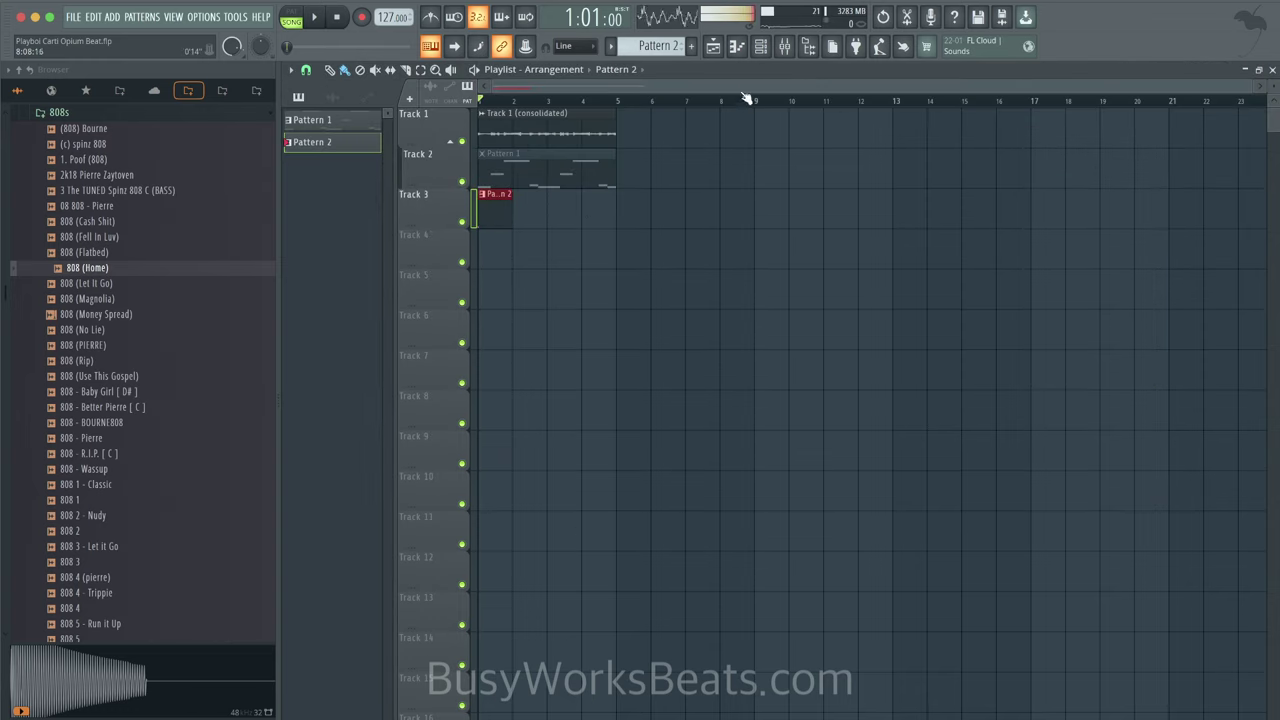
left_click(760, 47)
key("F9")
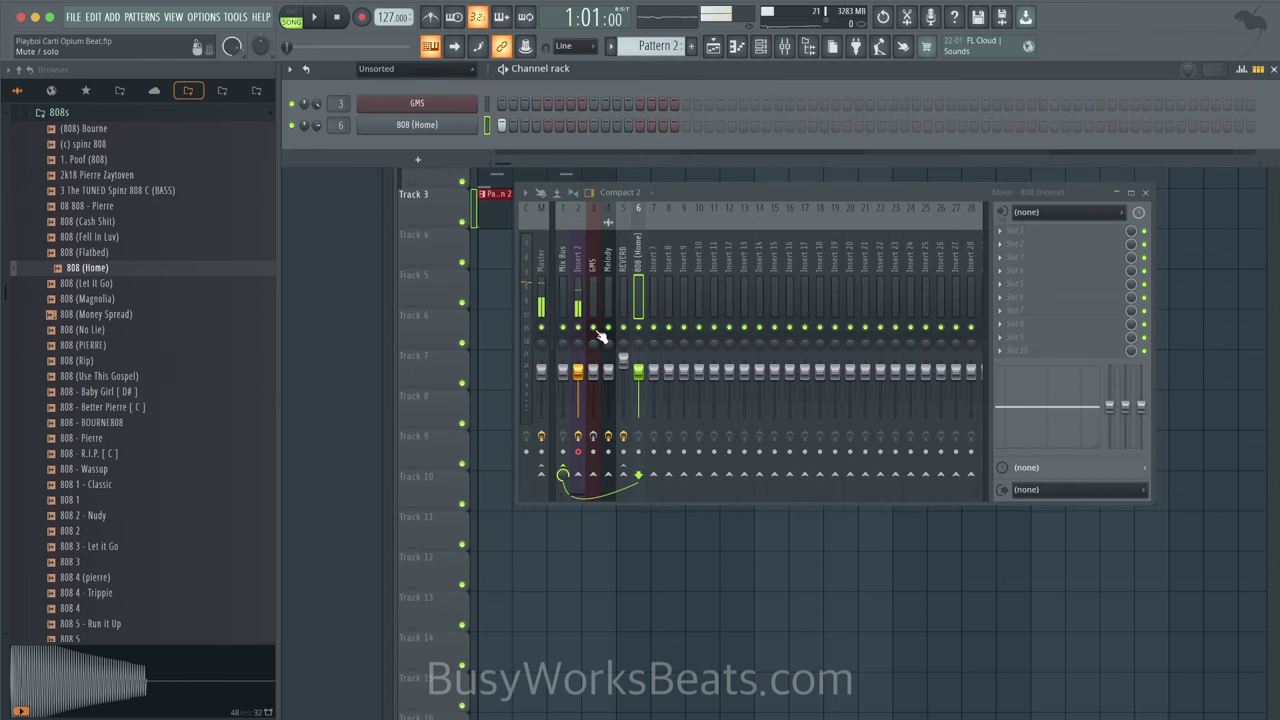
Step: Add 808 (Home) hits on steps 21, 27 and 33 of Pattern 2 during playback, and stop it
key("space")
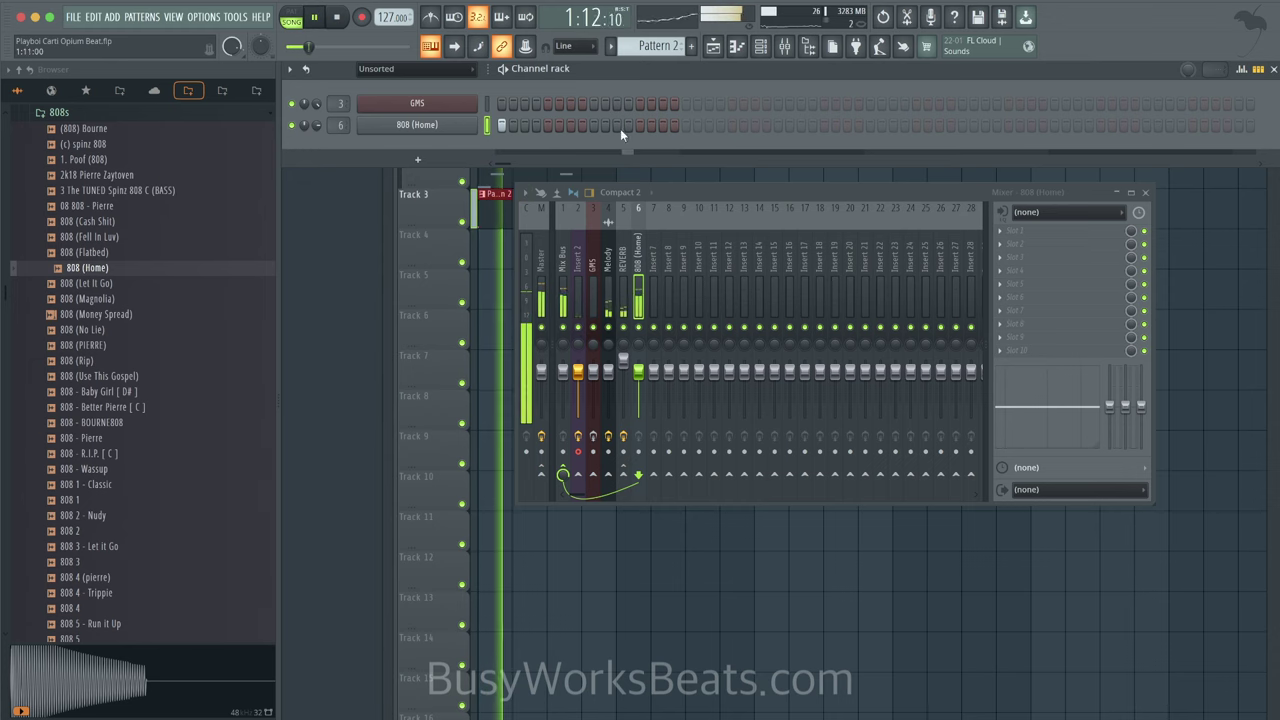
left_click(801, 125)
left_click(868, 125)
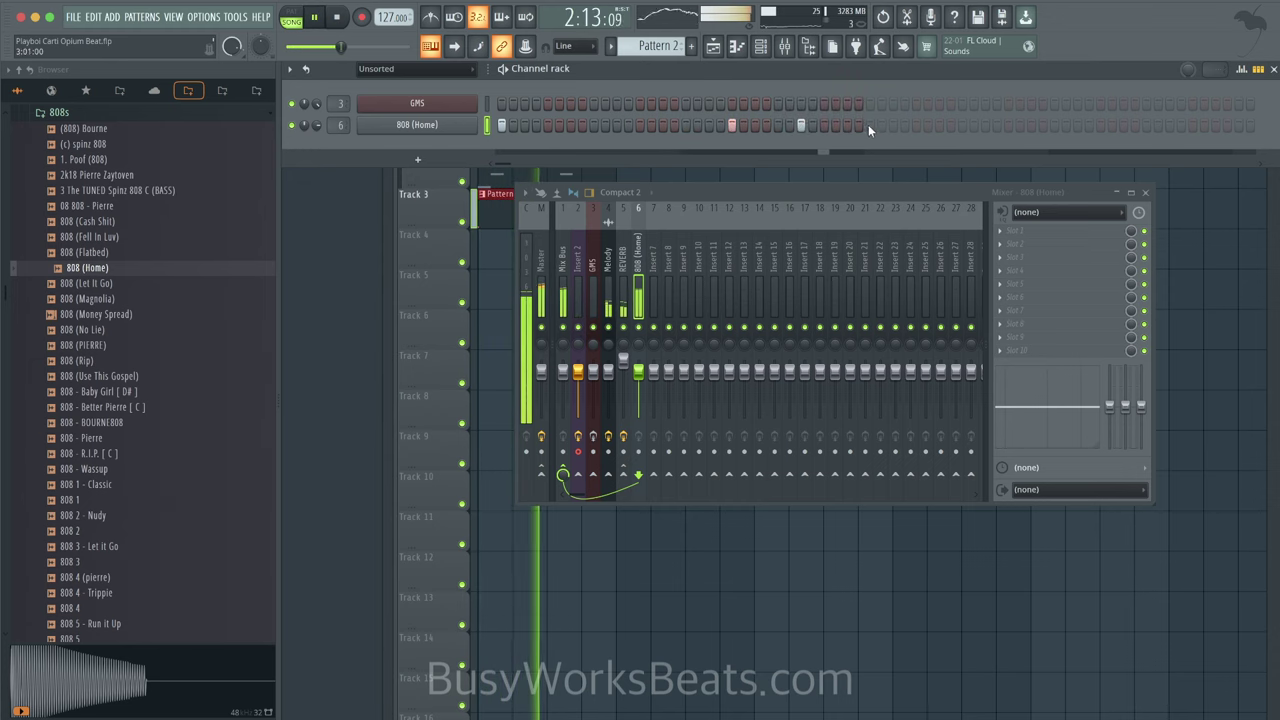
left_click(841, 178)
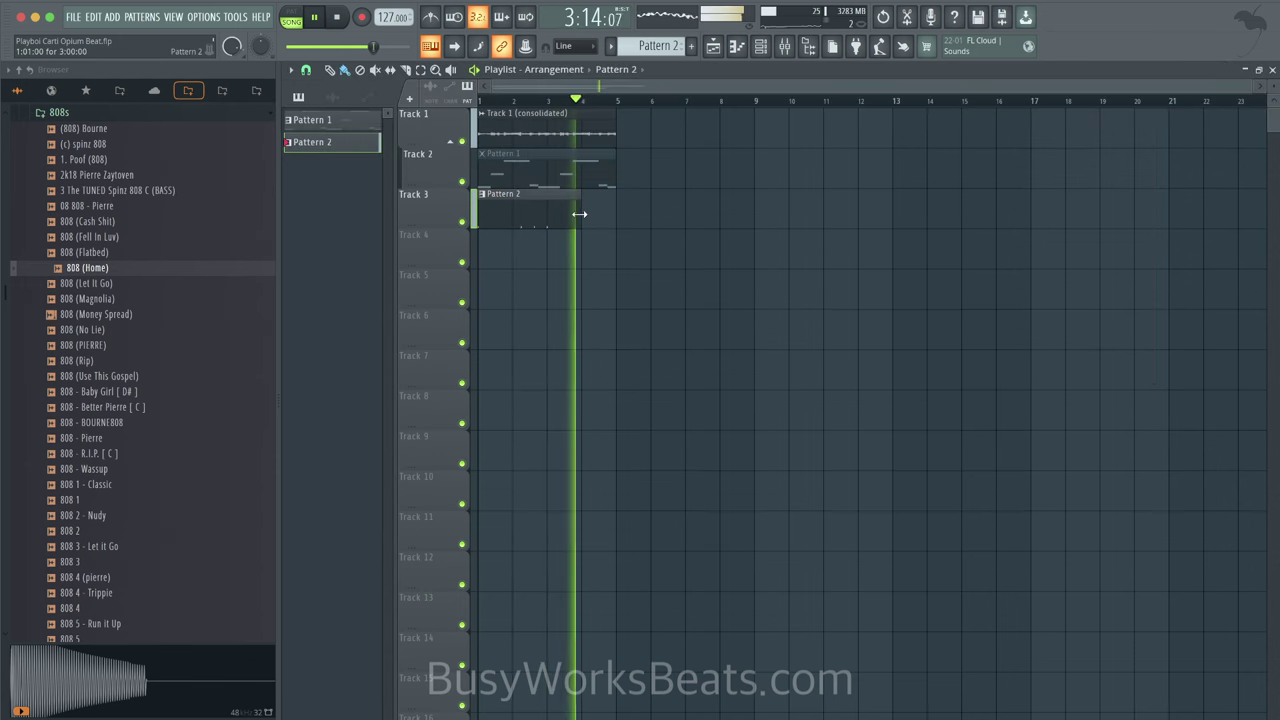
key("space")
left_click(760, 46)
left_click(785, 46)
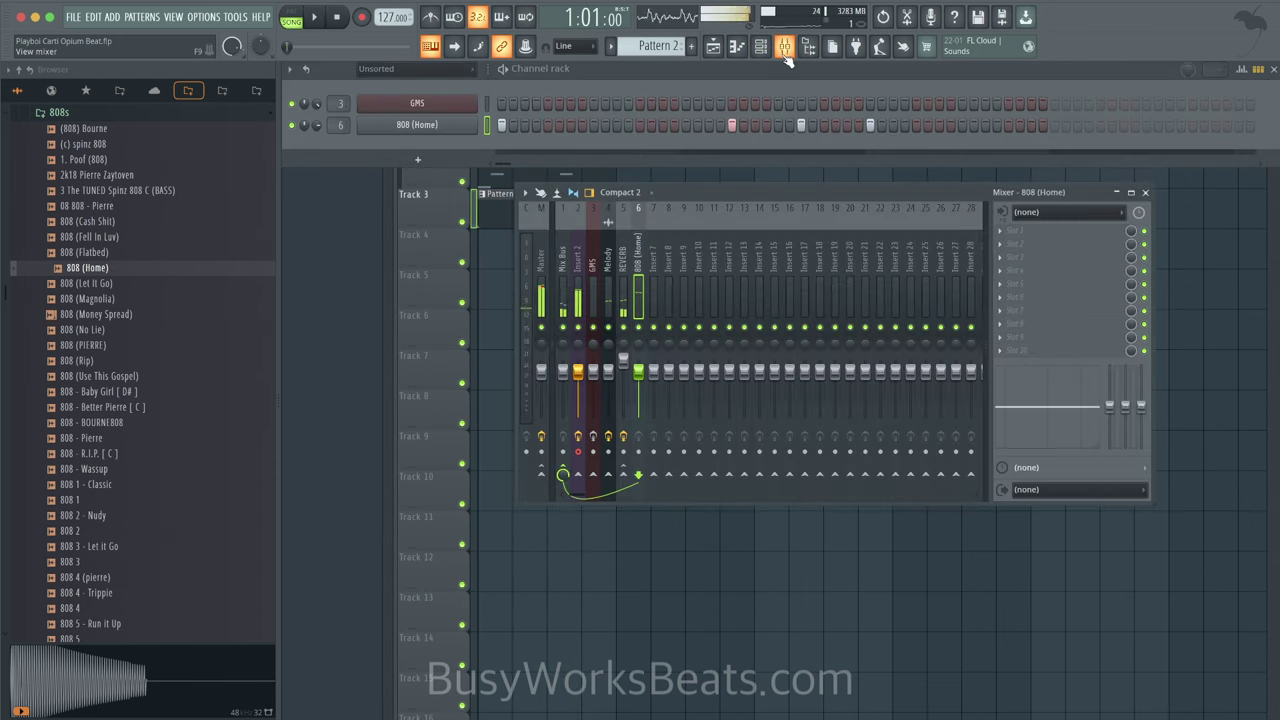
Step: Play the arrangement and add 808 (Home) hits on steps 53 and 59 of Pattern 2
key("space")
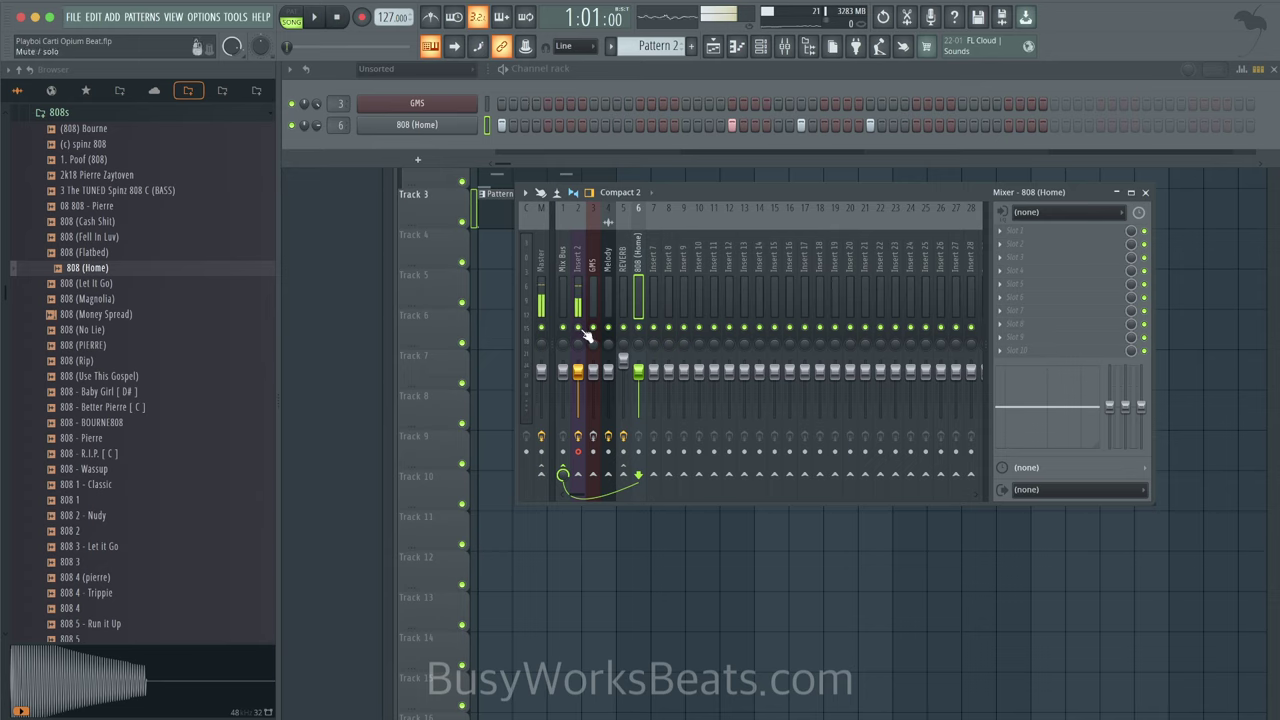
key("space")
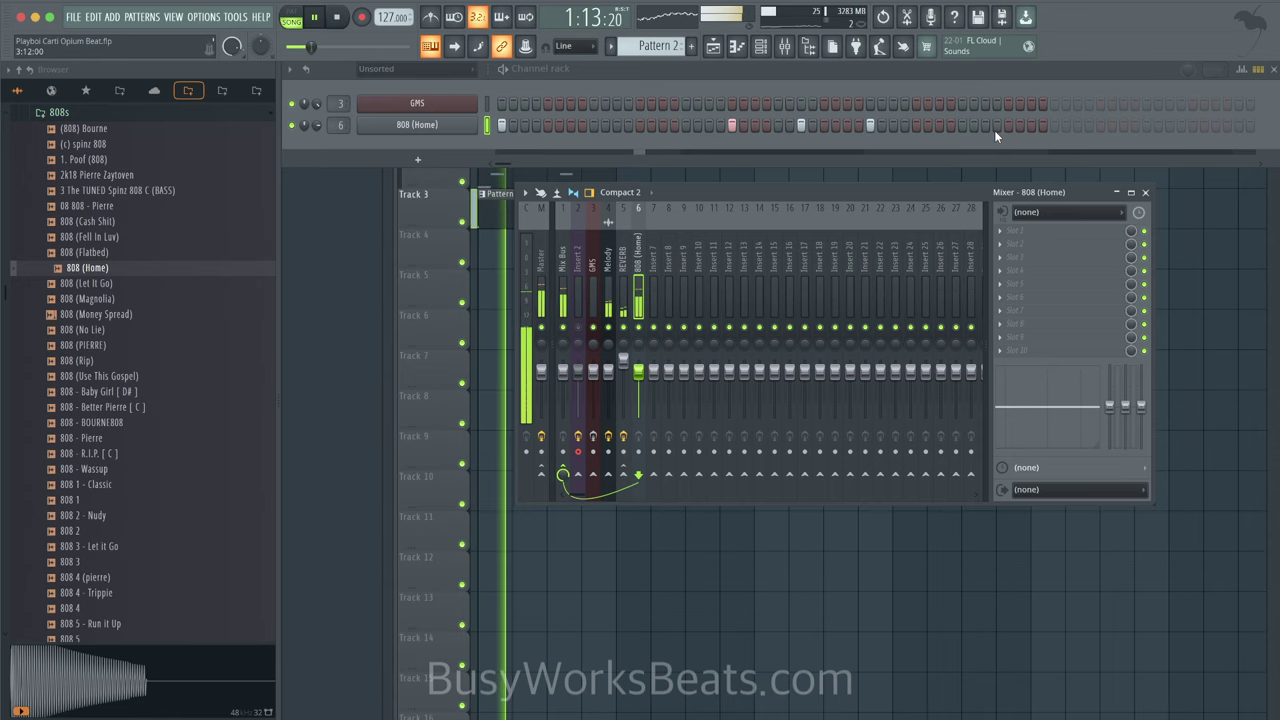
left_click(1100, 125)
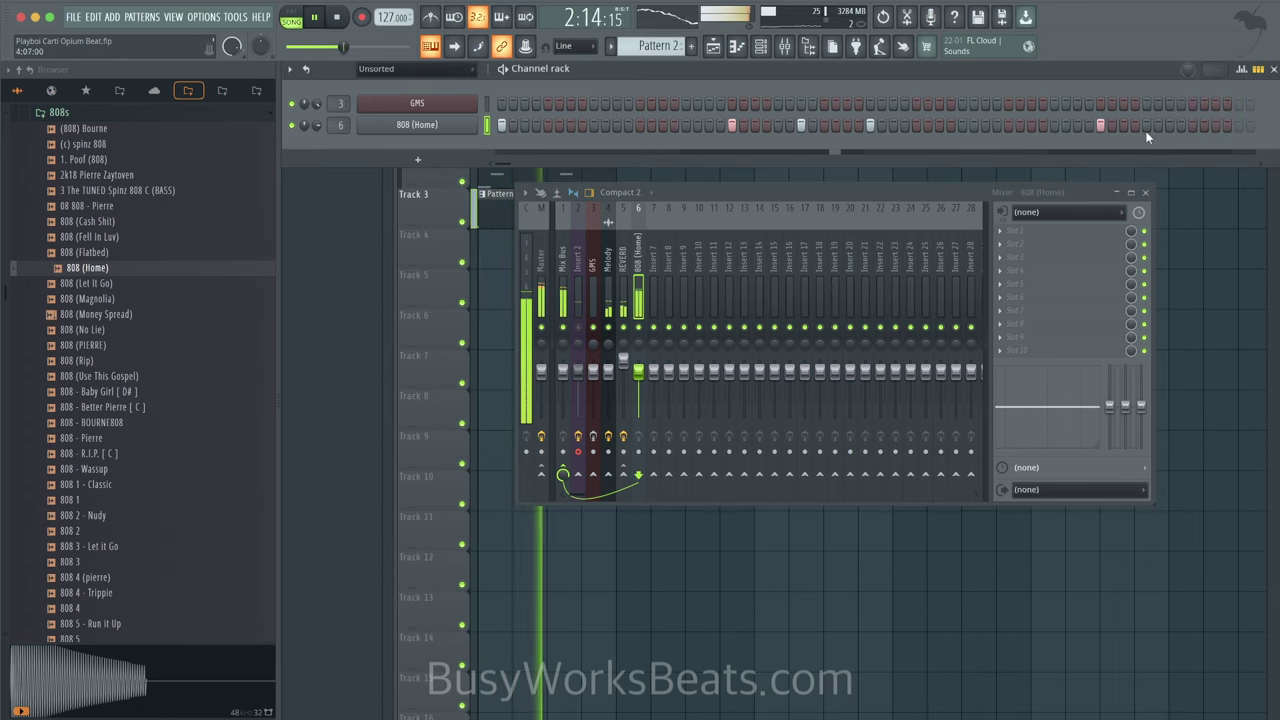
left_click(1199, 225)
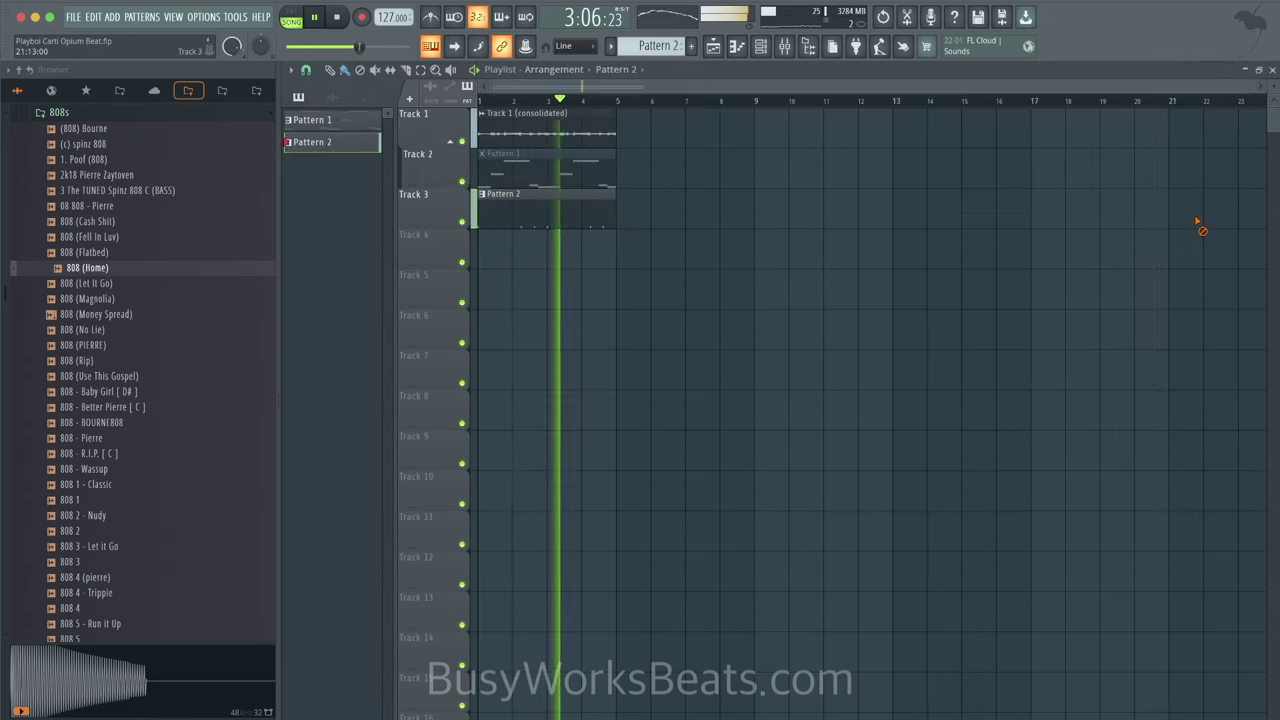
left_click(760, 48)
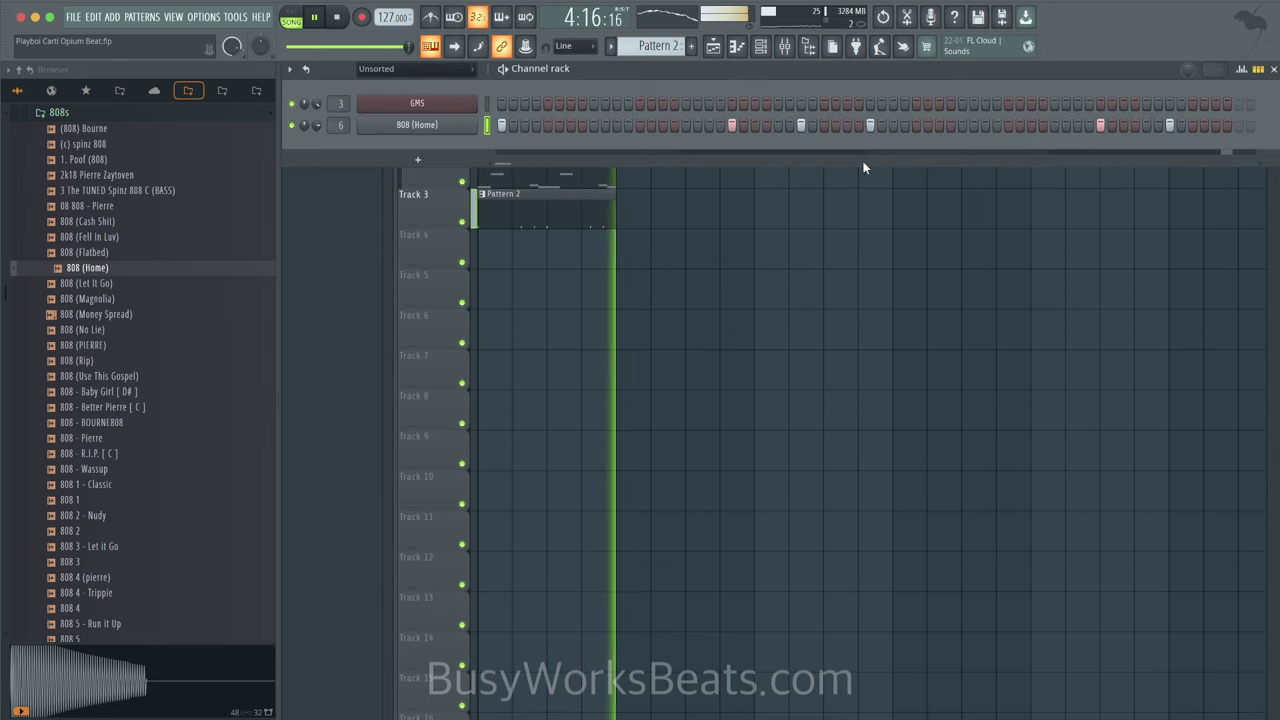
Step: Load Be Mine (Clap + Snare) and Break The Bank Clap 2 from the drumkit's Claps folder into new channels
left_click(688, 220)
scroll(150, 240, "up", 3)
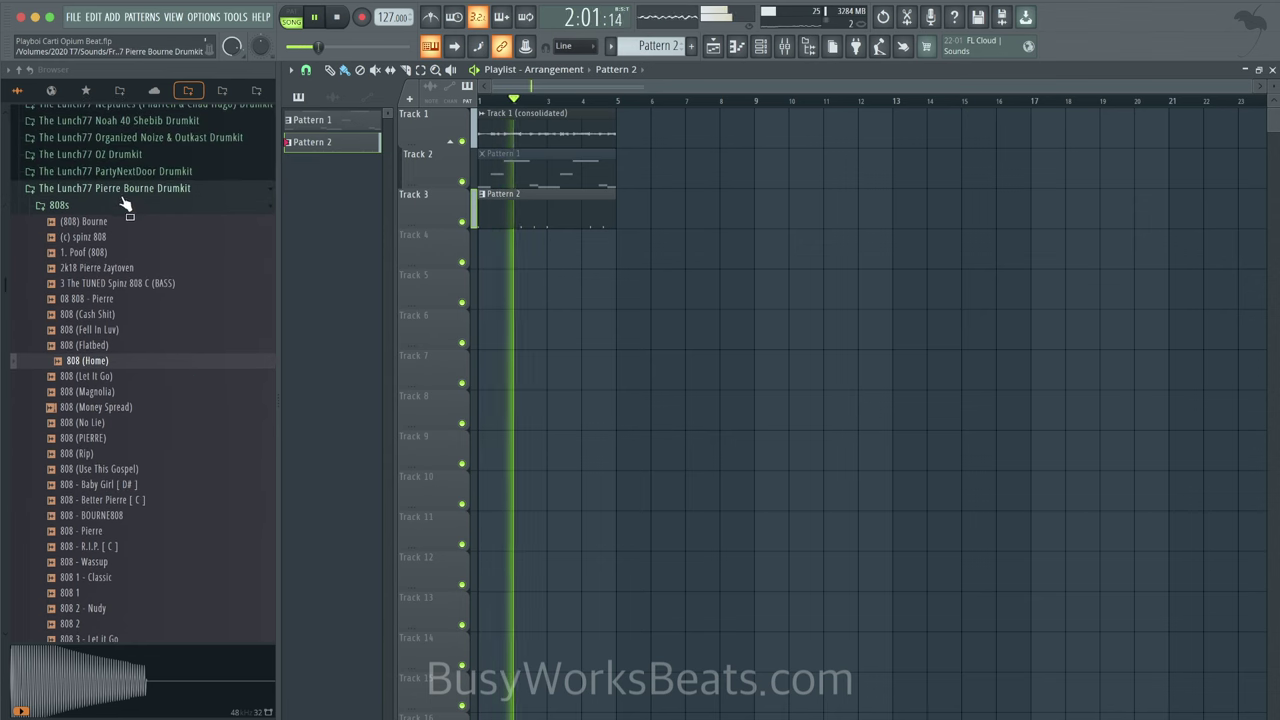
left_click(124, 205)
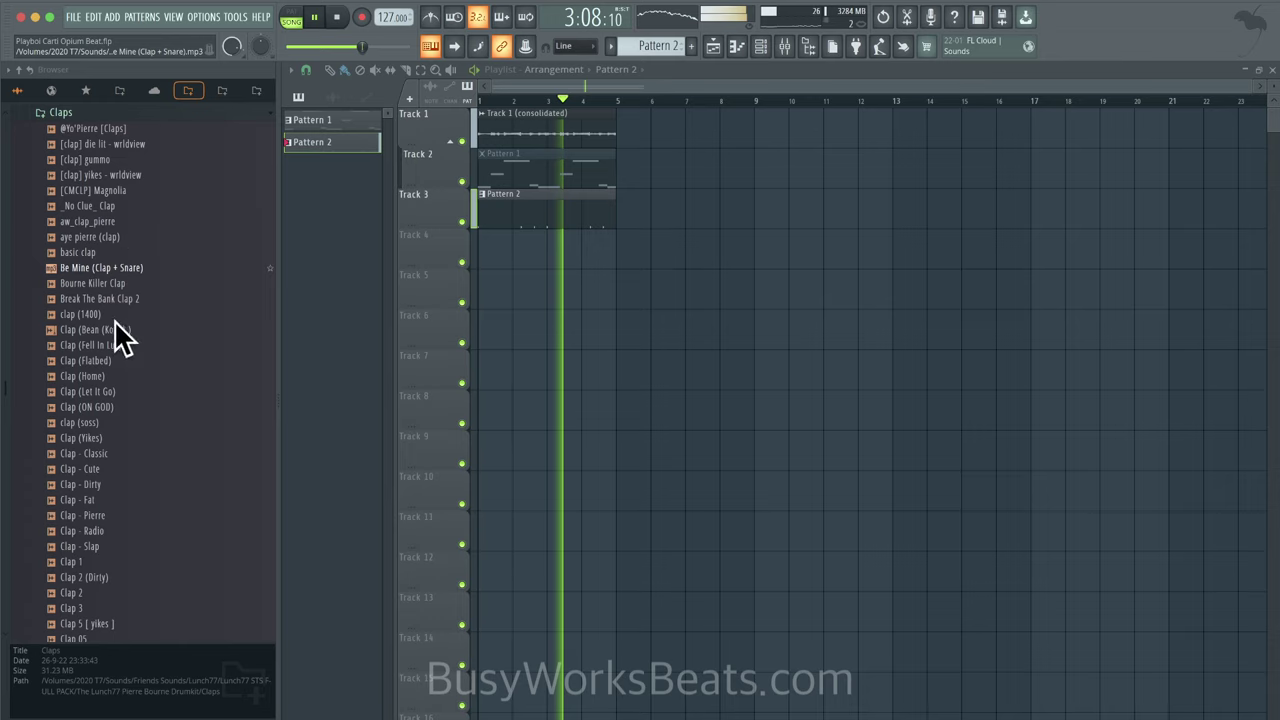
left_click_drag(115, 268, 110, 275)
right_click(110, 272)
left_click(120, 281)
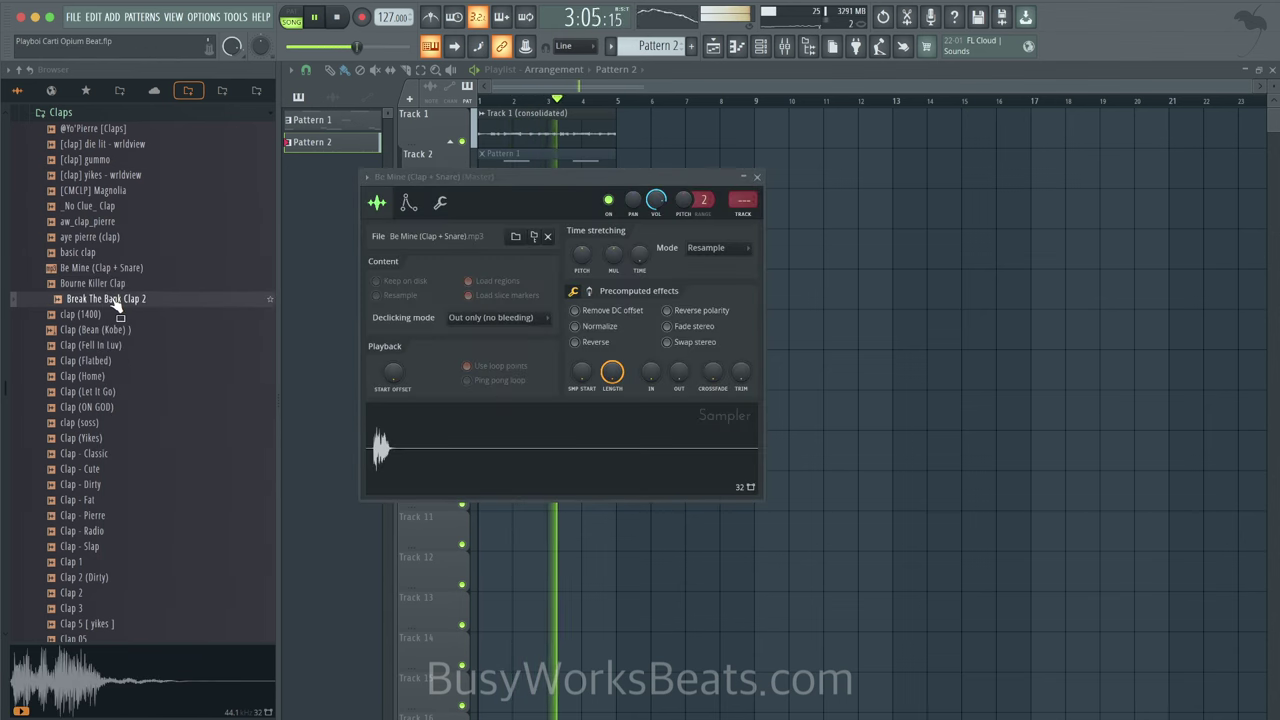
right_click(110, 299)
left_click(160, 320)
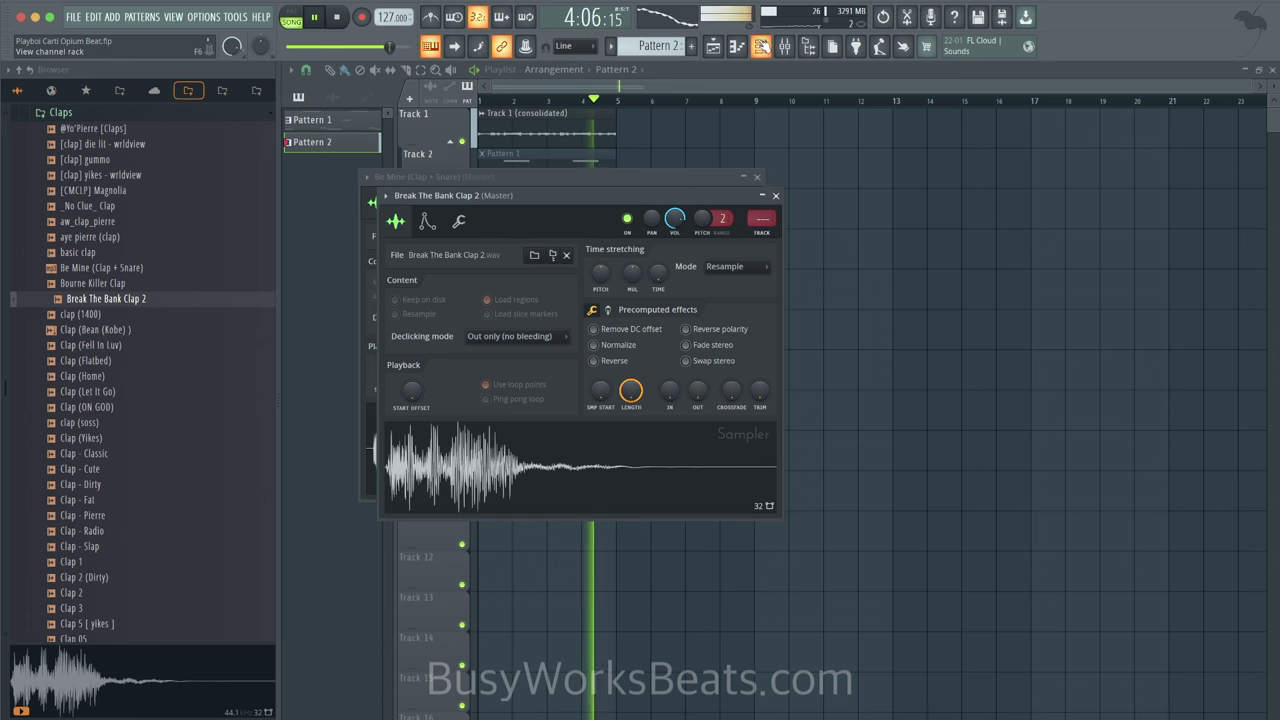
Step: Create a new empty pattern for the claps and route both clap channels to mixer tracks 7 and 8
left_click(760, 46)
left_click(678, 46)
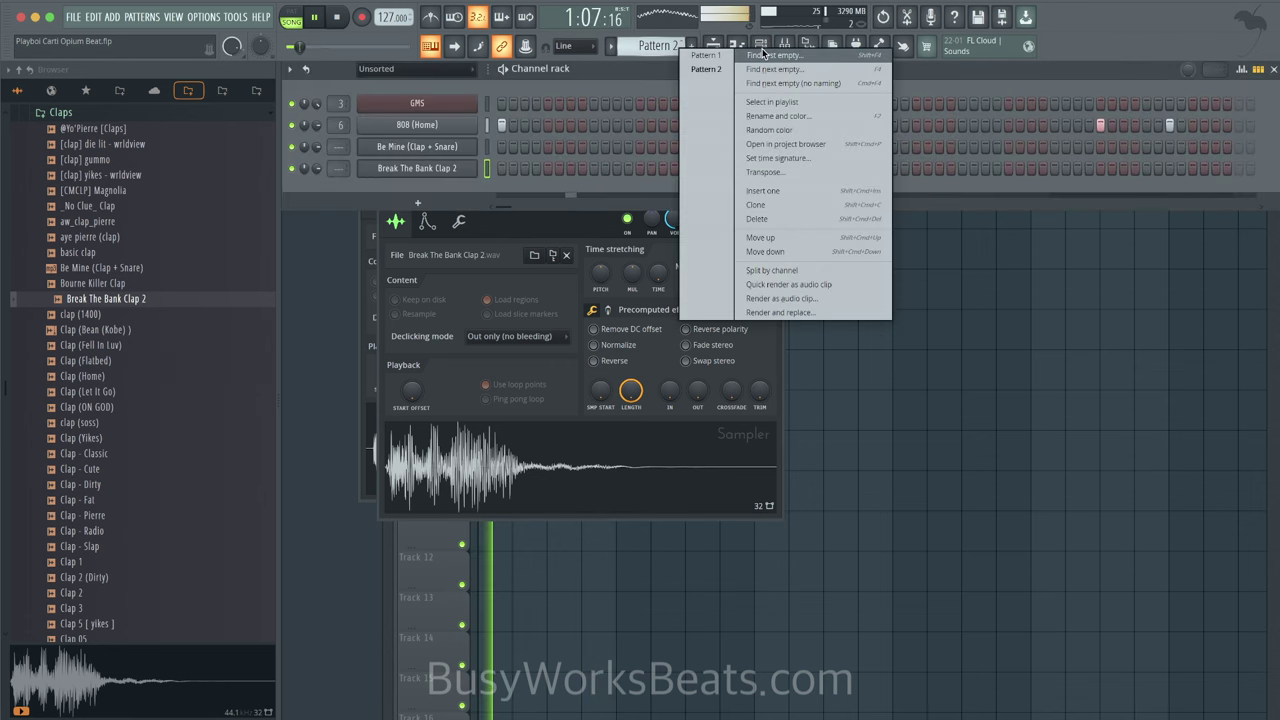
left_click(765, 55)
key("ctrl+l")
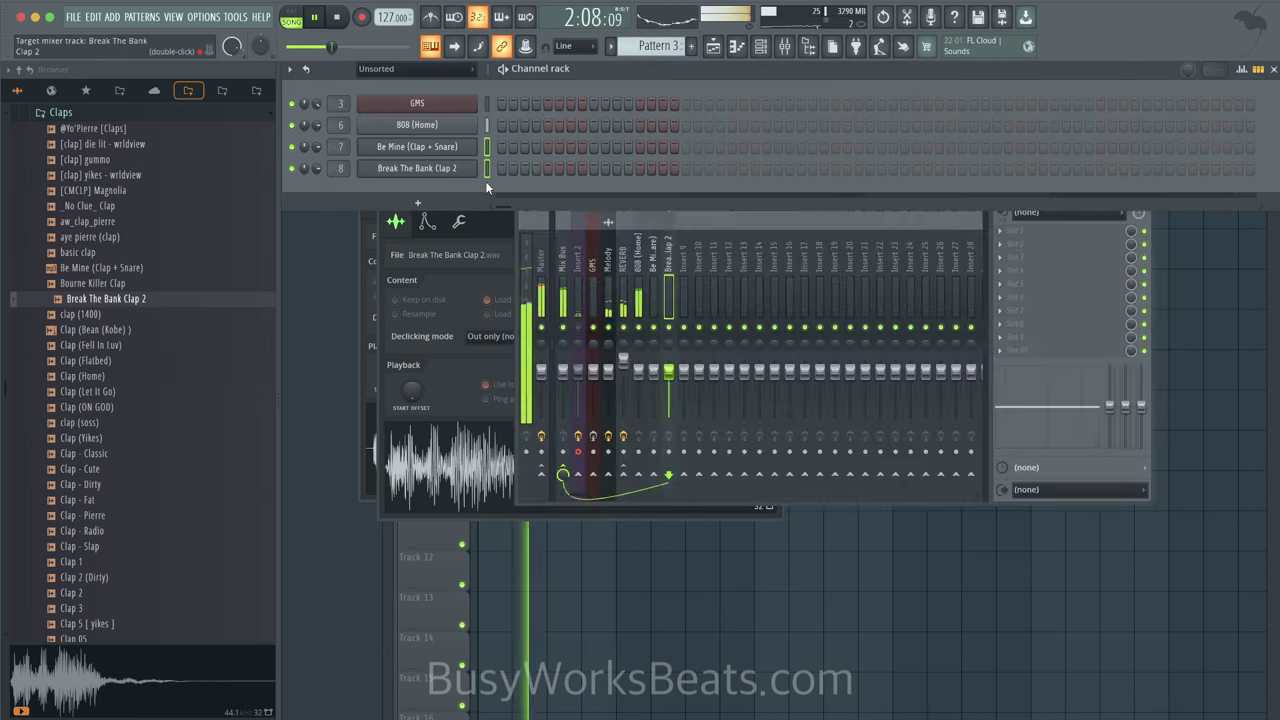
Step: Add a Break The Bank Clap 2 hit on step 9 and place Pattern 3 on Track 4, extended to two bars
key("space")
left_click(579, 328)
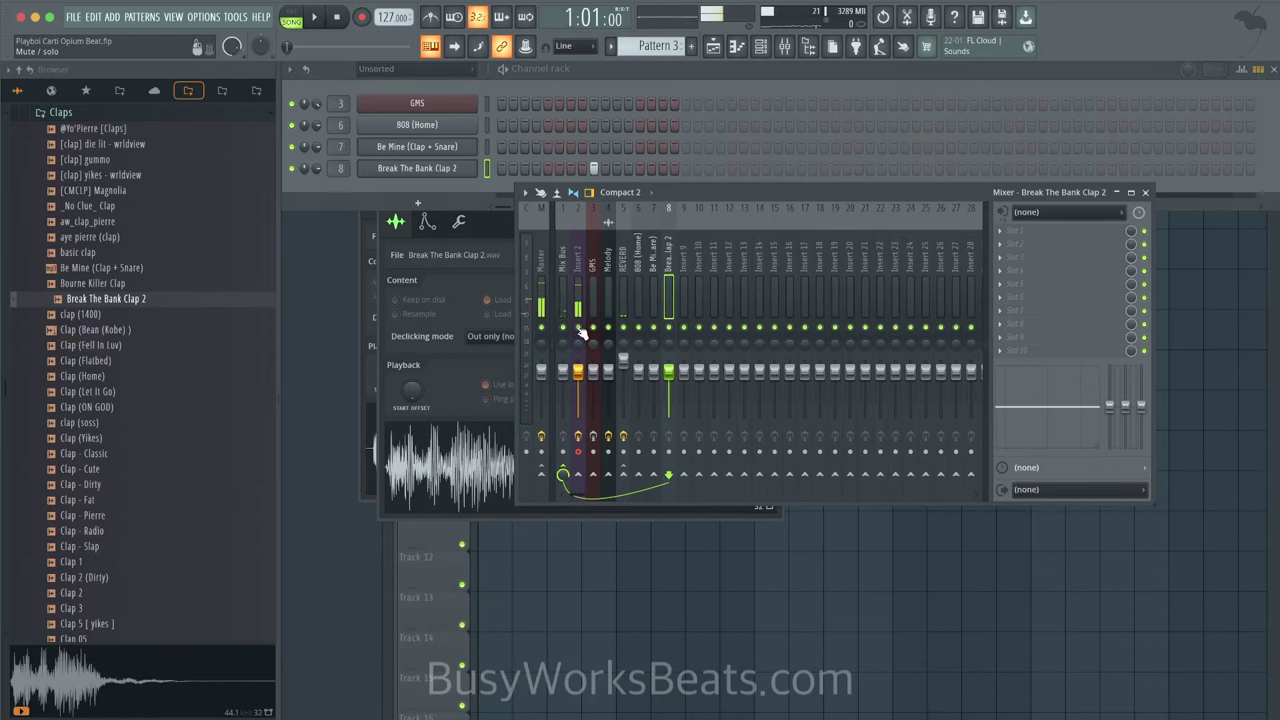
key("space")
right_click(575, 588)
left_click(491, 226)
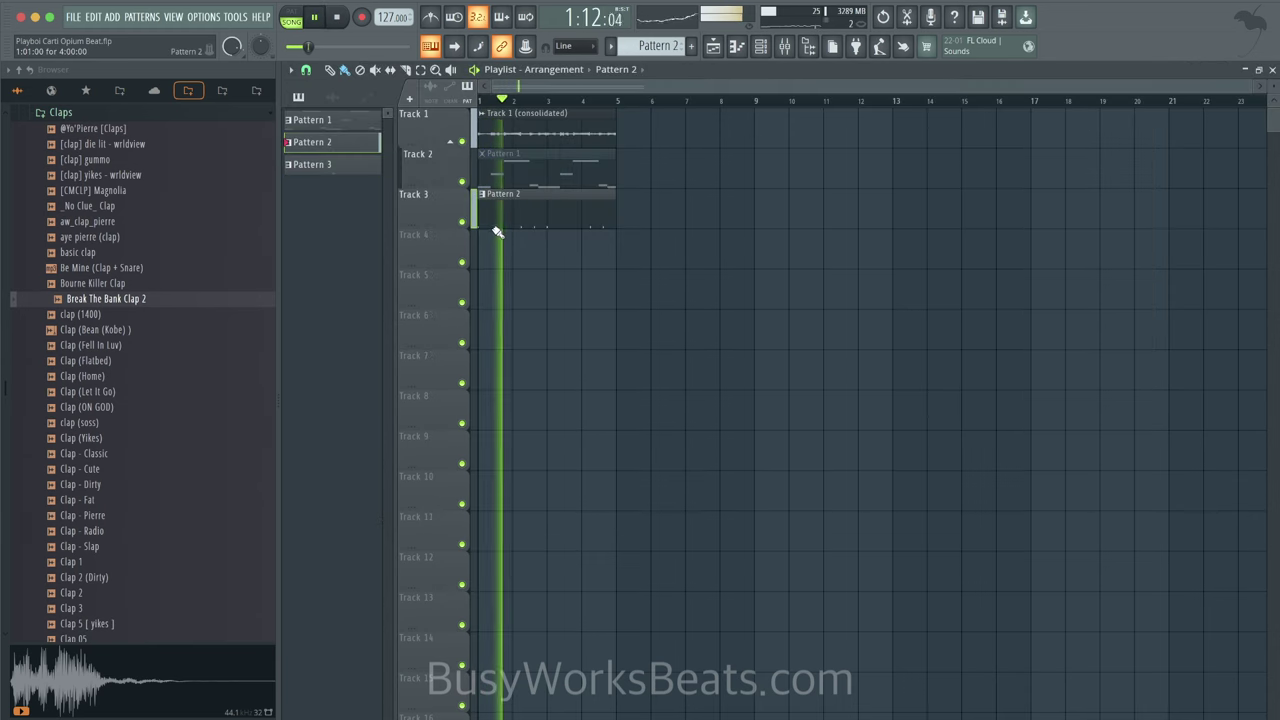
scroll(666, 47, "down", 2)
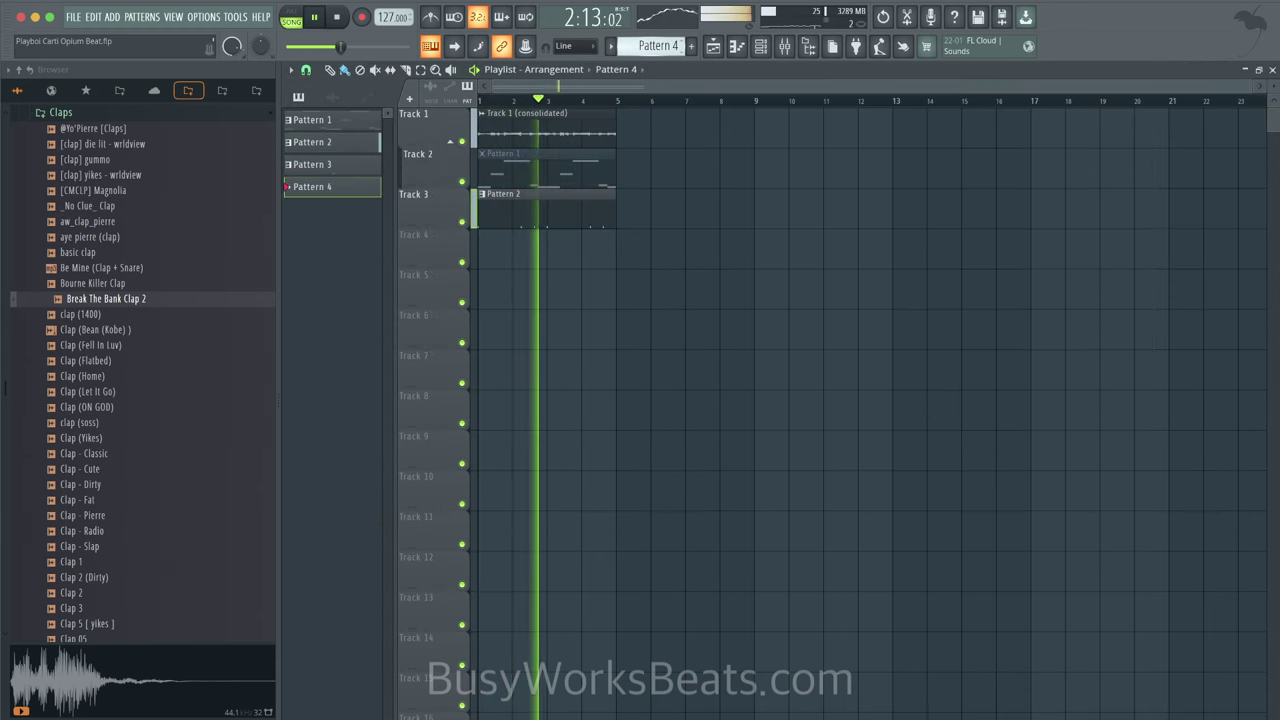
scroll(666, 47, "up", 1)
key("space")
key("space")
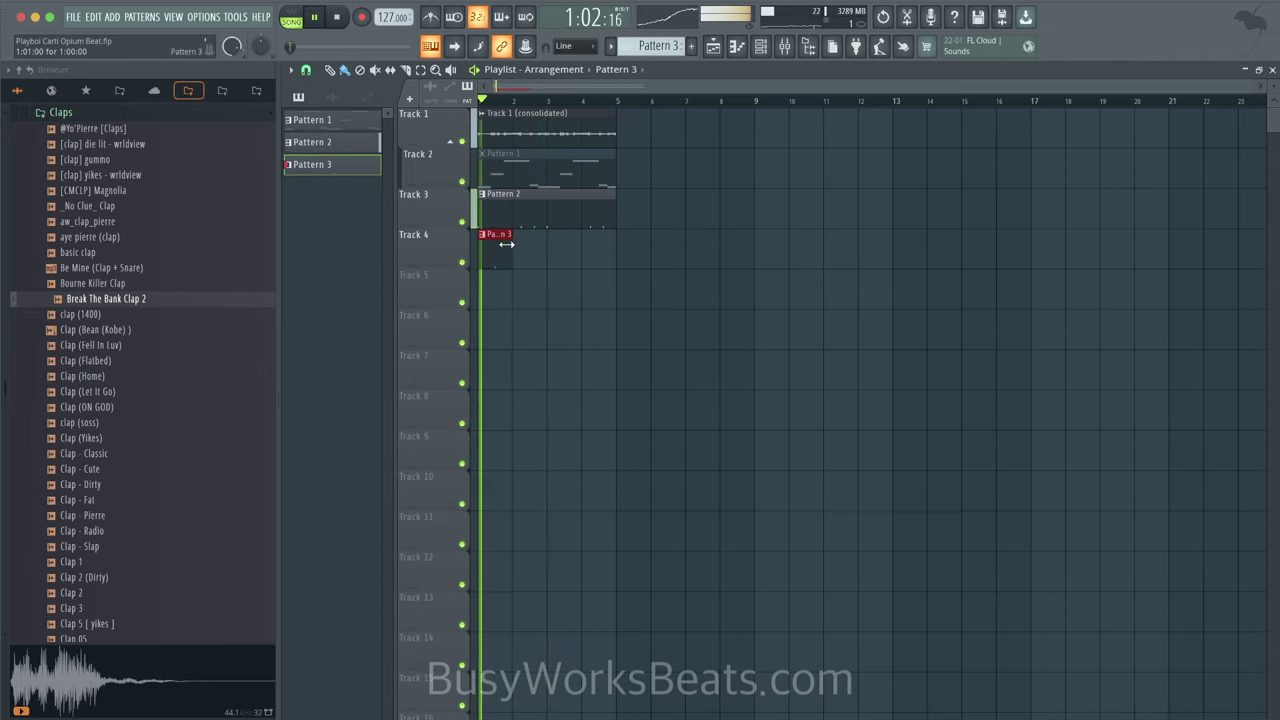
left_click_drag(510, 244, 547, 244)
Step: Add a Break The Bank Clap 2 hit on step 25 and place another Pattern 3 clip at bar 3 of Track 4
left_click(760, 47)
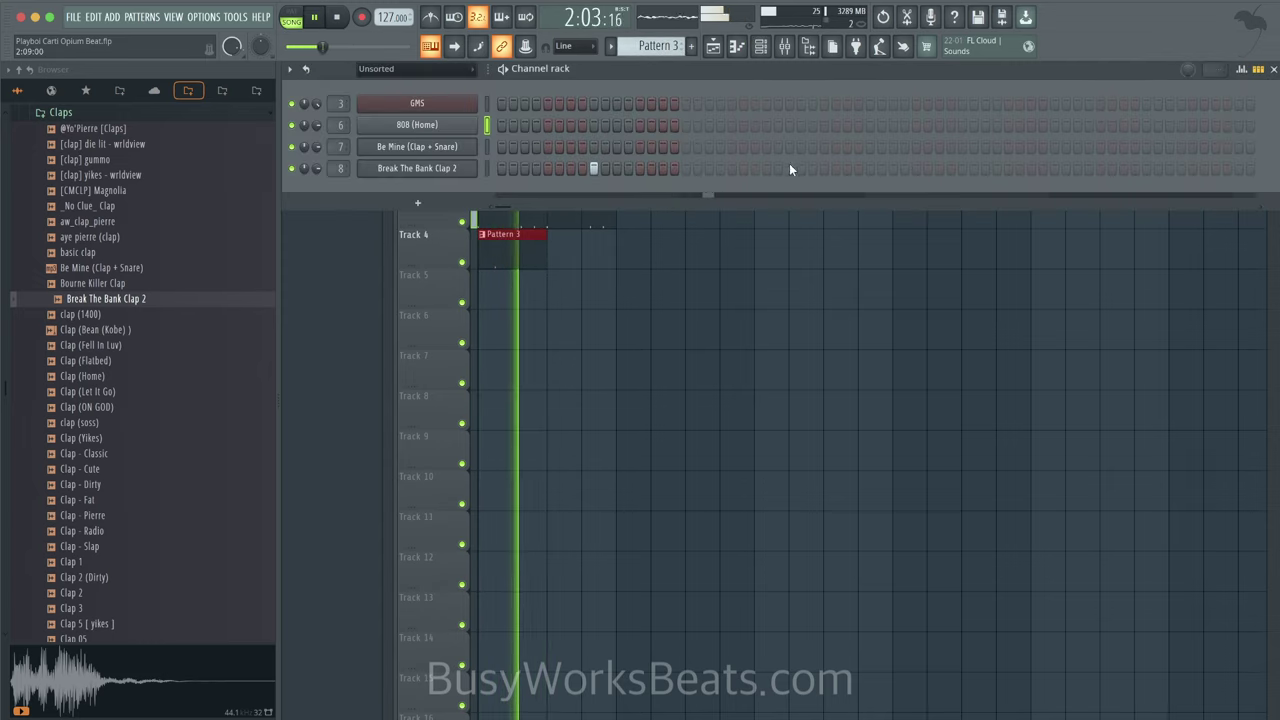
left_click(778, 168)
right_click(687, 315)
left_click(563, 248)
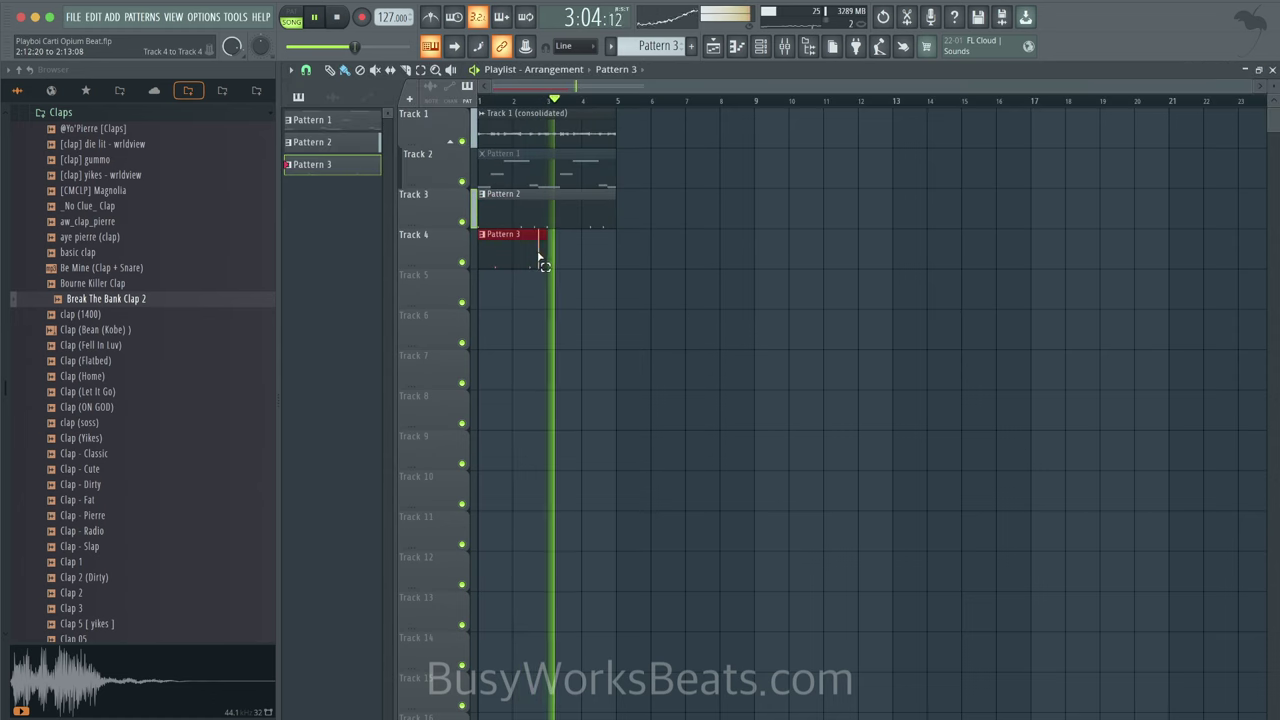
Step: Create a new empty pattern and add a second GMS synth channel
left_click(760, 48)
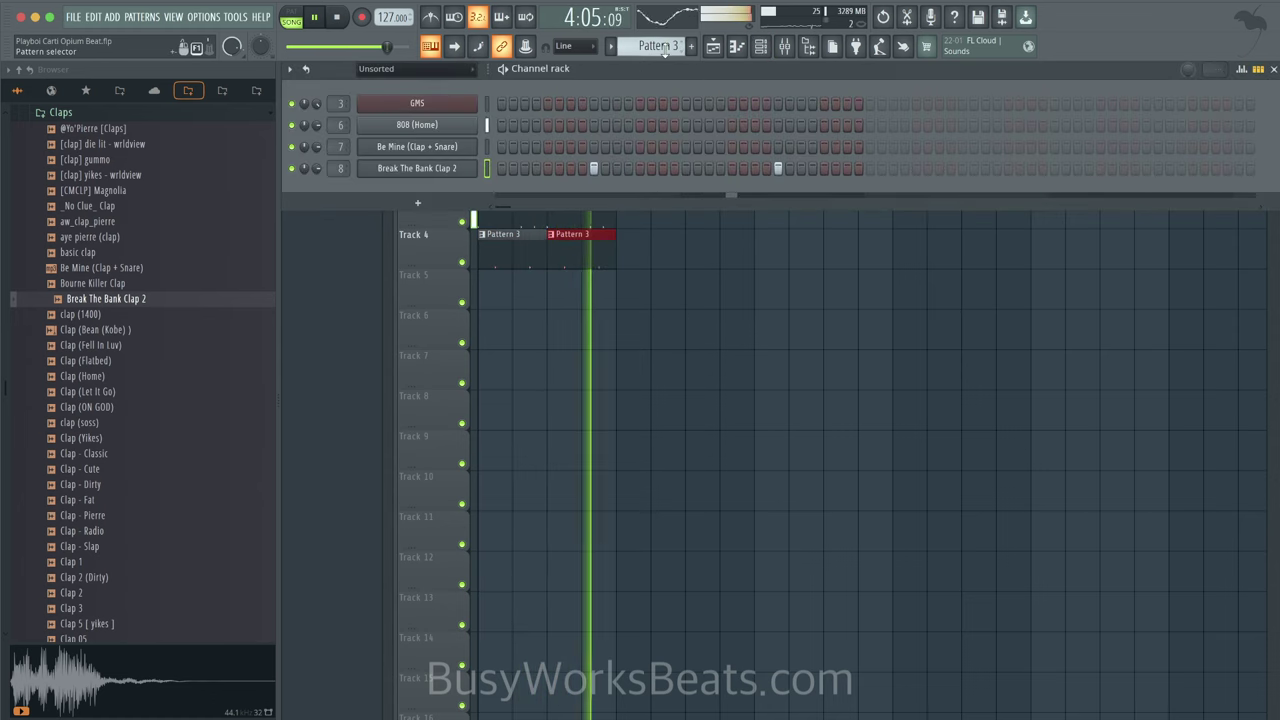
left_click(655, 46)
left_click(736, 60)
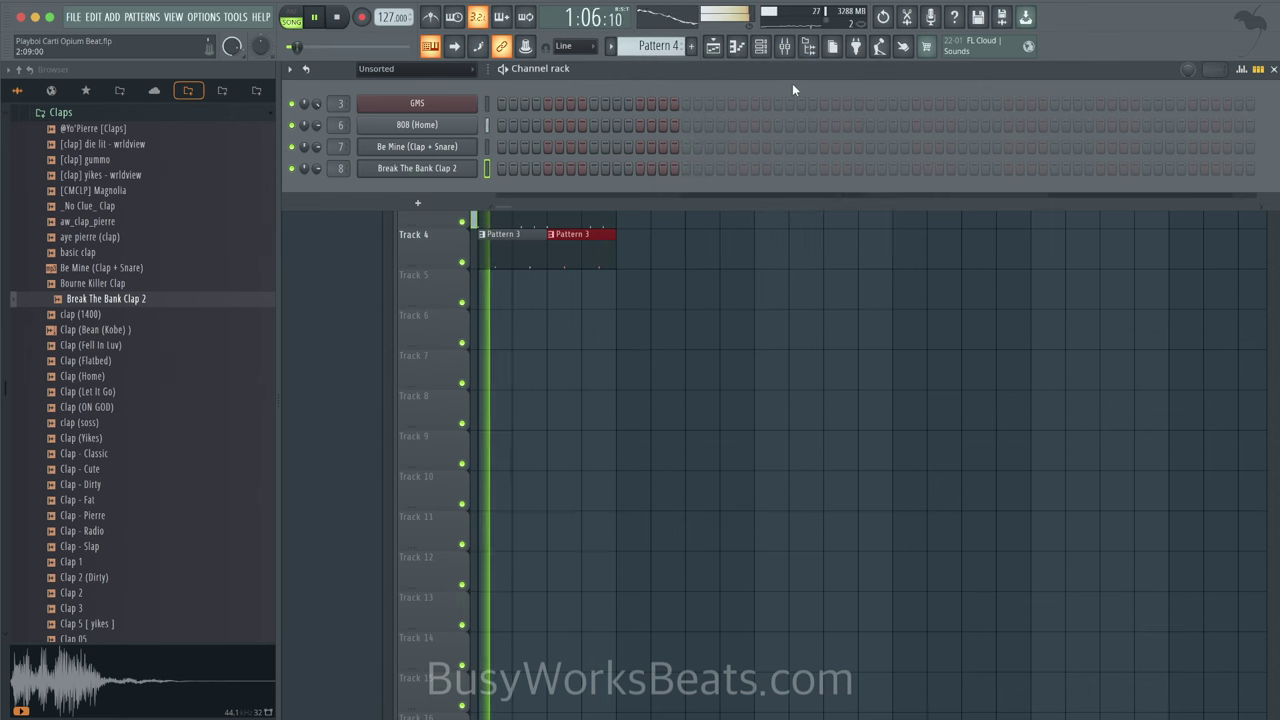
left_click(784, 46)
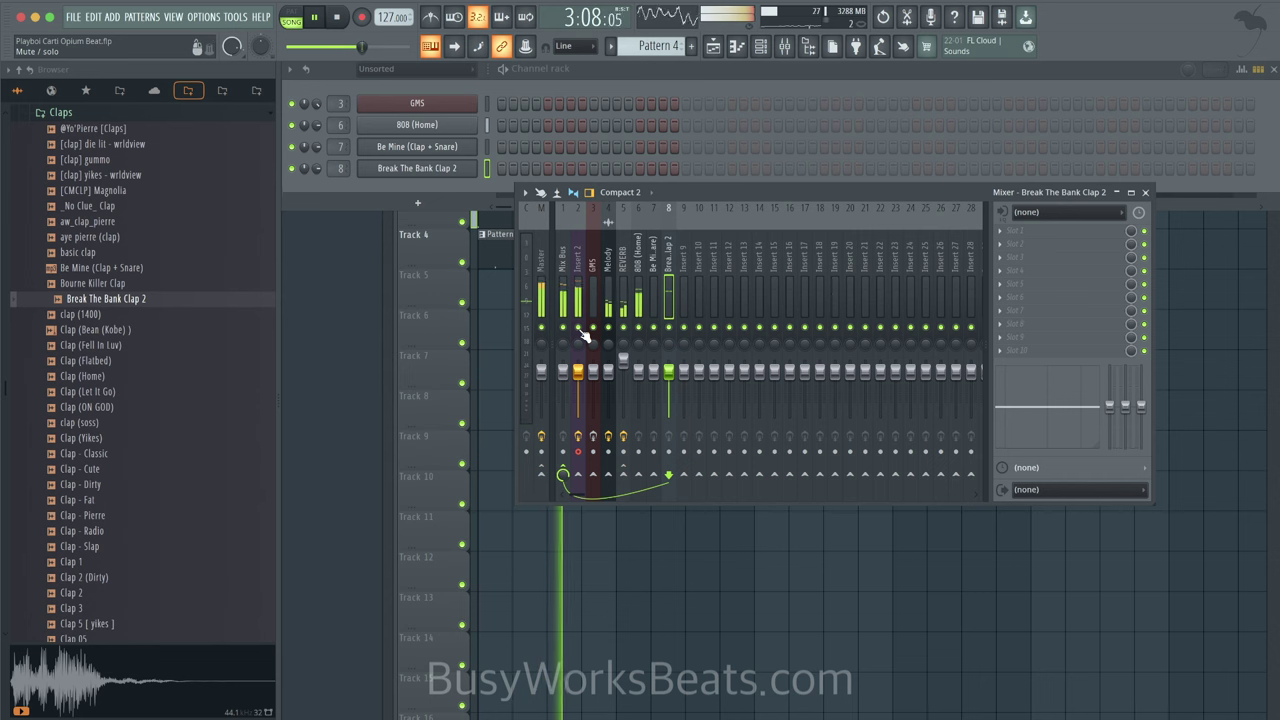
left_click(405, 205)
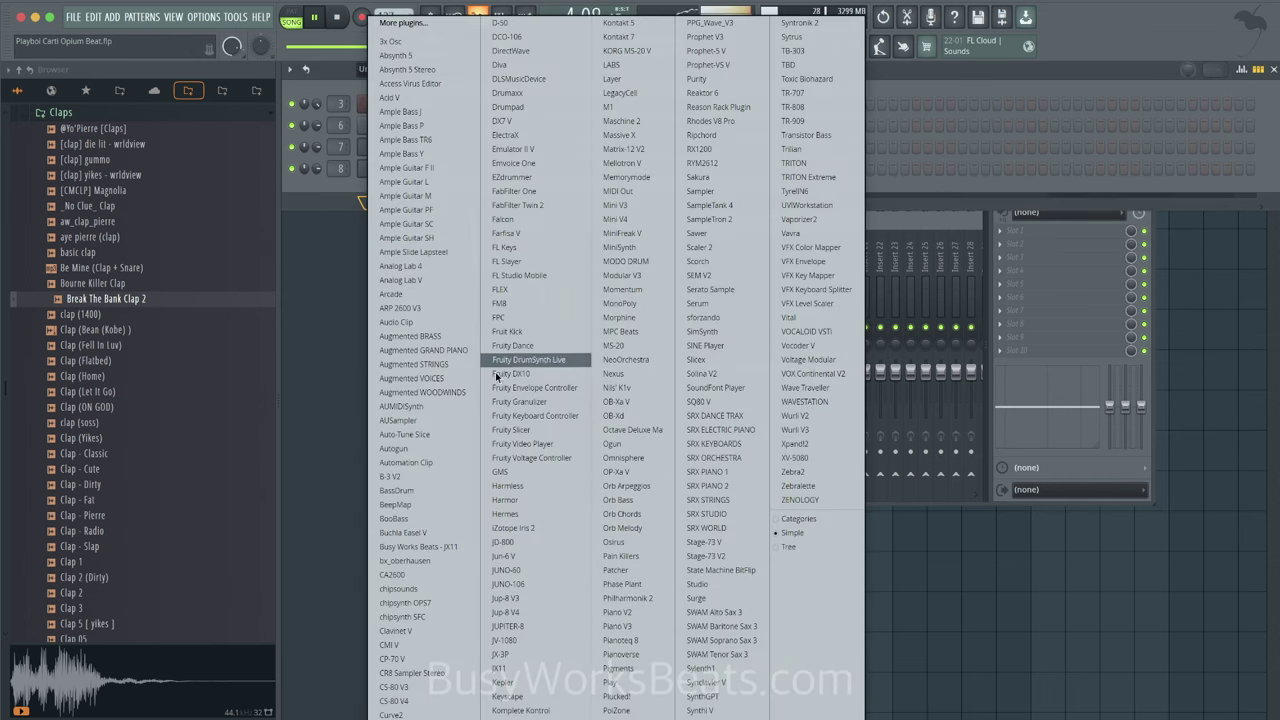
left_click(516, 473)
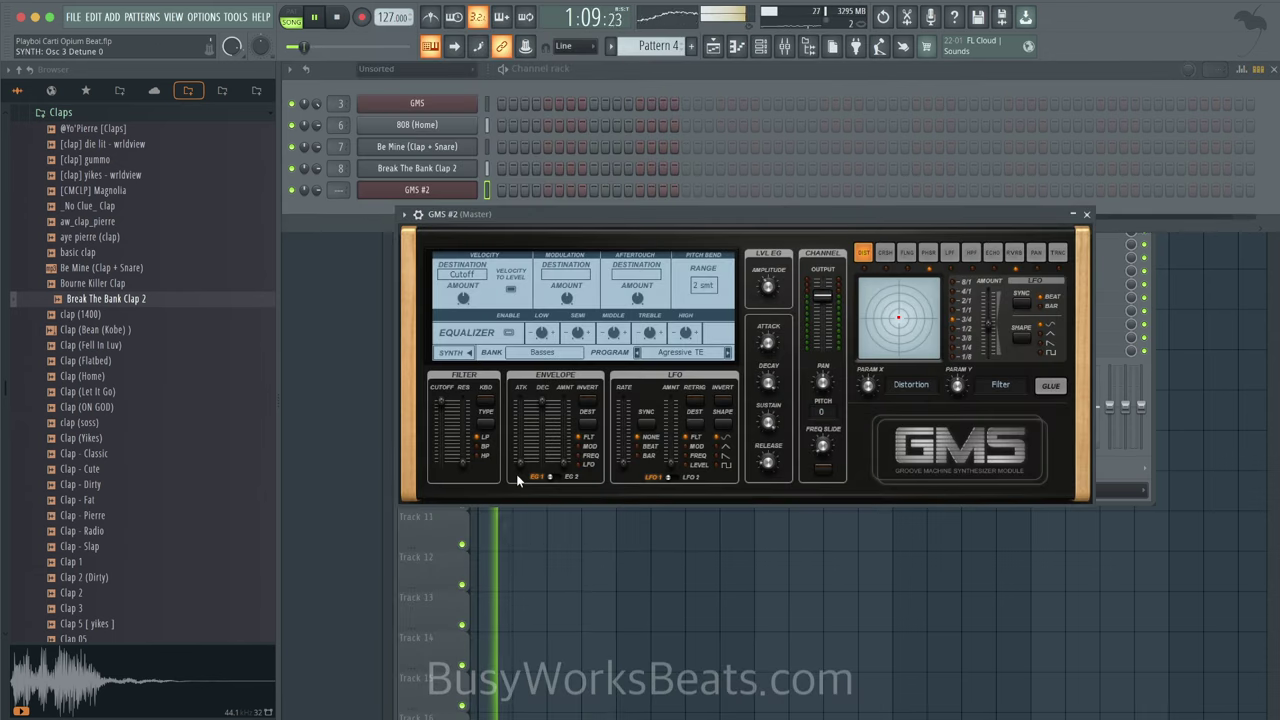
Step: Audition GMS #2 presets in the Leads & Synths bank, from Chord Synth 1 MC through Digichord
left_click(574, 352)
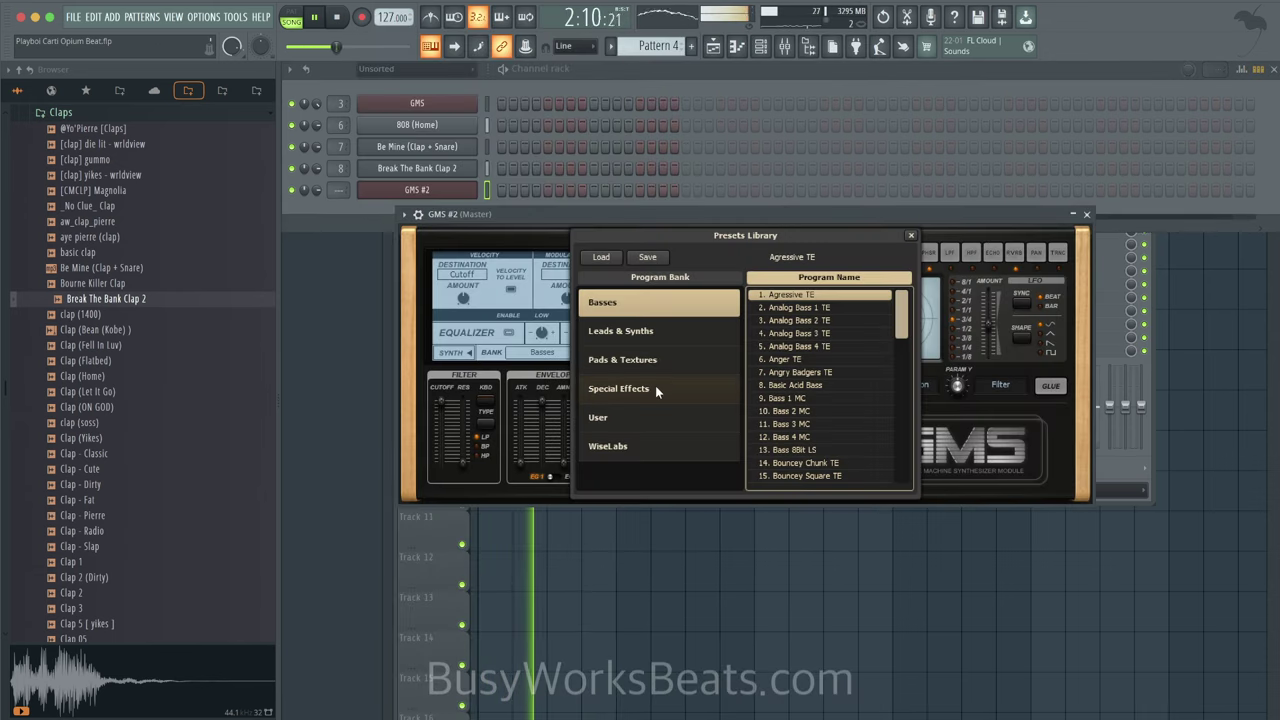
left_click(650, 331)
left_click(801, 387)
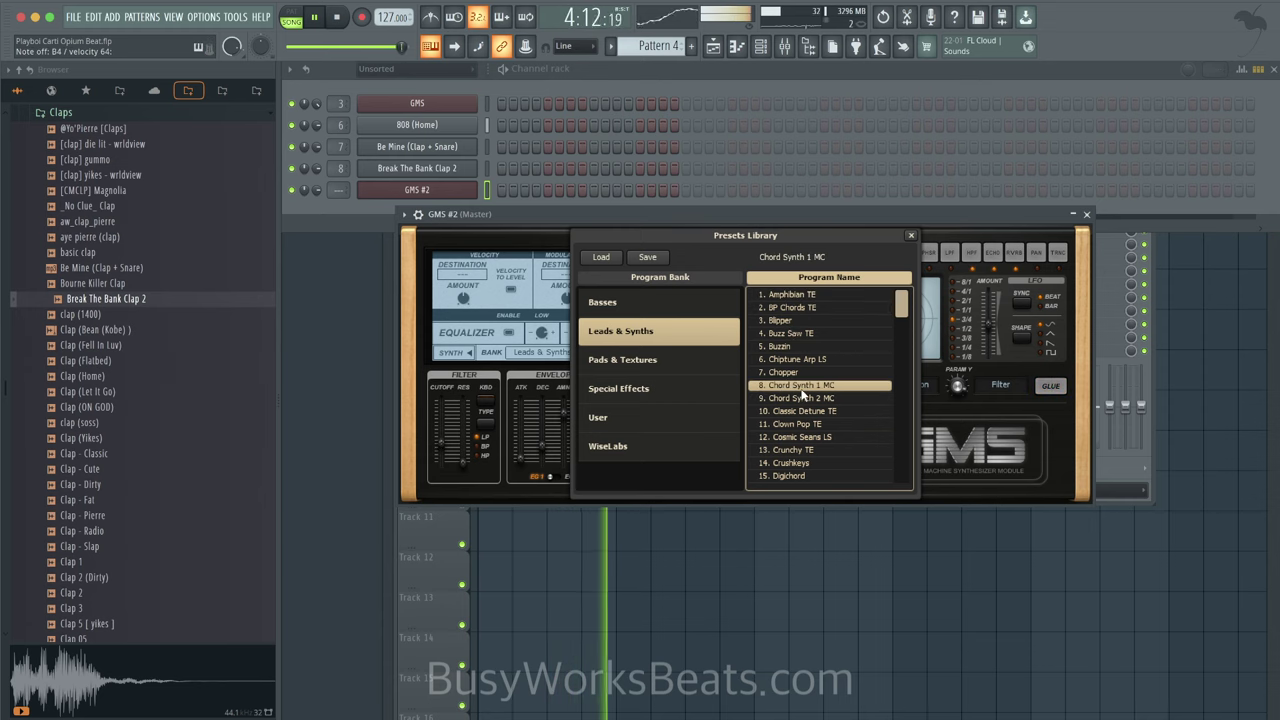
left_click(802, 399)
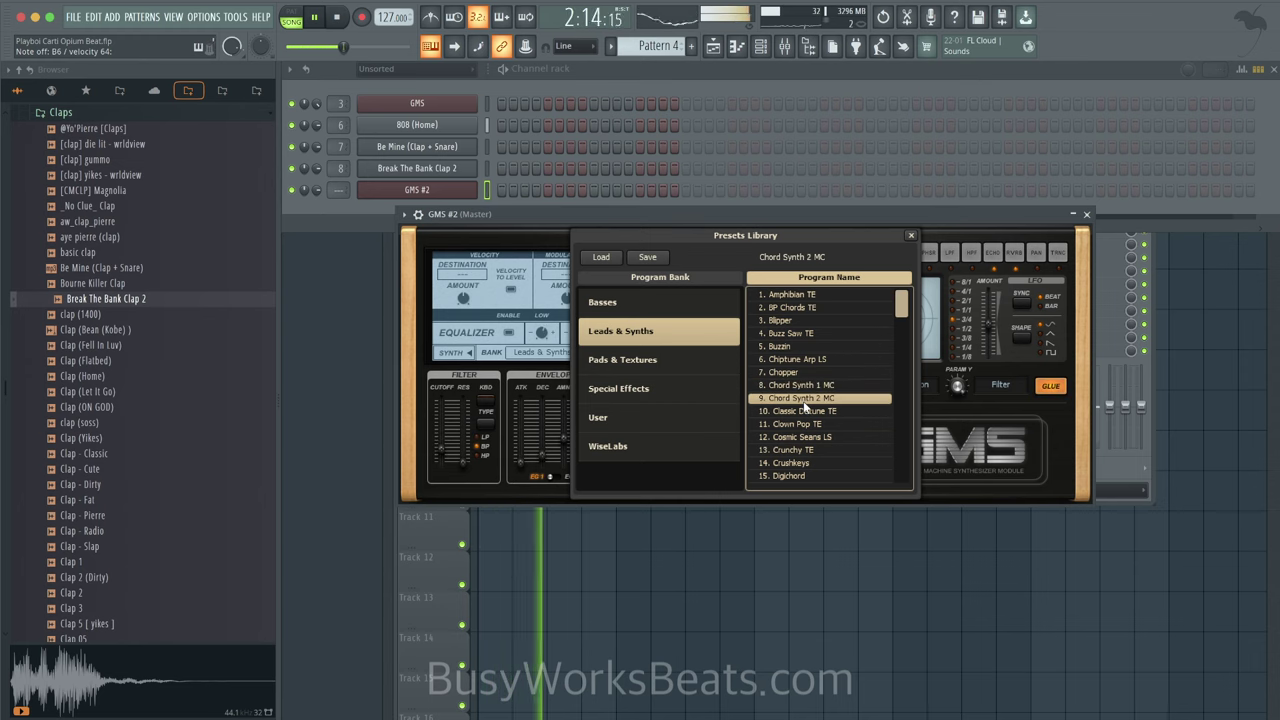
left_click(805, 411)
left_click(806, 424)
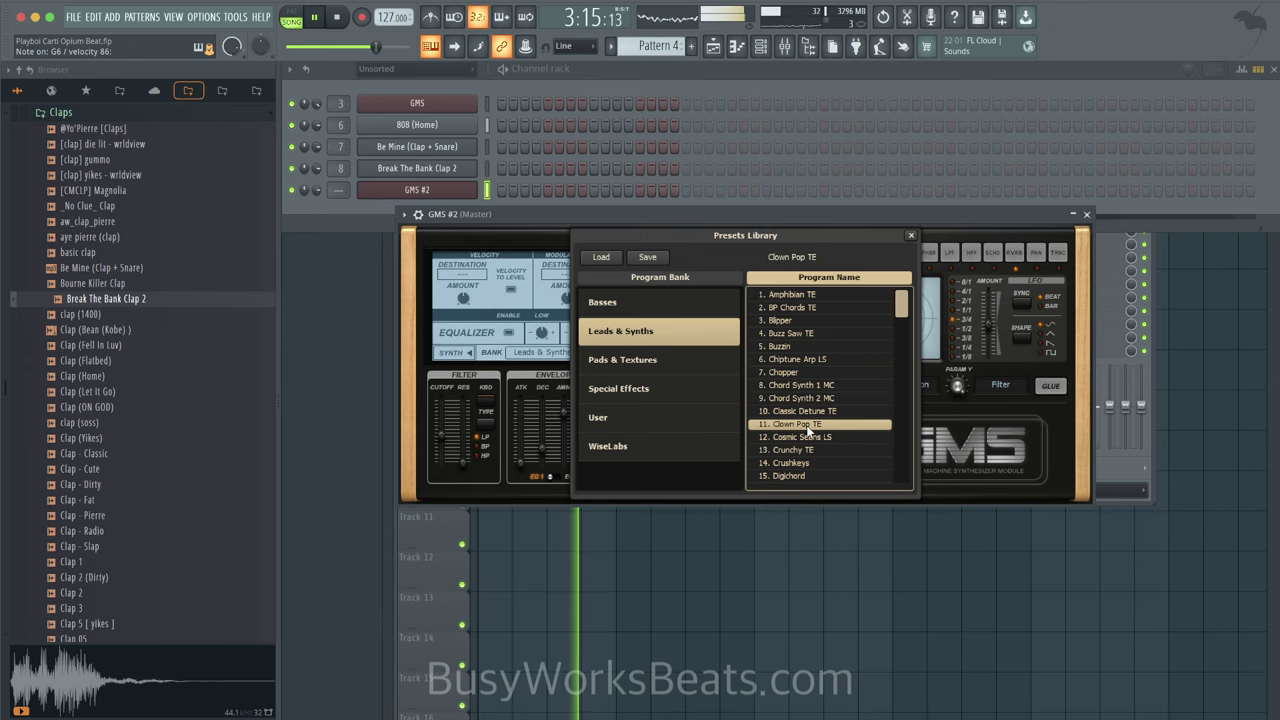
left_click(812, 438)
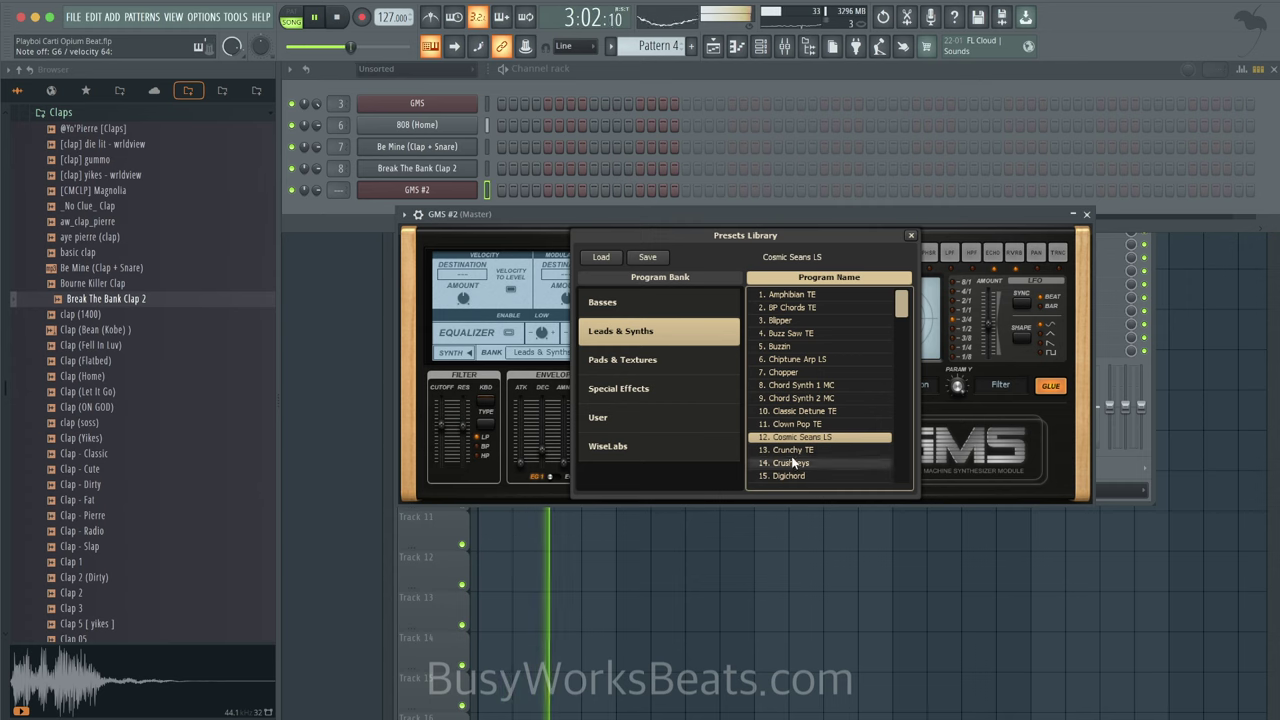
left_click(805, 450)
left_click(795, 463)
left_click(800, 476)
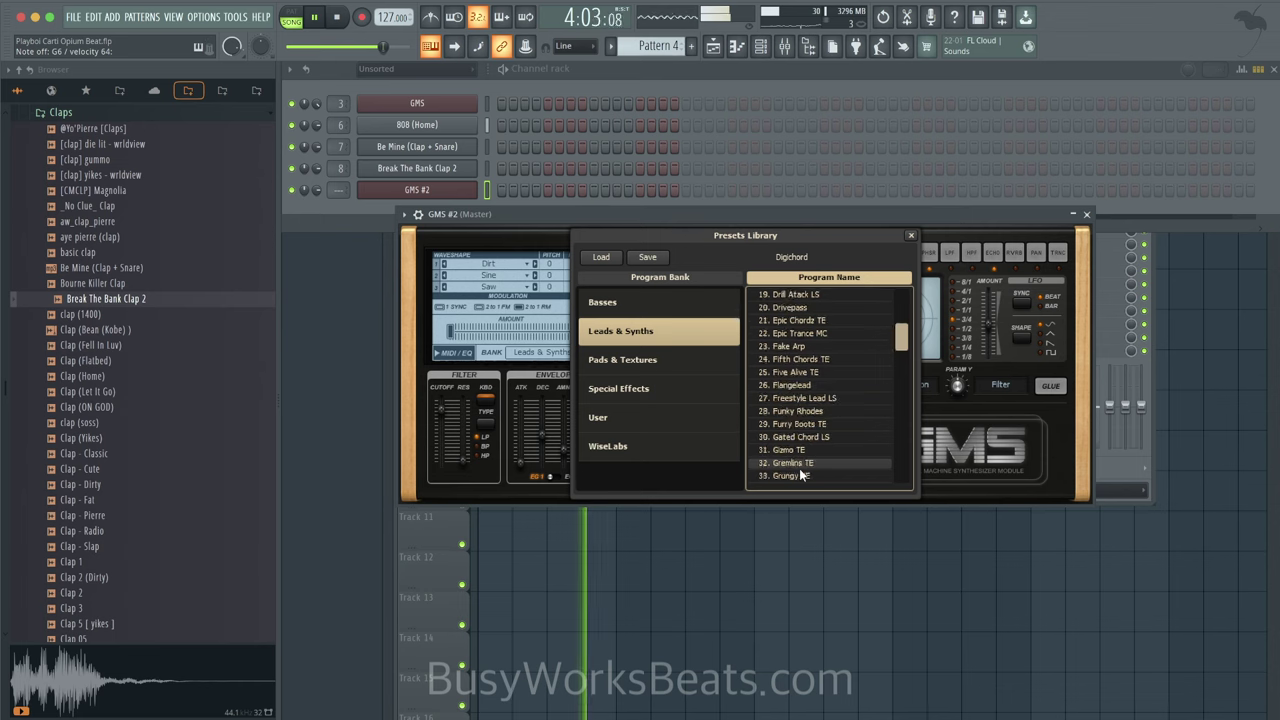
Step: Compare further lead presets in GMS #2, choose Distant Signal LS, and turn off Glue for its echo effect
scroll(800, 476, "down", 5)
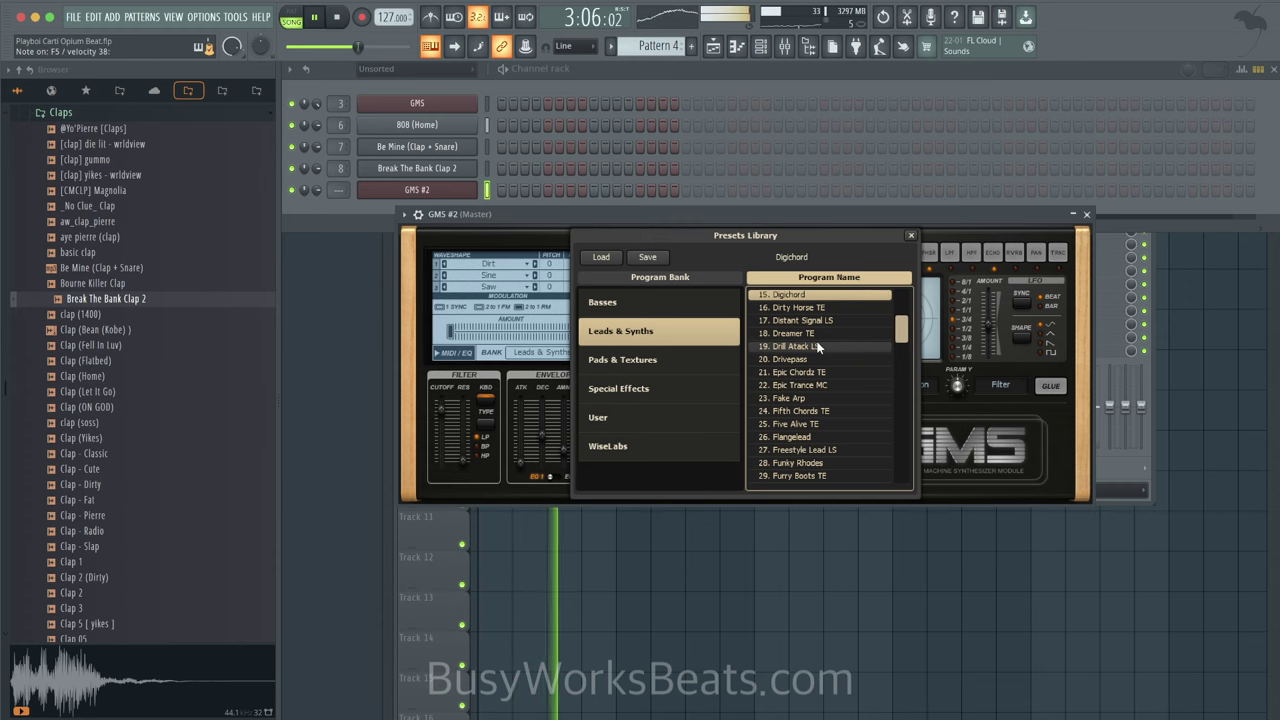
left_click(815, 307)
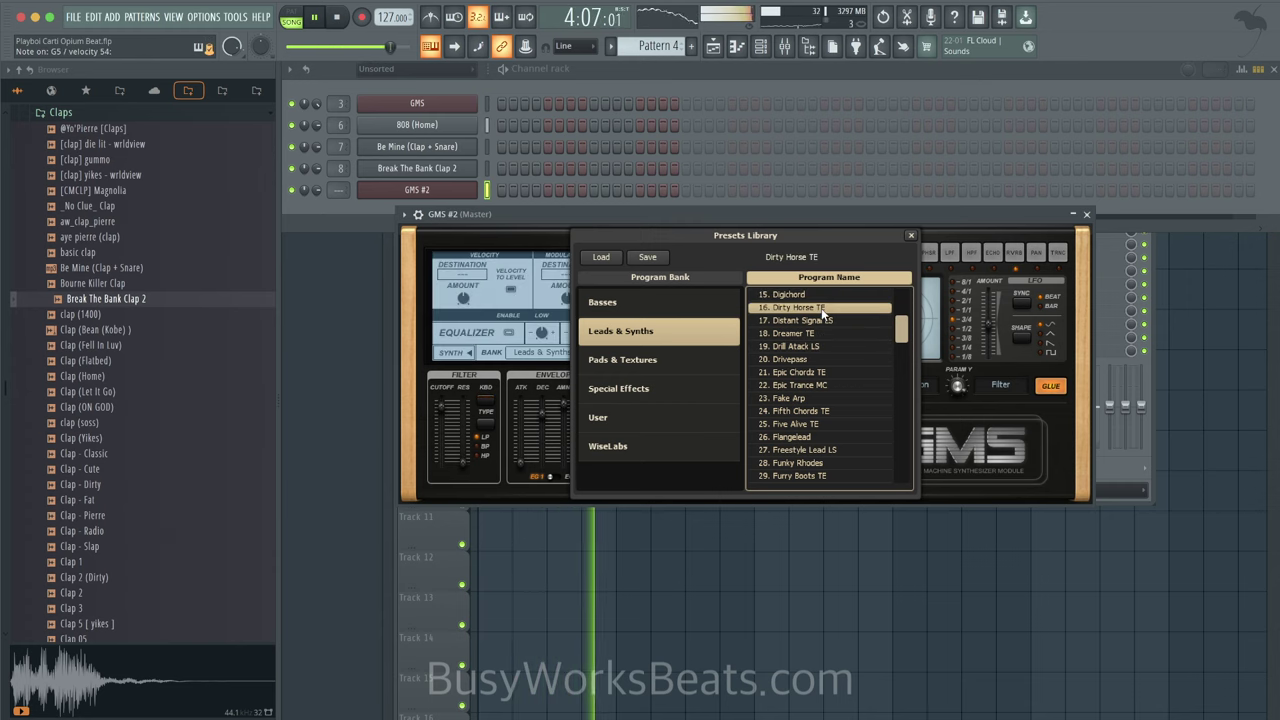
left_click(821, 320)
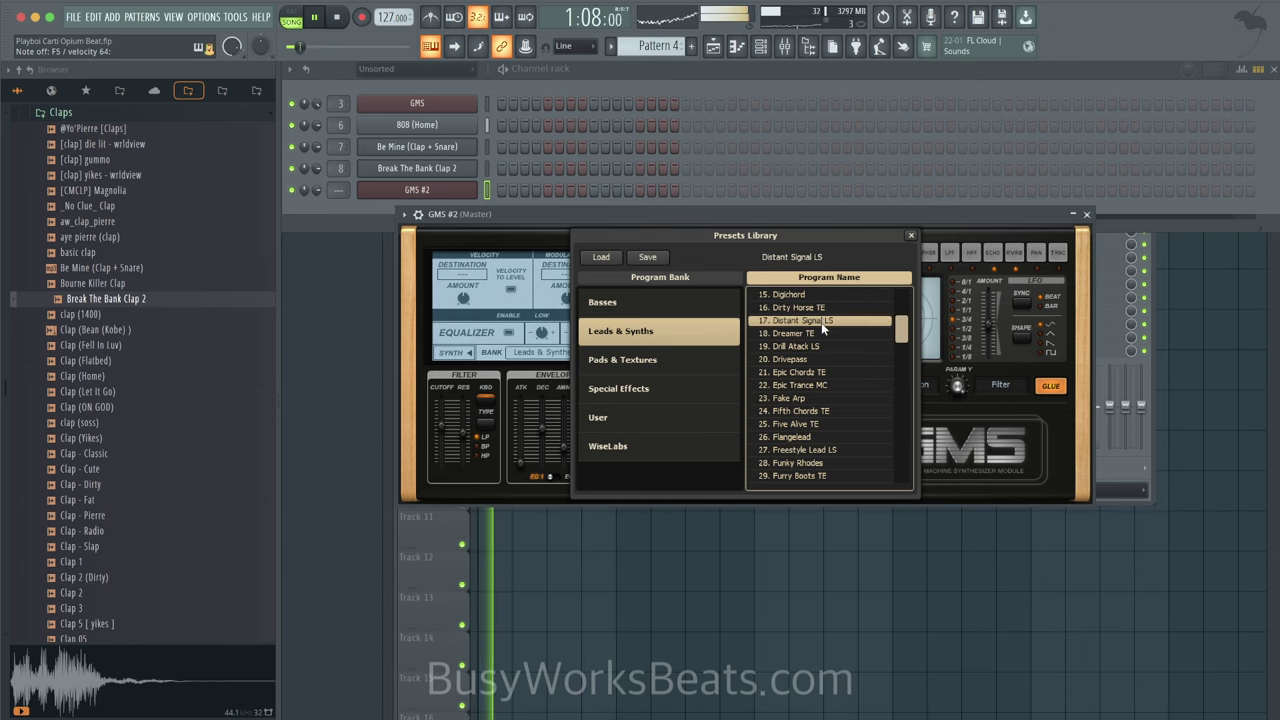
left_click(822, 333)
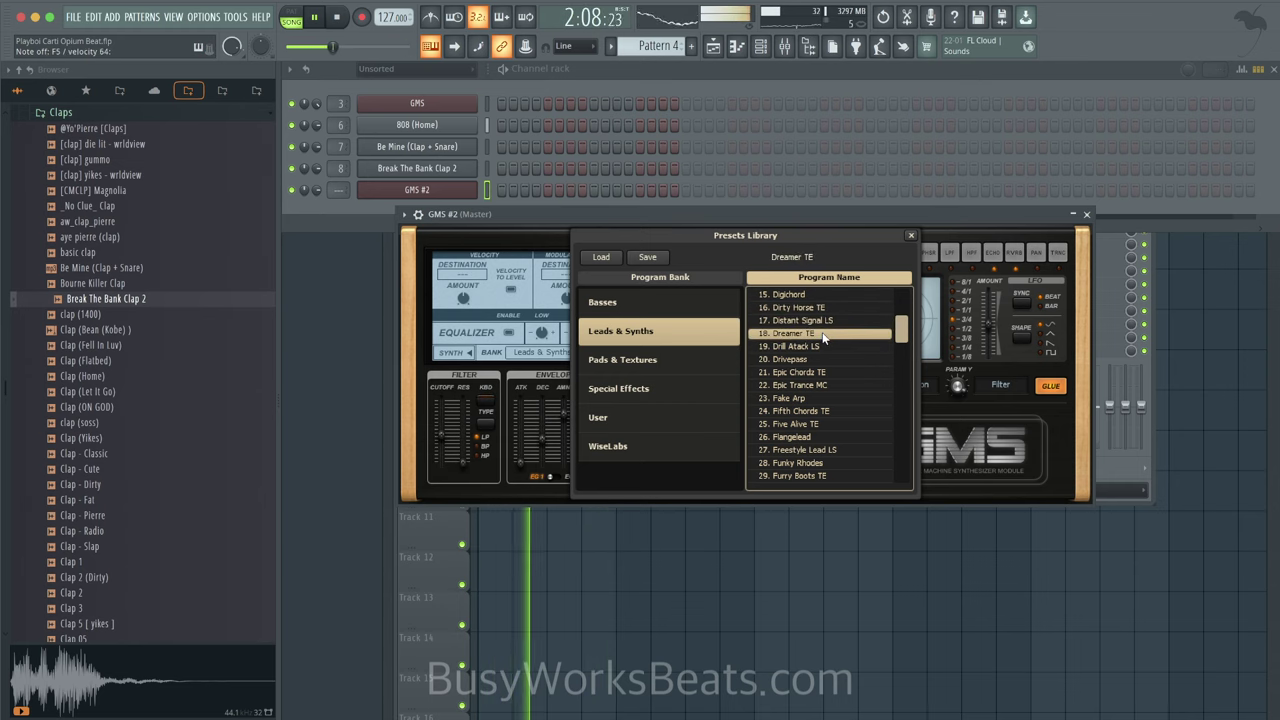
left_click(821, 321)
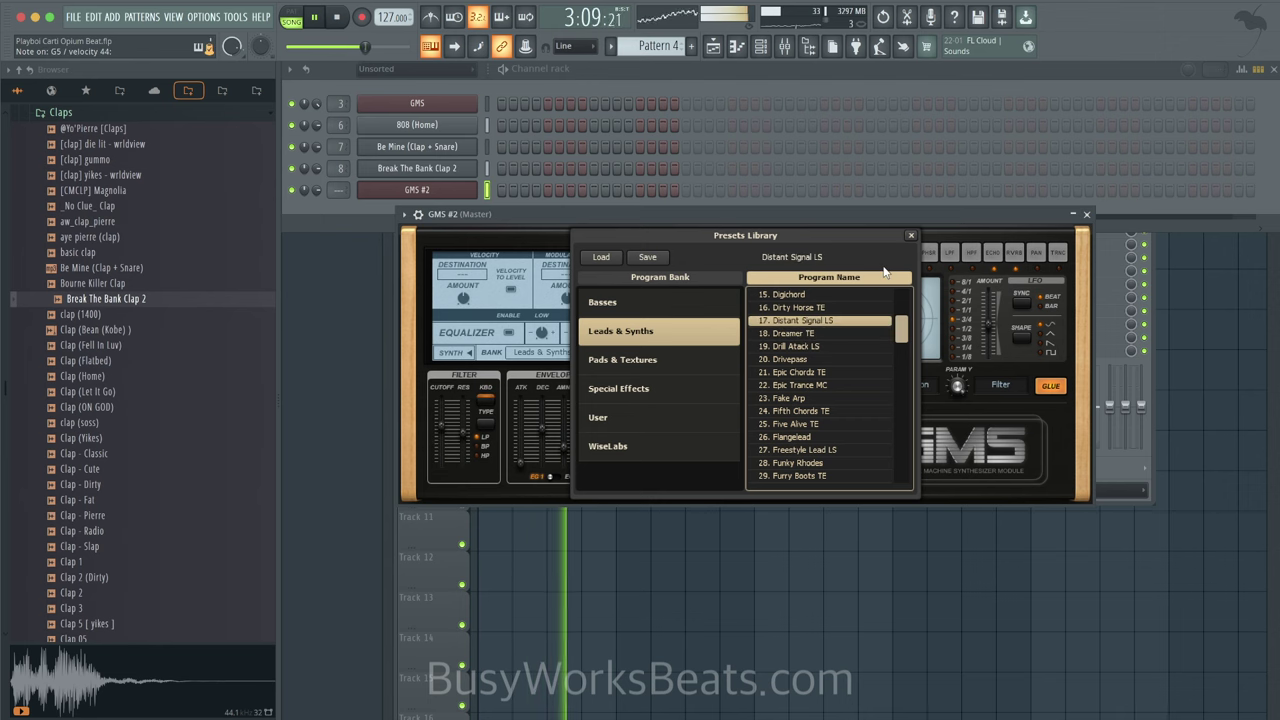
left_click(910, 236)
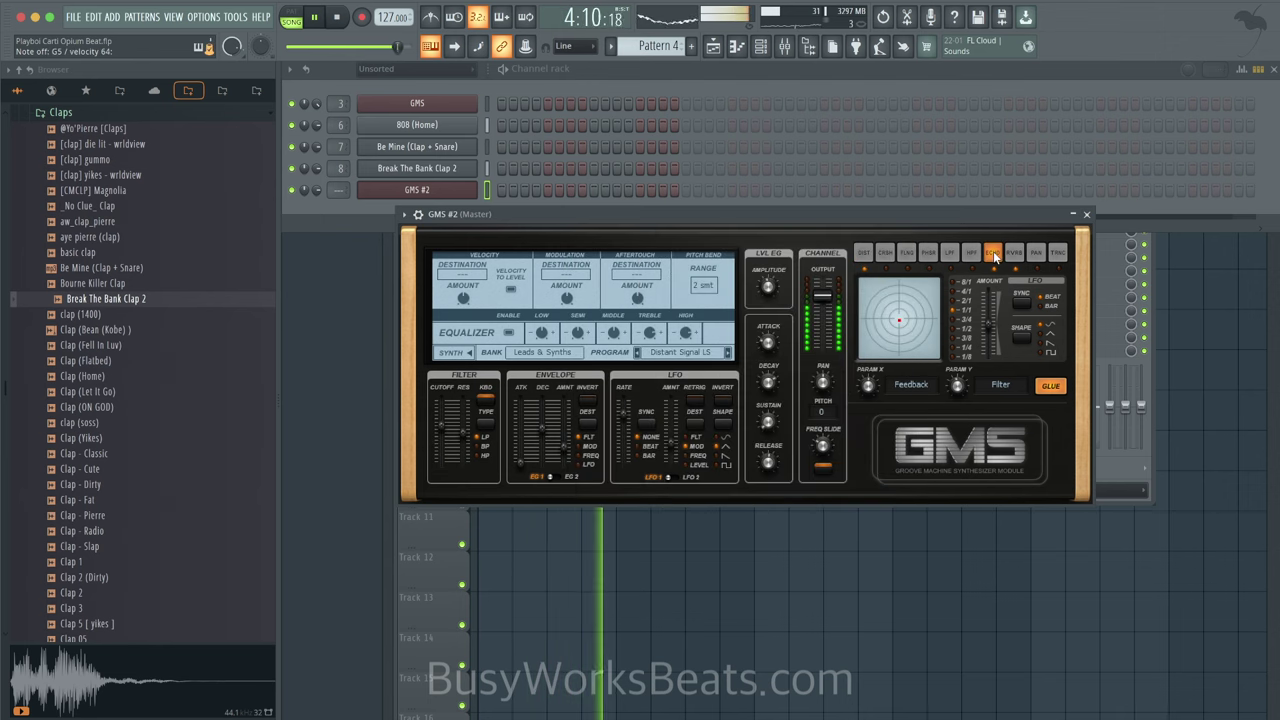
left_click(1051, 386)
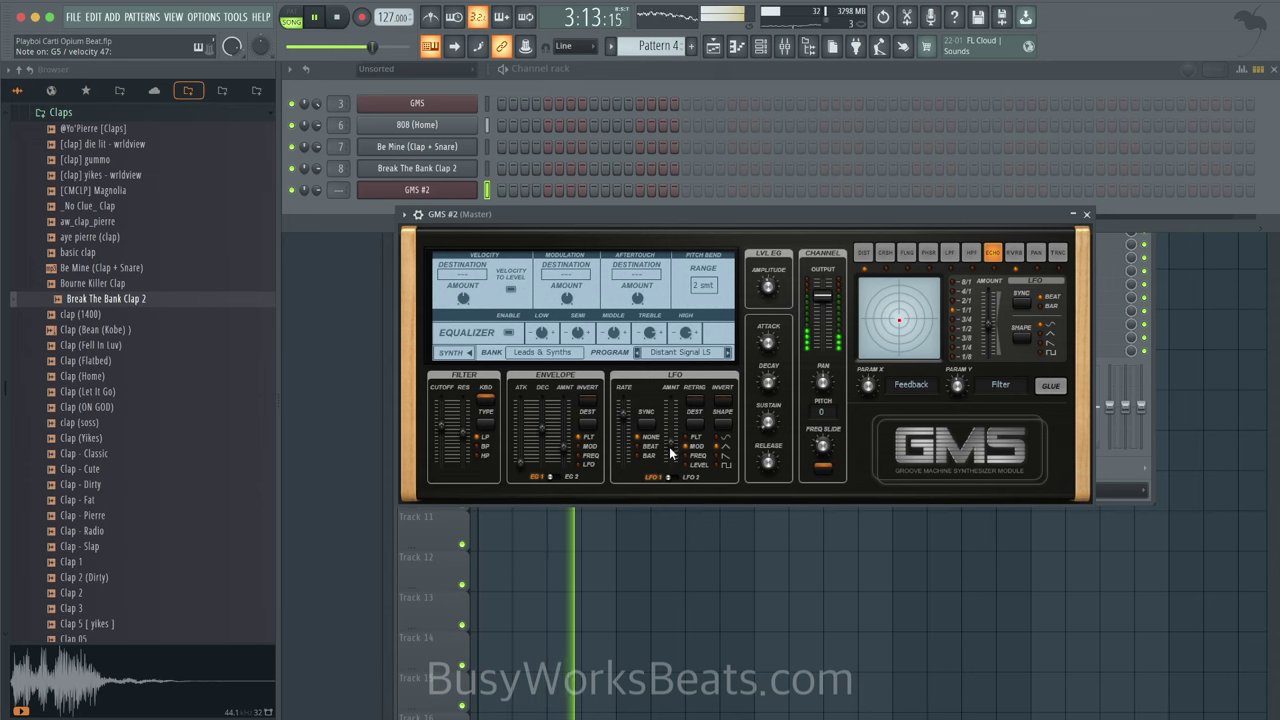
Step: Switch GMS #2 to the Drivepass preset, close the synth and stop playback
left_click(728, 352)
left_click(728, 353)
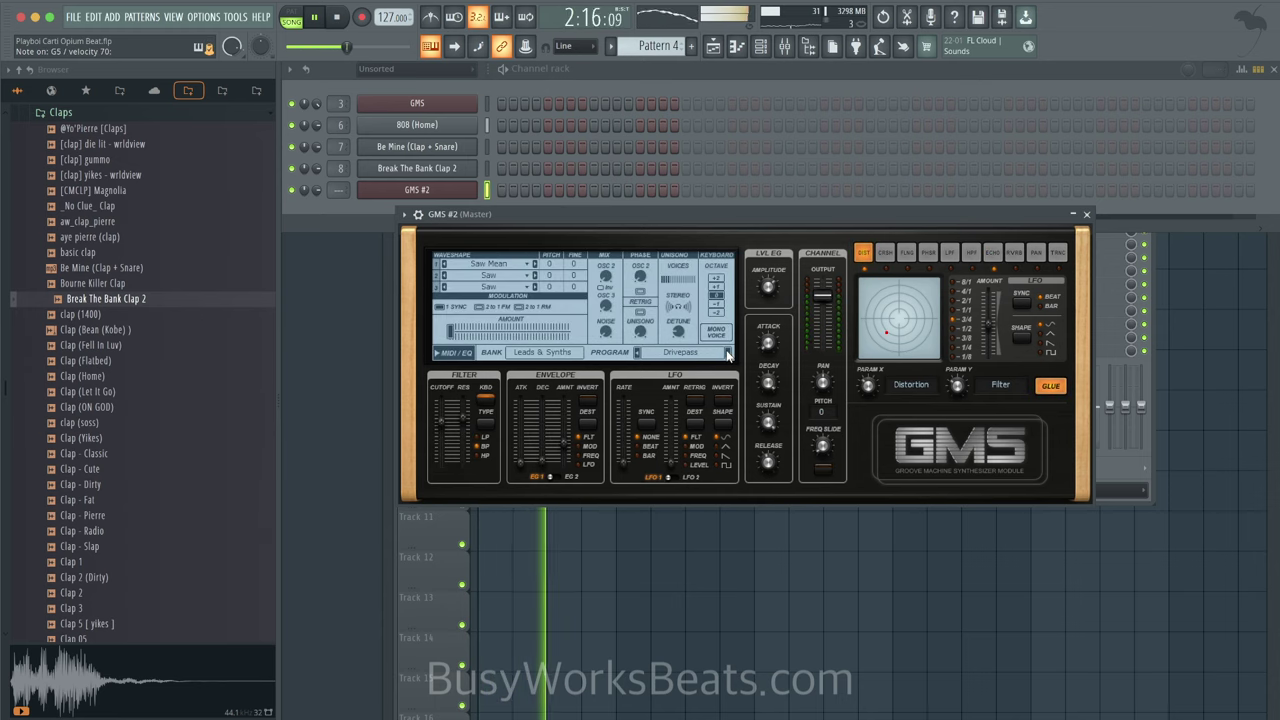
left_click(728, 353)
left_click(637, 353)
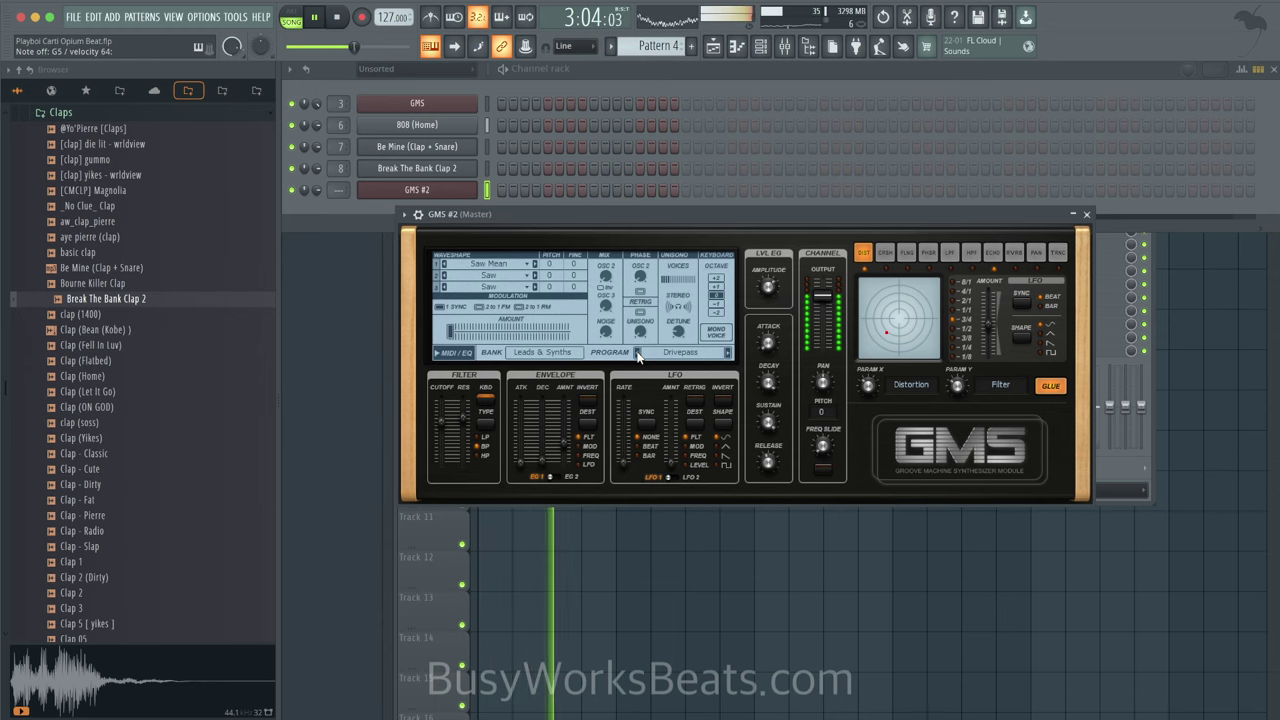
left_click(1086, 214)
key("space")
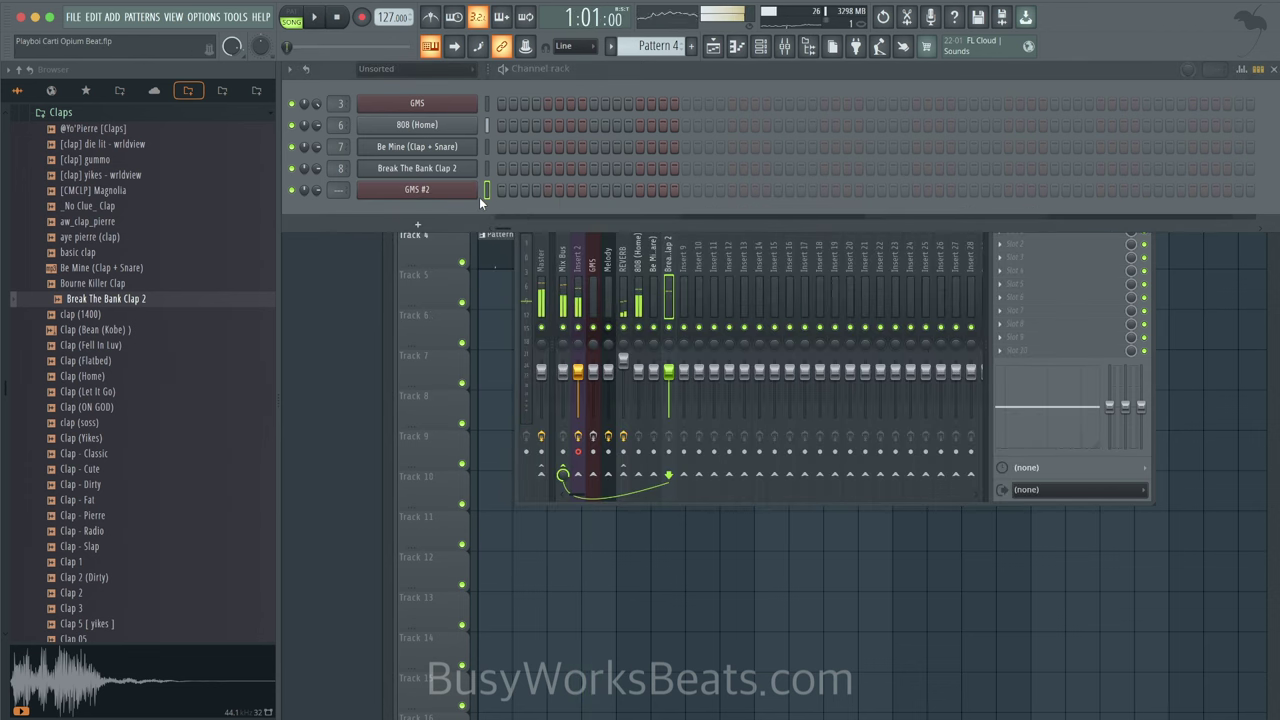
Step: Route GMS #2 to mixer track 9 and place a Pattern 4 clip at bar 1 of Track 5
key("ctrl+l")
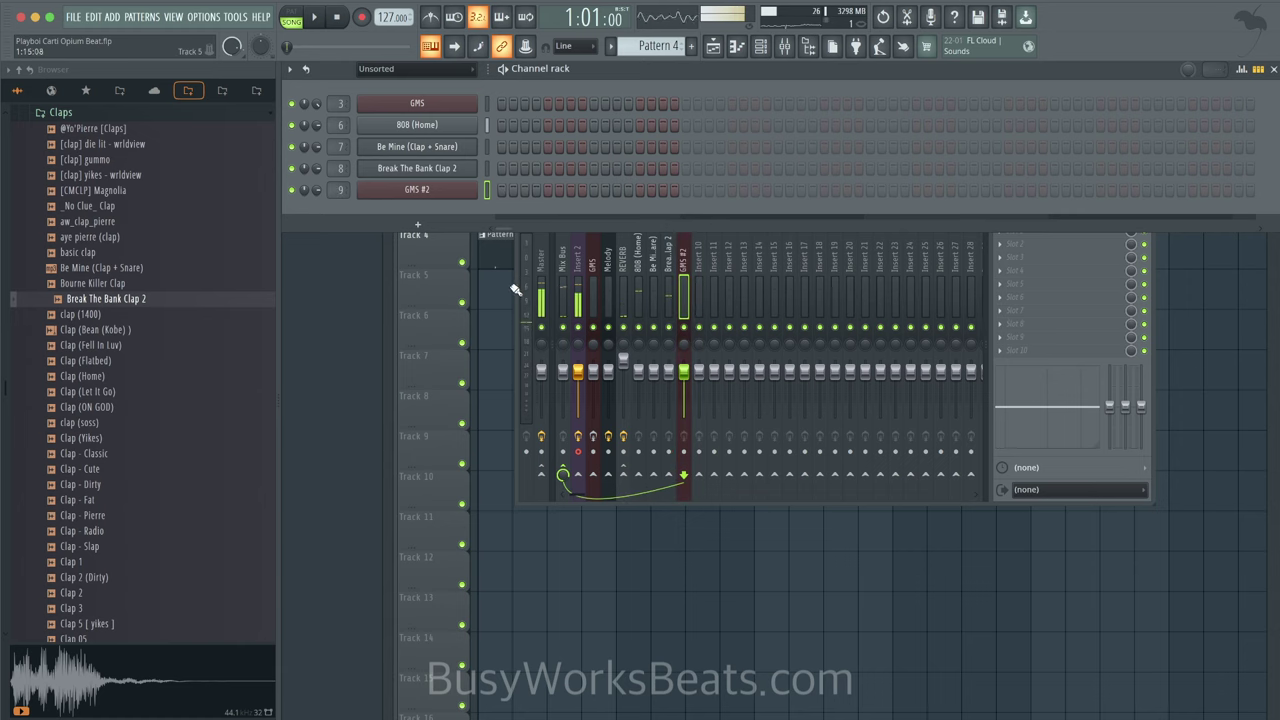
right_click(501, 328)
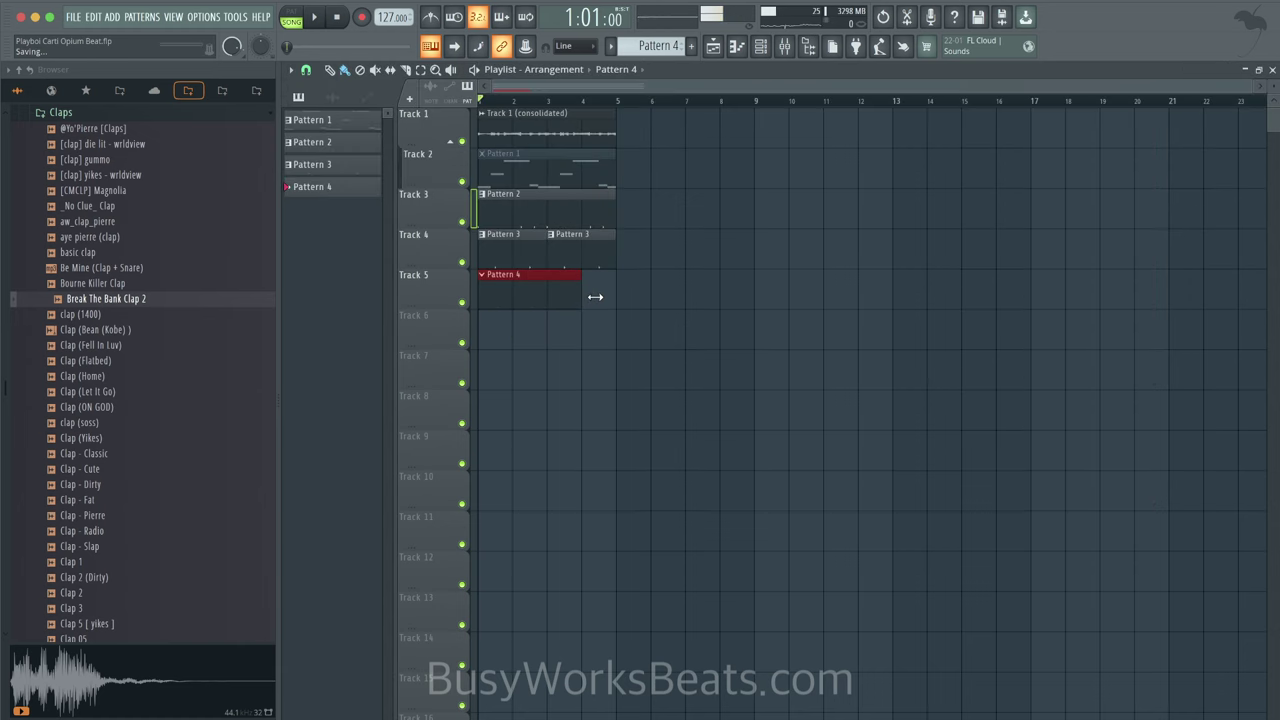
left_click(759, 50)
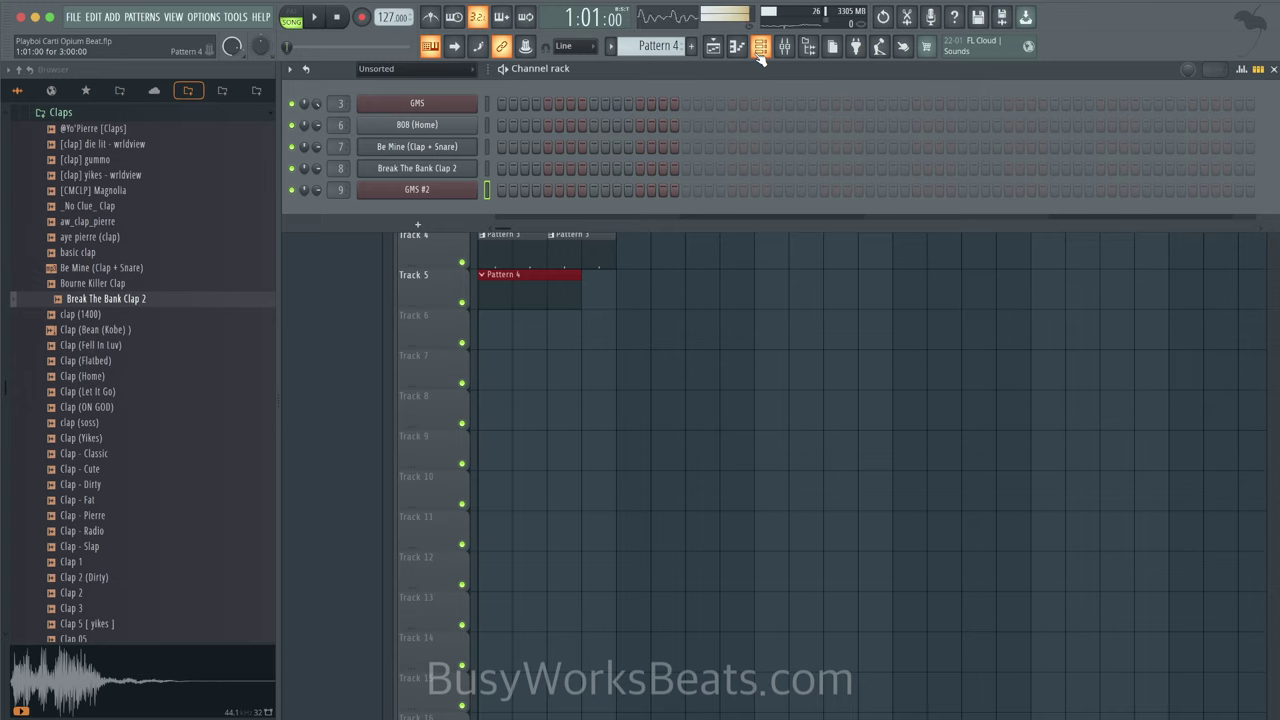
right_click(465, 188)
left_click(493, 188)
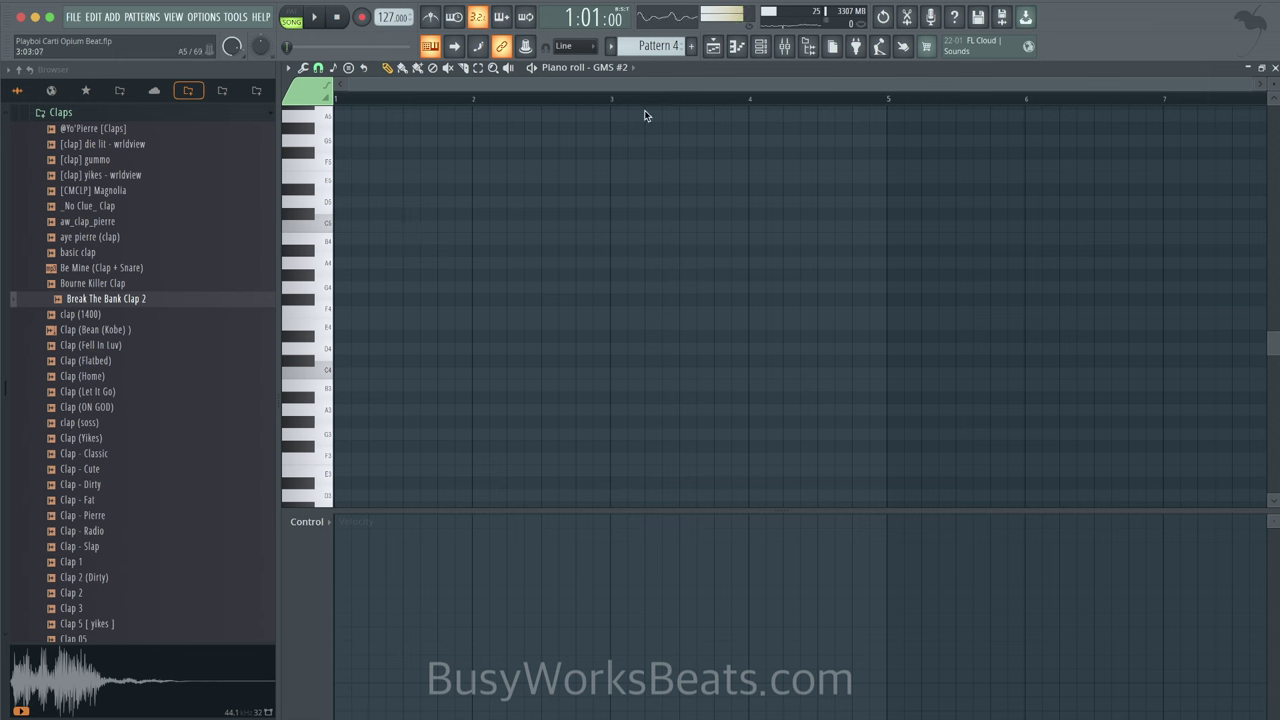
left_click(713, 50)
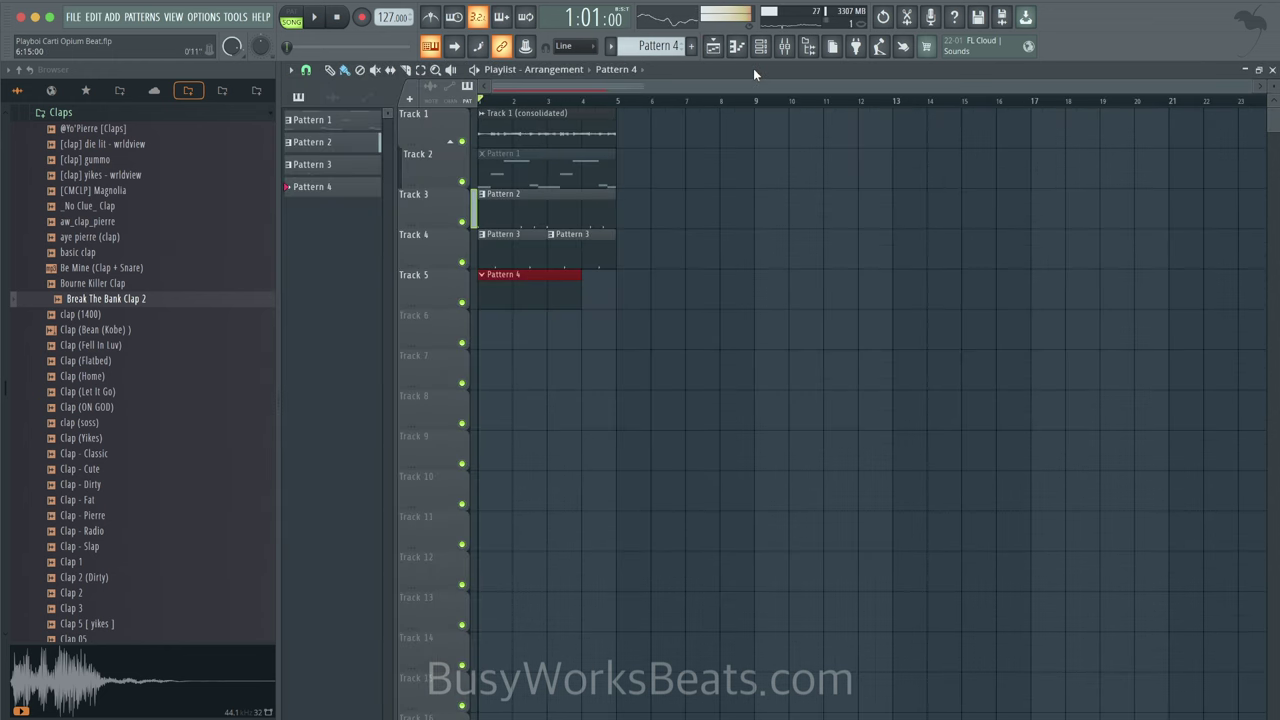
key("space")
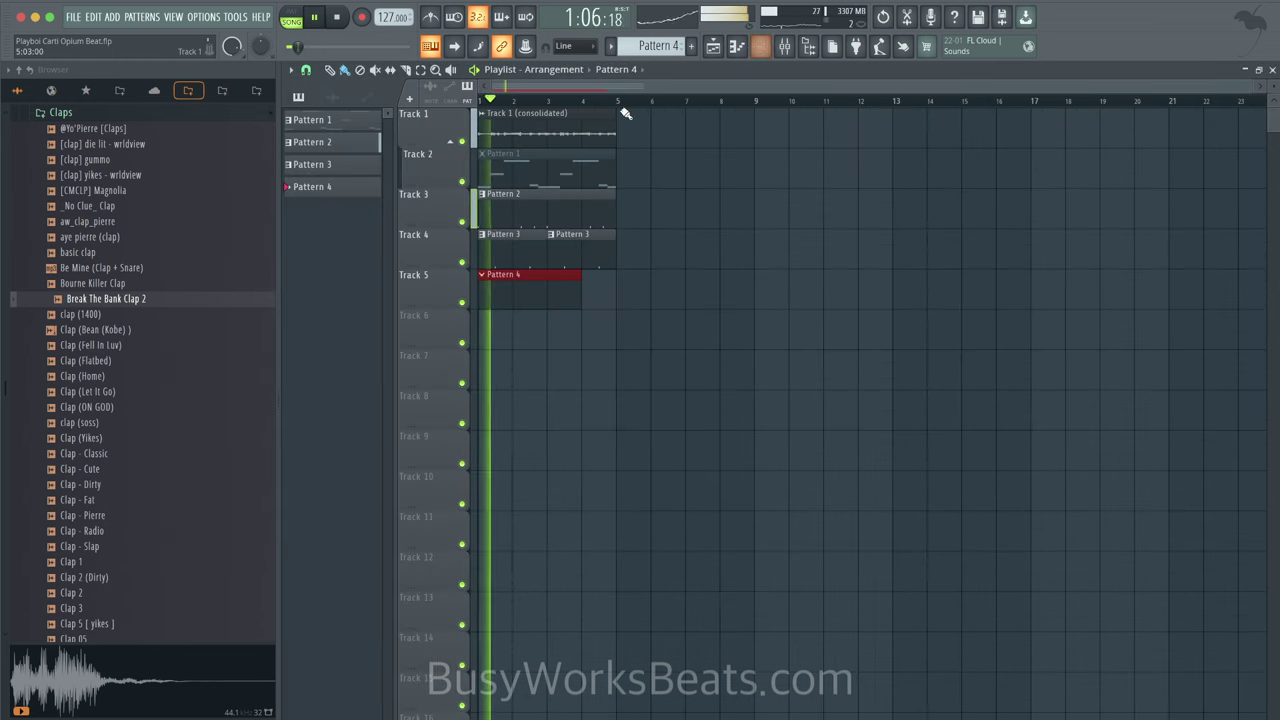
key("space")
Step: Open the Track 1 (consolidated) sample in a new Fruity Slicer channel and slice it into 1/2 beat sections
double_click(540, 122)
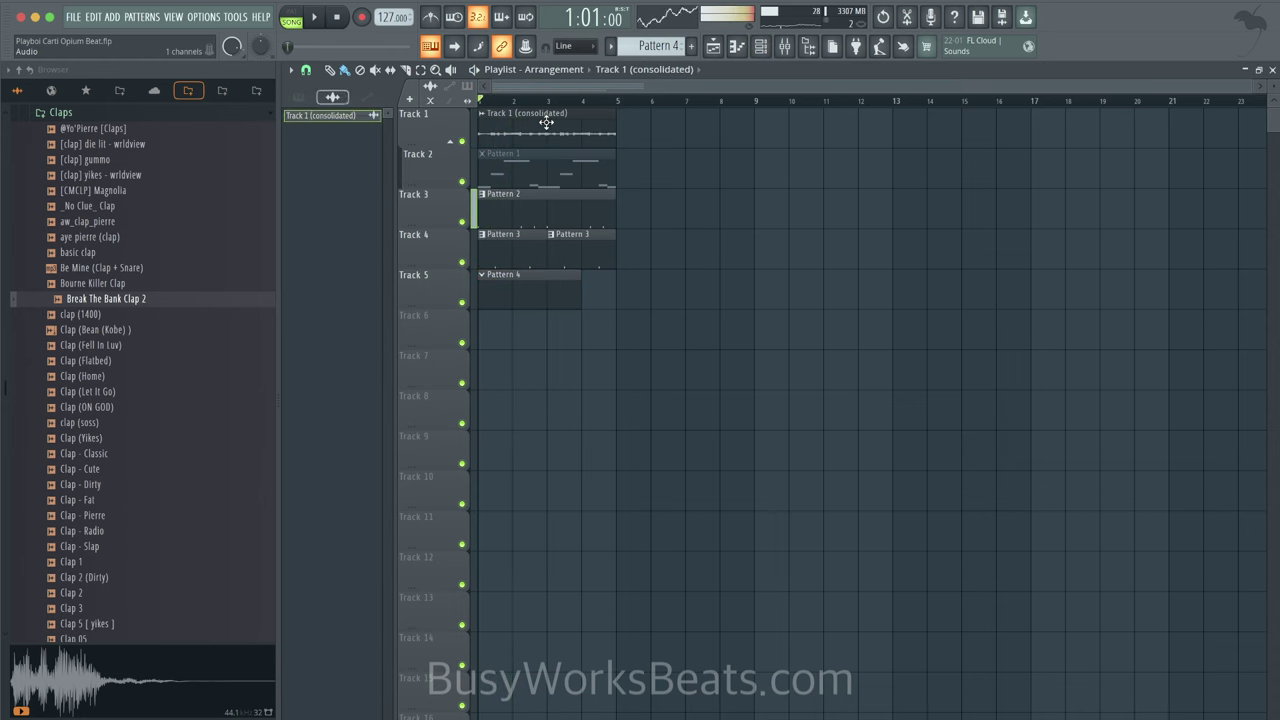
right_click(524, 578)
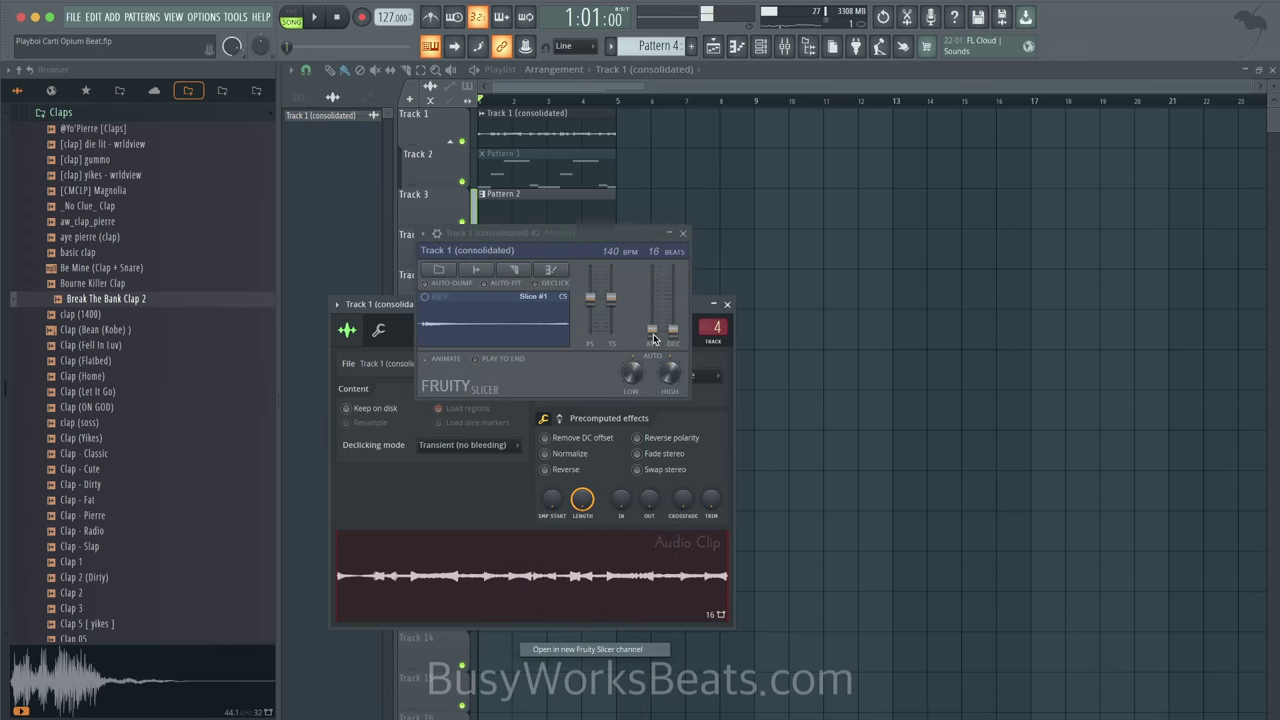
left_click(537, 276)
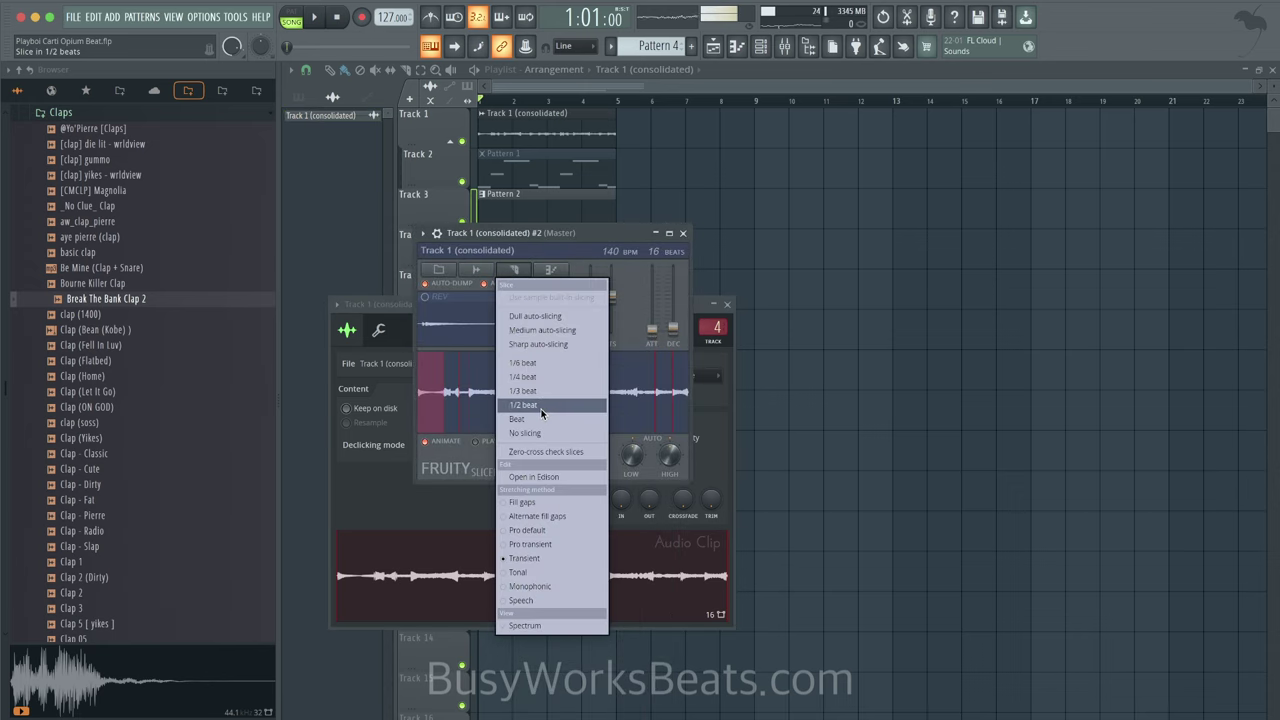
left_click(545, 410)
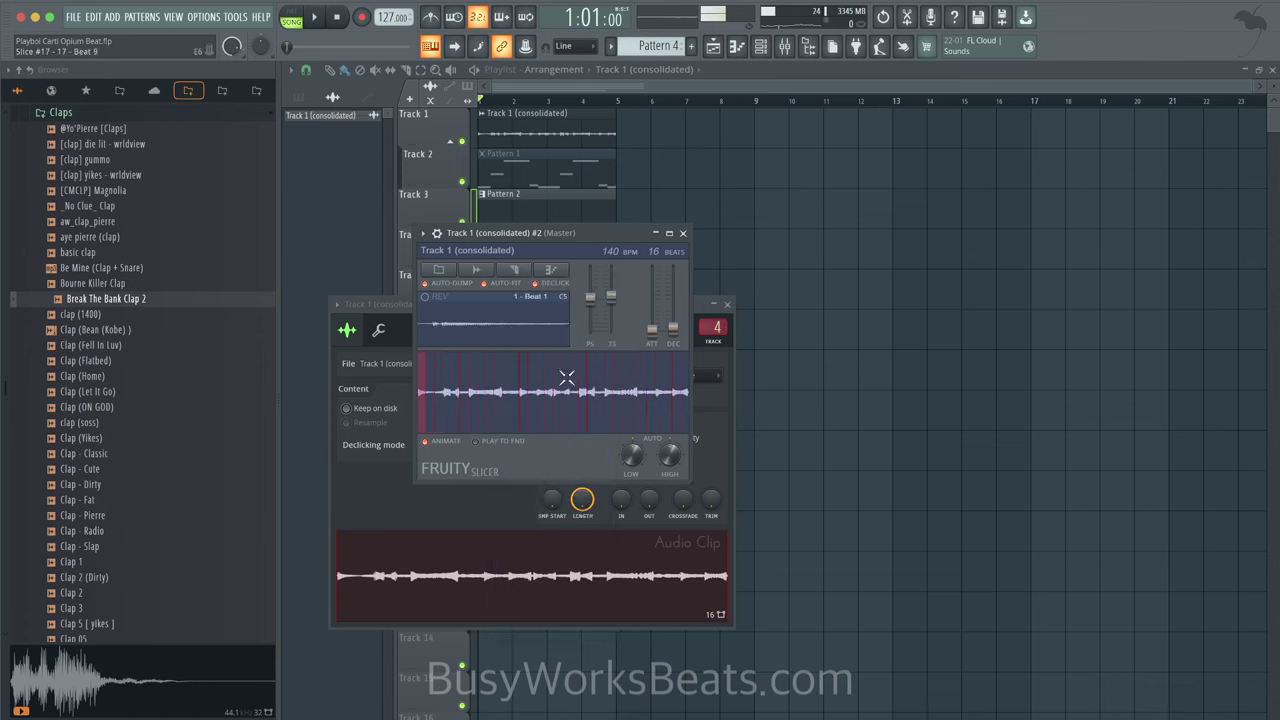
Step: Close Fruity Slicer, route its channel to mixer track 10 and return to the playlist
left_click(683, 232)
left_click(760, 46)
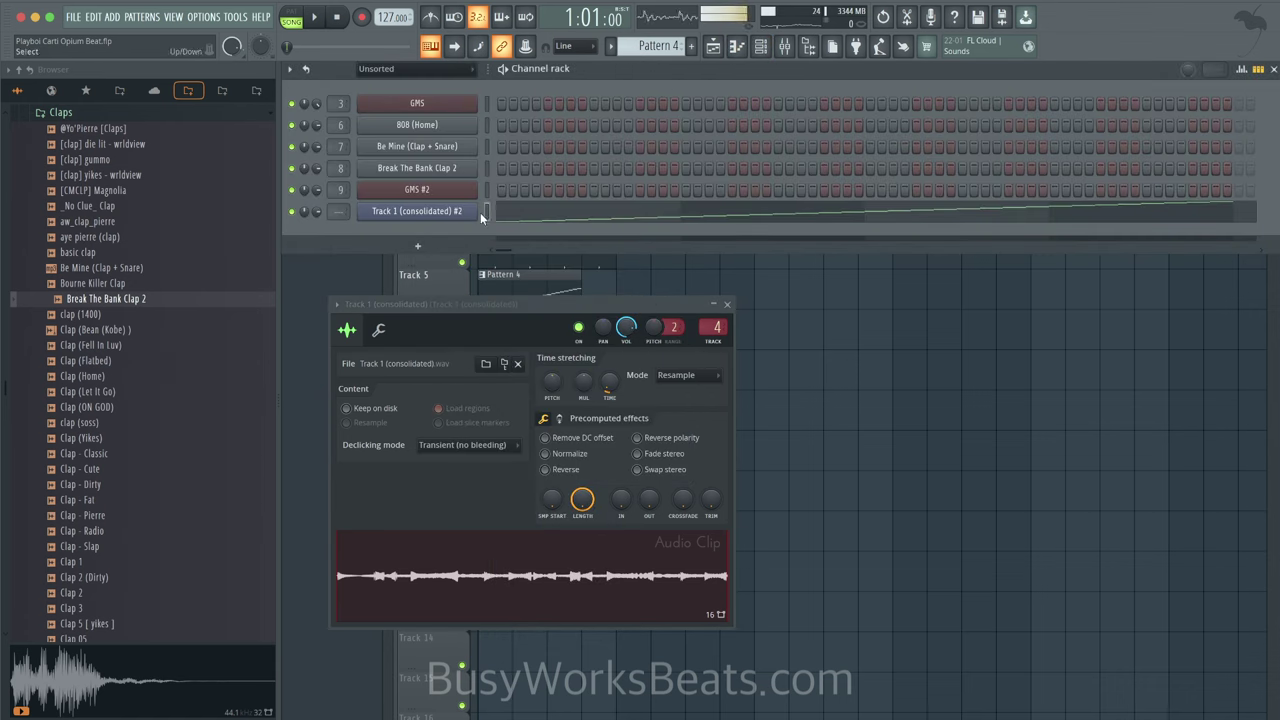
key("ctrl+l")
key("F5")
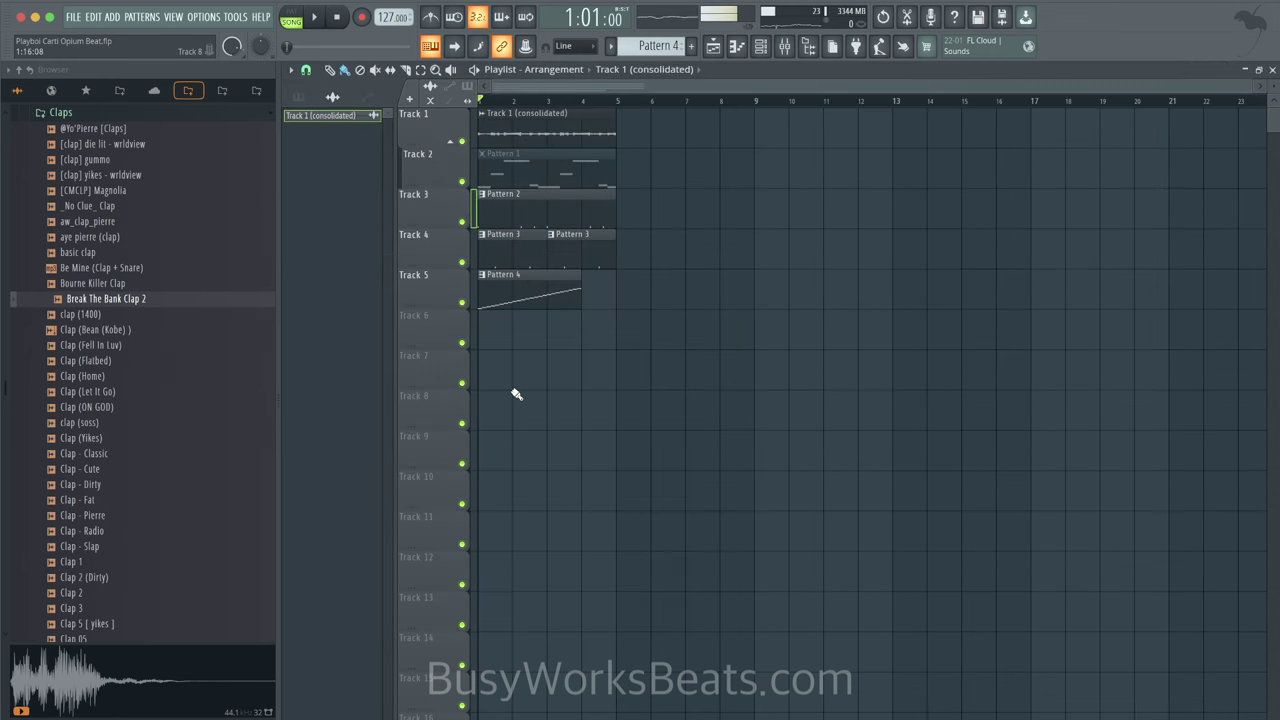
Step: Try playing the sliced Pattern 4 in place of the Track 1 audio clip, and undo the clip's deletion
key("space")
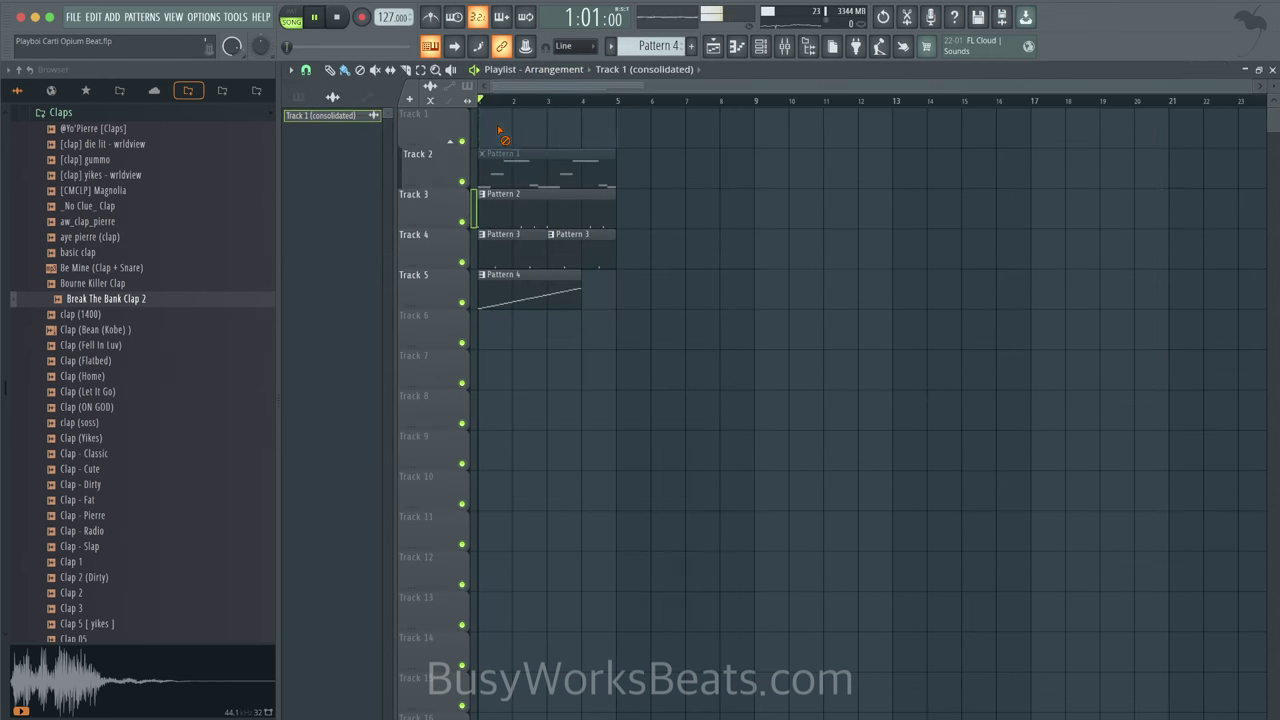
left_click(760, 48)
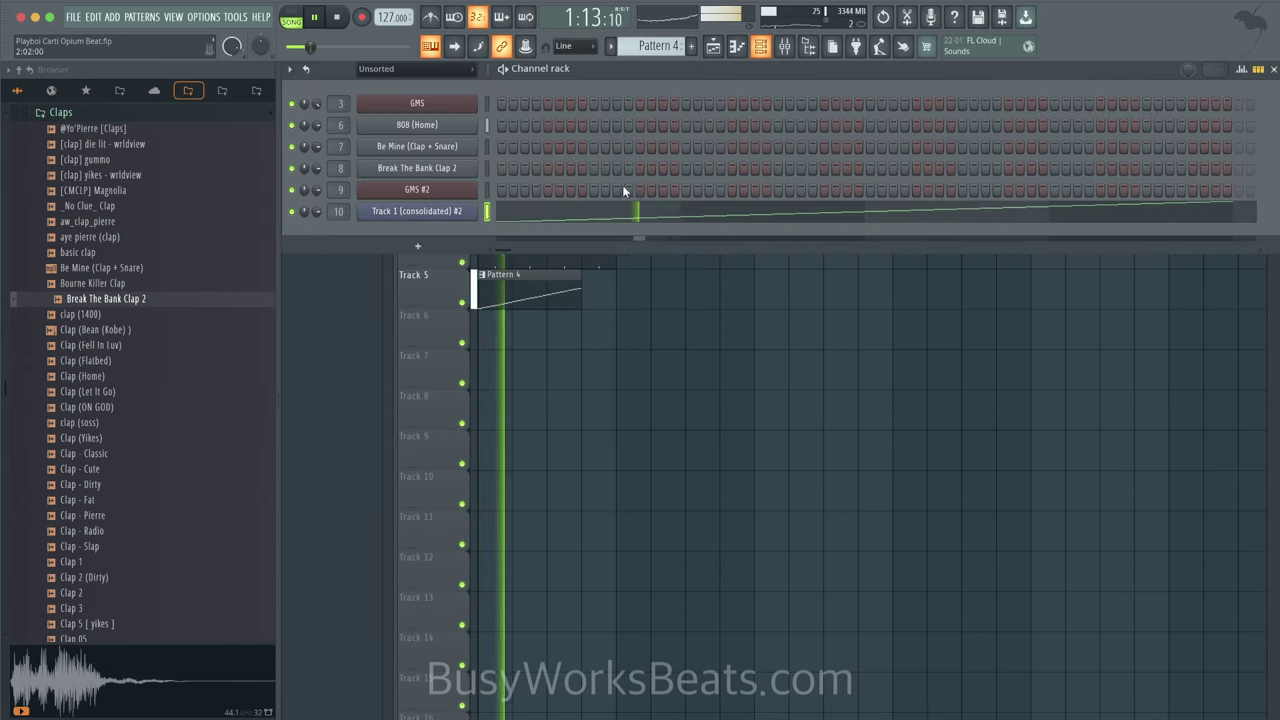
left_click(566, 213)
scroll(550, 218, "up", 8)
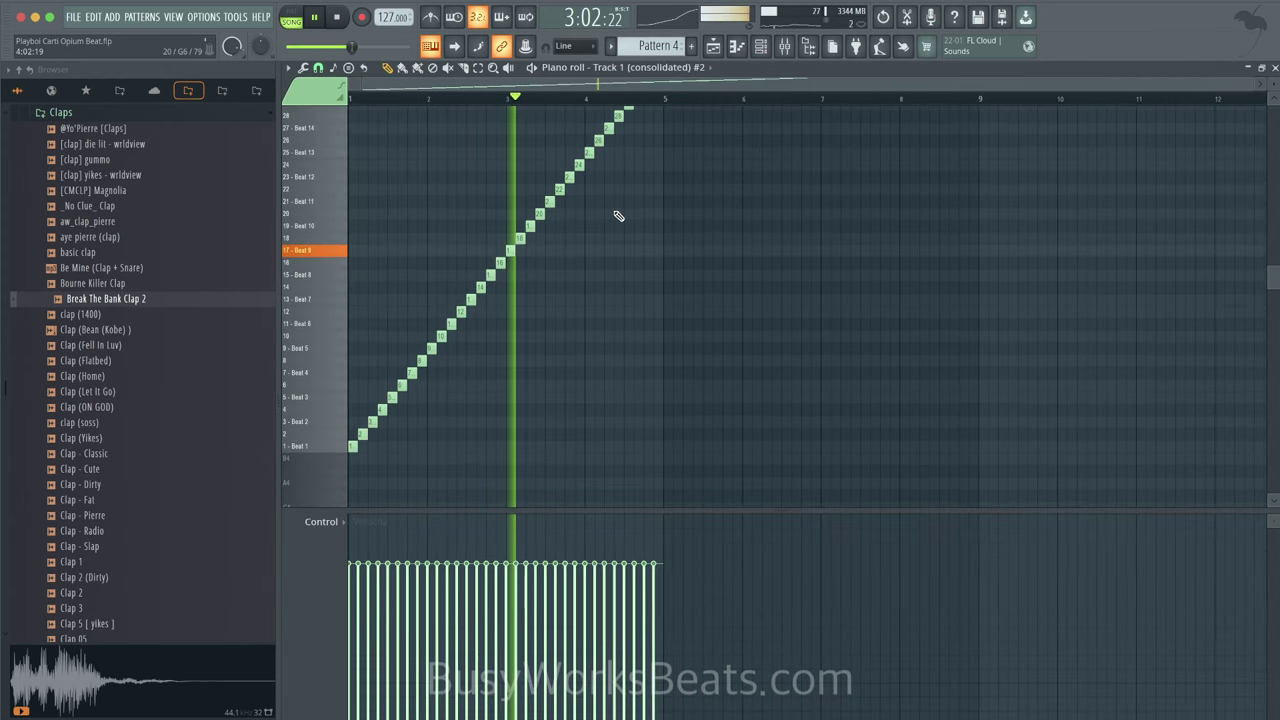
left_click(714, 47)
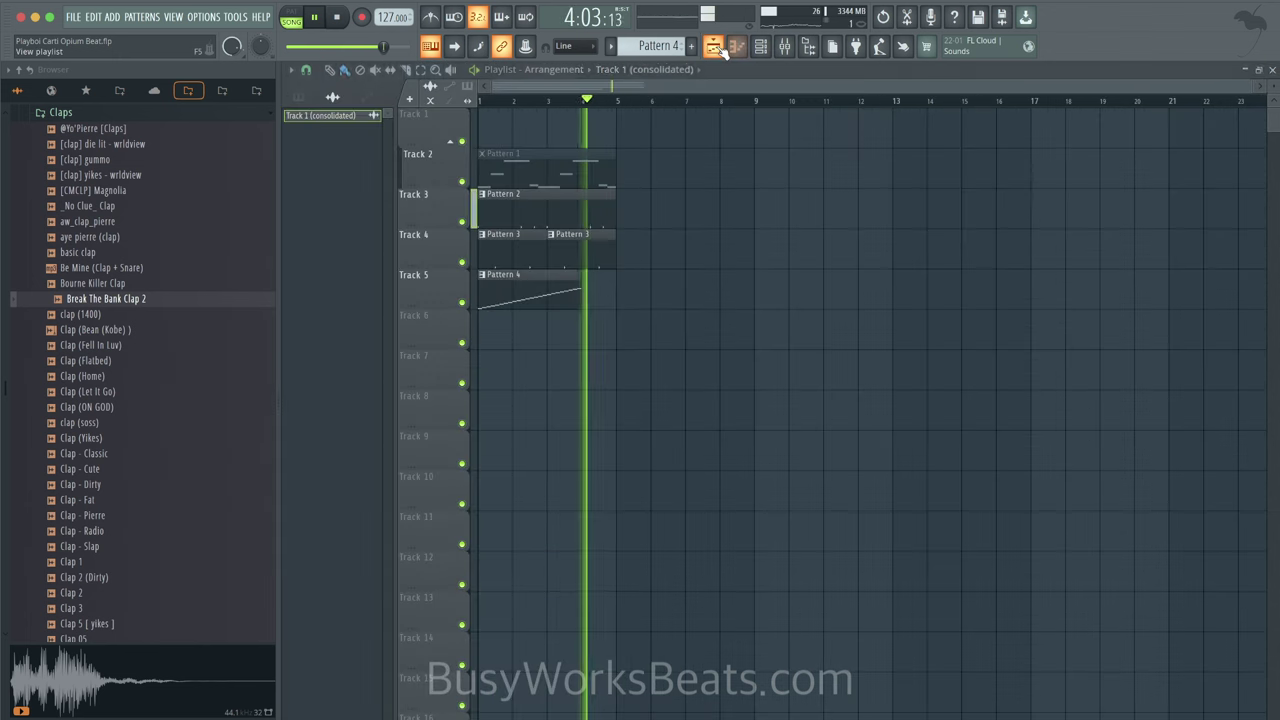
key("space")
key("space")
key("space")
key("ctrl+z")
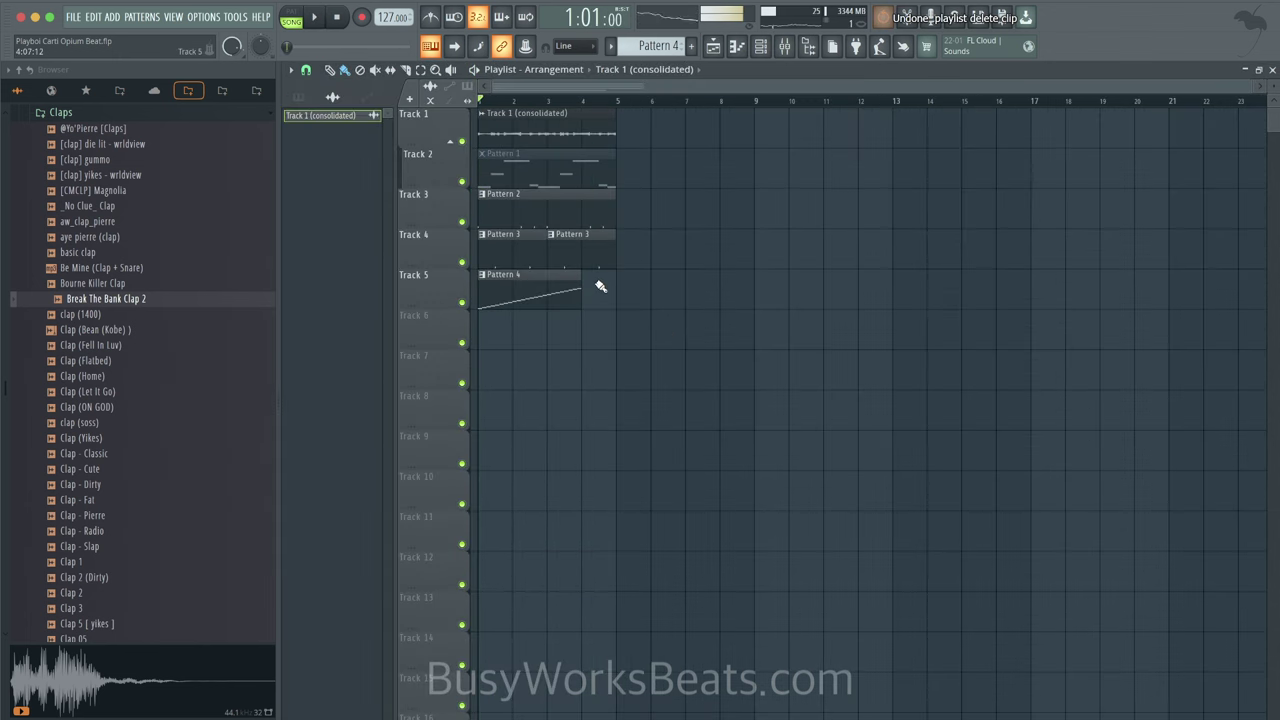
Step: Delete the Pattern 4 clip from Track 5 and consolidate Track 1 into a new audio clip
right_click(558, 301)
right_click(446, 131)
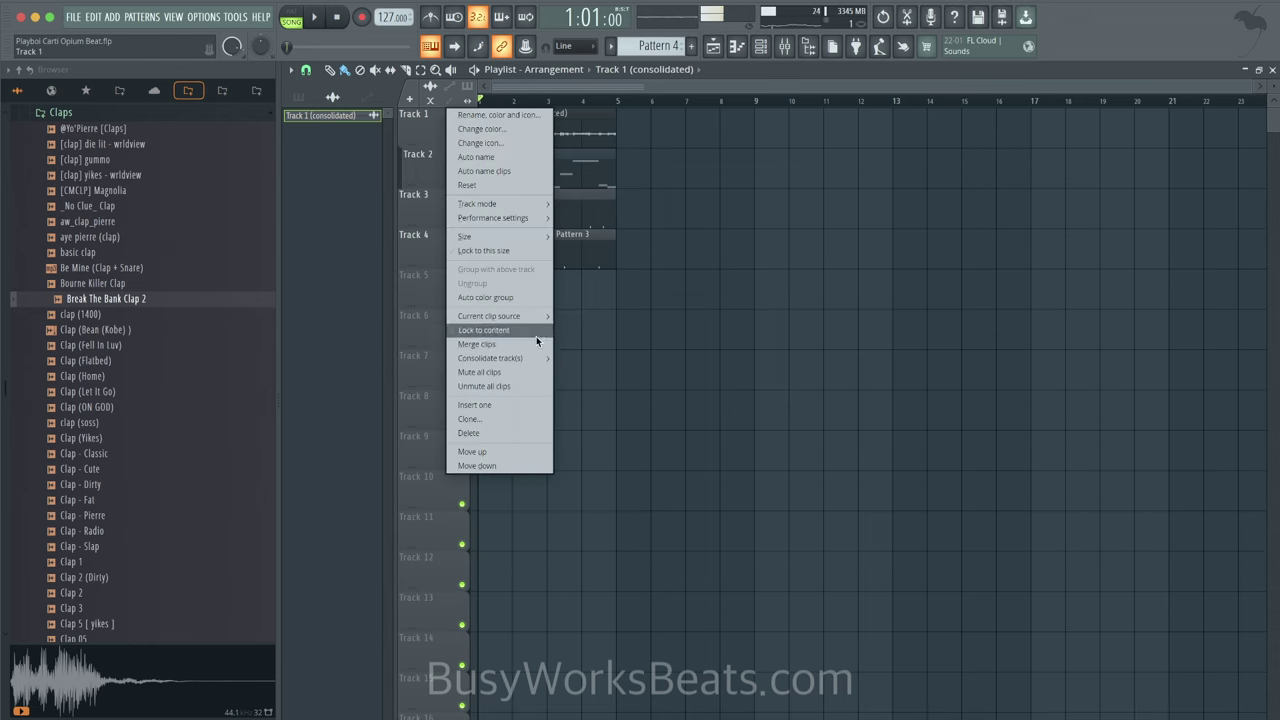
mouse_move(530, 358)
left_click(598, 371)
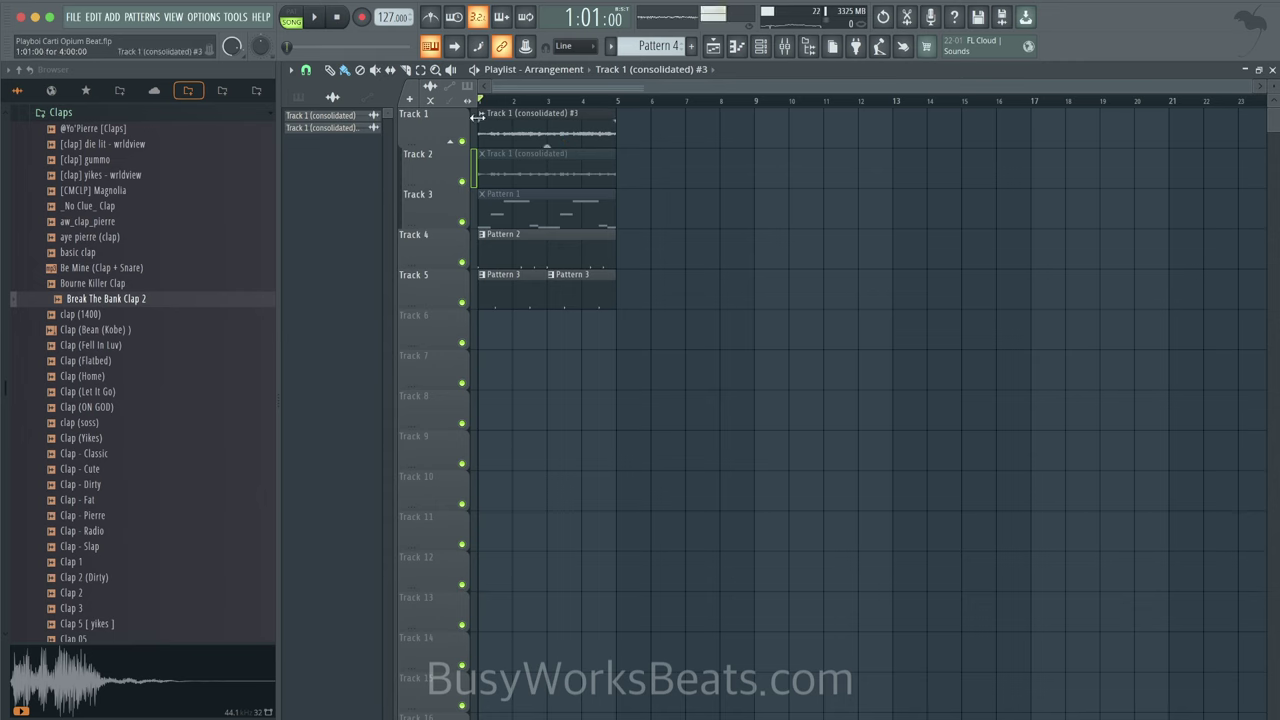
Step: Load the Track 1 (consolidated) #3 clip's sample into a new Fruity Slicer channel and slice it into 1/2 beat sections
double_click(511, 126)
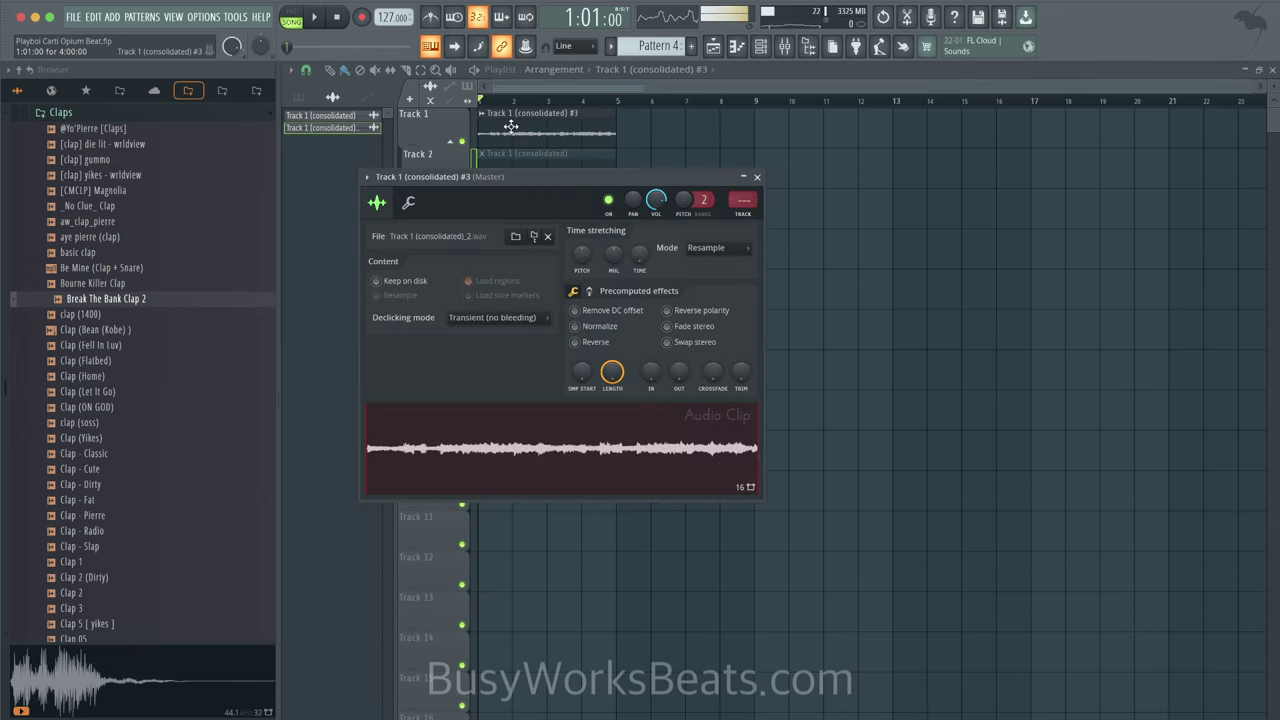
right_click(615, 456)
left_click(674, 595)
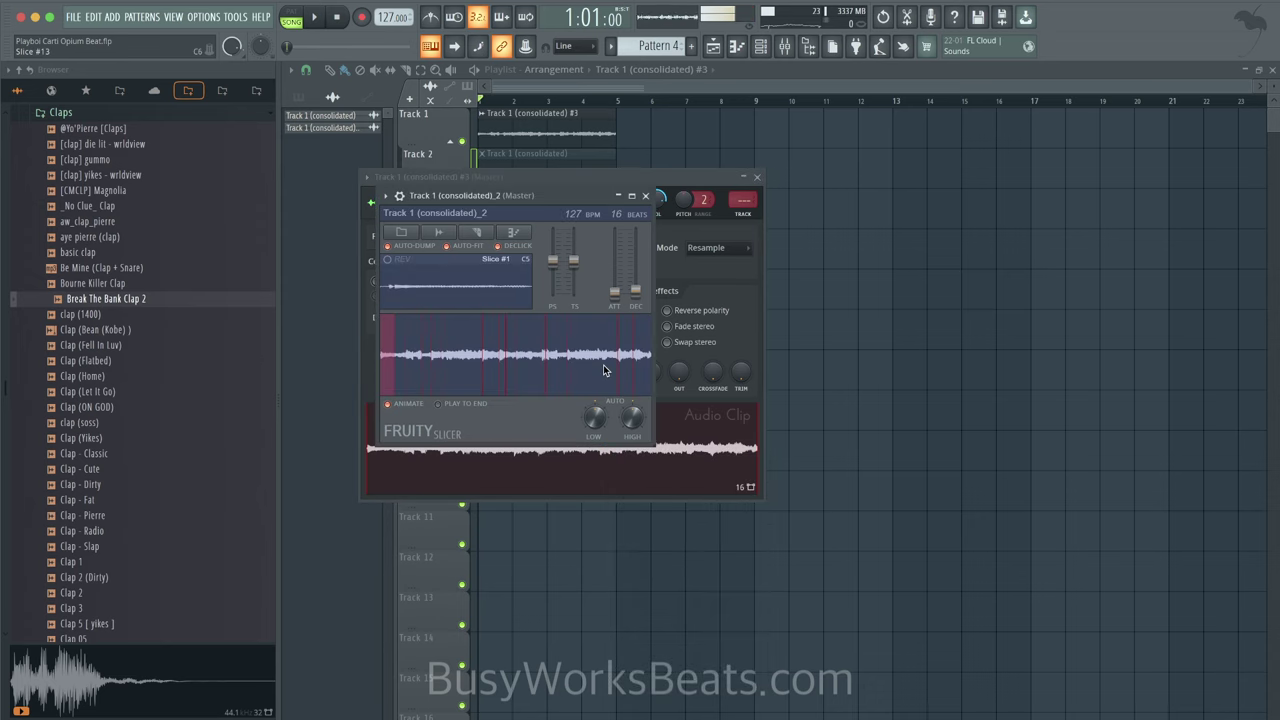
left_click(476, 233)
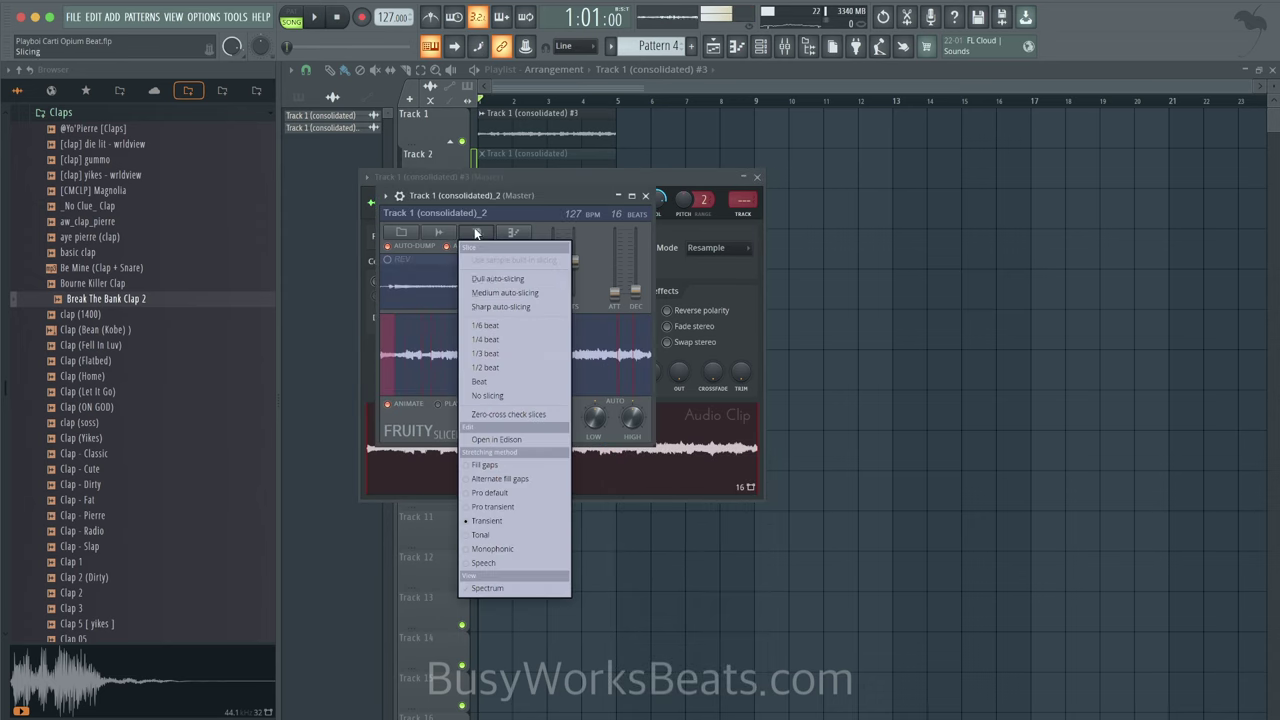
left_click(505, 368)
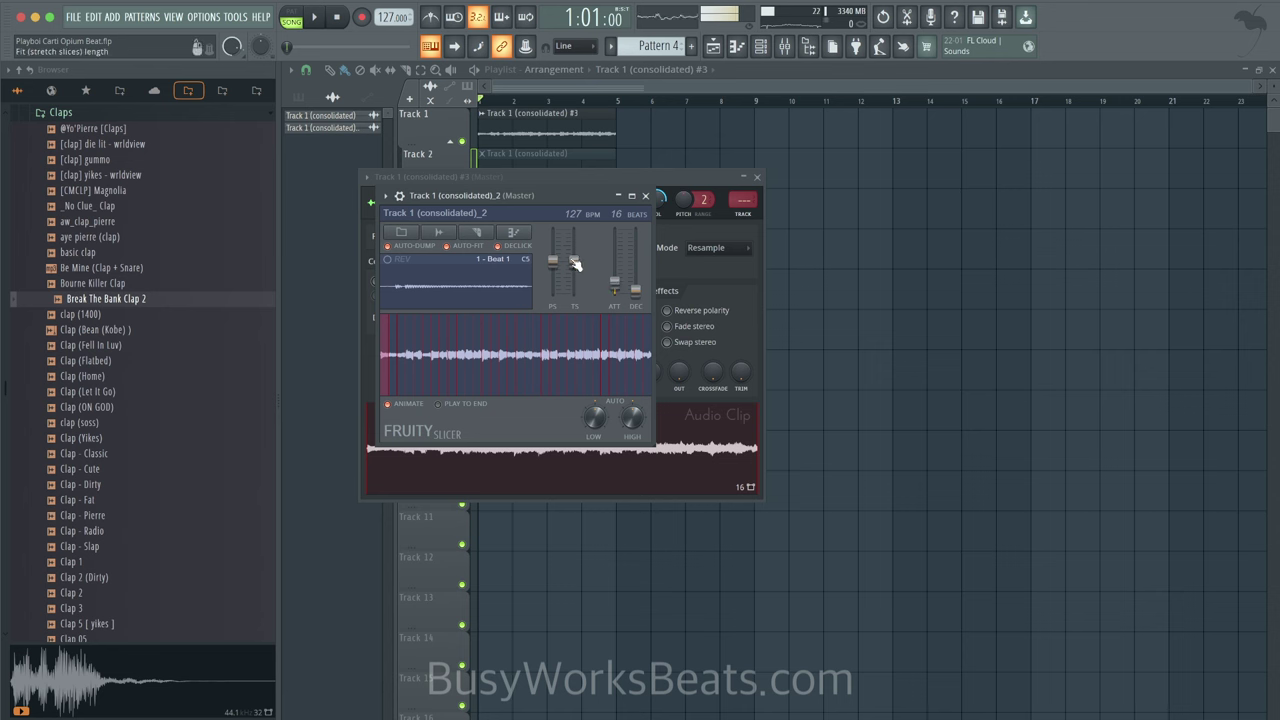
Step: Route the Track 1 (consolidated)_2 slicer channel to mixer track 10 and delete the older Track 1 (consolidated) #2 channel
left_click(646, 196)
left_click(762, 47)
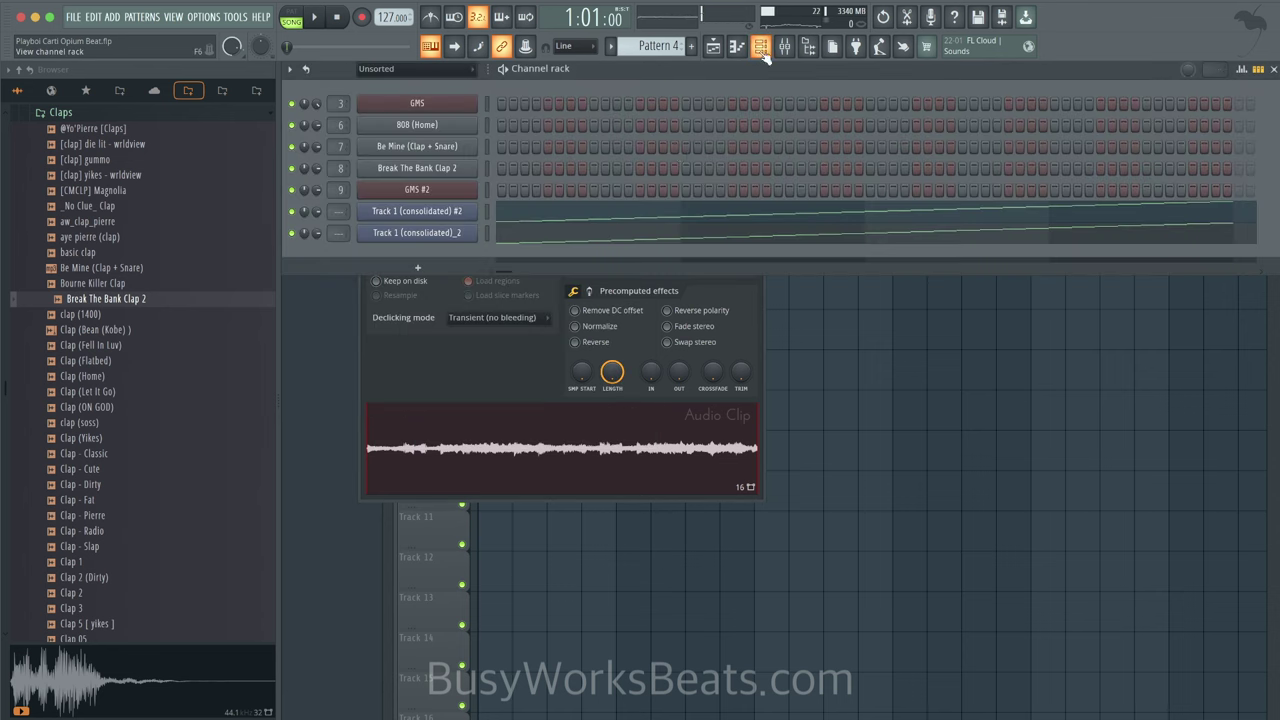
key("ctrl+l")
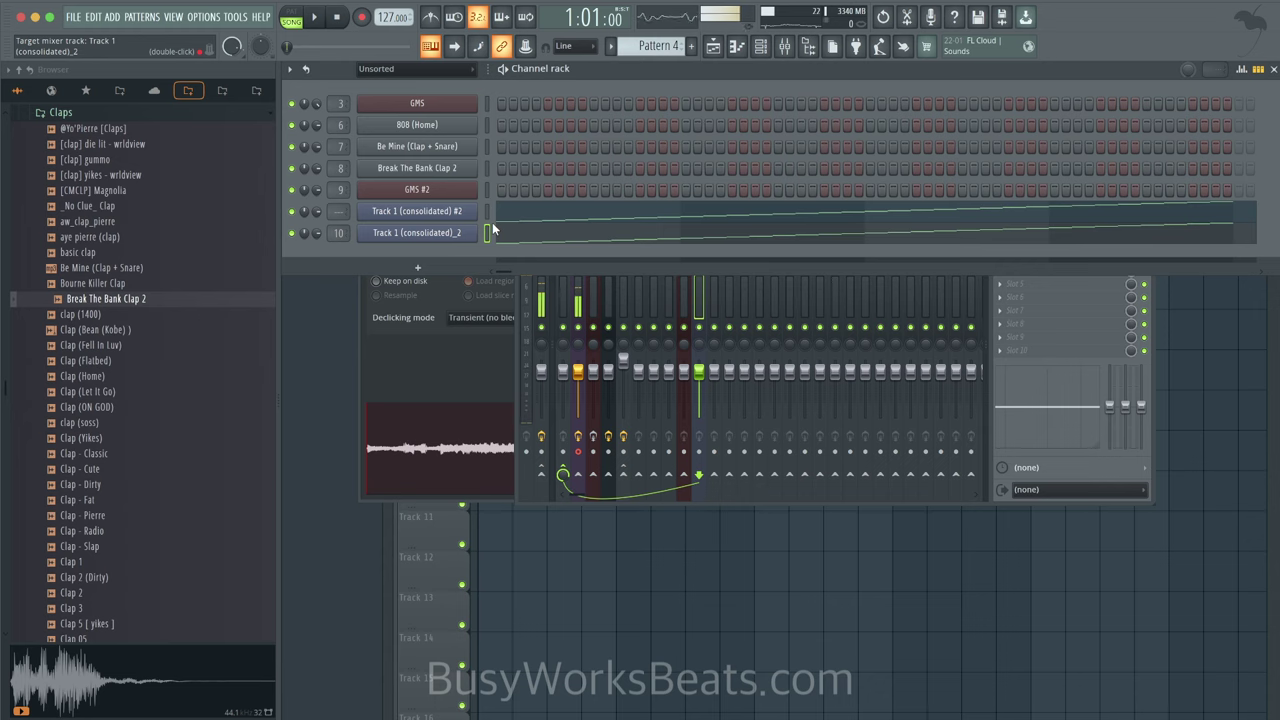
key("alt+Delete")
key("Return")
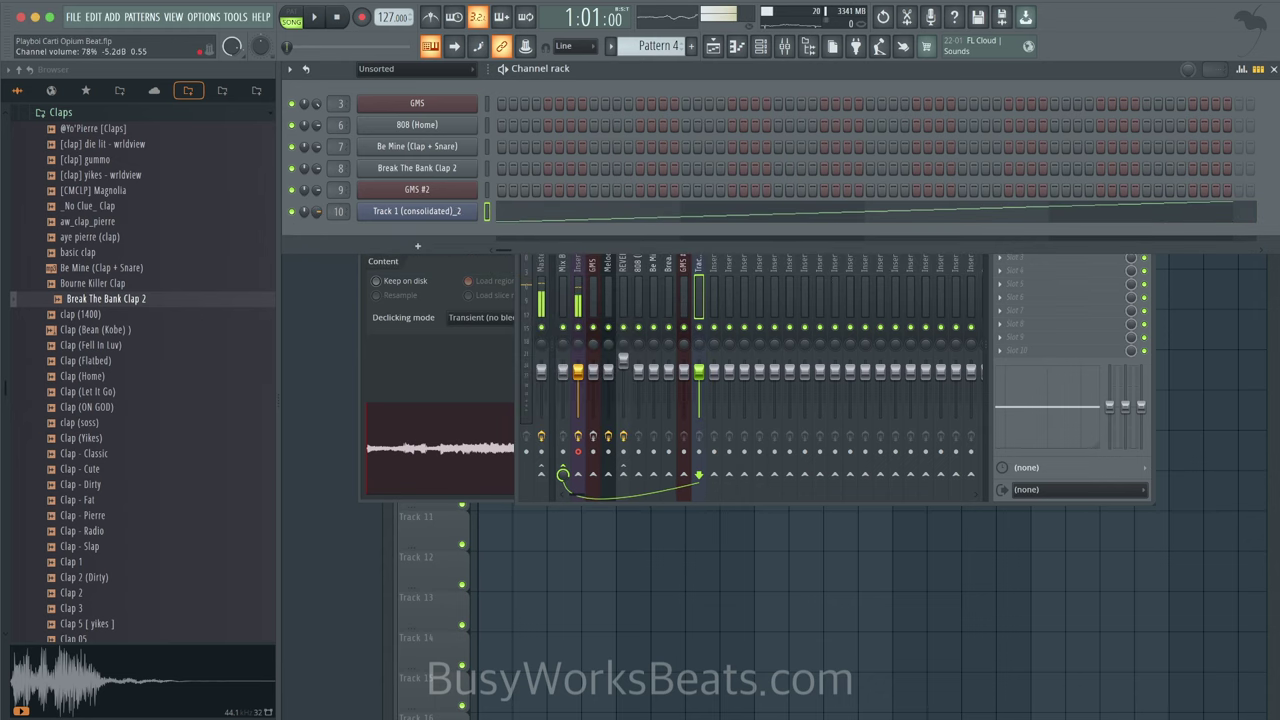
key("F12")
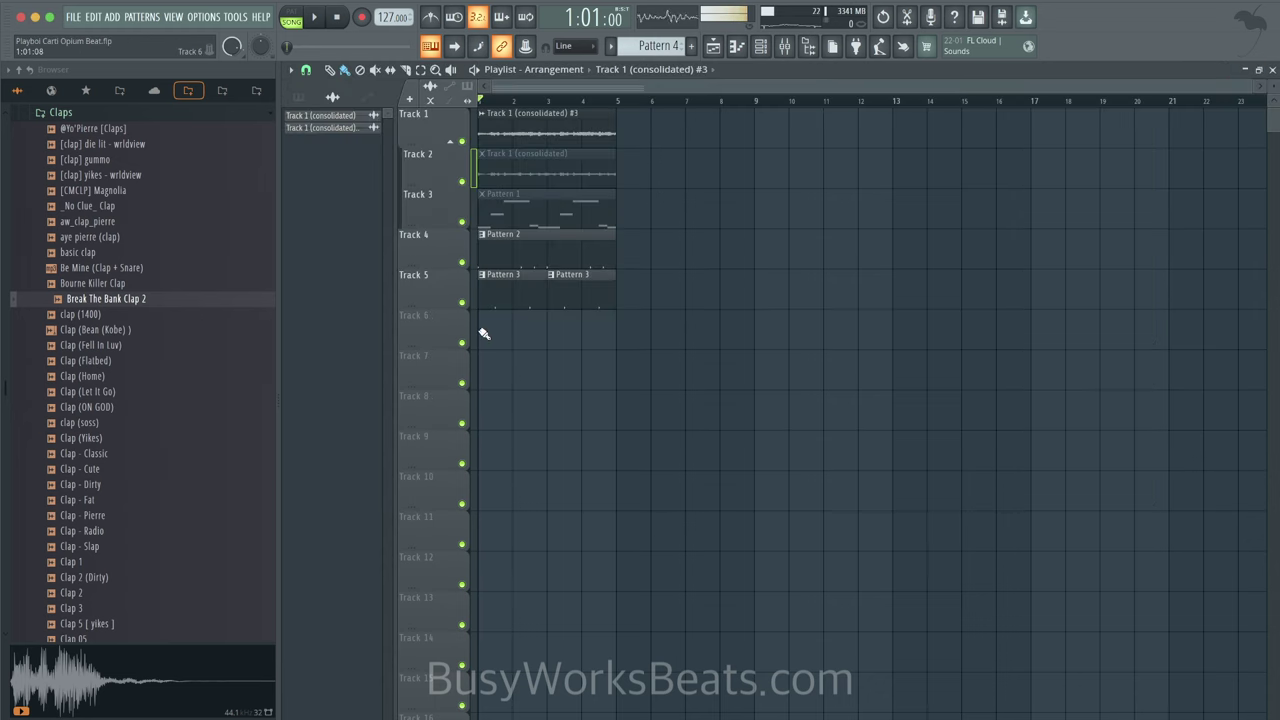
Step: Place Pattern 4 at bar 1 on Track 6 and mute the Track 1 (consolidated) #3 clip
left_click(333, 97)
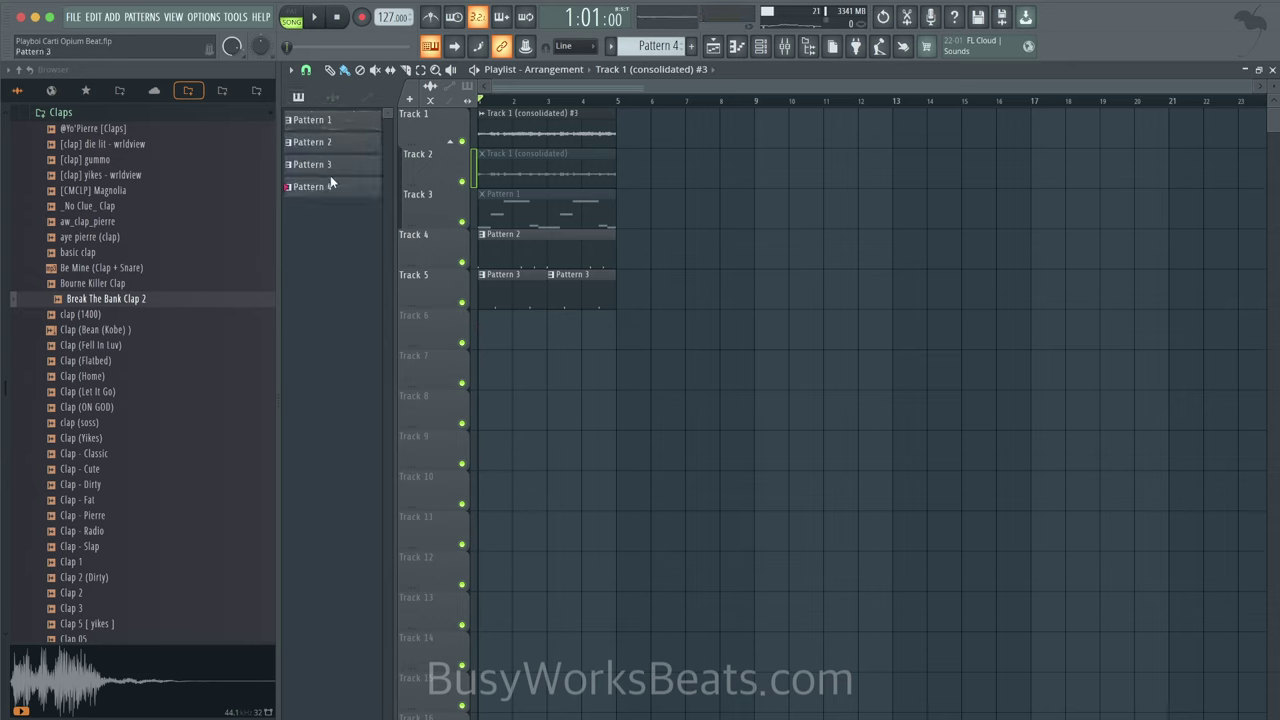
left_click_drag(339, 190, 486, 340)
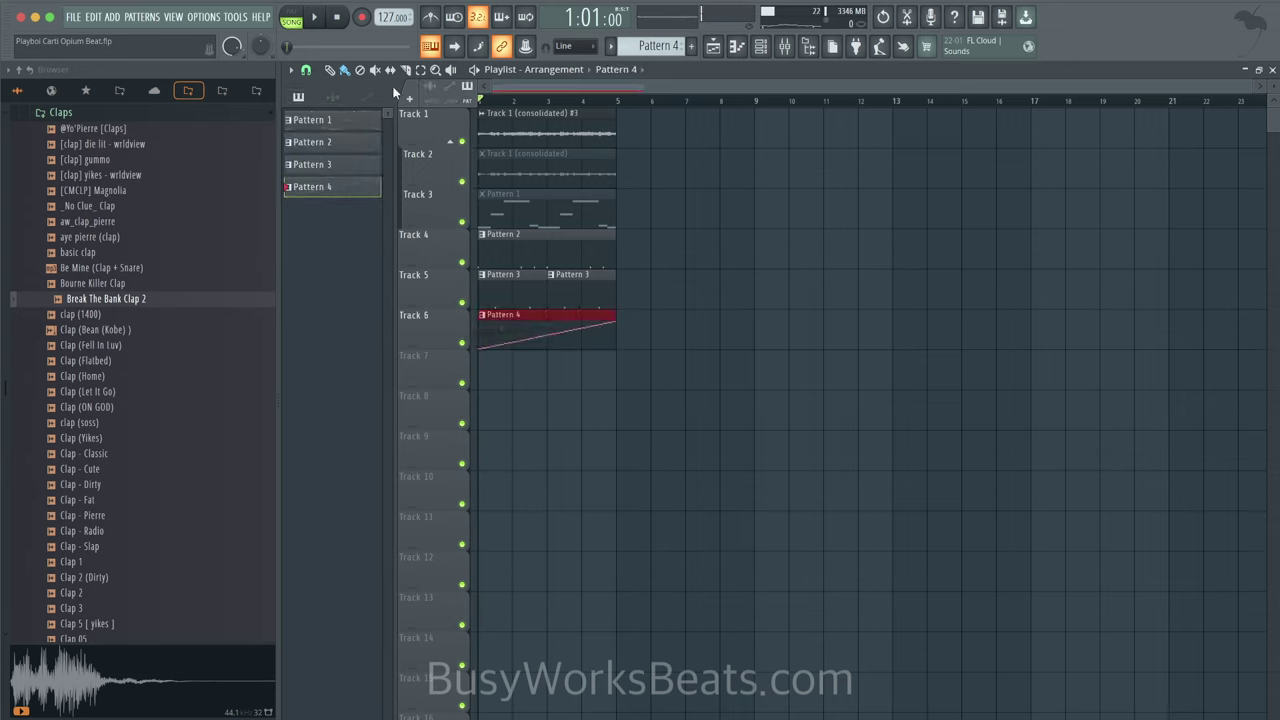
left_click(510, 130)
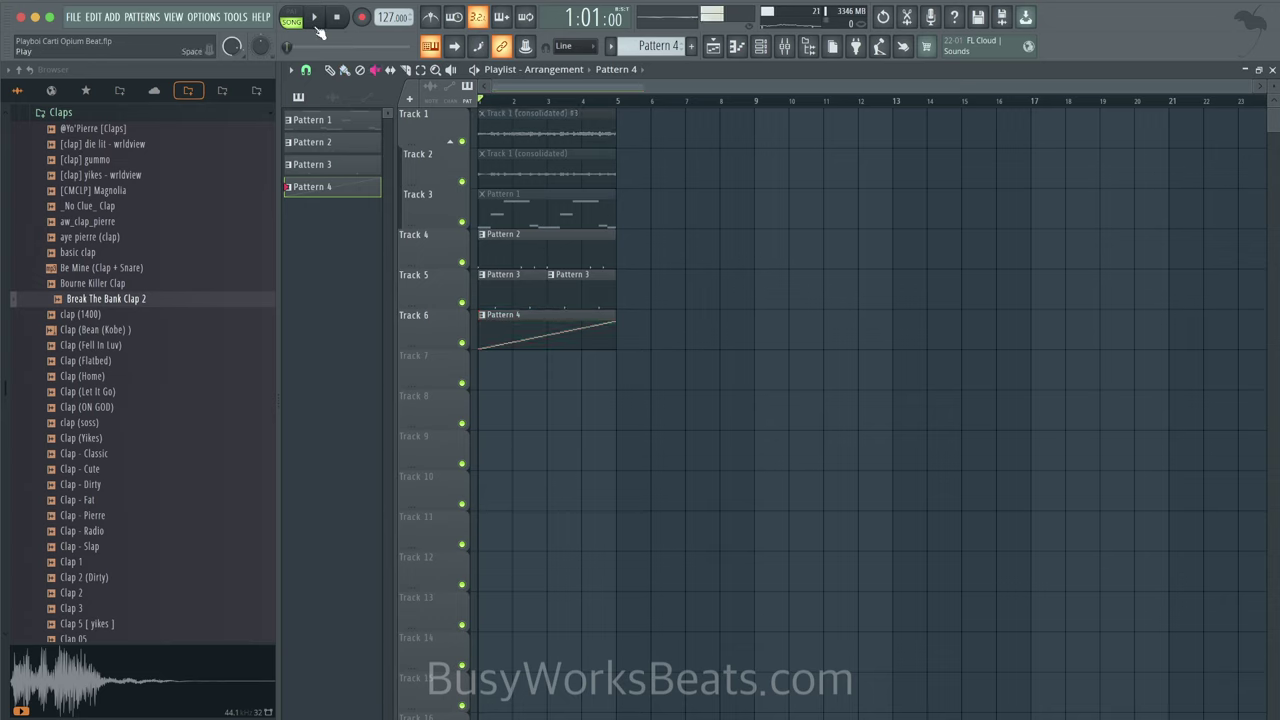
Step: Play the arrangement, reopen the Track 1 (consolidated)_2 slicer and re-slice its sample into full-beat sections
left_click(760, 46)
key("space")
left_click(453, 214)
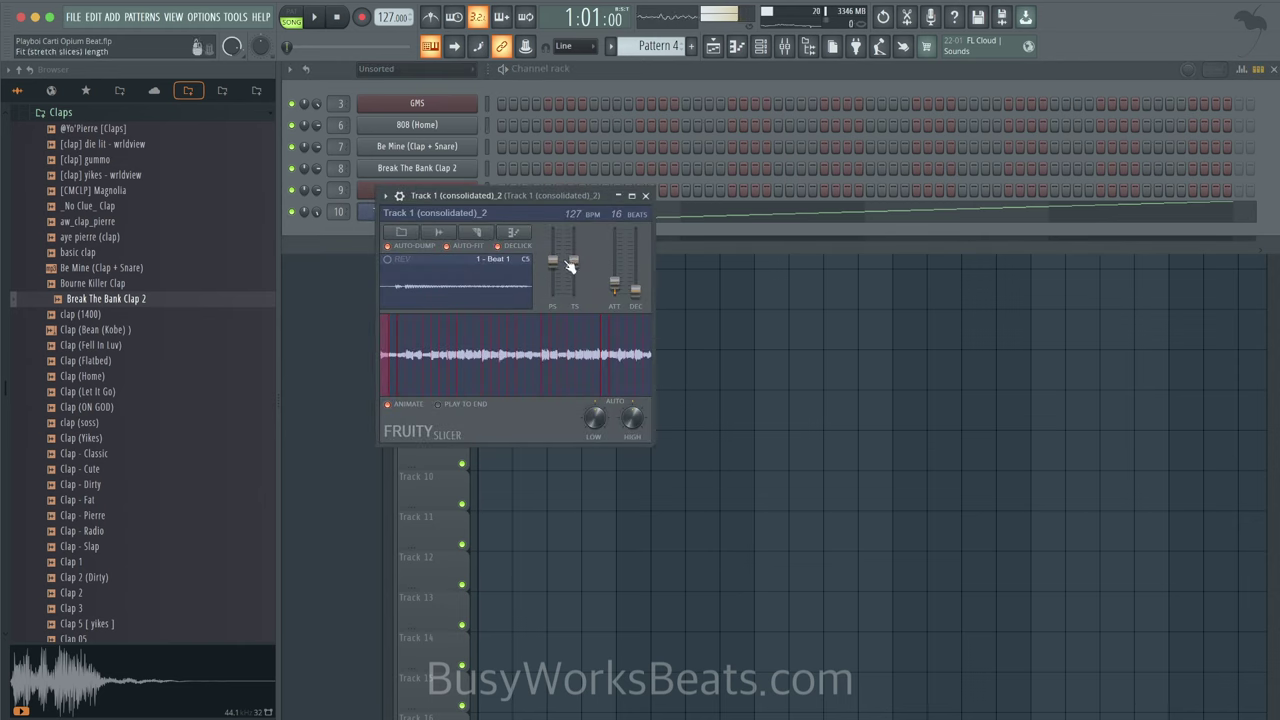
left_click(493, 242)
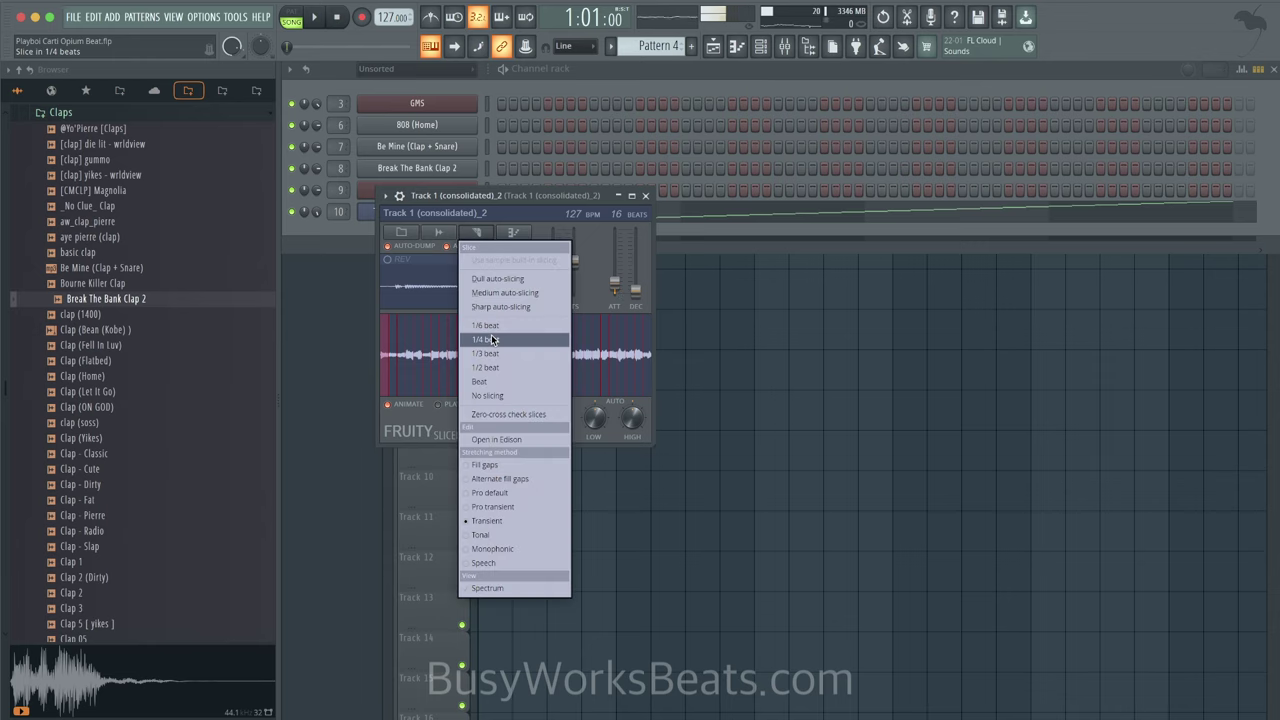
left_click(493, 369)
left_click(648, 197)
right_click(726, 406)
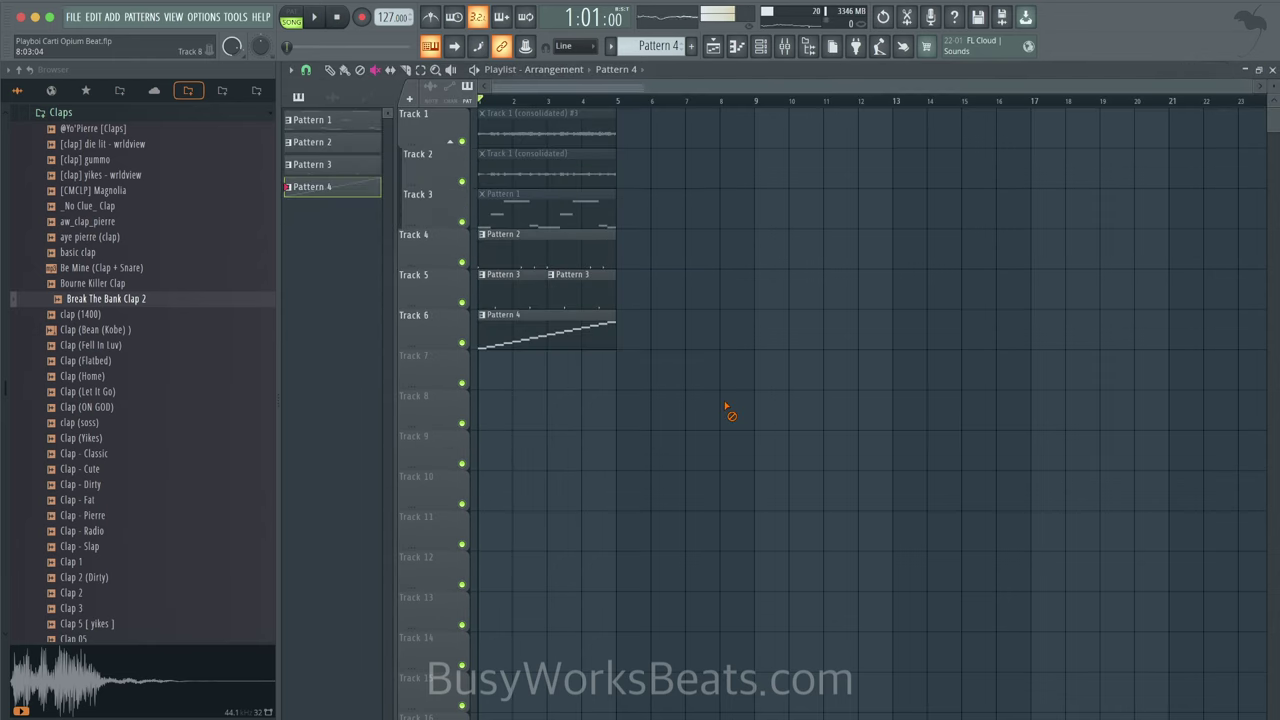
Step: Reverse the order of the slices that Fruity Slicer sends to Pattern 4 and play the result
key("F6")
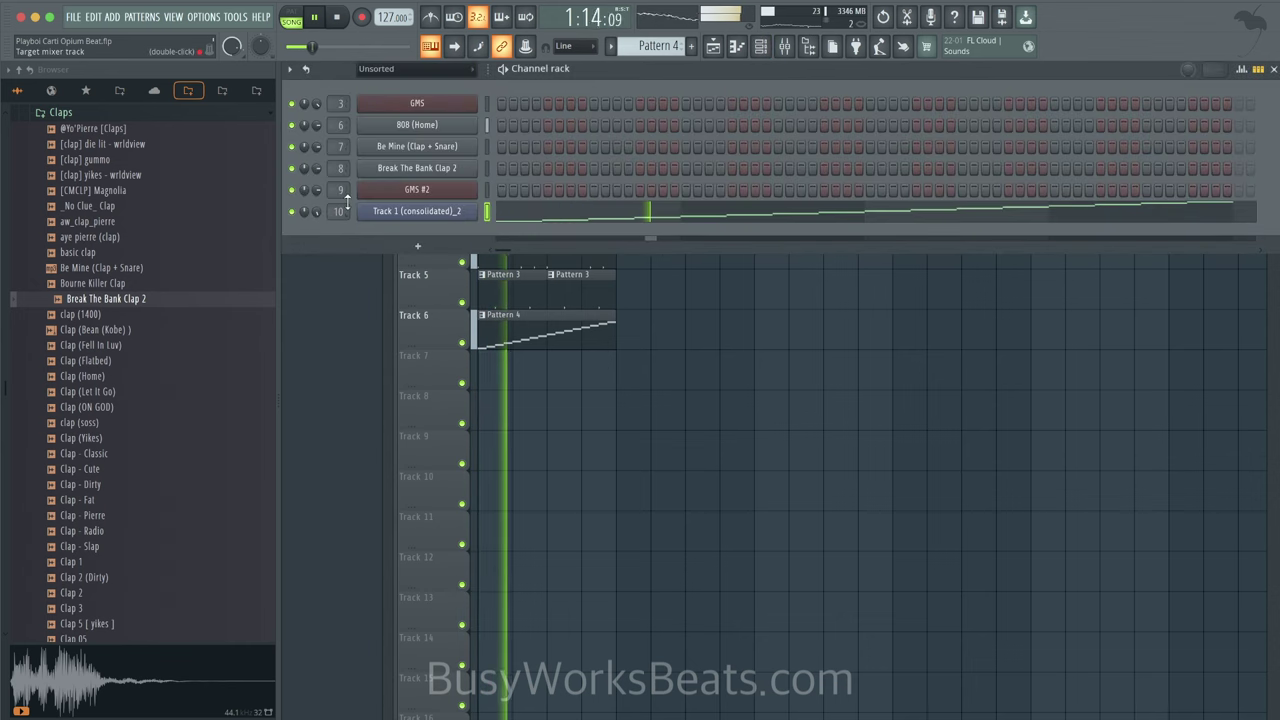
left_click(454, 214)
key("space")
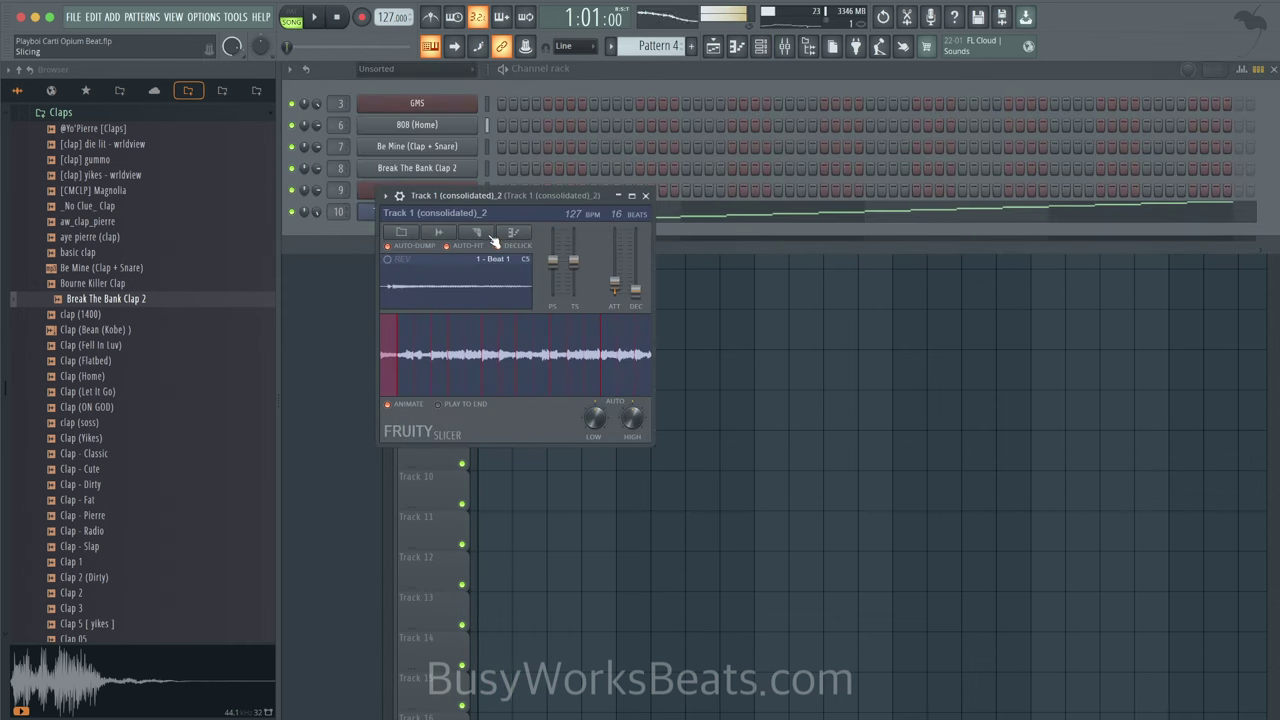
left_click(510, 234)
left_click(523, 263)
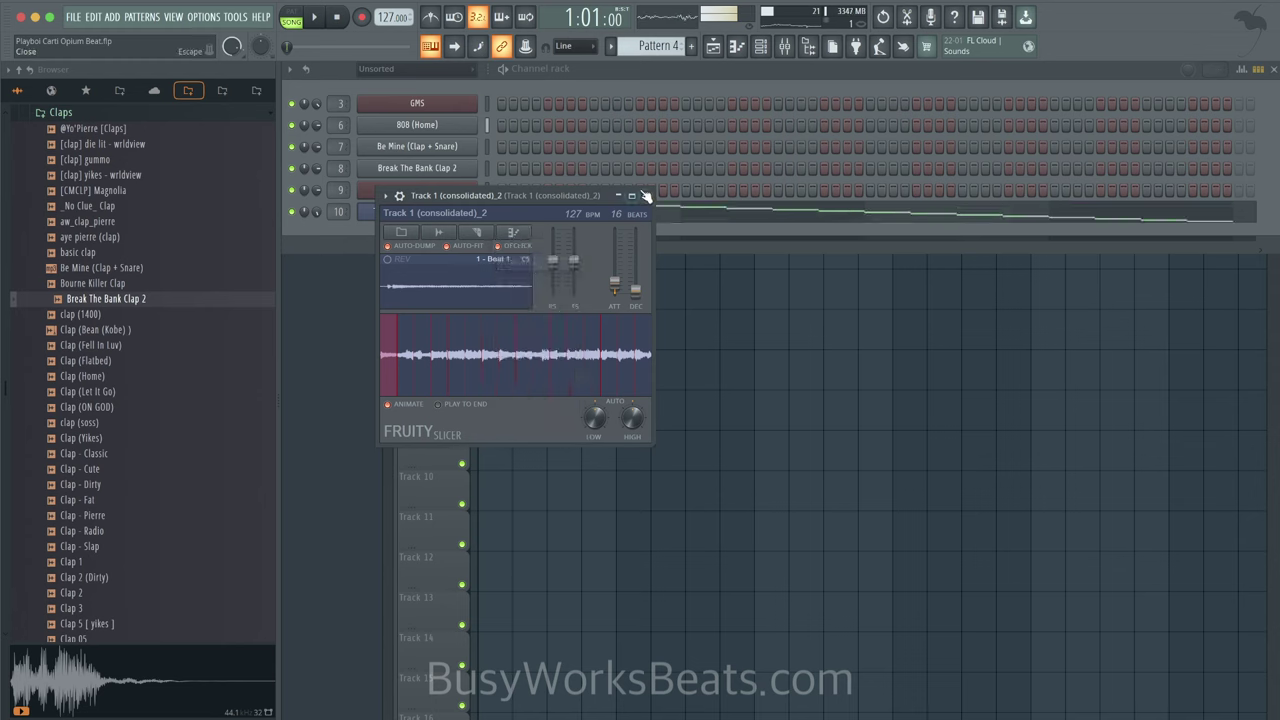
left_click(645, 195)
key("space")
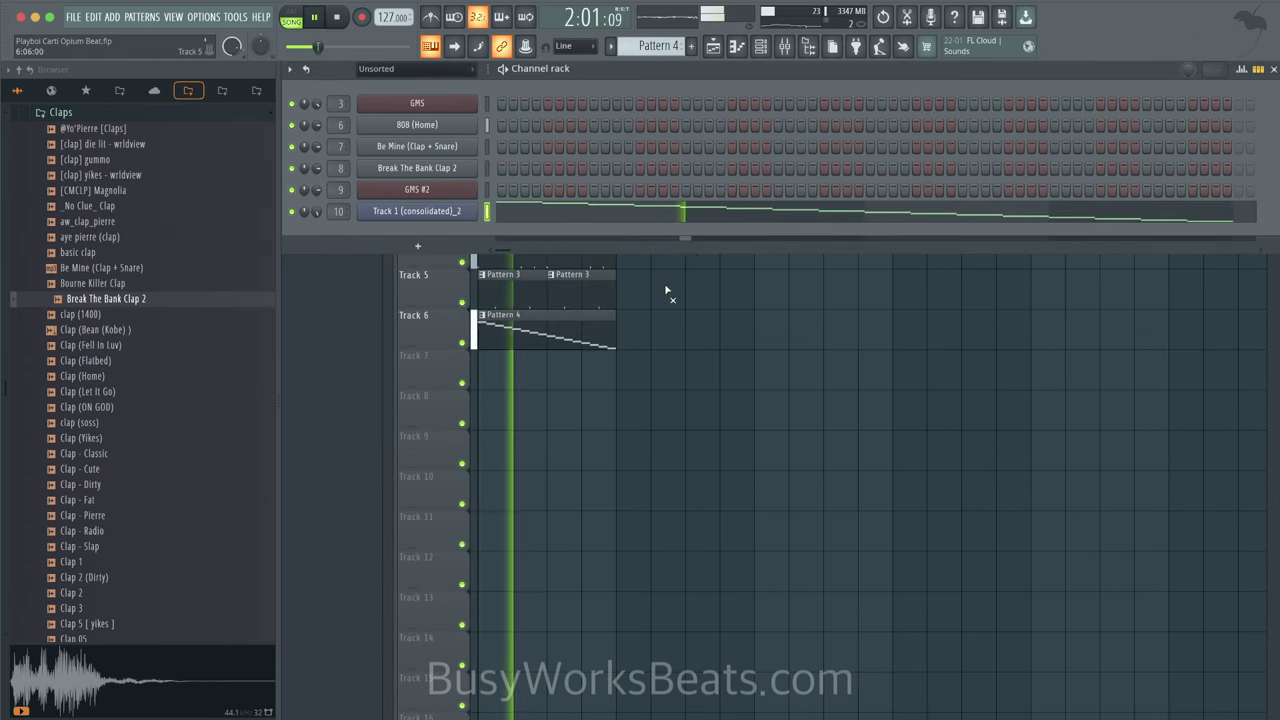
Step: Keep the arrangement playing while checking the mixer, and create an empty Pattern 5
left_click(784, 46)
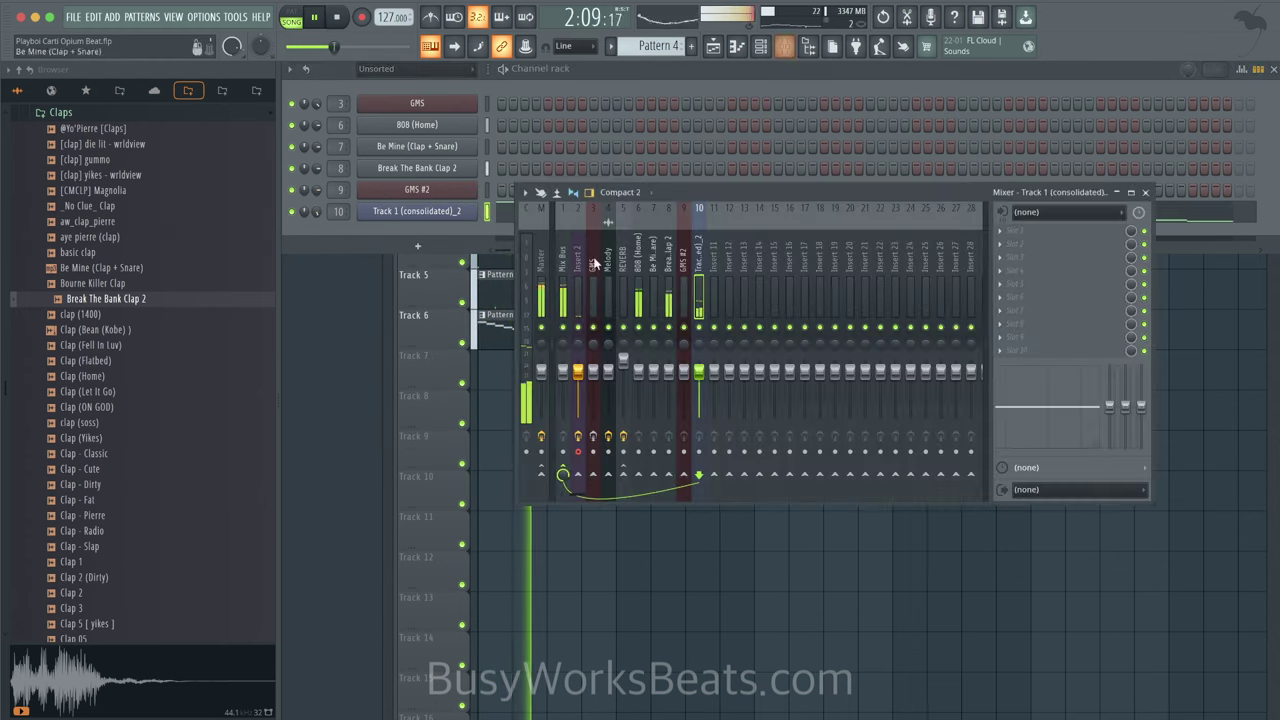
left_click(613, 553)
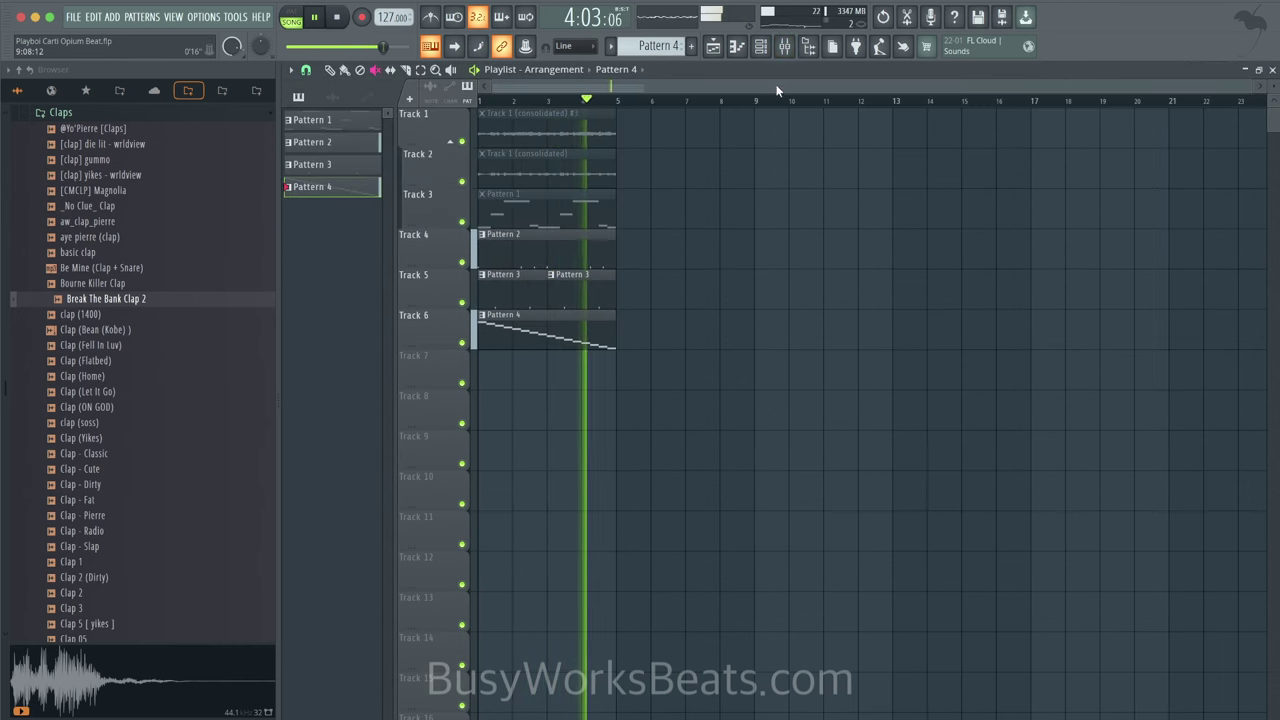
left_click(760, 46)
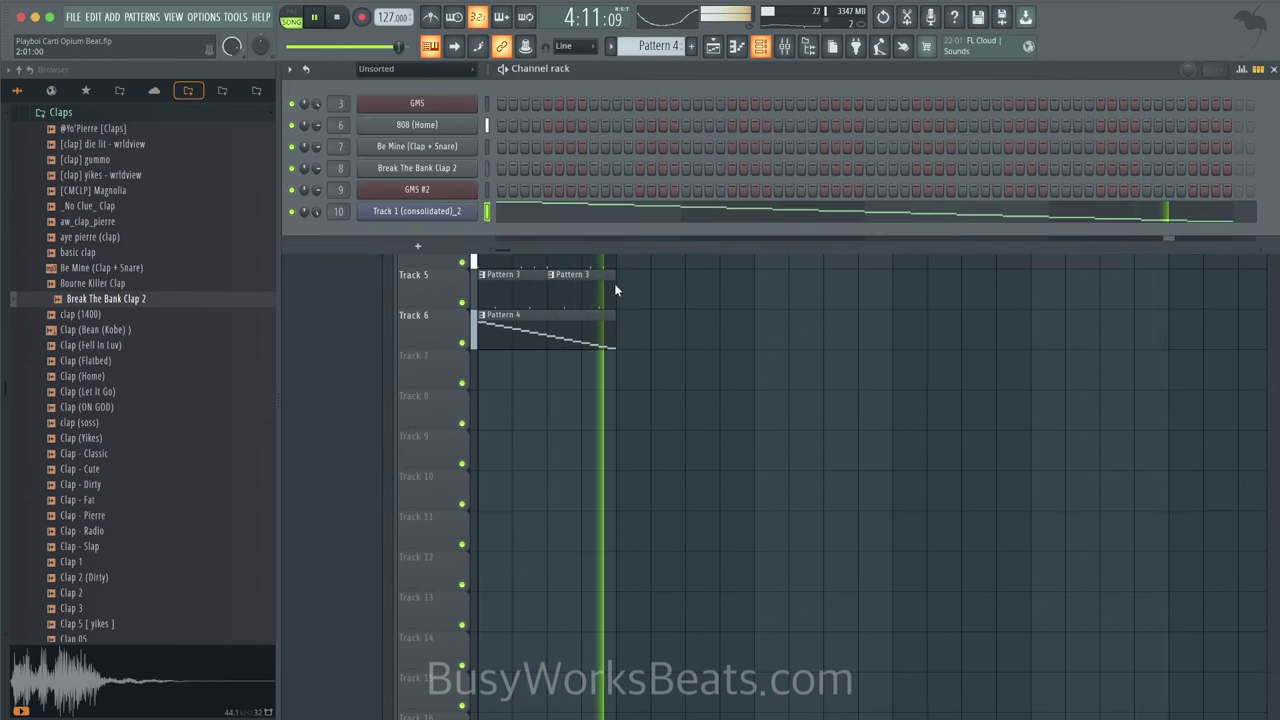
left_click(691, 46)
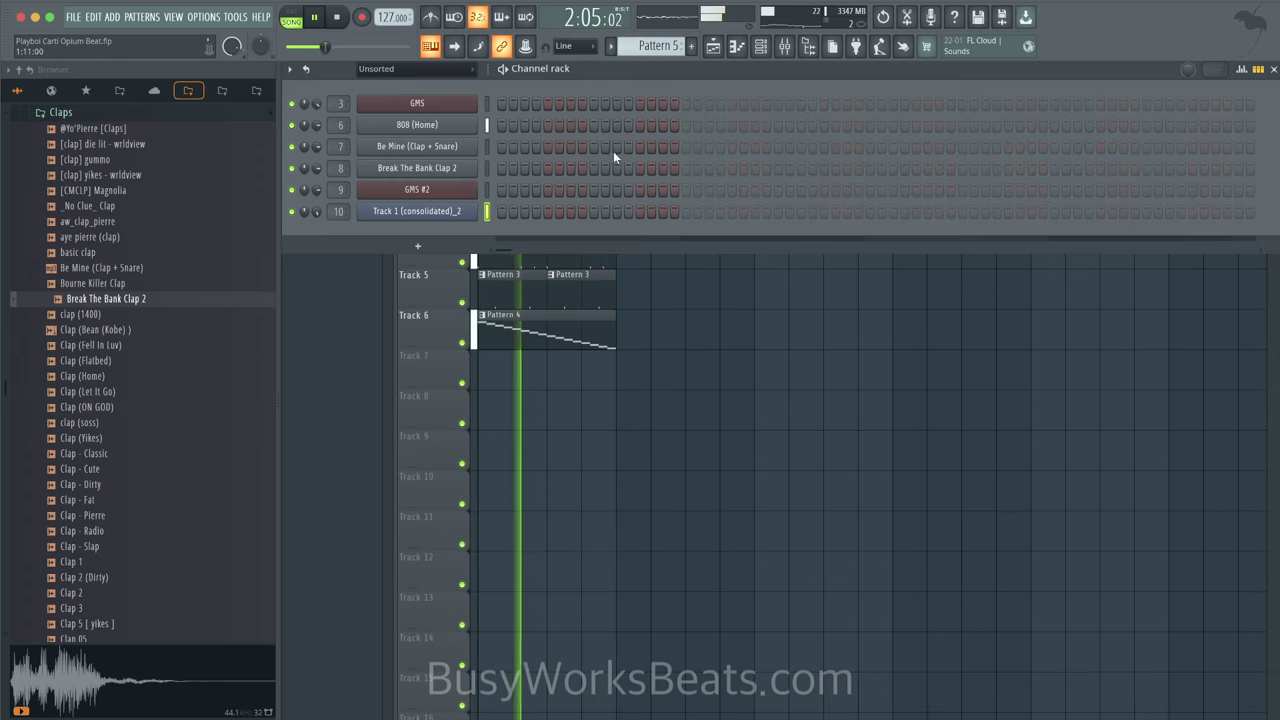
left_click(660, 300)
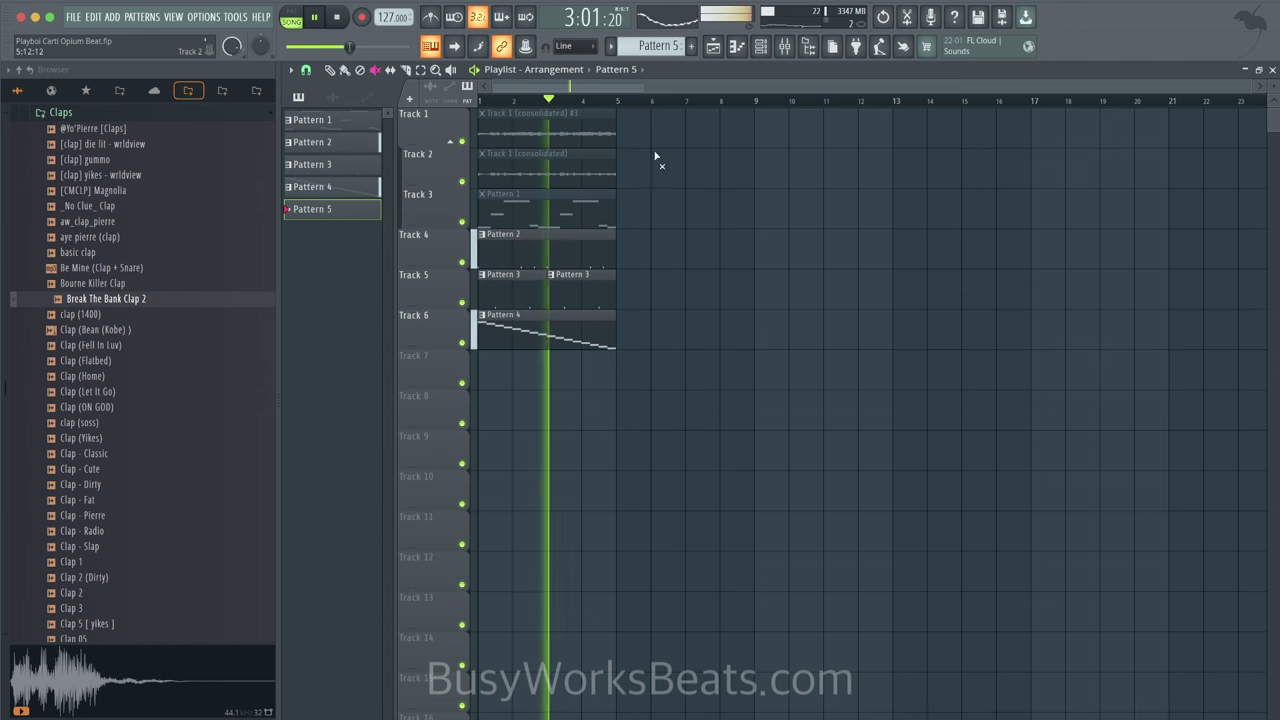
left_click(761, 47)
left_click(784, 46)
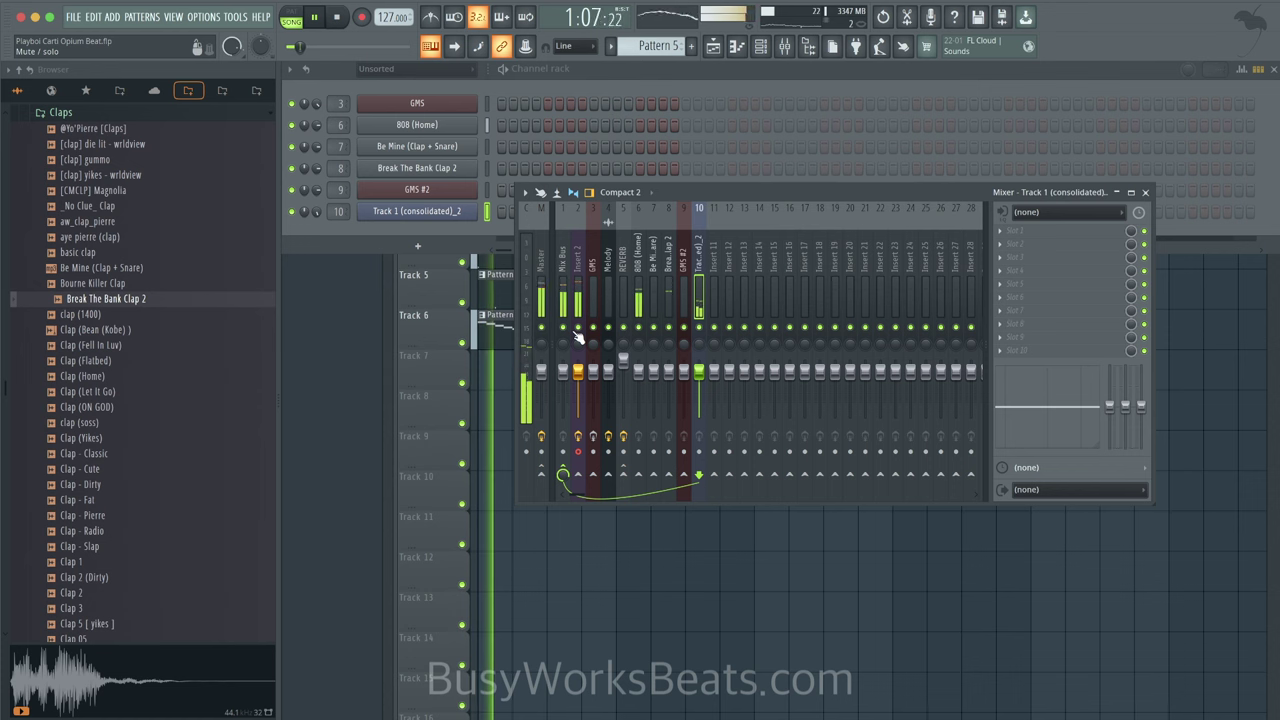
Step: Audition _Break The Bank_ Hat, _Hell Shell_ Hat and air hihat from the Pierre Bourne drumkit's Closed Hats folder
scroll(125, 300, "up", 2)
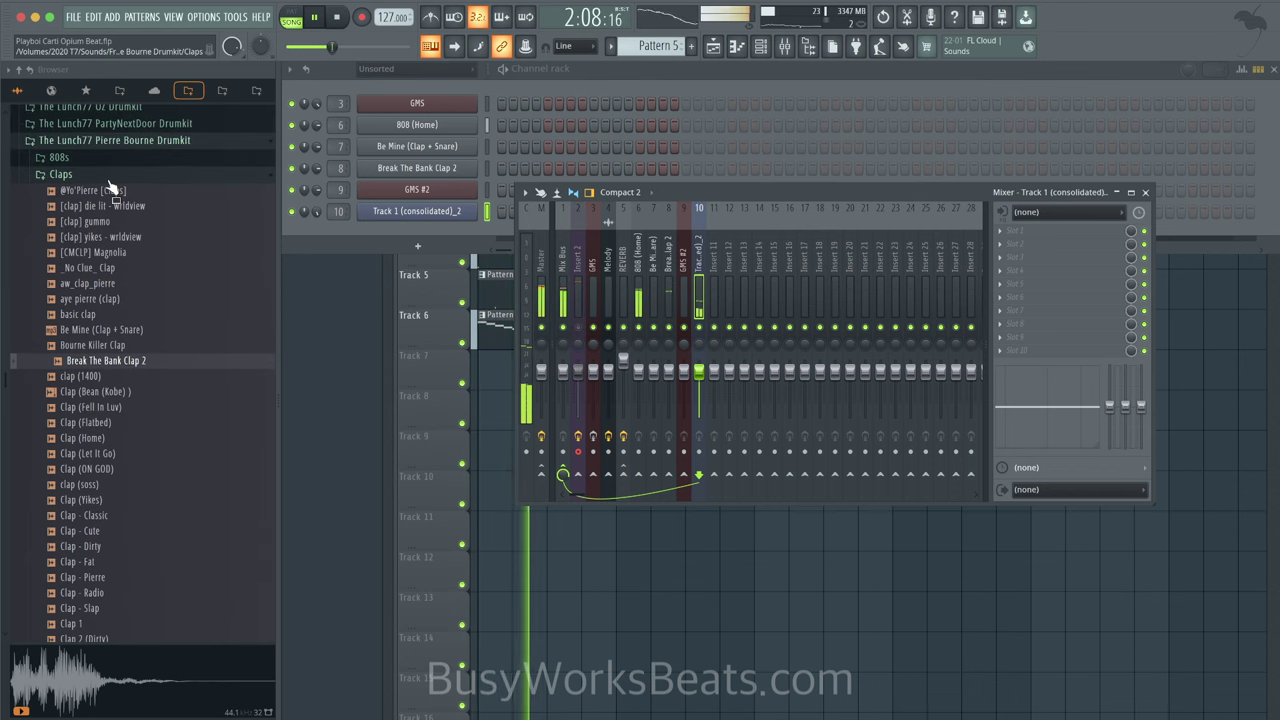
left_click(108, 176)
left_click(105, 195)
left_click(103, 192)
left_click(116, 236)
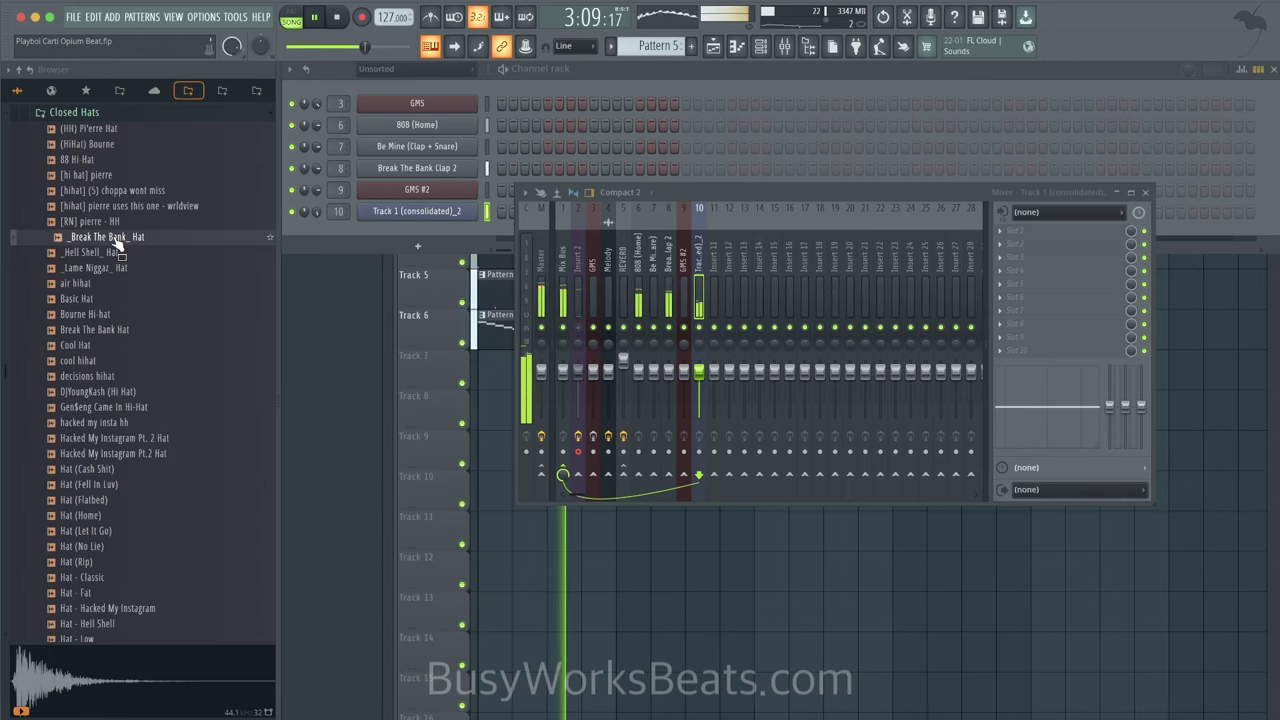
left_click(116, 252)
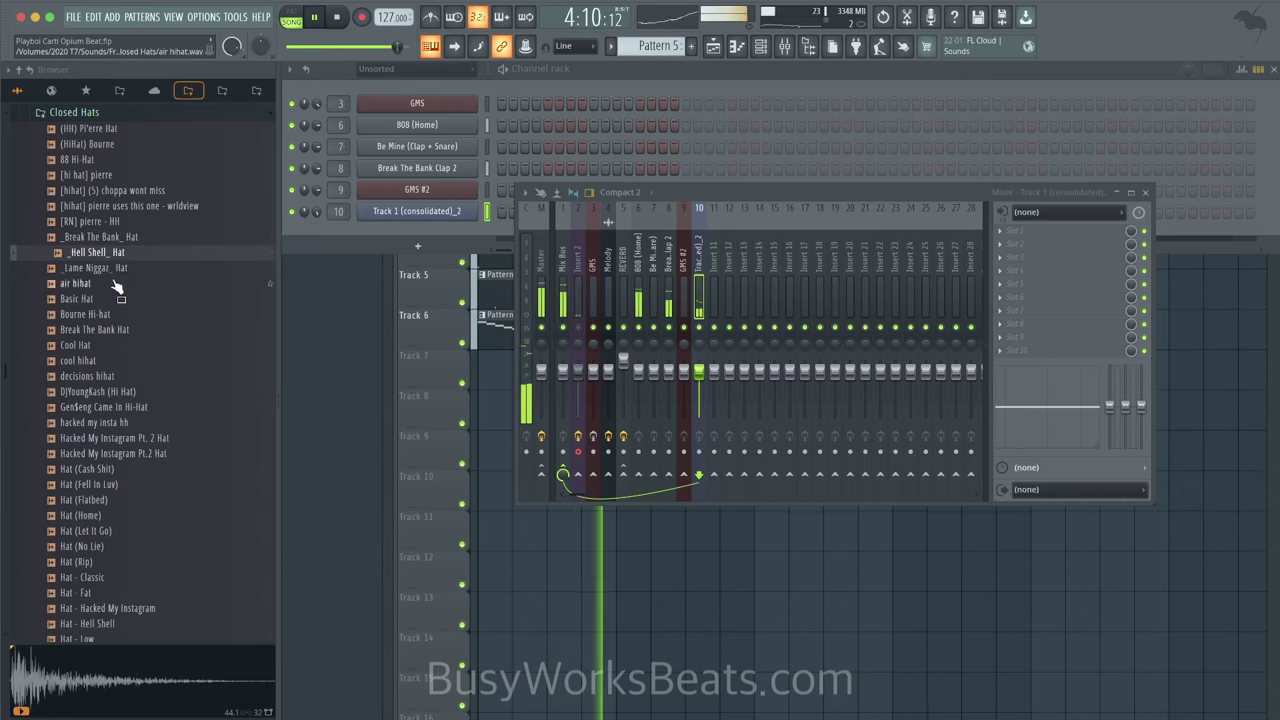
left_click(116, 286)
Step: Load the [hi hat] pierre sample into a new channel and fill every 2 steps with it in Pattern 5
left_click(112, 176)
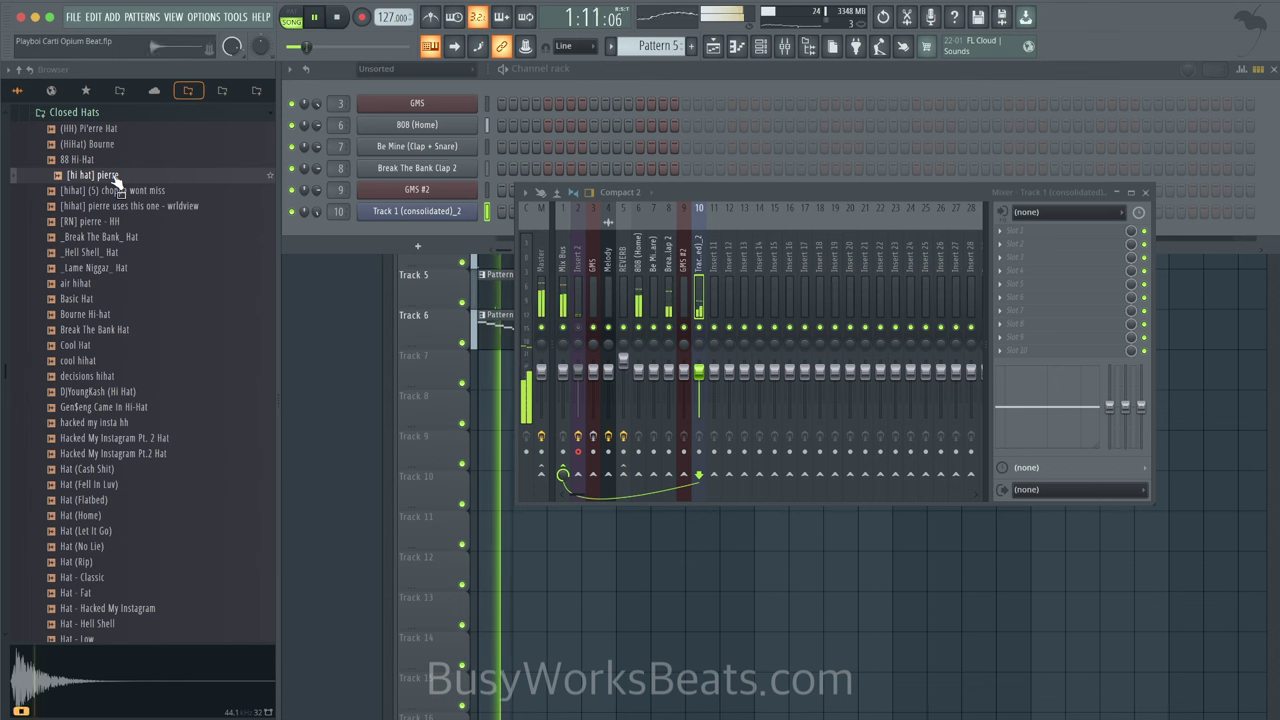
right_click(117, 183)
left_click(130, 195)
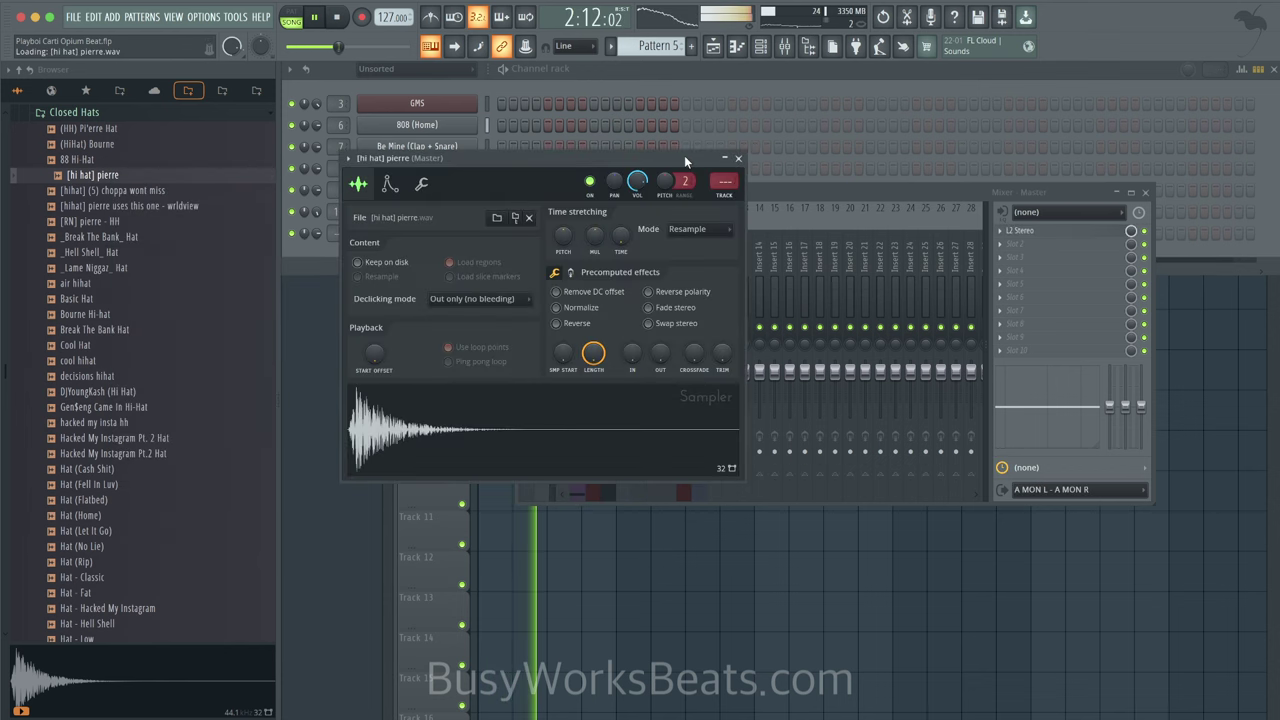
left_click(738, 160)
right_click(476, 233)
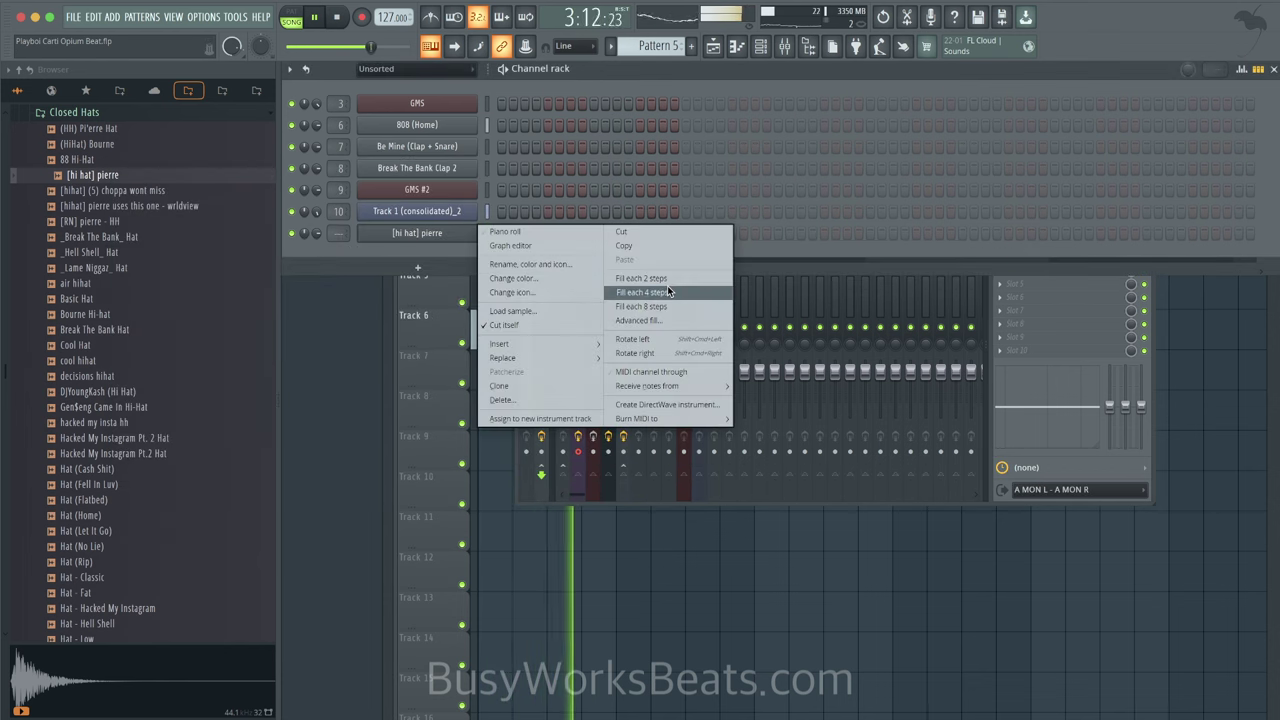
left_click(667, 291)
Step: Place four Pattern 5 clips back to back on Track 7, covering bars 1 to 4
key("F5")
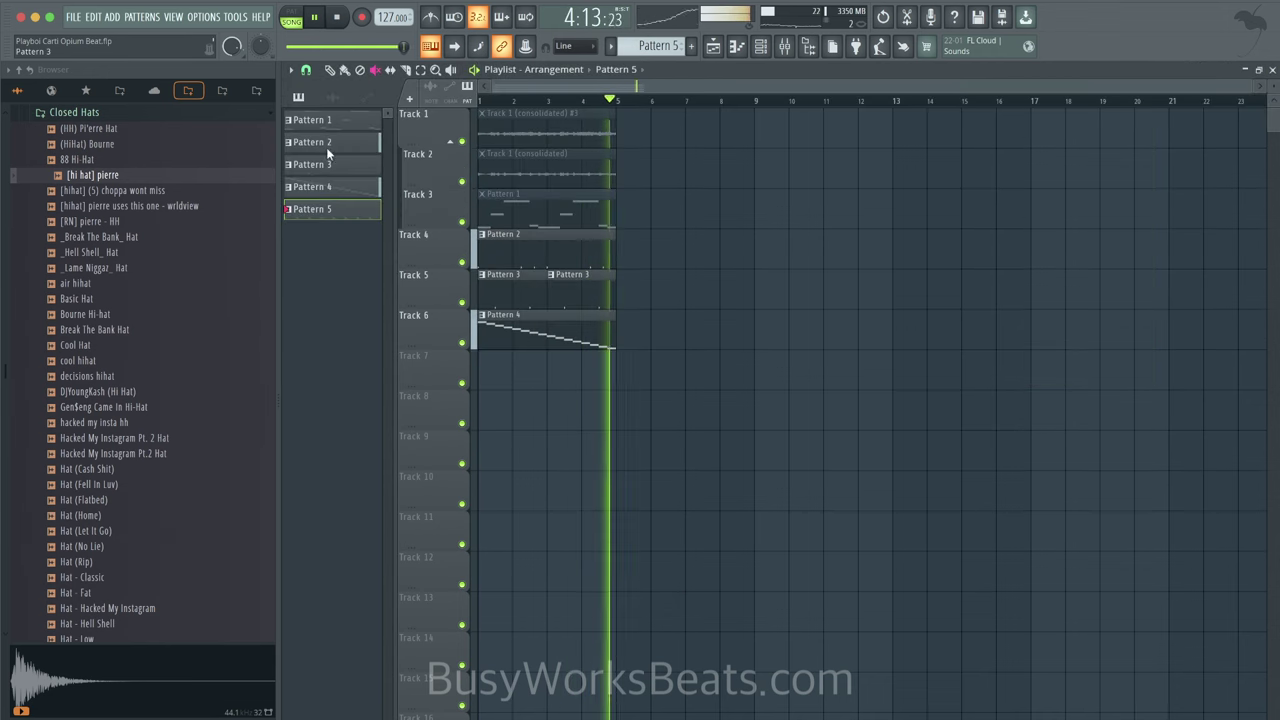
left_click(490, 368)
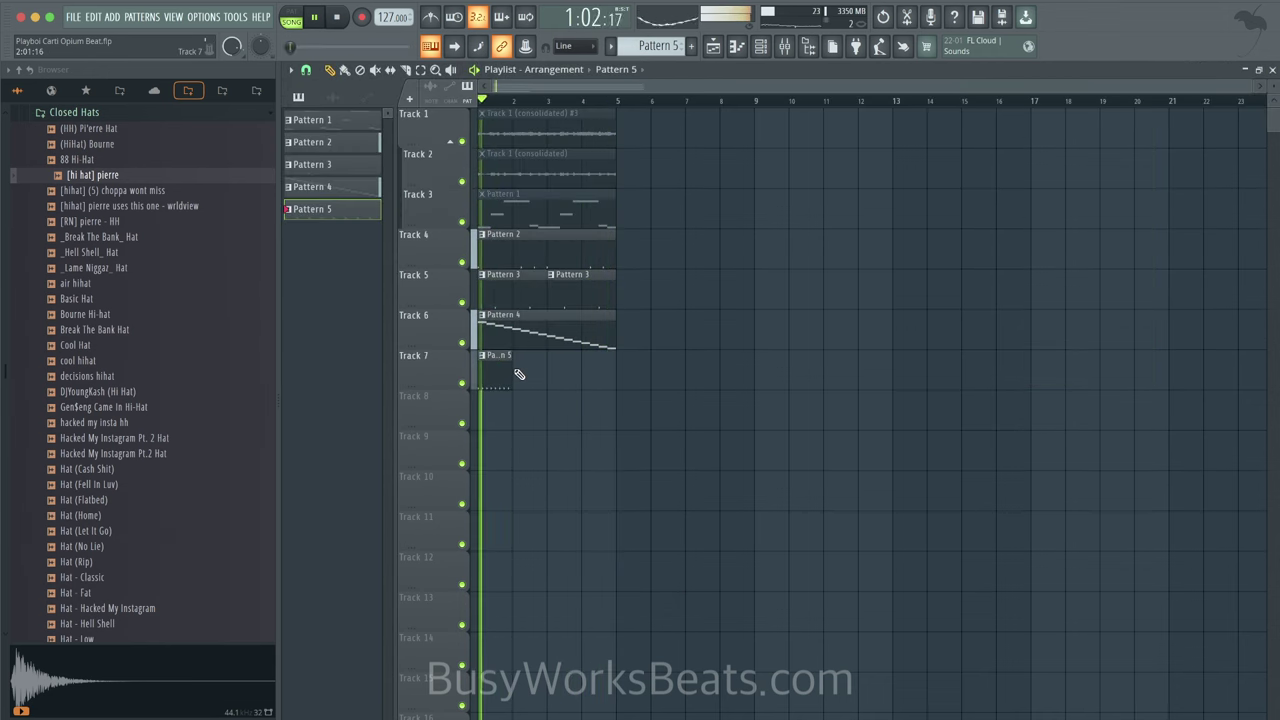
left_click_drag(519, 374, 602, 371)
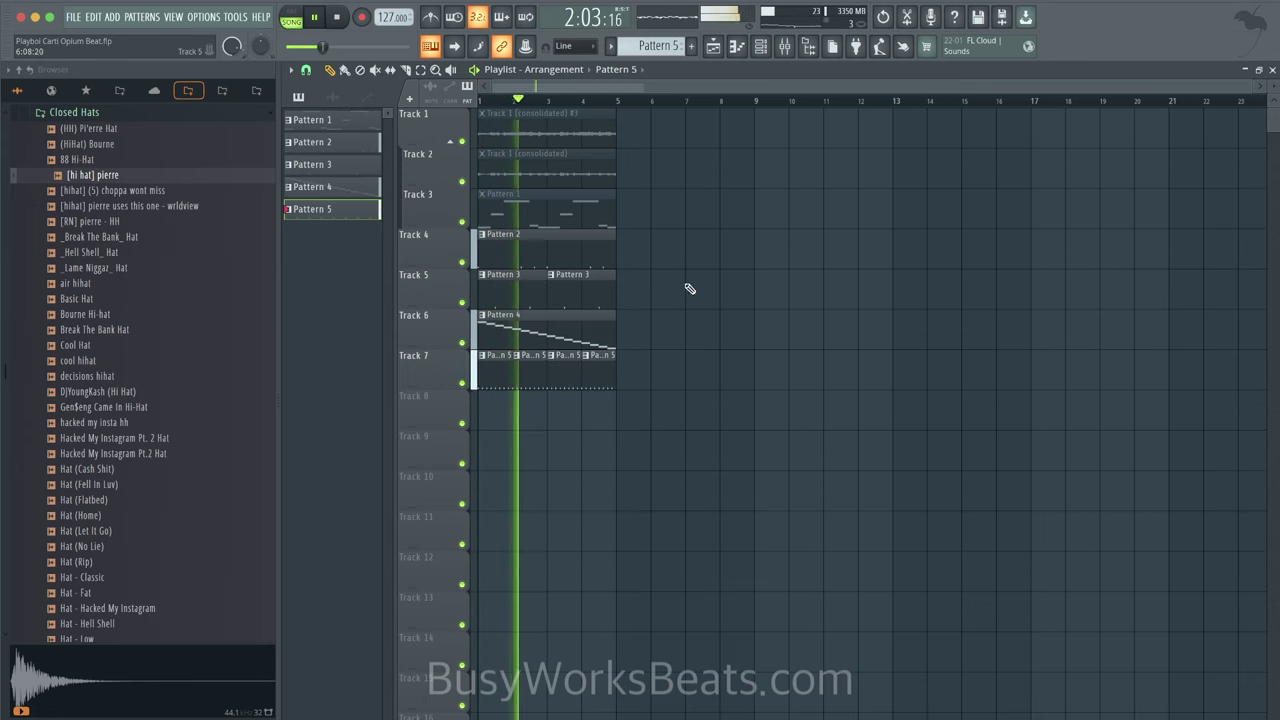
Step: Route the [hi hat] pierre channel to mixer track 11
left_click(761, 46)
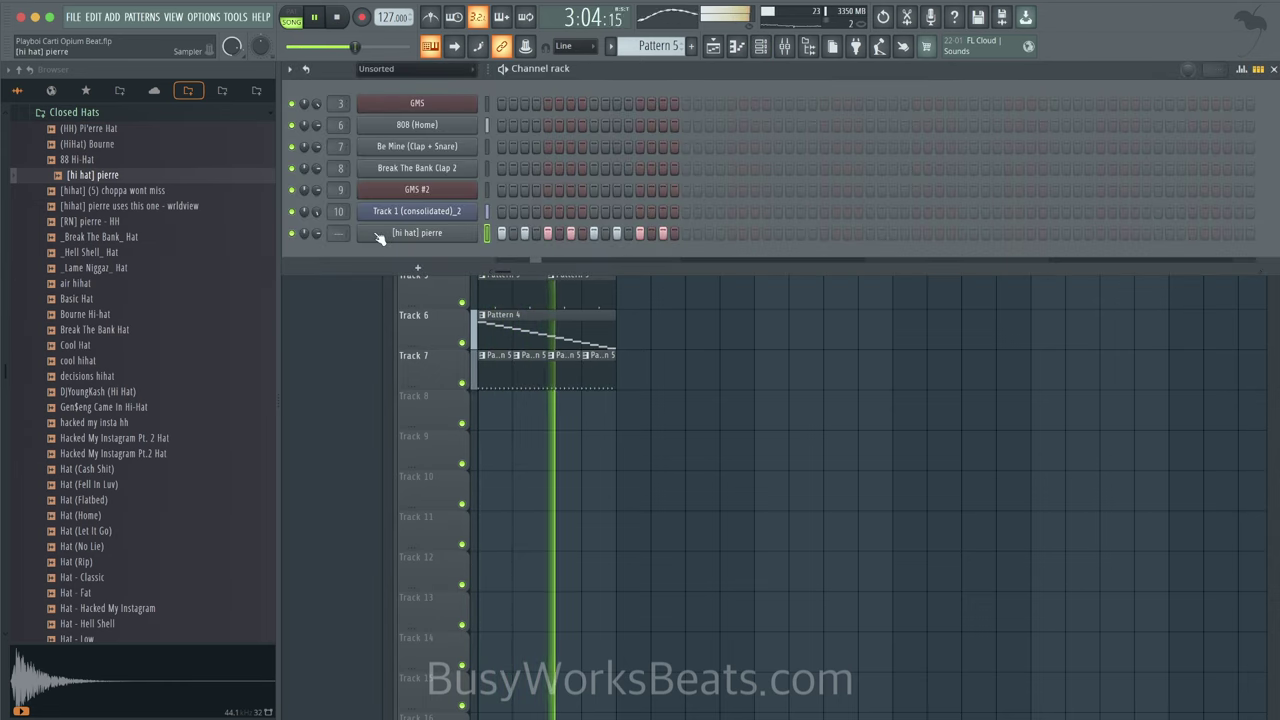
key("super+l")
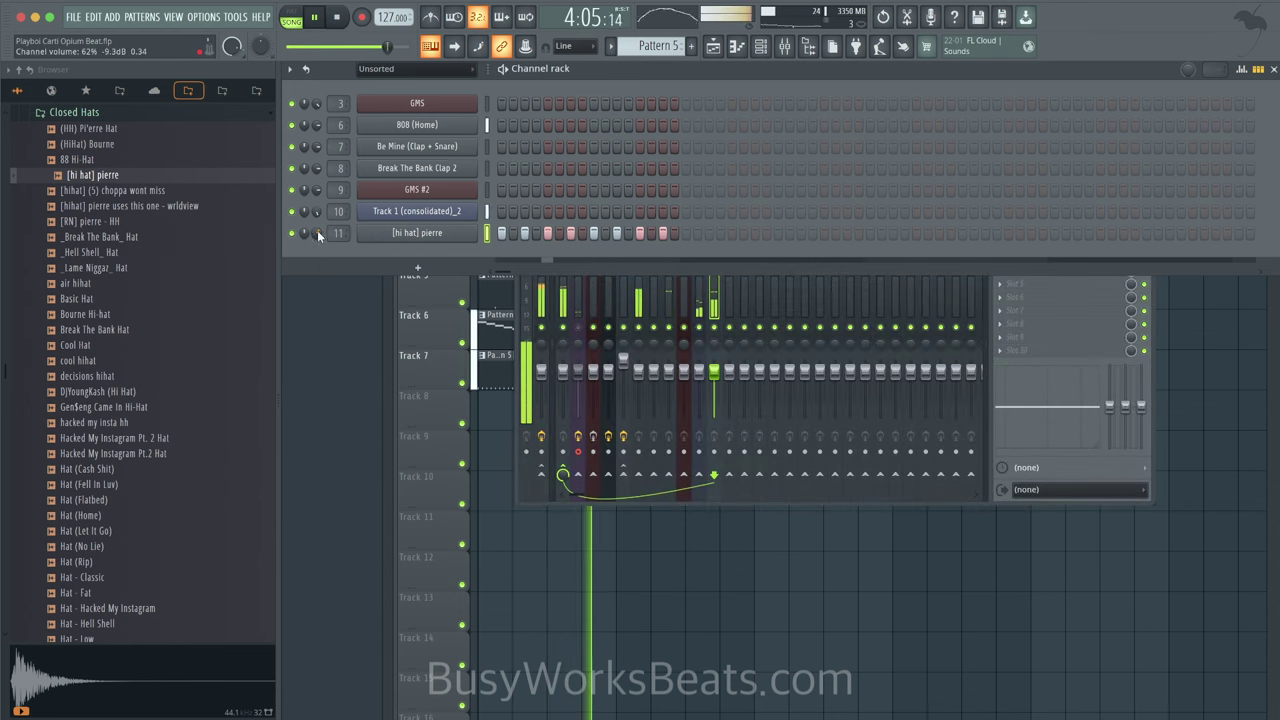
Step: Insert the UAD Thermionic Culture Vulture effect in the first effect slot of the Mix Bus mixer track
left_click(587, 336)
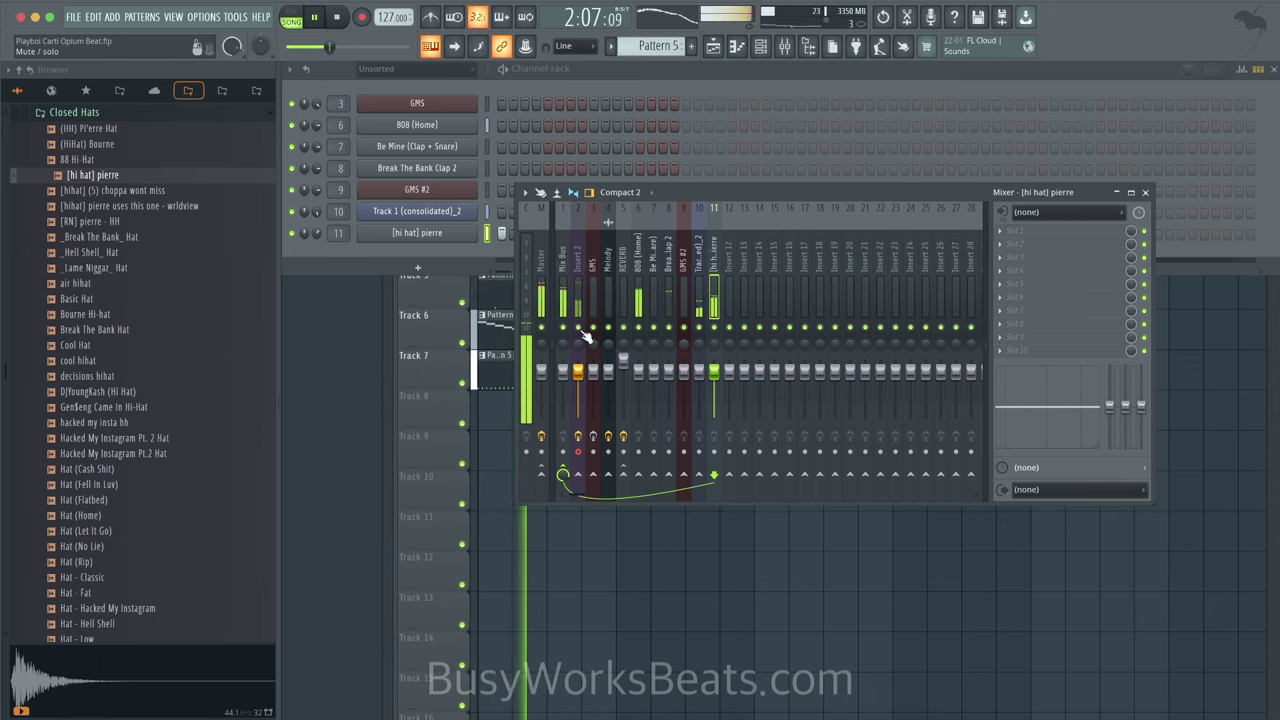
left_click(563, 305)
key("space")
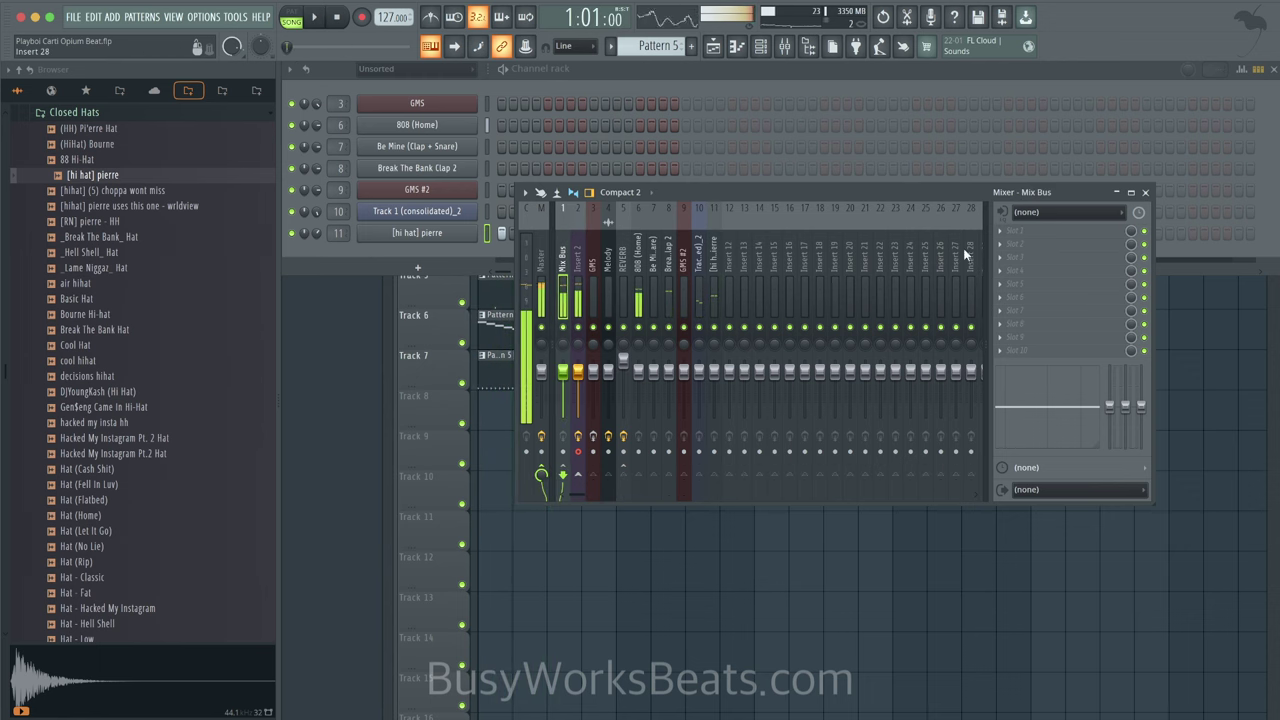
left_click(1018, 235)
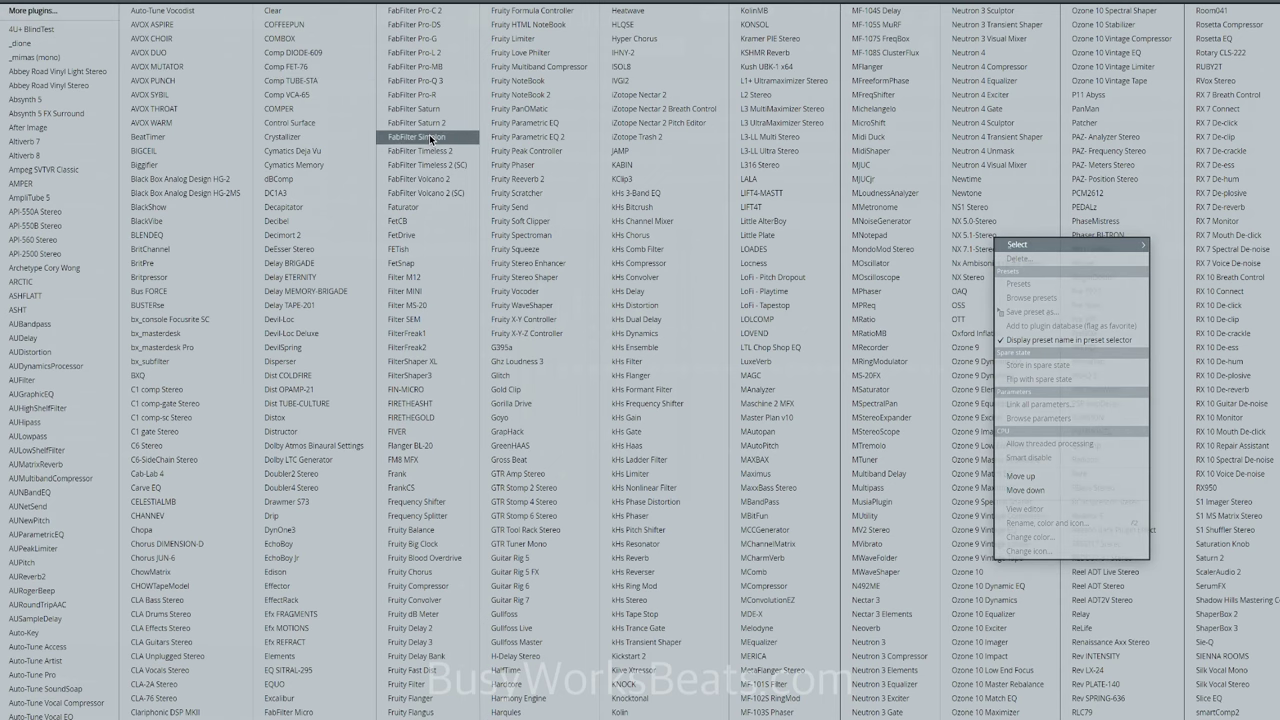
scroll(430, 139, "down", 5)
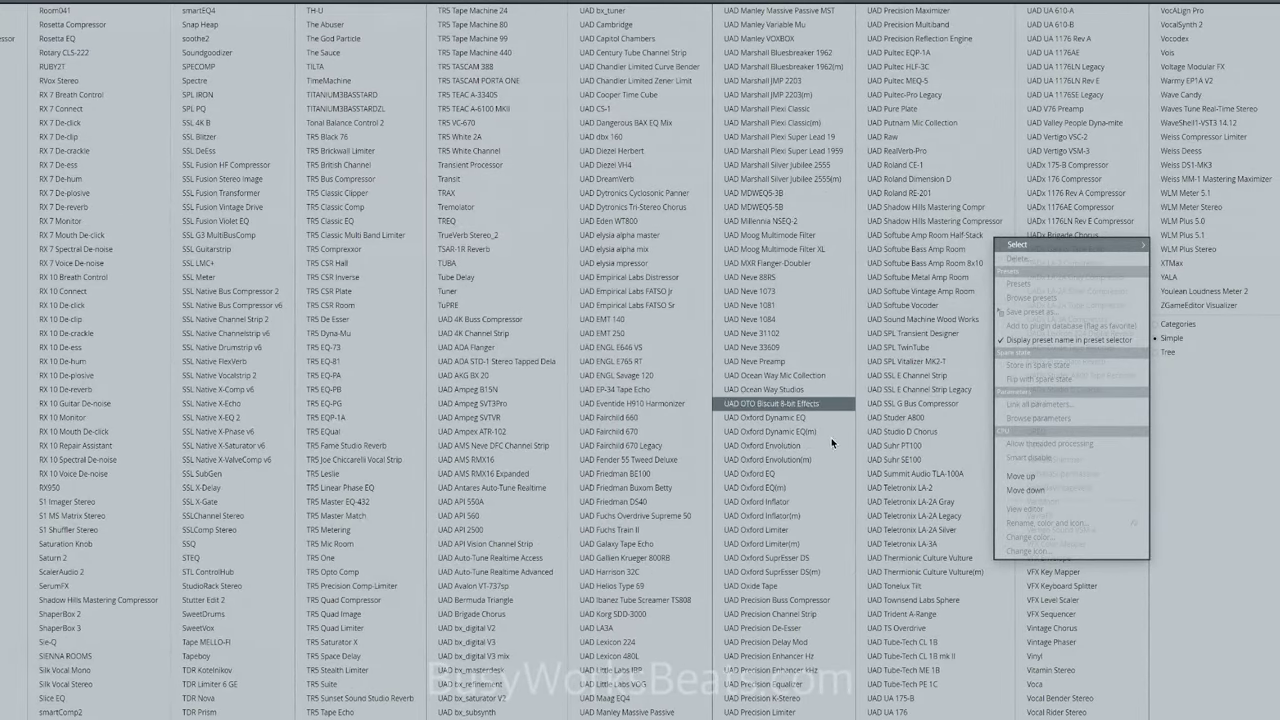
left_click(926, 558)
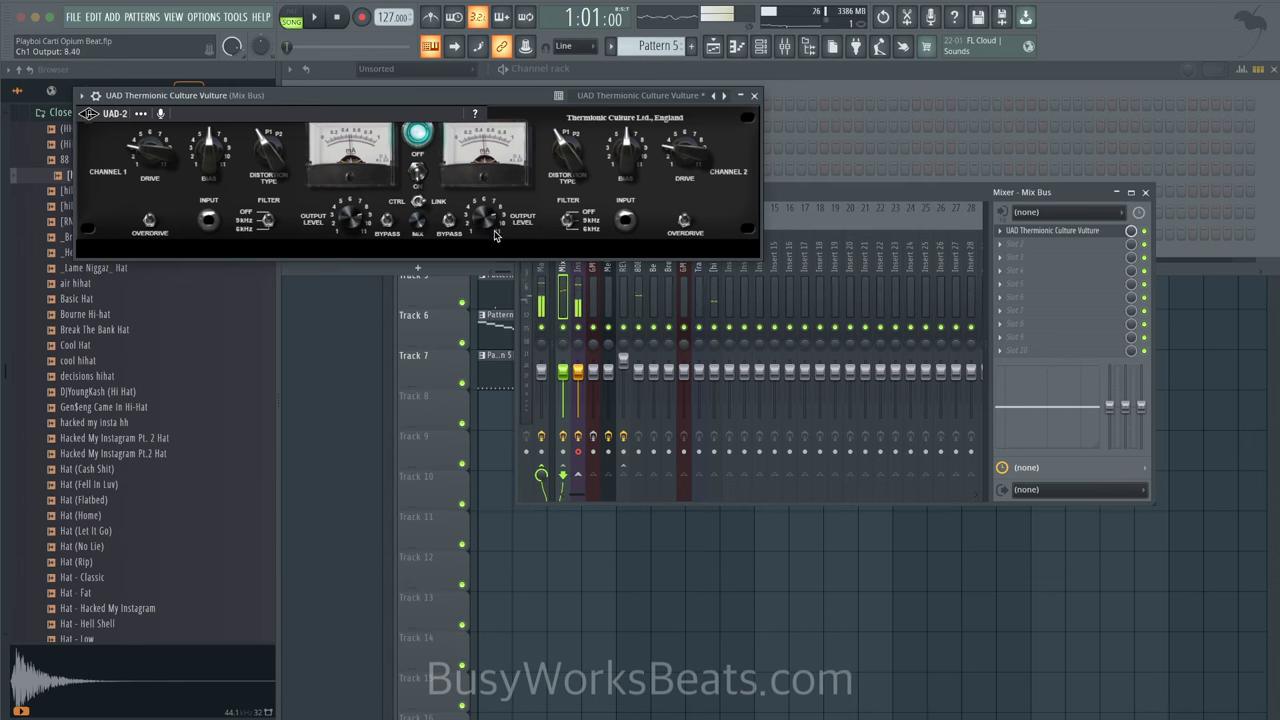
Step: Raise the Culture Vulture's drive, adjust its output level, and lower the [hi hat] pierre mixer track to 73%
left_click_drag(684, 152, 684, 132)
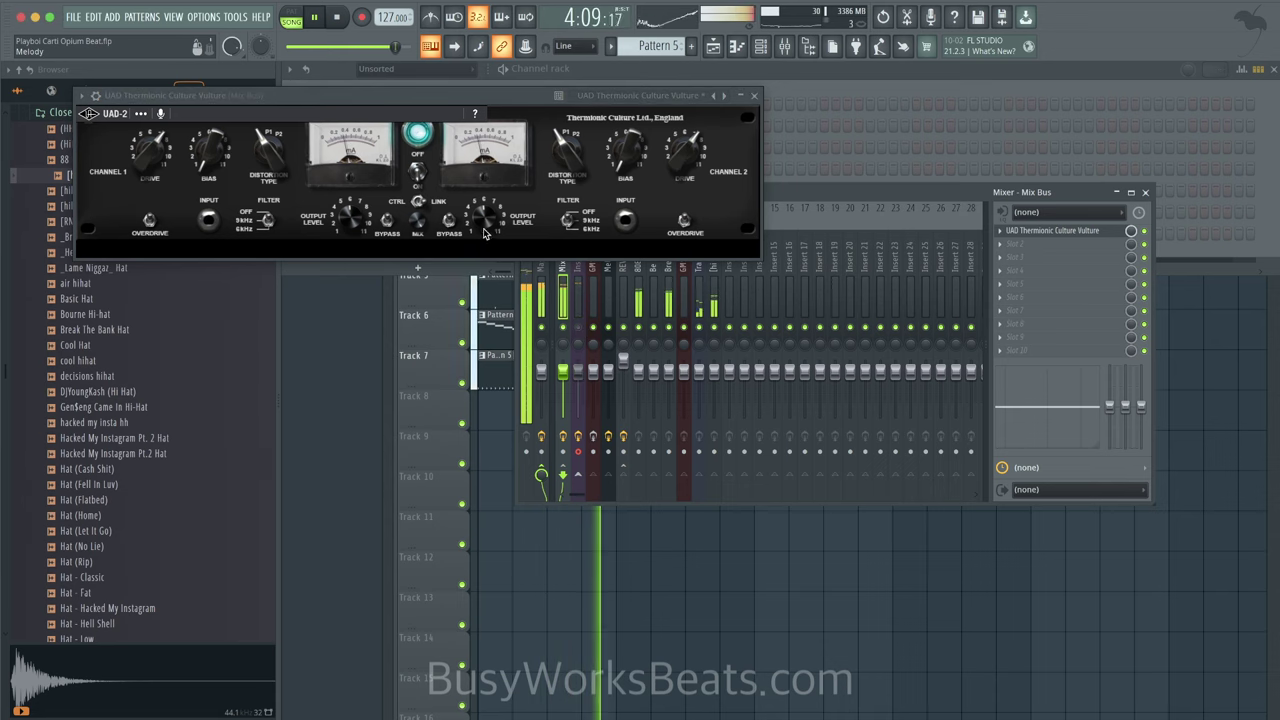
left_click_drag(486, 218, 486, 214)
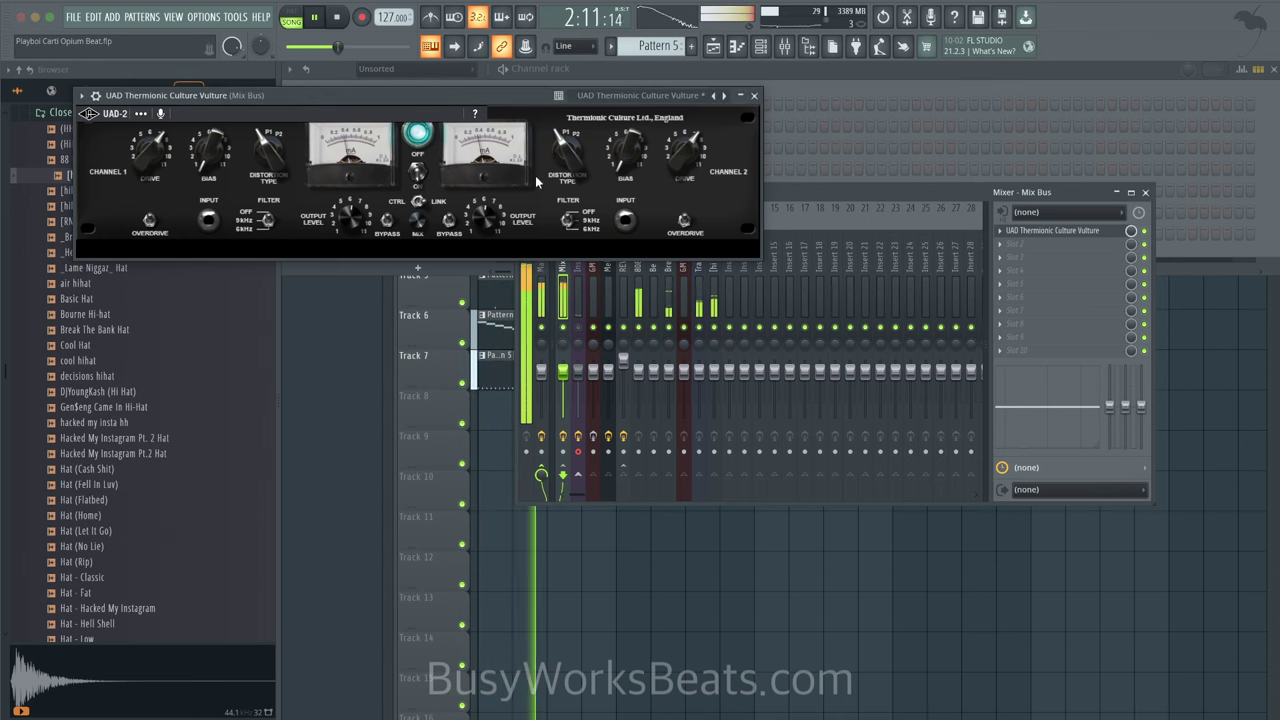
left_click(754, 95)
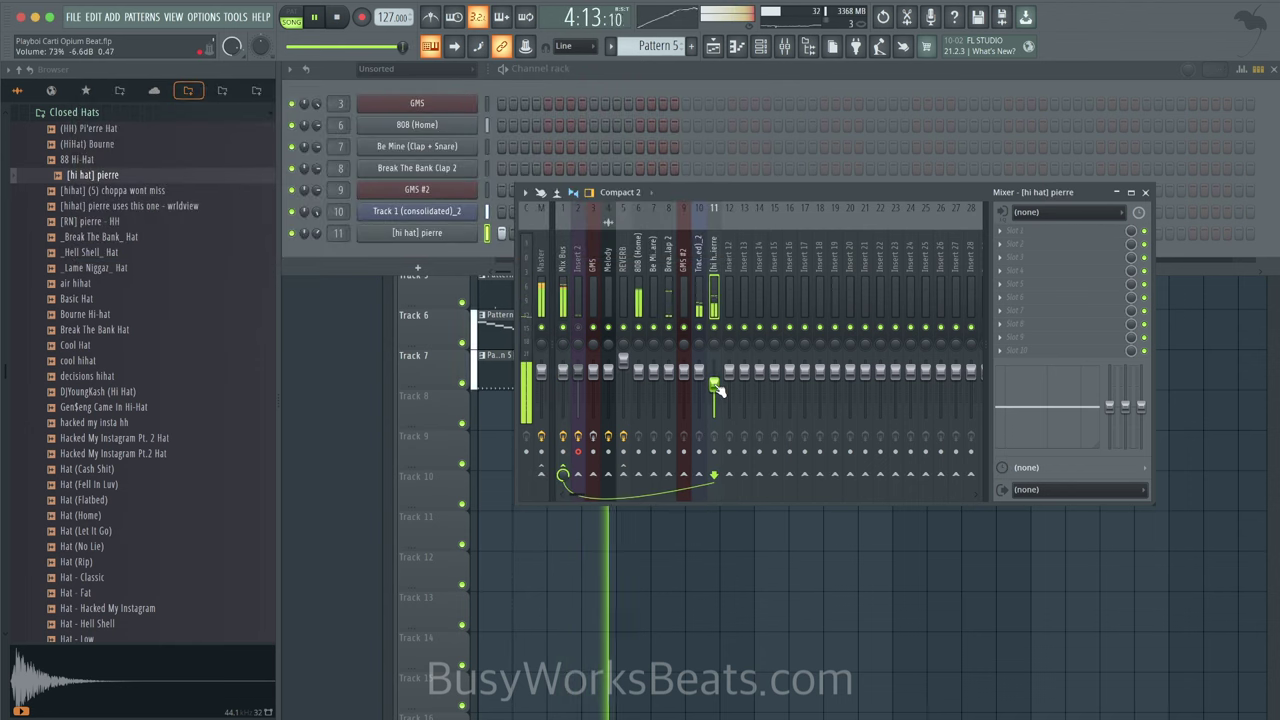
Step: In Pattern 4's piano roll, move the last four slice notes up so they run from Beat 8 down to Beat 5
left_click(637, 525)
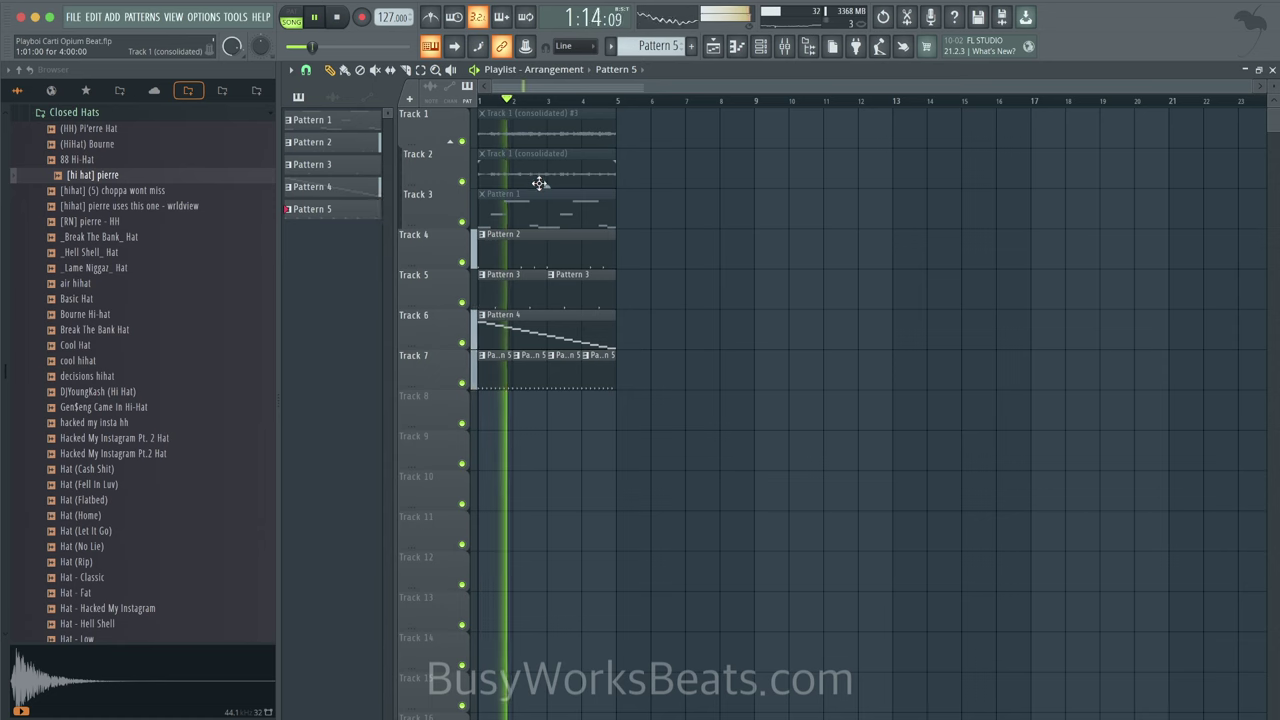
double_click(537, 327)
scroll(540, 329, "left", 3)
scroll(540, 329, "down", 5)
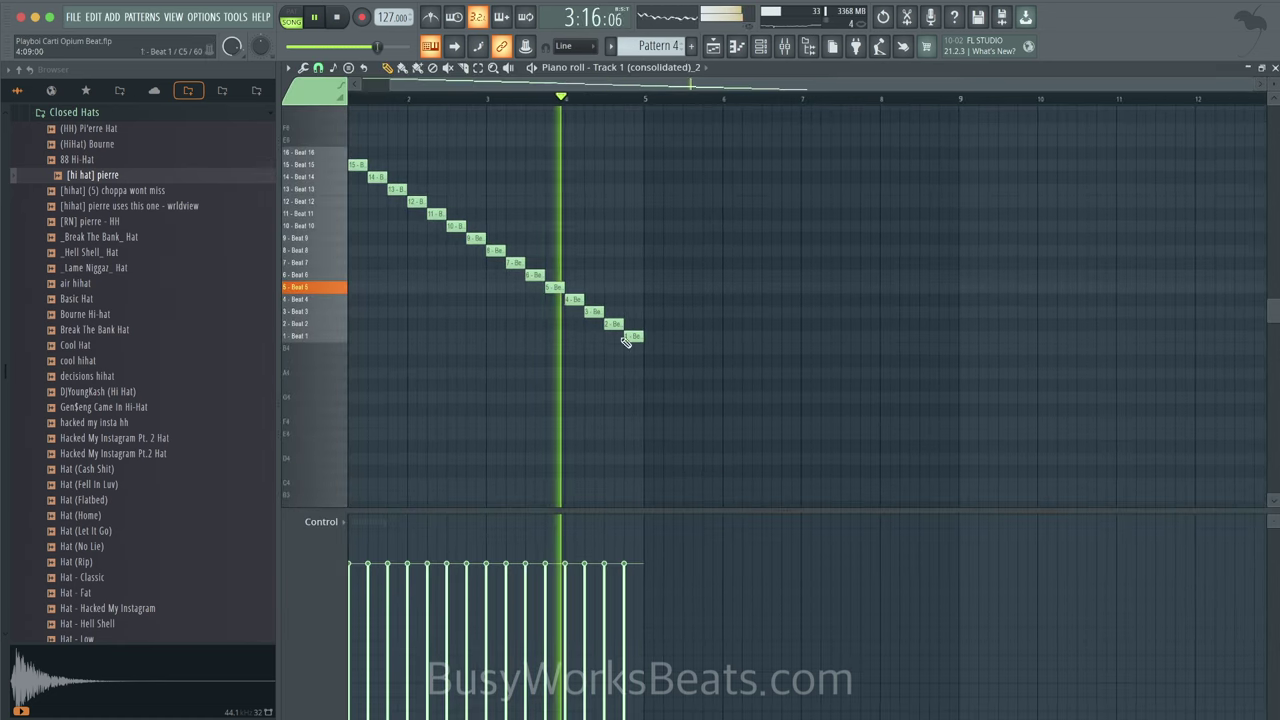
left_click_drag(668, 353, 574, 246)
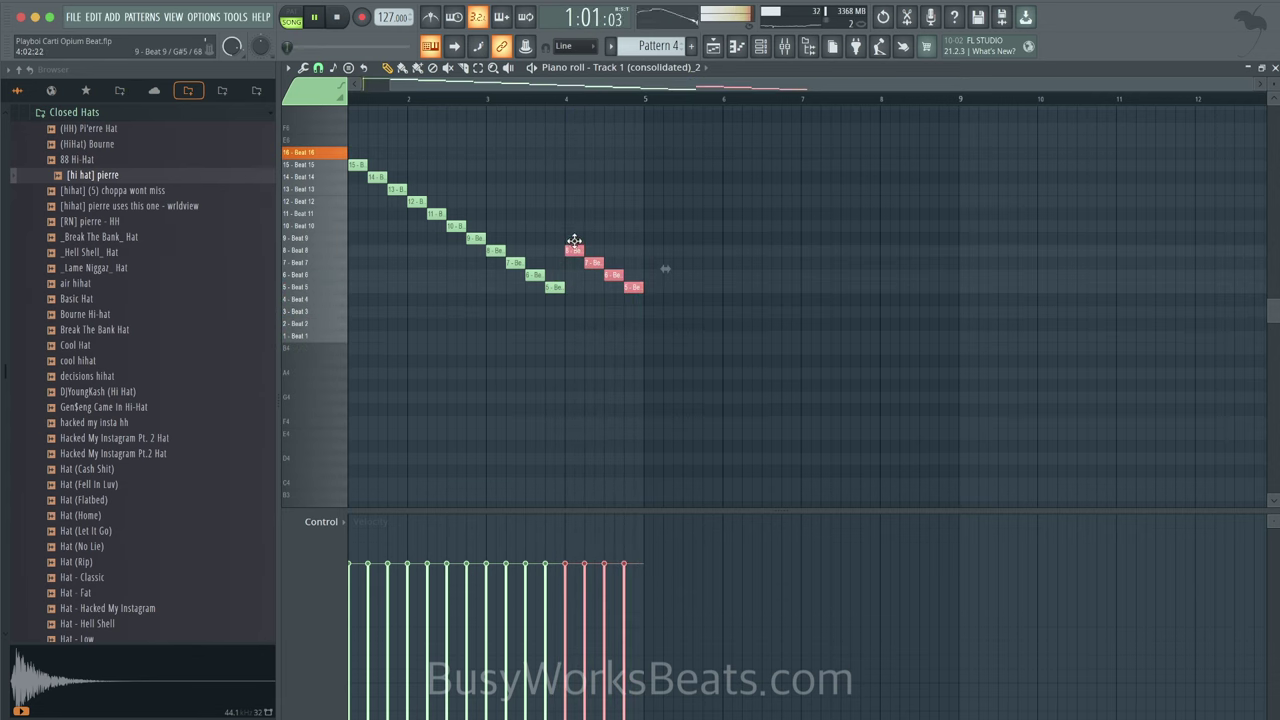
Step: Try raising the Beat 11 slice note in Pattern 4 to Beat 14, and undo the move
scroll(469, 198, "up", 2)
scroll(469, 198, "left", 1)
left_click_drag(458, 248, 455, 212)
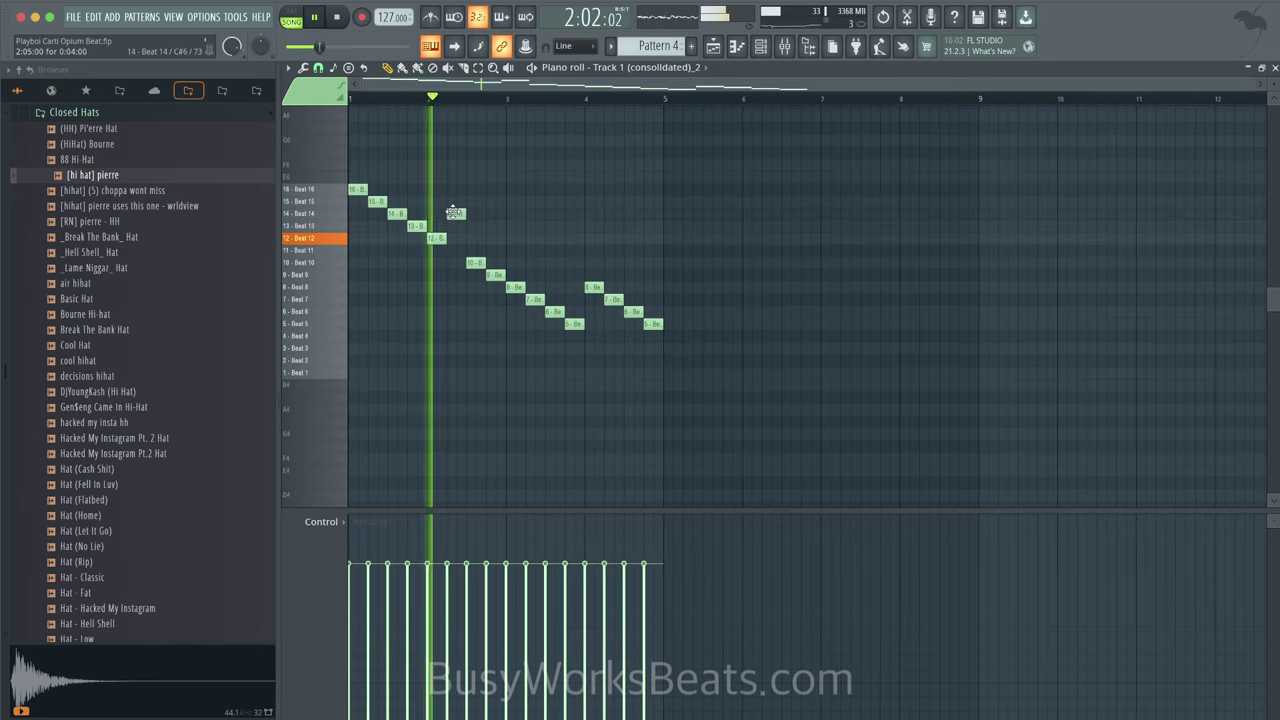
key("ctrl+z")
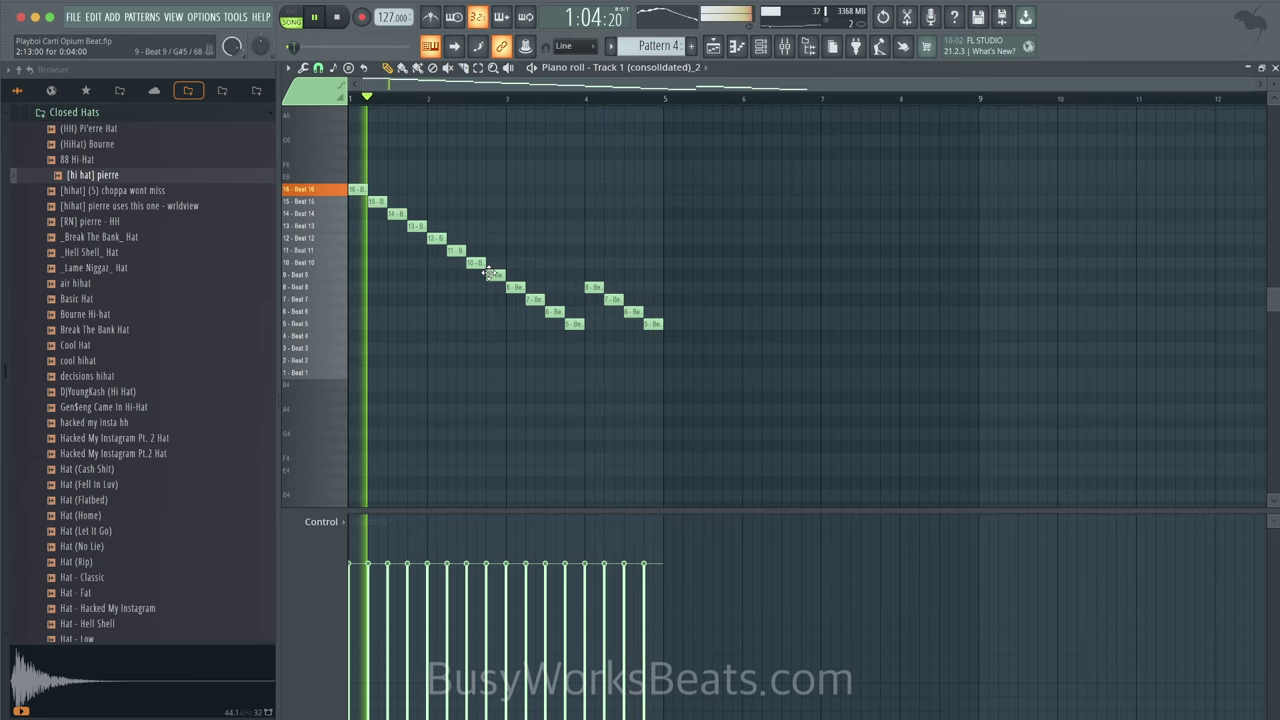
Step: Raise the Beat 10 slice note in Pattern 4 to Beat 15 and save the project
left_click_drag(468, 259, 468, 198)
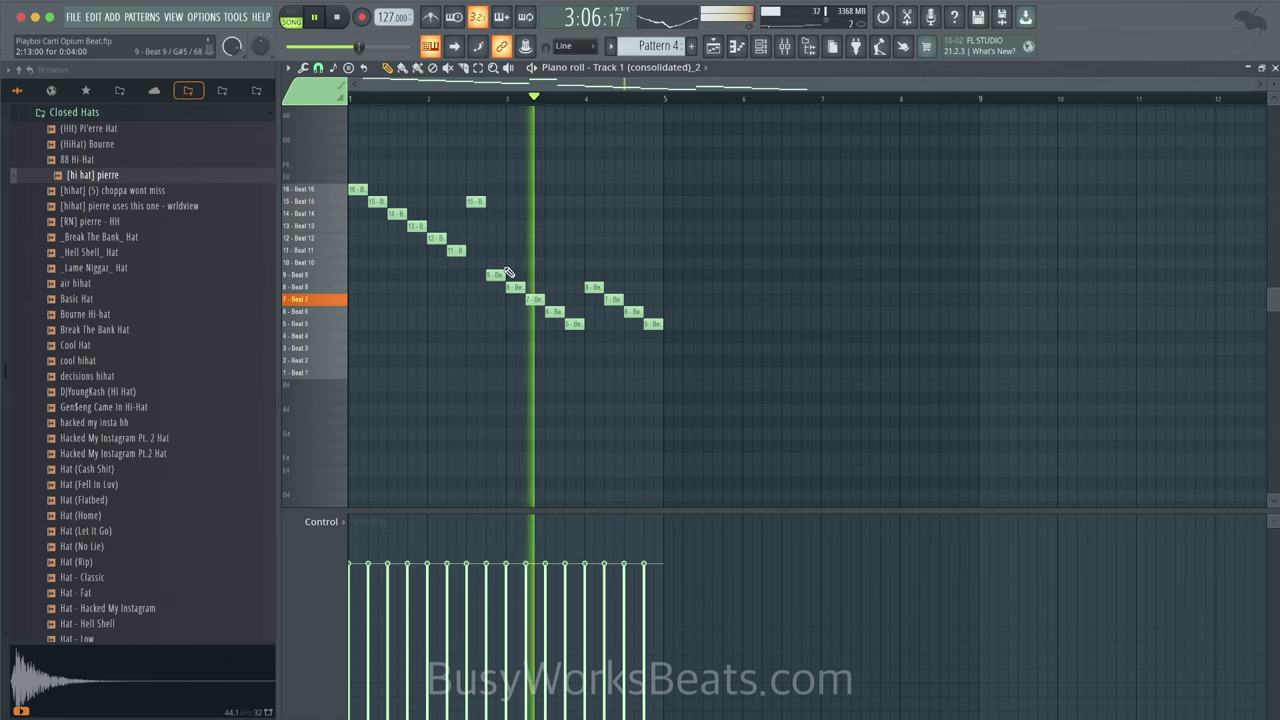
left_click(713, 47)
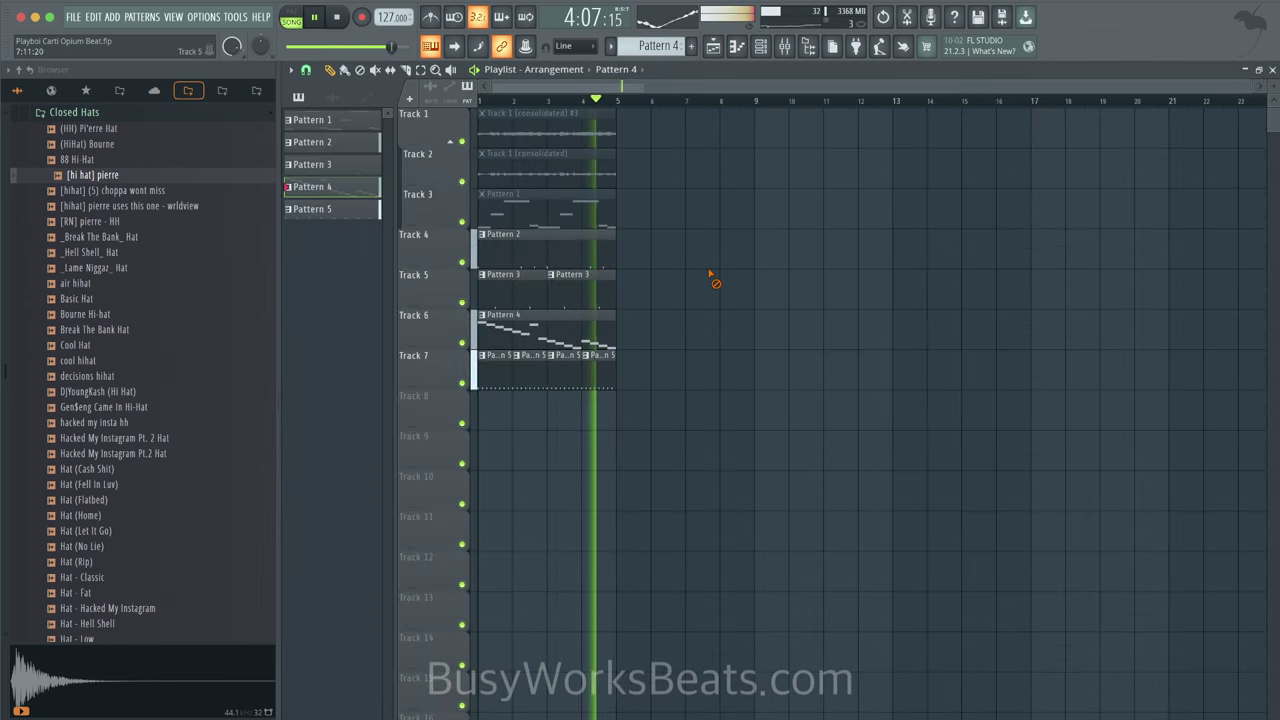
left_click(784, 47)
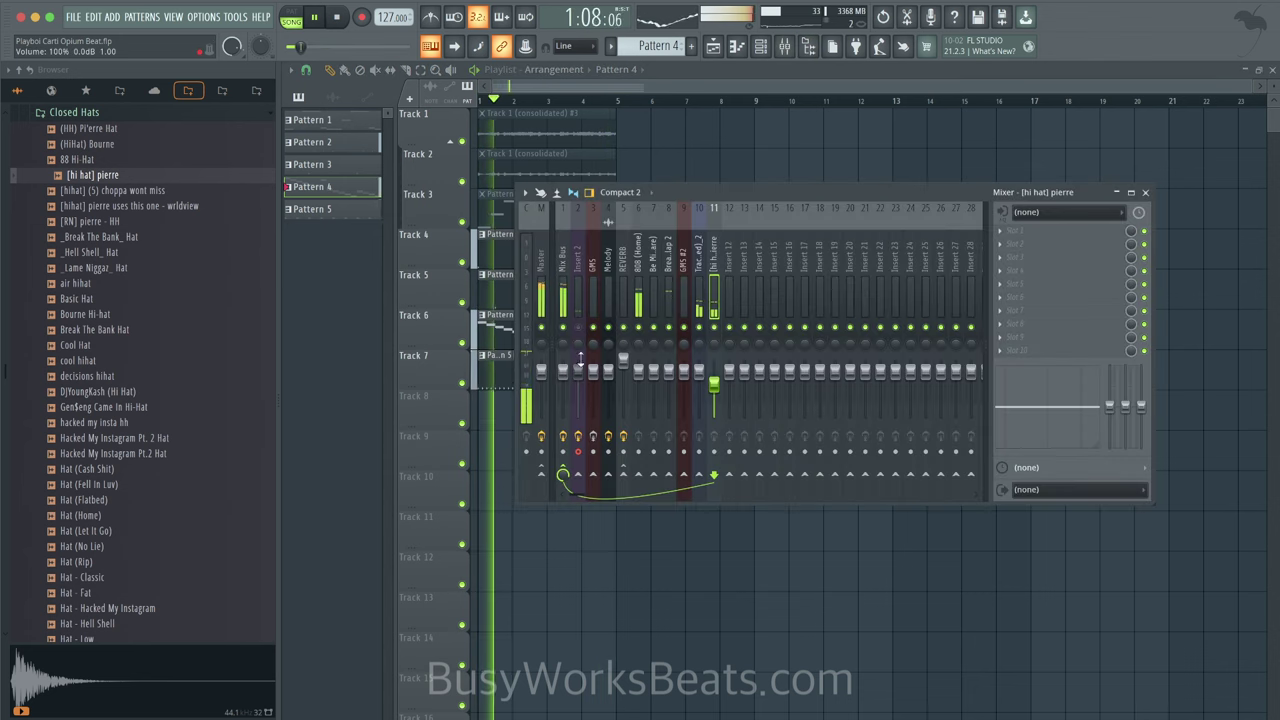
key("space")
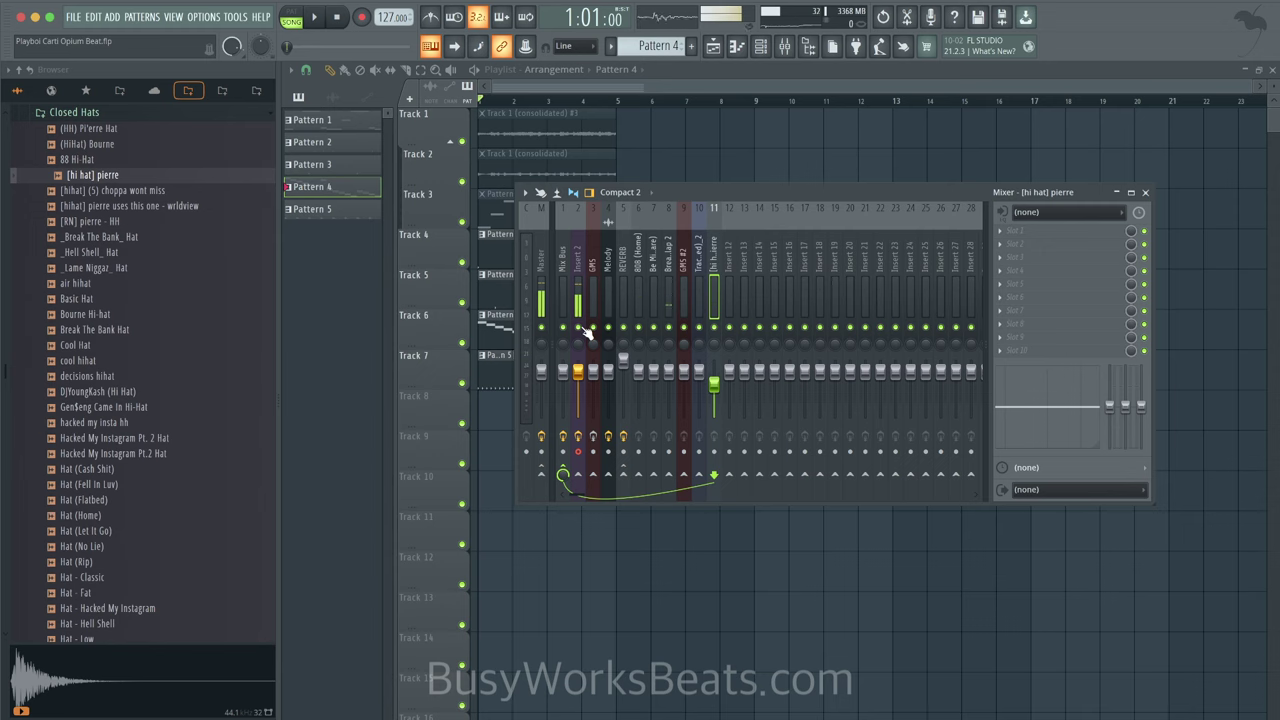
key("F9")
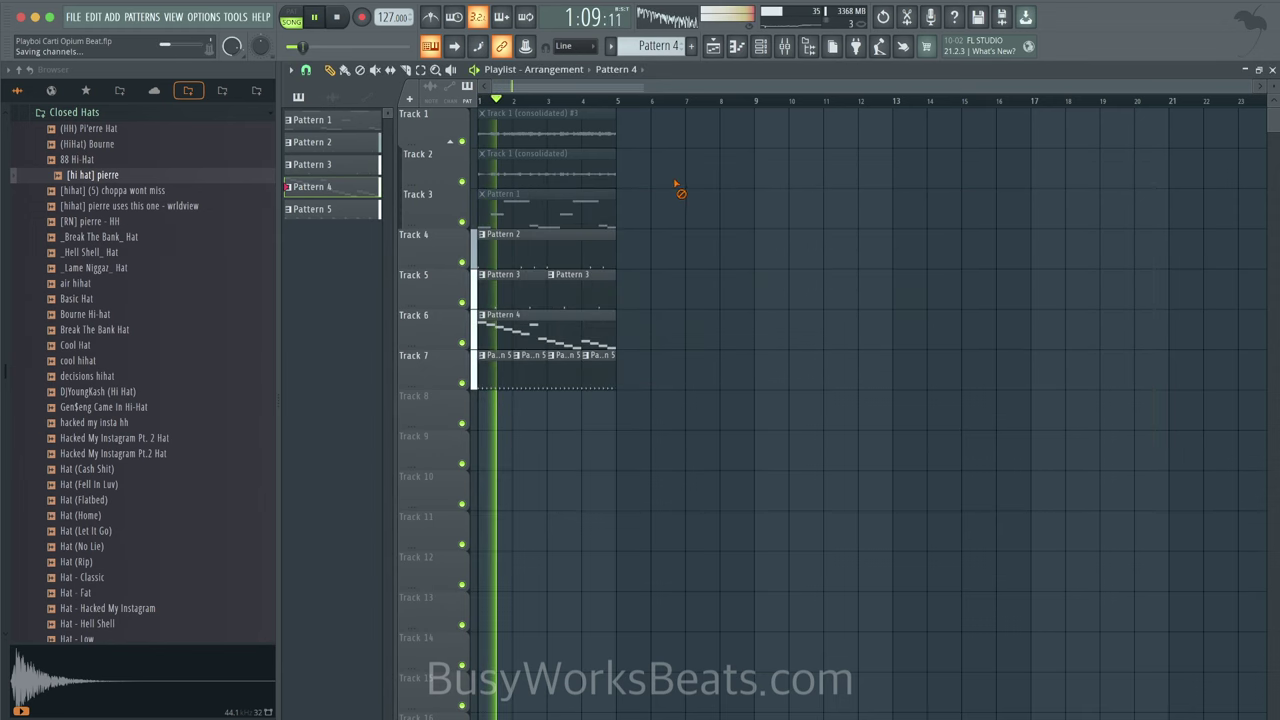
Step: Create the first empty pattern, Pattern 6, for a new melodic layer
left_click(760, 47)
left_click(655, 46)
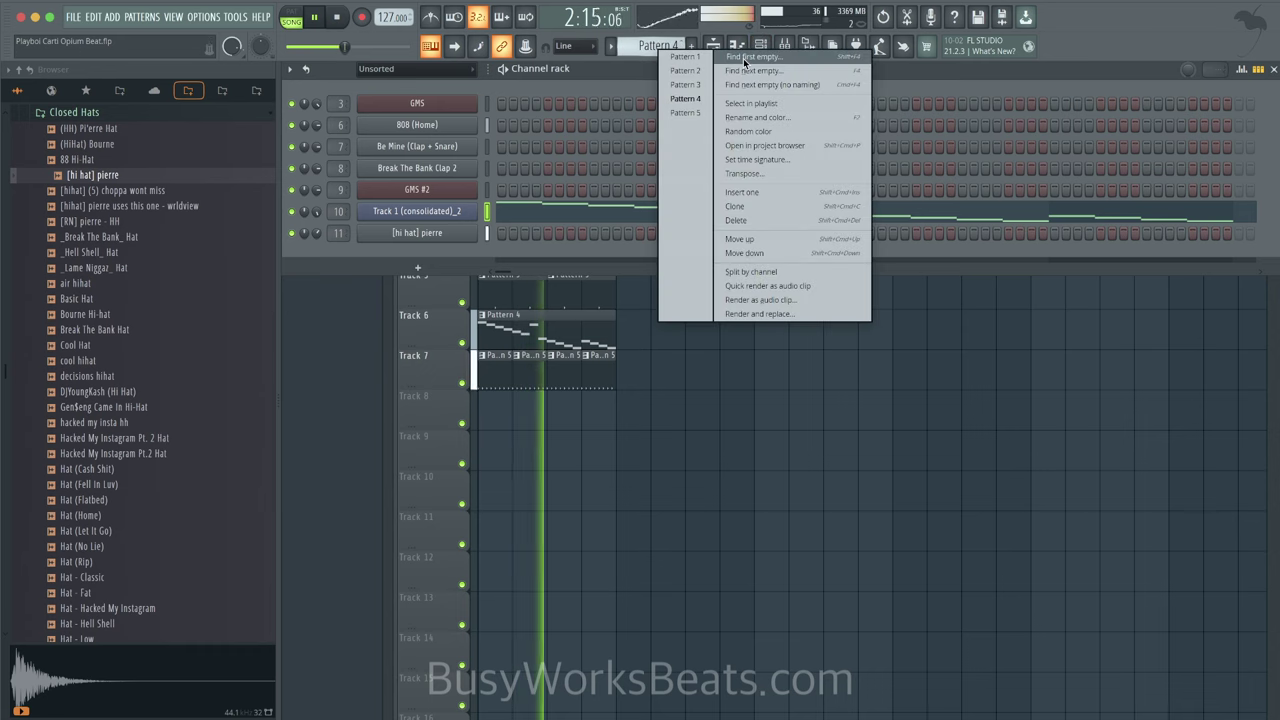
left_click(744, 58)
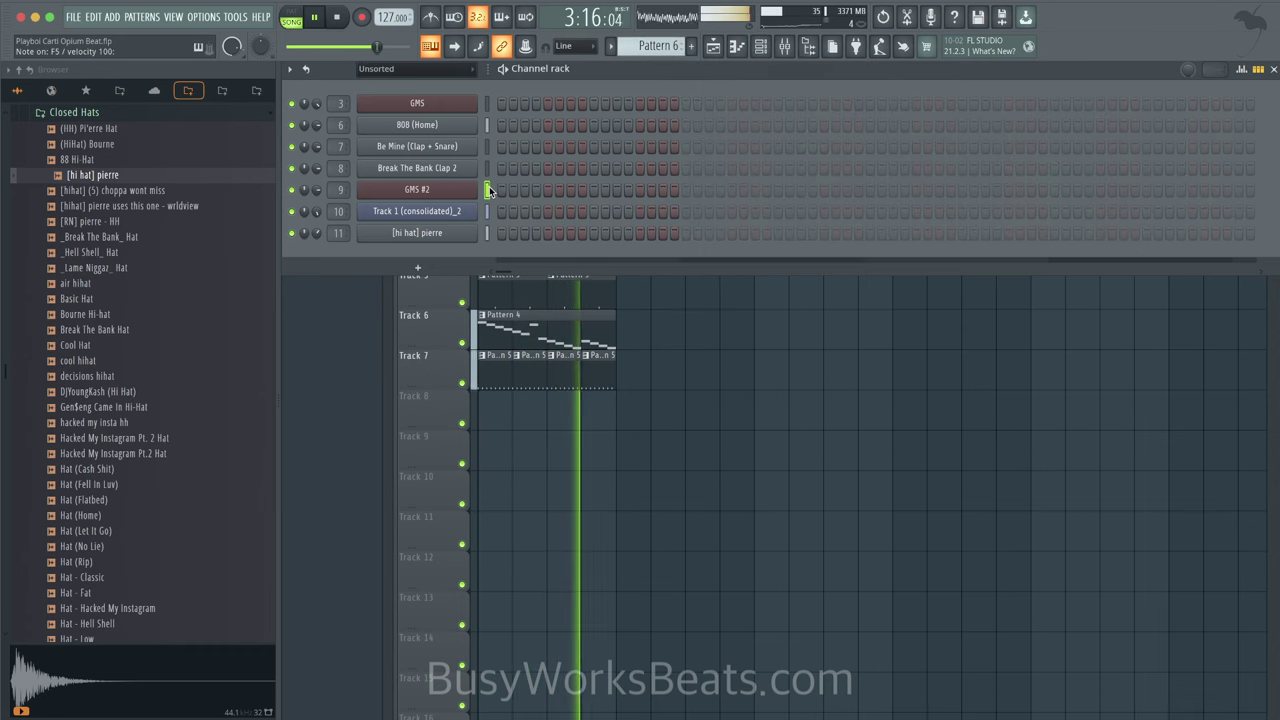
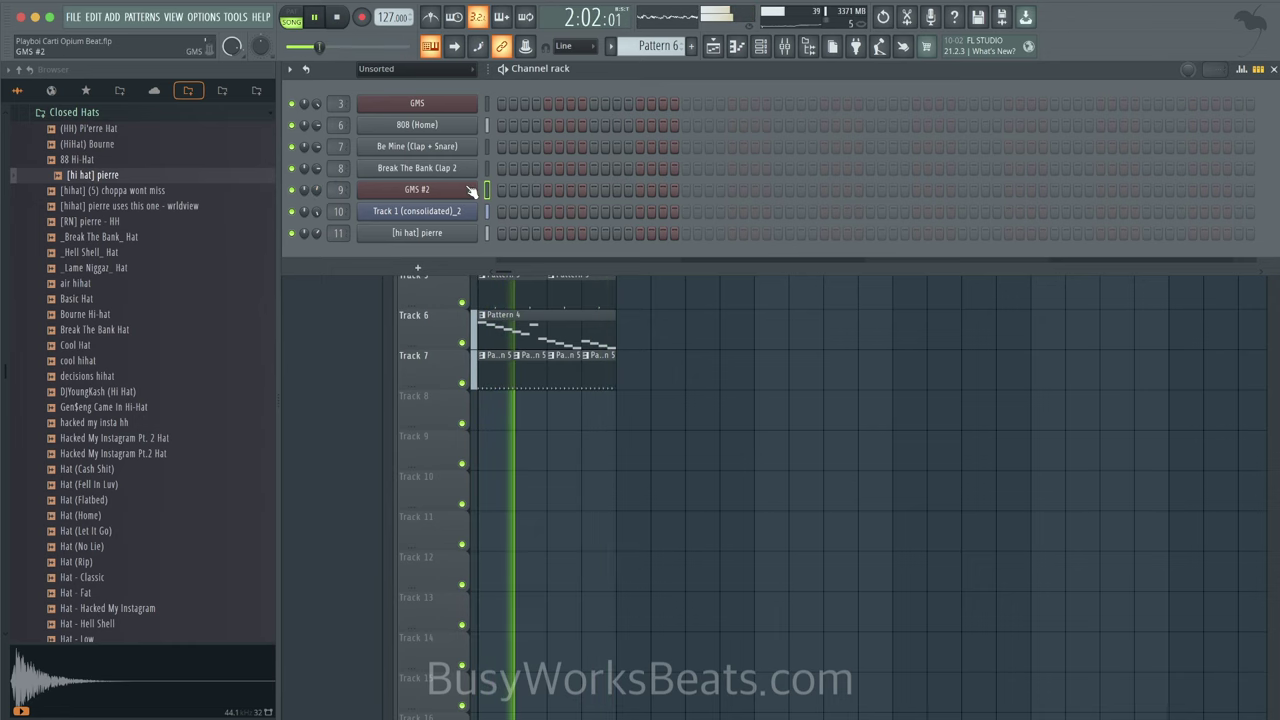
Step: Audition the Leads & Synths programs in GMS #2 and load Epic Trance MC
left_click(410, 190)
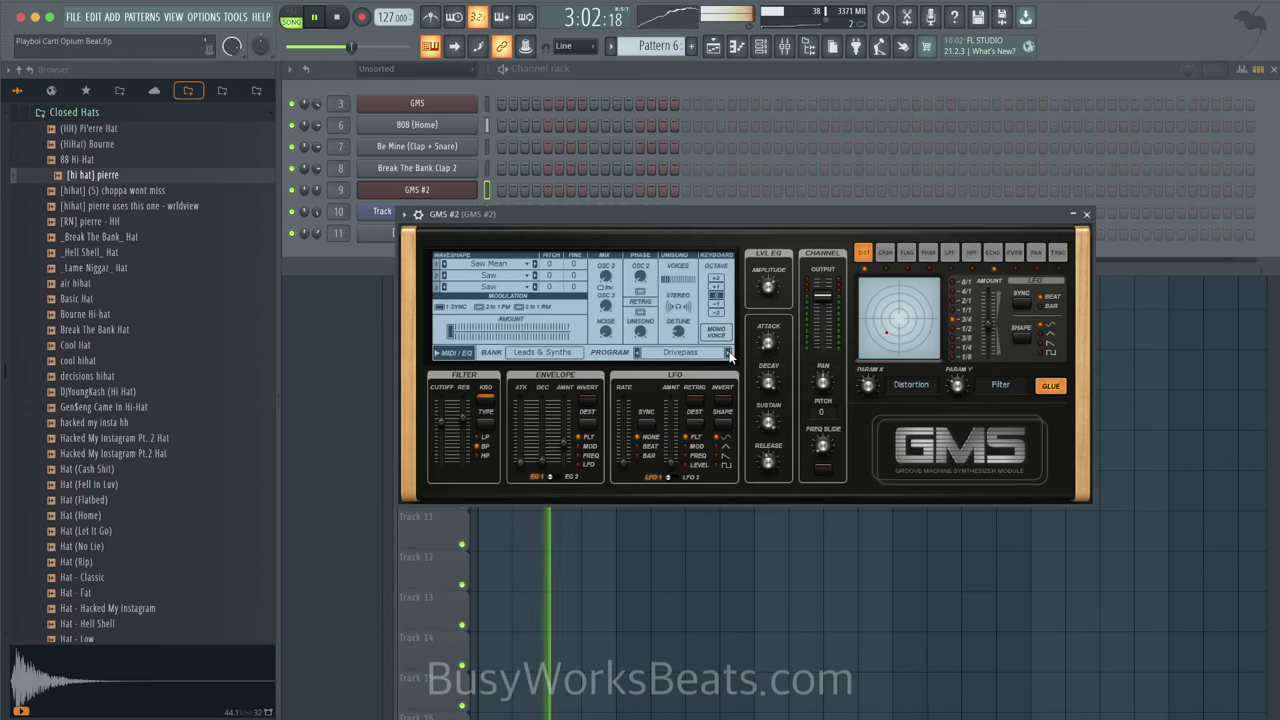
left_click(729, 353)
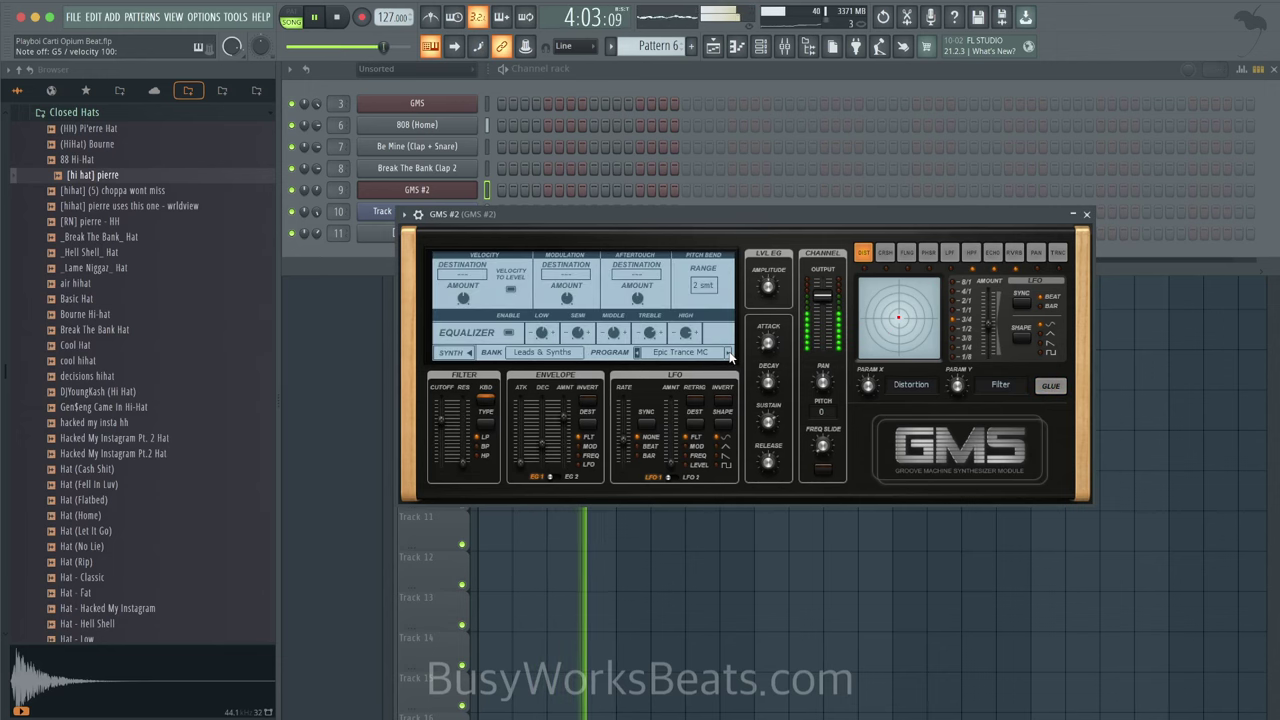
left_click(729, 354)
left_click(643, 355)
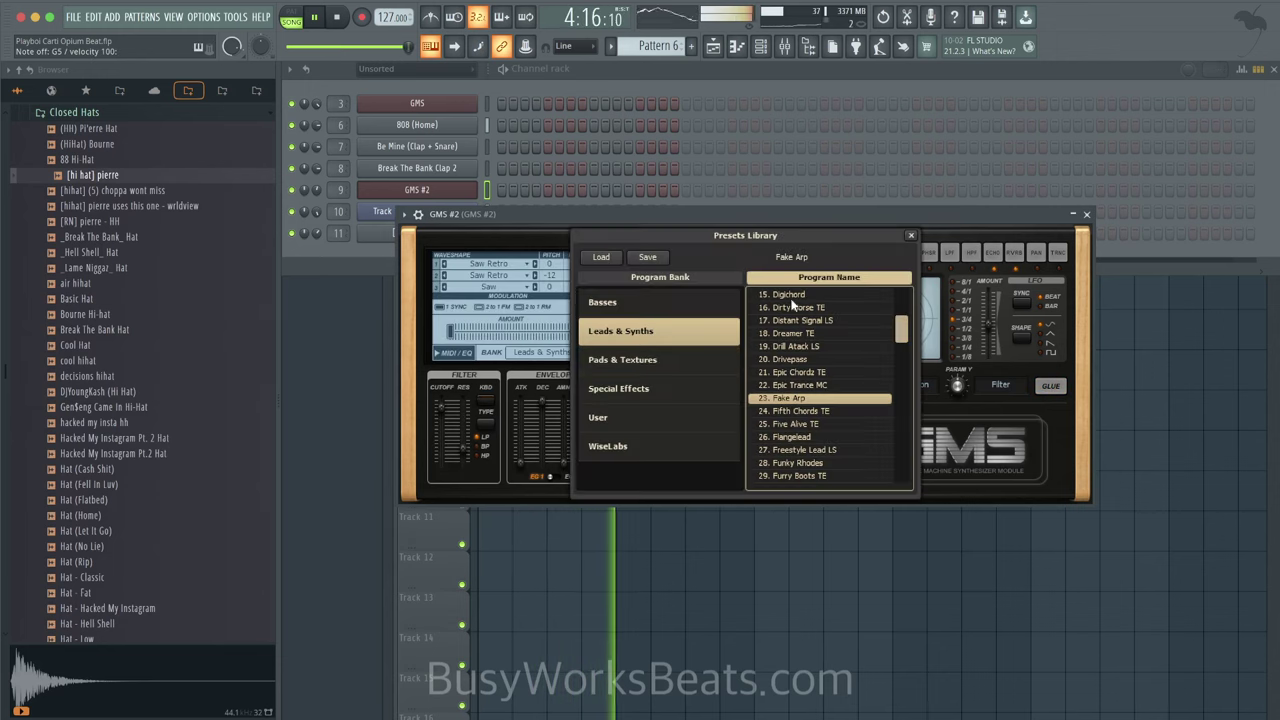
left_click(910, 237)
left_click(638, 353)
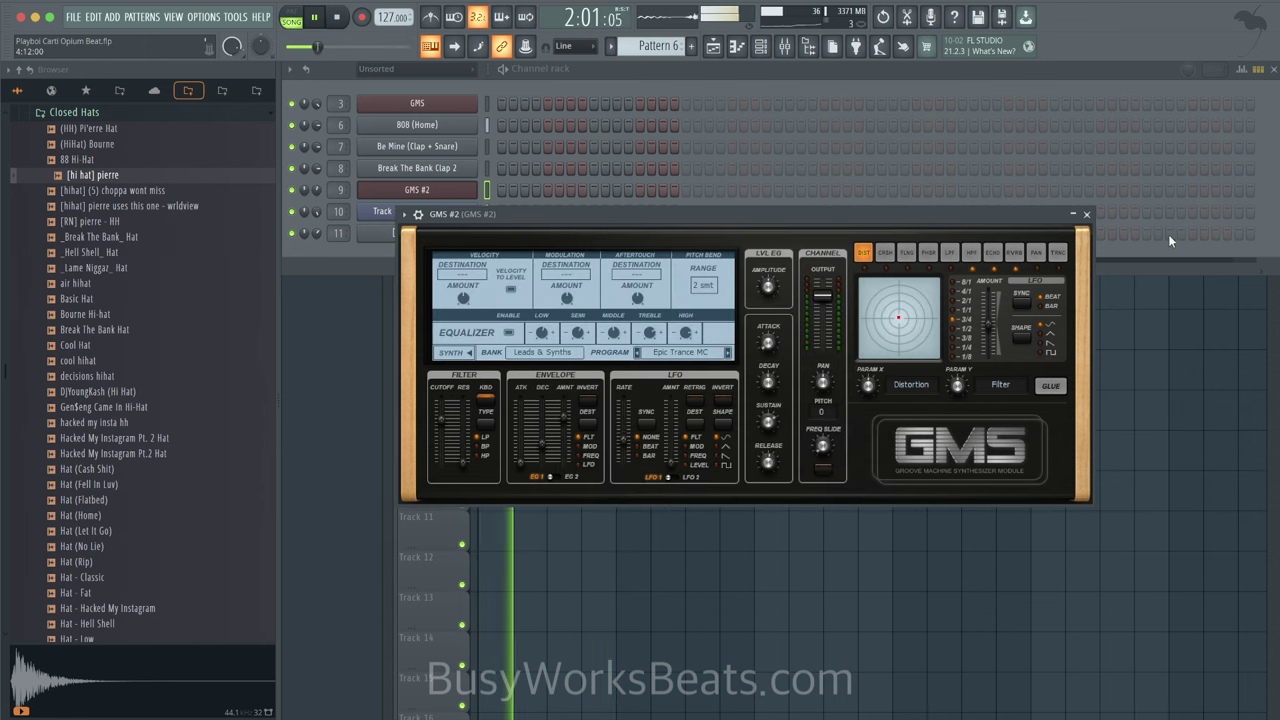
left_click(1090, 217)
Step: Mute the 808 (Home) mixer track and save the project
right_click(942, 384)
left_click(786, 46)
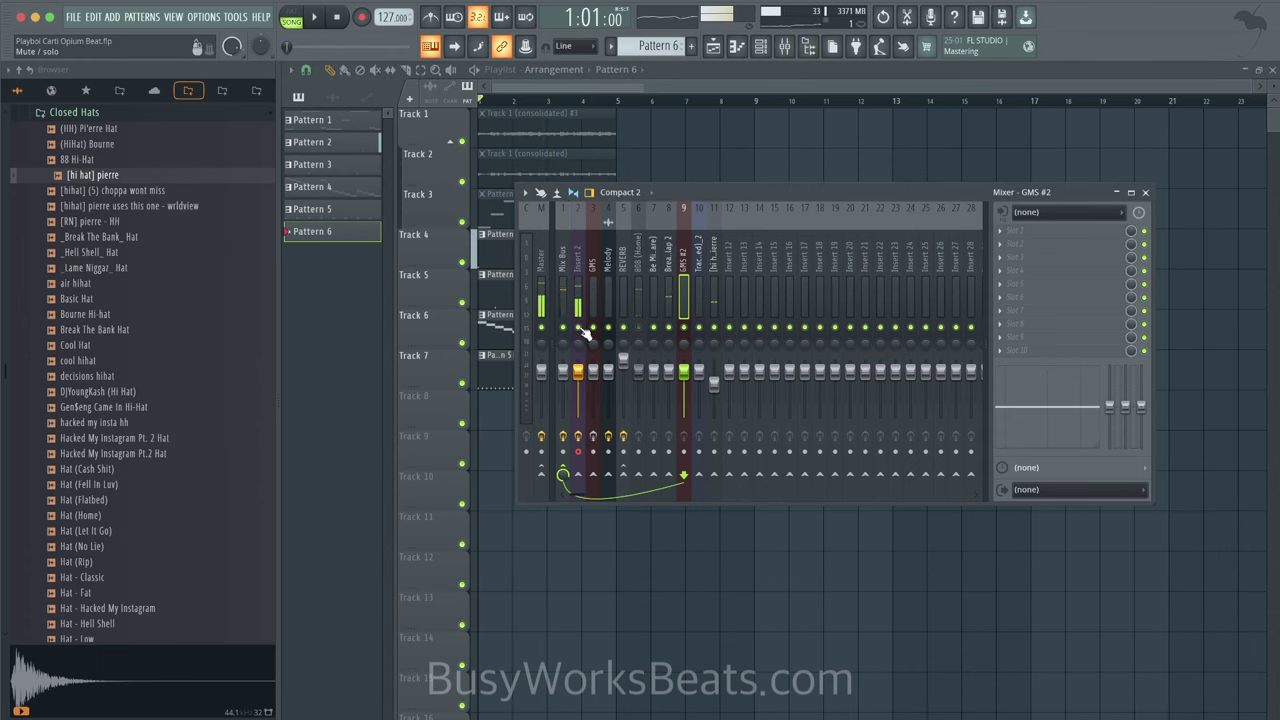
key("space")
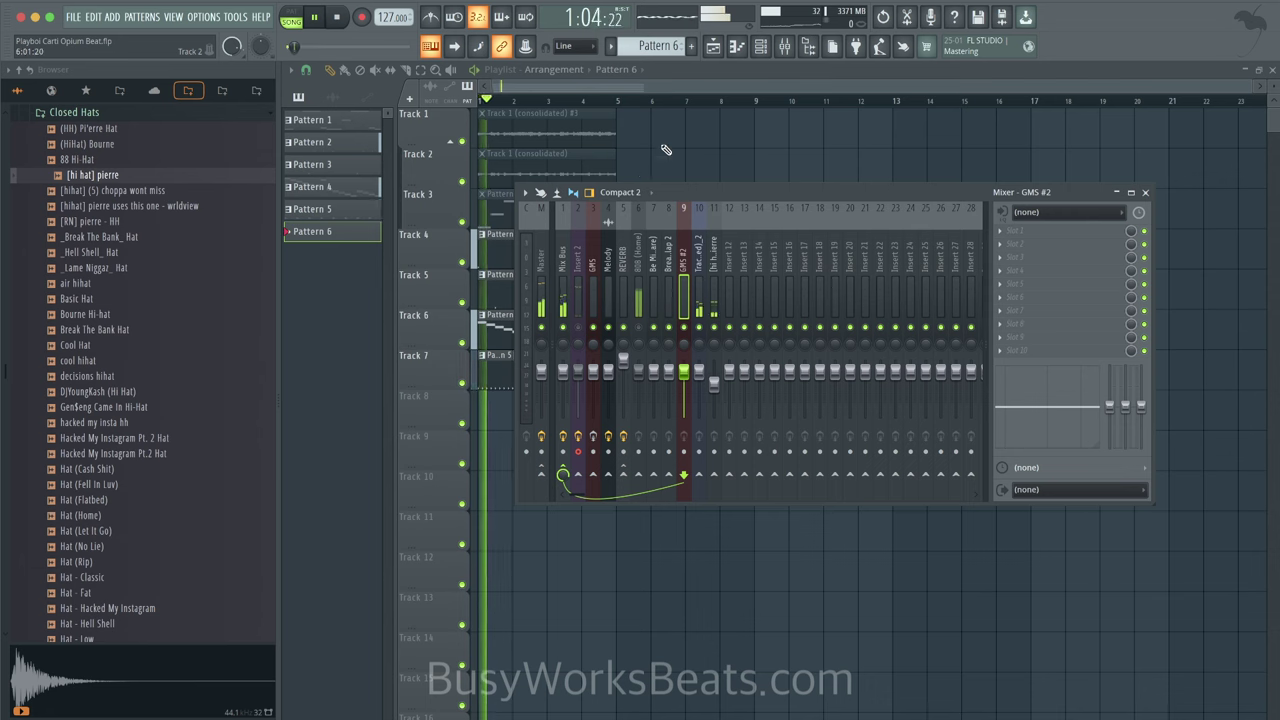
right_click(697, 134)
key("super+s")
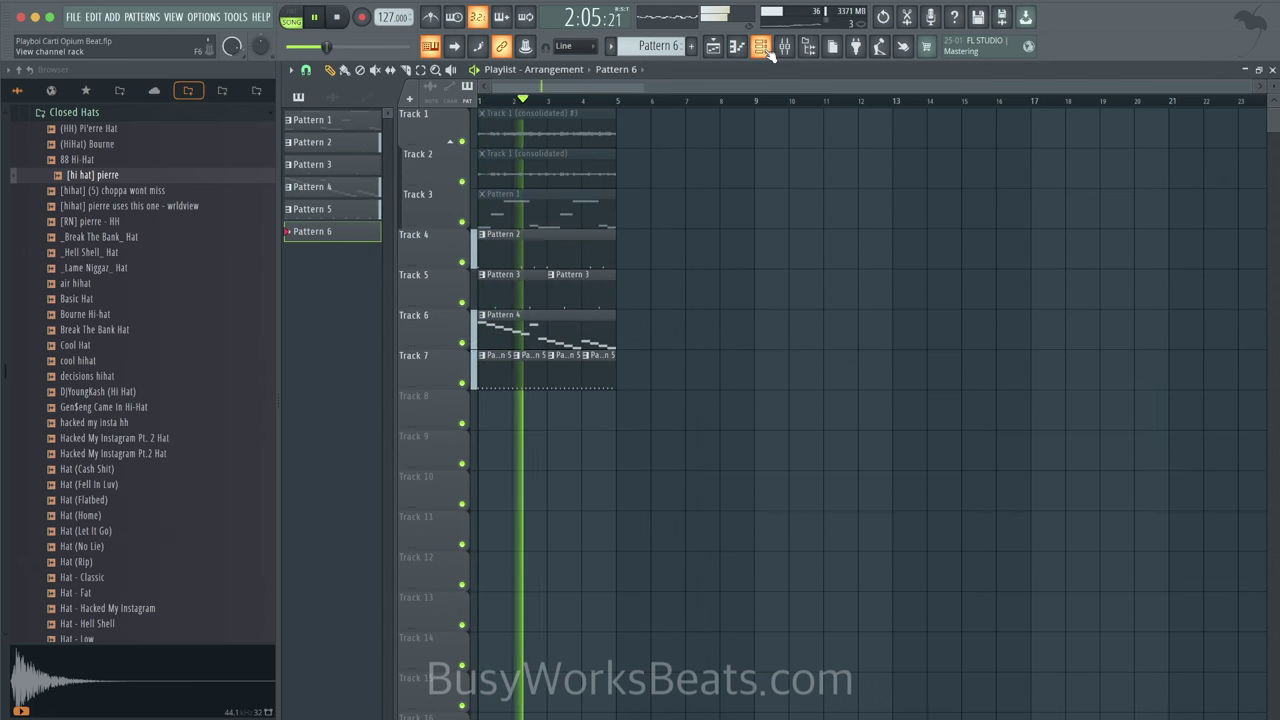
Step: Place a Pattern 6 clip at the start of Track 8 and extend it to cover bars 1 to 4
left_click(760, 46)
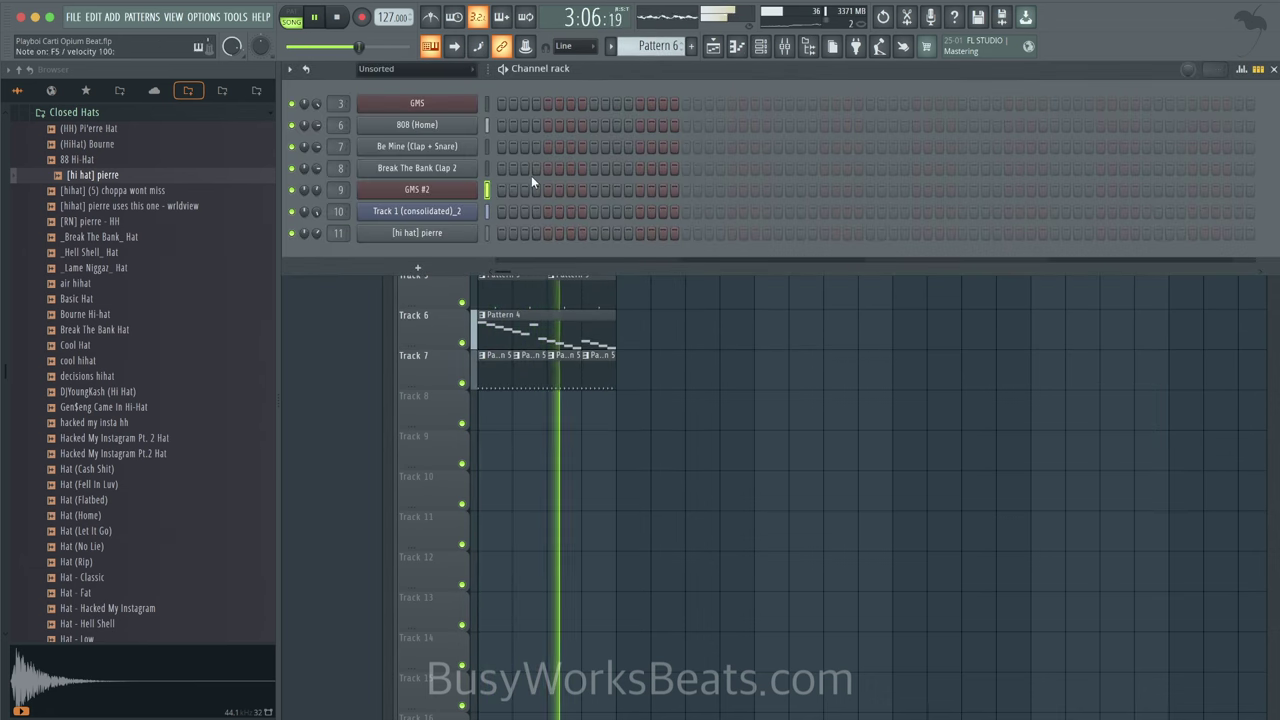
key("F6")
left_click(491, 420)
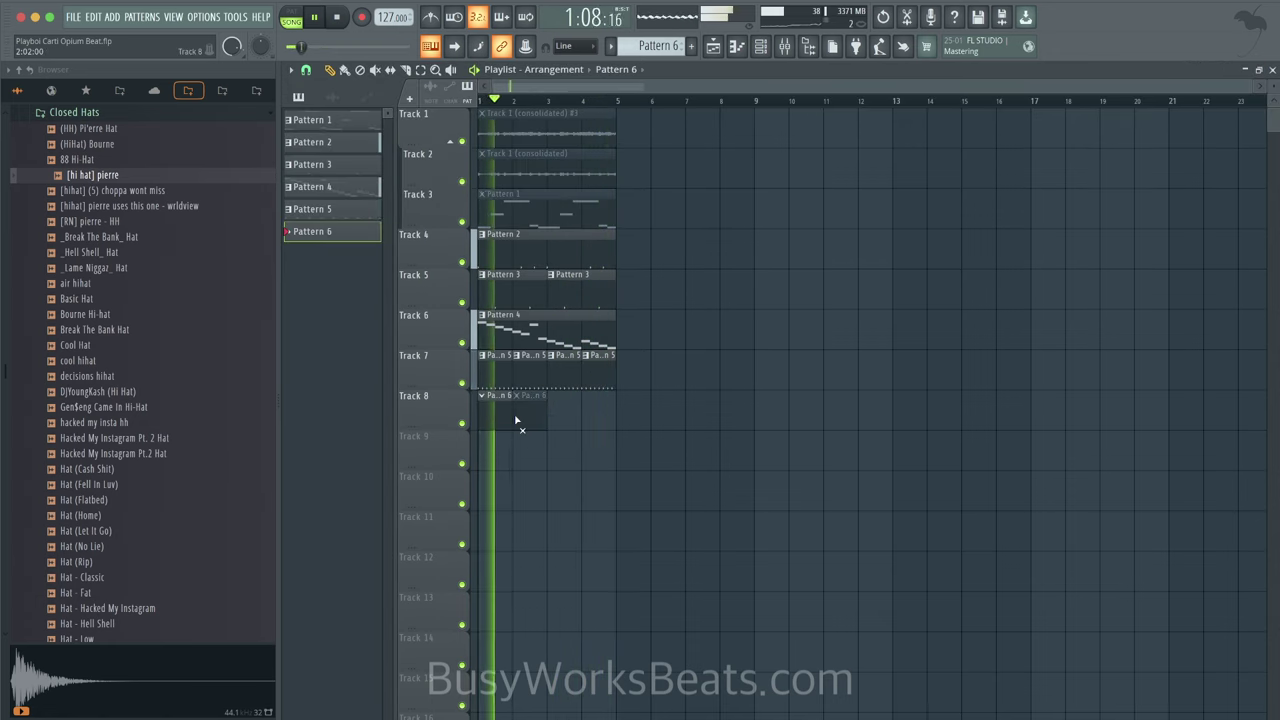
left_click_drag(510, 410, 603, 409)
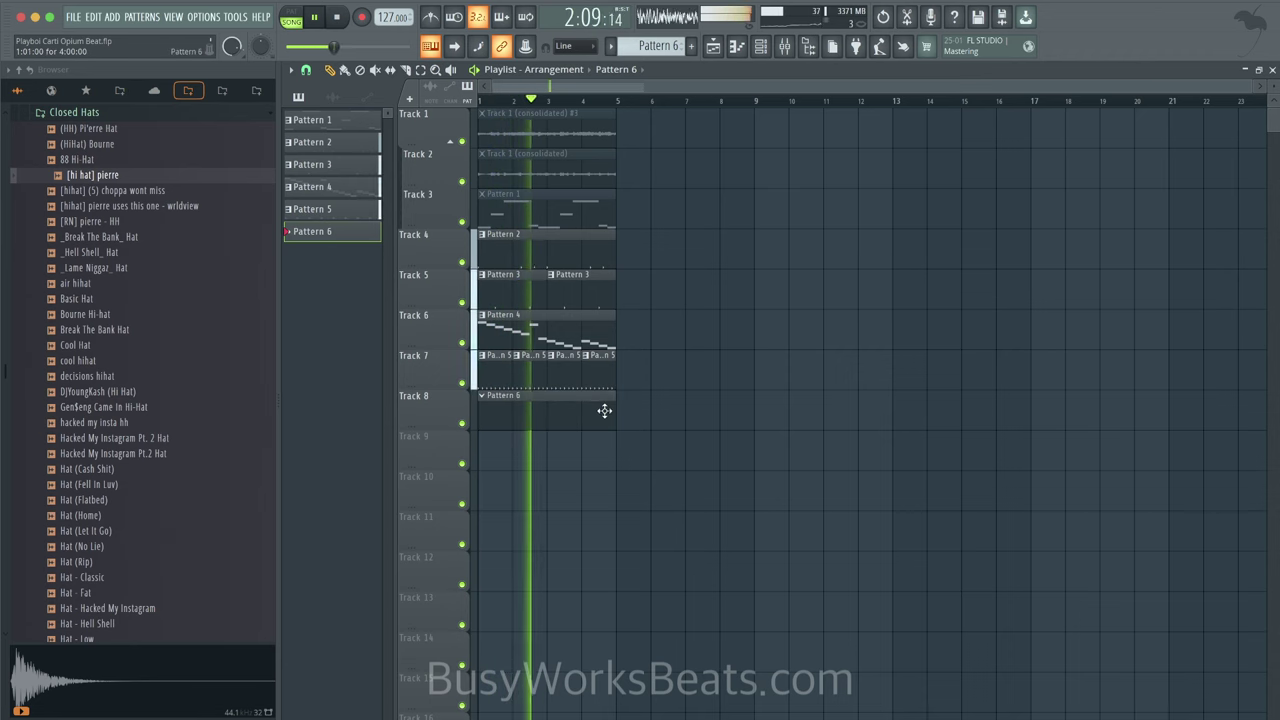
Step: Start the Pattern 6 melody on the GMS #2 channel with a C6 note across bar 1 and a C#6 note across bar 2
key("F6")
right_click(467, 188)
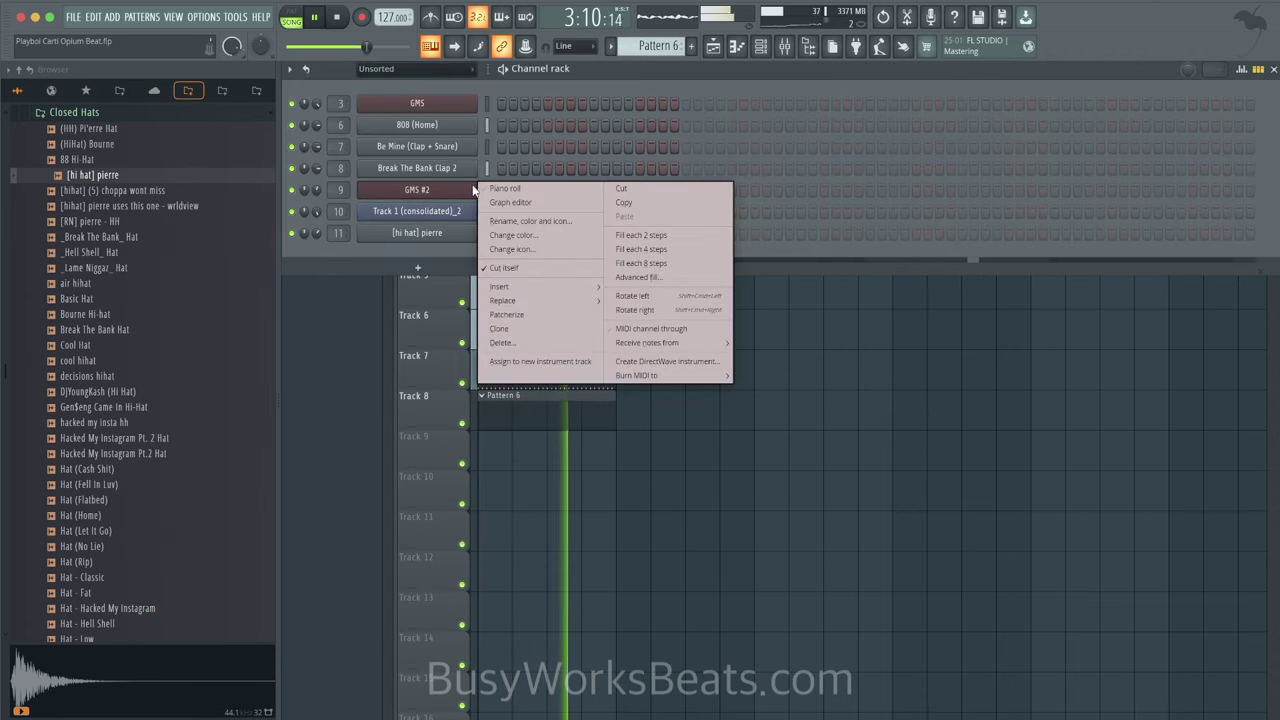
left_click(464, 193)
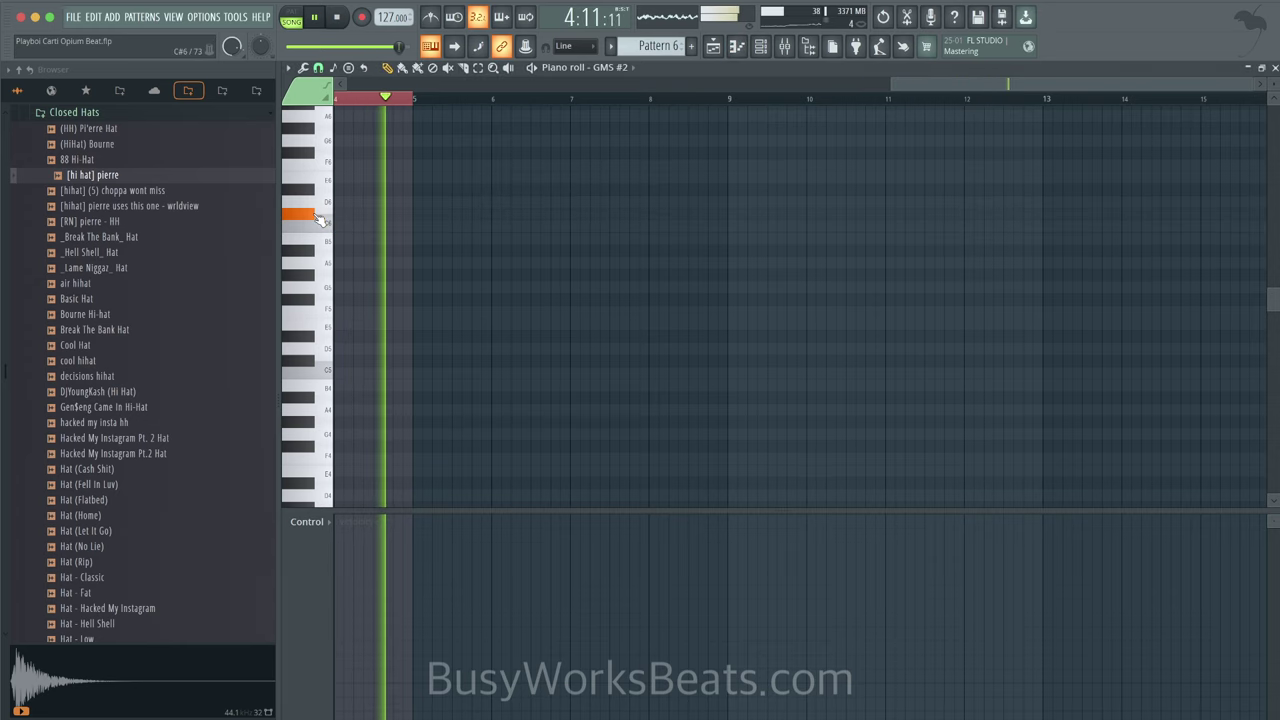
left_click_drag(347, 228, 307, 230)
scroll(350, 232, "left", 5)
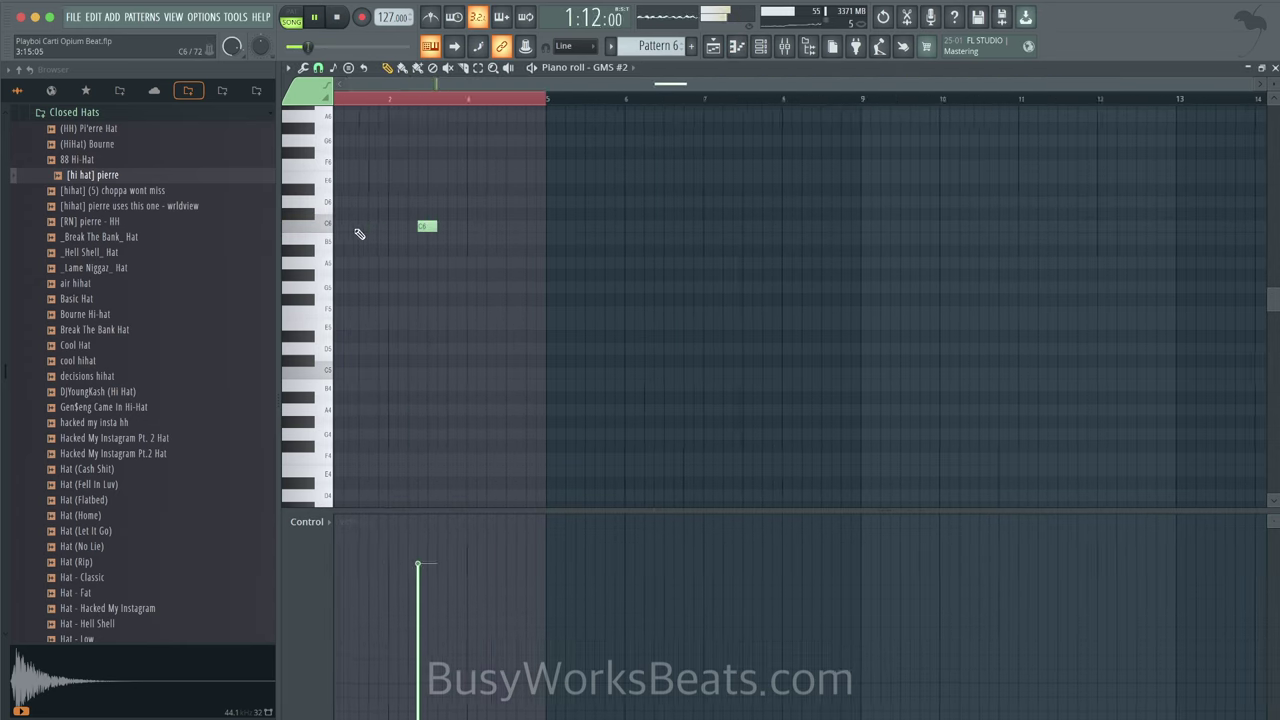
scroll(450, 250, "up", 1)
key("space")
key("space")
left_click_drag(355, 261, 412, 262)
left_click(414, 251)
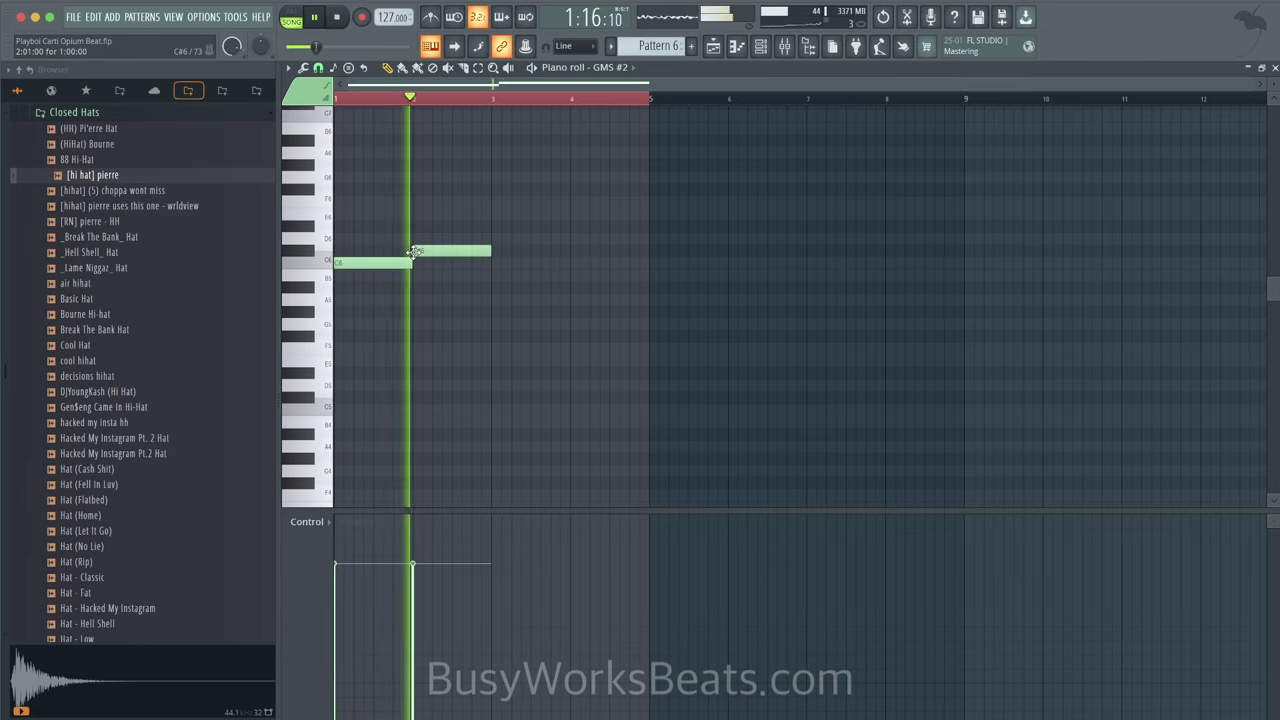
Step: Continue the GMS #2 melody with C6 in the second half of bar 2 and G5 held across bars 3 and 4
left_click(452, 275)
key("space")
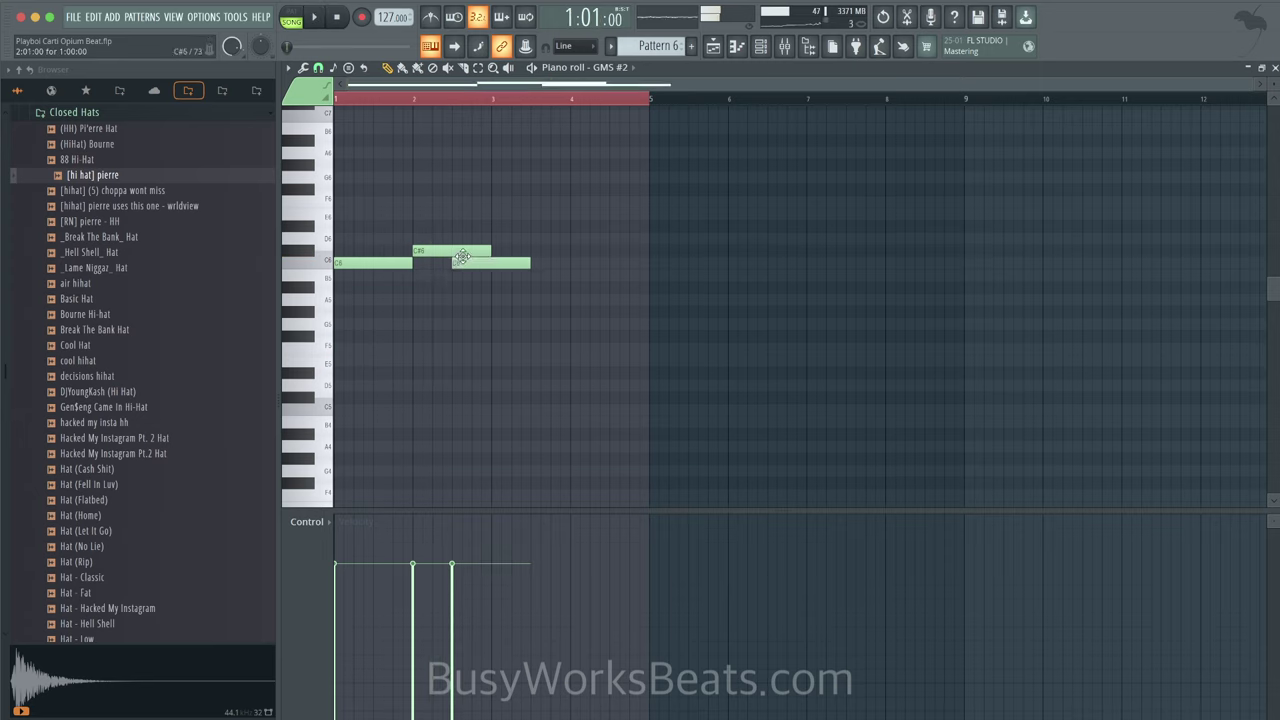
key("space")
key("super+l")
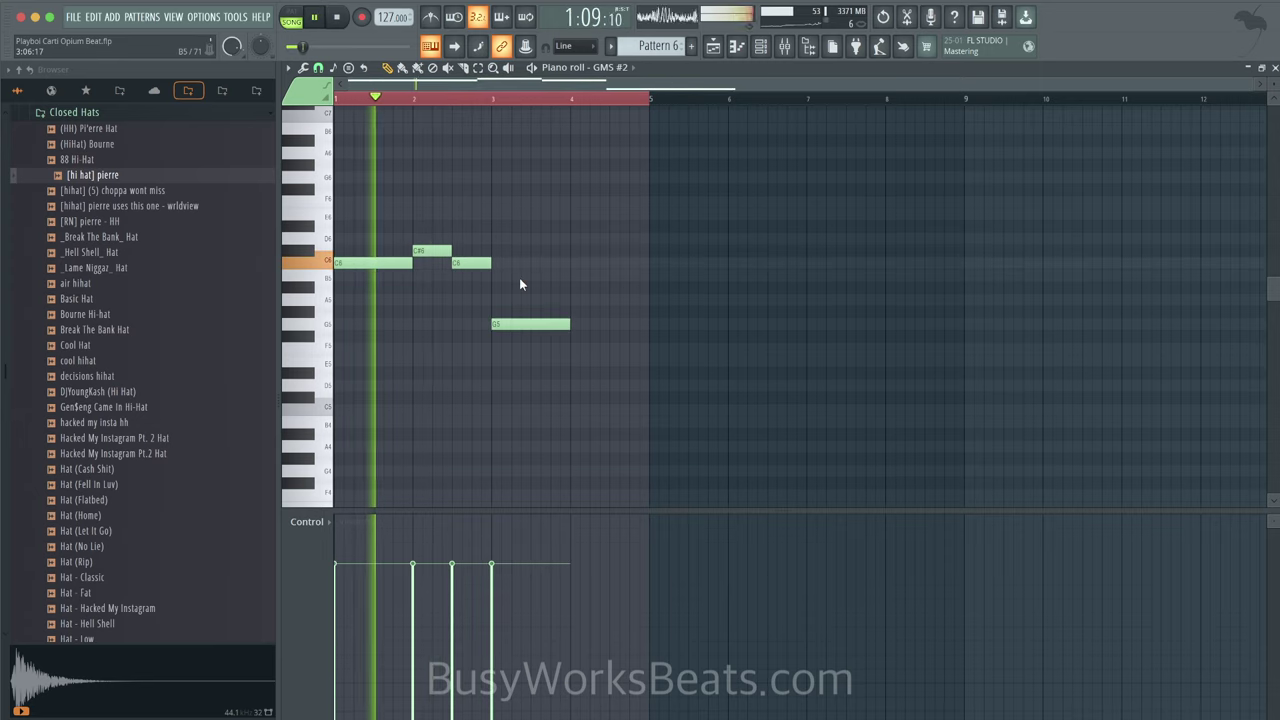
left_click(614, 98)
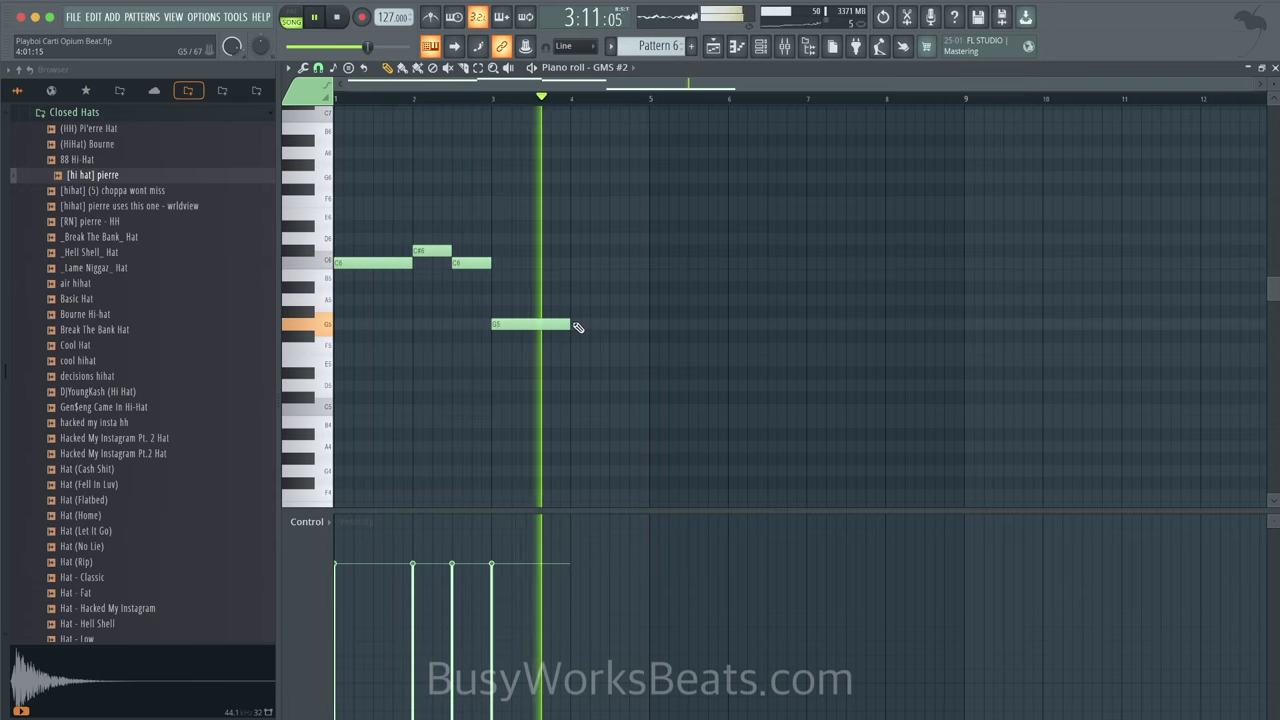
left_click_drag(572, 324, 642, 324)
Step: Copy the whole melody five semitones down as a harmony, with G5, G#5, G5 and D5, and play it back
key("ctrl+a")
key("space")
left_click_drag(385, 262, 385, 324)
key("space")
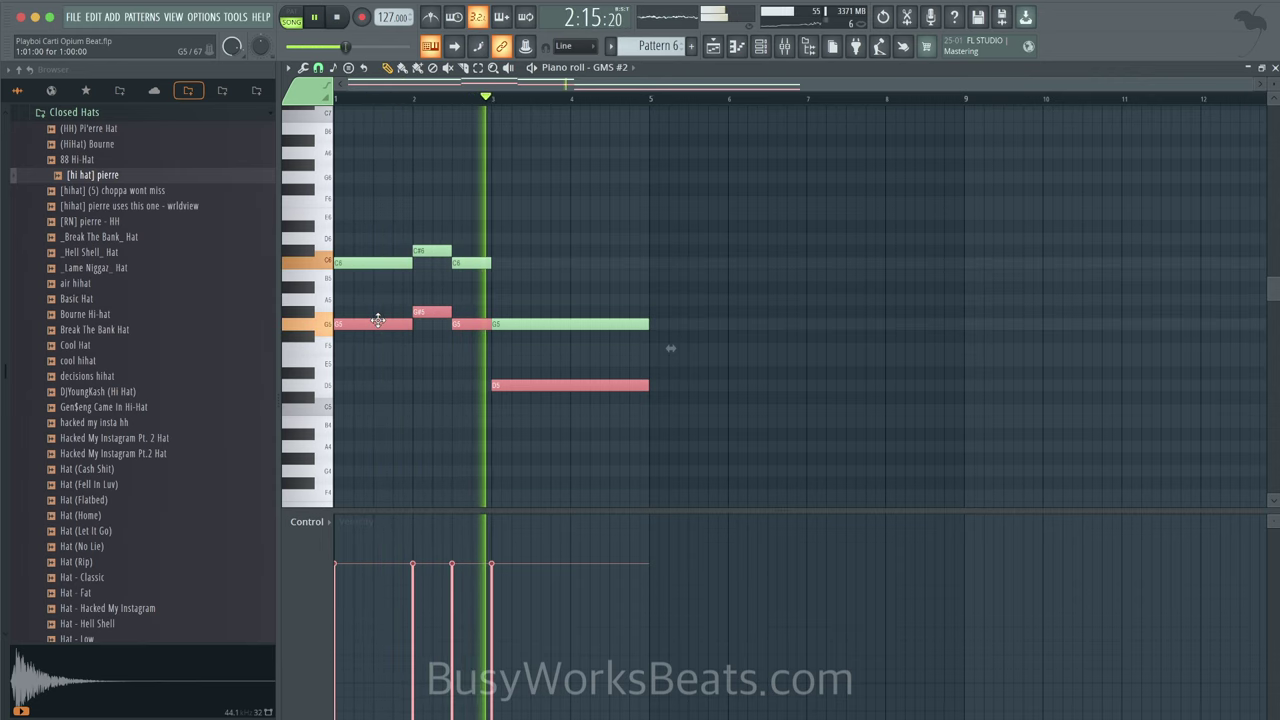
key("space")
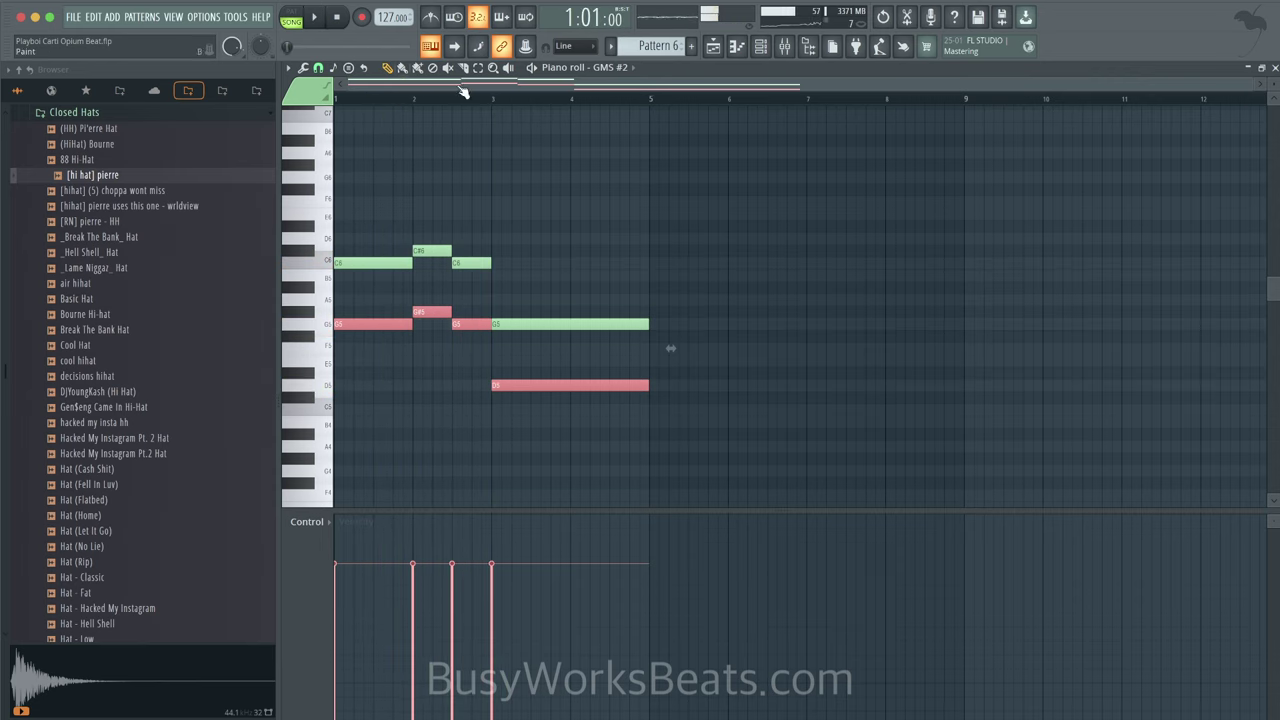
Step: Examine the mixer tracks during playback and the buffer length in the audio settings
left_click(784, 48)
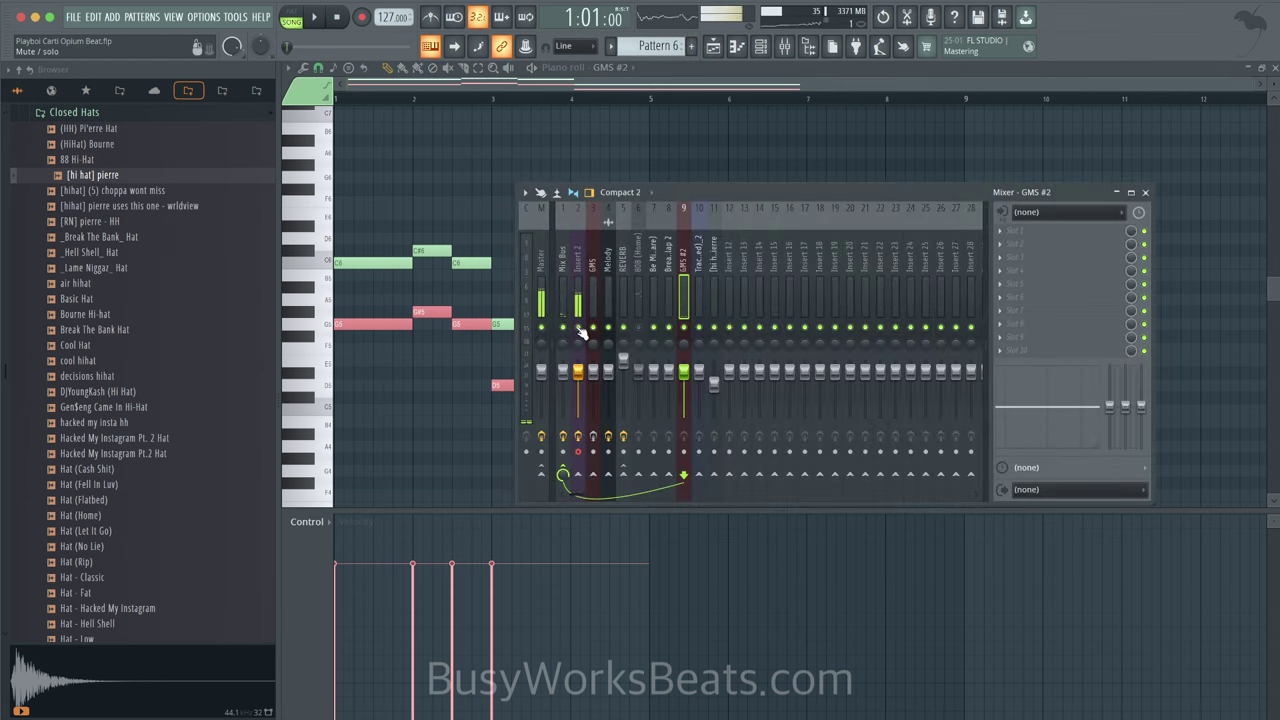
key("space")
left_click(203, 17)
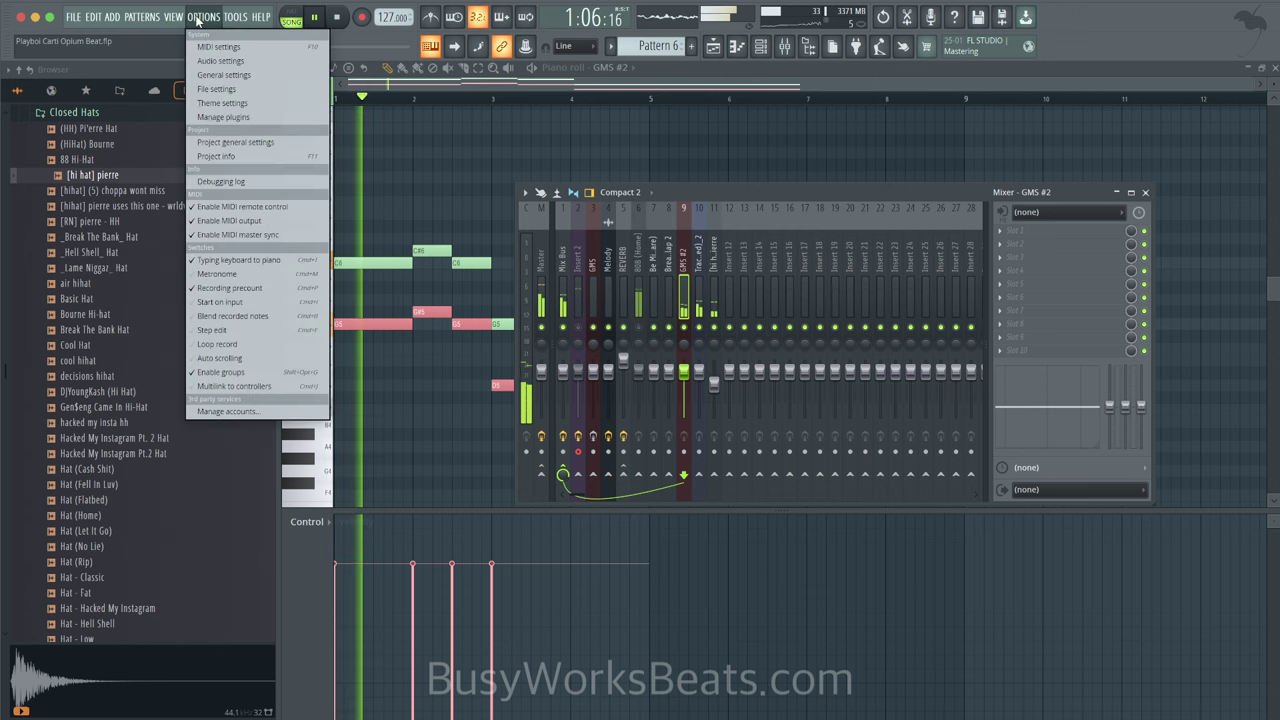
left_click(220, 55)
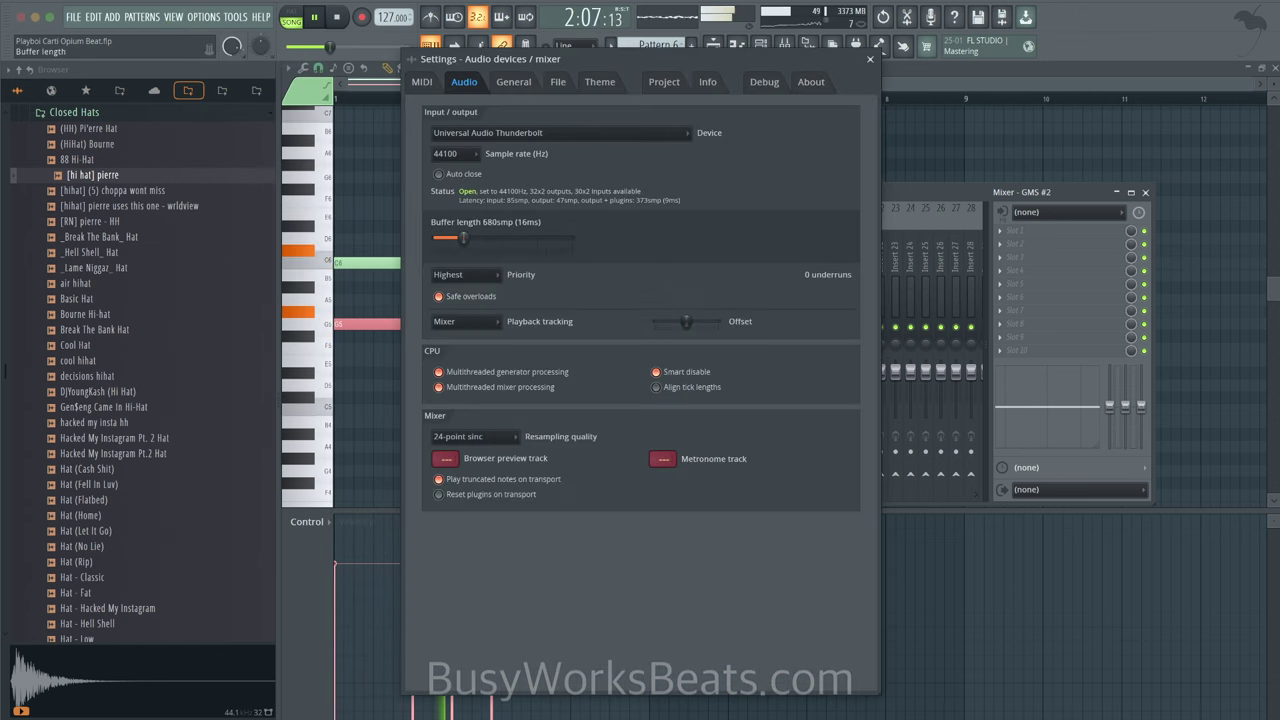
left_click(872, 61)
key("F9")
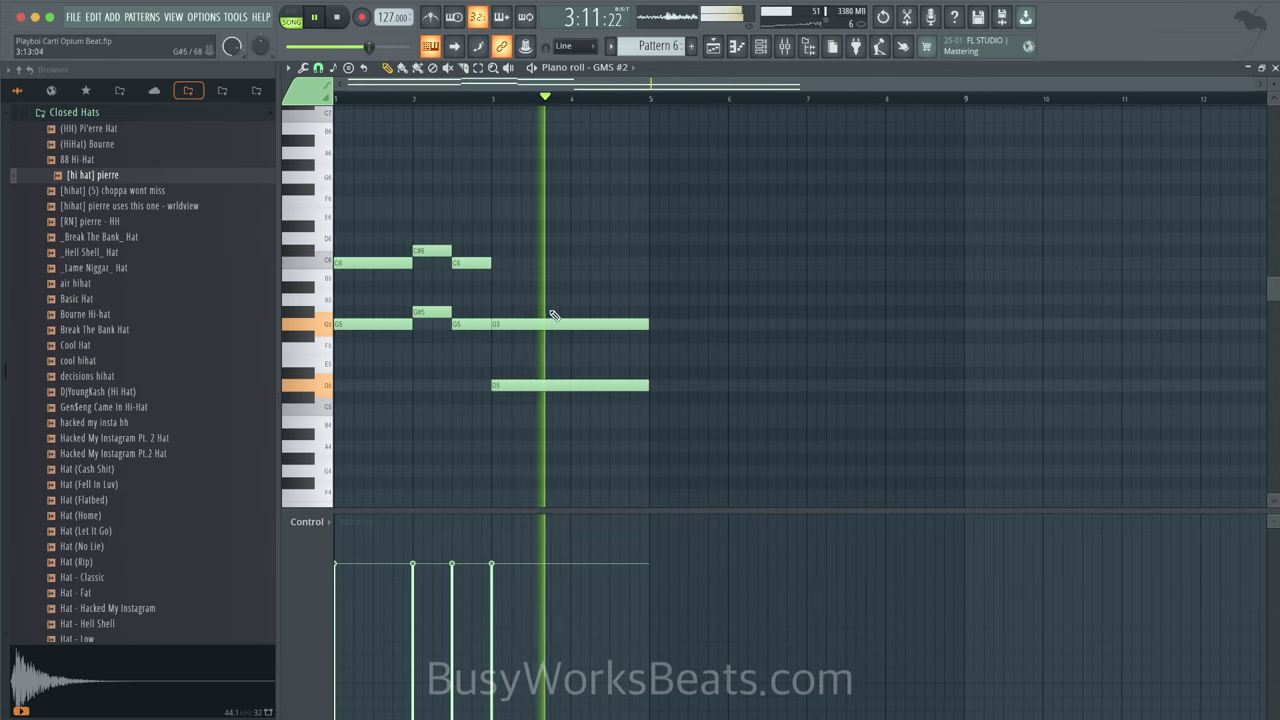
Step: Copy the top melody line one octave down to C5, C#5, C5 and G4 as a third voice
left_click_drag(486, 246, 397, 277)
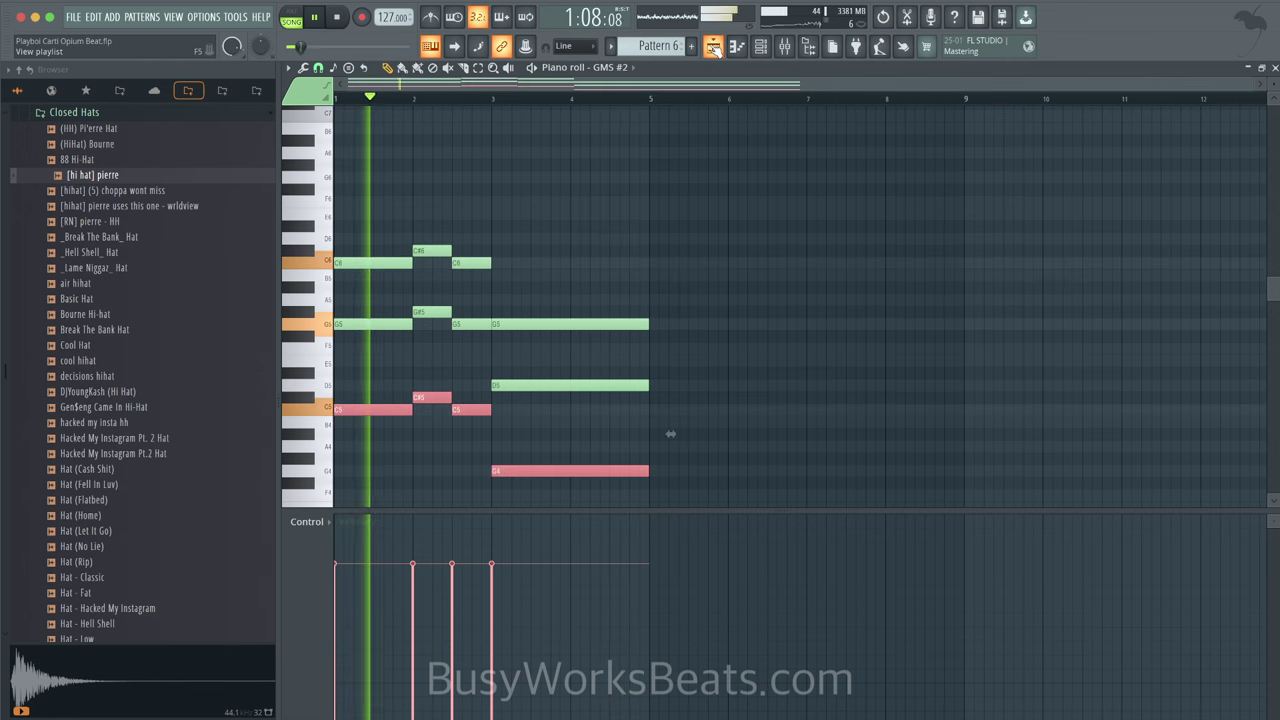
key("F5")
key("F6")
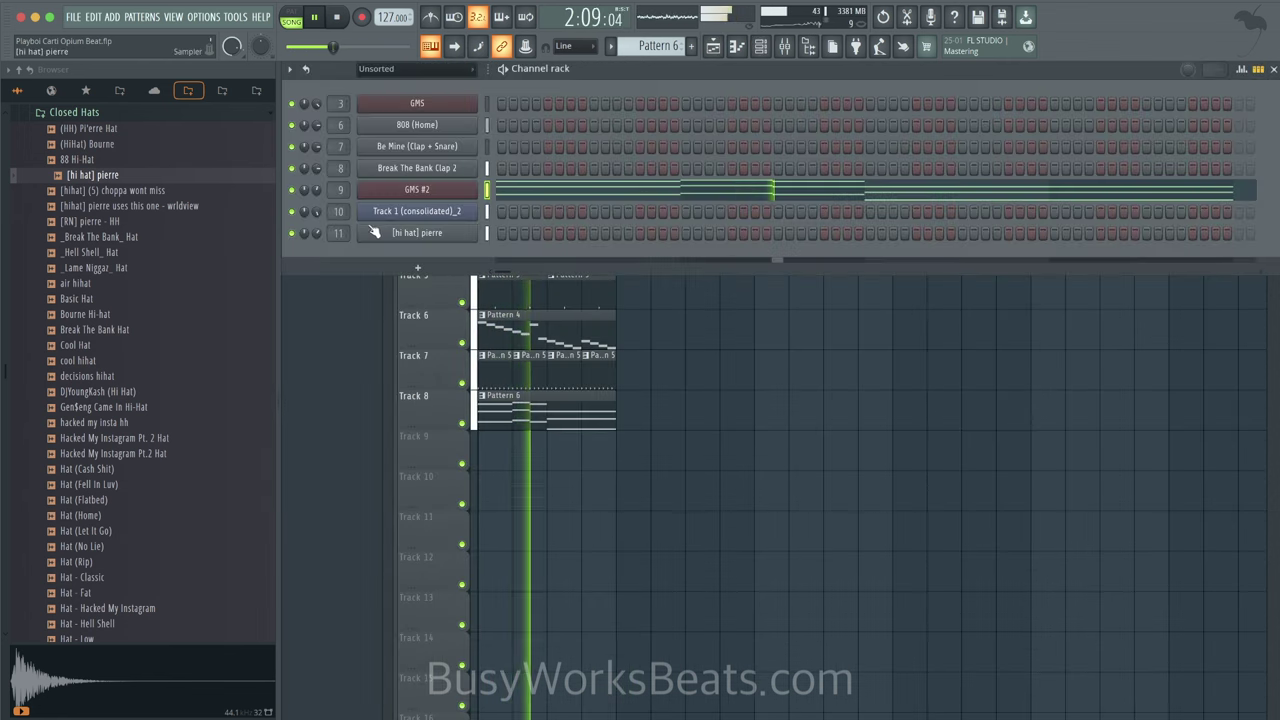
Step: Change the GMS #2 synth preset to Fake Arp while listening to the song
left_click(400, 192)
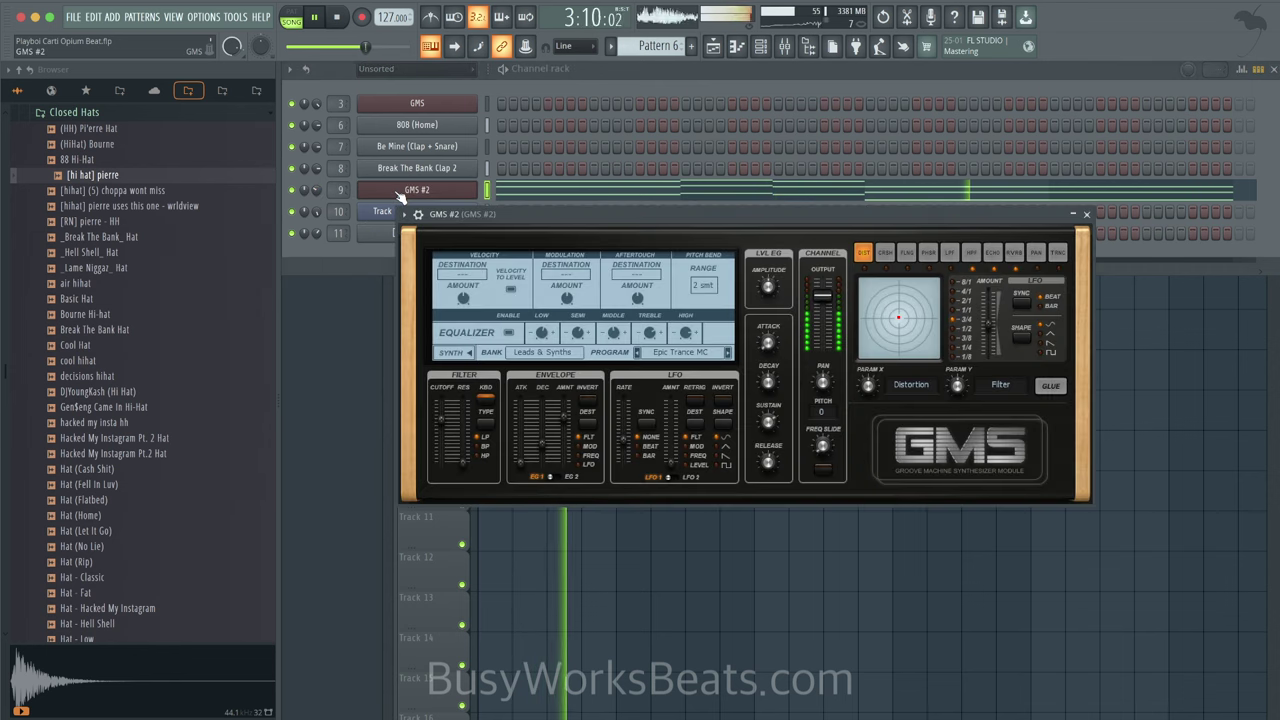
left_click(728, 353)
key("space")
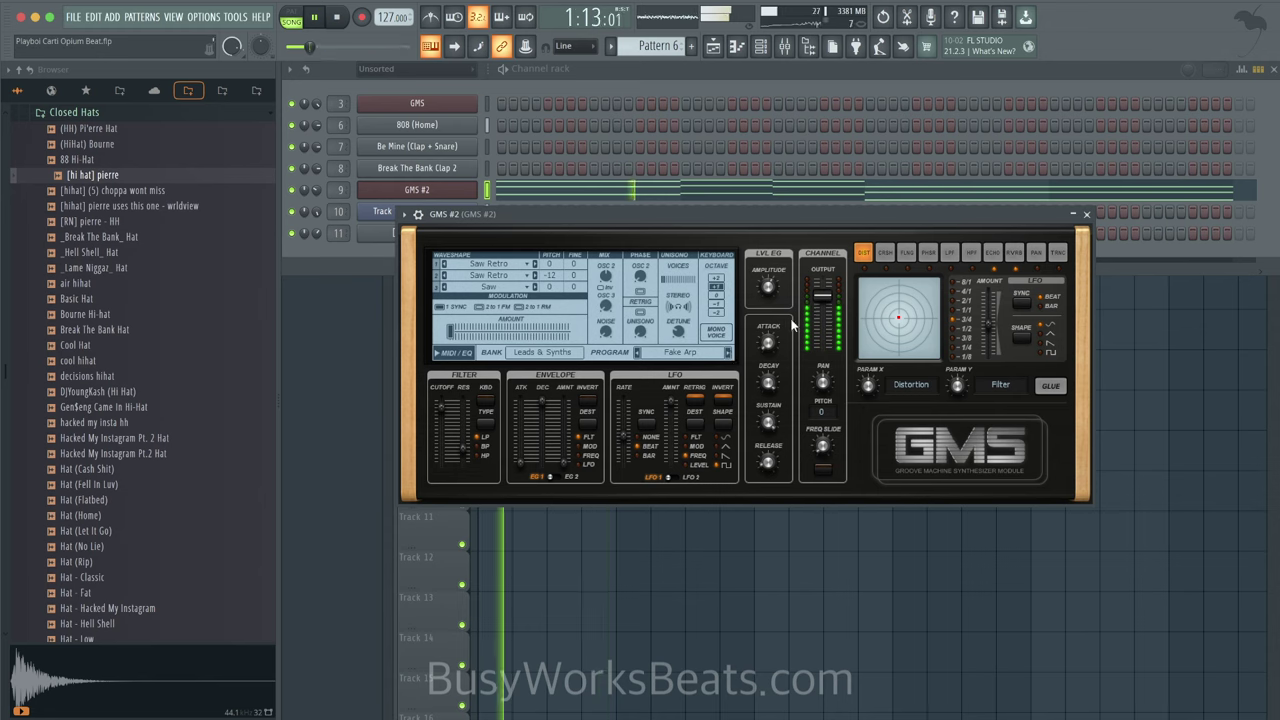
left_click(1087, 214)
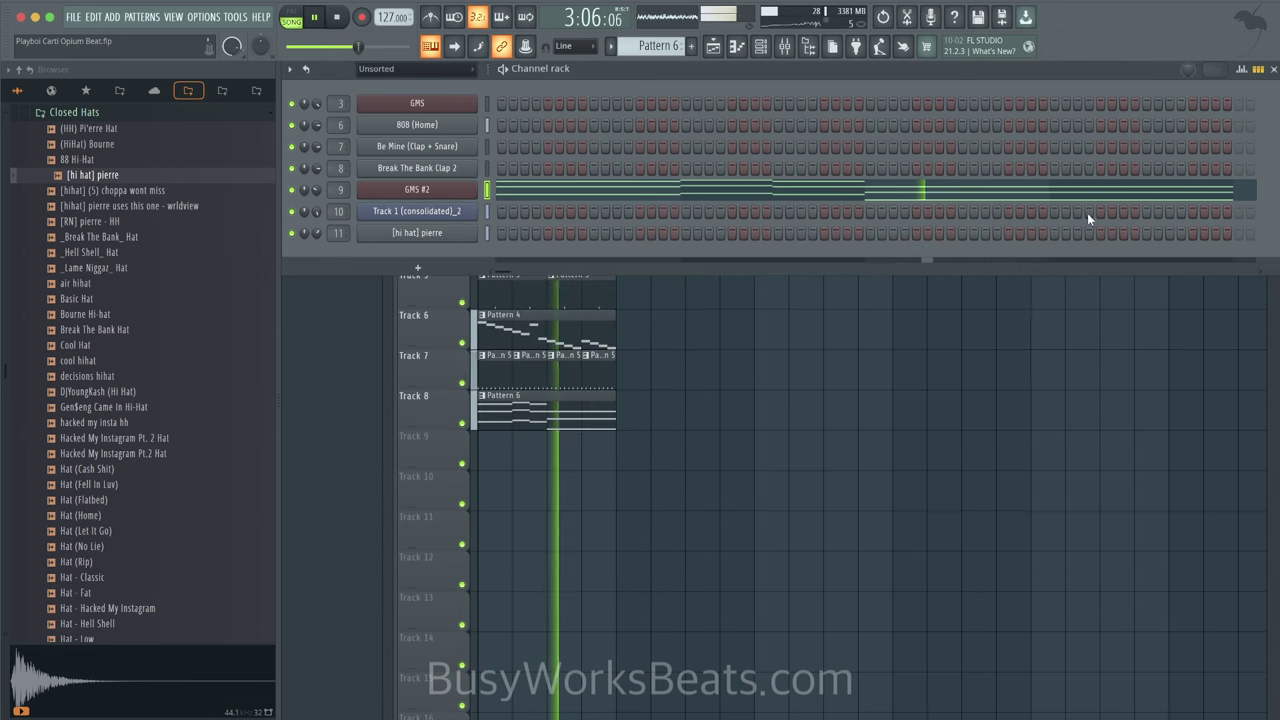
Step: In the GMS #2 piano roll, raise the final long chord one semitone and transpose all notes up an octave
left_click(724, 198)
key("space")
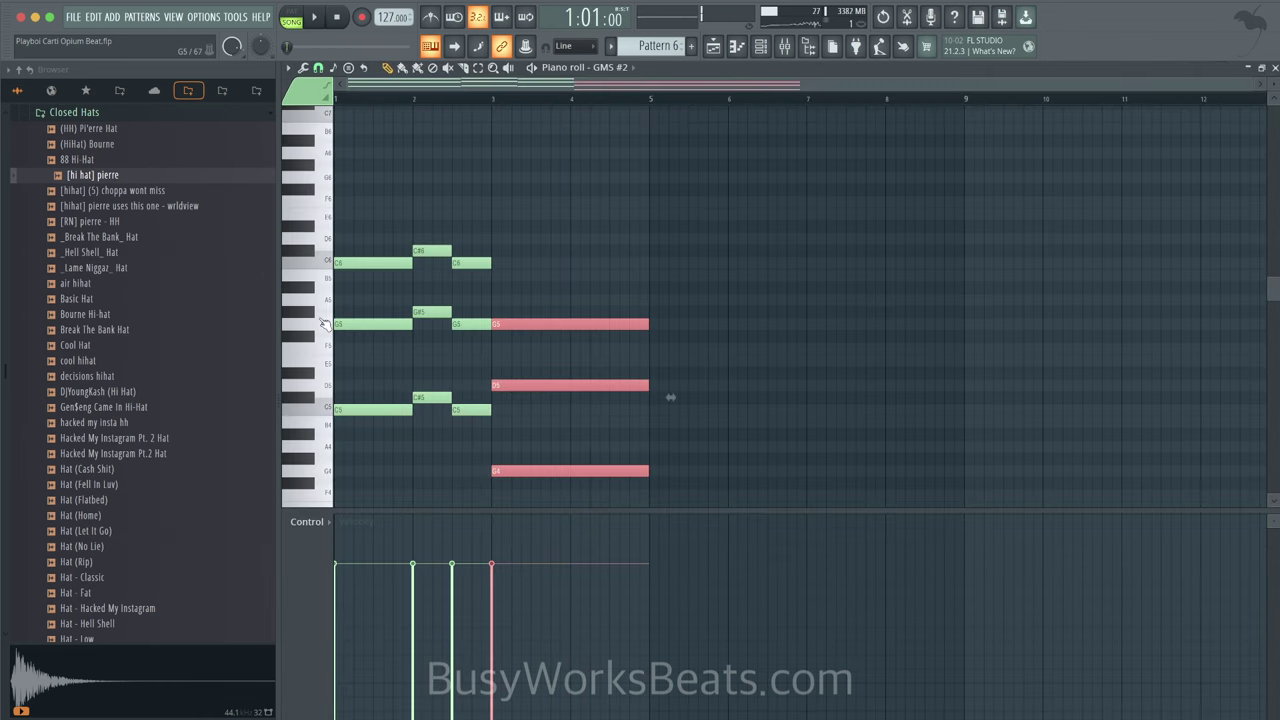
key("Up")
key("space")
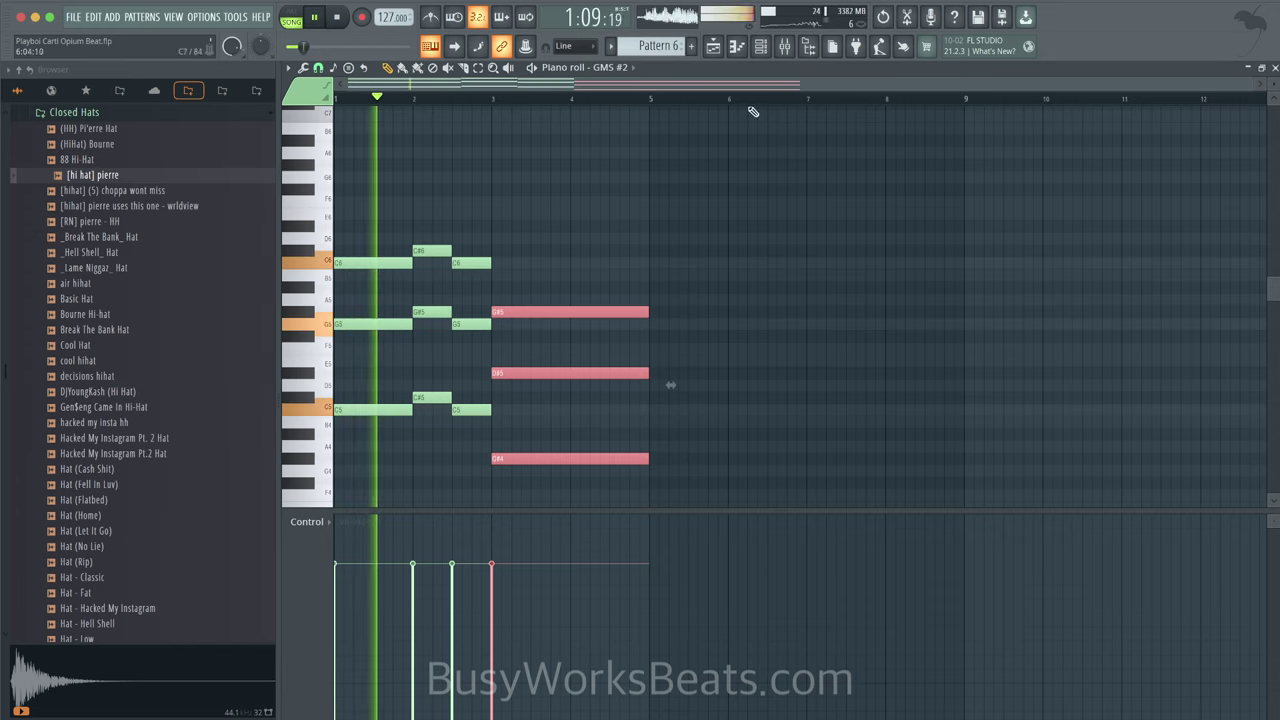
key("ctrl+d")
key("ctrl+Up")
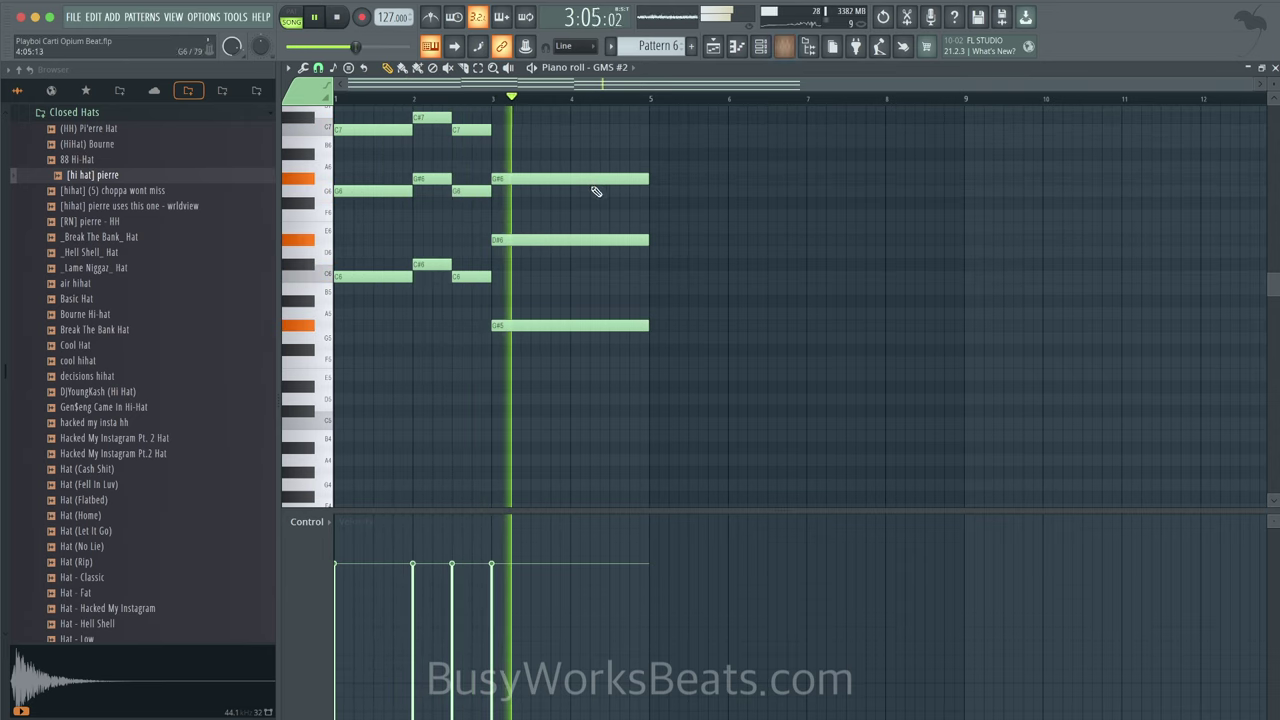
Step: Split the long chord at bar 4 with its second half lowered one semitone, and save the project
left_click_drag(580, 162, 572, 370)
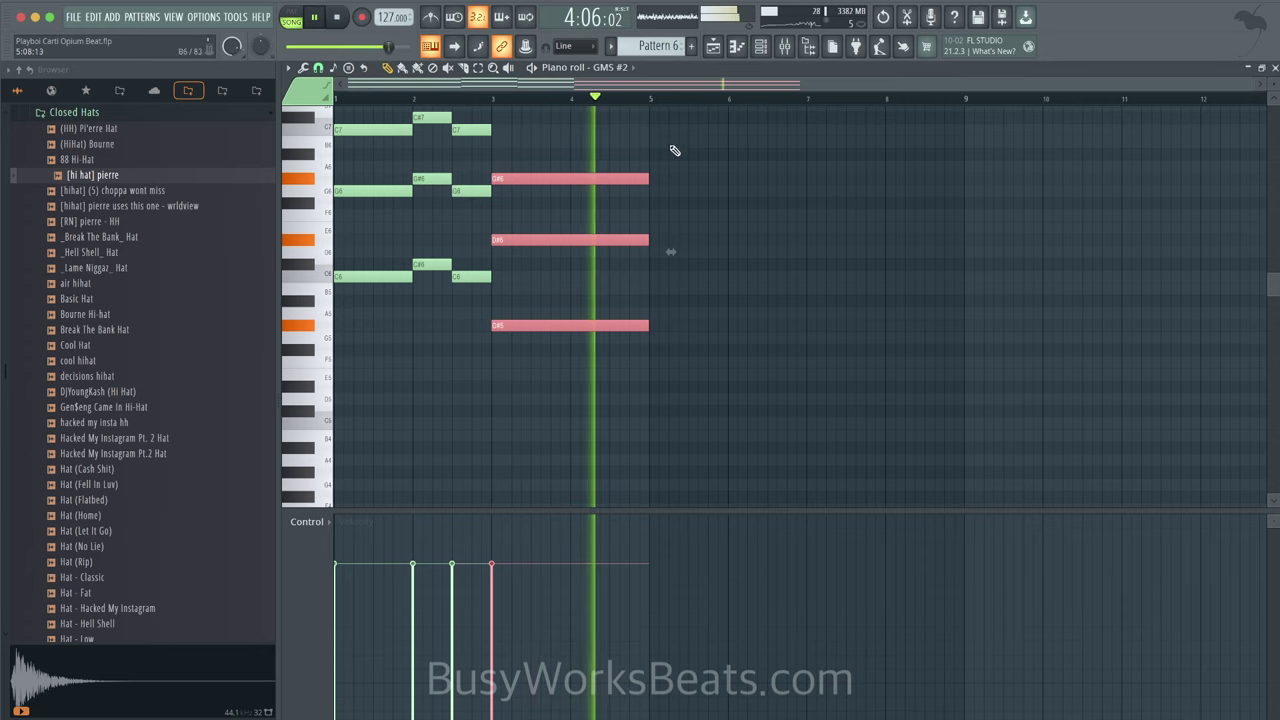
mouse_move(645, 175)
left_mouse_down()
mouse_move(566, 176)
mouse_move(637, 177)
mouse_move(627, 190)
left_mouse_up()
key("ctrl+s")
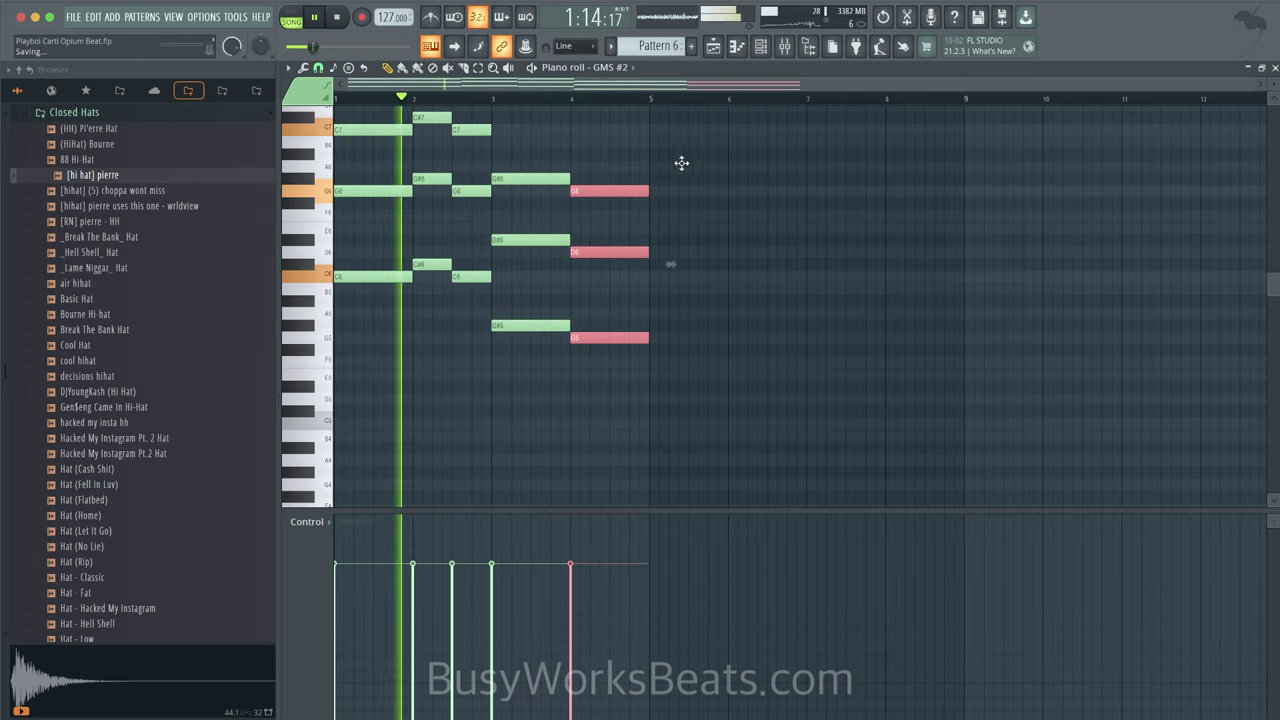
Step: Lower the volume of the GMS #2 mixer track slightly and play the song from the start
left_click(761, 47)
left_click_drag(684, 372, 691, 379)
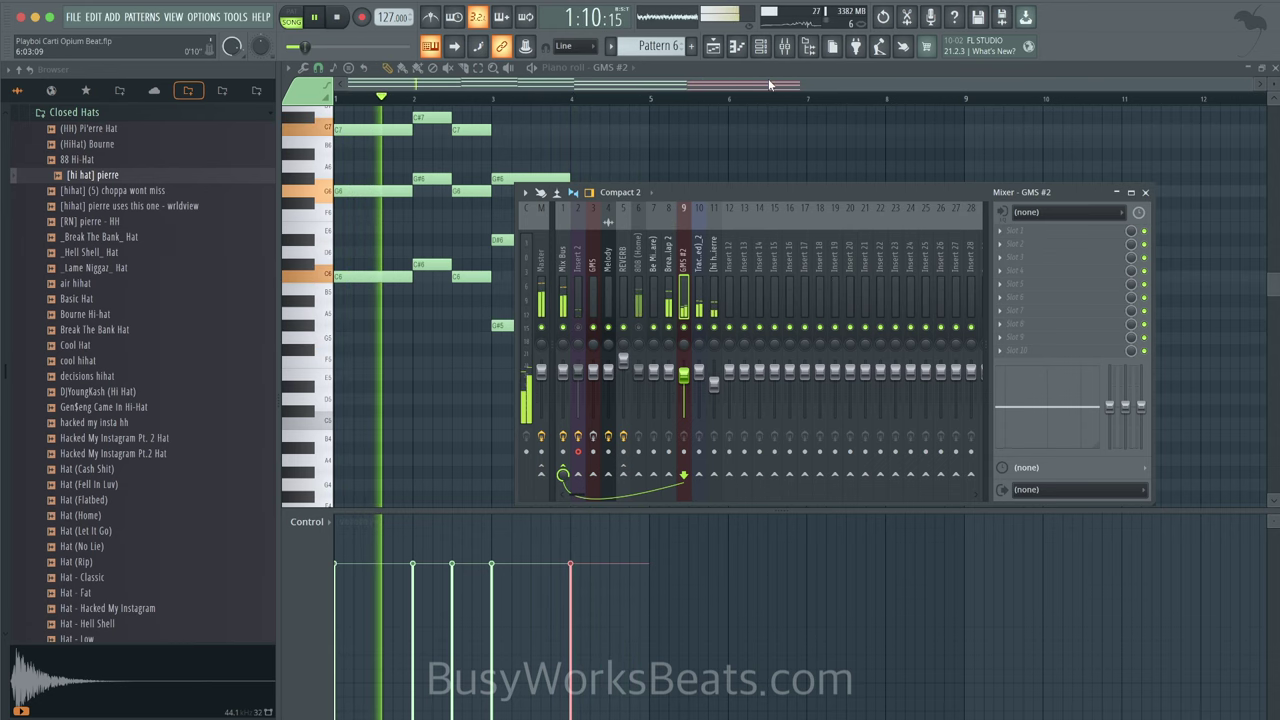
key("space")
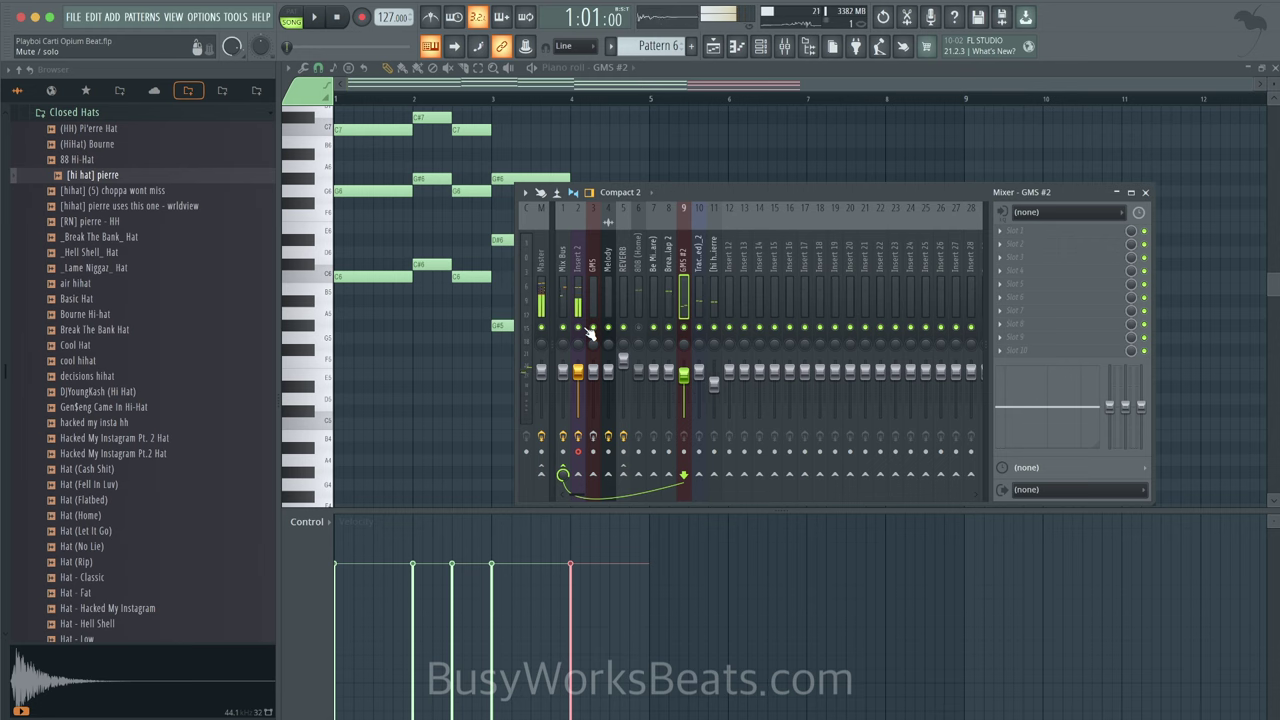
key("space")
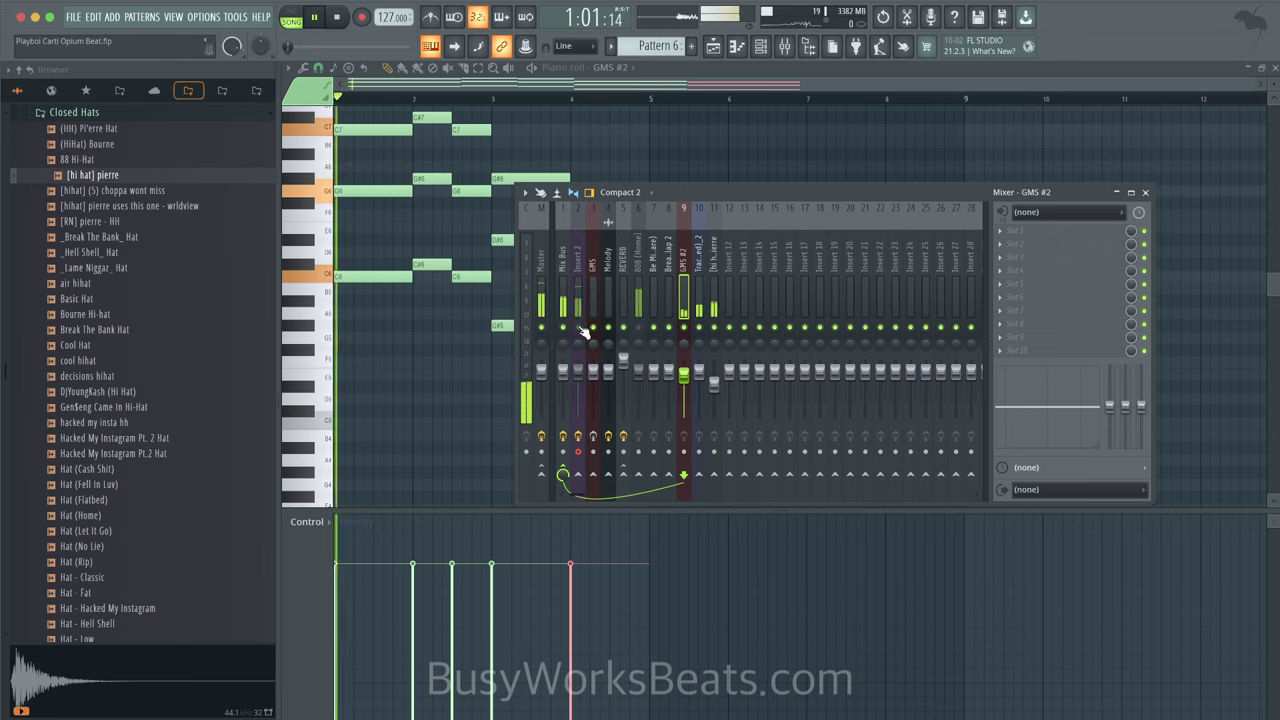
Step: Raise the channel pitch of the Track 1 (consolidated)_2 Fruity Slicer to +73 cents while the song plays
left_click(697, 279)
left_click(762, 47)
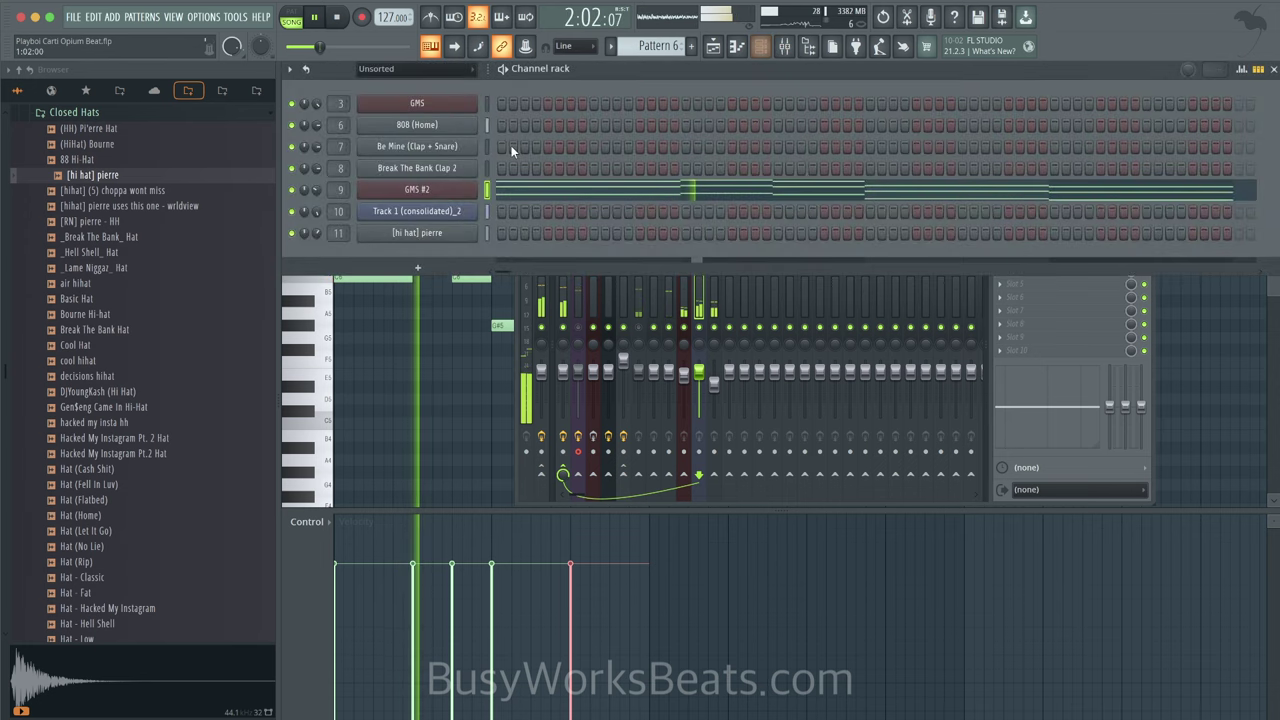
left_click(457, 213)
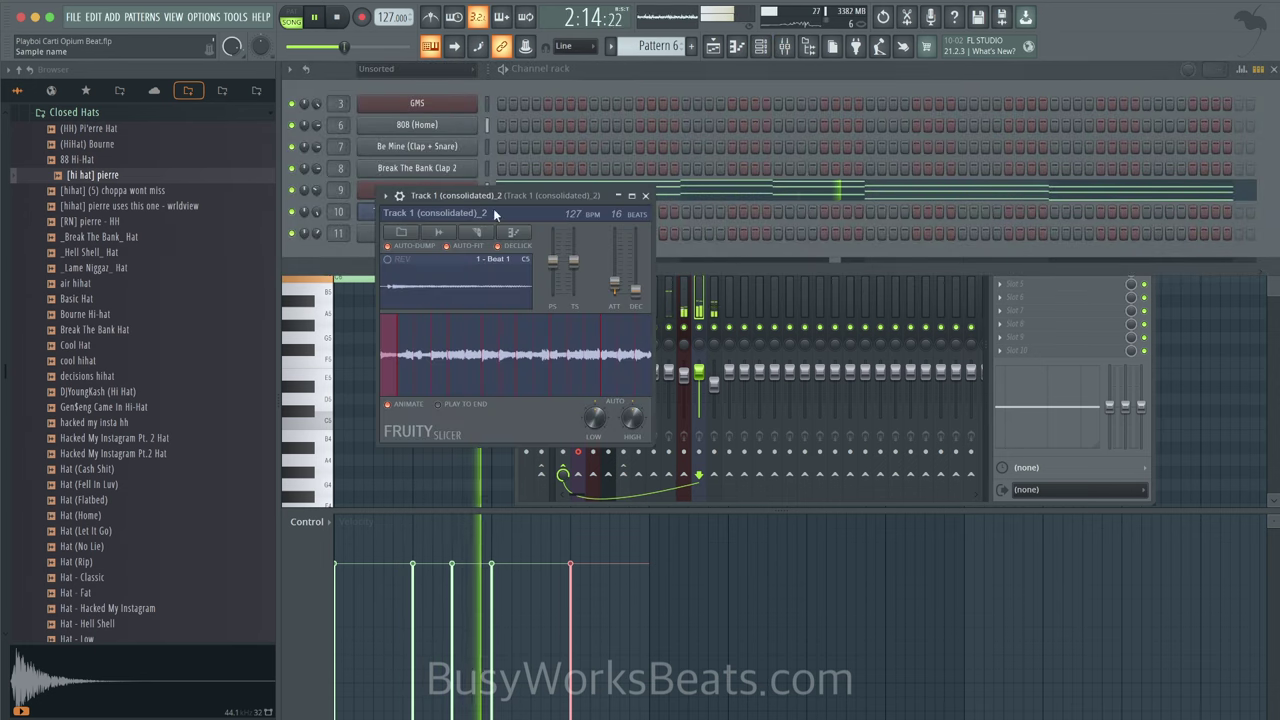
left_click(400, 197)
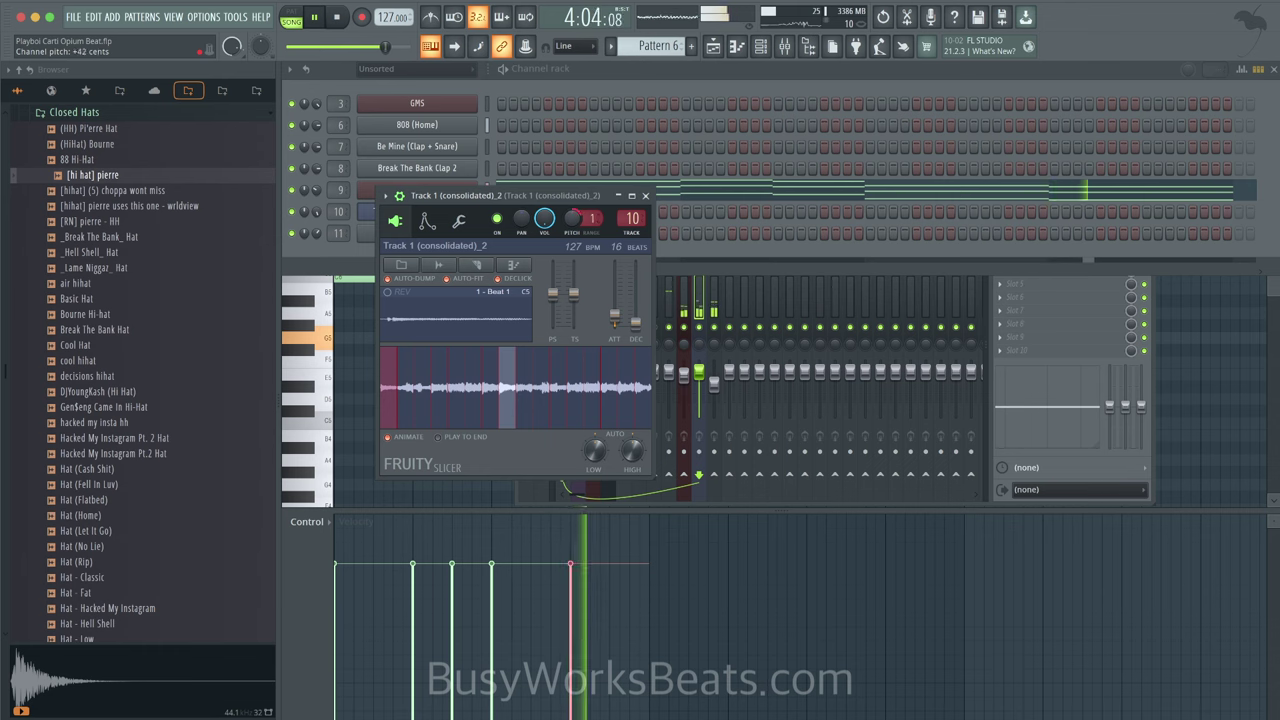
left_click_drag(572, 218, 572, 188)
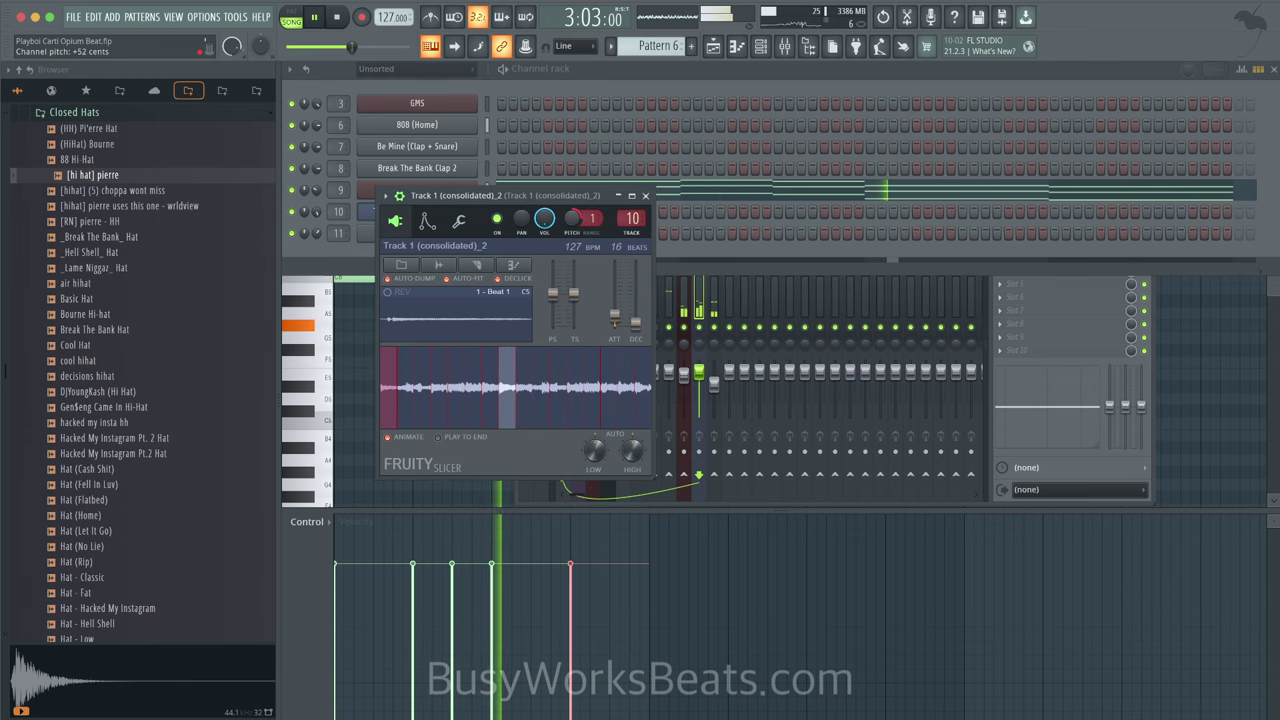
left_click(645, 195)
key("F7")
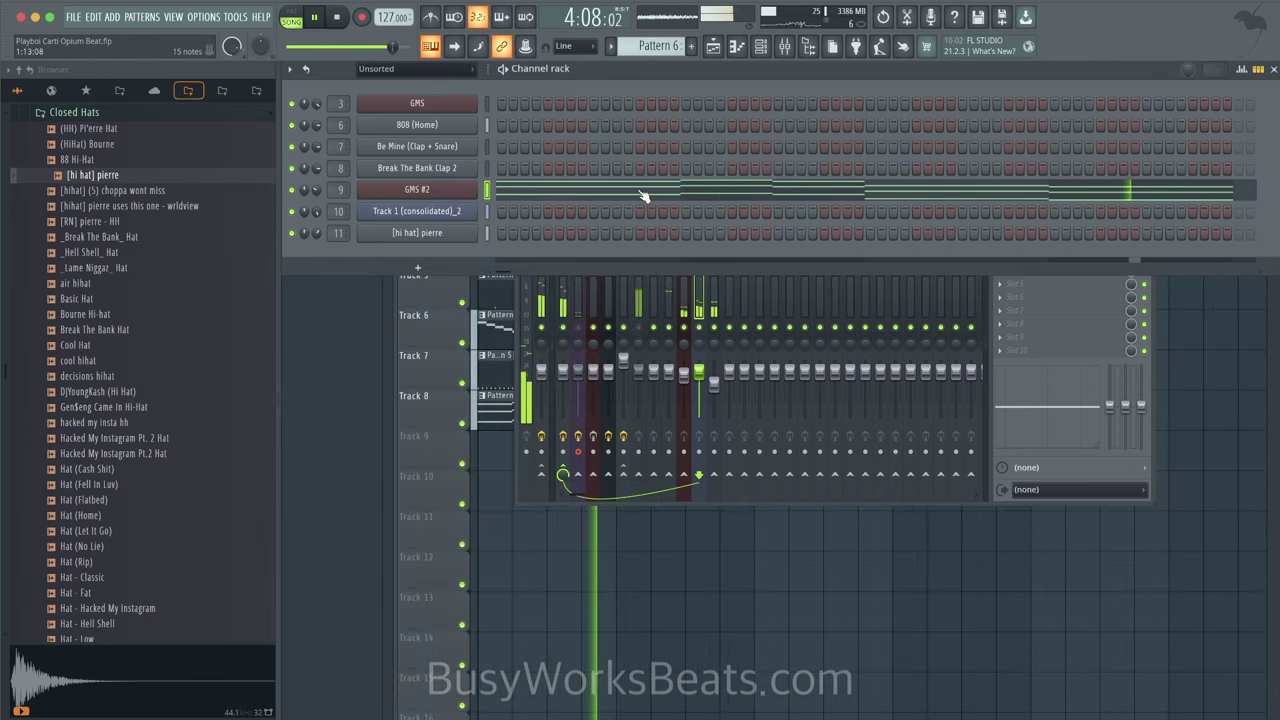
left_click(471, 211)
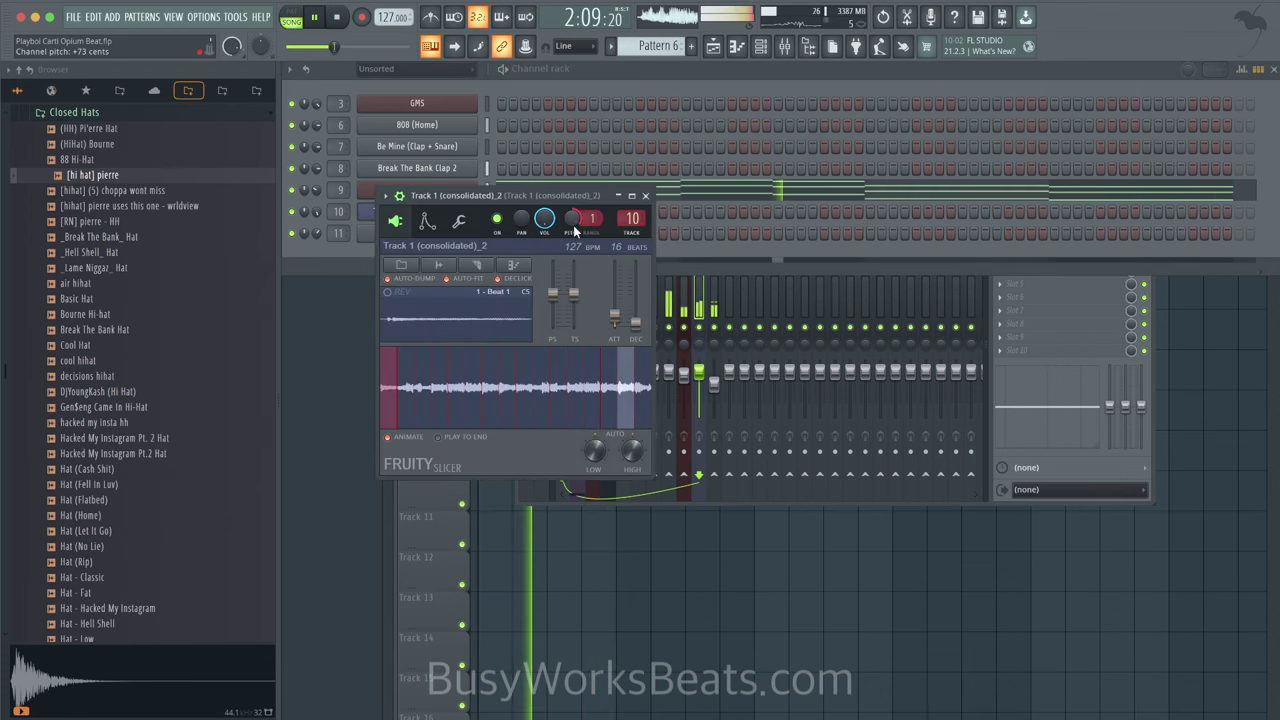
left_click(646, 196)
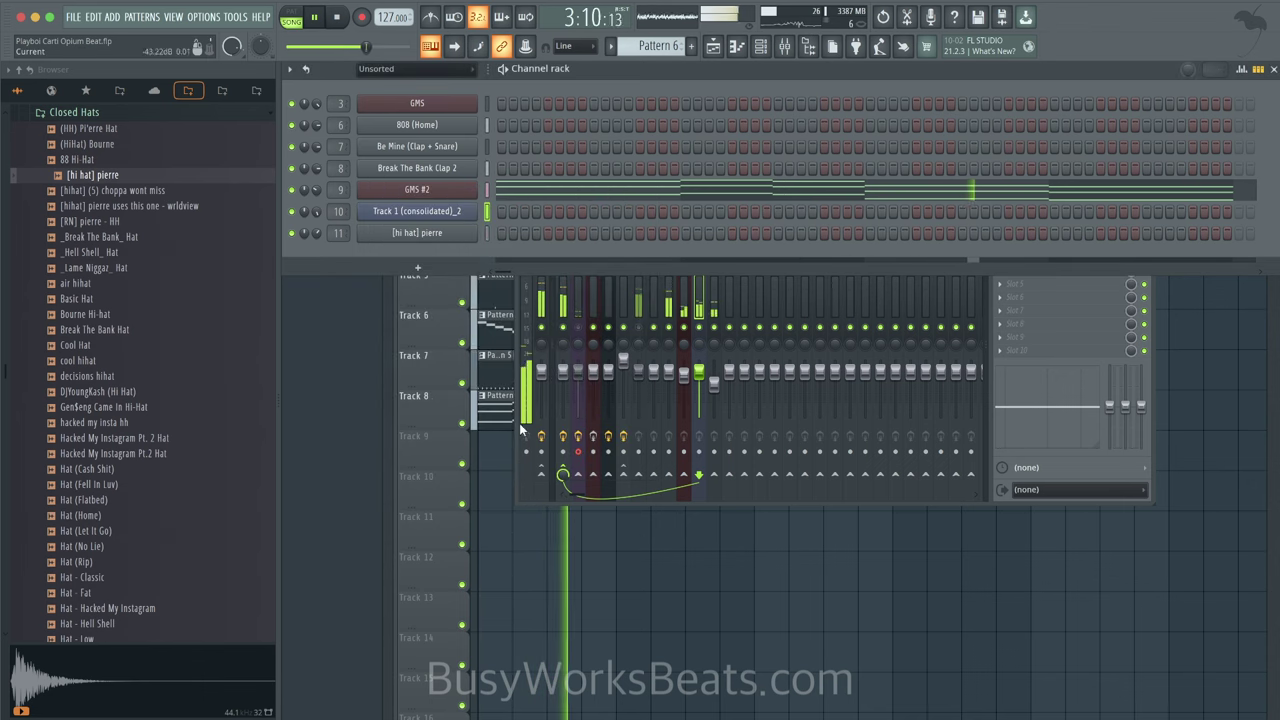
Step: Stop playback, solo Track 6 in the playlist and open its Pattern 4 clip in the piano roll
key("space")
right_click(567, 575)
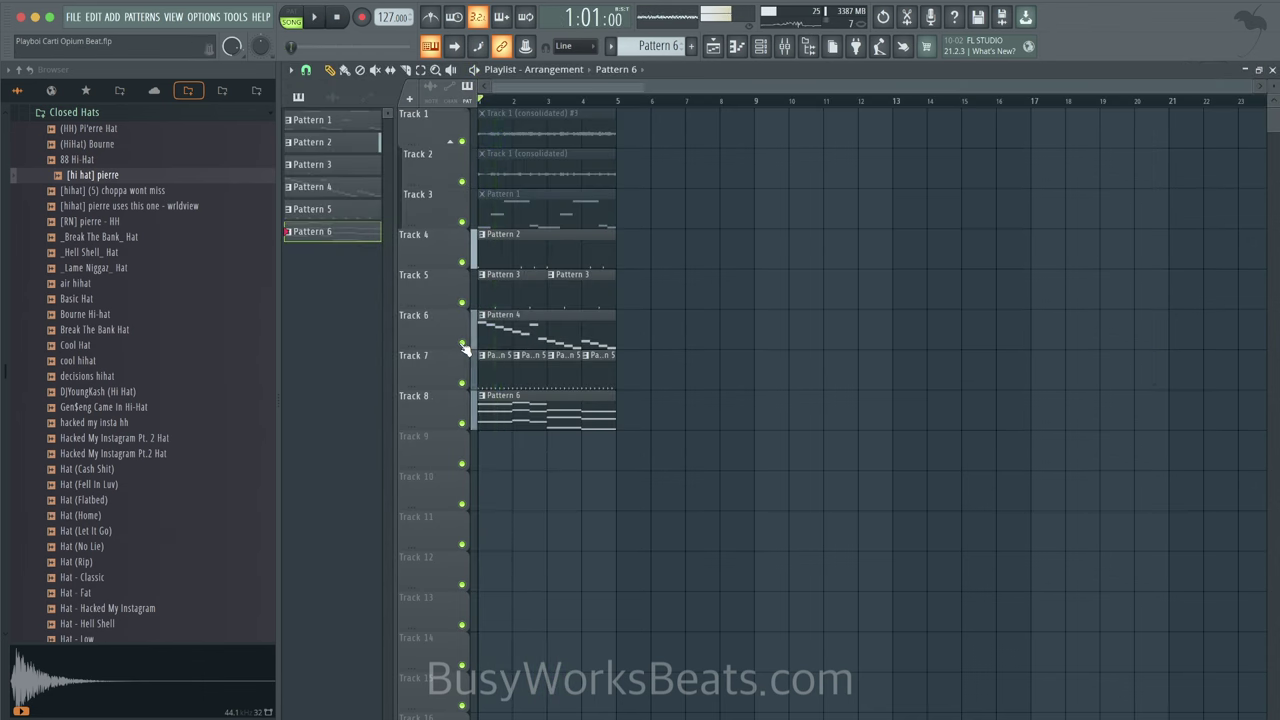
right_click(462, 344)
double_click(493, 339)
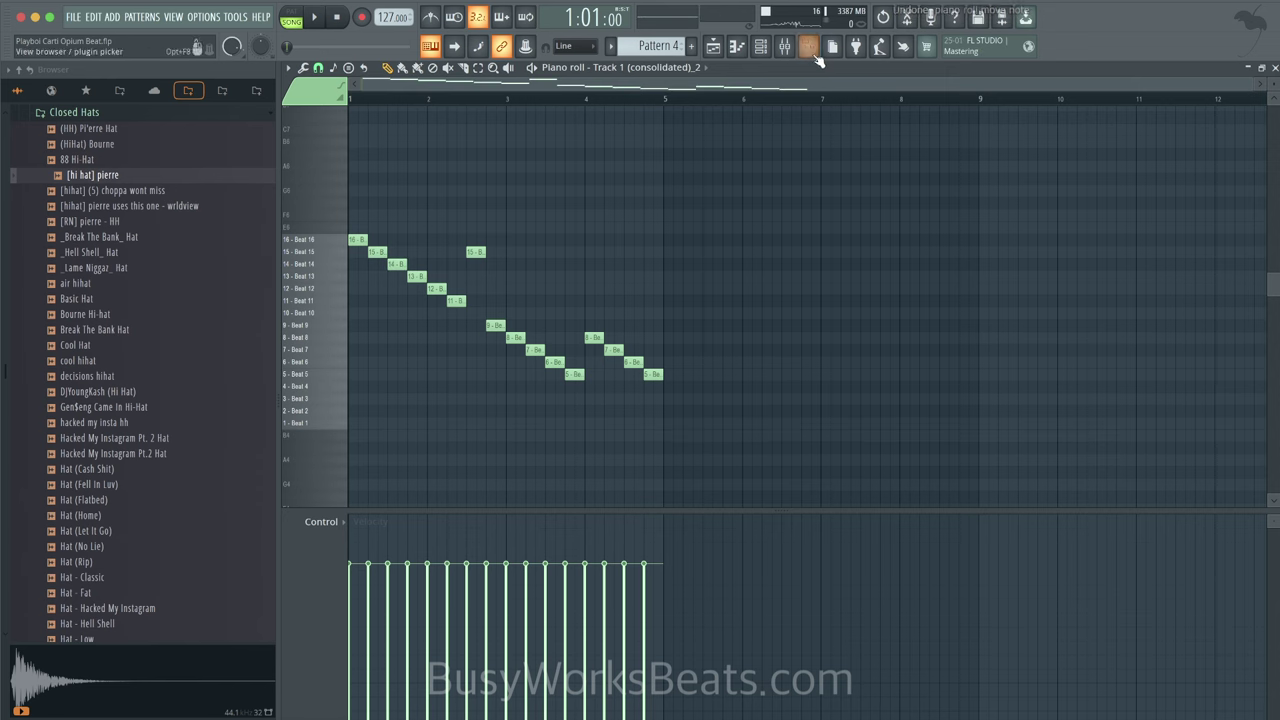
Step: Show the slicer notes' fine pitch and lower it for the Beat 14 and Beat 13 notes in bar 1
left_click(784, 46)
left_click(322, 522)
left_click(354, 618)
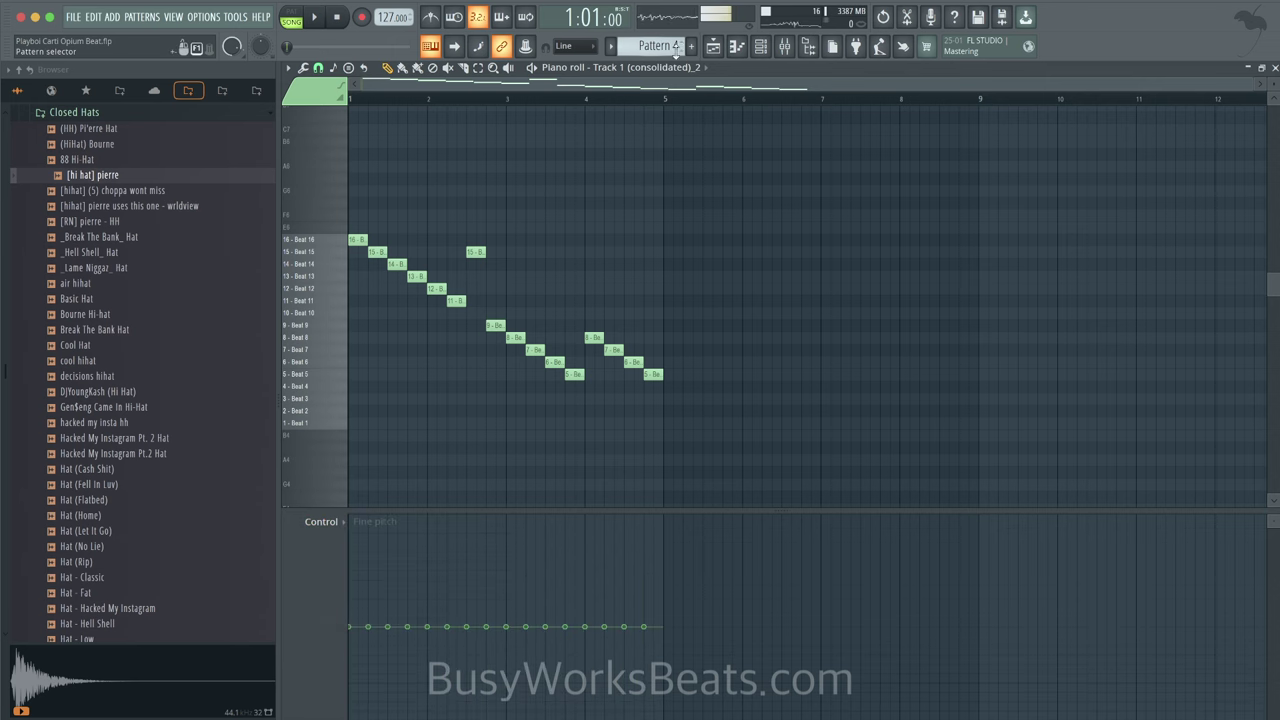
left_click(786, 48)
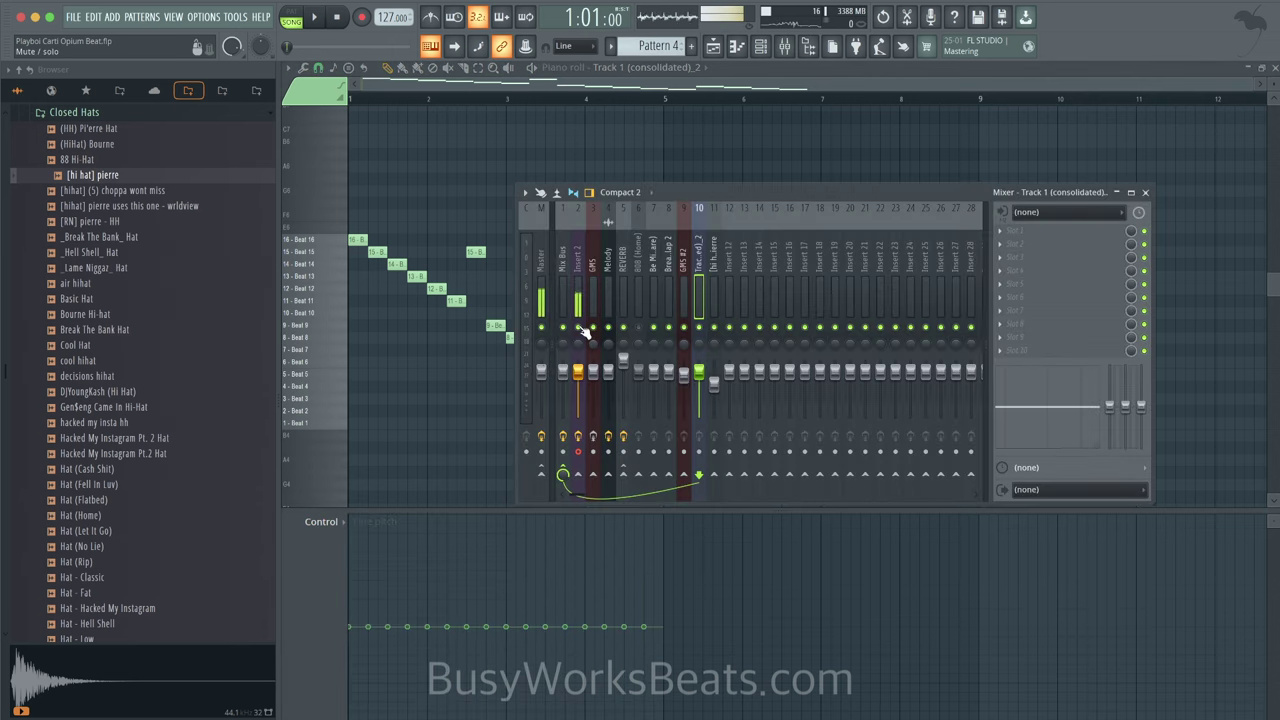
left_click(458, 391)
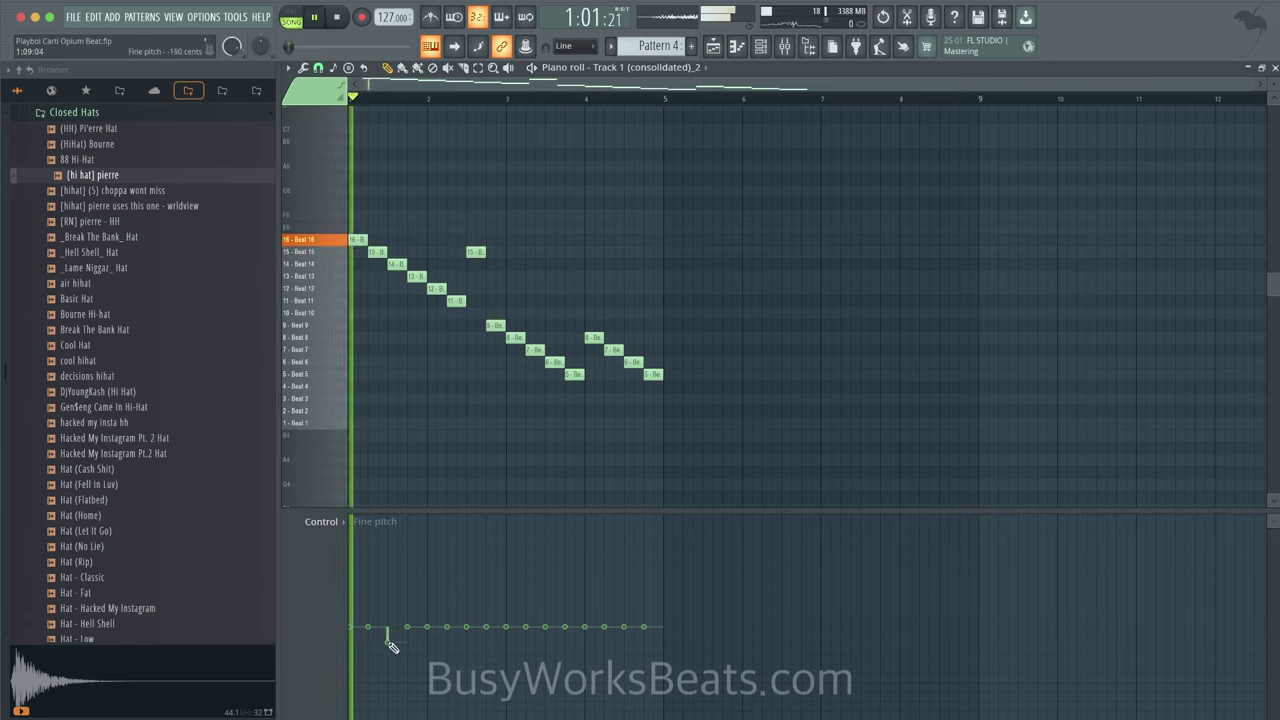
left_click_drag(392, 647, 408, 638)
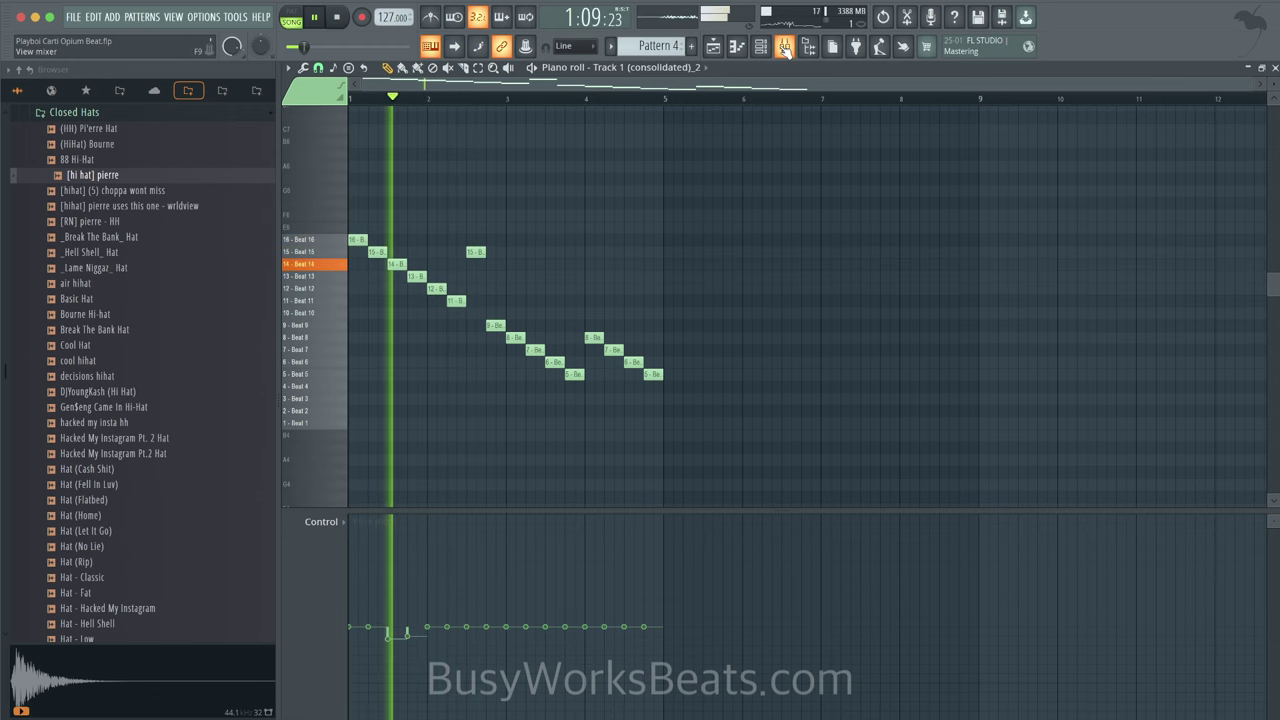
Step: Unsolo Track 6 in the playlist and play all tracks together
key("F9")
key("space")
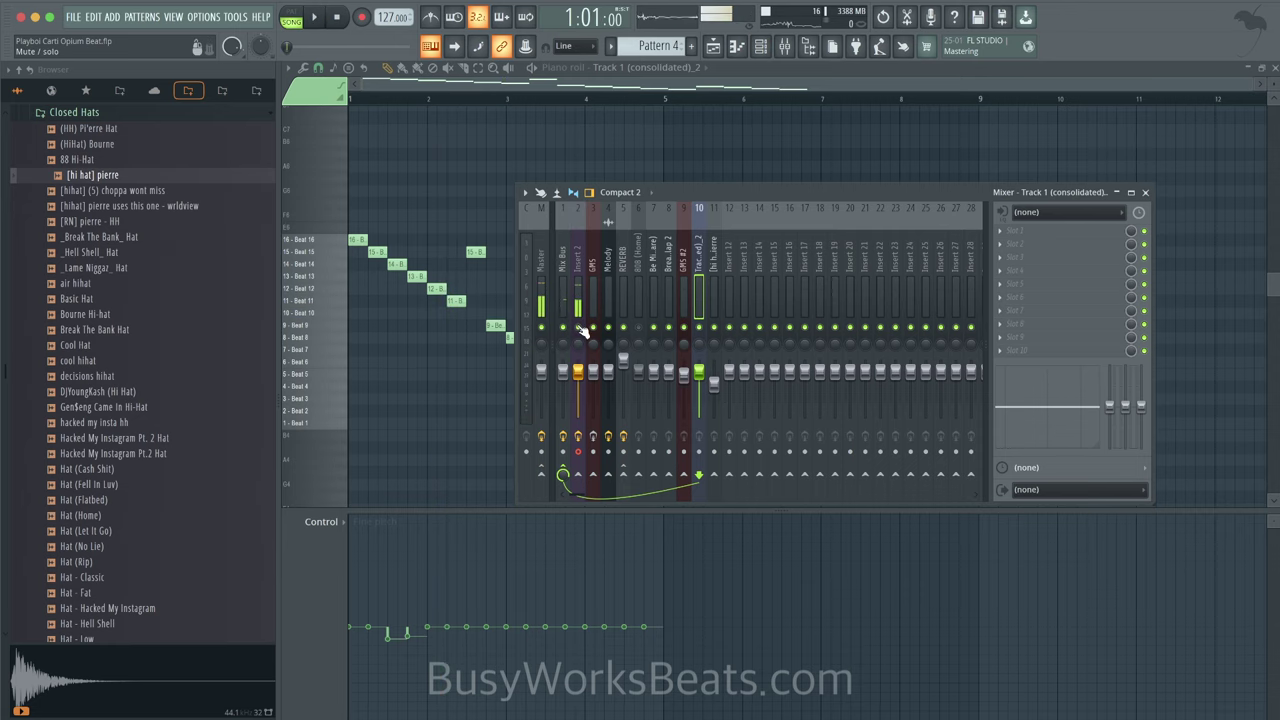
left_click(713, 46)
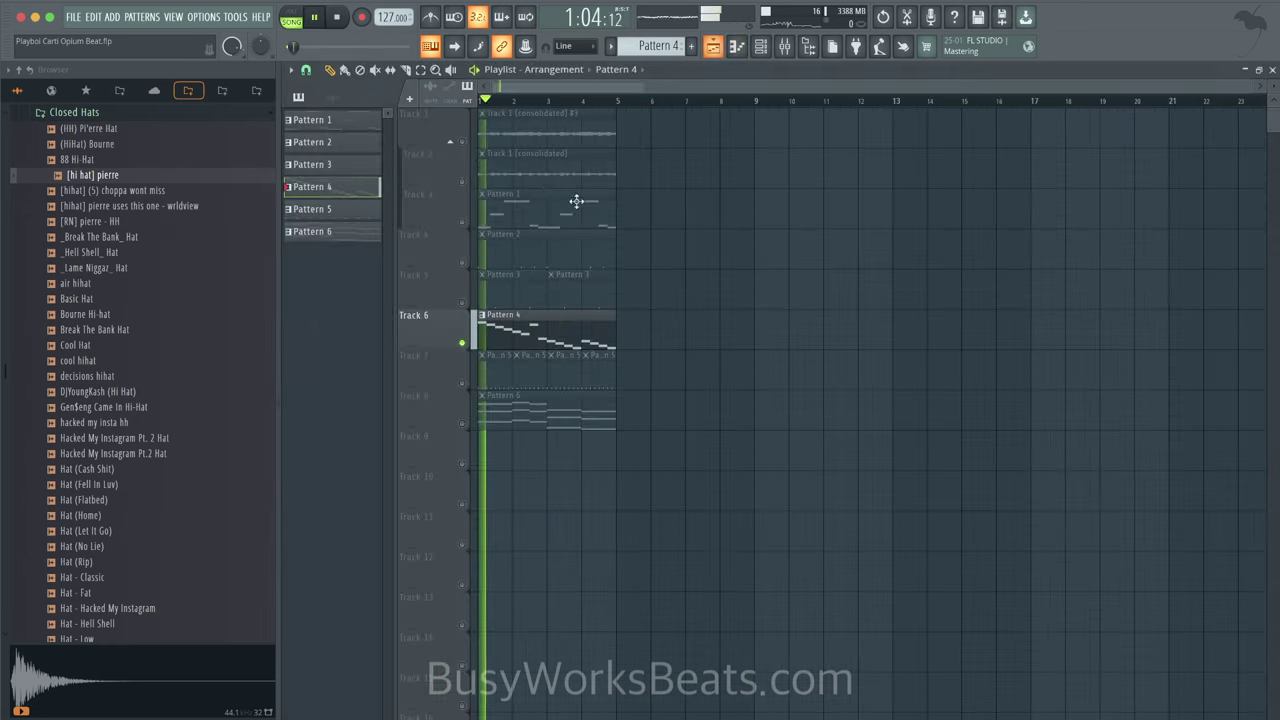
left_click(463, 344)
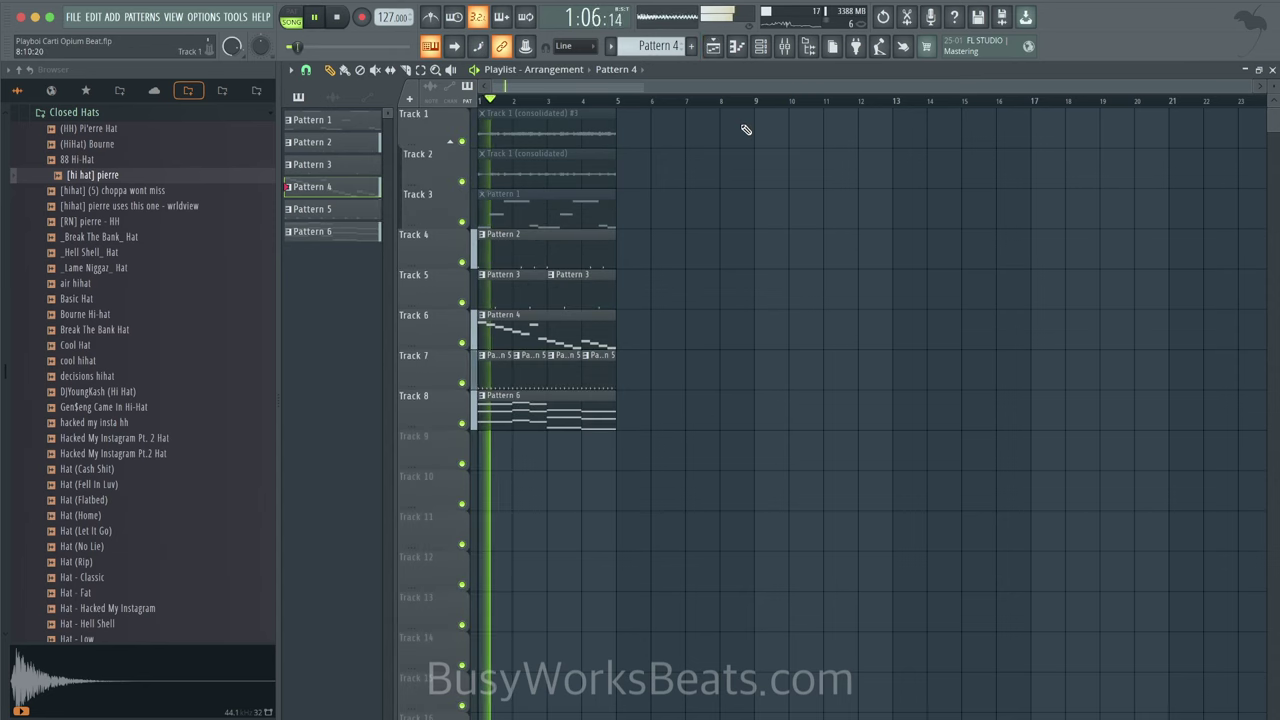
Step: Show the Pattern 4 slicer notes' fine pitch again and raise it for the second Beat 15 note, just before bar 3
left_click(768, 47)
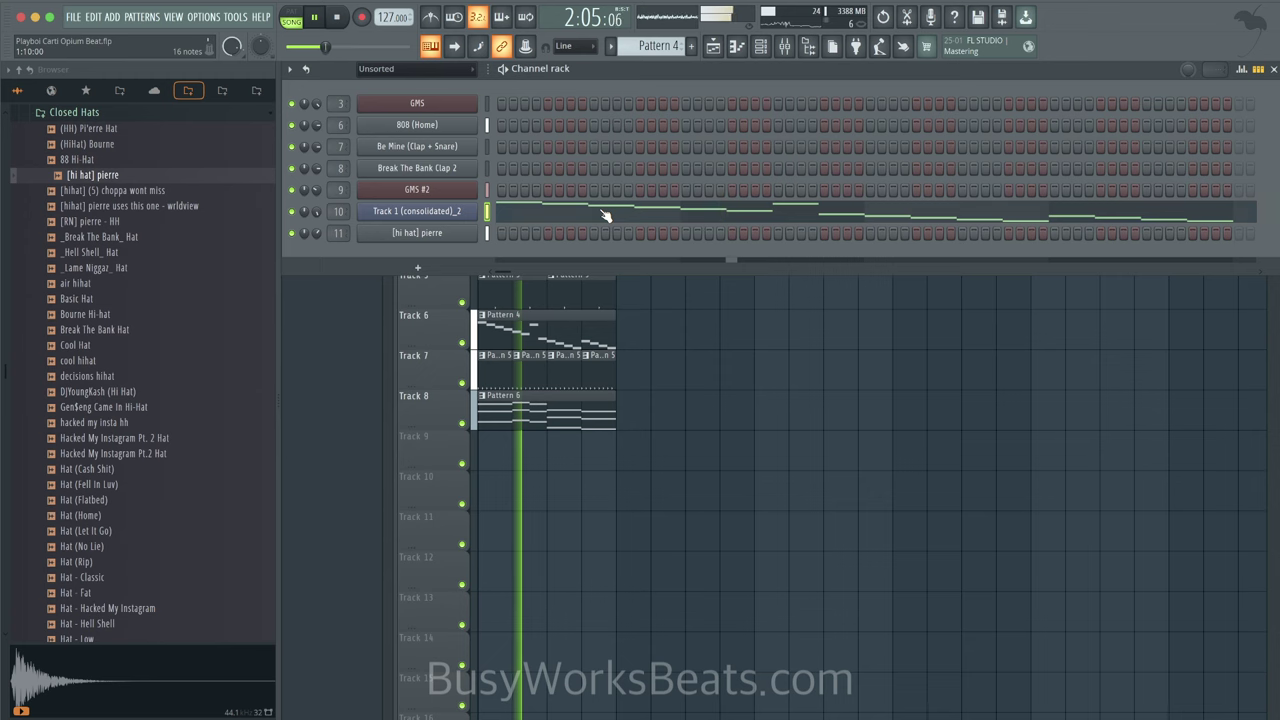
left_click(605, 215)
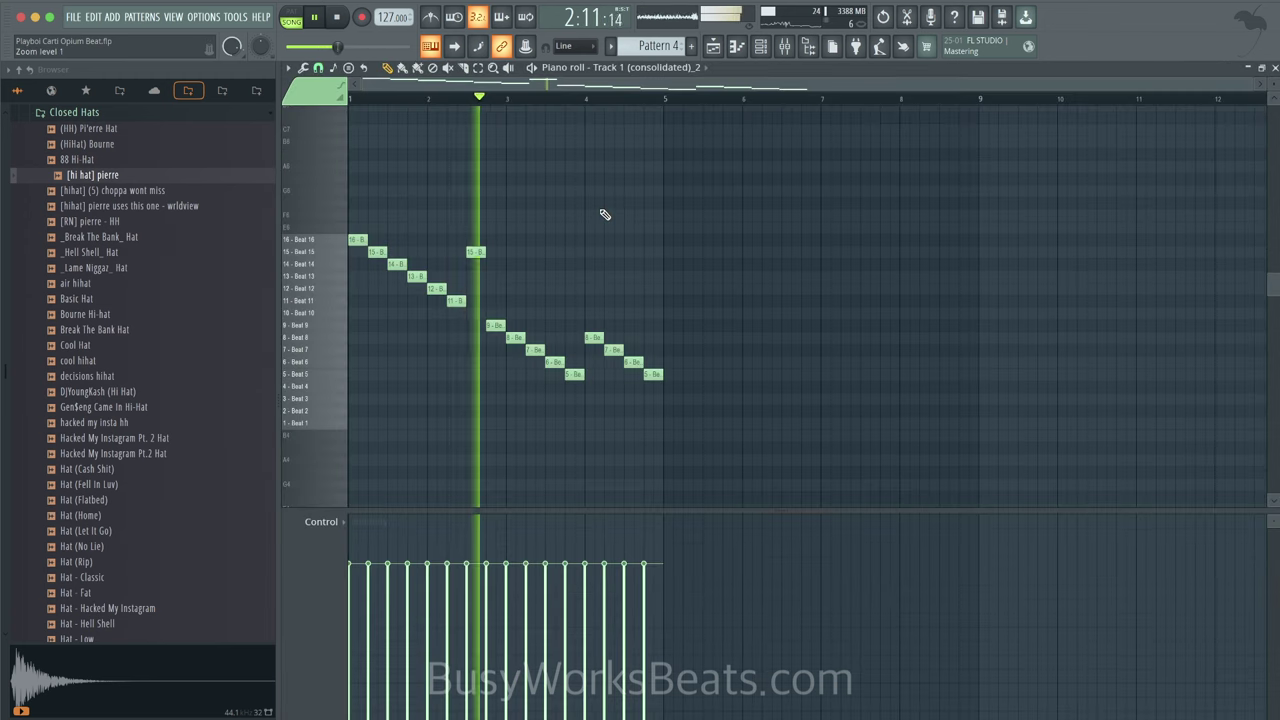
left_click(322, 521)
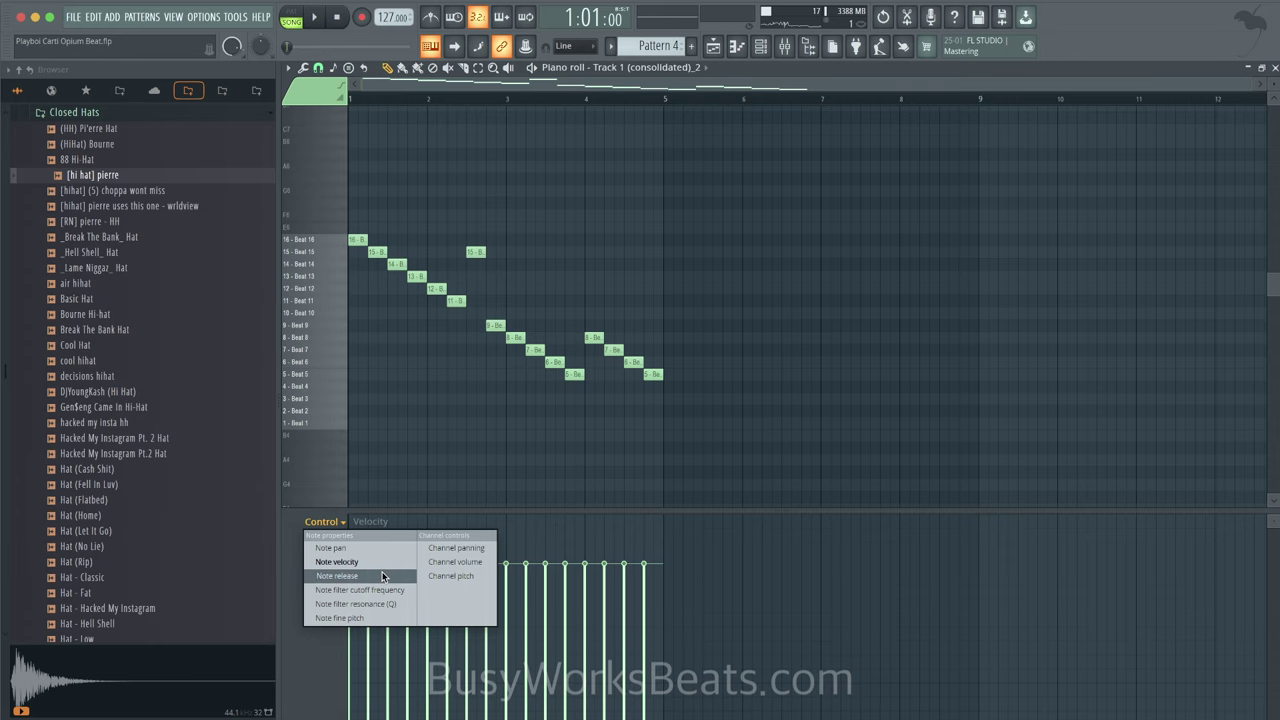
left_click(375, 617)
key("space")
left_click_drag(388, 638, 423, 632)
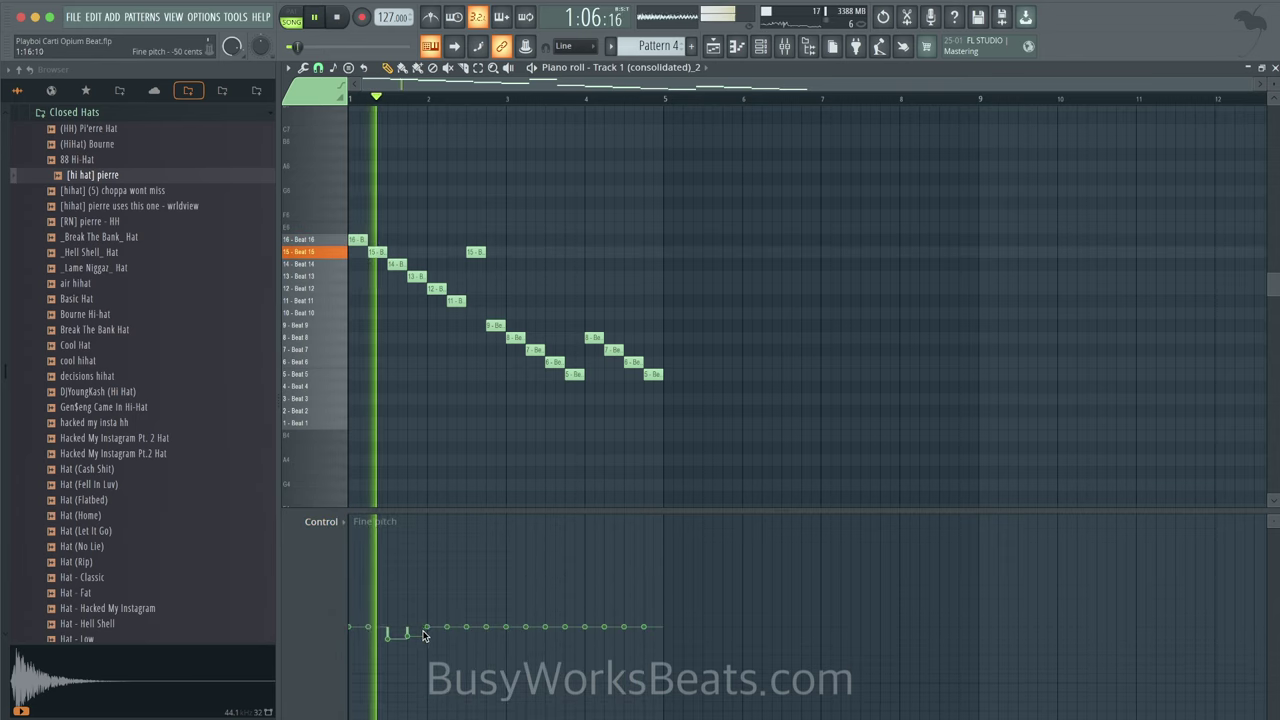
scroll(418, 628, "up", 3)
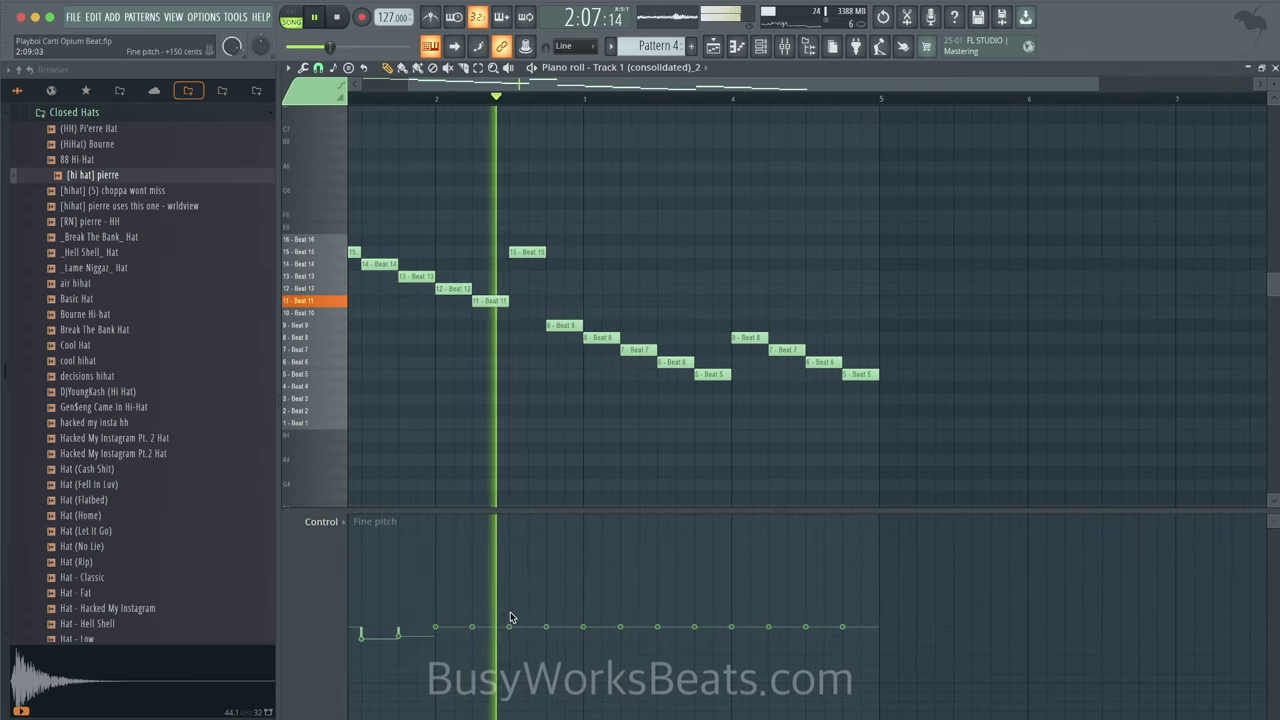
key("space")
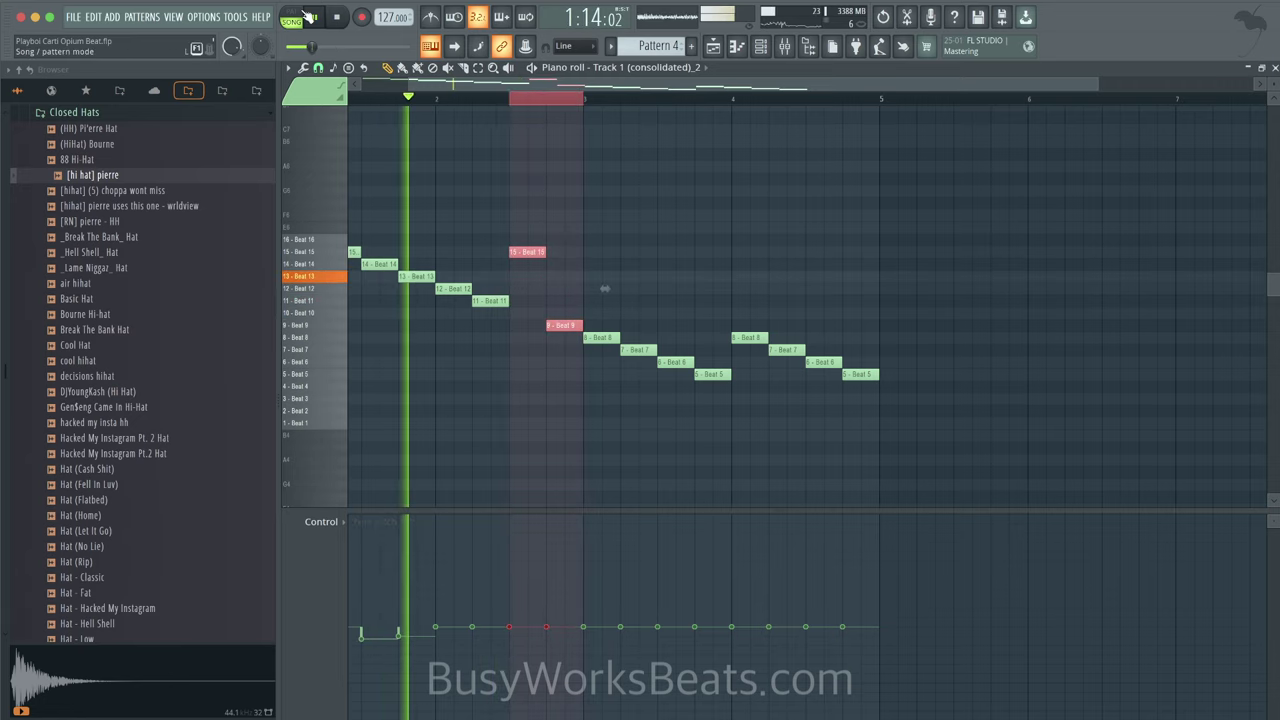
key("space")
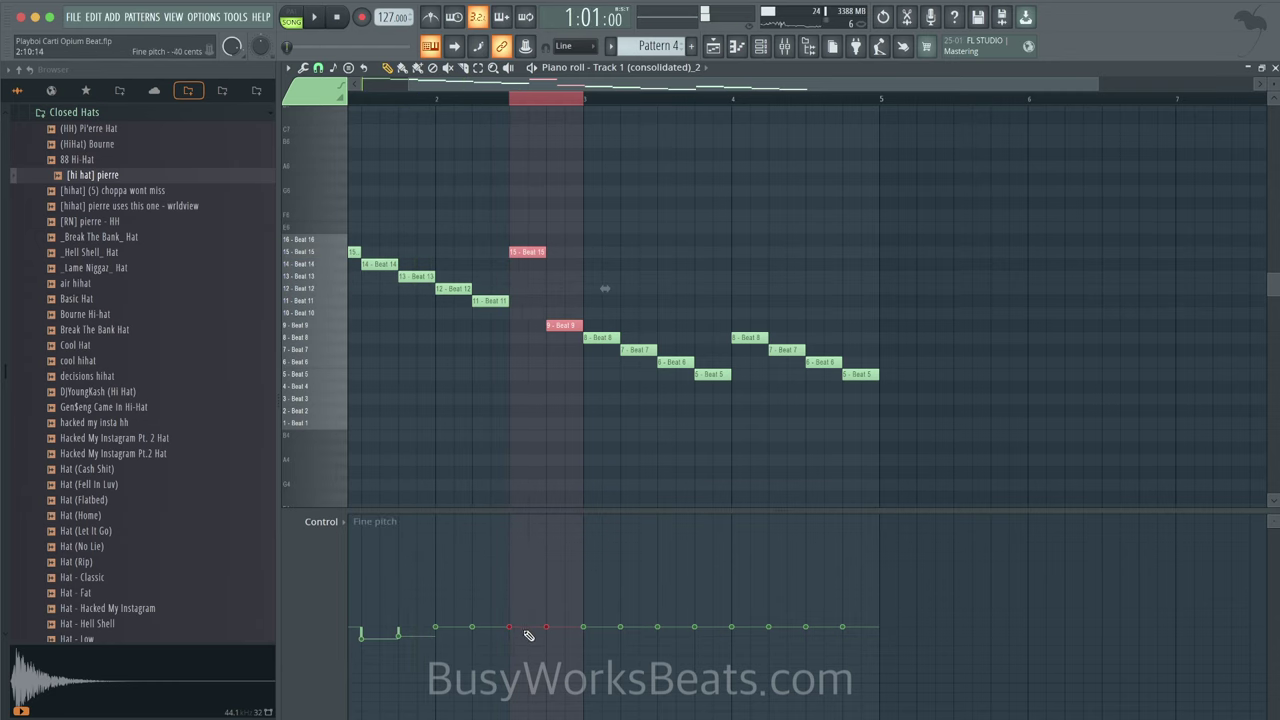
key("space")
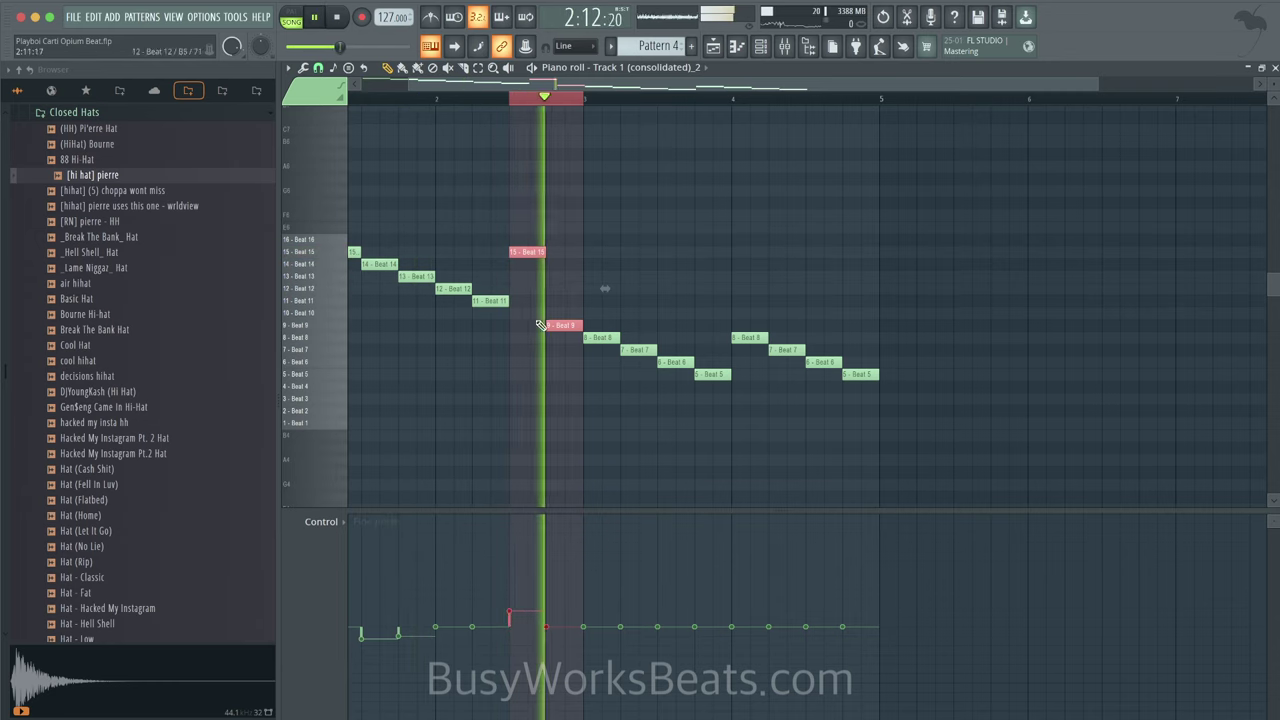
Step: Raise the fine pitch further on the second Beat 15 note and raise the Beat 9 note to about +380 cents
left_click(511, 590)
key("space")
key("space")
left_click(548, 591)
key("space")
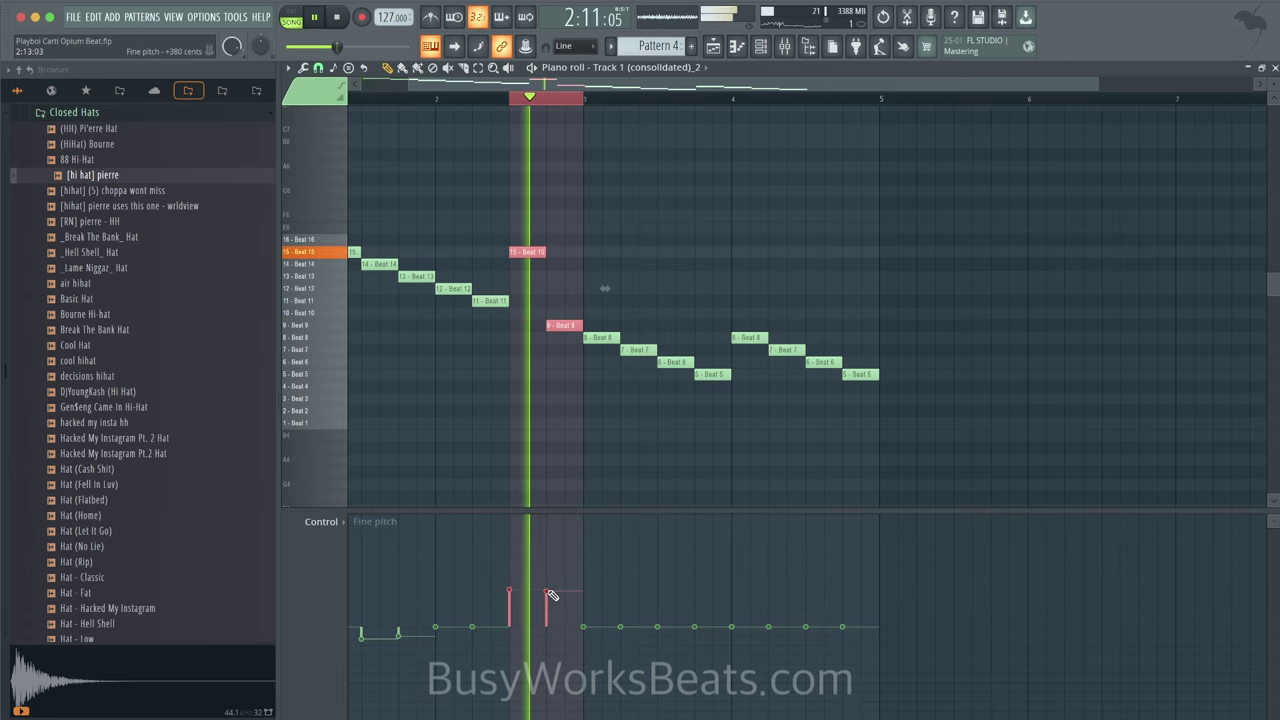
Step: Delete the slicer notes from bar 3 onward and duplicate the first two bars of notes so the copy starts at bar 3
right_click(563, 101)
scroll(561, 170, "down", 4)
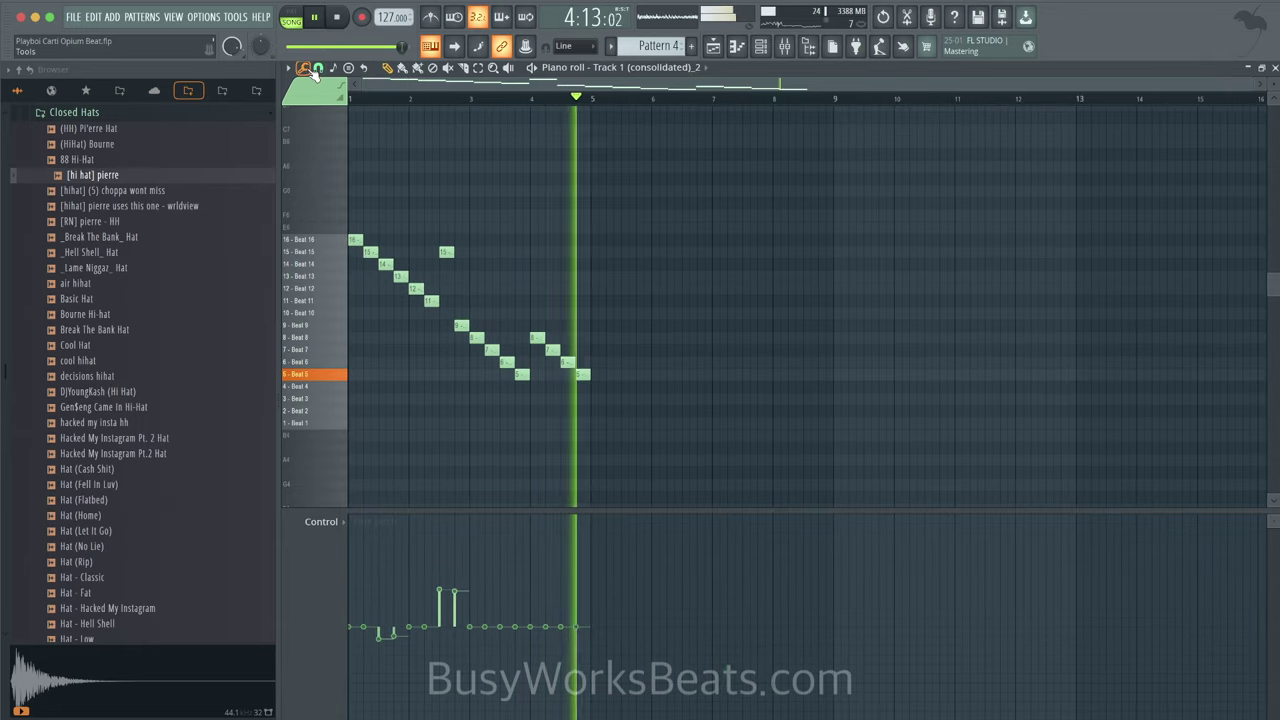
left_click_drag(626, 417, 485, 310)
key("Delete")
left_click_drag(537, 416, 360, 229)
key("ctrl+b")
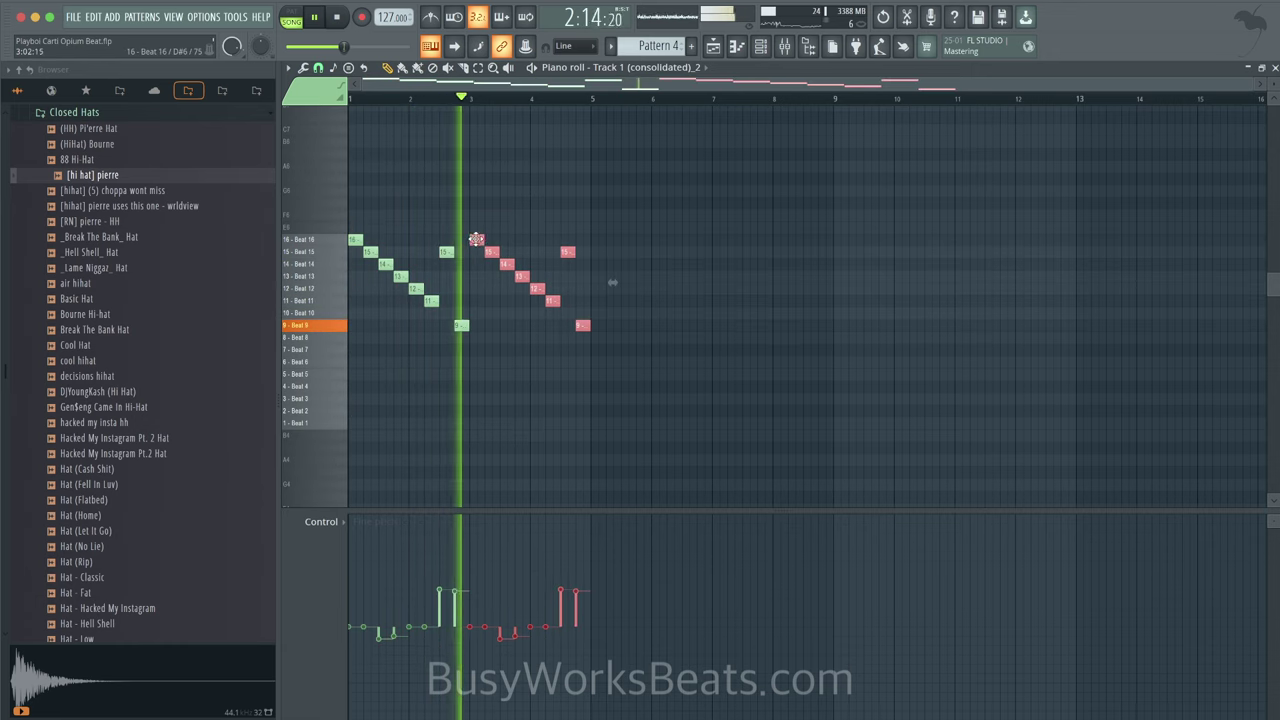
left_click_drag(480, 240, 472, 240)
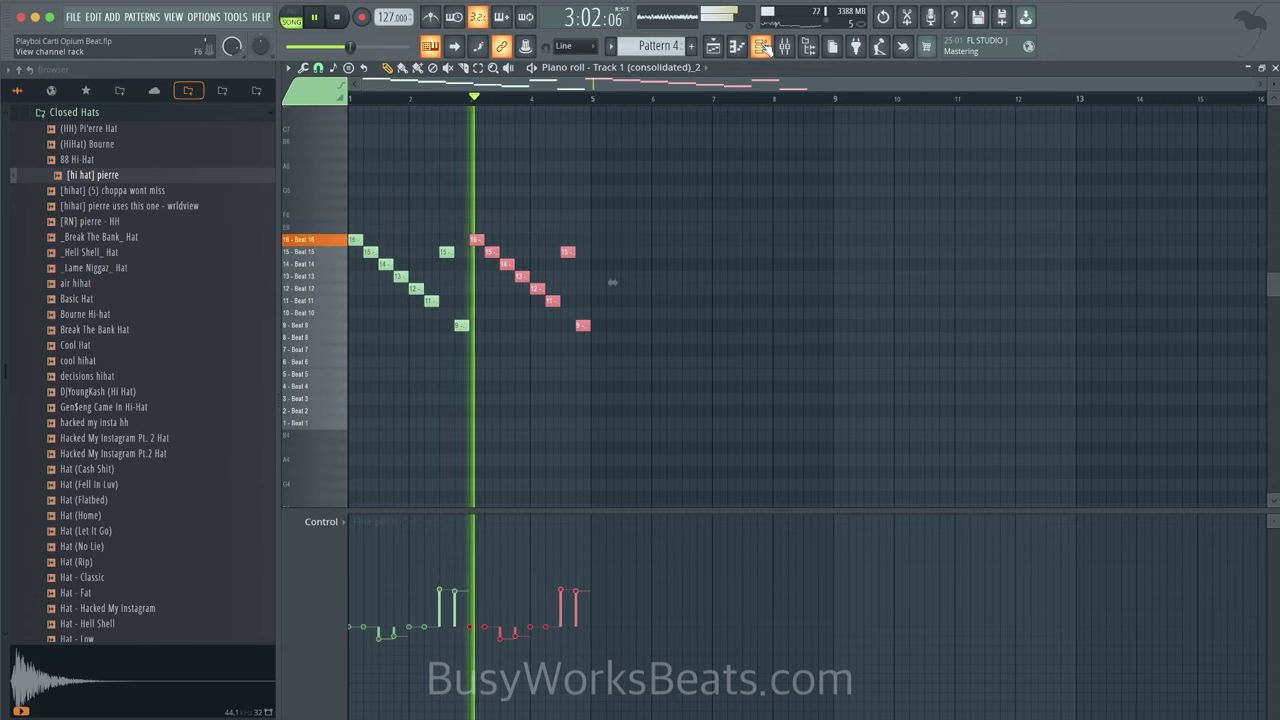
Step: Check the portamento settings and channel volume of the Track 1 (consolidated)_2 slicer while the beat plays
left_click(784, 46)
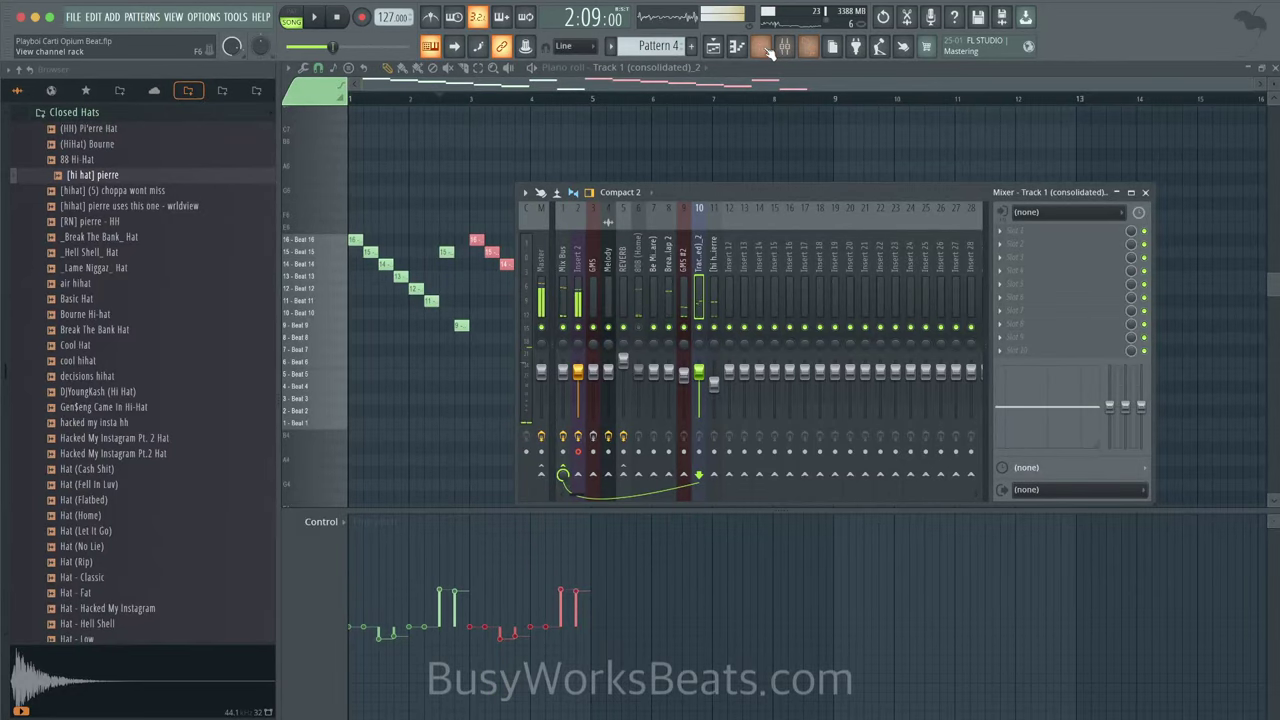
left_click(765, 49)
left_click(435, 215)
left_click(459, 221)
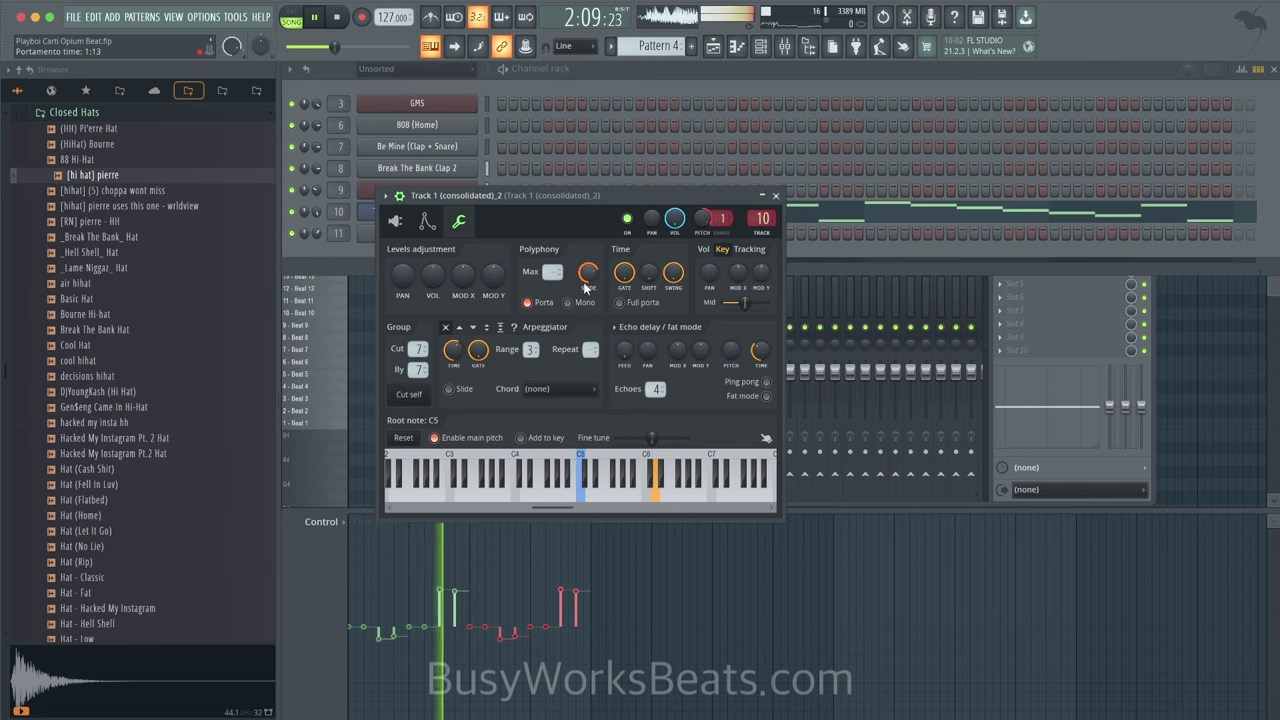
left_click(777, 196)
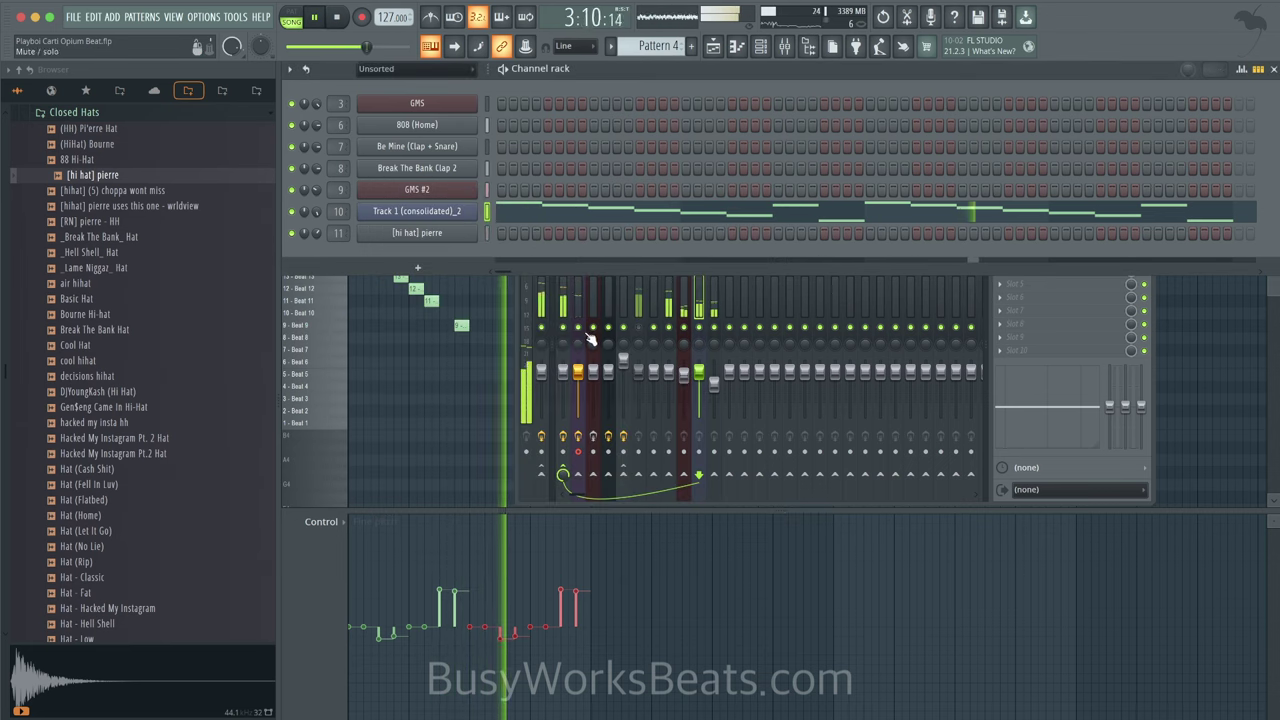
key("space")
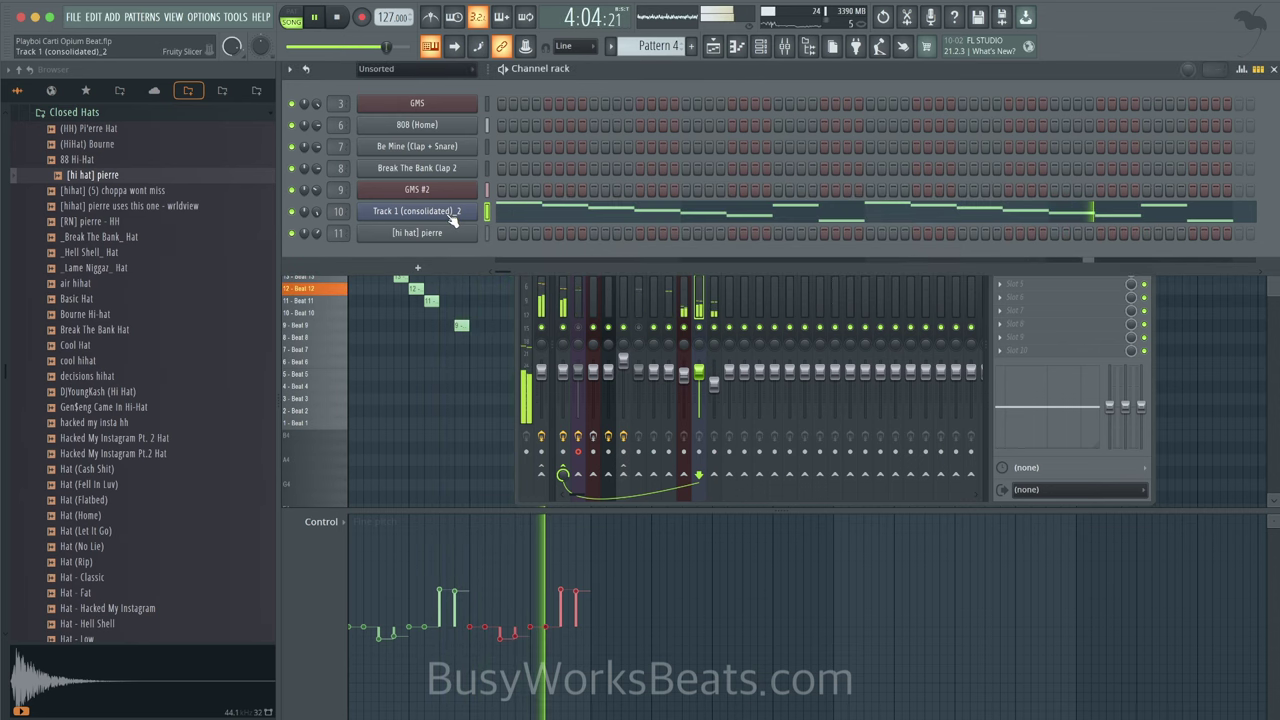
left_click(452, 325)
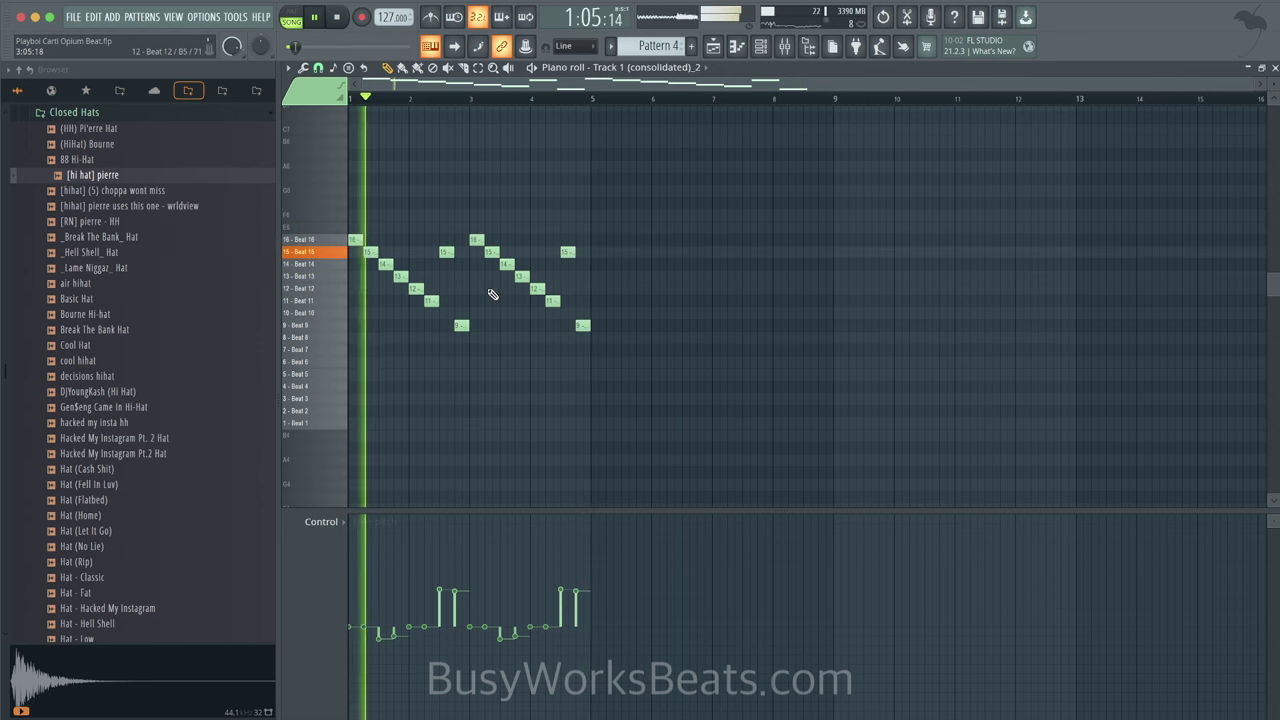
left_click(760, 46)
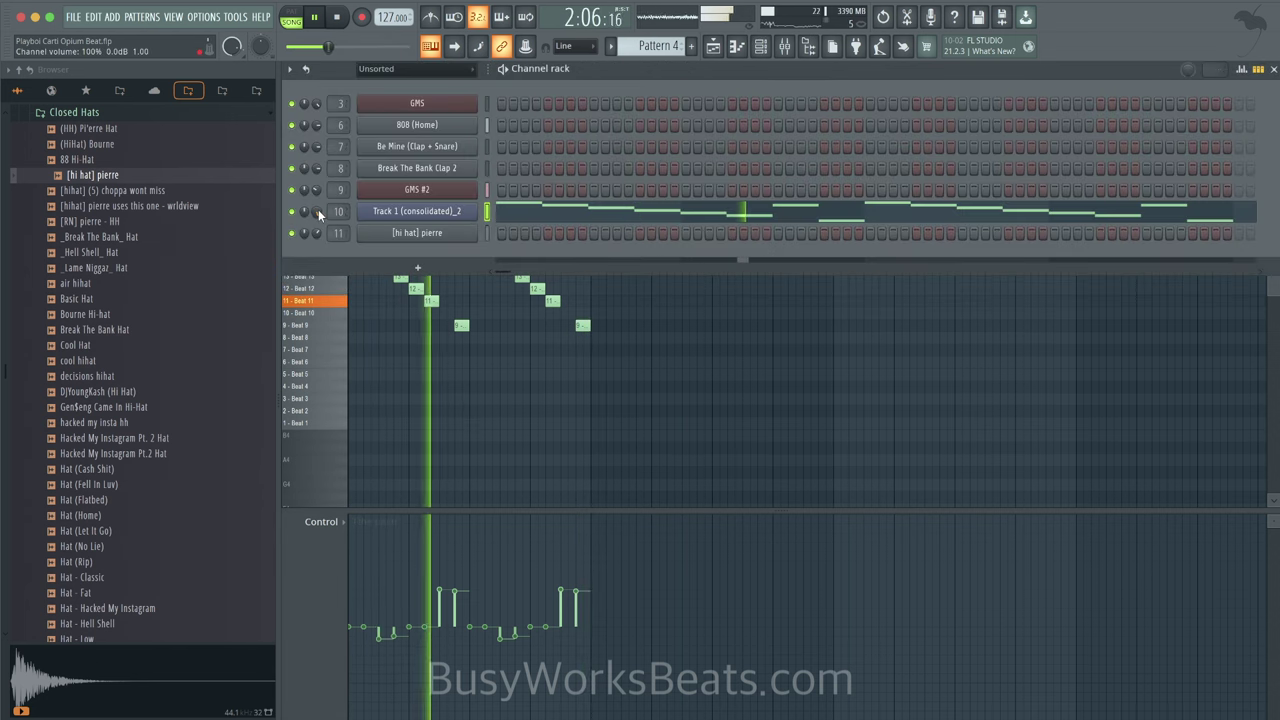
key("F6")
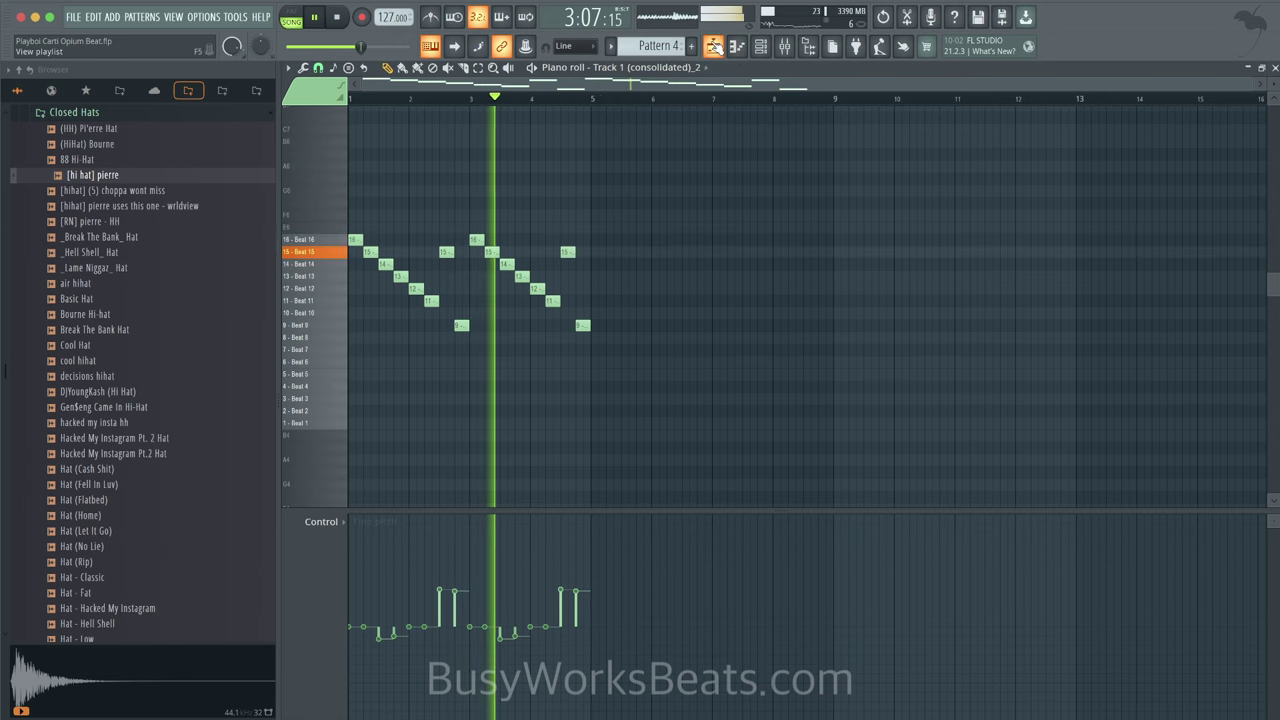
Step: Open the Pattern 6 clip's GMS #2 chords in the piano roll and examine the bar 1 chord
key("F5")
double_click(518, 409)
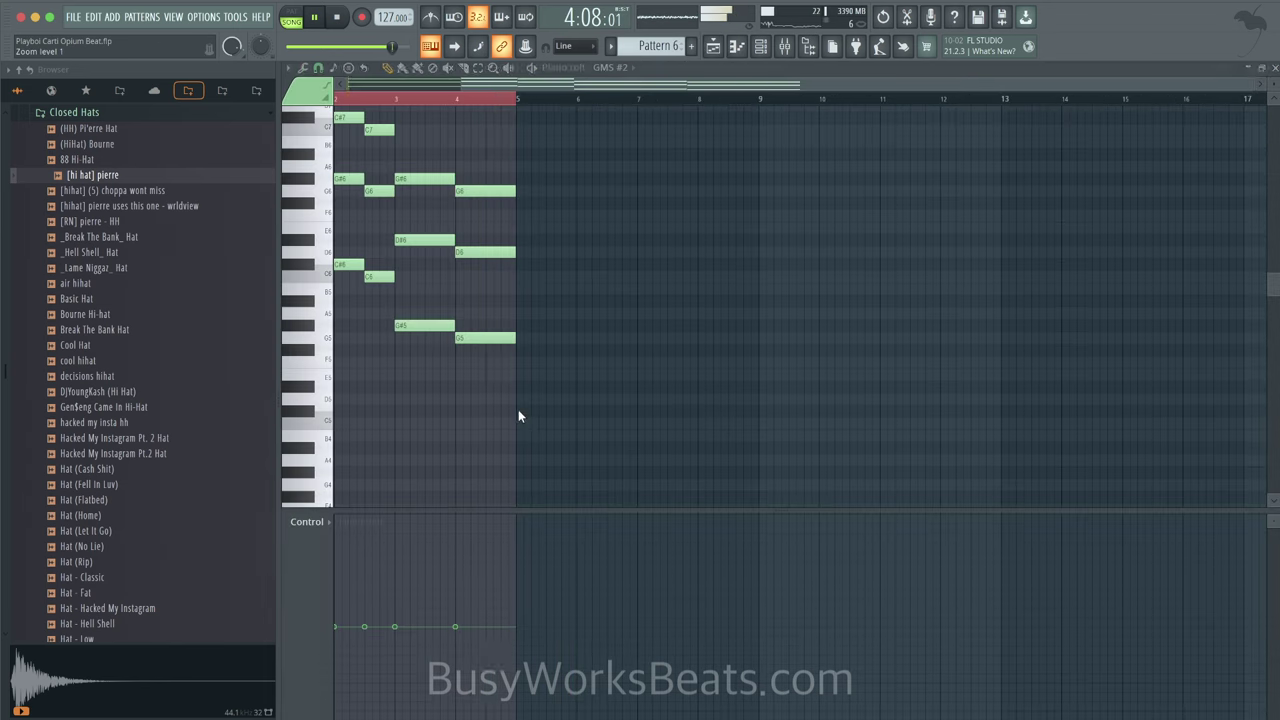
left_click_drag(340, 198, 343, 362)
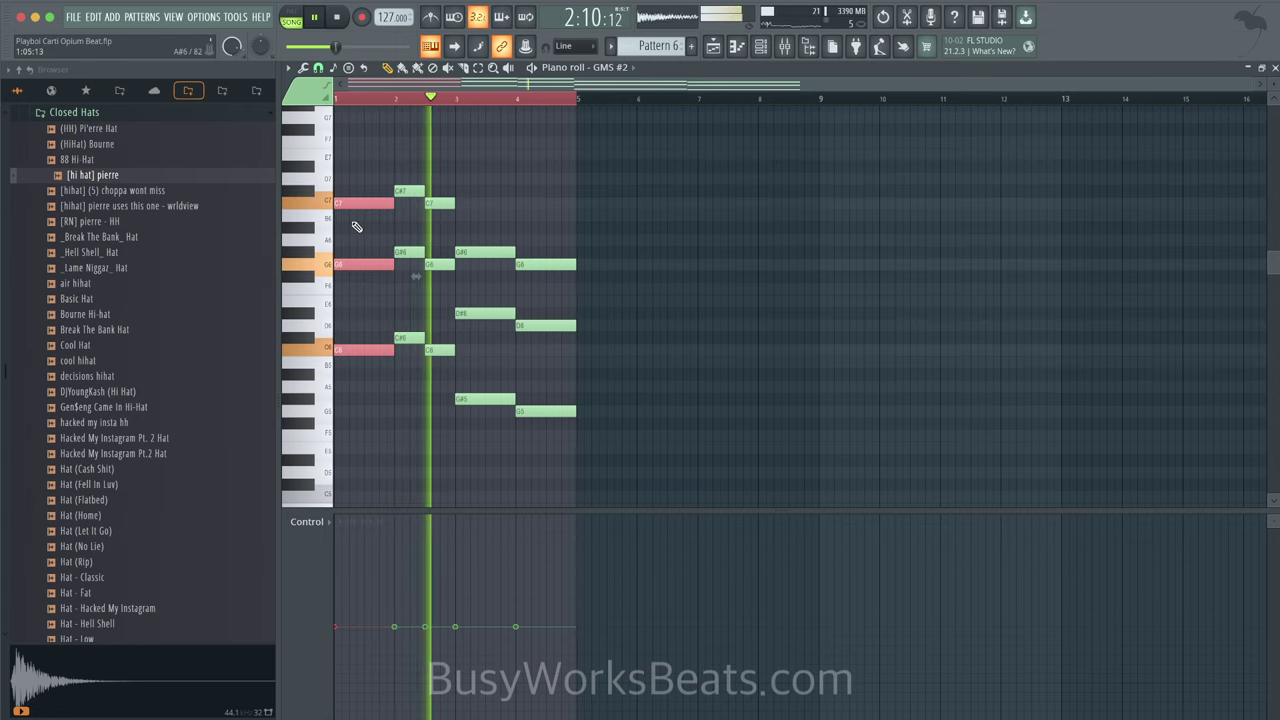
left_click(515, 214)
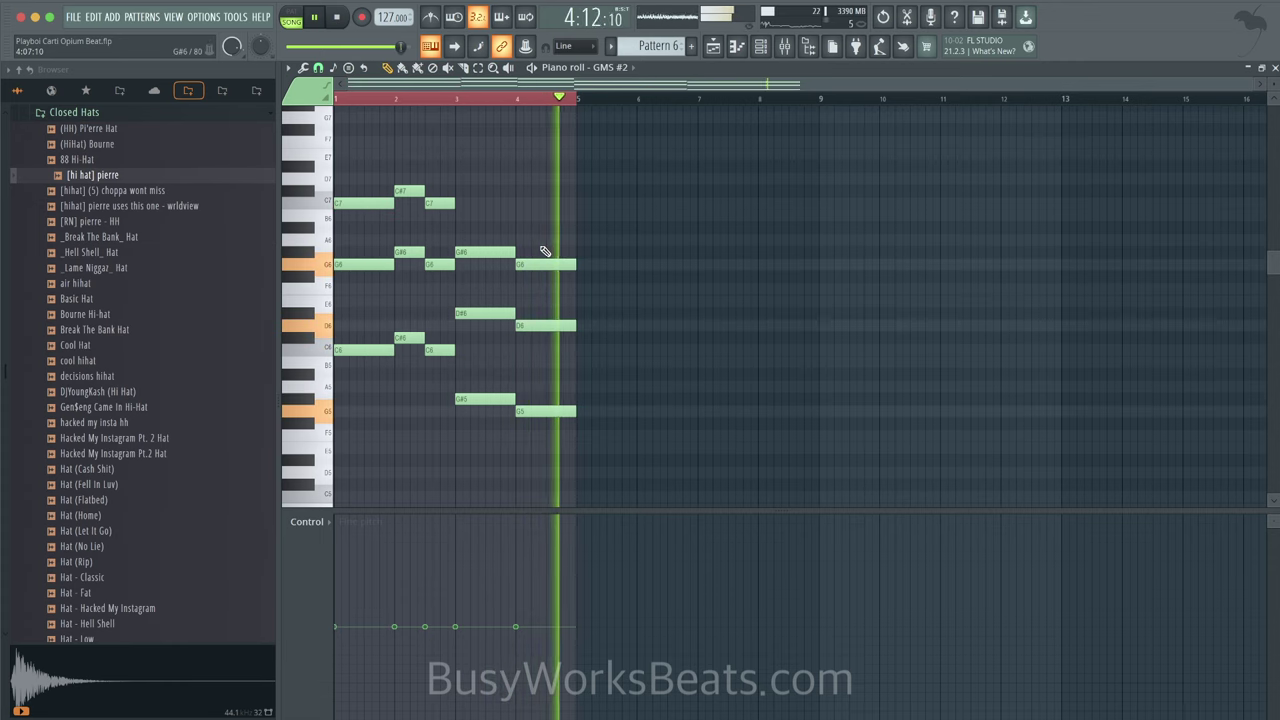
Step: Shorten the bar 3 GMS #2 chord to half a bar and start the last chord directly after it
left_click_drag(508, 240, 474, 445)
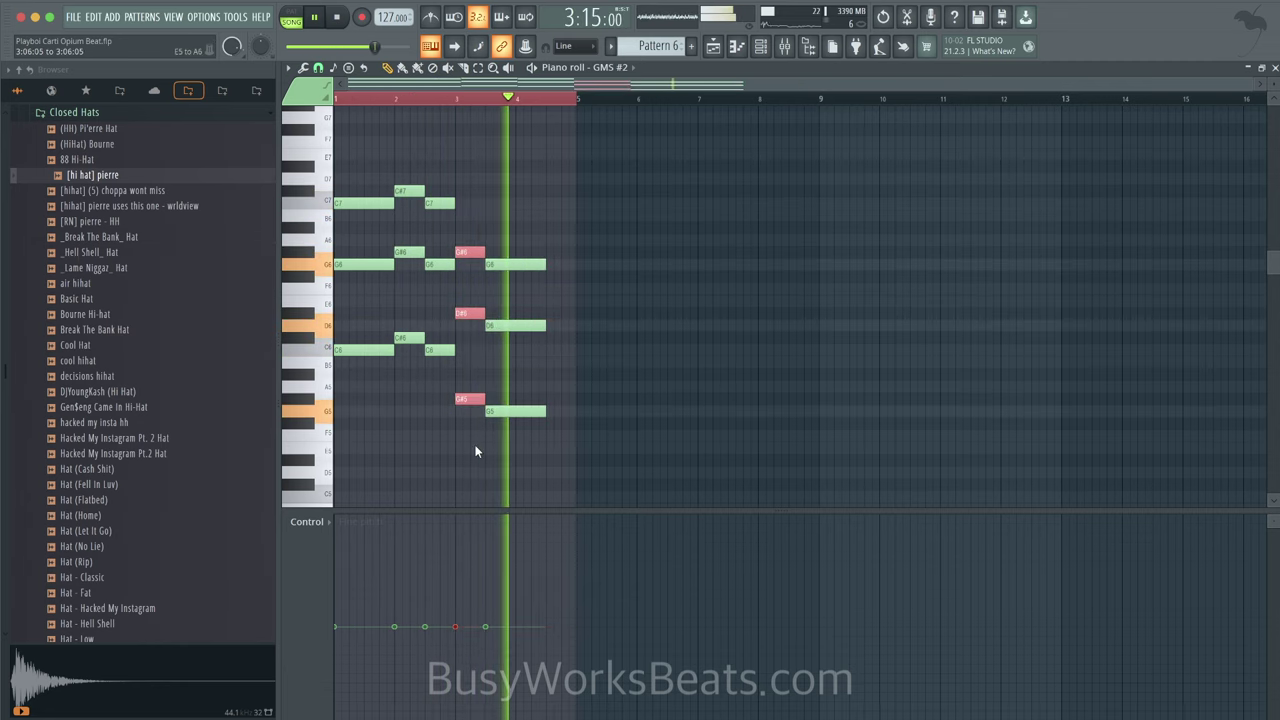
left_click_drag(484, 399, 509, 417)
key("super+z")
key("super+z")
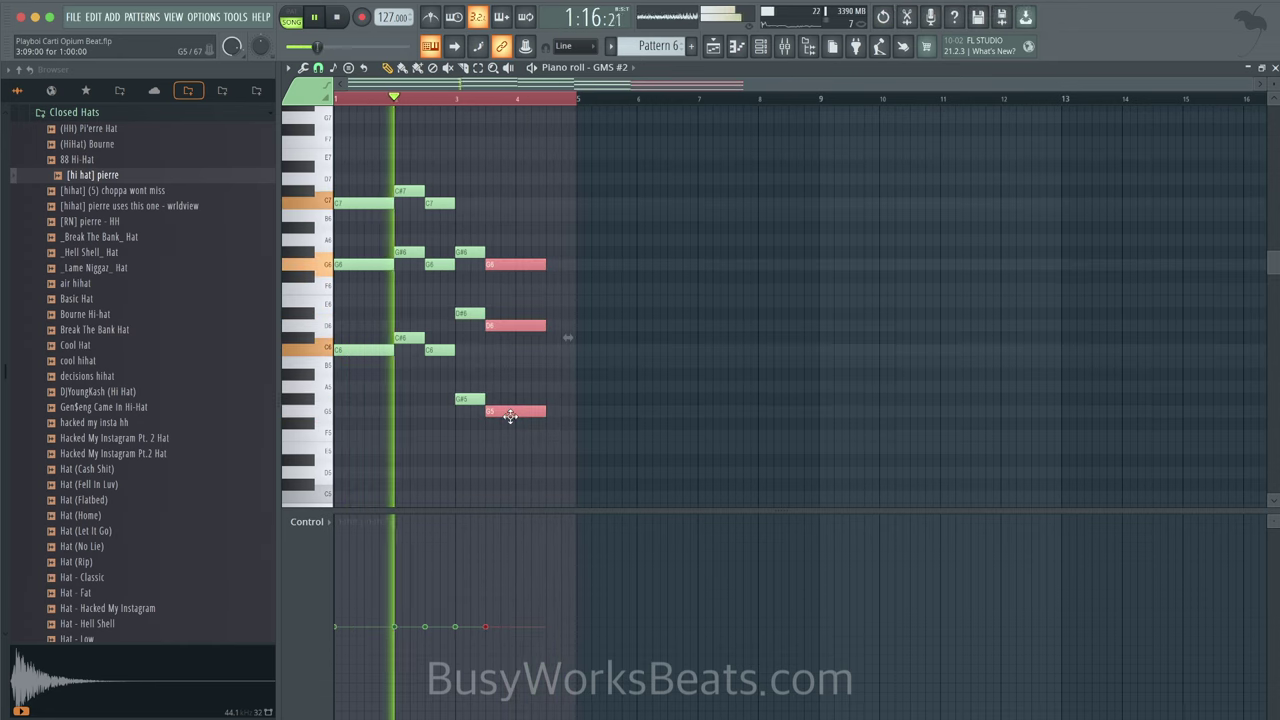
Step: Lengthen the last GMS #2 chord to the end of bar 4 and save the project
left_click_drag(544, 326, 574, 326)
key("super+d")
key("super+s")
Step: Add the OTT multiband compressor to the first effect slot of the GMS #2 mixer track and lower the track's volume
left_click(788, 46)
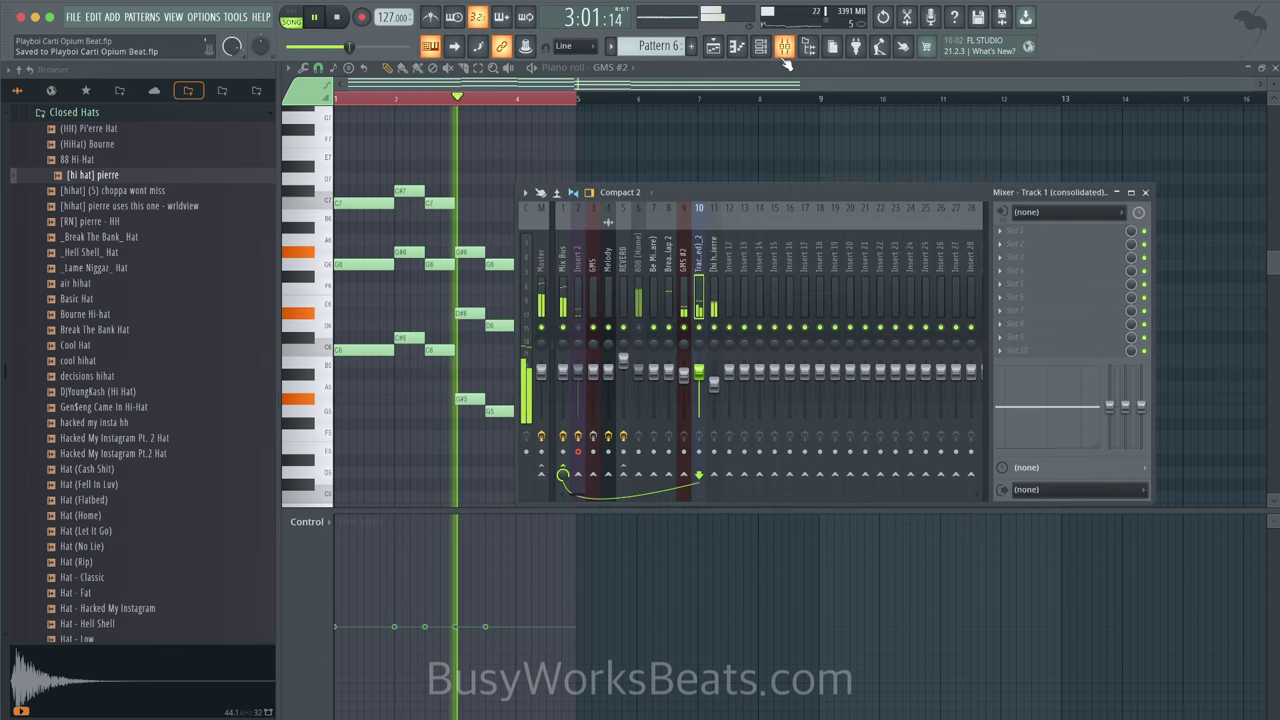
left_click(580, 327)
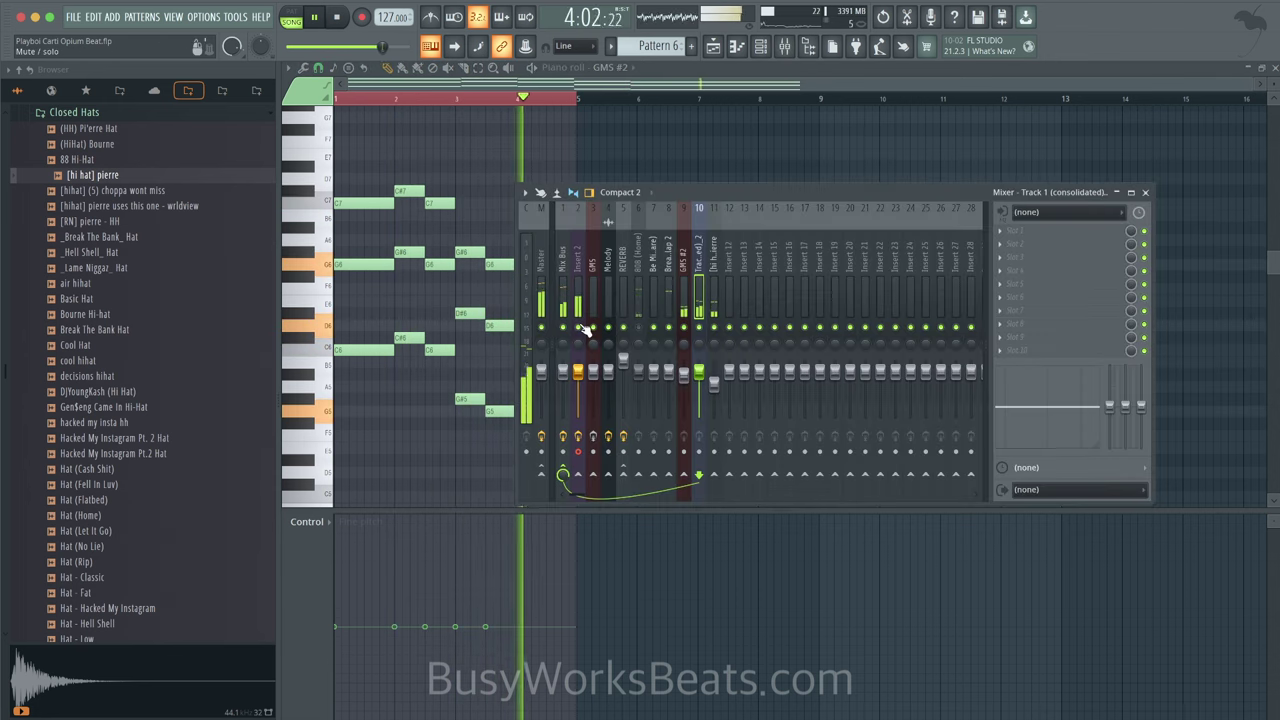
left_click(580, 327)
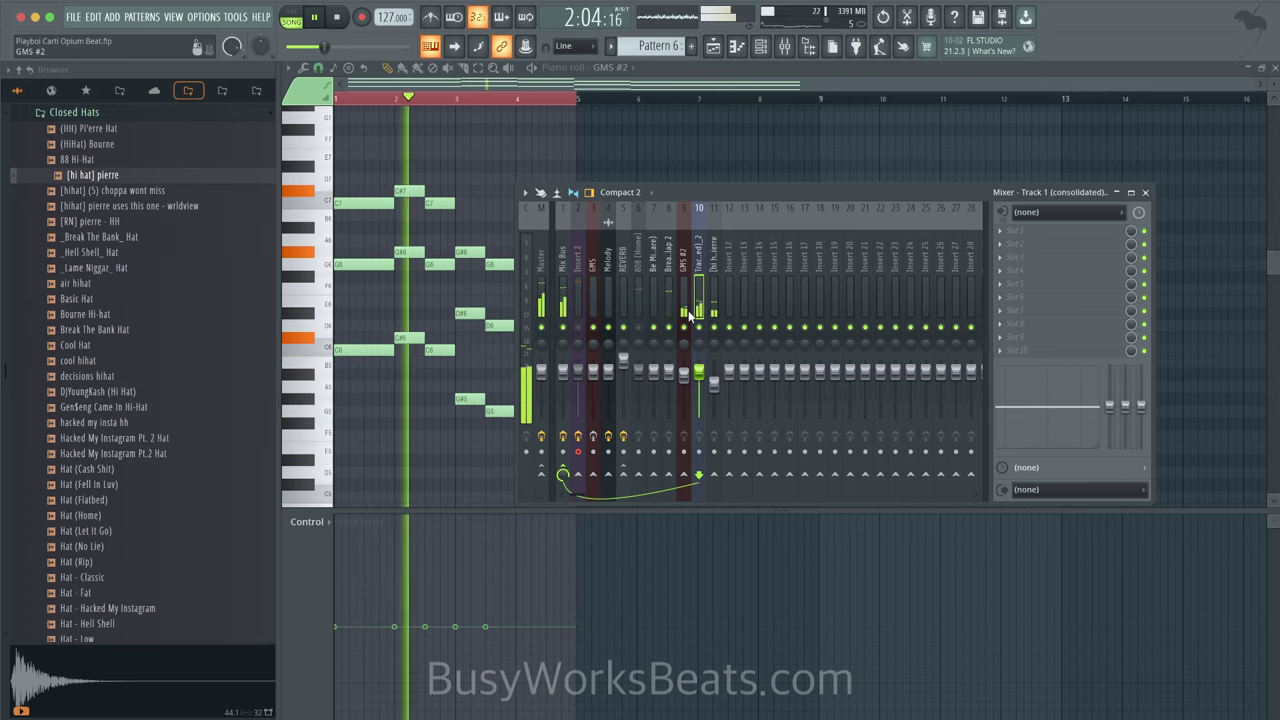
left_click(1055, 230)
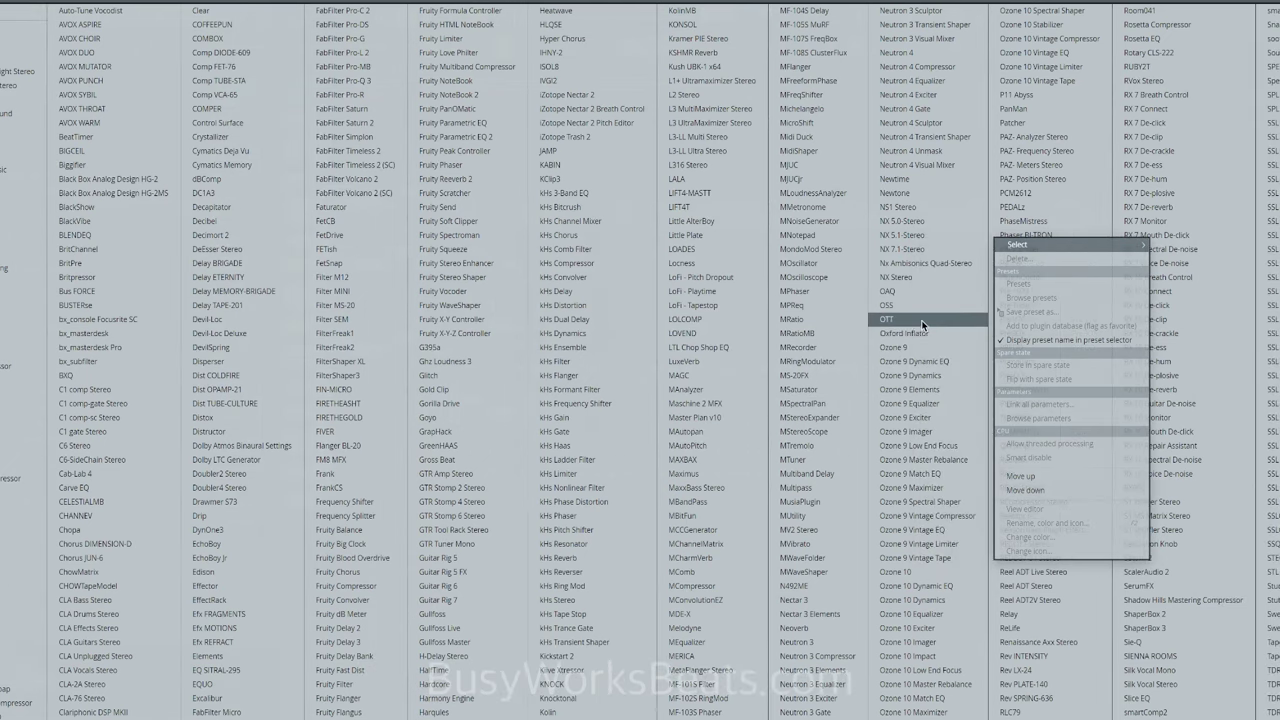
left_click(886, 319)
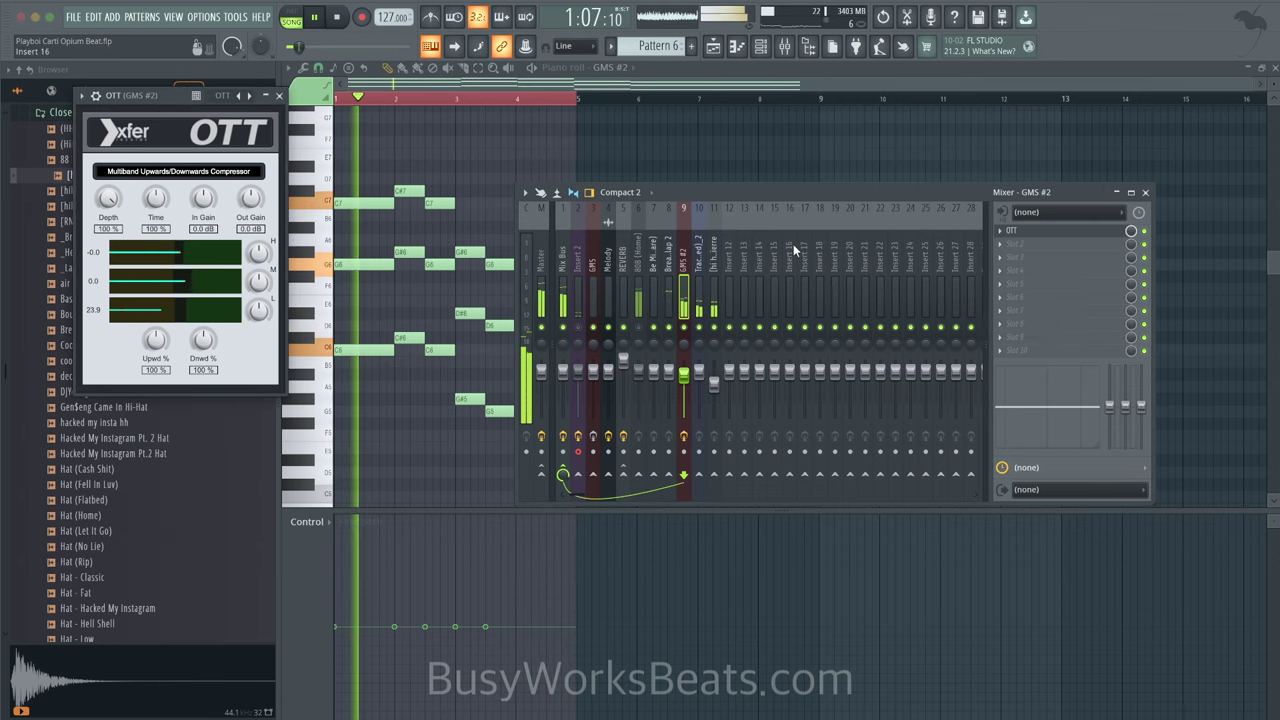
left_click_drag(684, 376, 684, 381)
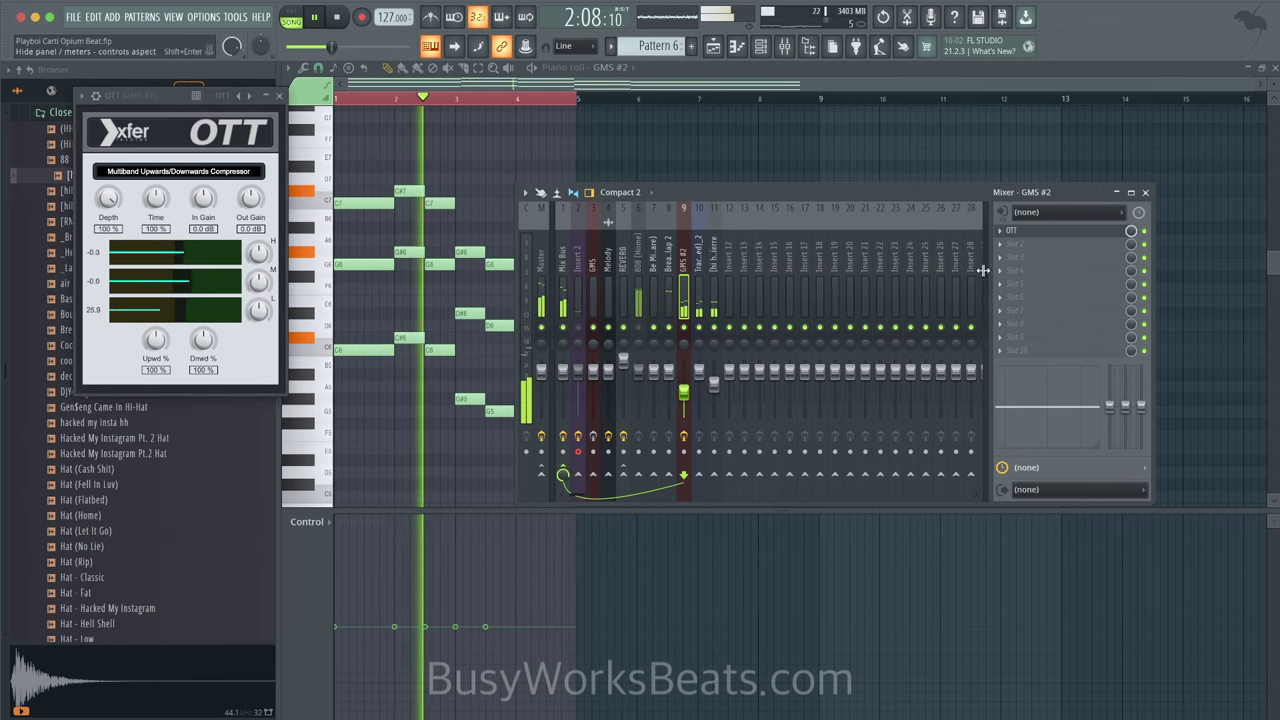
Step: Close the GMS #2 piano roll, return to the playlist and save the project
left_click(1145, 192)
left_click(1275, 68)
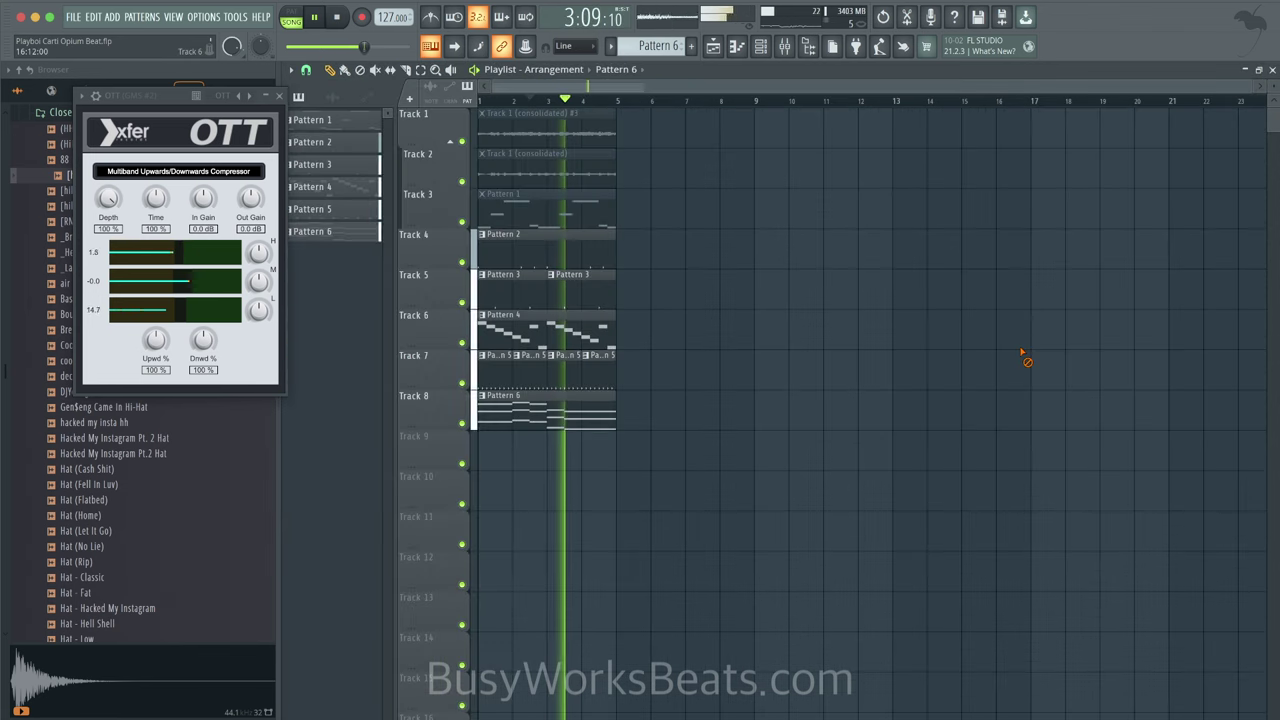
key("F6")
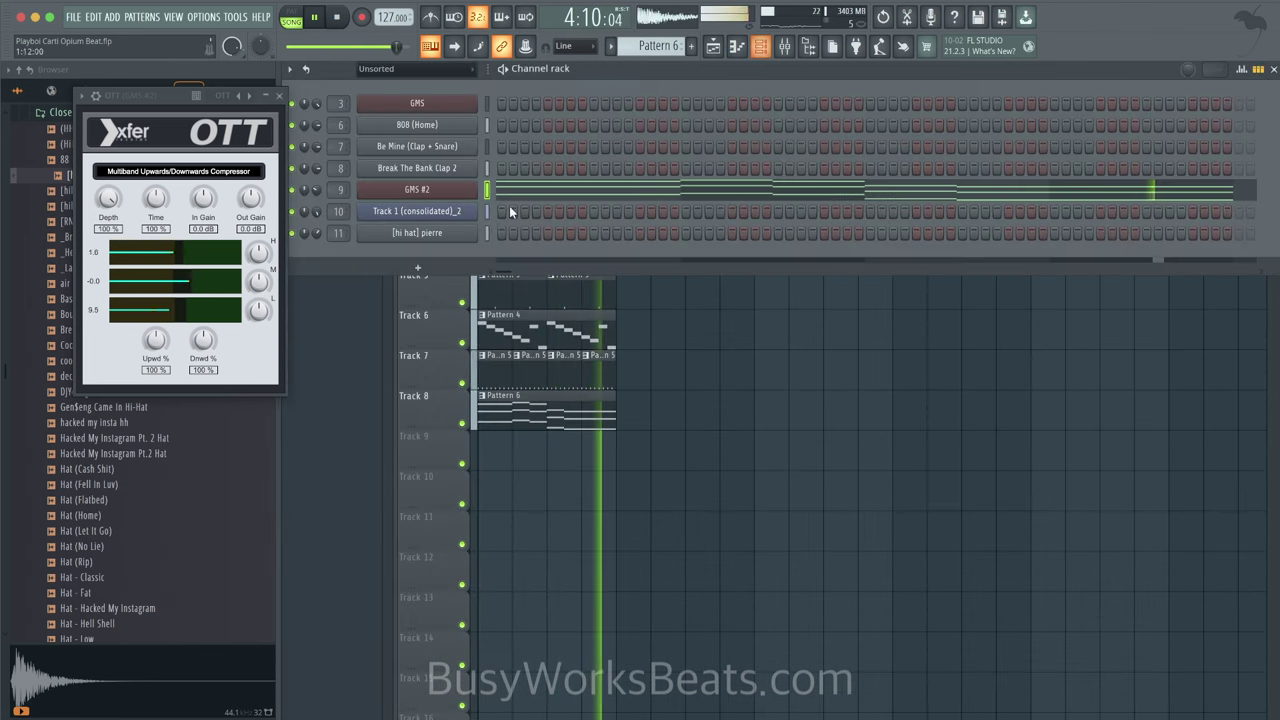
key("F9")
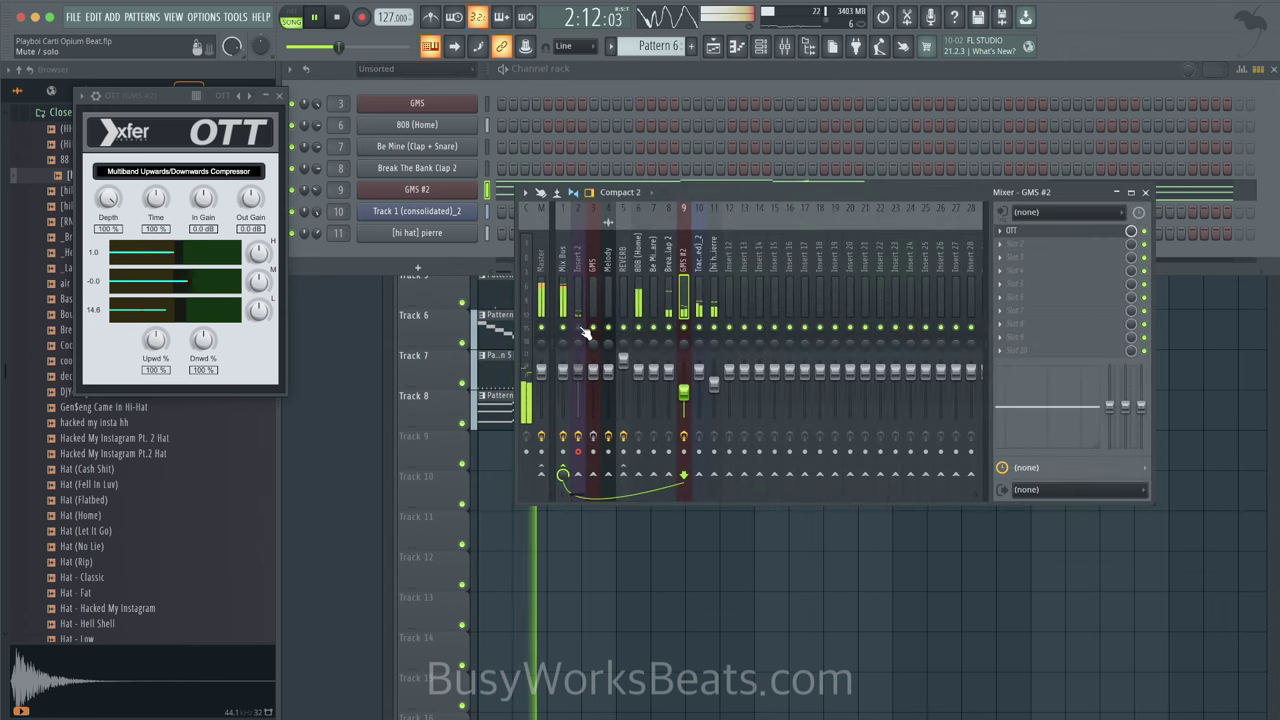
key("F5")
key("super+s")
Step: Lower the 808 (Home) mixer track's volume slightly
left_click(786, 49)
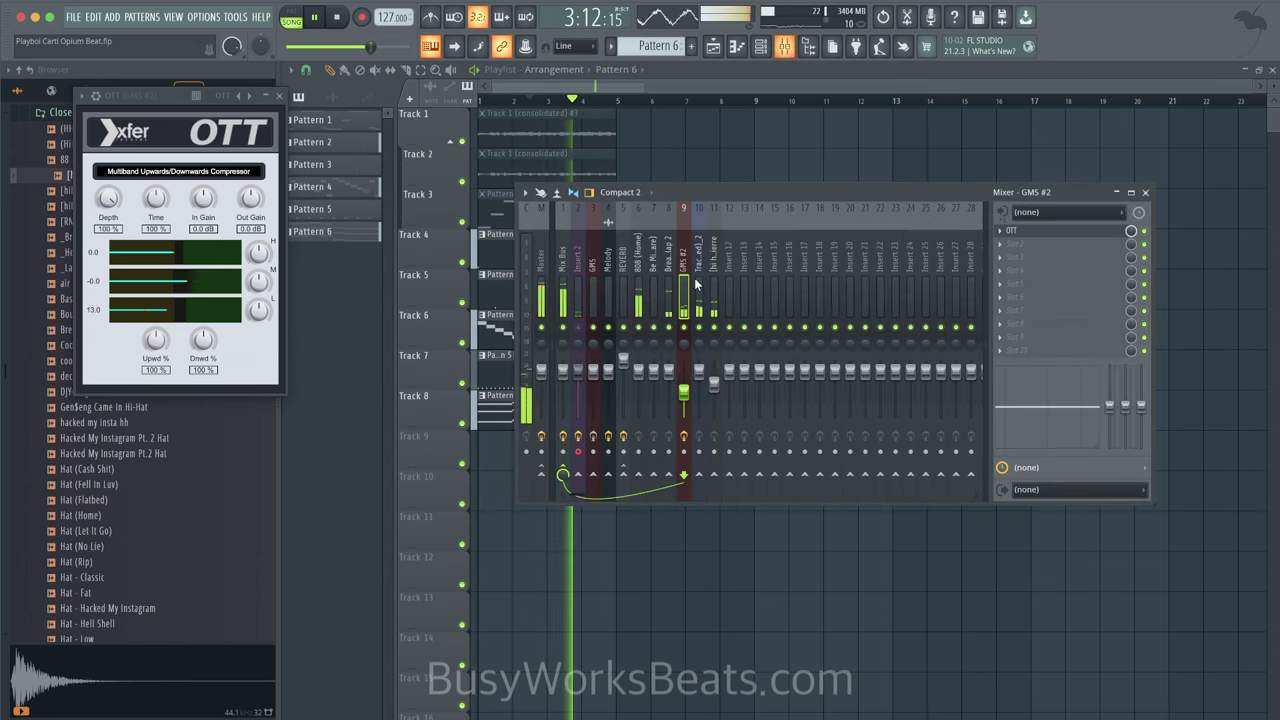
left_click(640, 358)
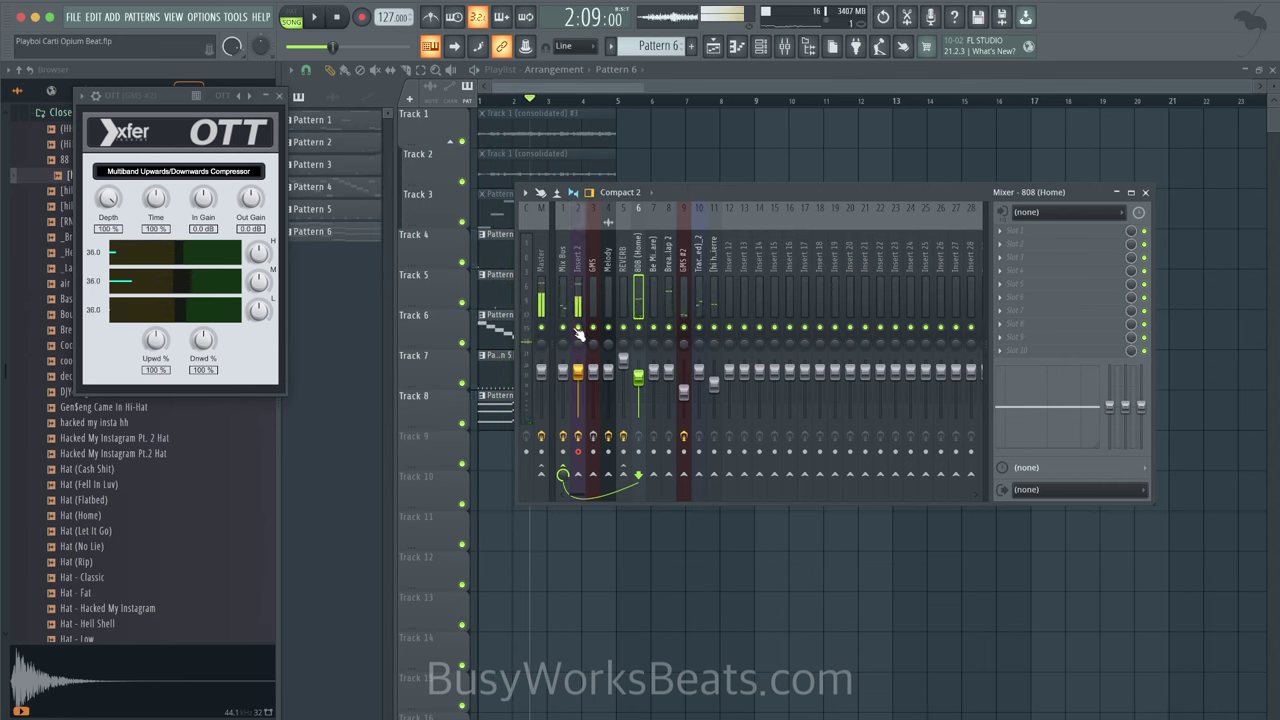
Step: Add Fruity Stereo Enhancer to the first effect slot of the Track 1 (consolidated)_2 mixer track and close its window
right_click(696, 334)
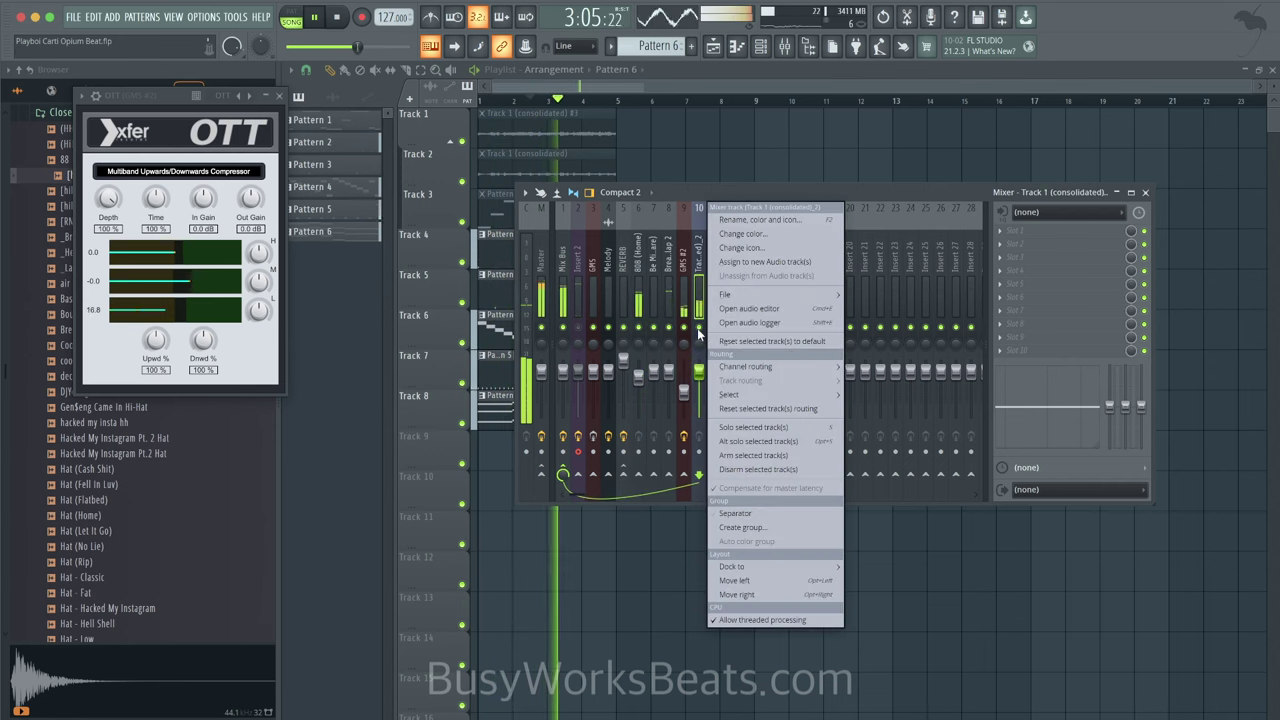
key("Escape")
left_click(1014, 228)
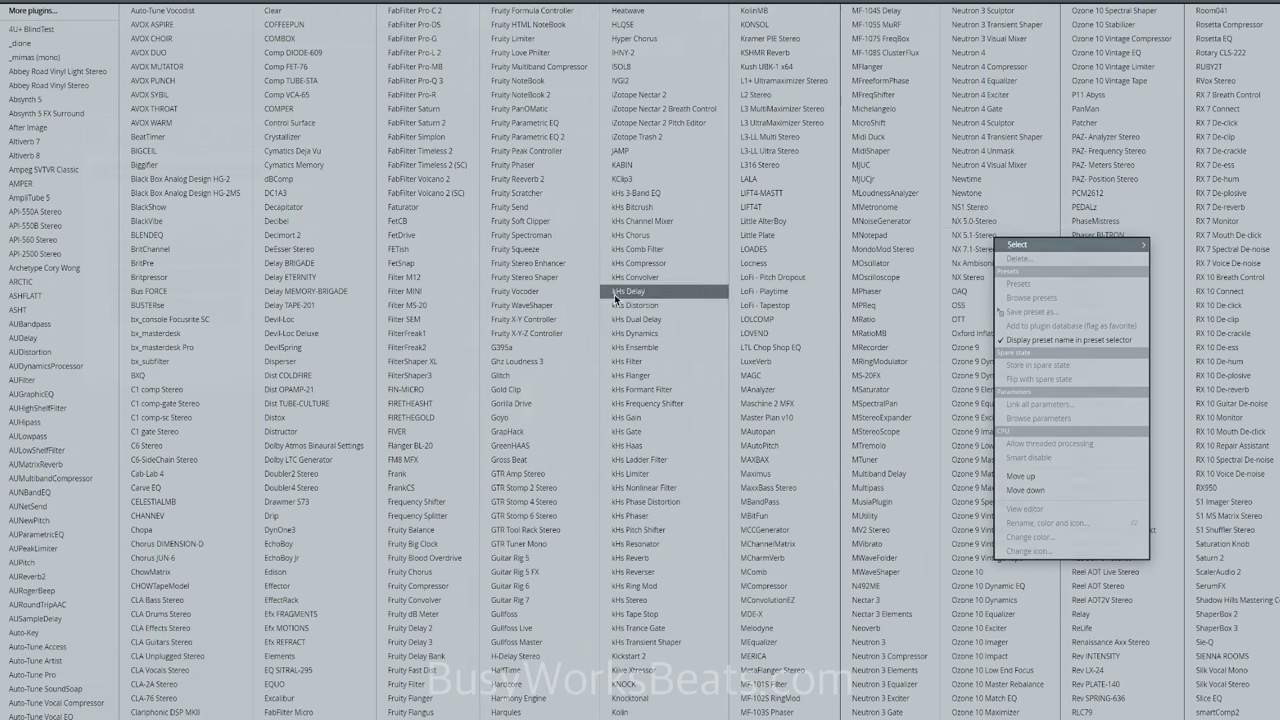
left_click(553, 264)
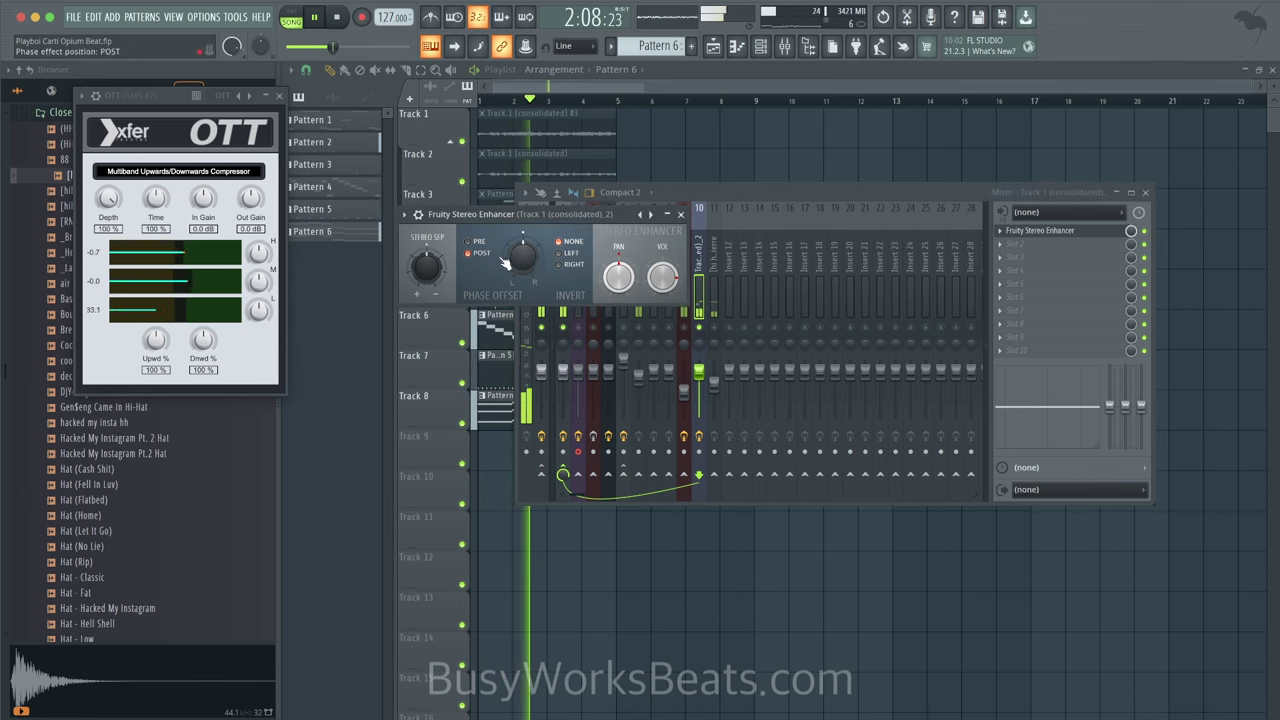
left_click(682, 215)
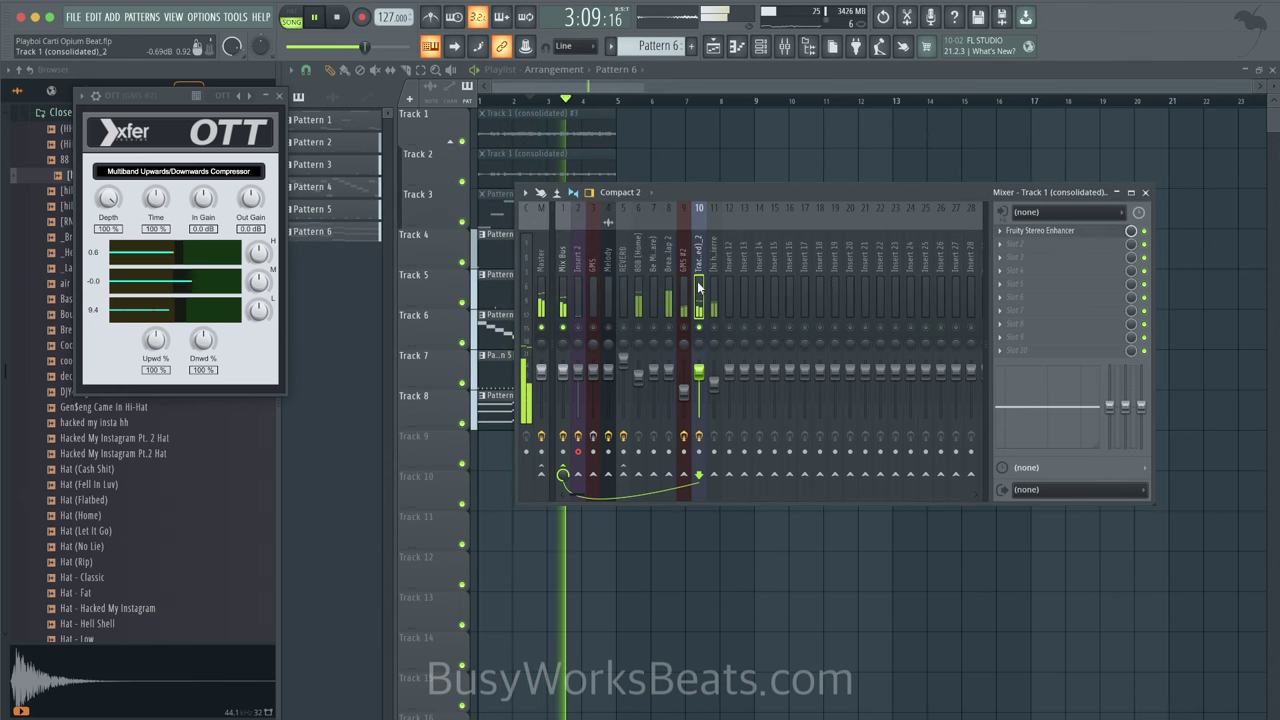
Step: Raise the GMS #2 mixer track's volume slightly and select the 808 (Home) track
left_click(686, 305)
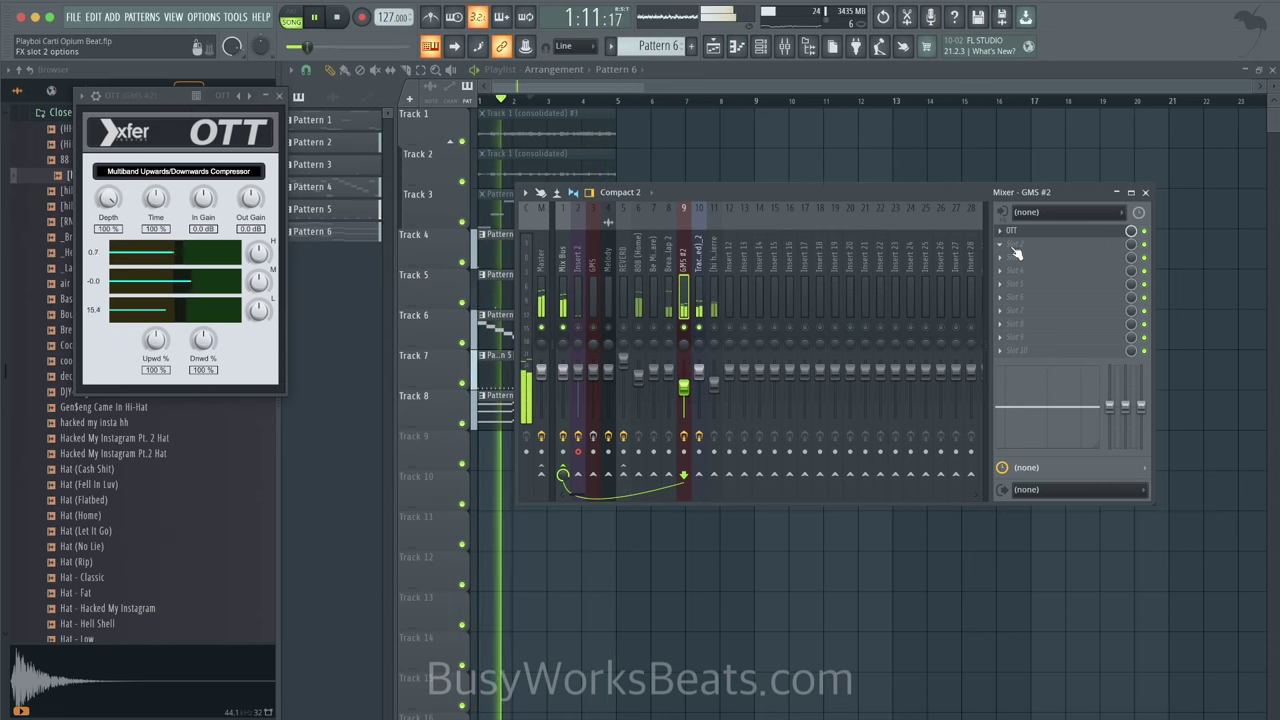
left_click(641, 302)
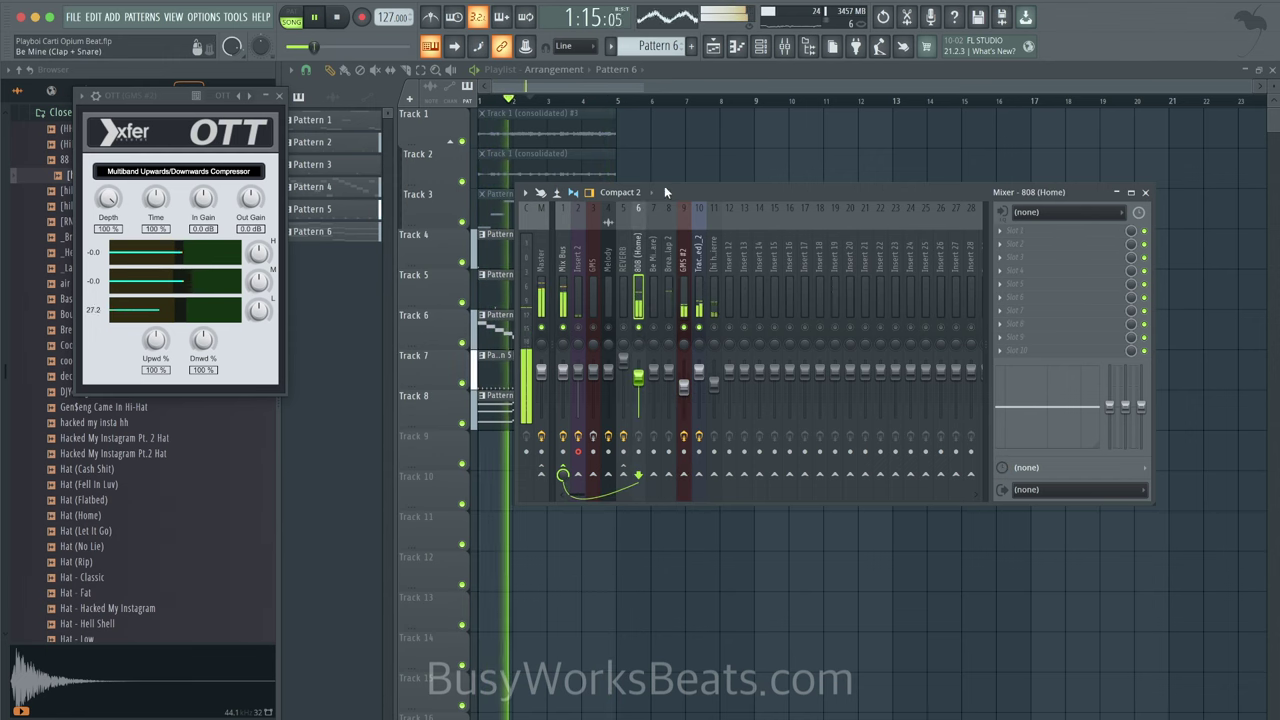
Step: Open UAD Thermionic Culture Vulture on the Mix Bus and adjust its drive, output level to 6.40 and bias to 3.60
left_click(563, 285)
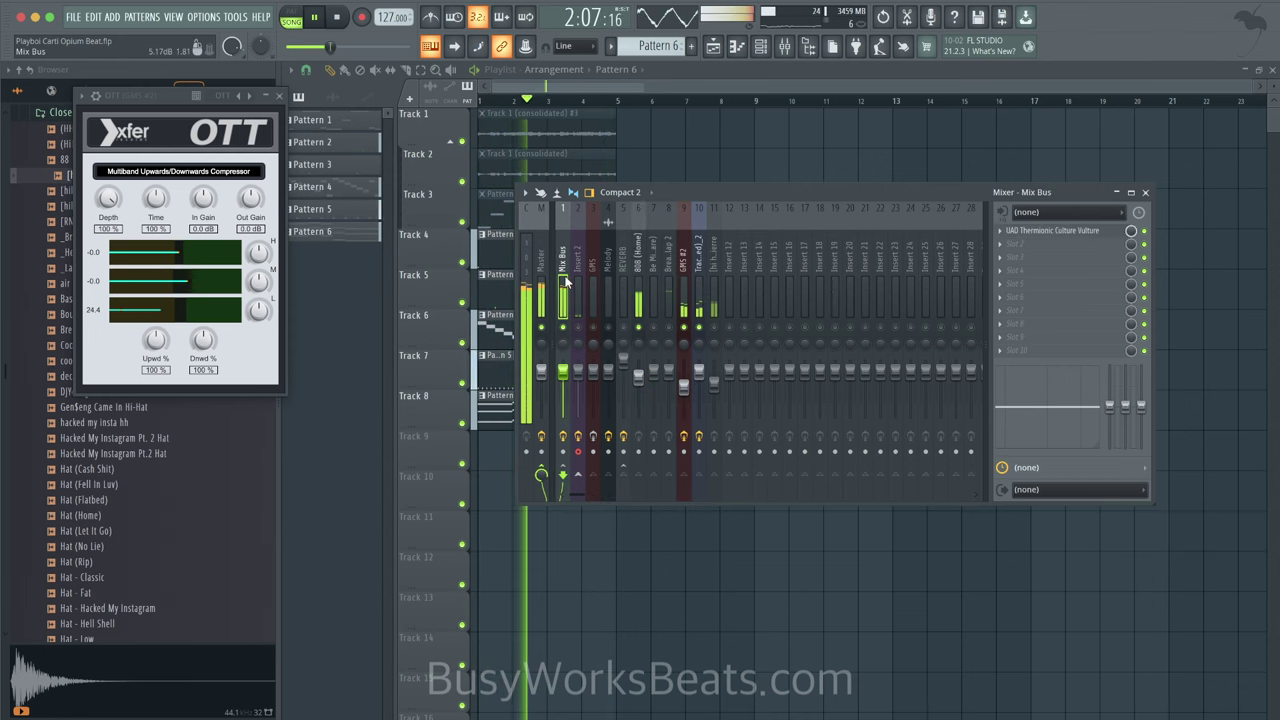
left_click(1052, 231)
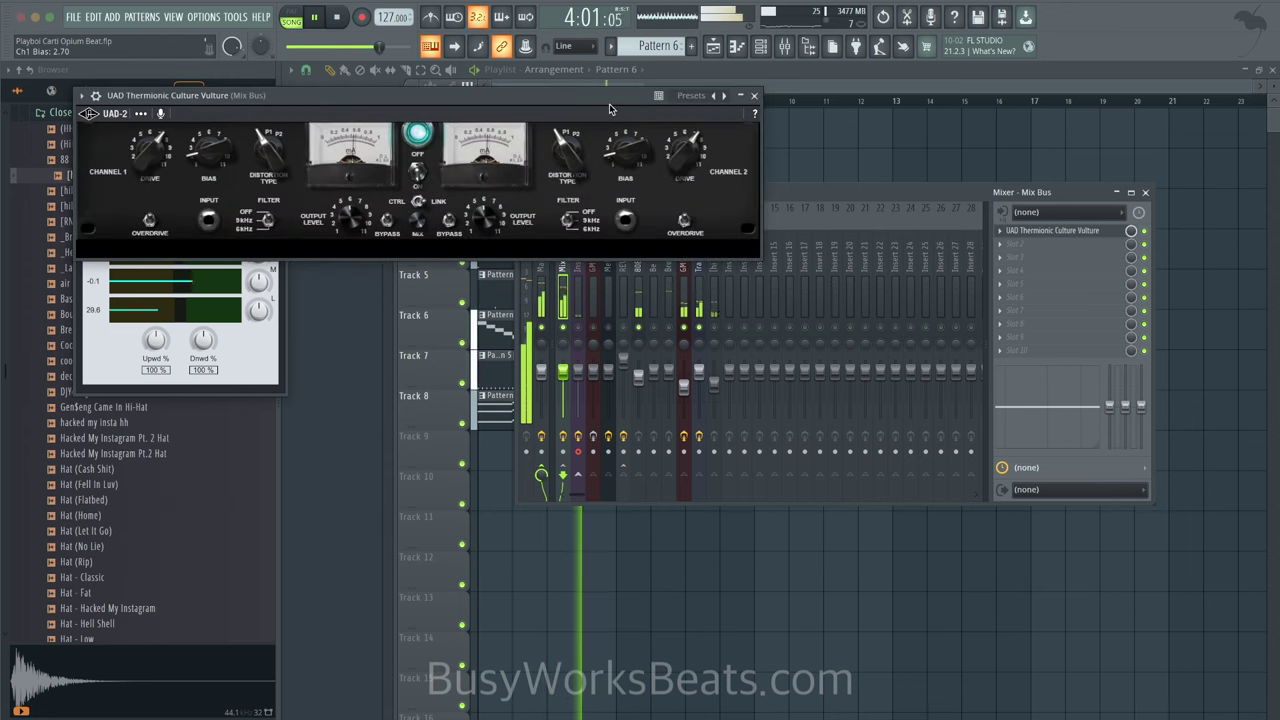
left_click_drag(630, 155, 636, 93)
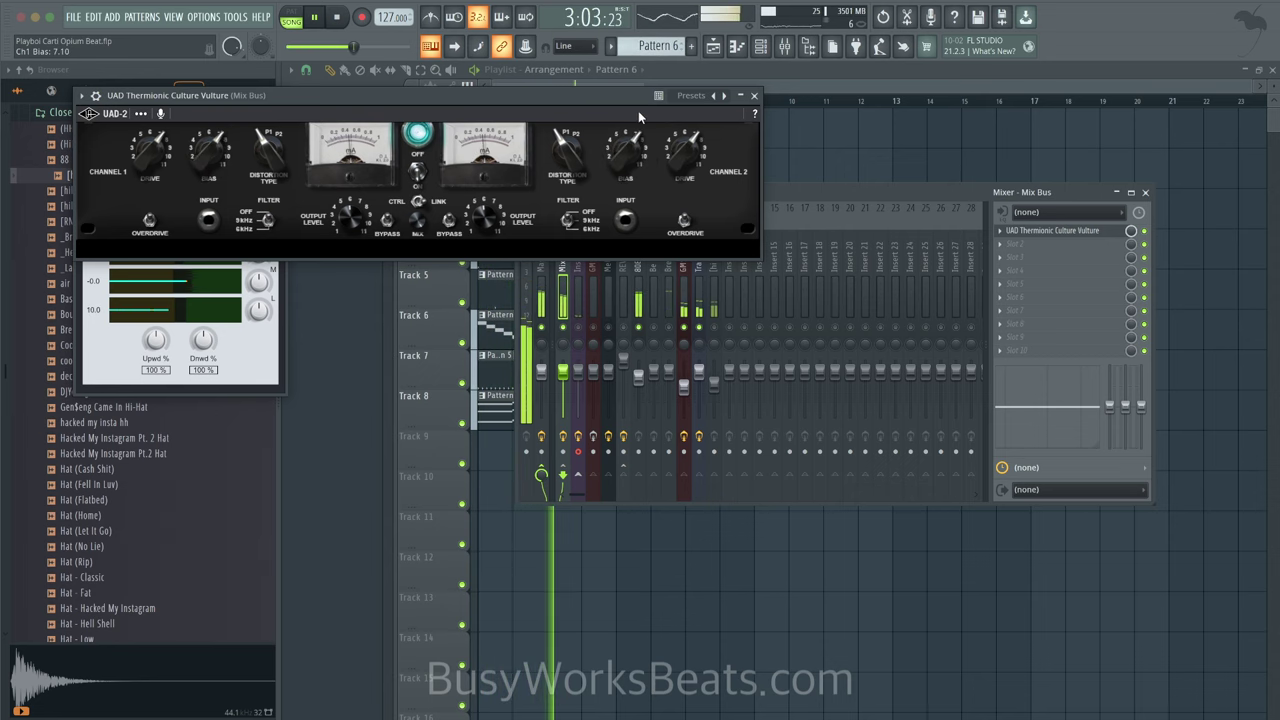
left_click_drag(682, 151, 682, 148)
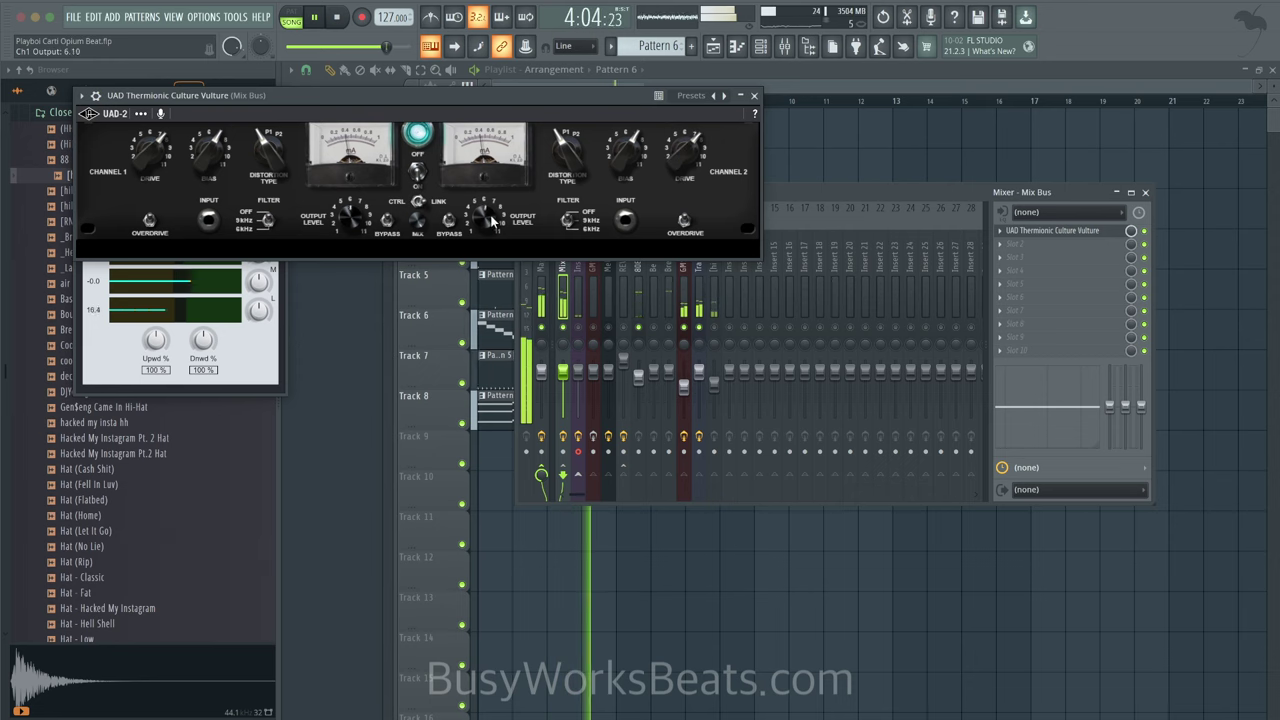
left_click_drag(490, 219, 491, 213)
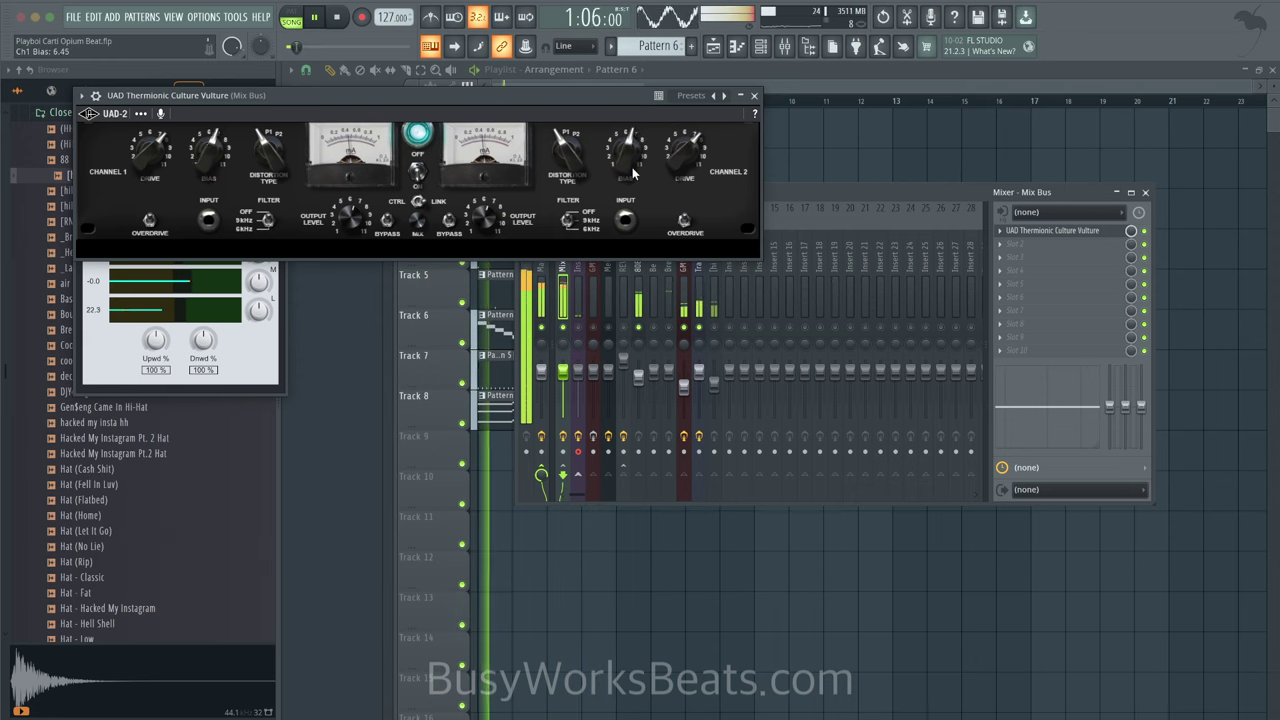
left_click_drag(485, 218, 485, 216)
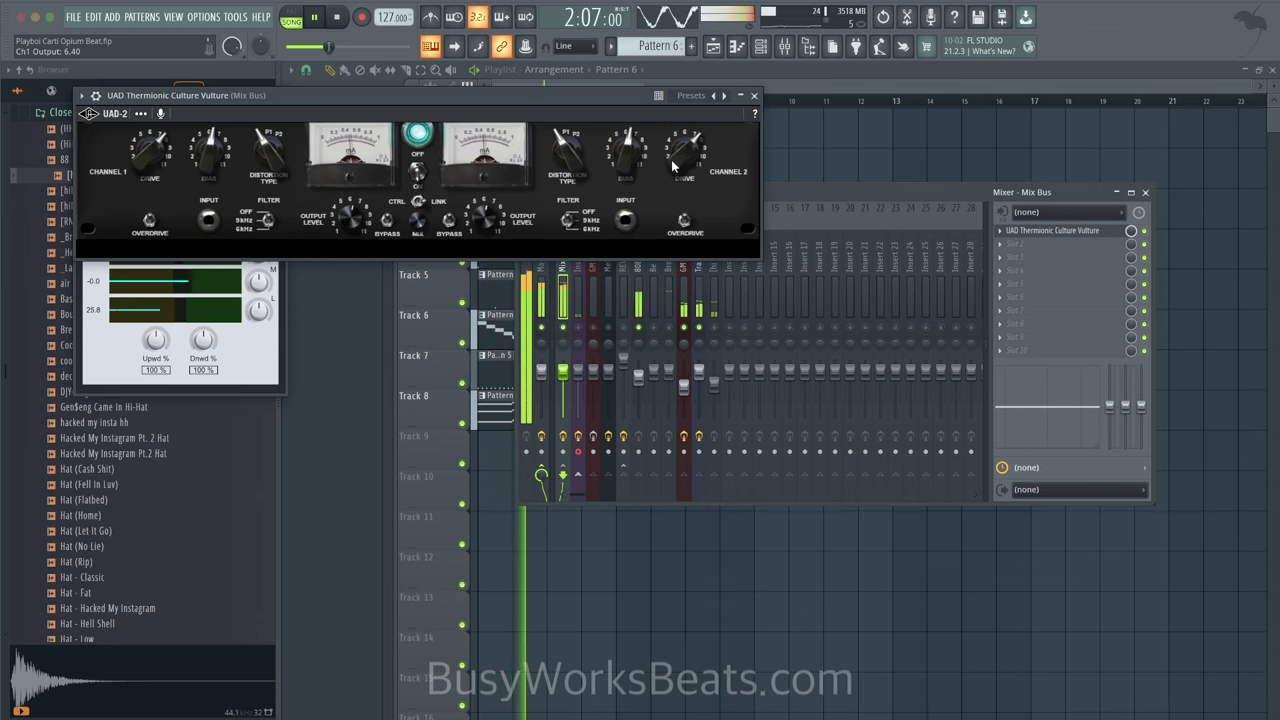
left_click_drag(680, 157, 626, 212)
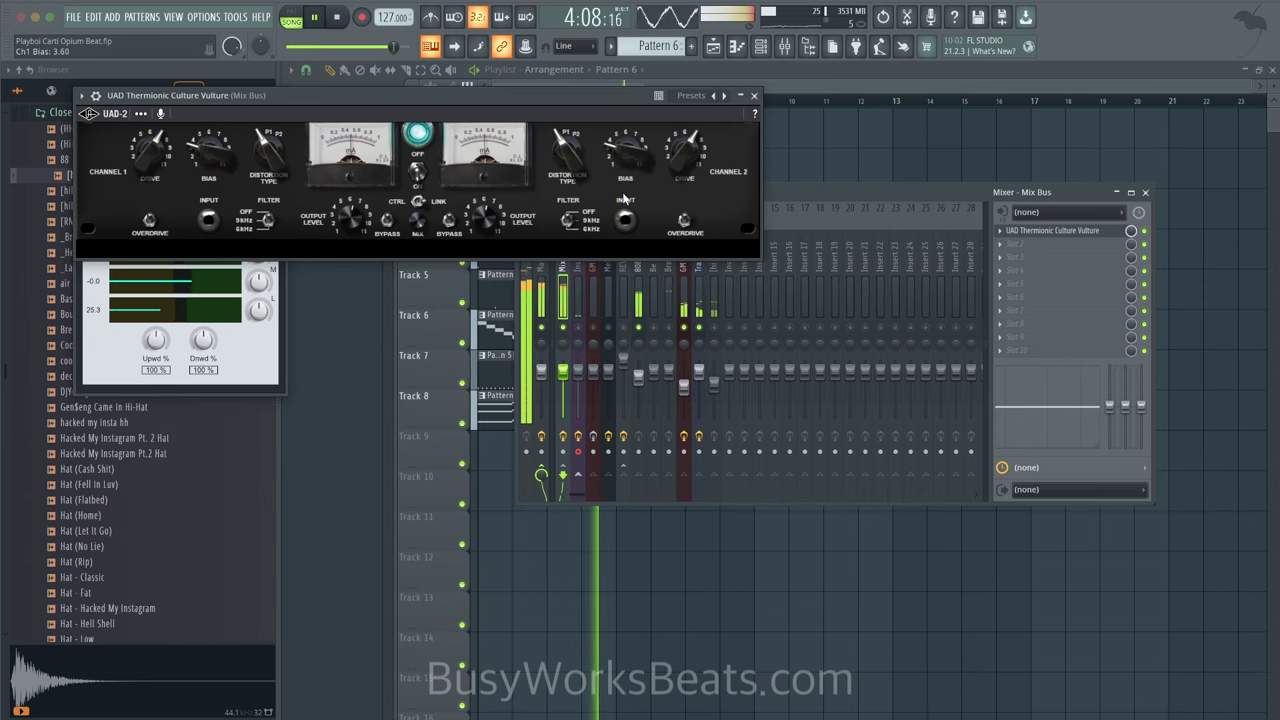
Step: Try the P2 and P1 distortion types on the Culture Vulture with the output level at 3.85, and return to type T
left_click_drag(568, 152, 583, 70)
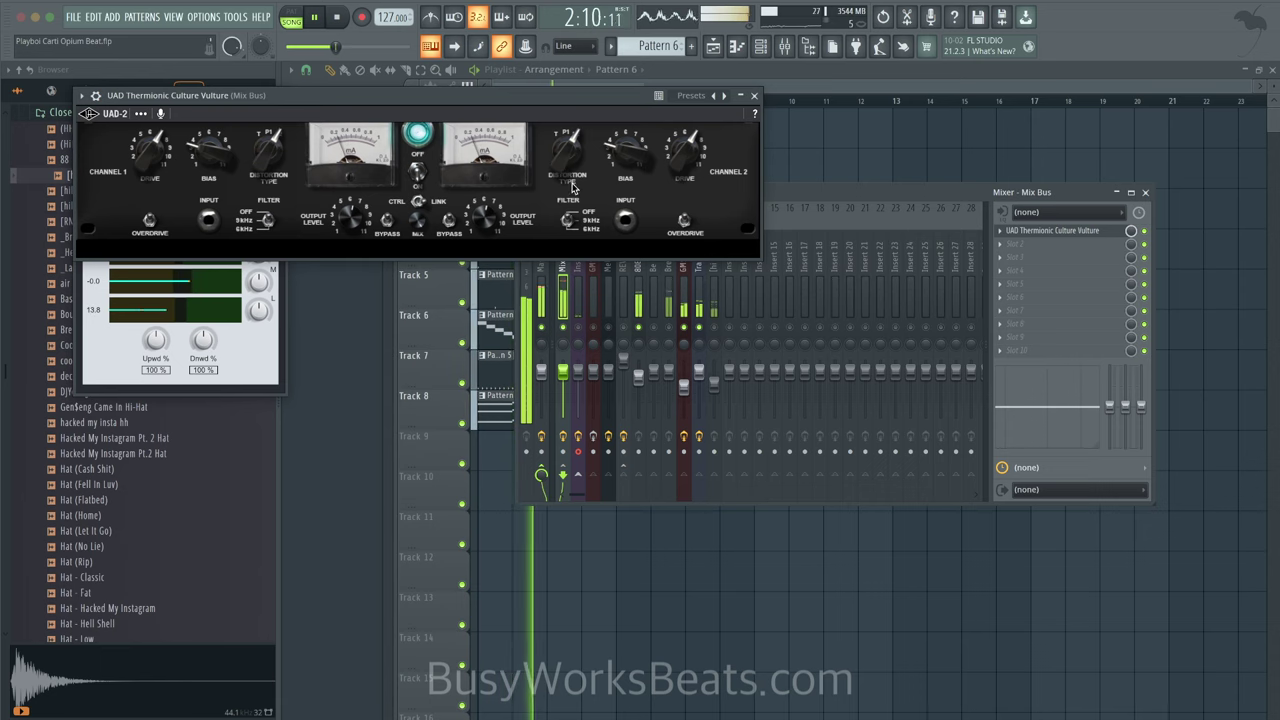
left_click_drag(565, 190, 566, 203)
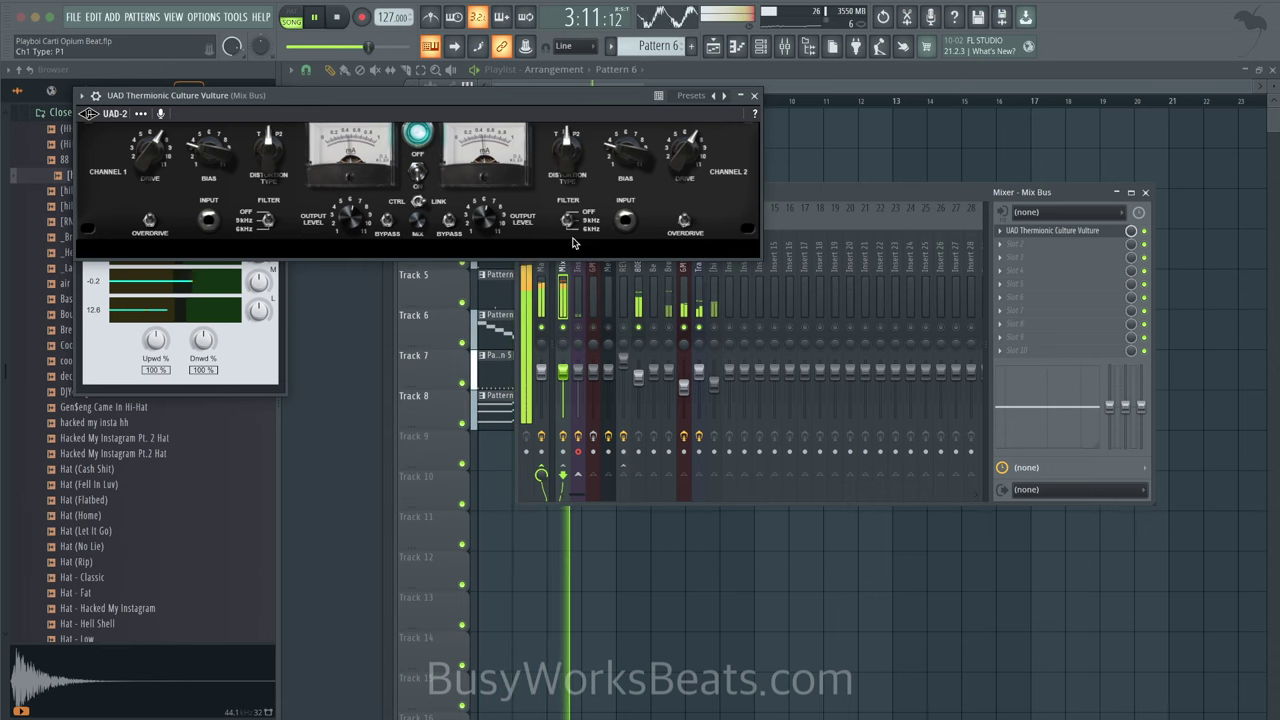
left_click_drag(486, 220, 487, 257)
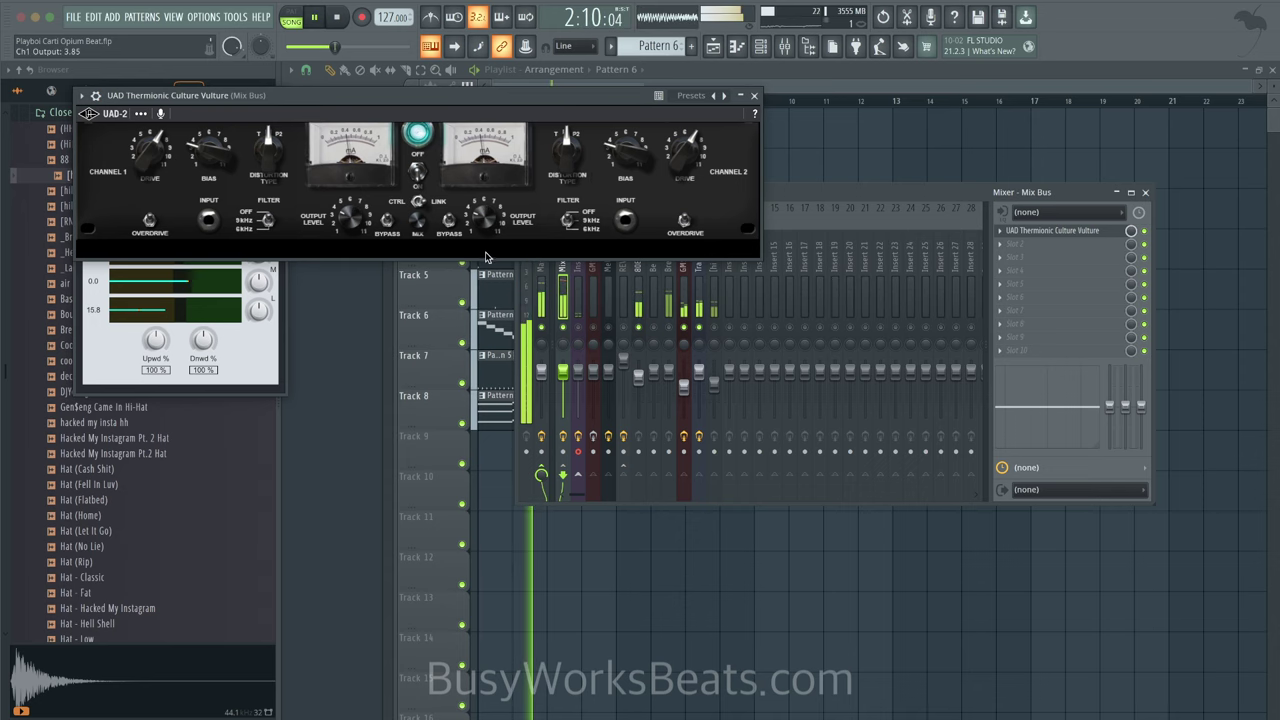
left_click_drag(566, 145, 562, 196)
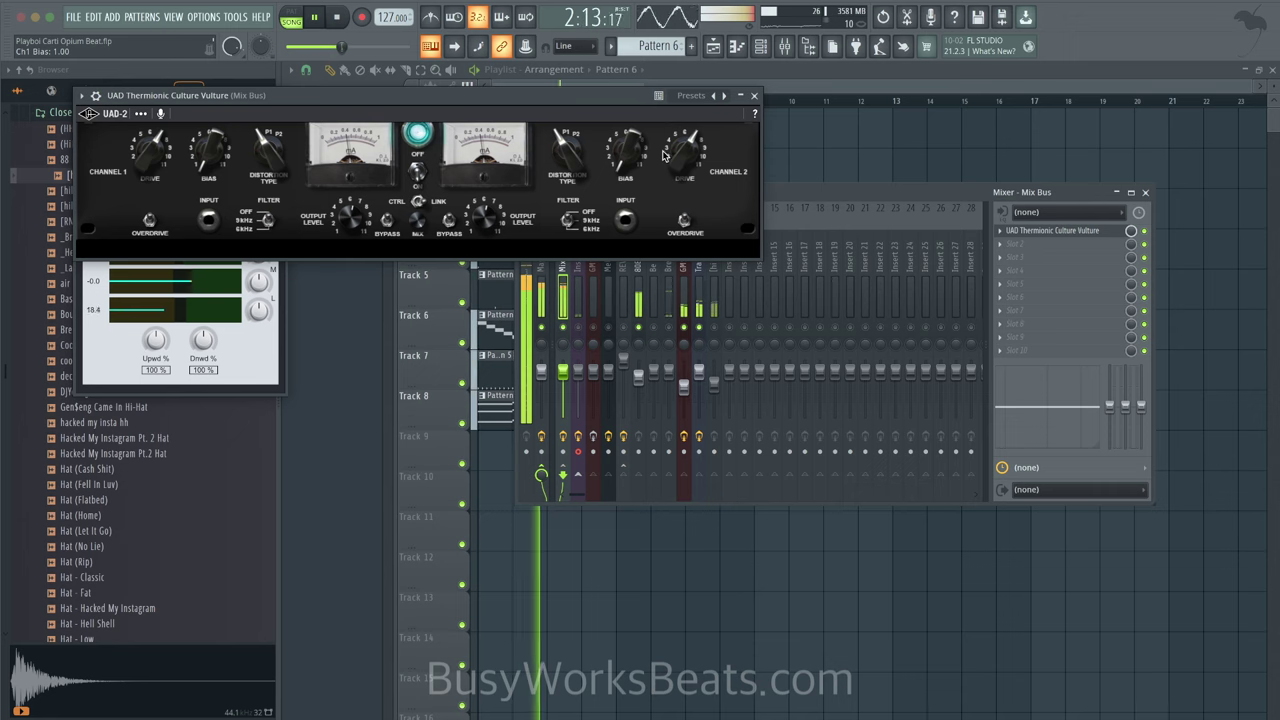
Step: Readjust the Culture Vulture's bias and drive, raise its output level to about 6.30, and close its window
left_click_drag(648, 158, 624, 101)
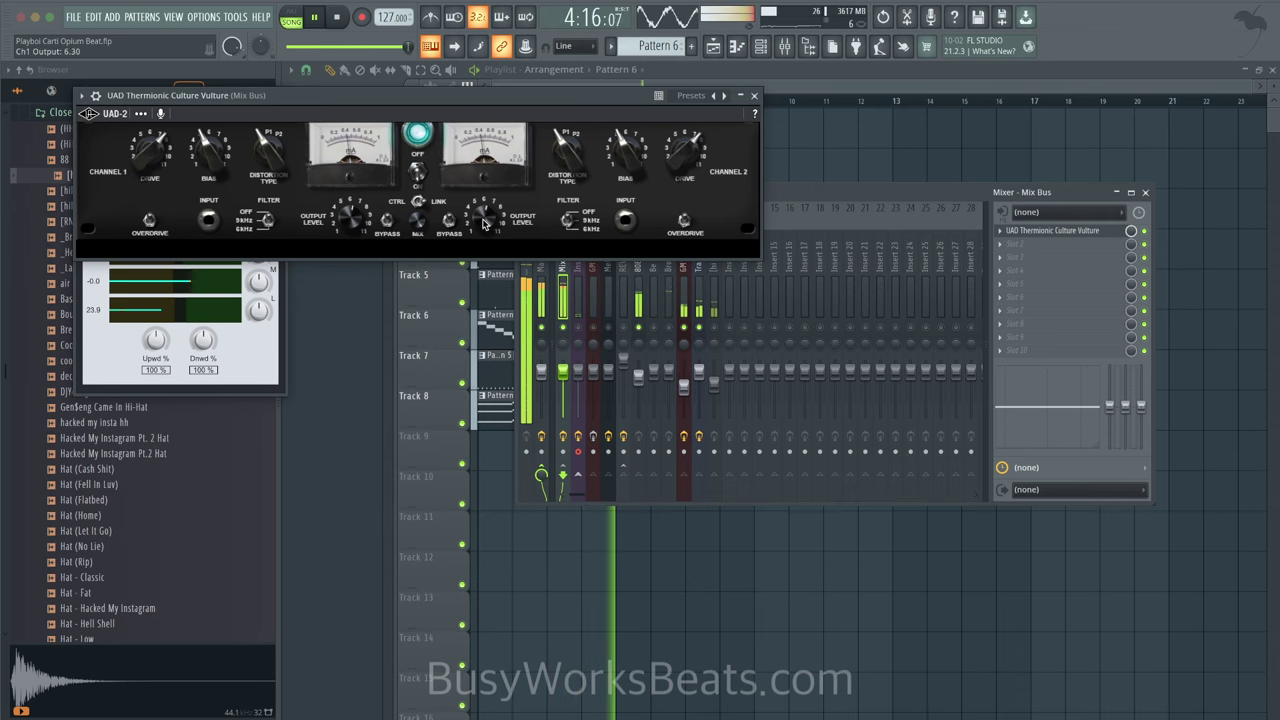
left_click_drag(686, 153, 686, 170)
left_click_drag(484, 223, 482, 217)
left_click(755, 96)
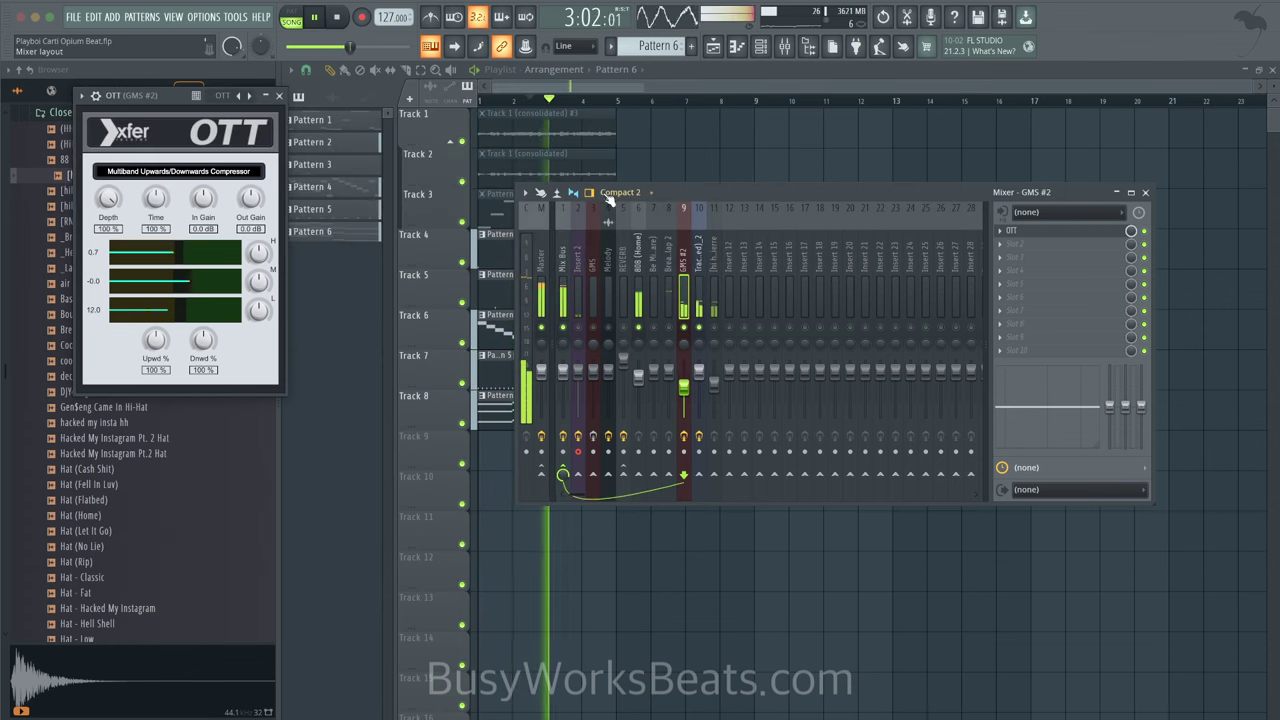
Step: Save the project, stop playback and return from the mixer to the playlist
key("F9")
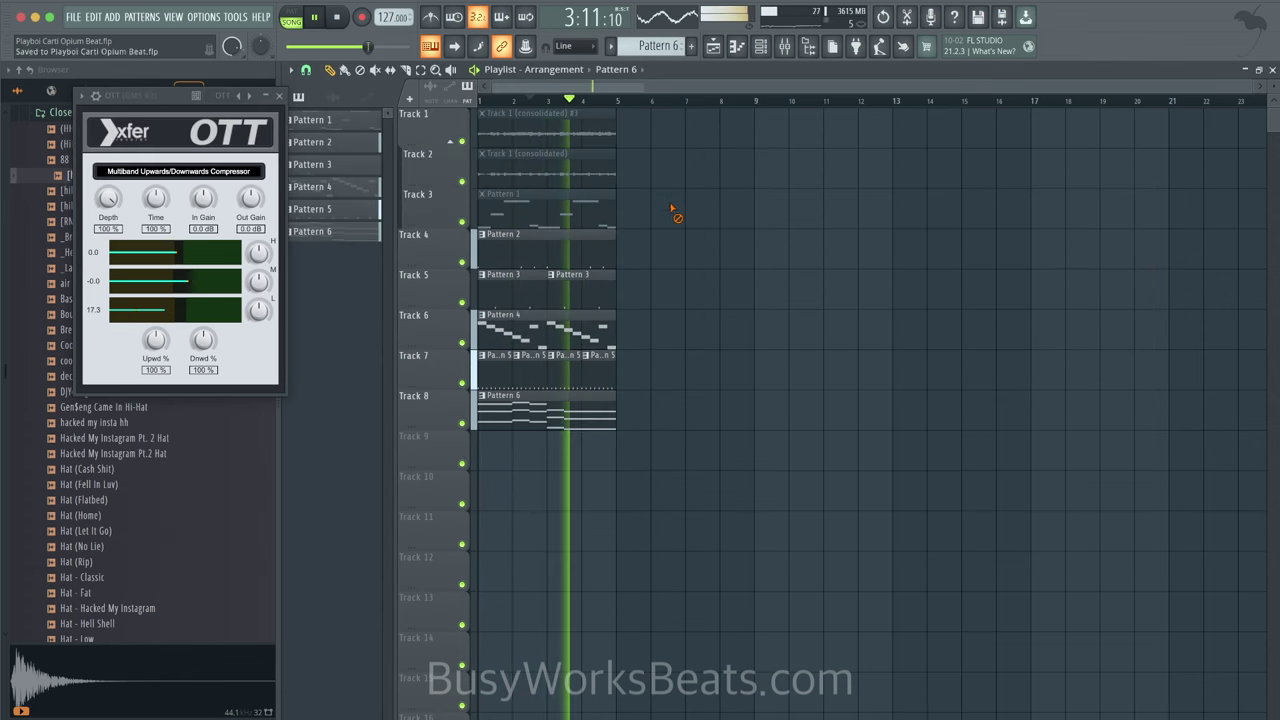
key("F9")
key("space")
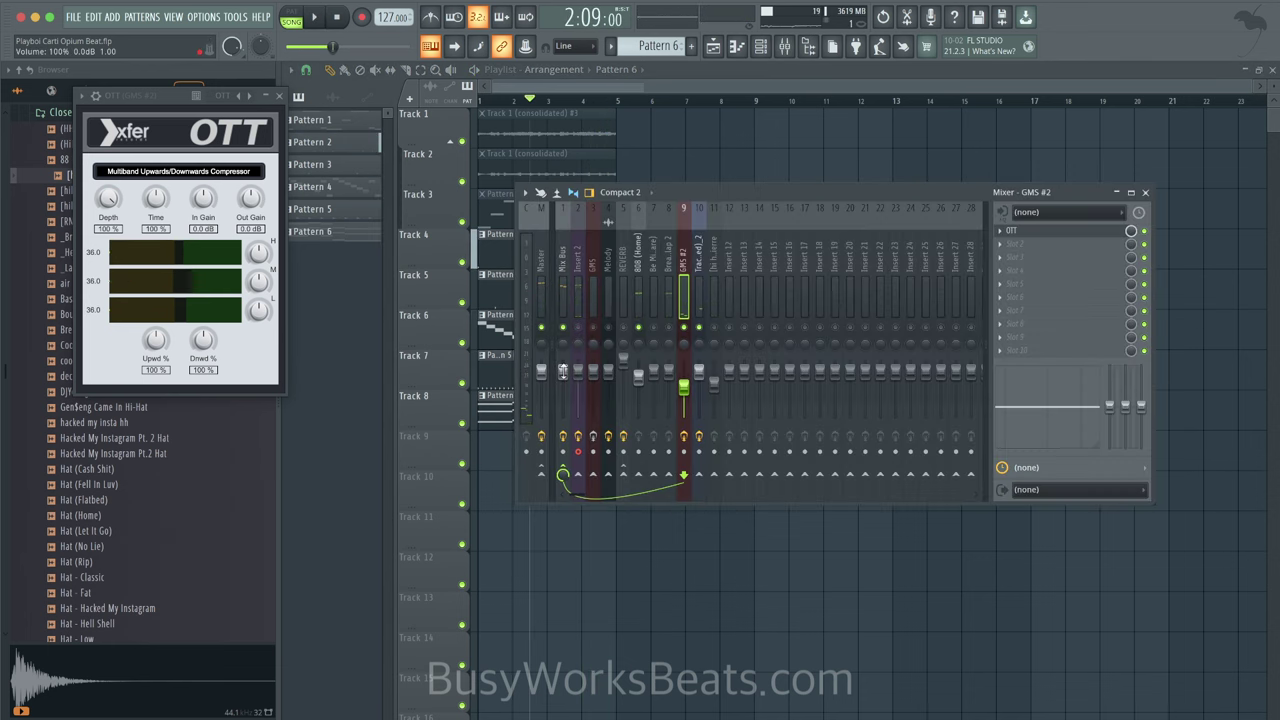
key("F9")
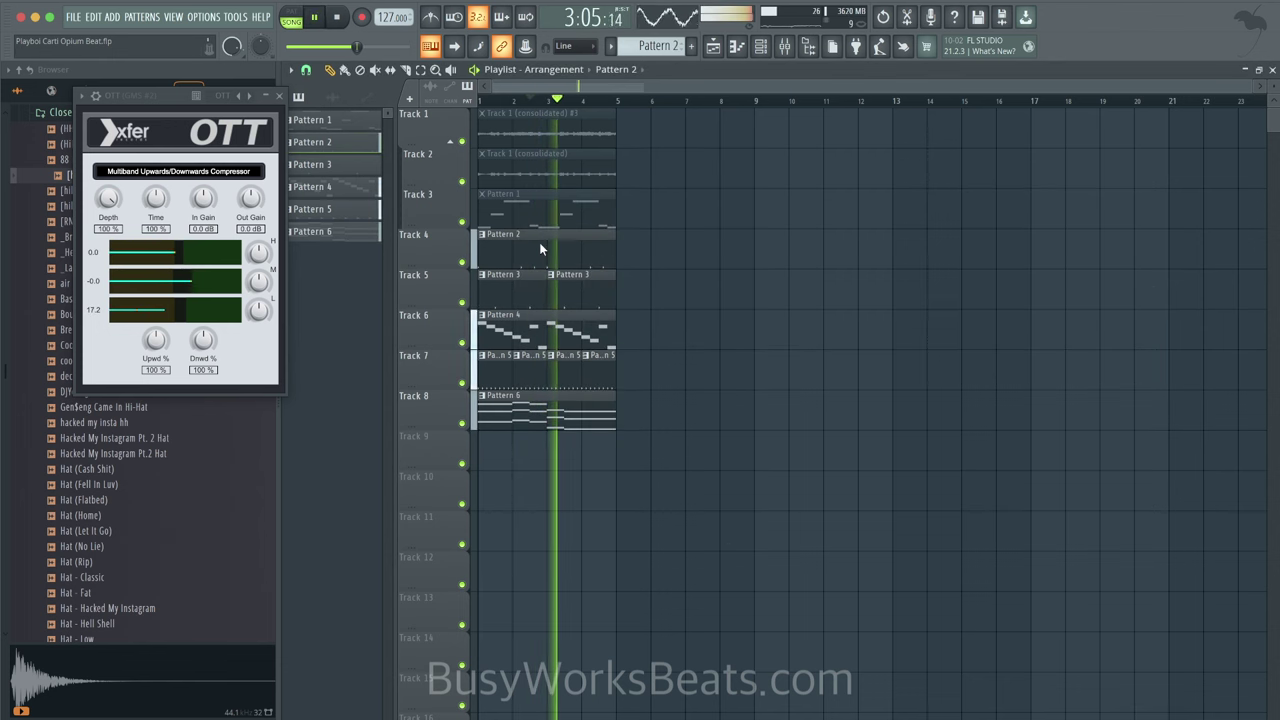
Step: Open Pattern 2 in the 808 (Home) piano roll, close the OTT window, and place C6 and C5 notes at the start of bar 1
double_click(539, 242)
scroll(527, 261, "down", 2)
left_click(279, 96)
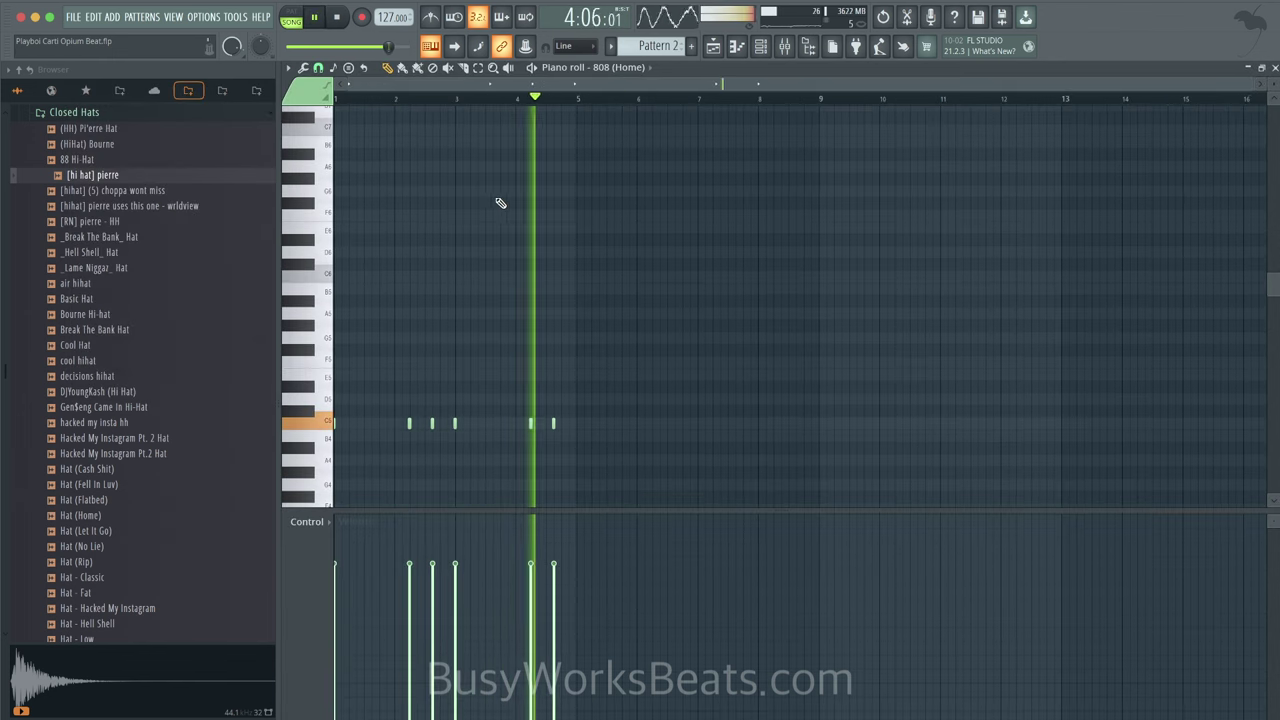
scroll(501, 203, "up", 3)
key("space")
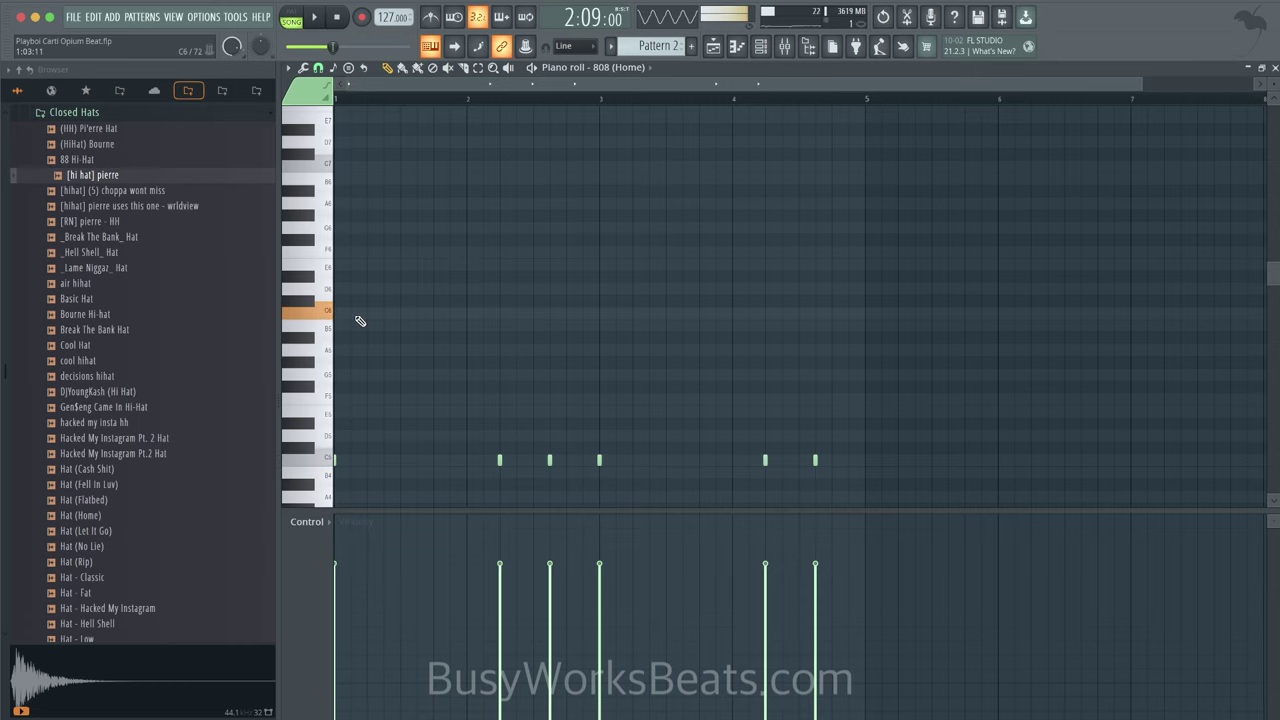
scroll(343, 437, "up", 2)
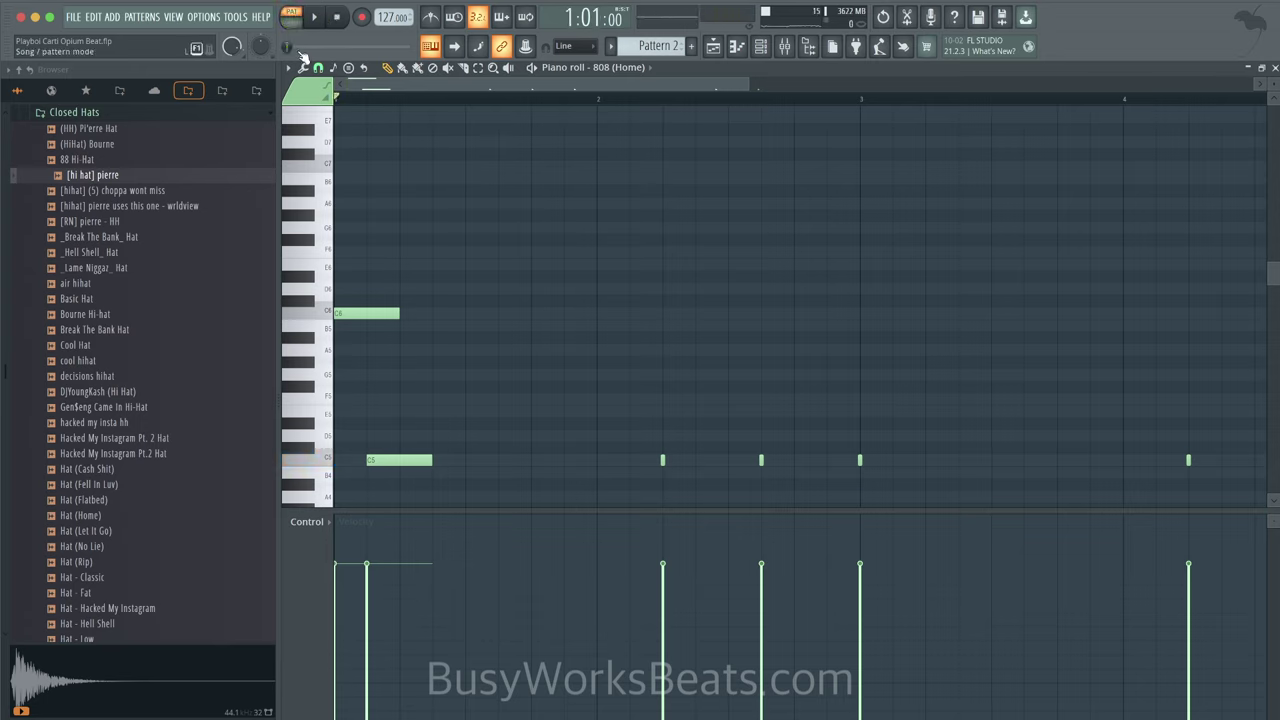
Step: Audition Pattern 2 alone, shorten the opening C6 and C5 notes, and add a C#5 note right after them
key("space")
key("space")
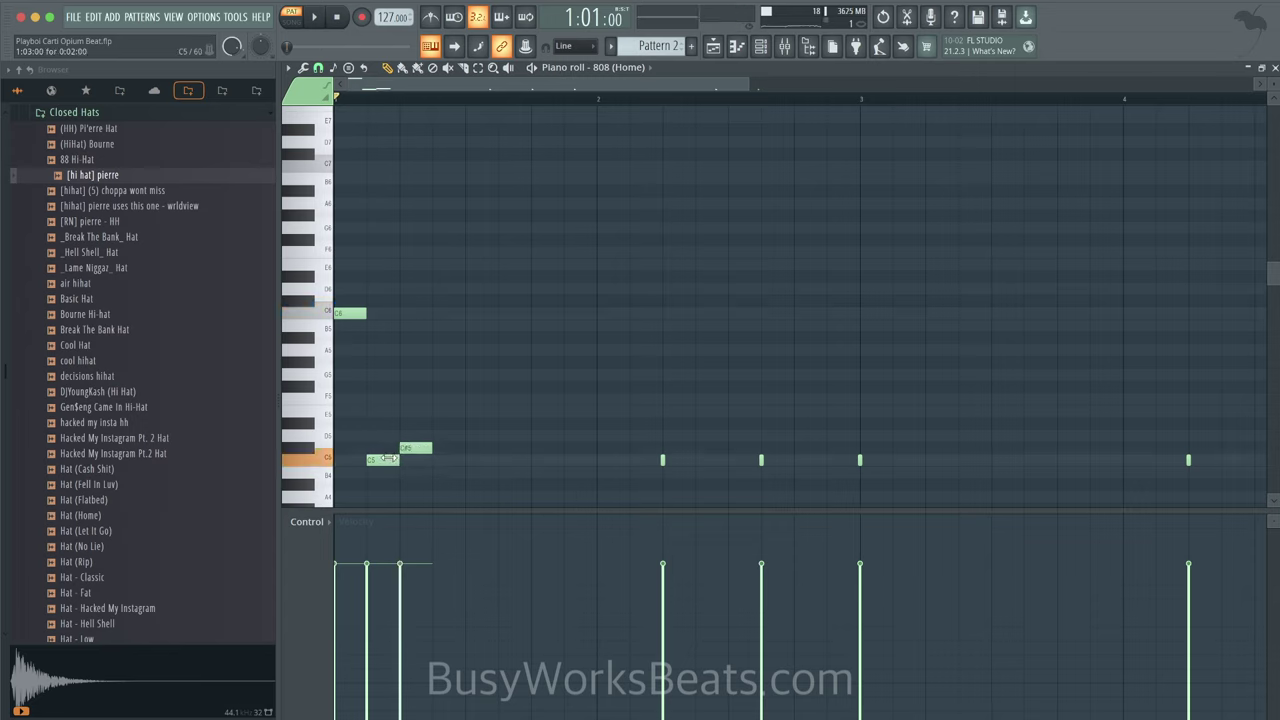
key("space")
key("space")
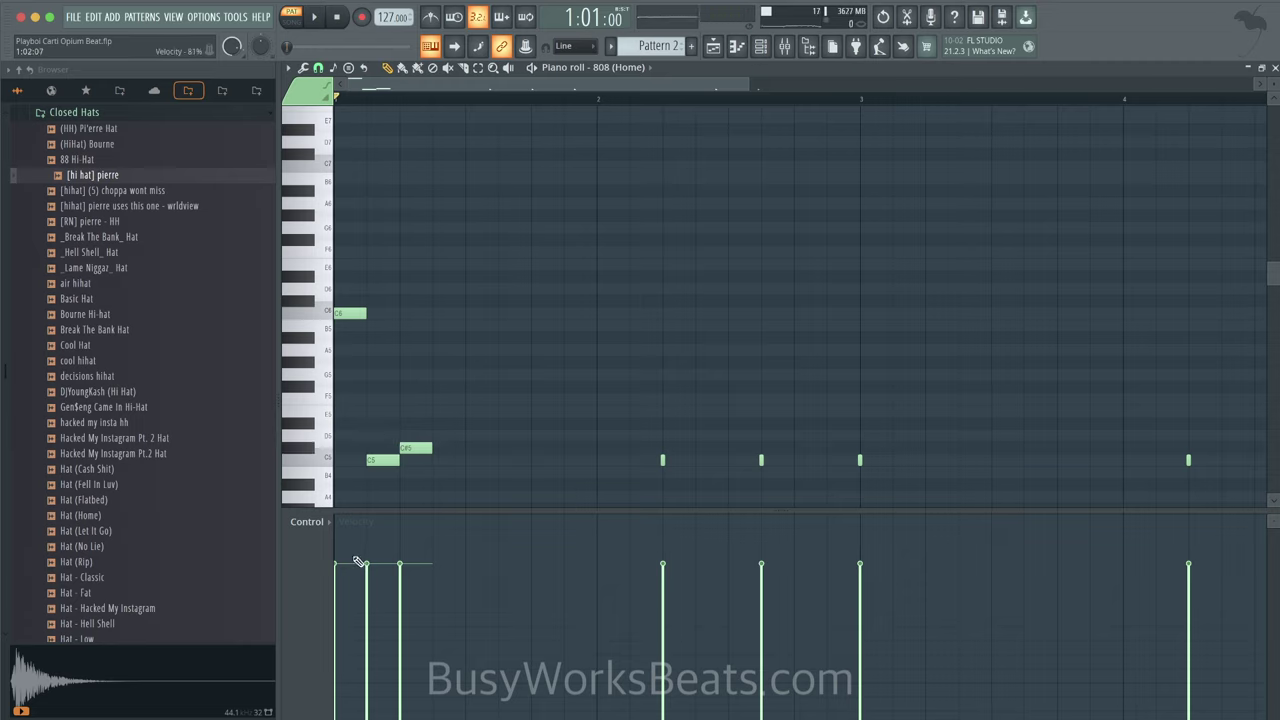
Step: Show note fine pitch in the control lane and add a C5 note just before bar 3 of the 808 pattern
left_click(306, 522)
left_click(338, 620)
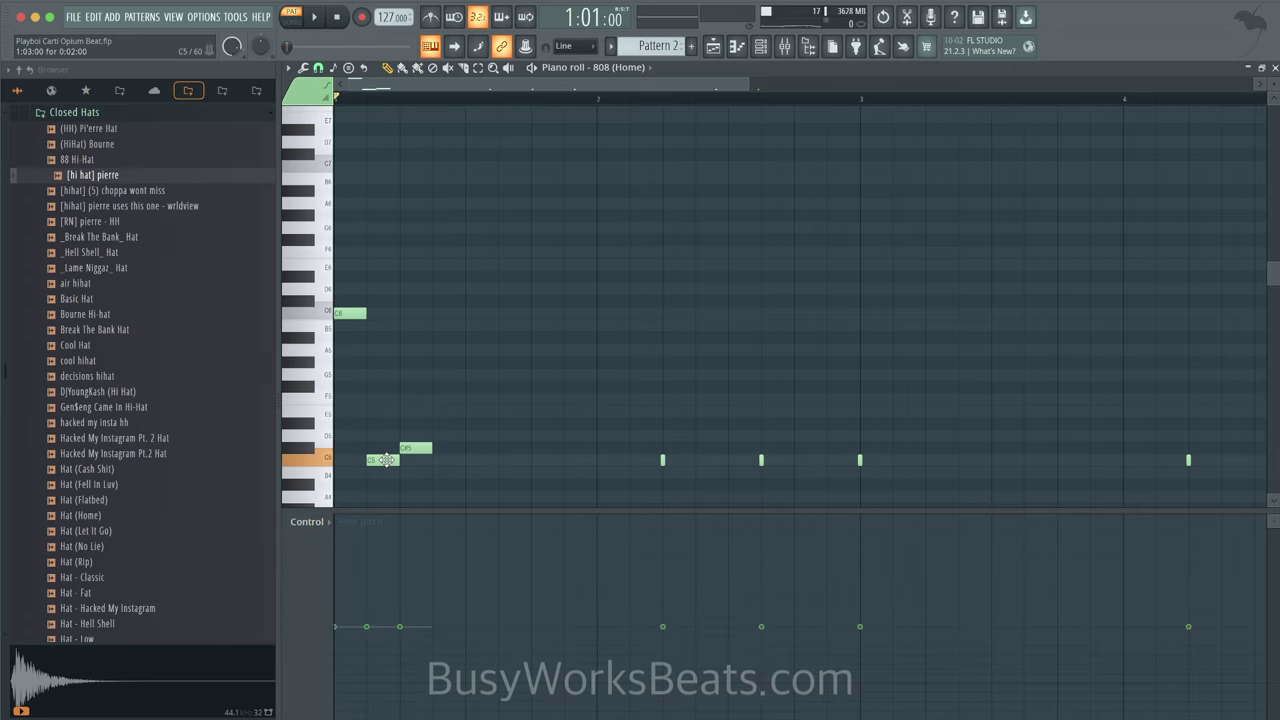
key("space")
scroll(494, 363, "down", 4)
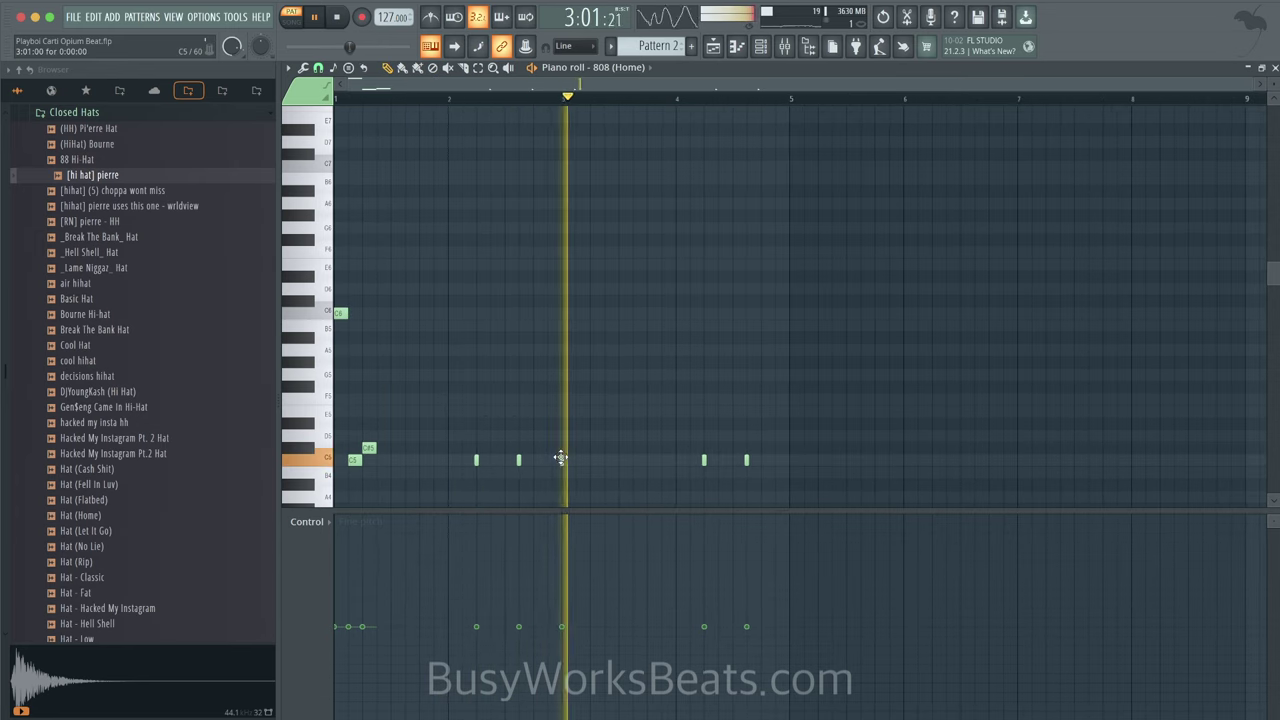
left_click(552, 459)
Step: Switch the control lane to note velocity and lower the velocity of the first C5 note in bar 1
left_click(305, 522)
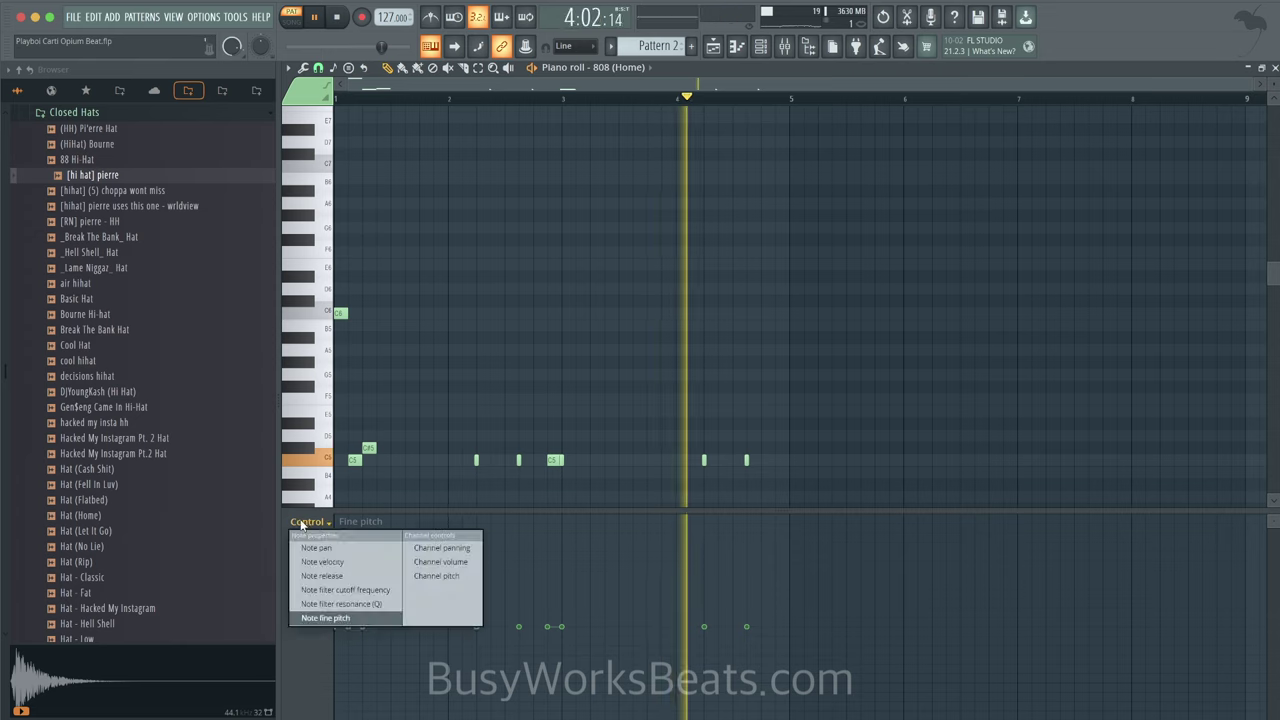
left_click(322, 561)
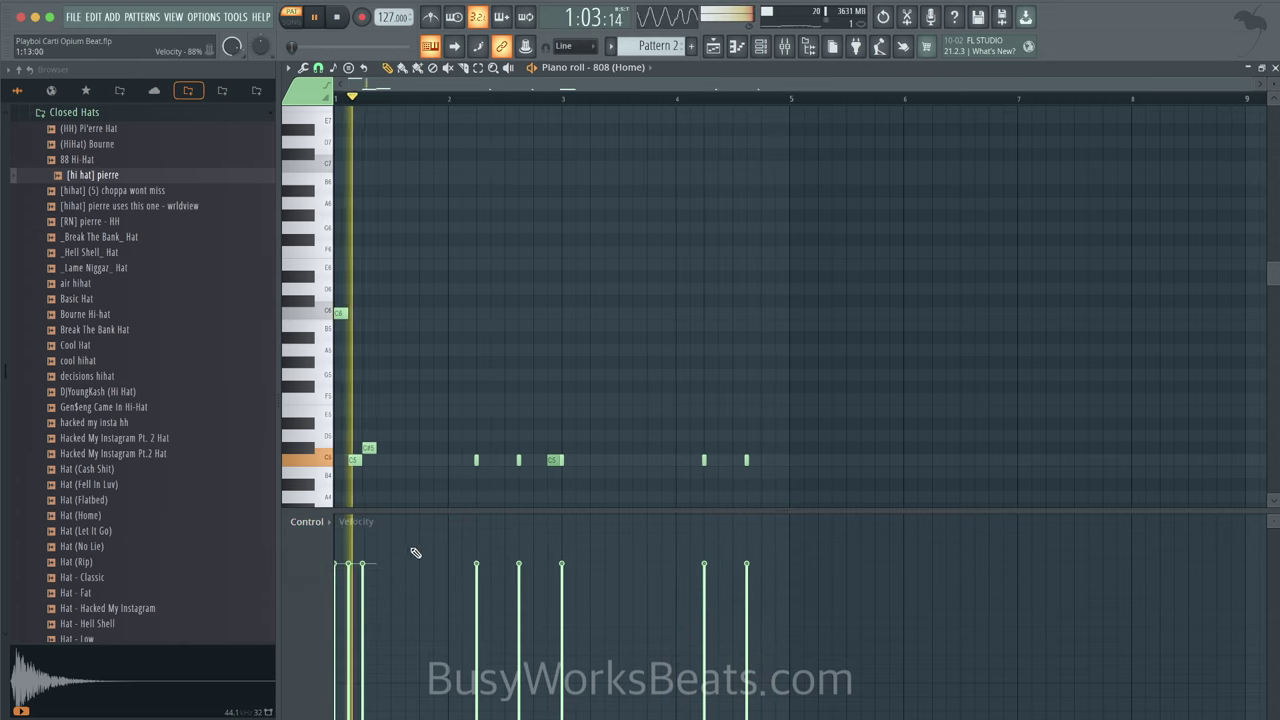
left_click(349, 609)
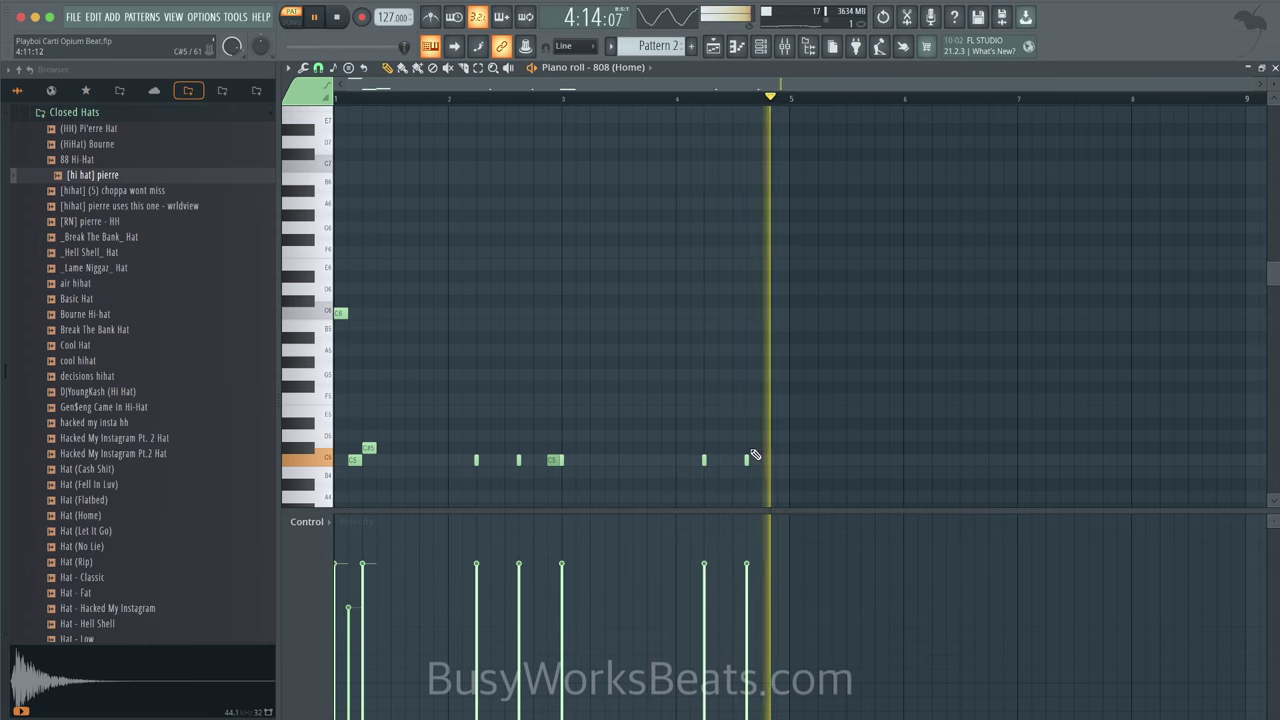
Step: Raise the last 808 note in bar 4 by one semitone to C#5 and switch playback to song mode
left_click_drag(752, 454, 737, 467)
key("shift+Up")
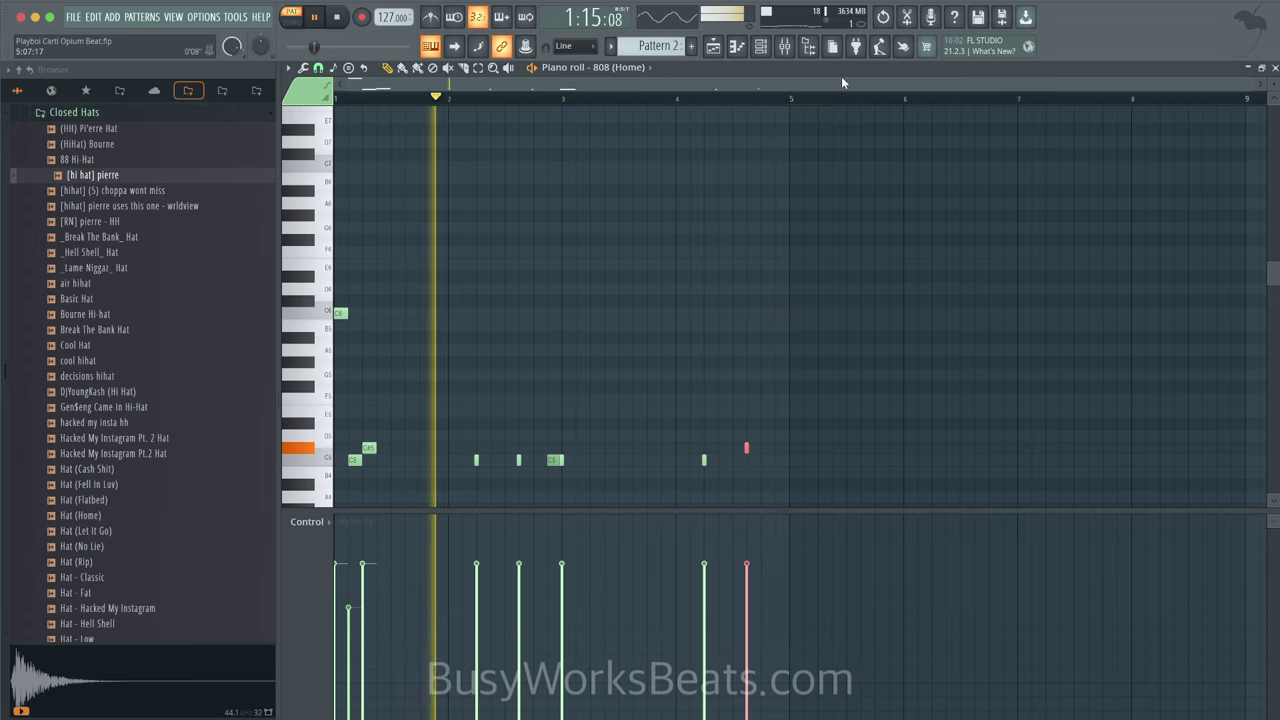
key("F9")
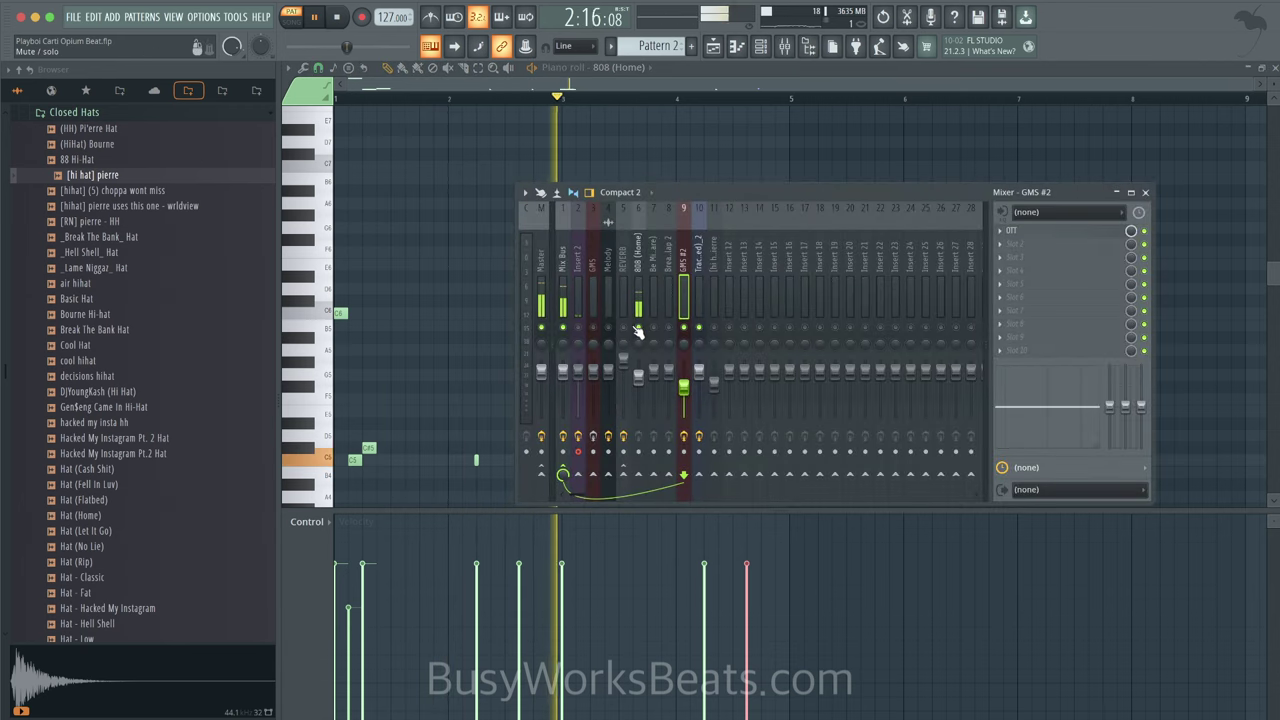
left_click(292, 18)
right_click(451, 338)
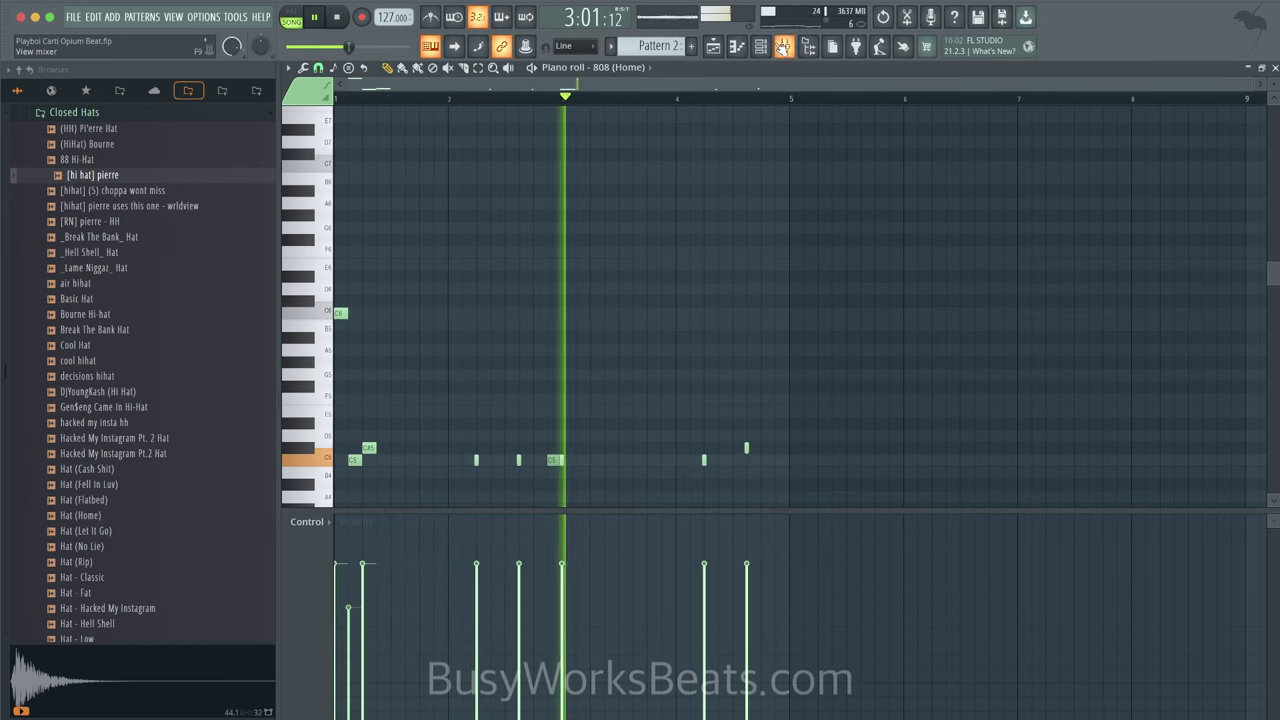
Step: Lower the GMS #2 mixer volume slightly and Track 1 (consolidated)_2 to about 77%, and return to the playlist
left_click(762, 46)
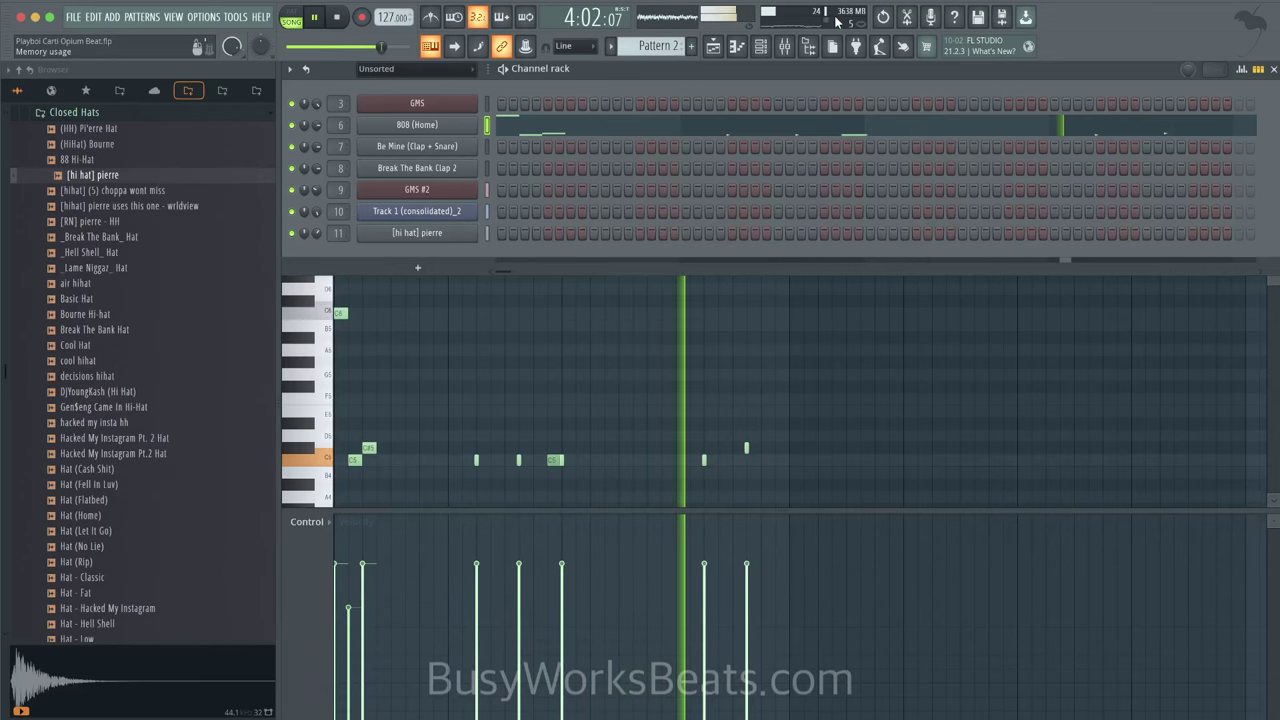
left_click(785, 46)
left_click(686, 292)
left_click(713, 284)
left_click(699, 286)
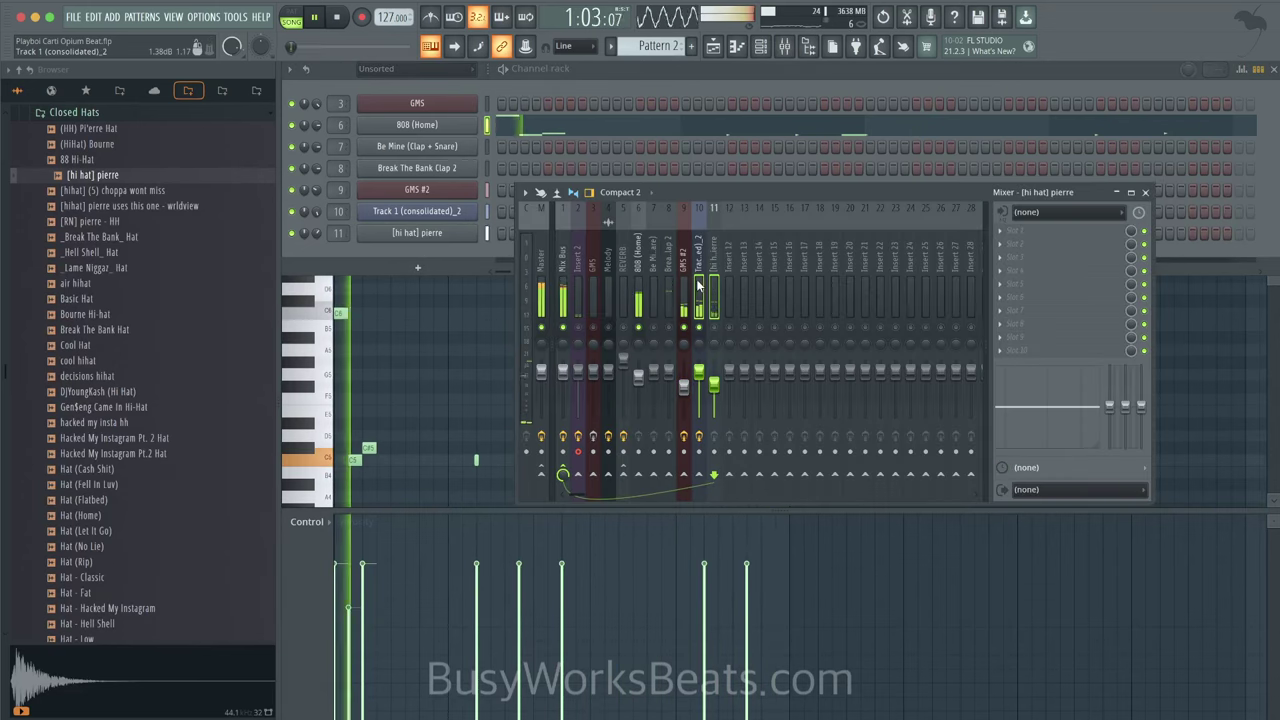
left_click_drag(698, 368, 684, 393)
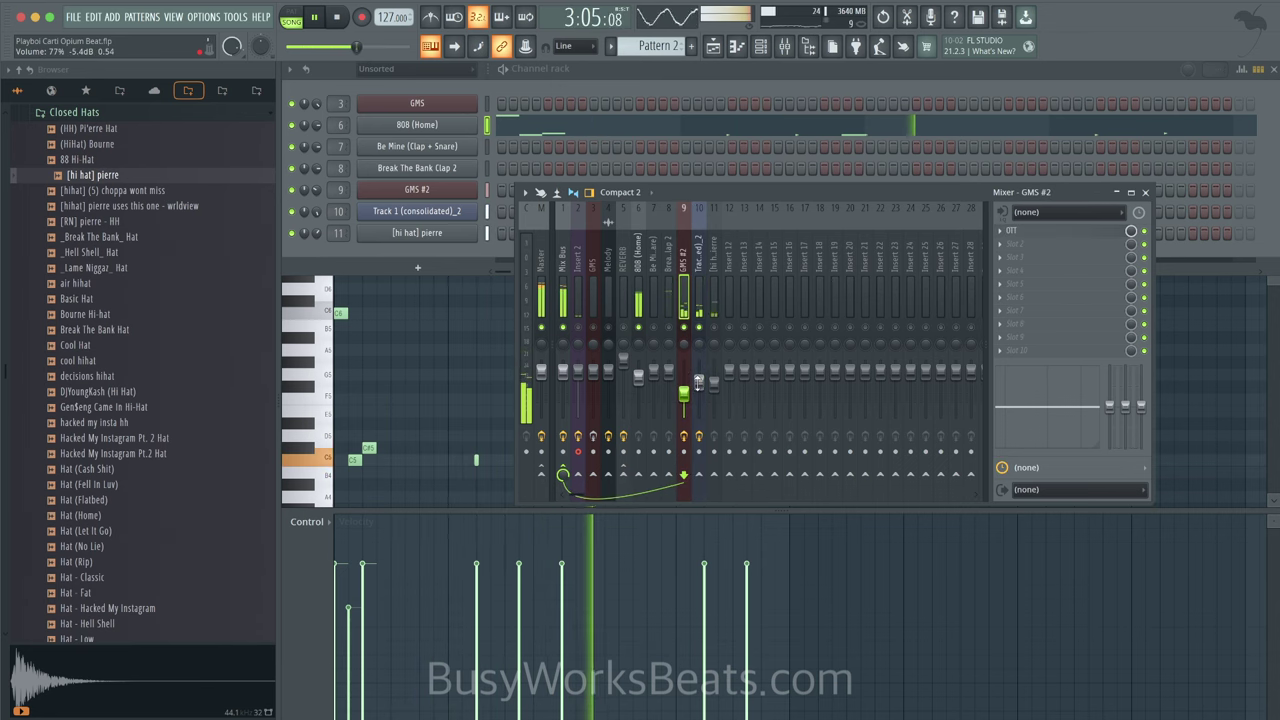
left_click(693, 314)
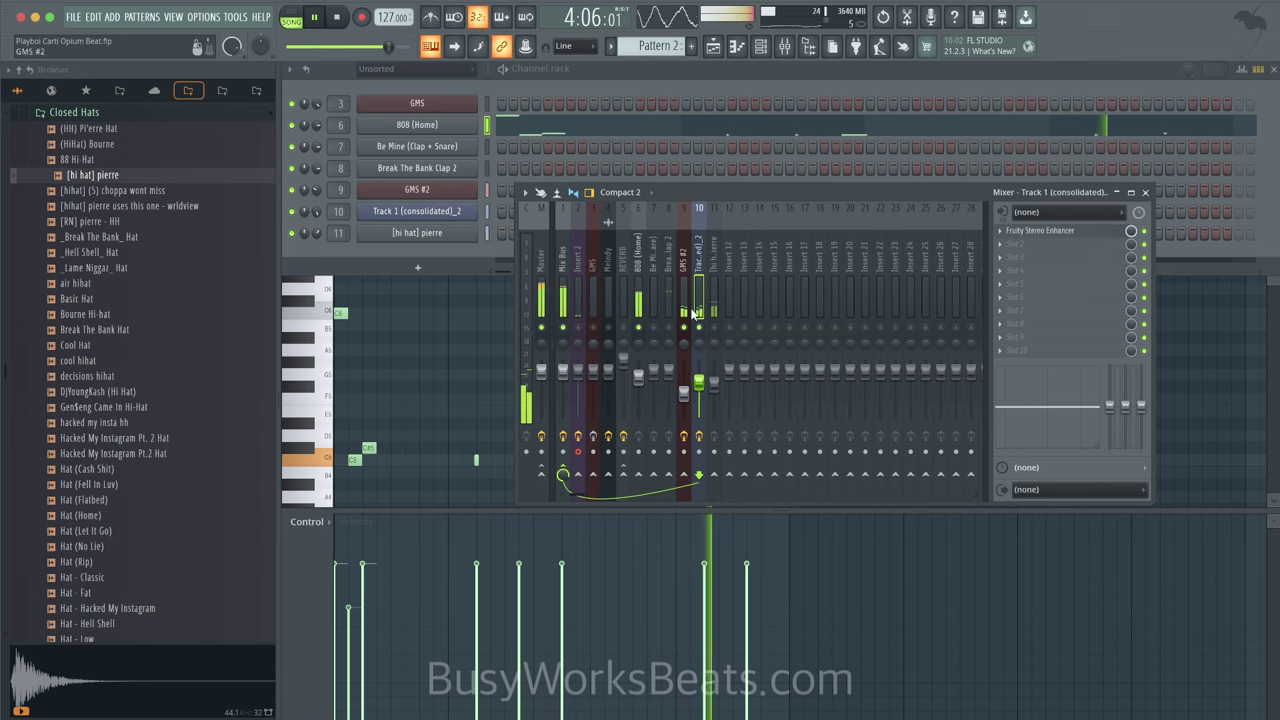
left_click(711, 284)
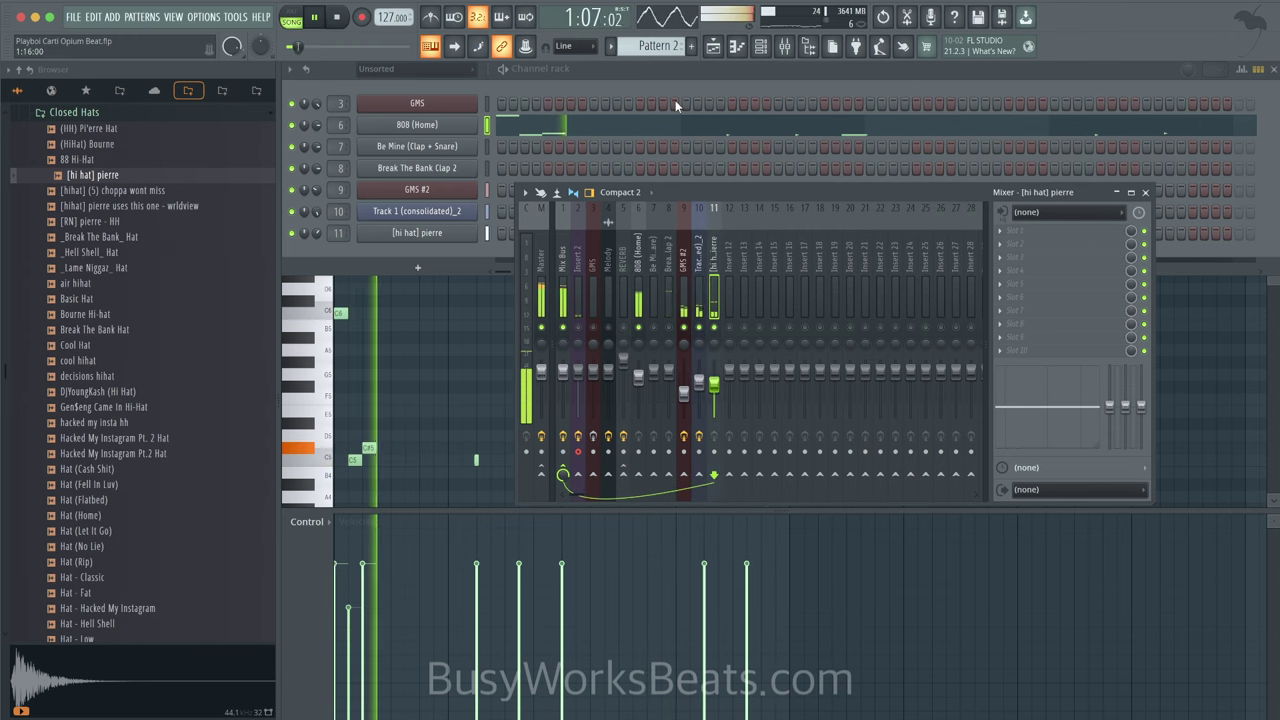
left_click(713, 46)
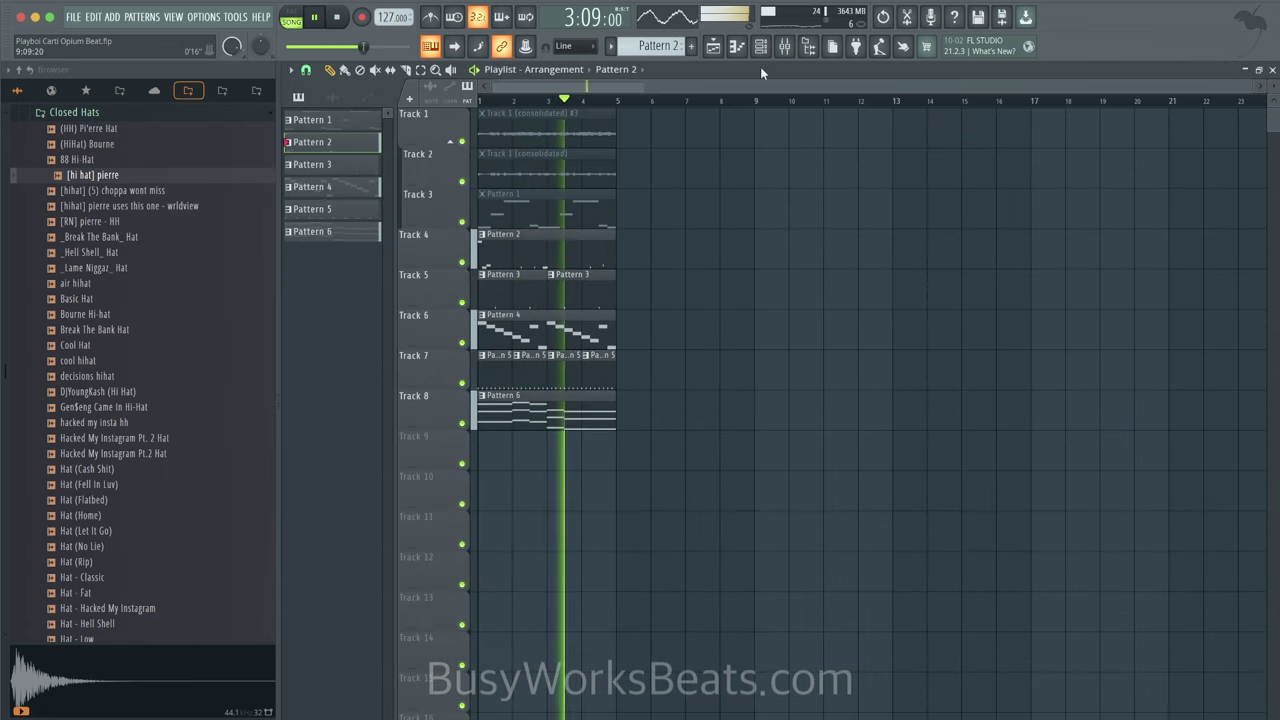
Step: Insert Decapitator in the second effect slot of the Mix Bus and restart playback
key("F9")
key("space")
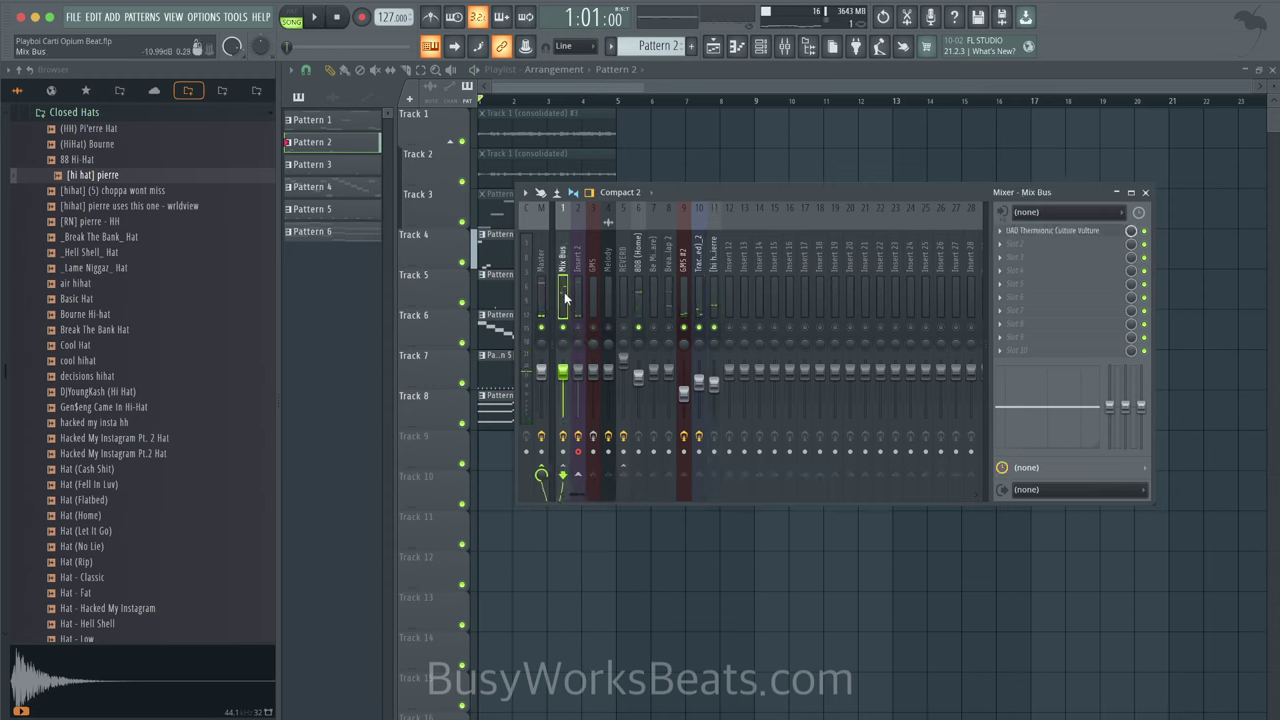
left_click(1083, 246)
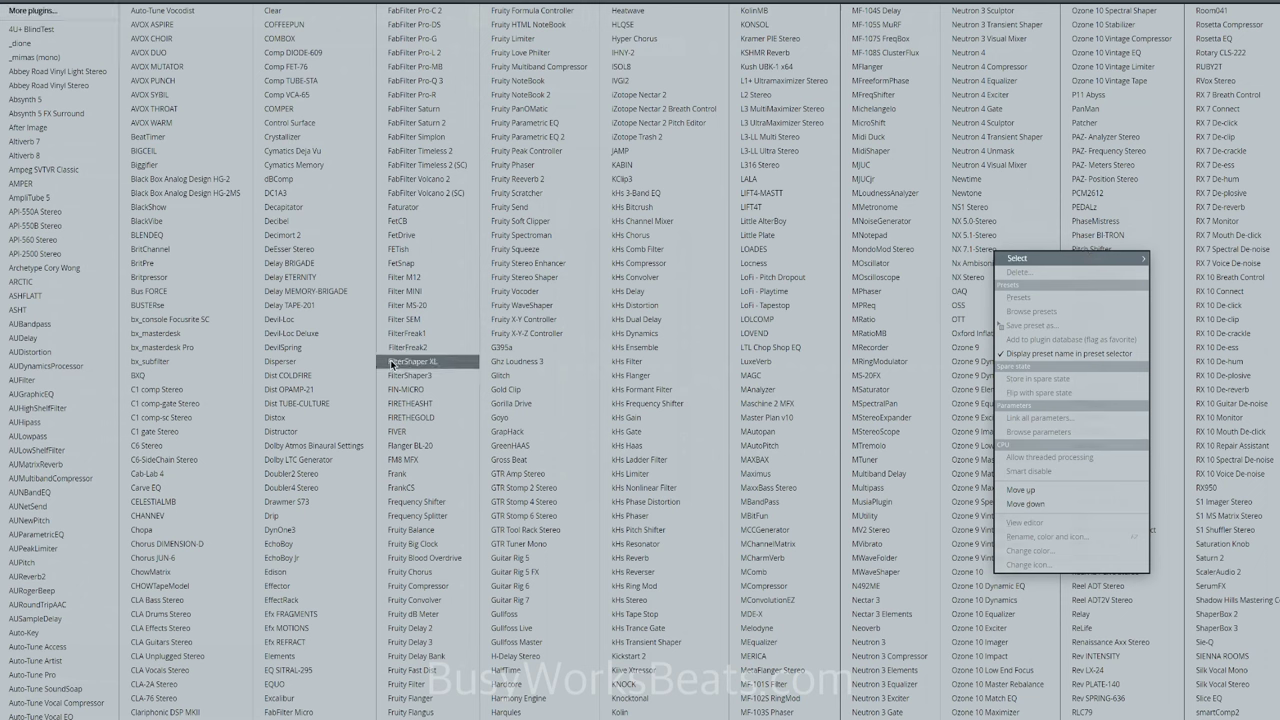
left_click(315, 247)
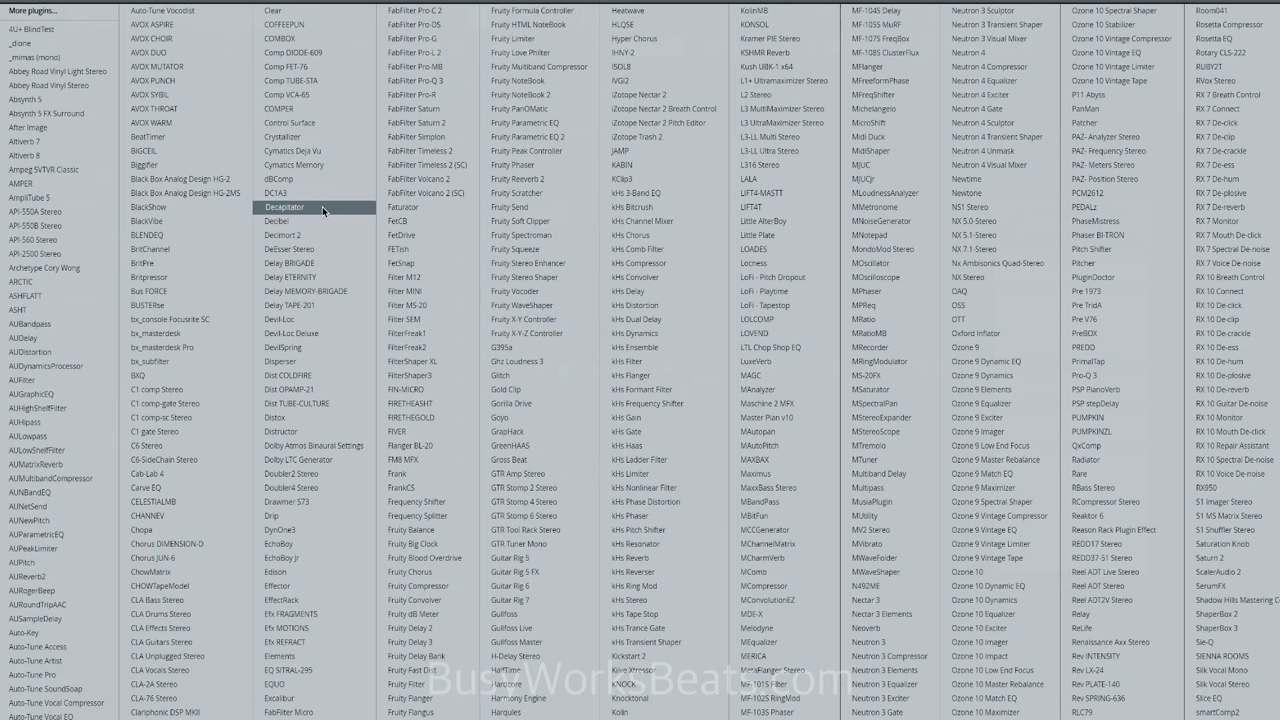
left_click(322, 206)
key("space")
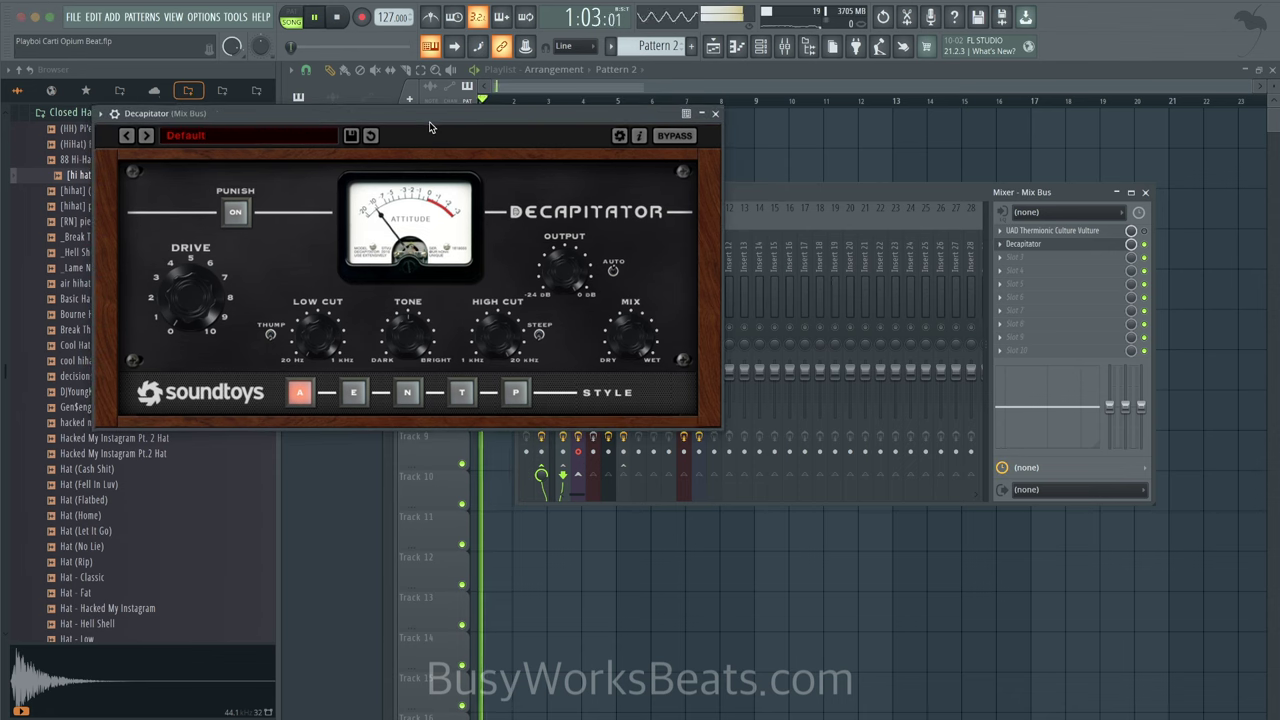
Step: Compare Decapitator's style modes on the Mix Bus, settle on style P, and return to the playlist
left_click_drag(429, 121, 533, 148)
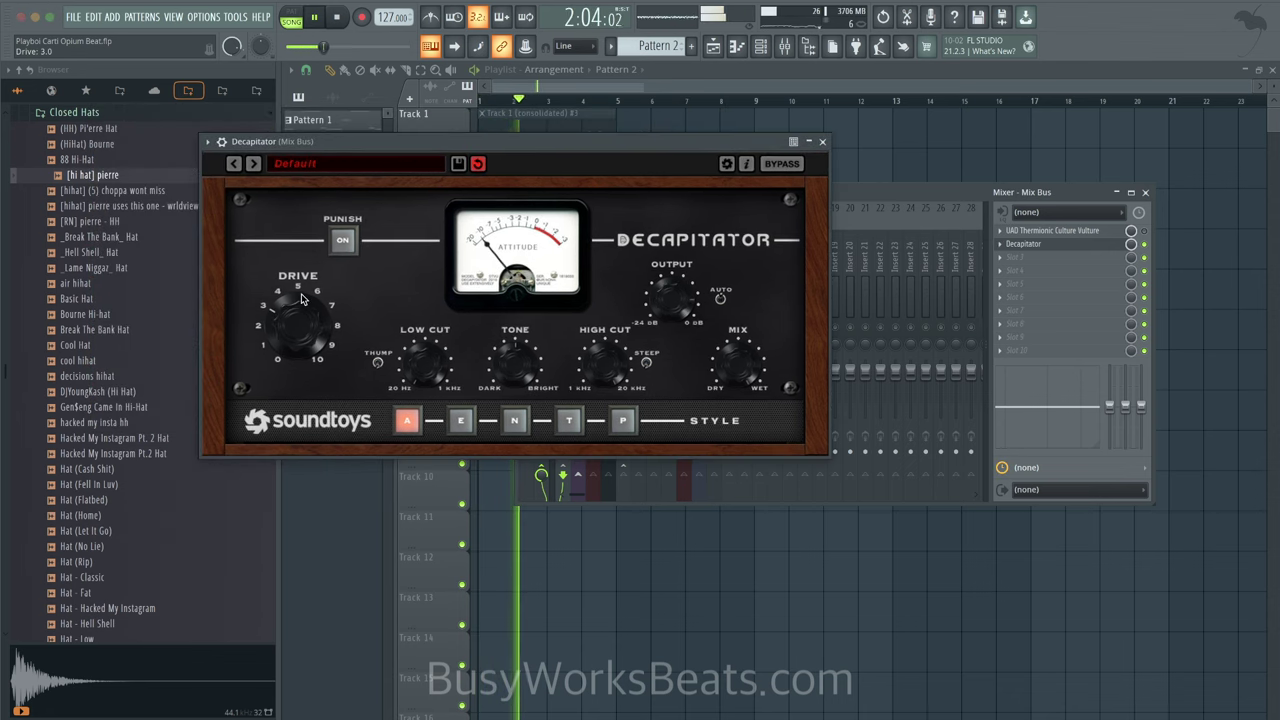
left_click(618, 422)
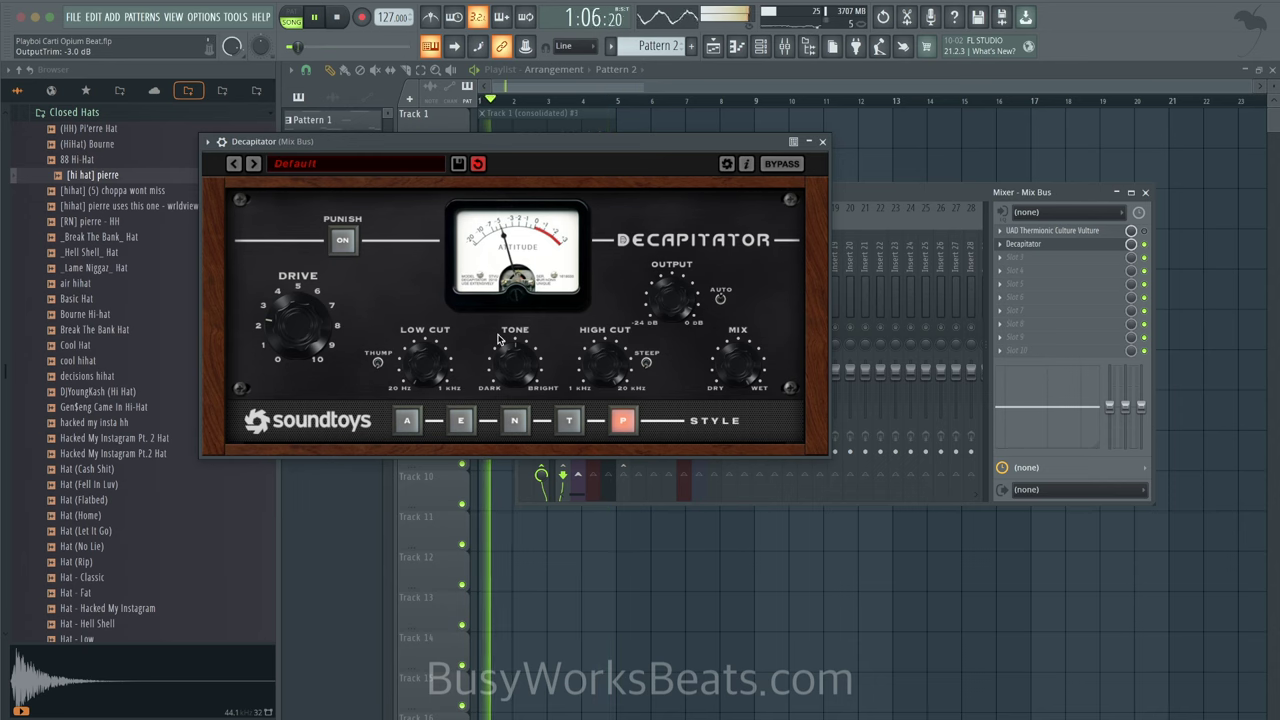
left_click(568, 420)
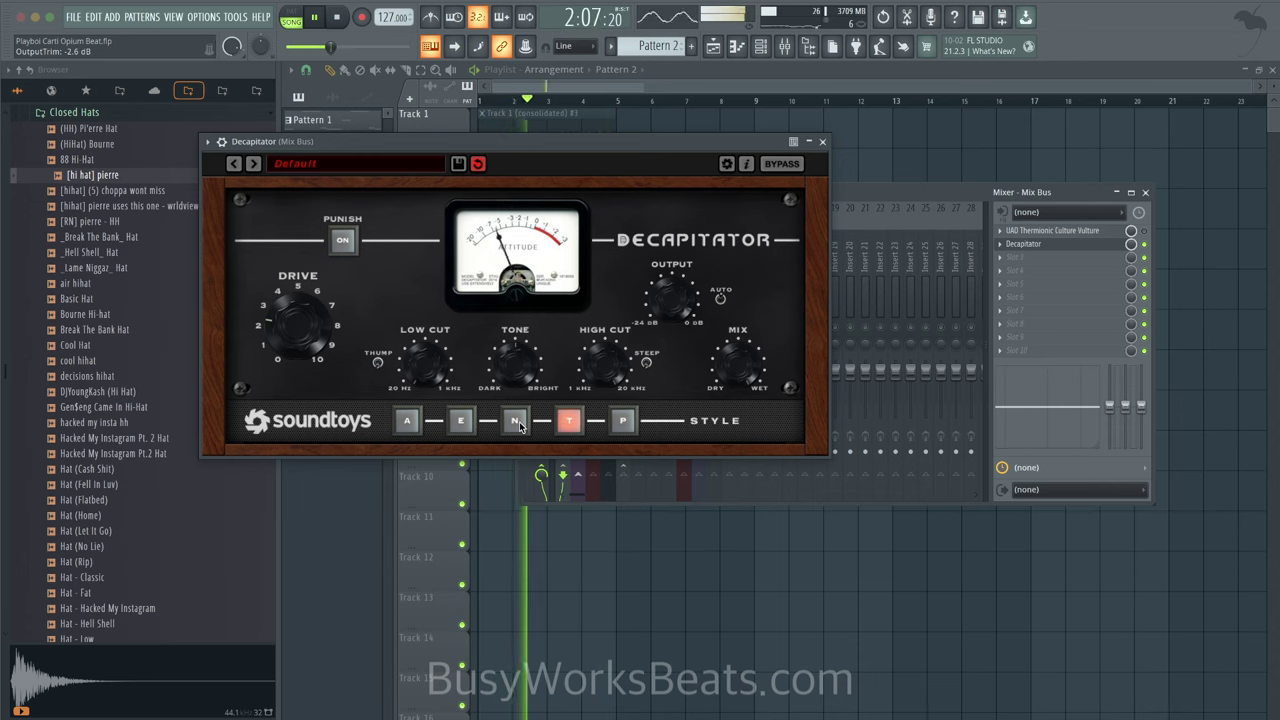
left_click(516, 421)
left_click(462, 421)
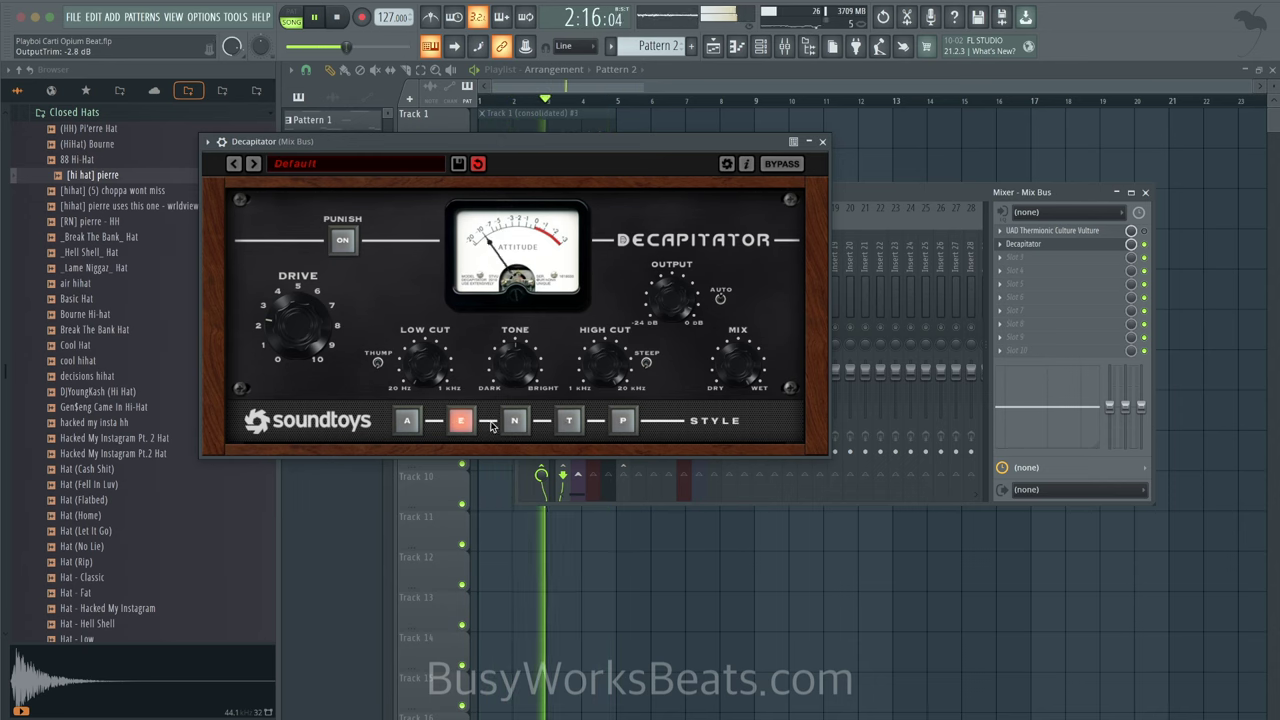
left_click(620, 421)
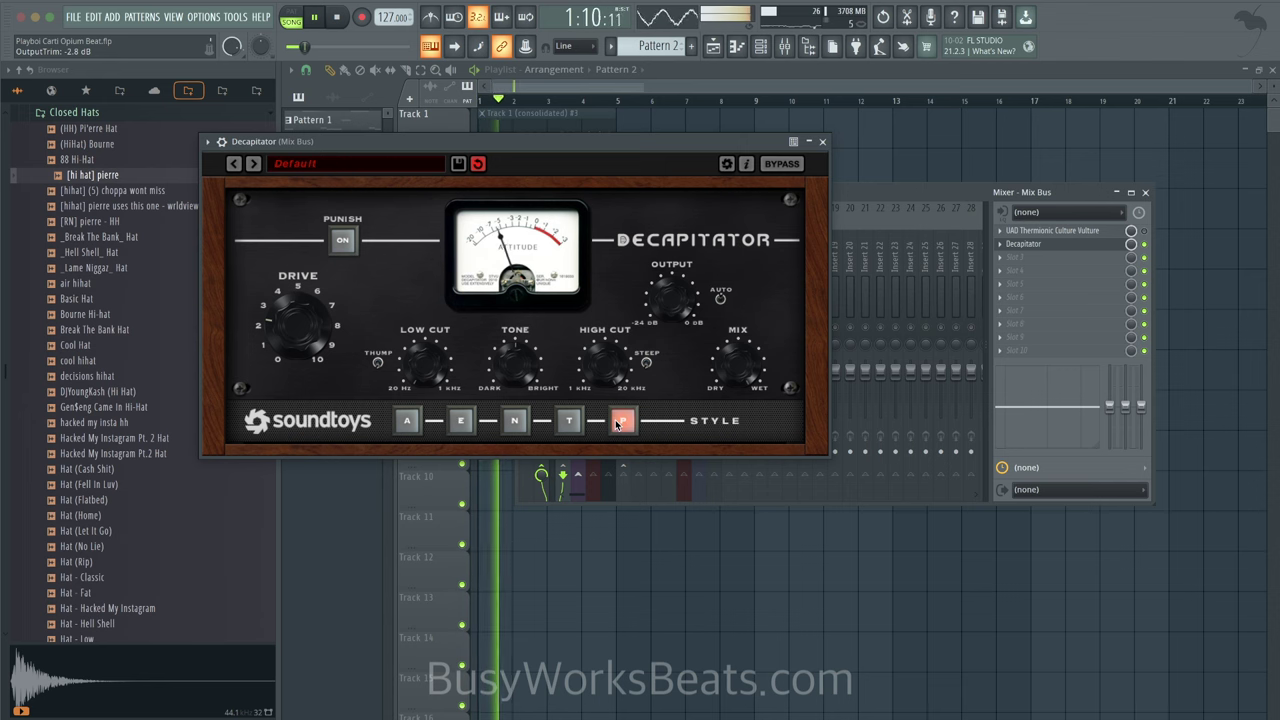
left_click(823, 142)
key("F9")
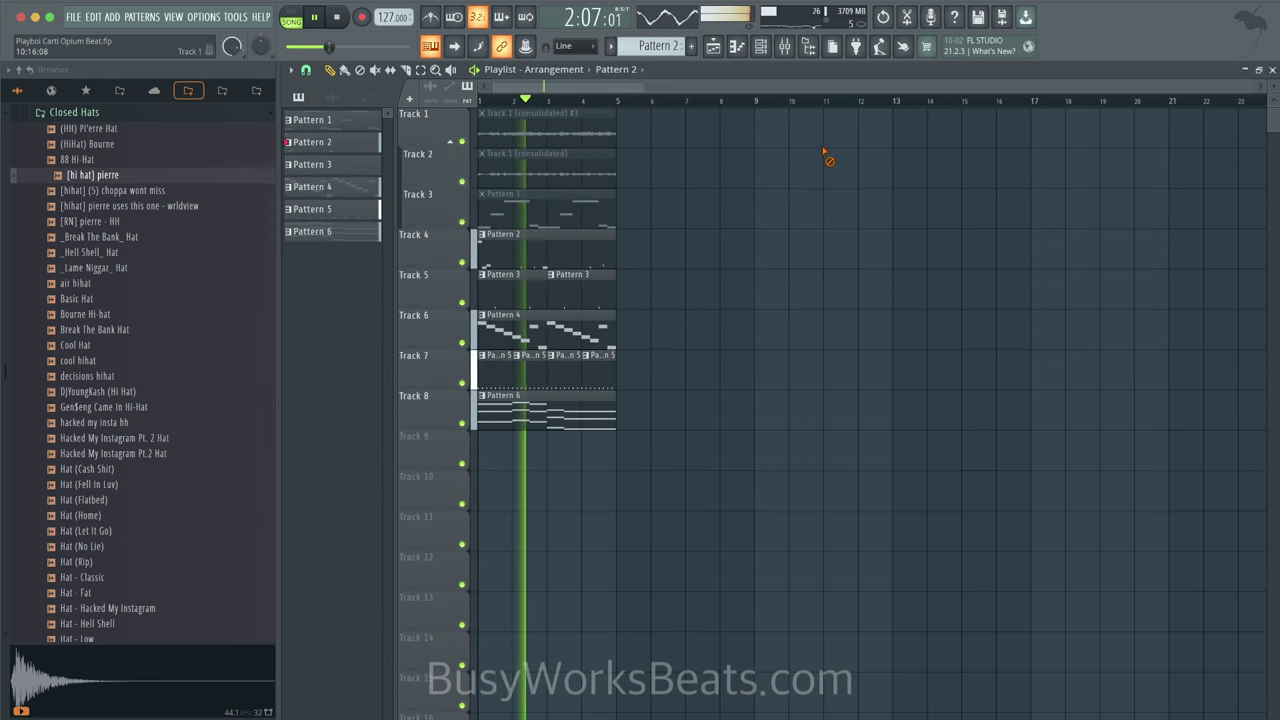
Step: Turn all mixer tracks back on and return to the playlist
left_click(760, 46)
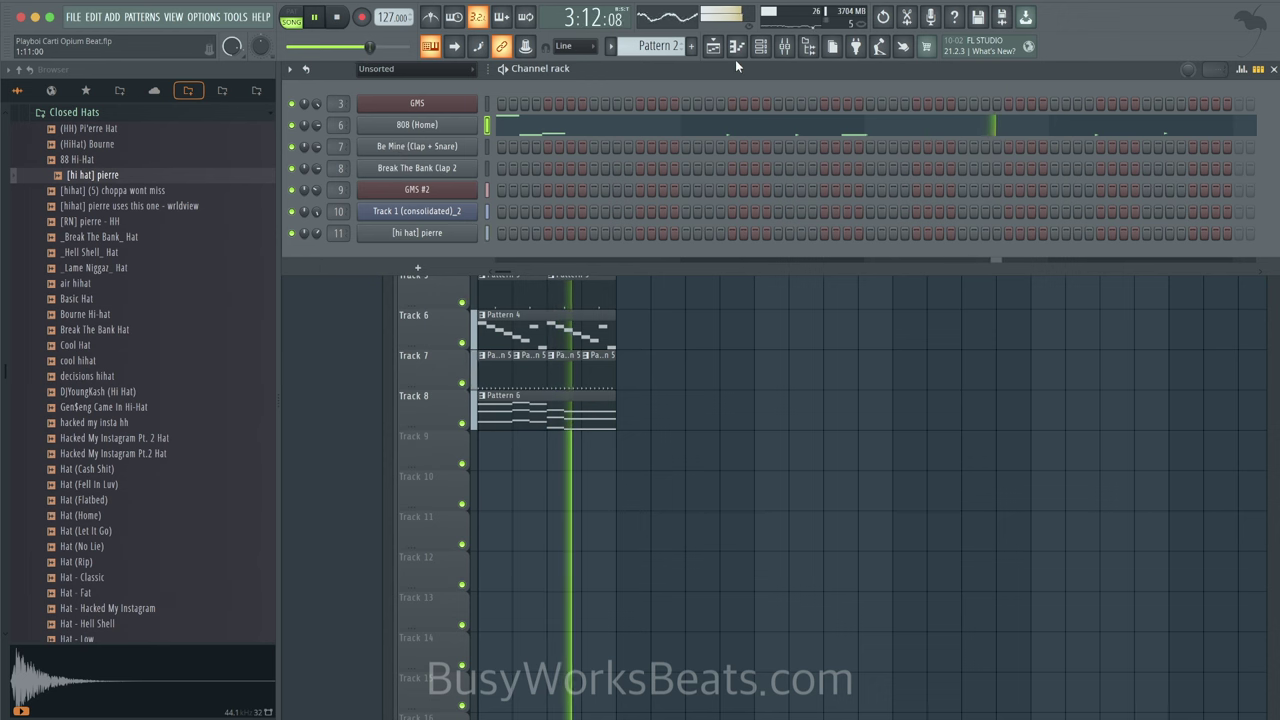
left_click(792, 49)
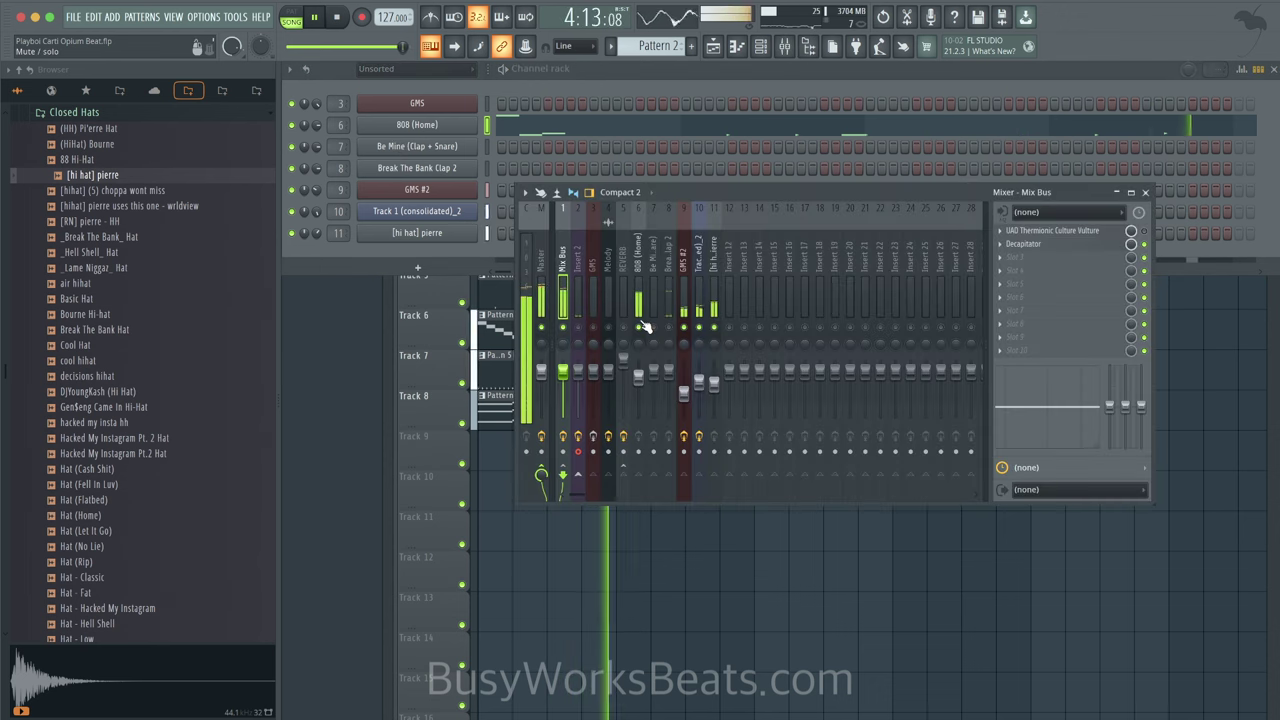
right_click(637, 328)
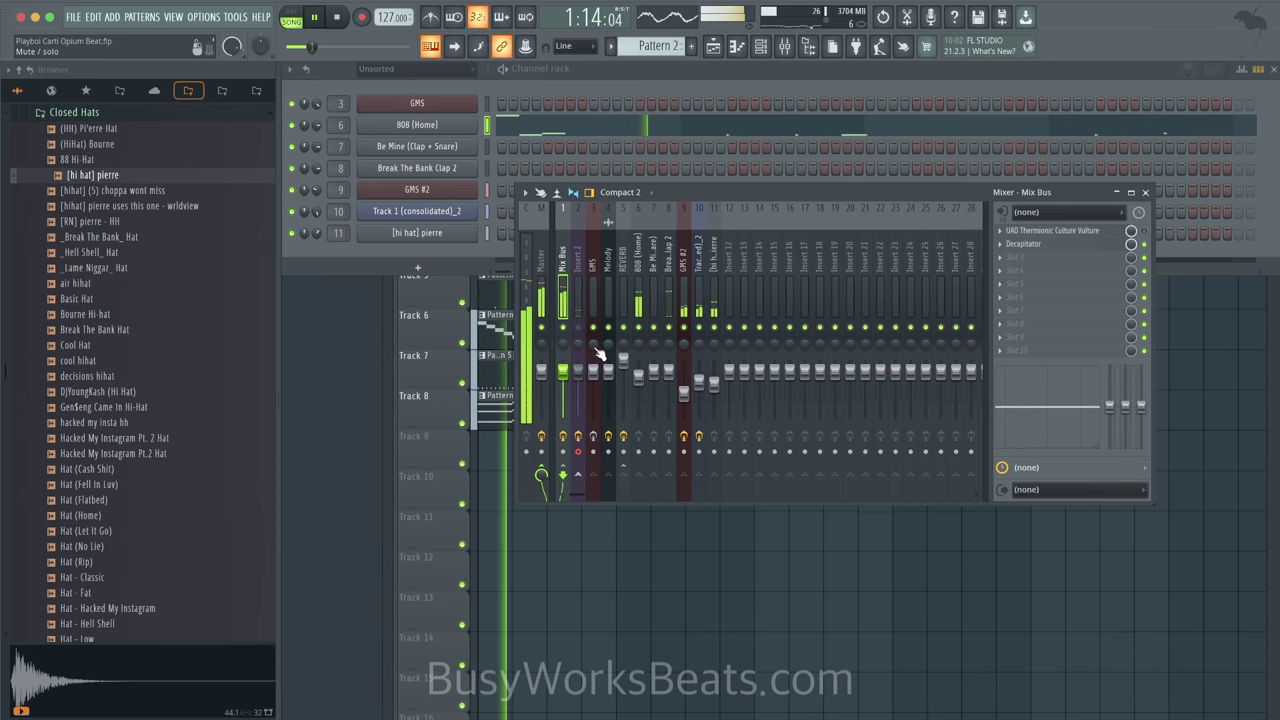
right_click(576, 532)
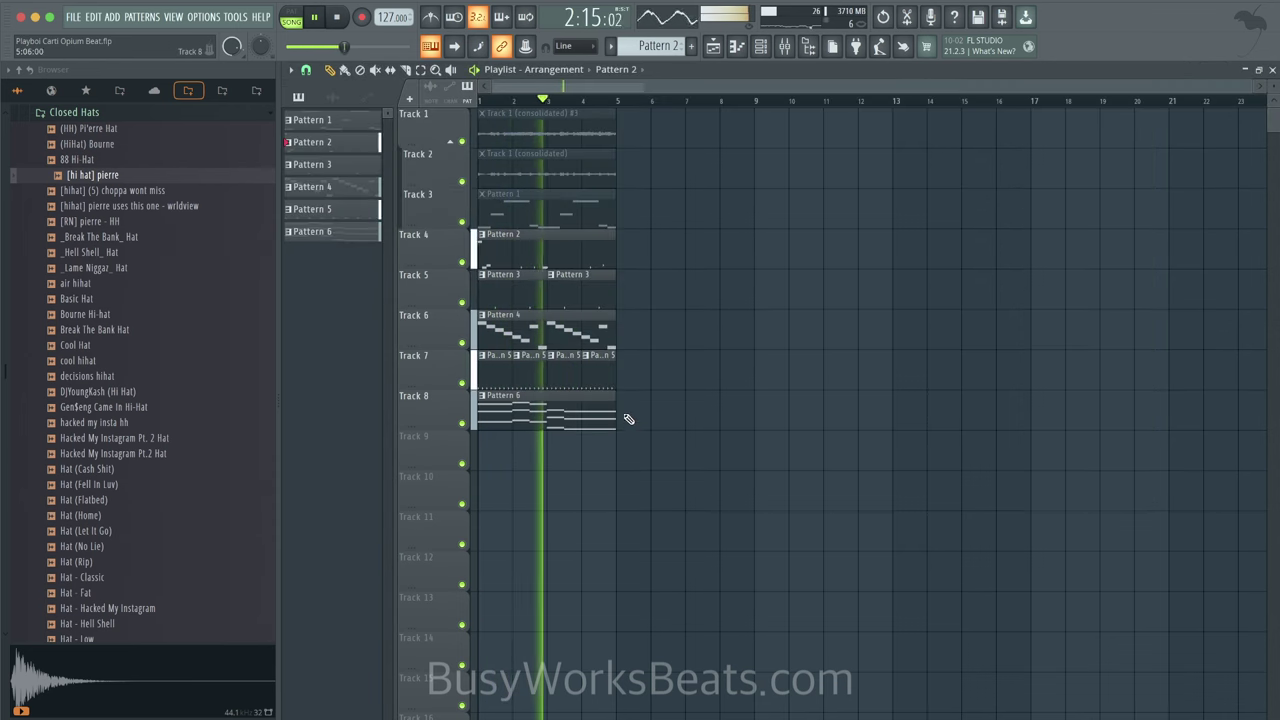
Step: Duplicate the clips on Tracks 4 to 8 from bars 1–4 into bars 5–8 and clear the selection
left_click_drag(636, 462, 486, 263)
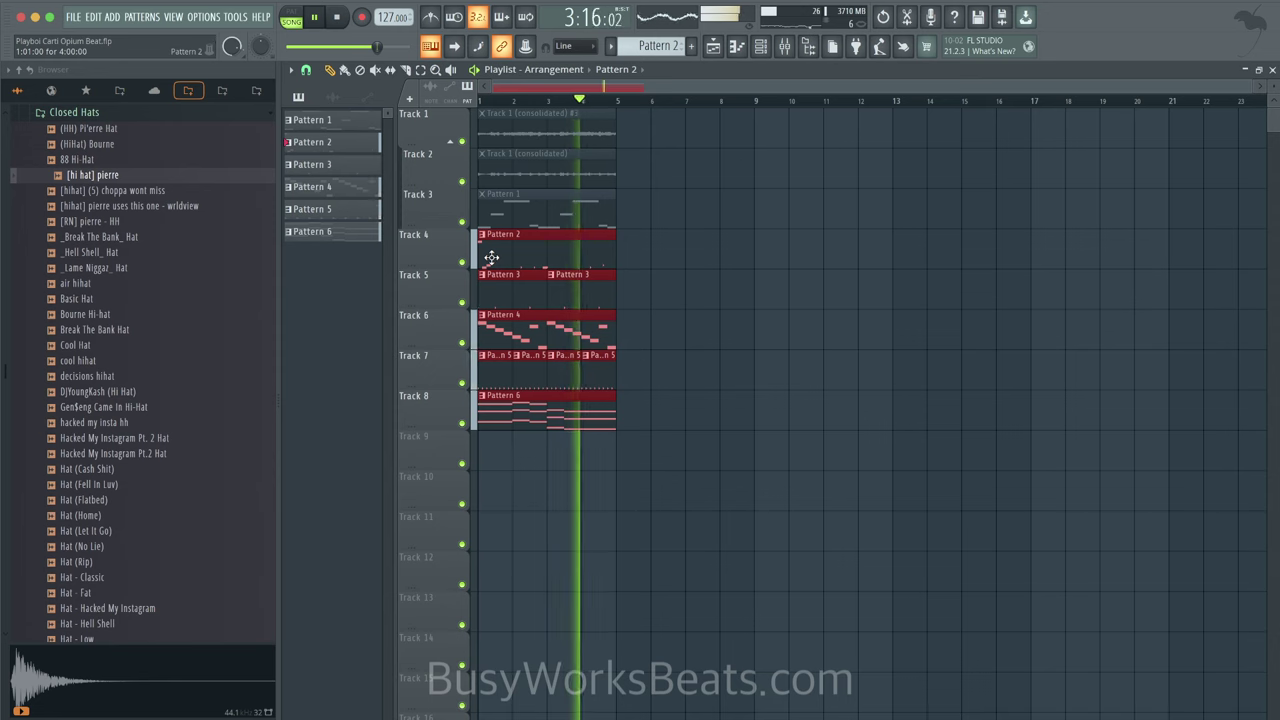
key("ctrl+b")
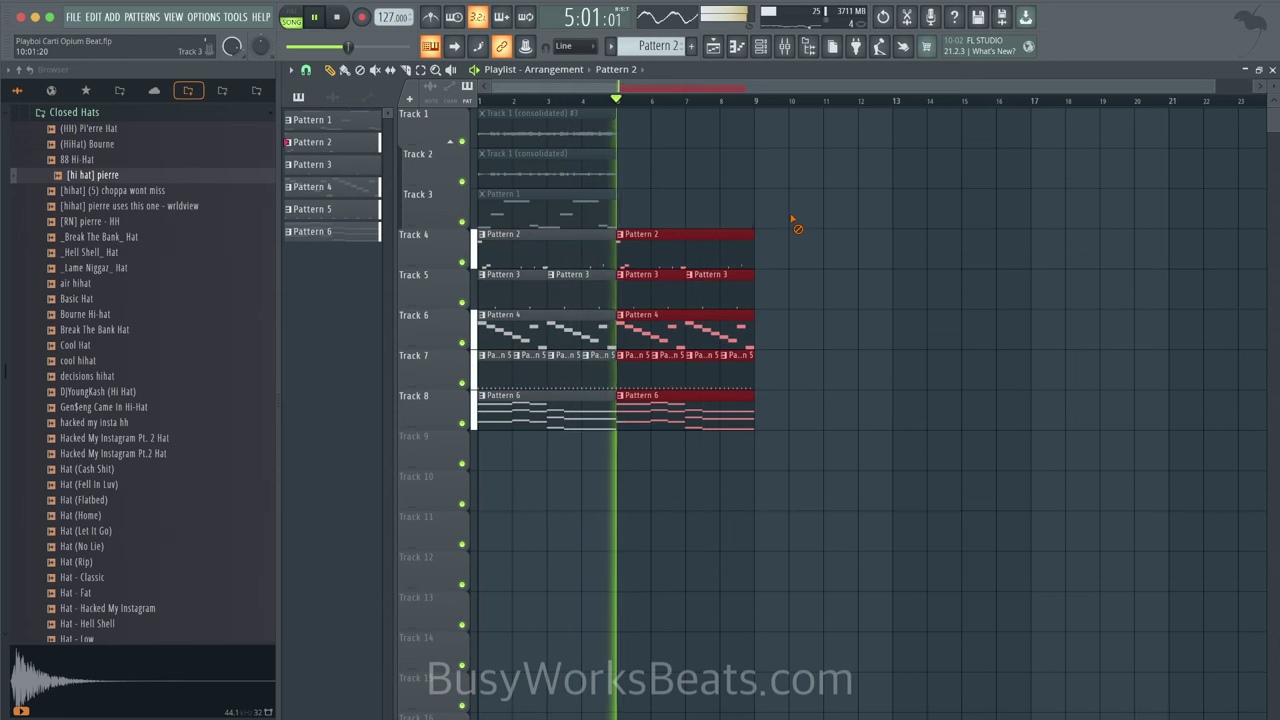
left_click(794, 222, "ctrl")
Step: Add kHs Pitch Shifter ahead of OTT on the GMS #2 mixer track, with pitch +12.00 and mix about 71%
key("F6")
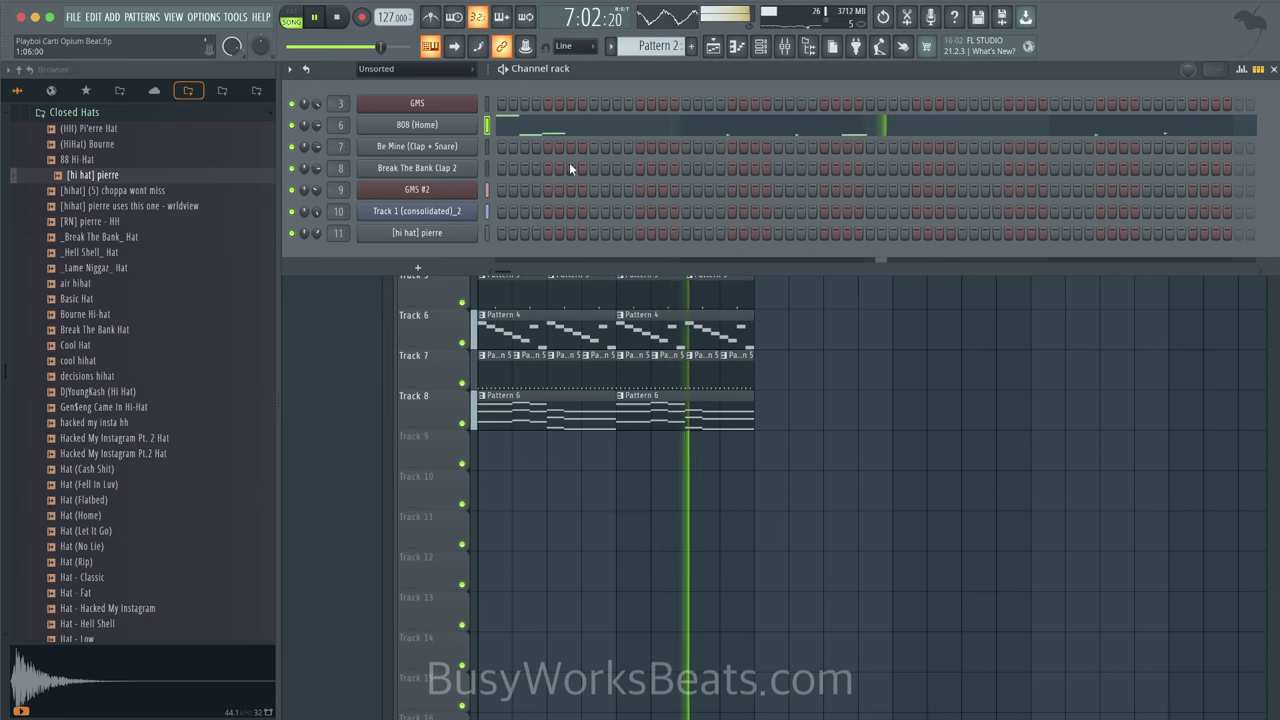
left_click(784, 46)
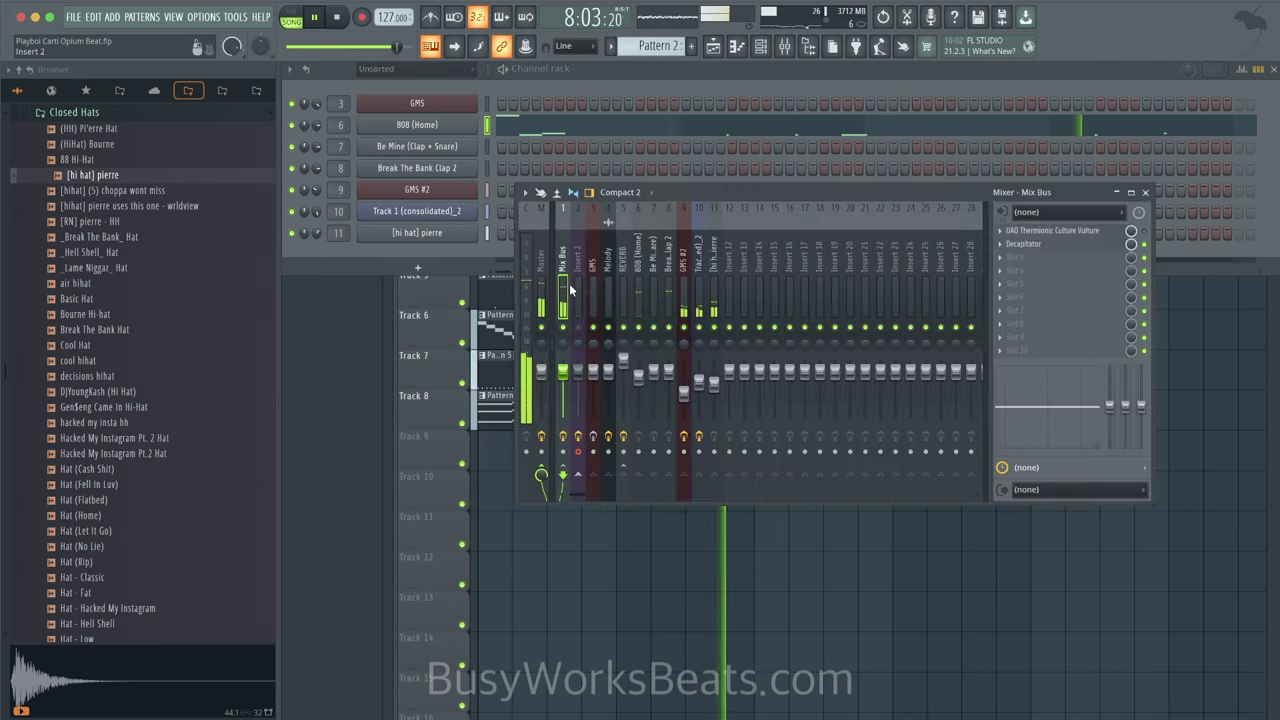
left_click(685, 312)
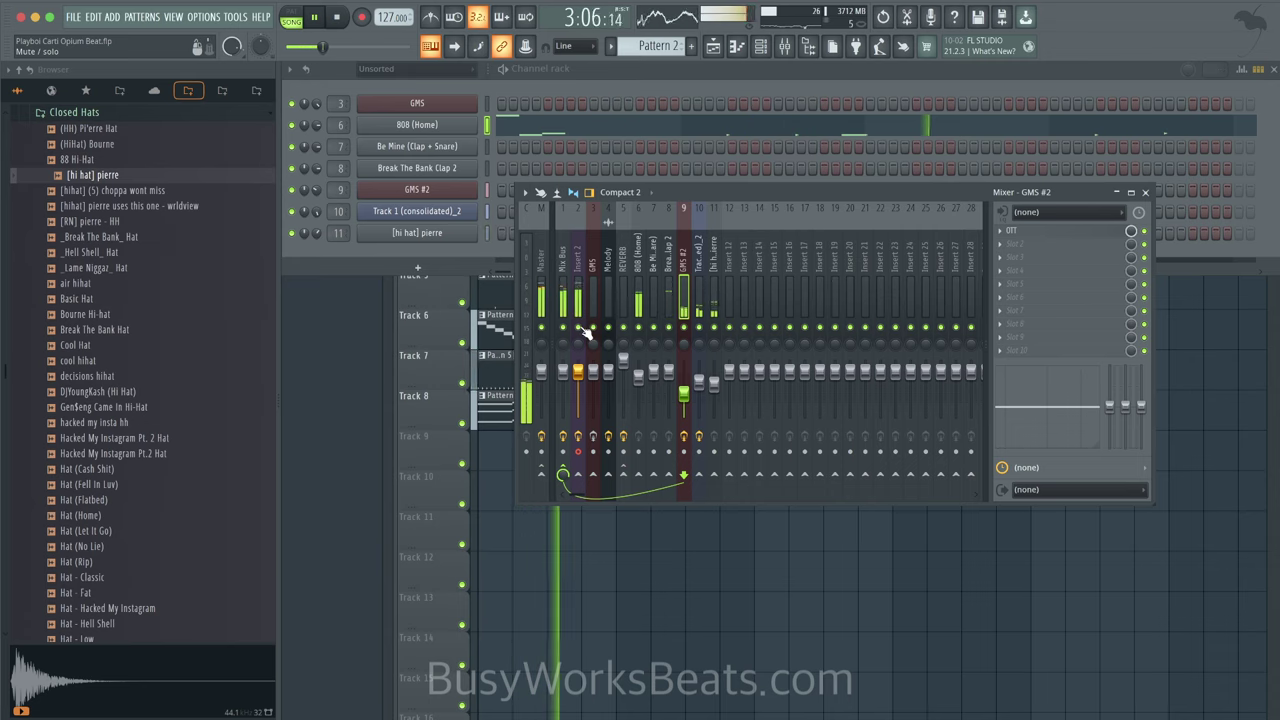
left_click(1024, 244)
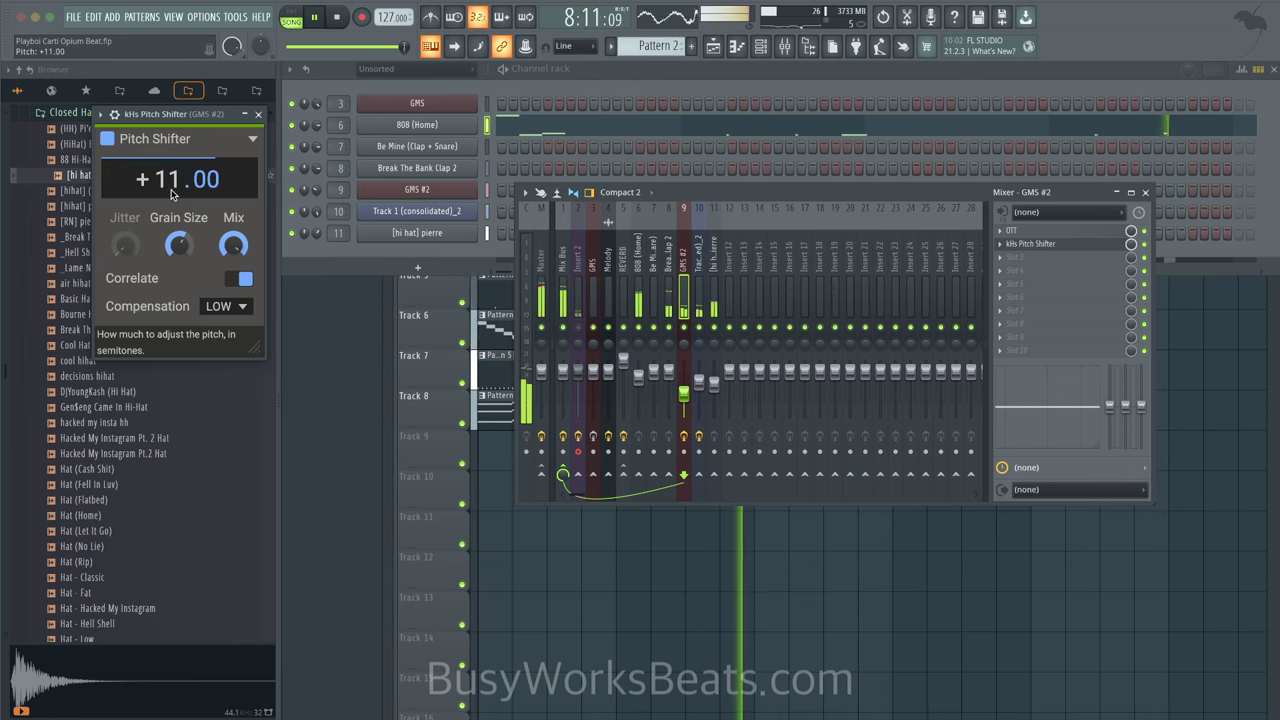
left_click_drag(235, 246, 237, 243)
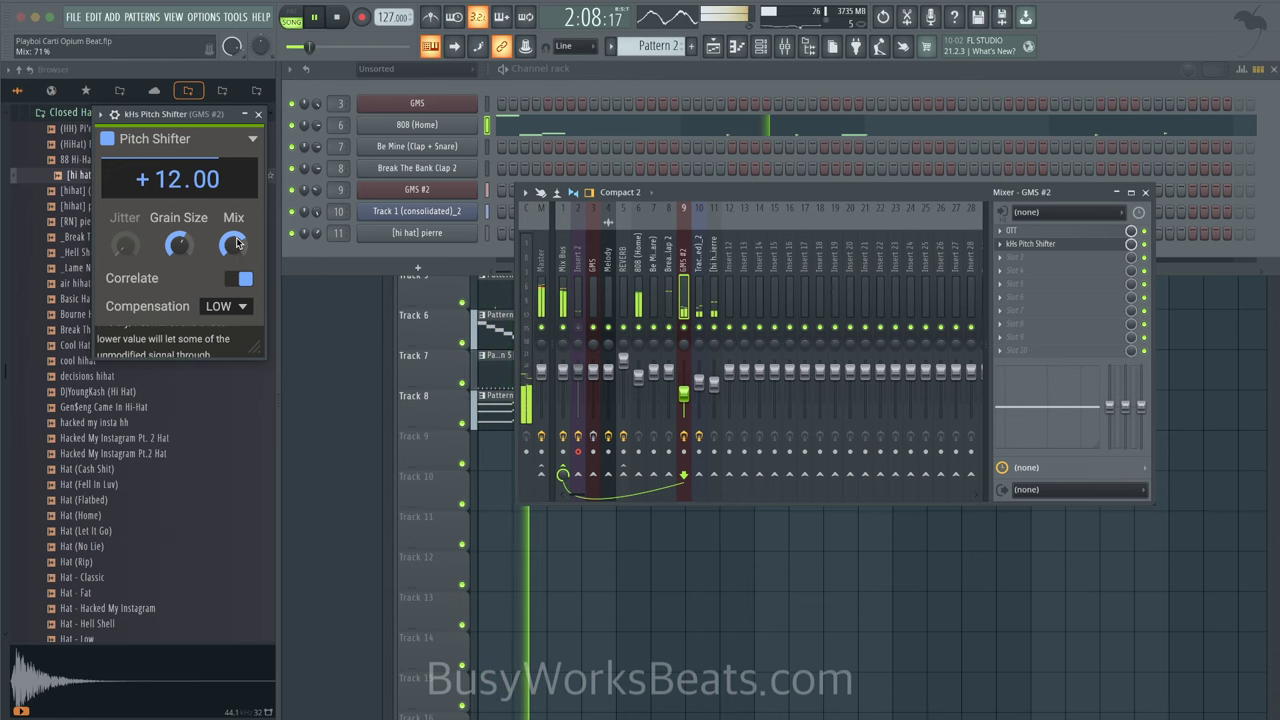
left_click(259, 115)
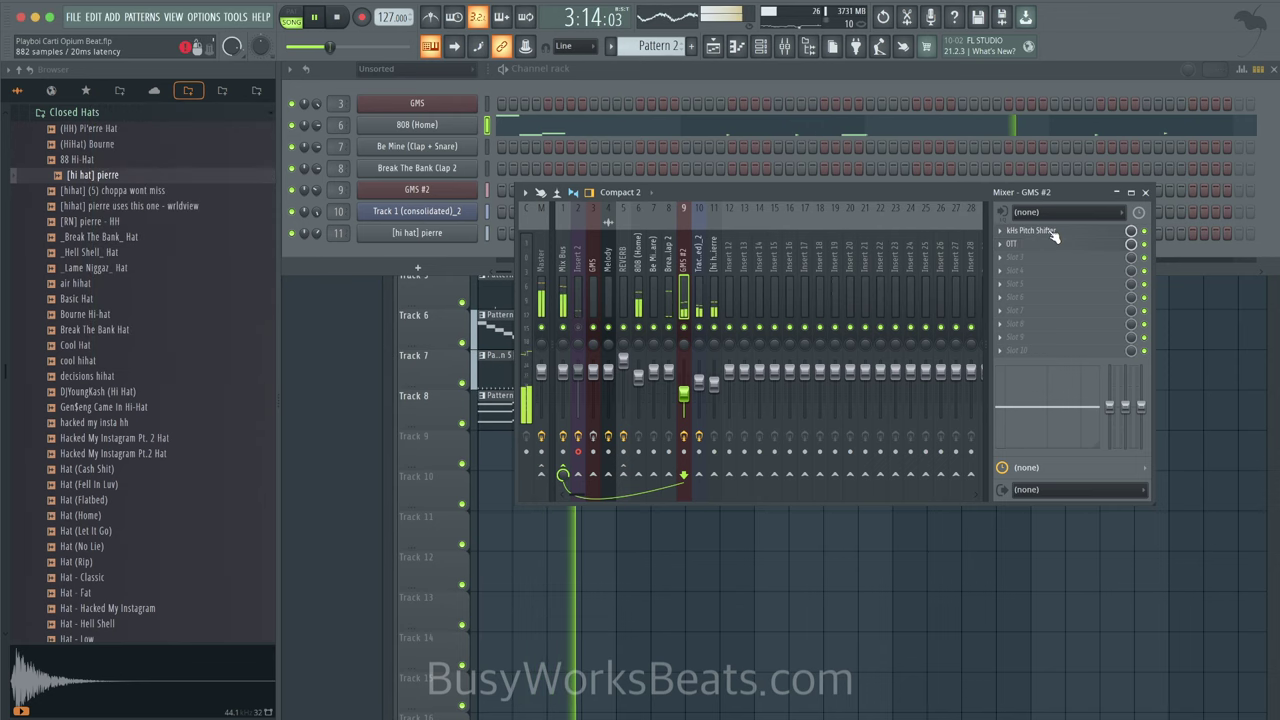
Step: Add kHs Reverb to GMS #2 and place it between kHs Pitch Shifter and OTT
left_click(1028, 261)
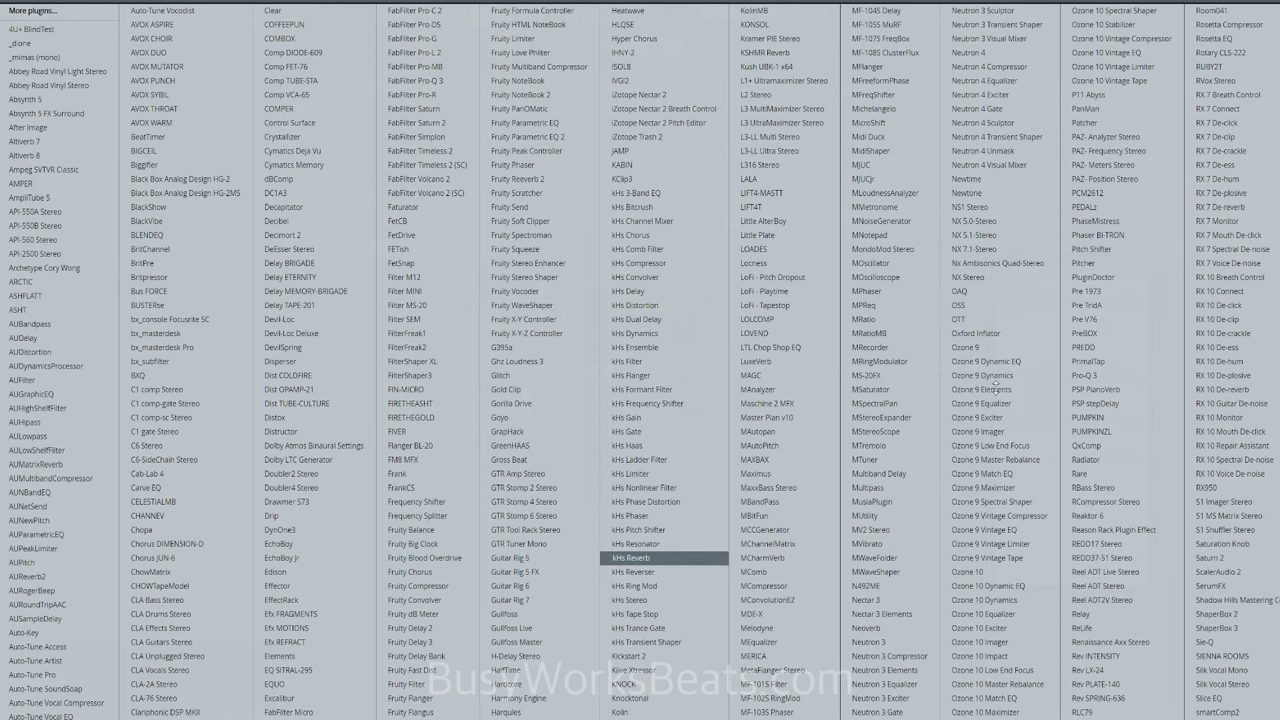
left_click(655, 558)
left_click_drag(1050, 262, 1050, 250)
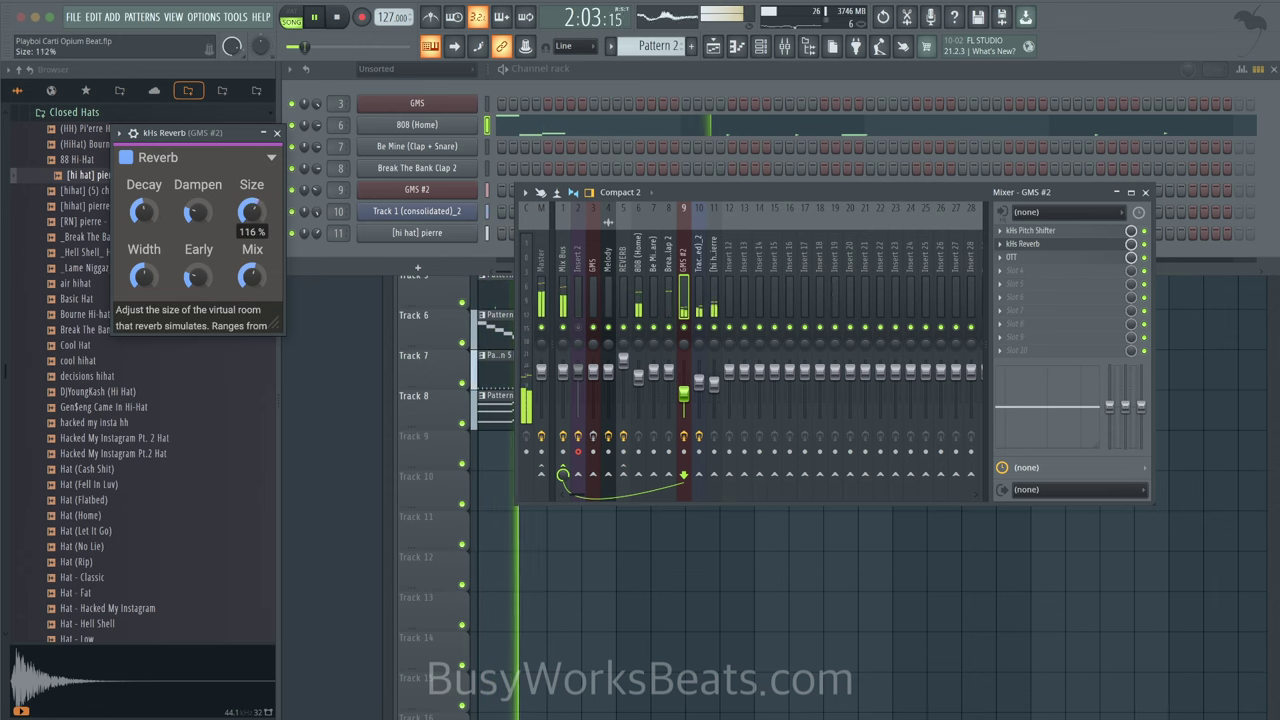
Step: Increase the kHs Reverb size, widen its stereo width to about 168%, and set the GMS #2 volume to about 47%
left_click_drag(250, 211, 256, 216)
left_click_drag(250, 277, 256, 278)
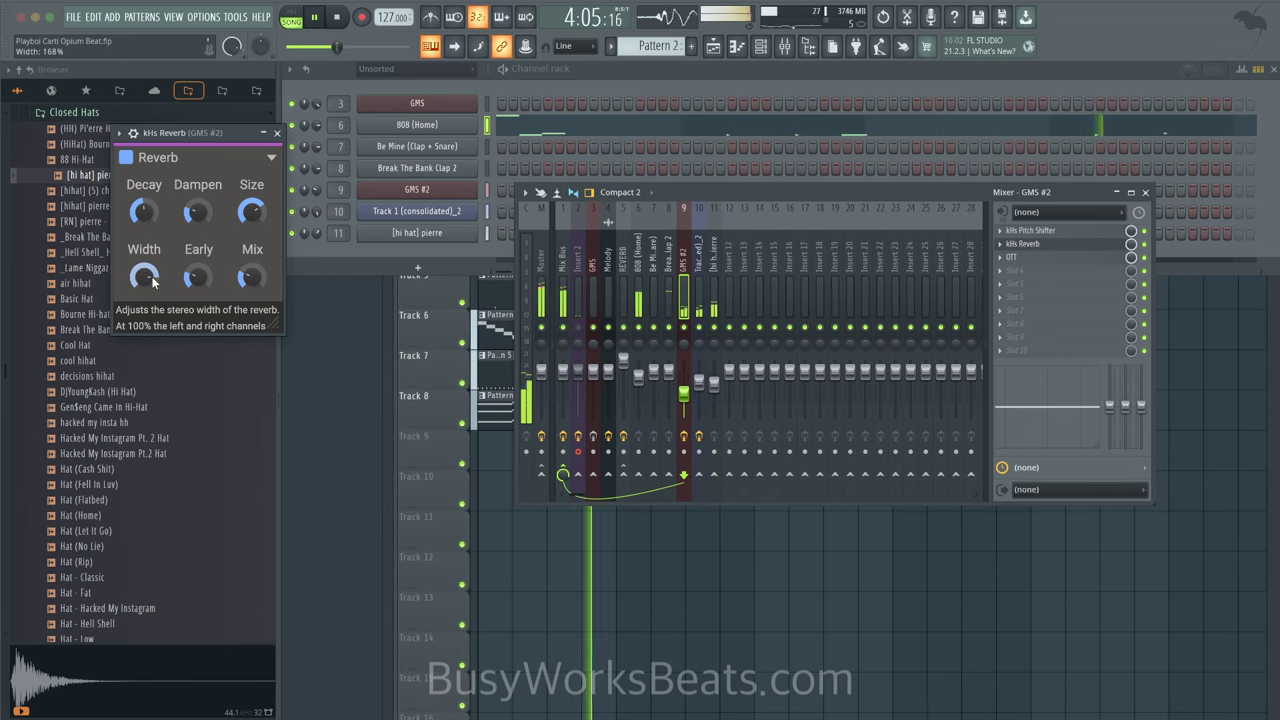
left_click(276, 131)
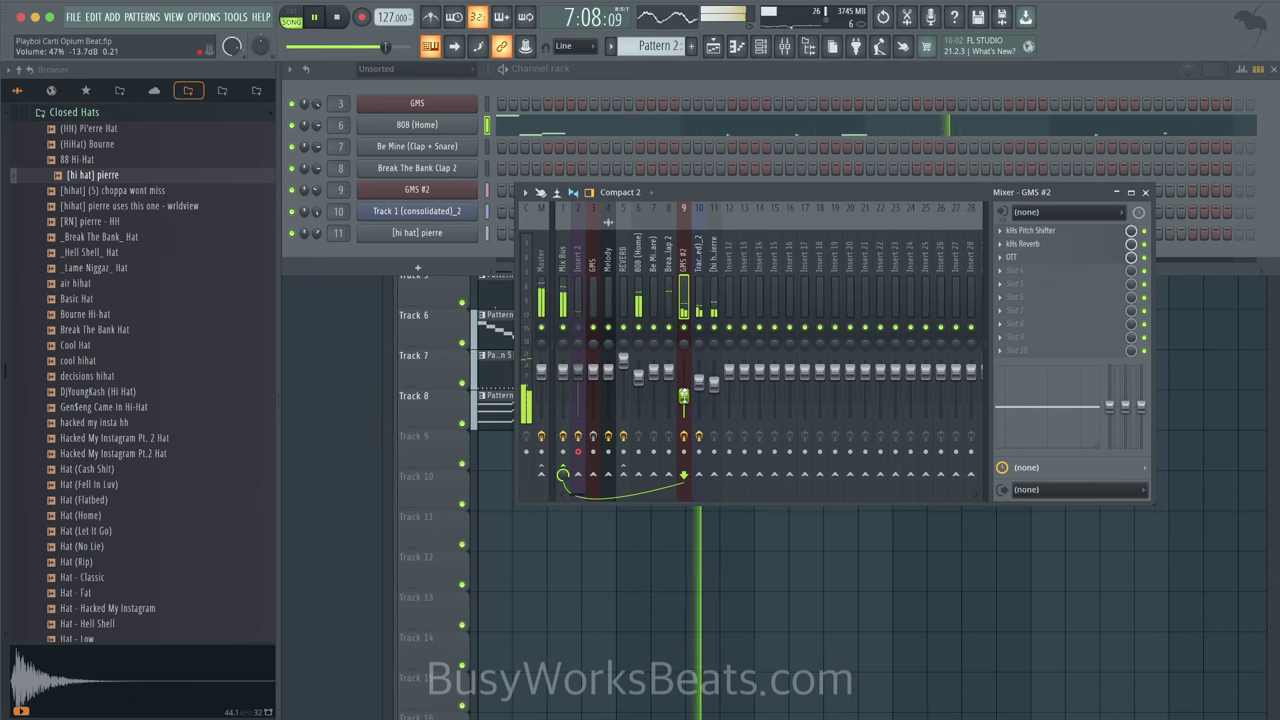
Step: Duplicate the clips on Tracks 4 to 8 from bars 1–8 into bars 9–16 of the playlist
key("F5")
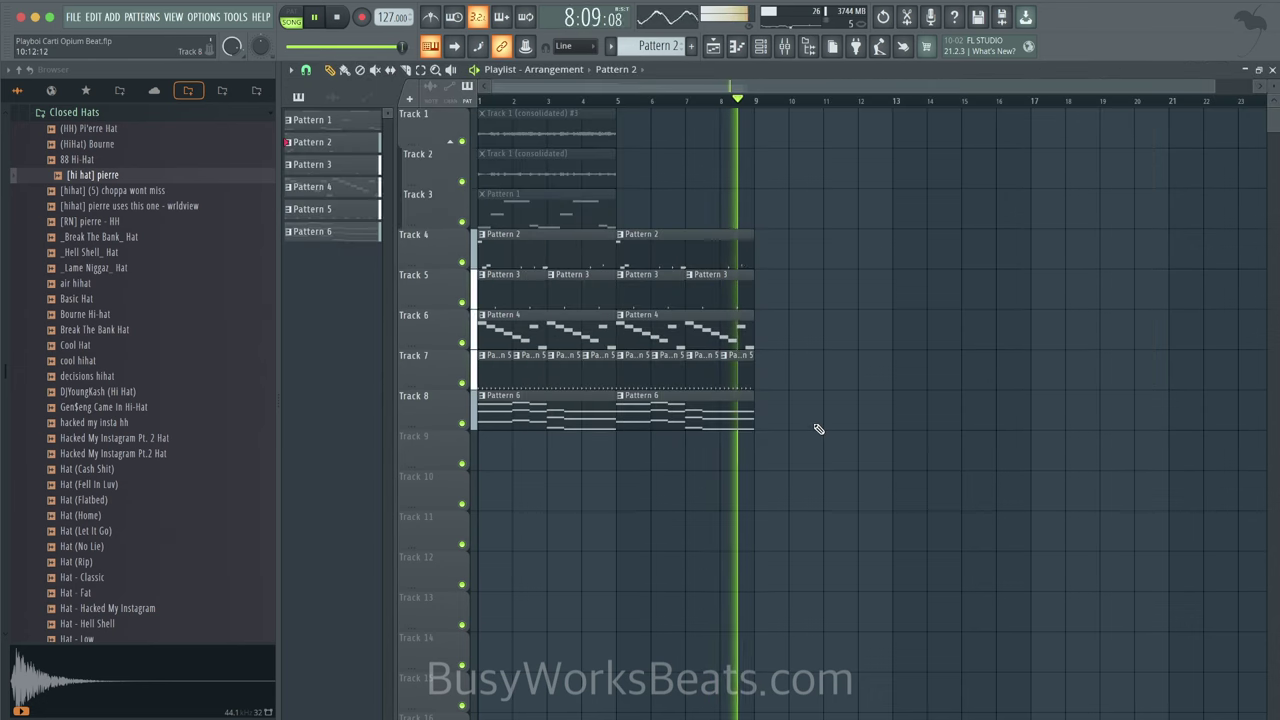
left_click_drag(815, 428, 470, 264)
key("ctrl+b")
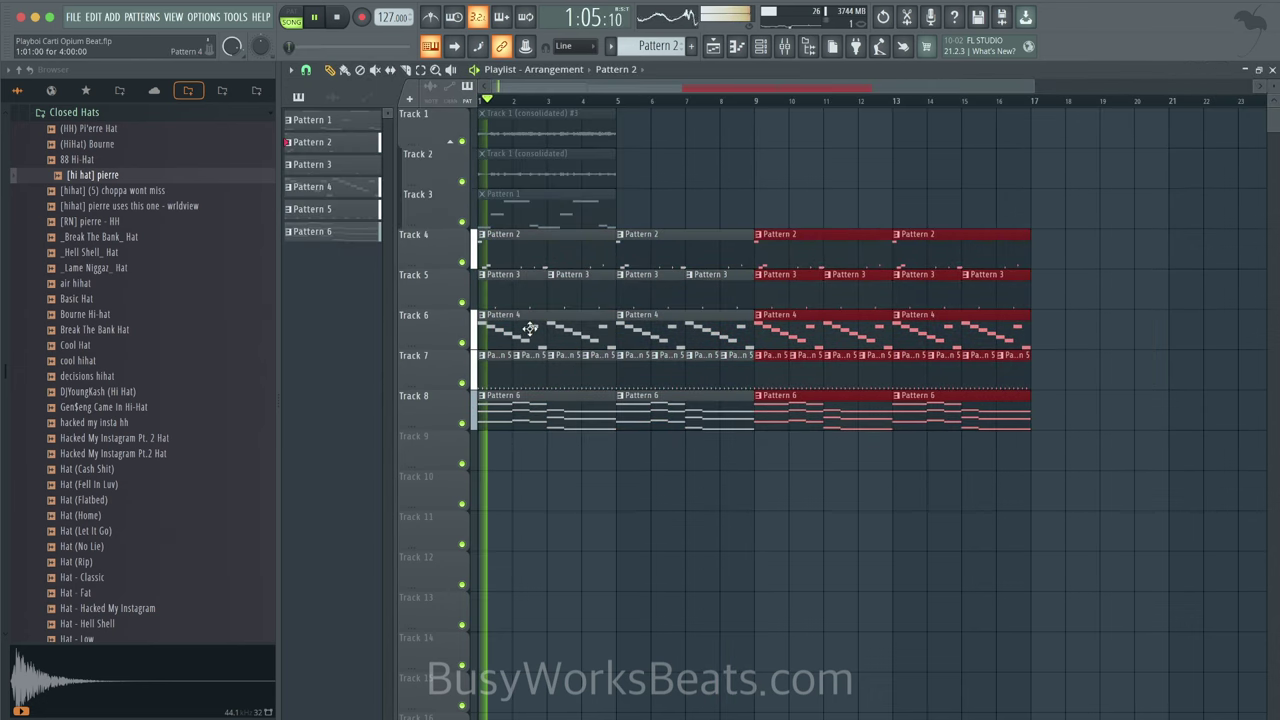
Step: Delete the first two Pattern 4 clips on Track 6, clearing bars 1 to 8
left_click(500, 314)
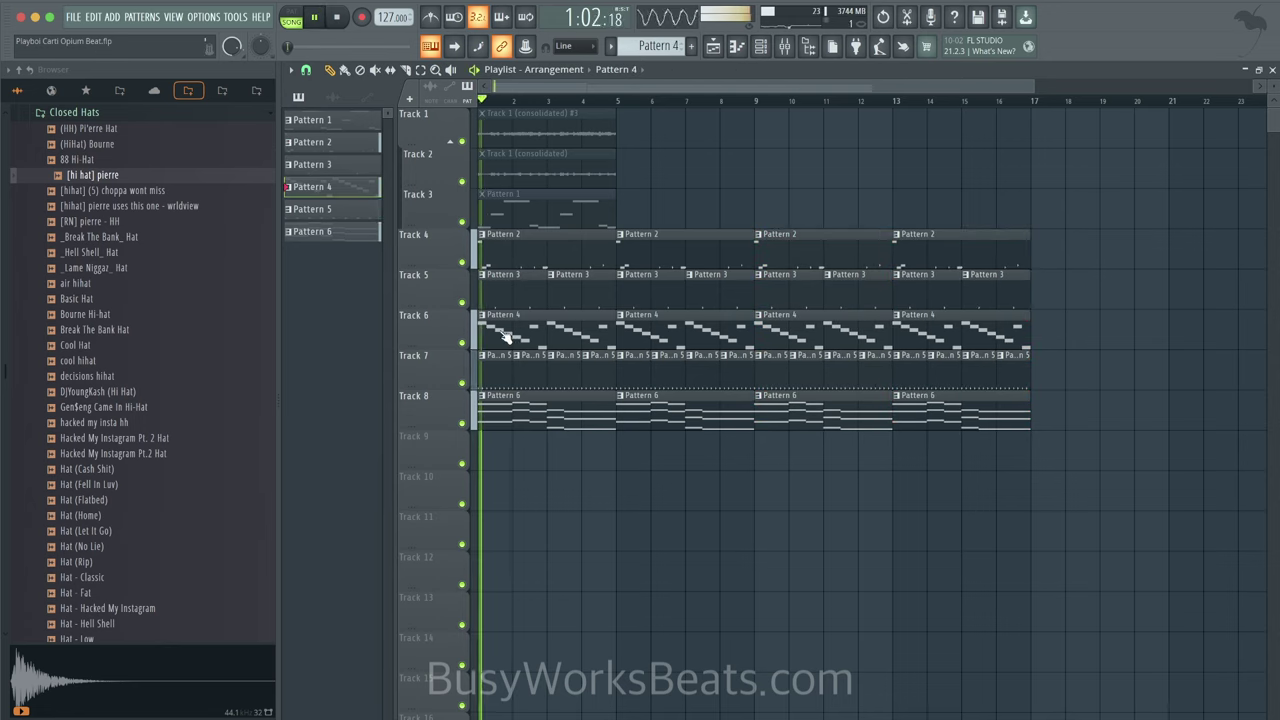
right_click(508, 329)
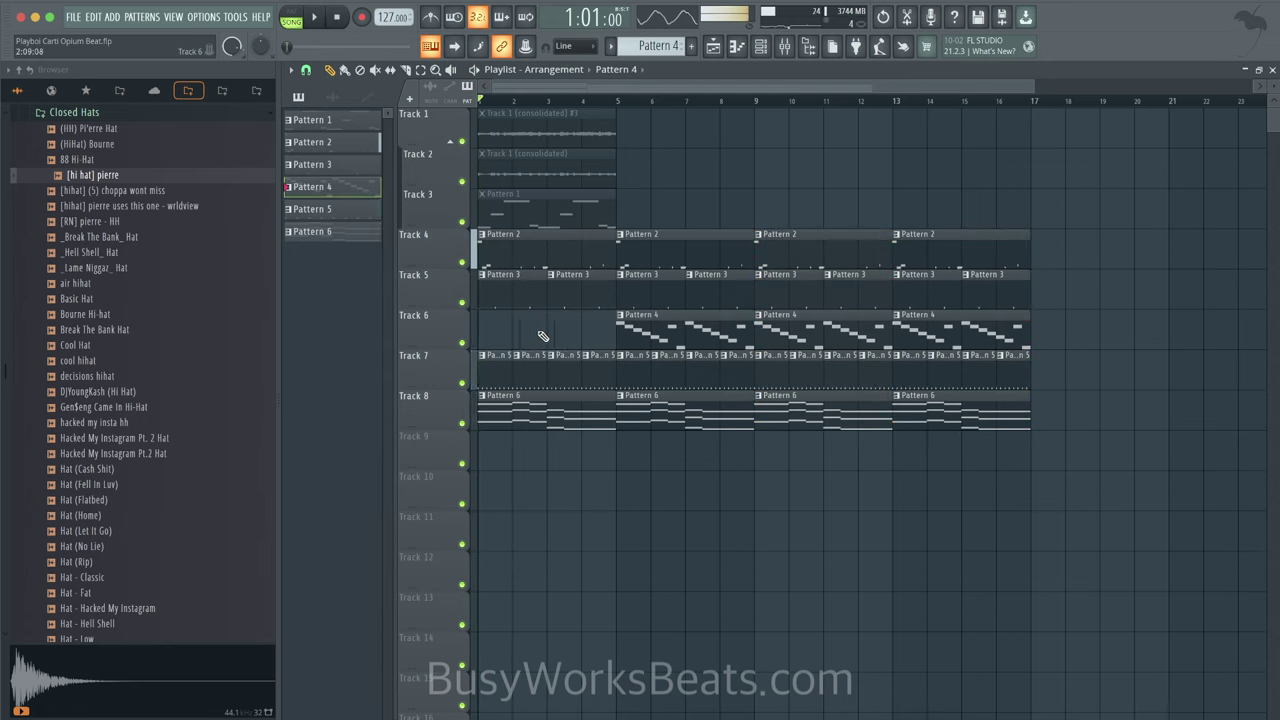
right_click(677, 320)
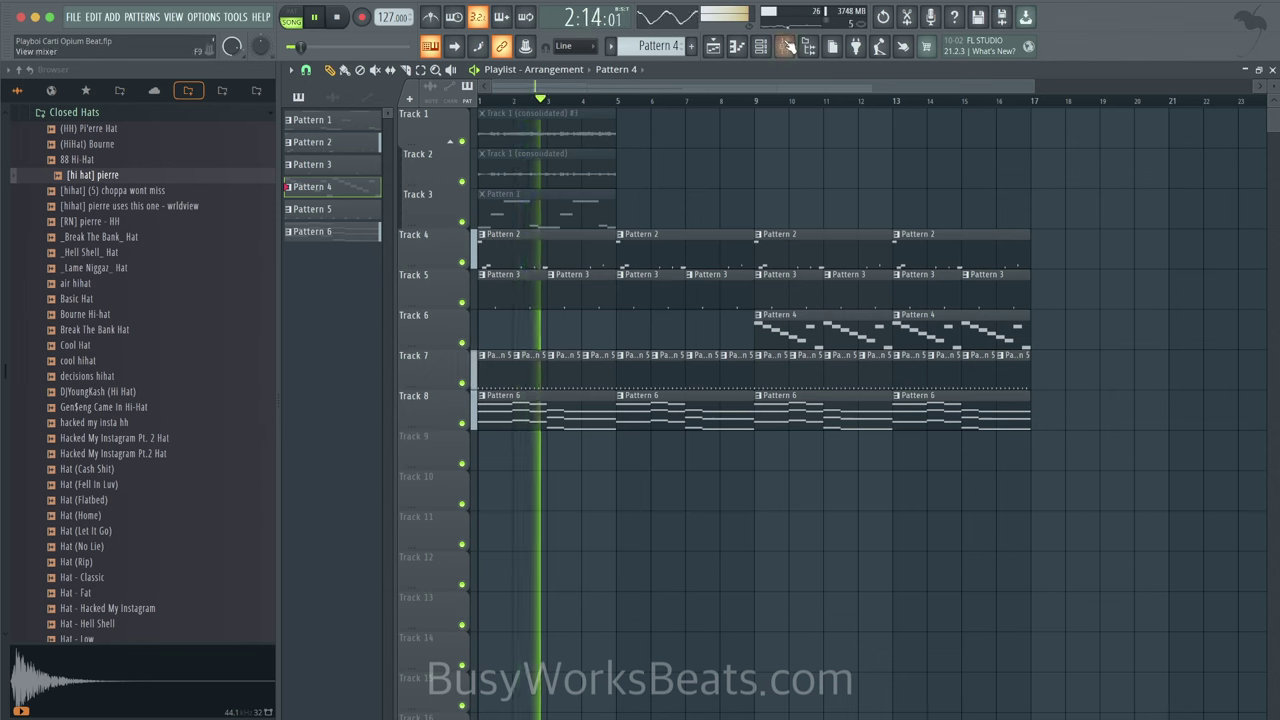
Step: Lower the Track 1 (consolidated)_2 mixer volume slightly
key("F9")
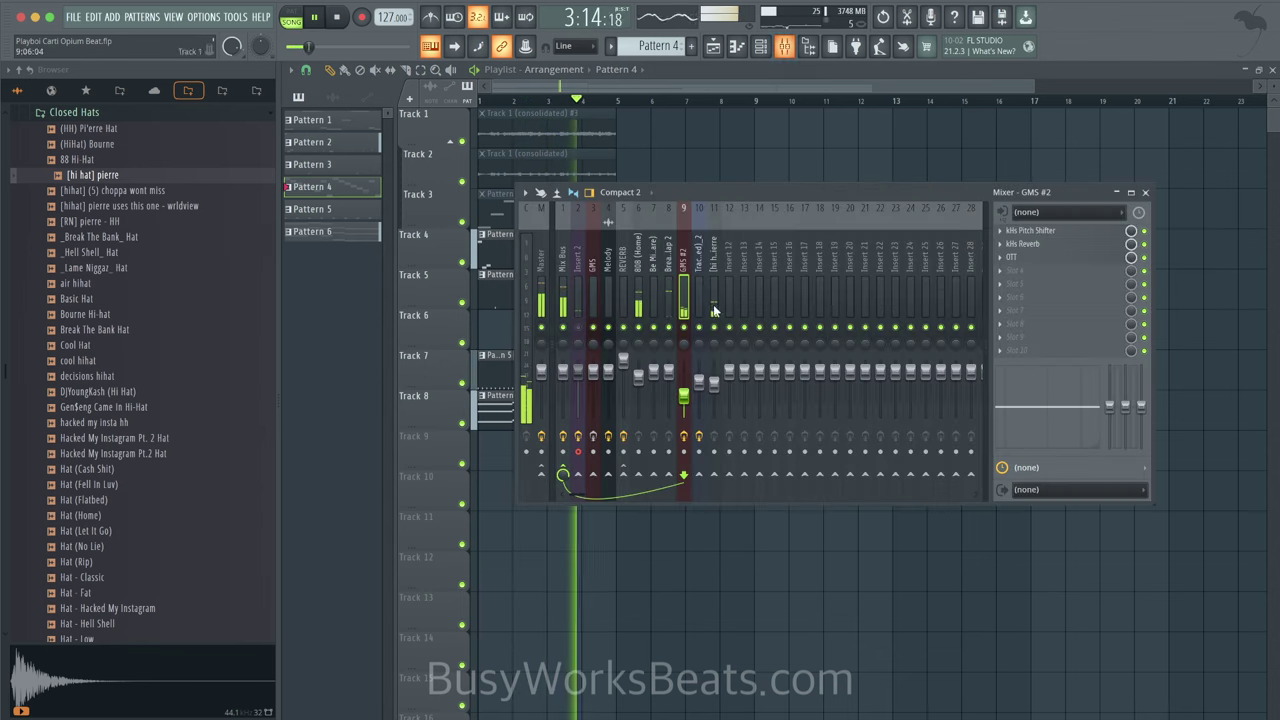
left_click(698, 382)
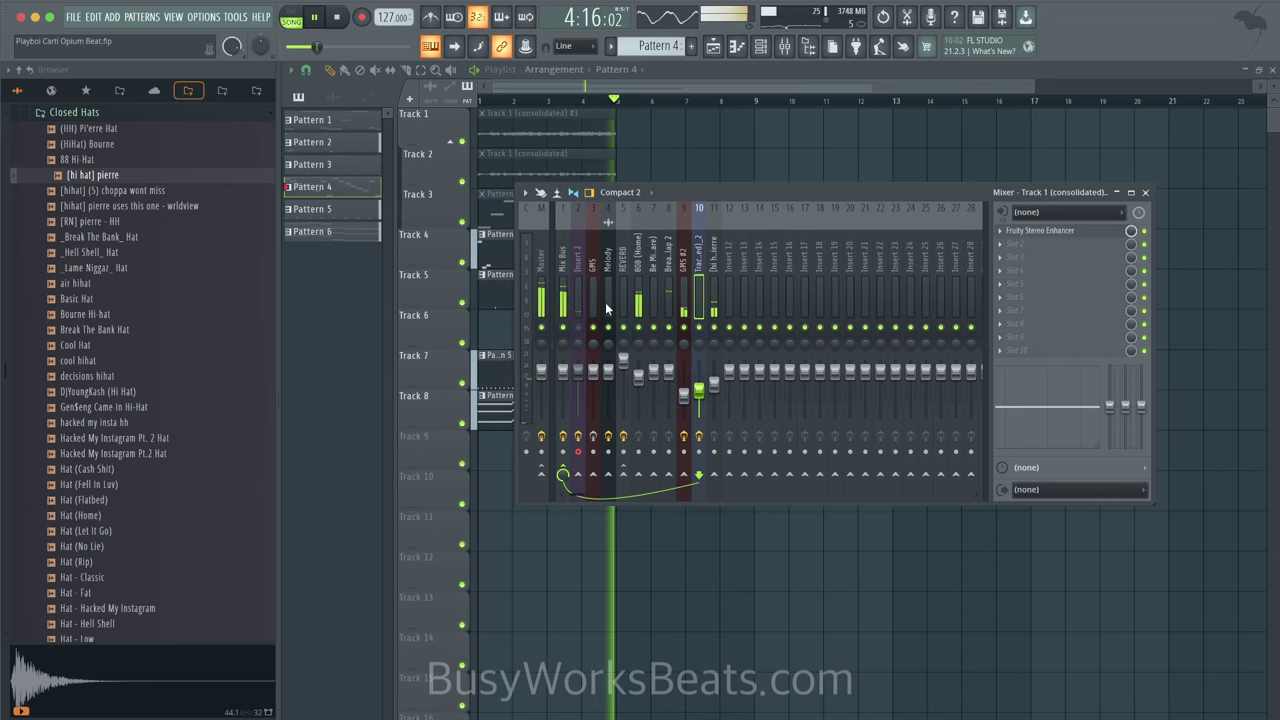
Step: Load FabFilter Saturn 2 into slot 3 of the Mix Bus and bypass the Decapitator effect
left_click(564, 287)
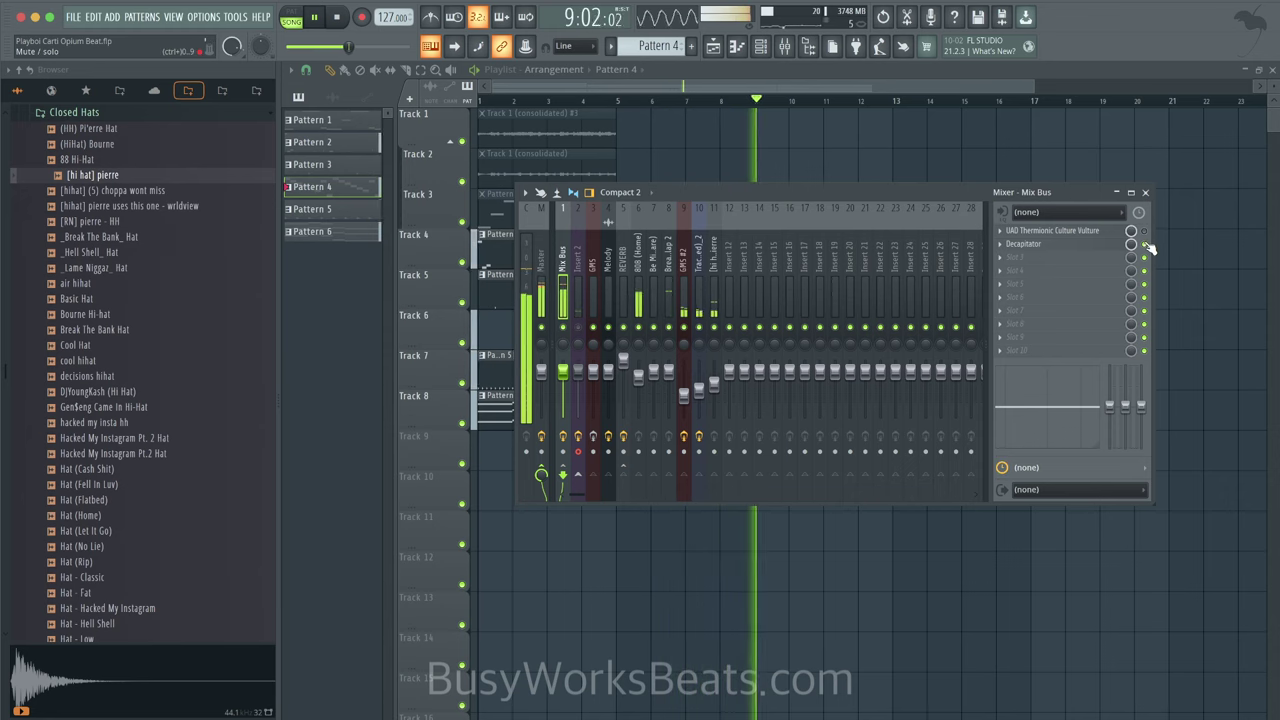
left_click(1033, 263)
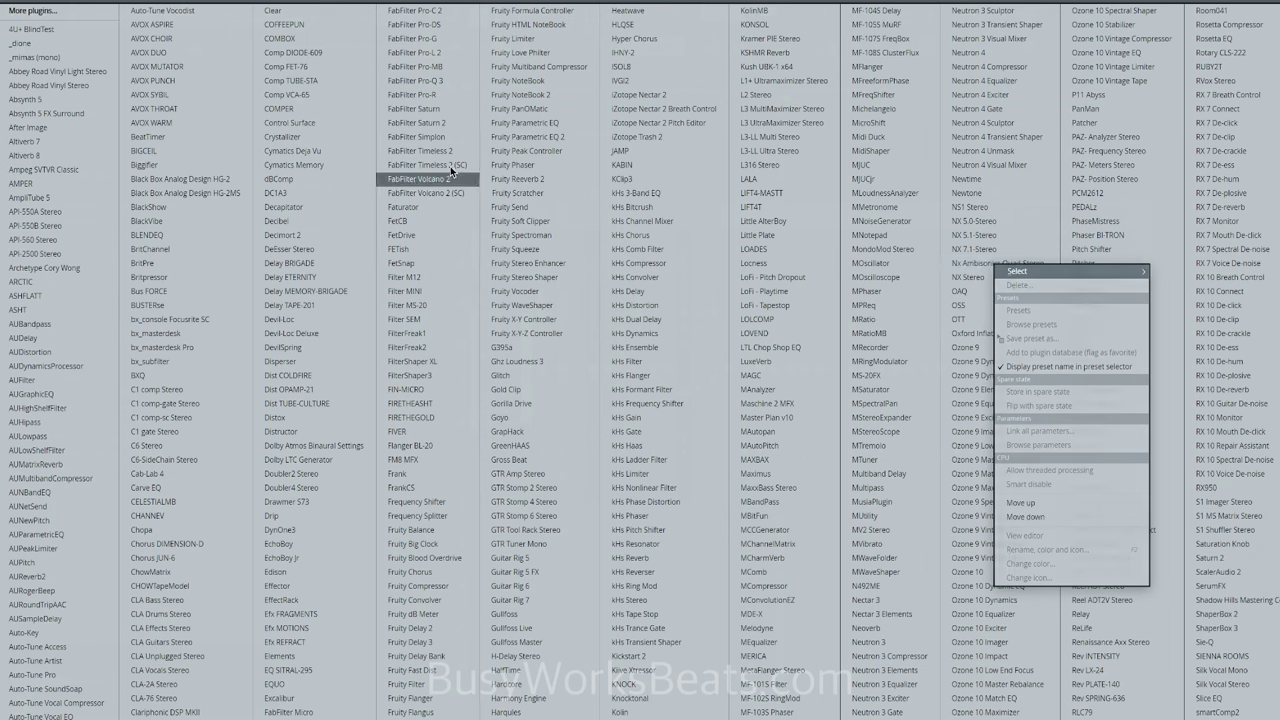
left_click(445, 123)
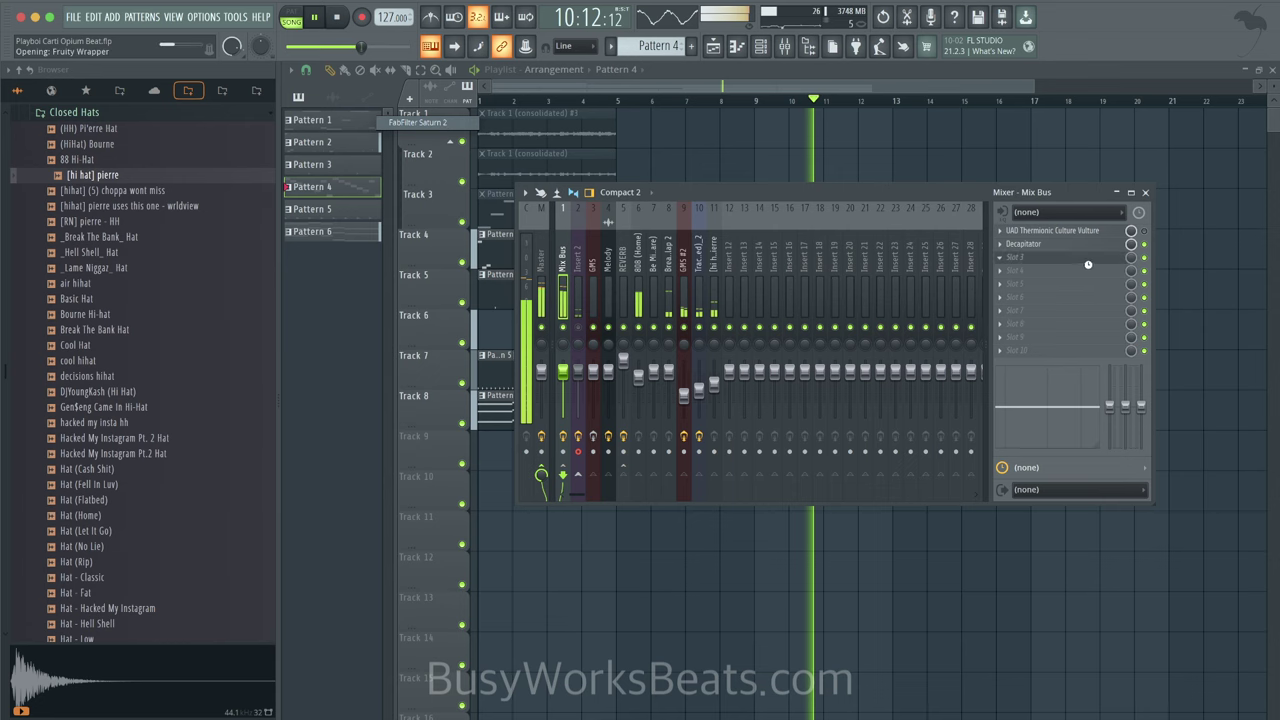
left_click(1145, 245)
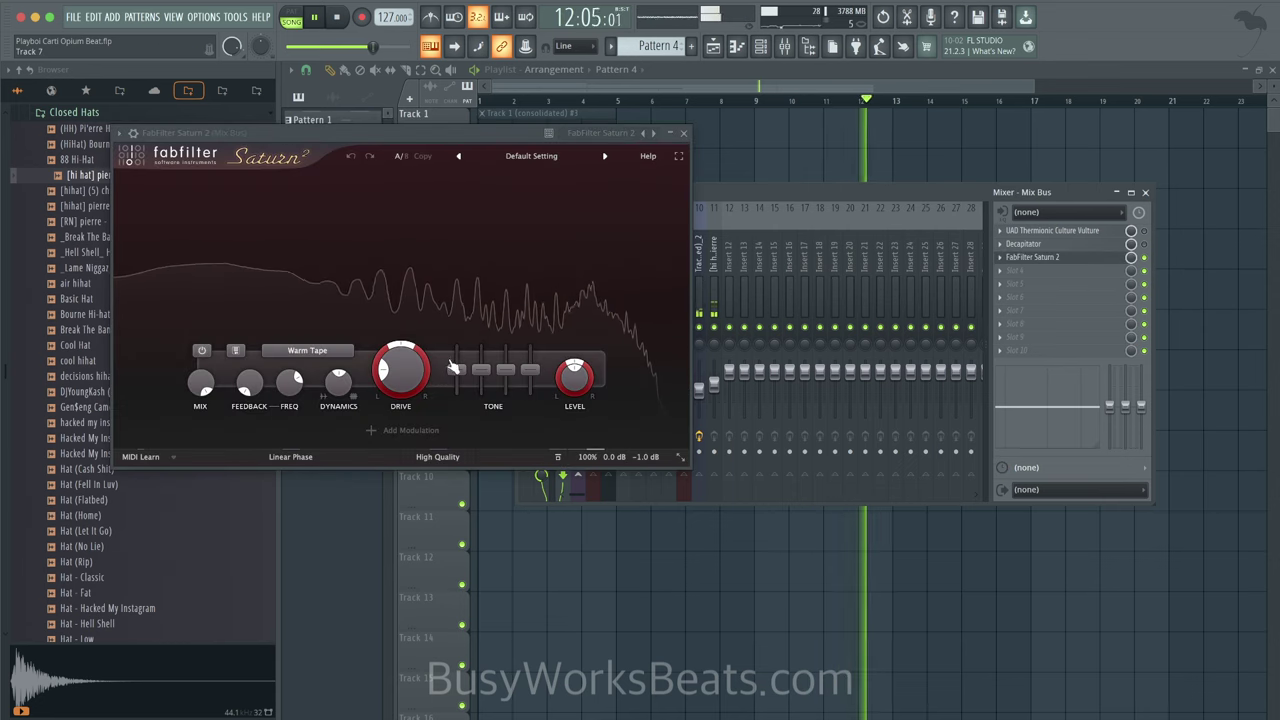
Step: Try the Subtle Tape style in Saturn 2 with the band drive raised above 90%
left_click_drag(385, 372, 385, 330)
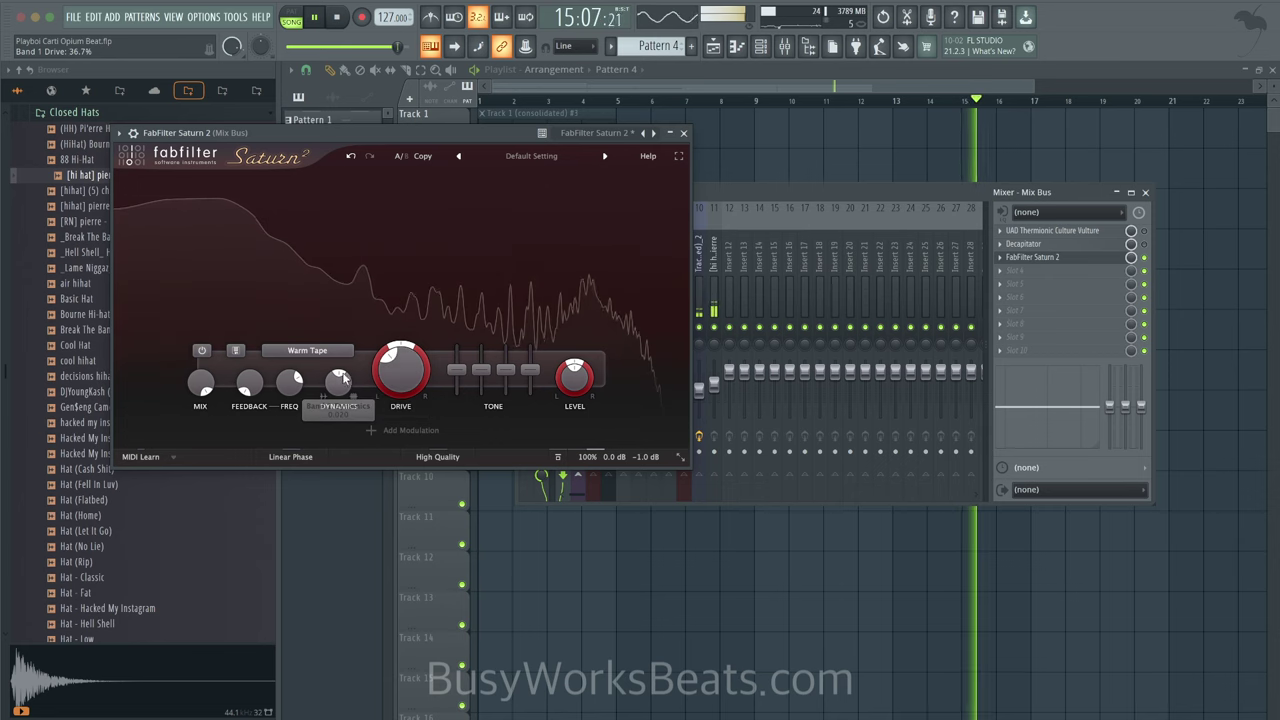
left_click(325, 350)
mouse_move(300, 385)
left_click(400, 386)
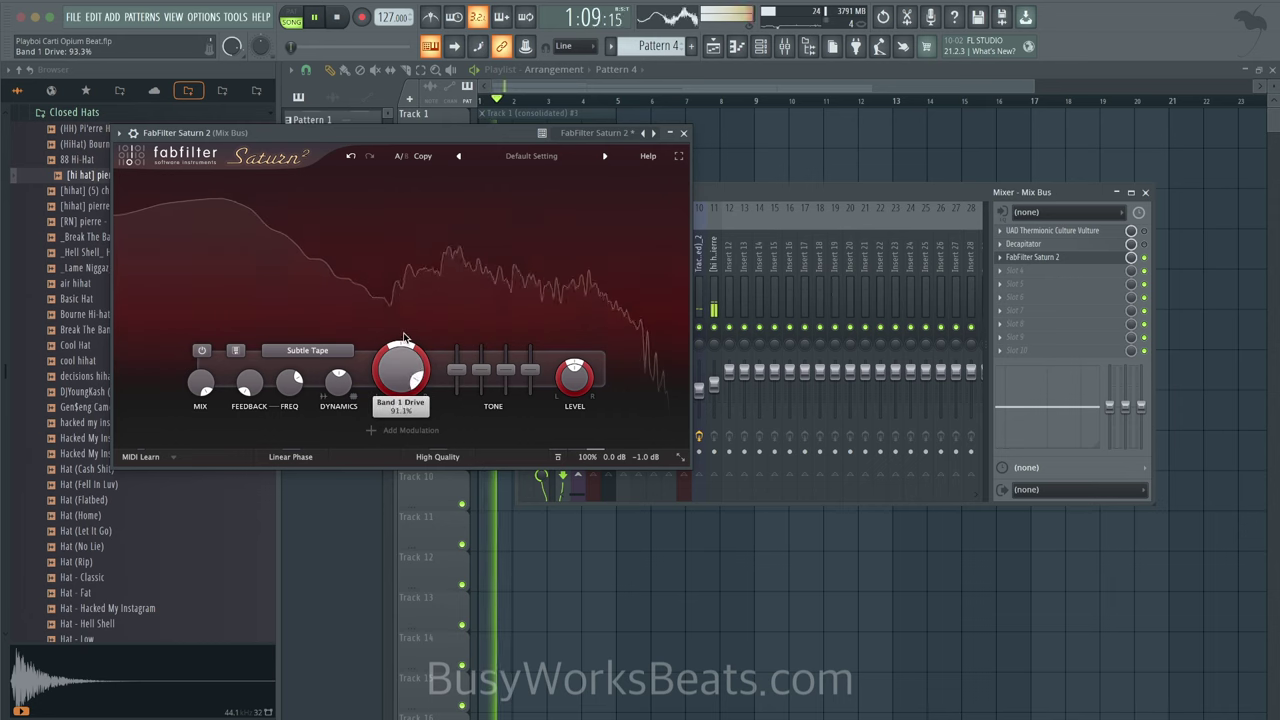
Step: Change the Saturn 2 saturation style to Clean Tape and set the band drive to about 60%
left_click(307, 350)
mouse_move(330, 390)
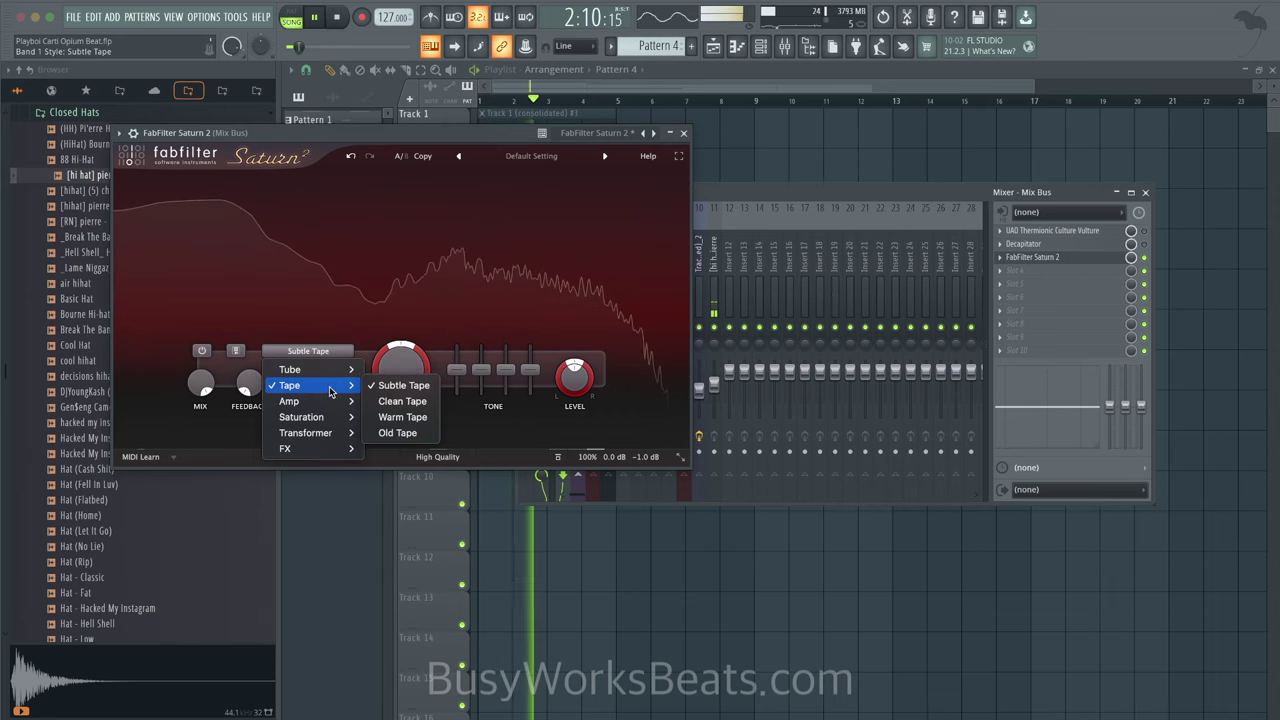
left_click(389, 401)
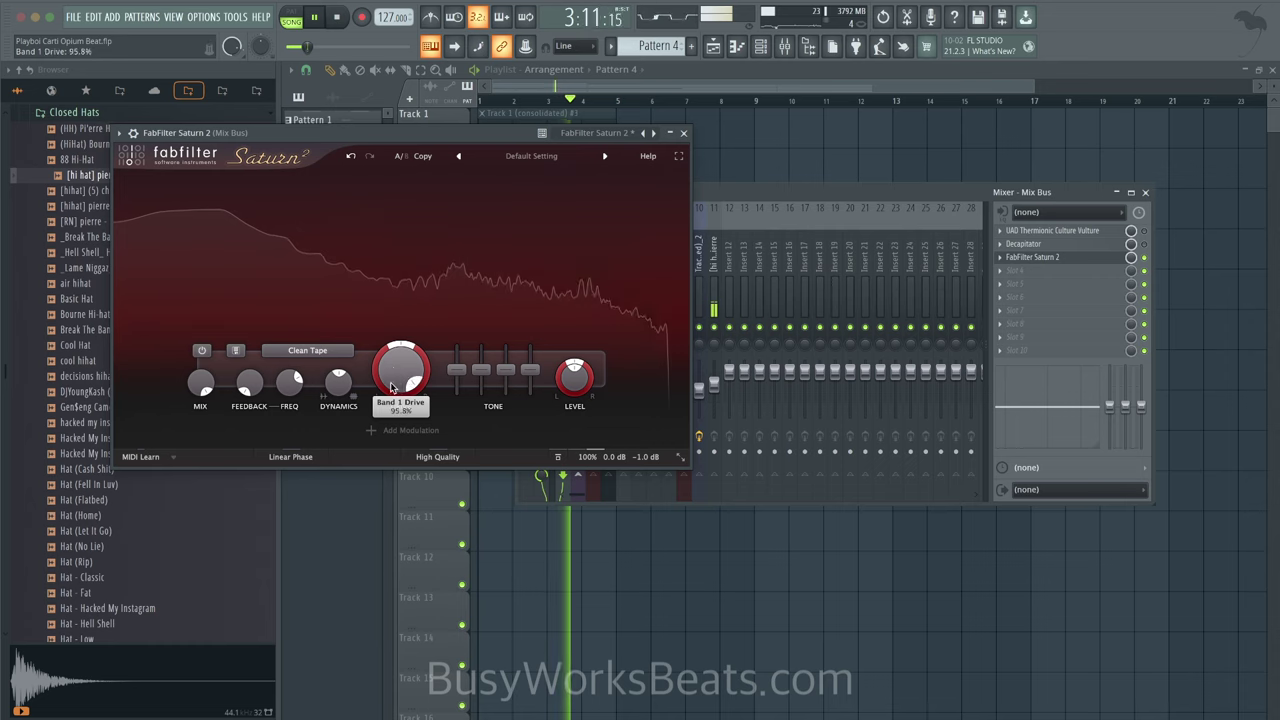
left_click_drag(398, 433, 399, 437)
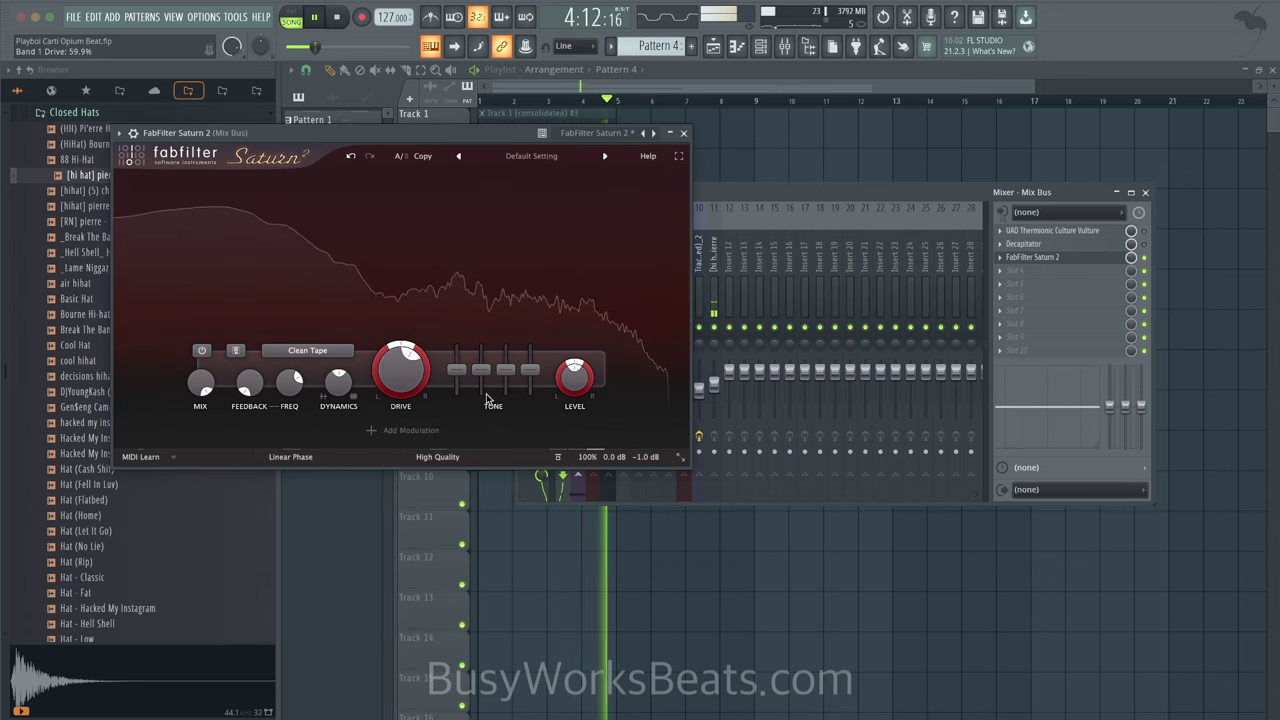
Step: Add an envelope generator modulating the Band 1 mix in Saturn 2 and lower the drive to about 32%
left_click(393, 430)
left_click(420, 498)
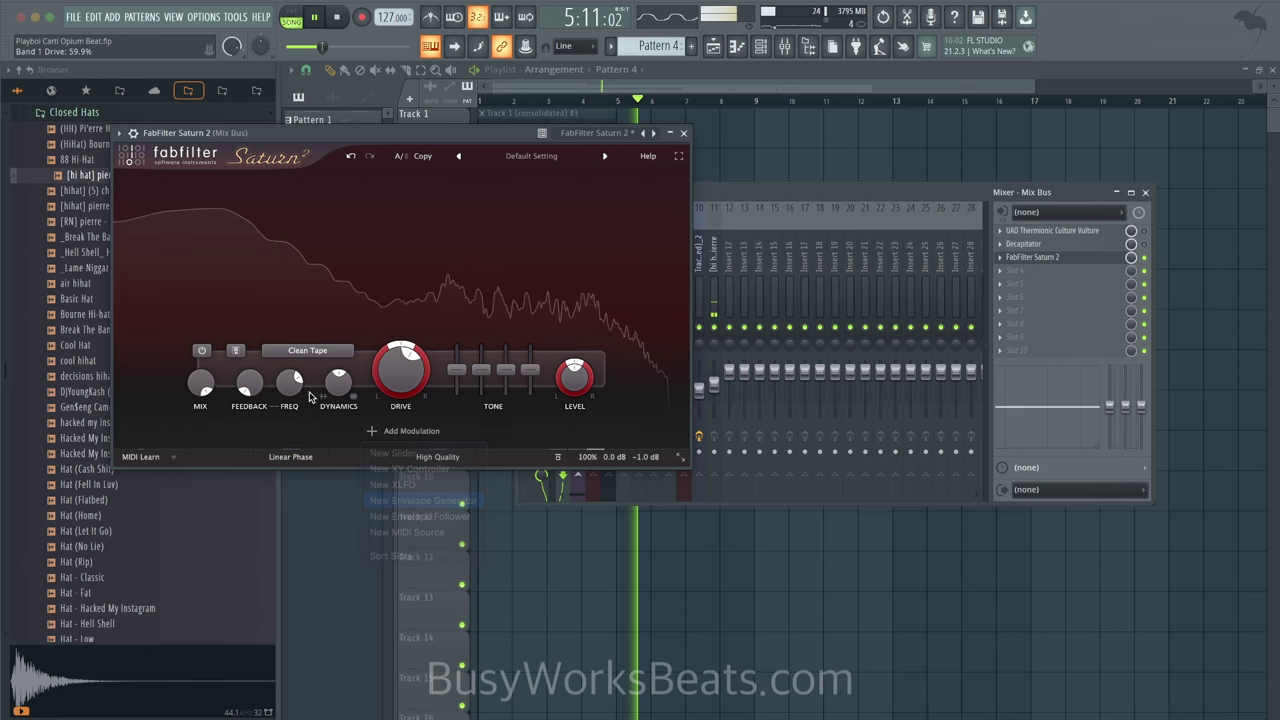
left_click_drag(369, 362, 203, 320)
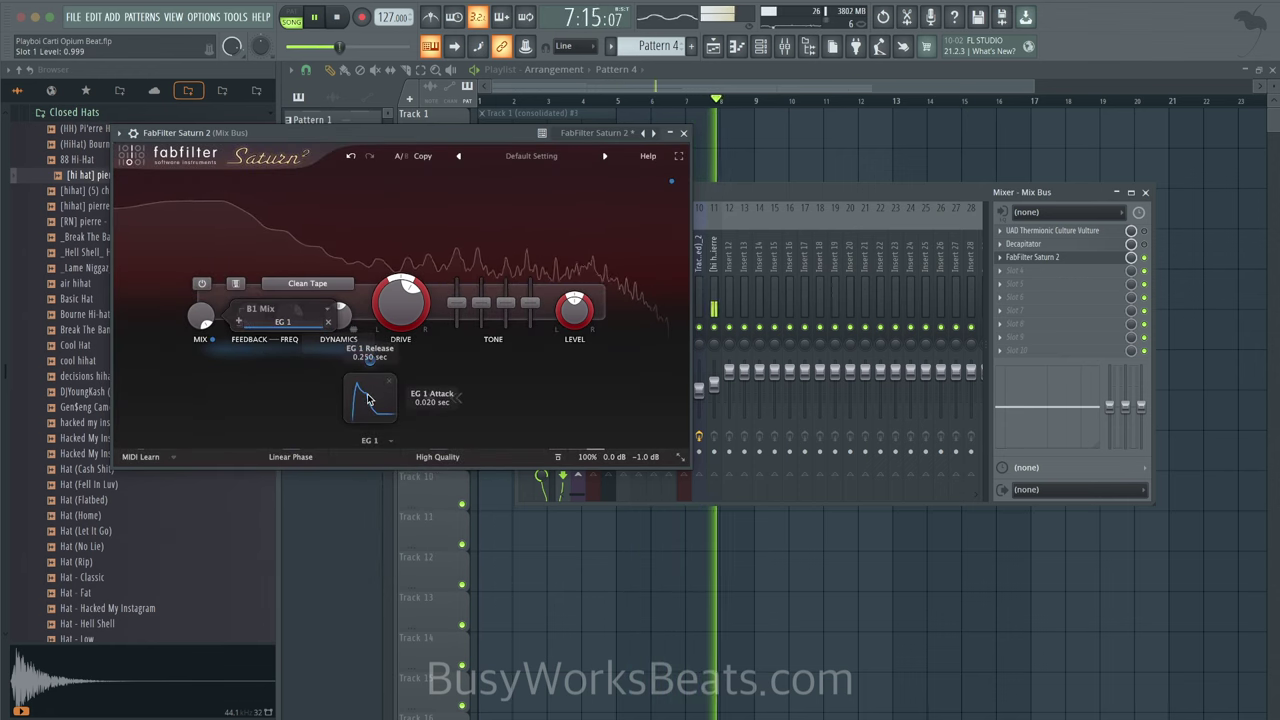
left_click(370, 400)
left_click_drag(313, 333, 313, 334)
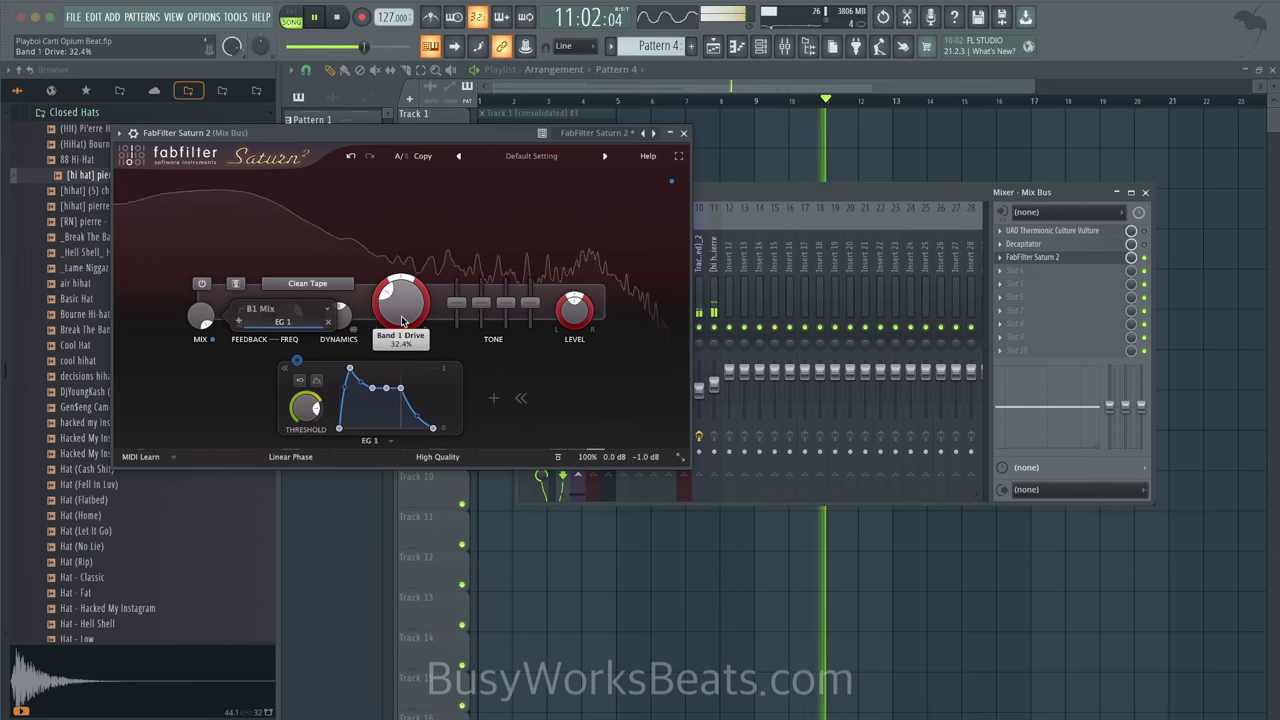
Step: Close Saturn 2 and move it above Decapitator in the Mix Bus effects chain
left_click(684, 133)
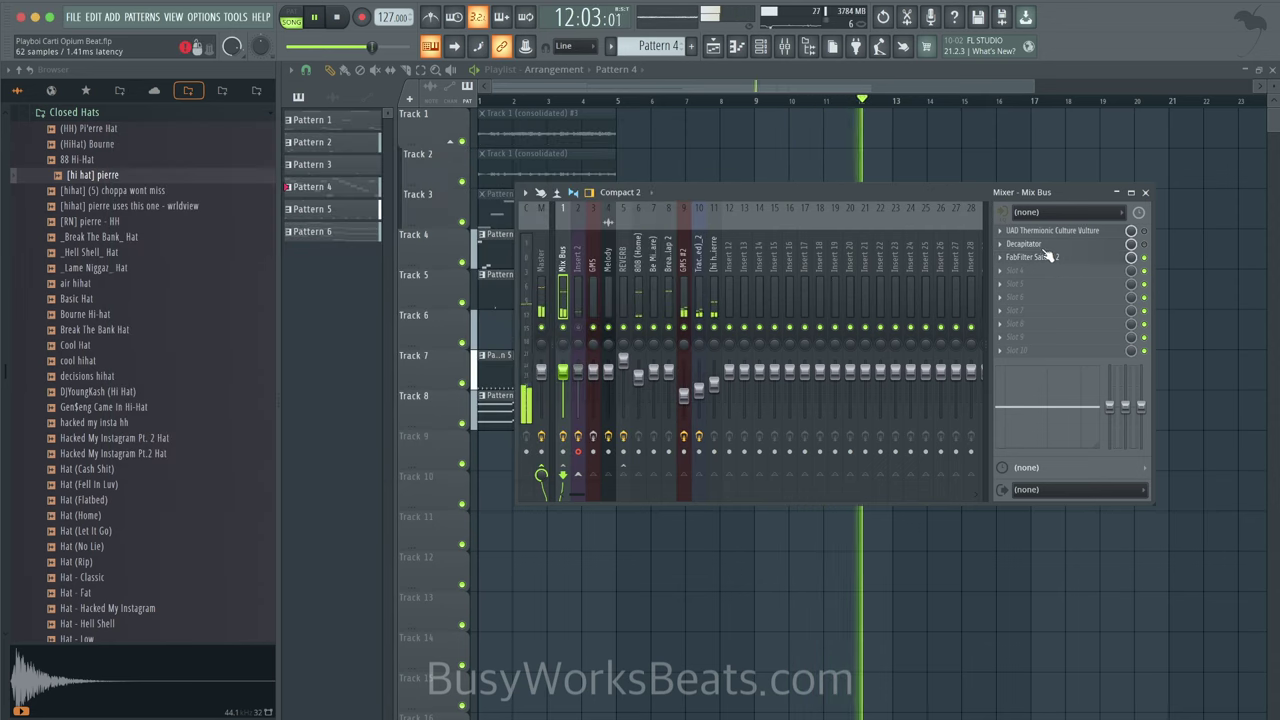
scroll(1066, 259, "up", 1)
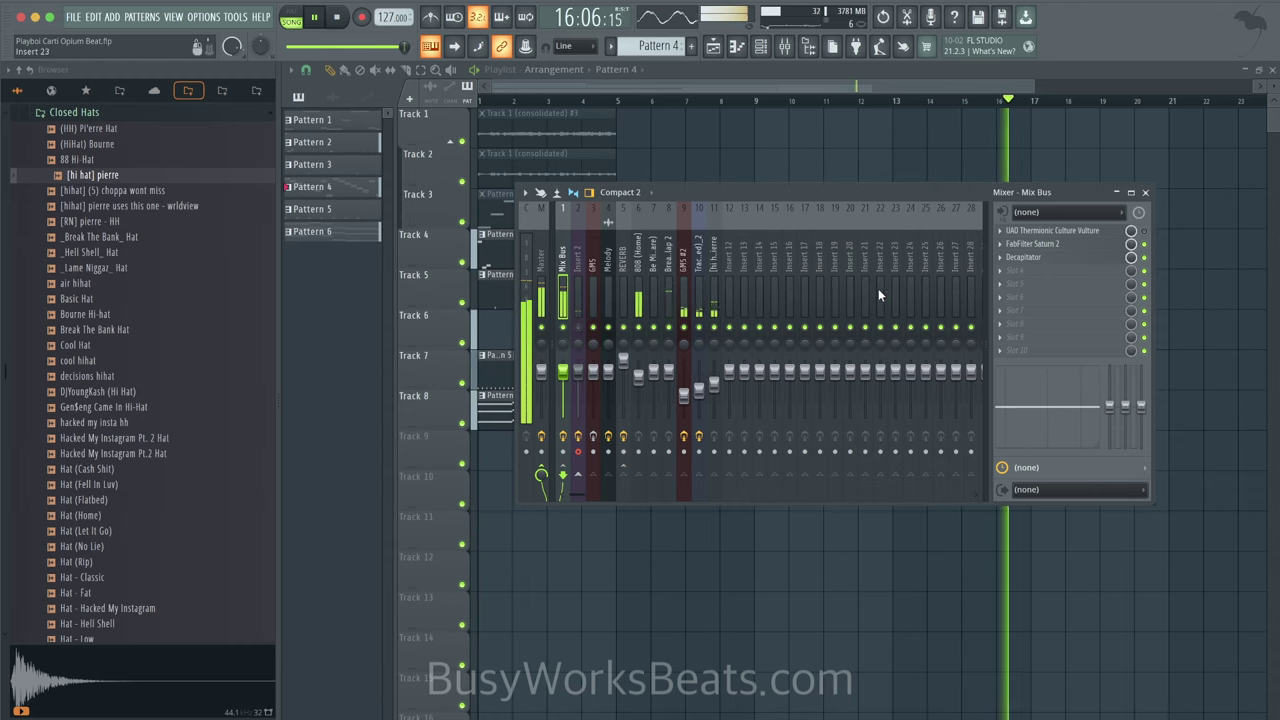
Step: Open Pattern 2's 808 notes and add an A4 slide note at 1:15
key("F9")
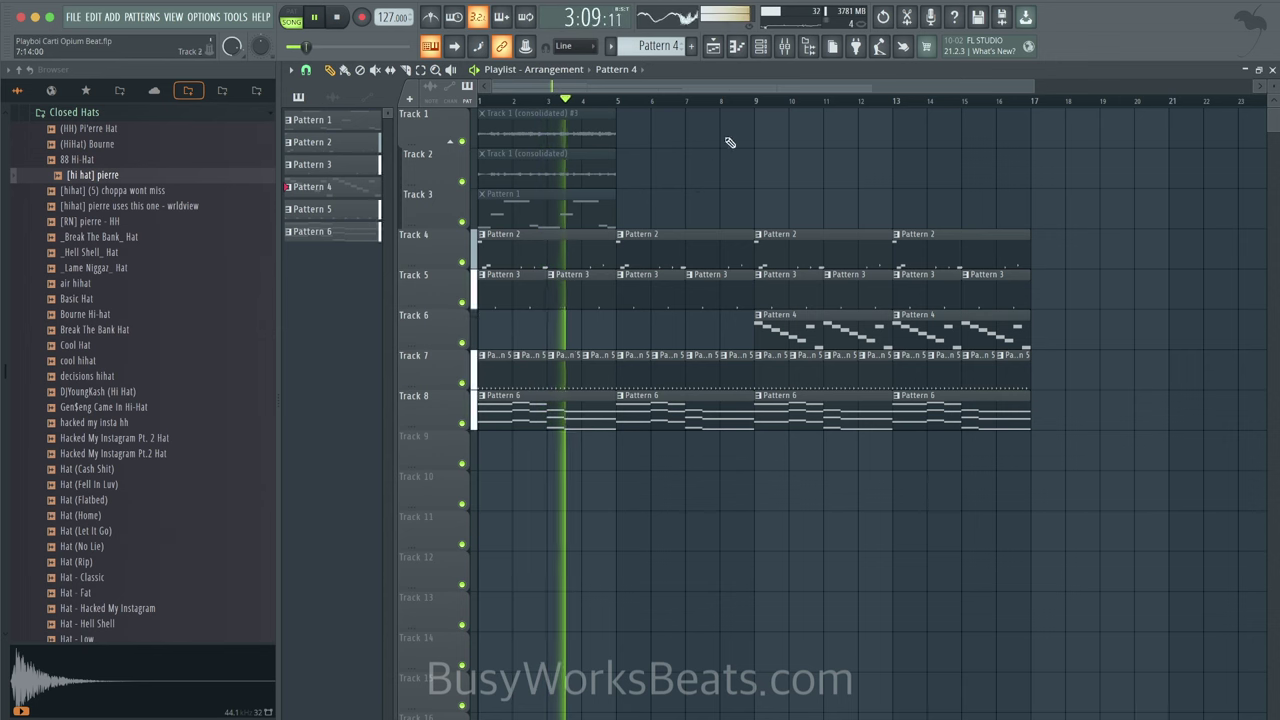
key("F9")
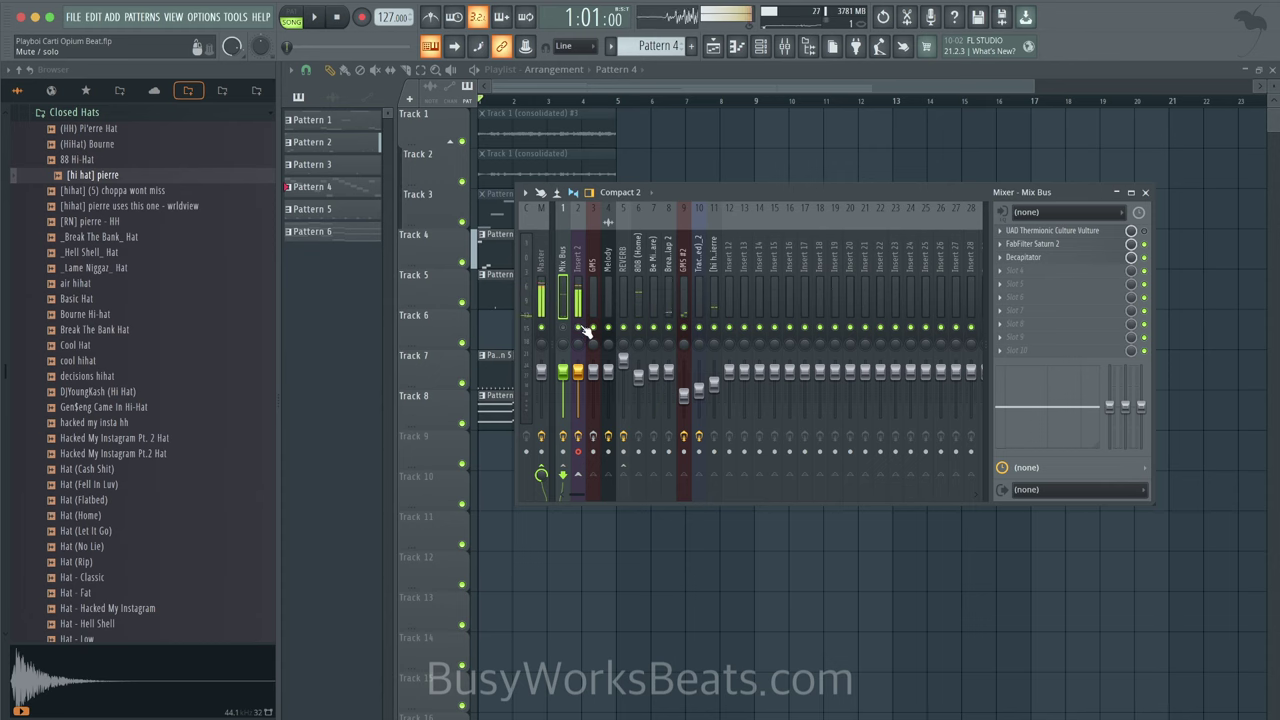
key("space")
key("F9")
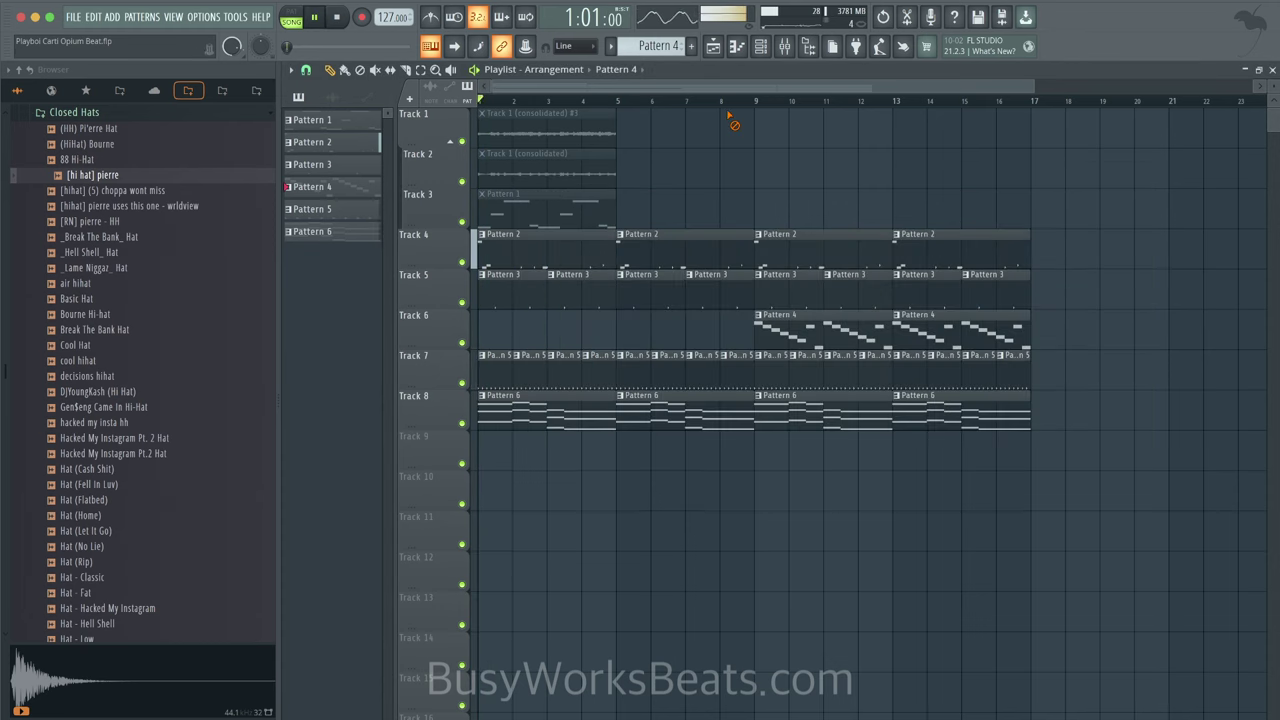
double_click(523, 246)
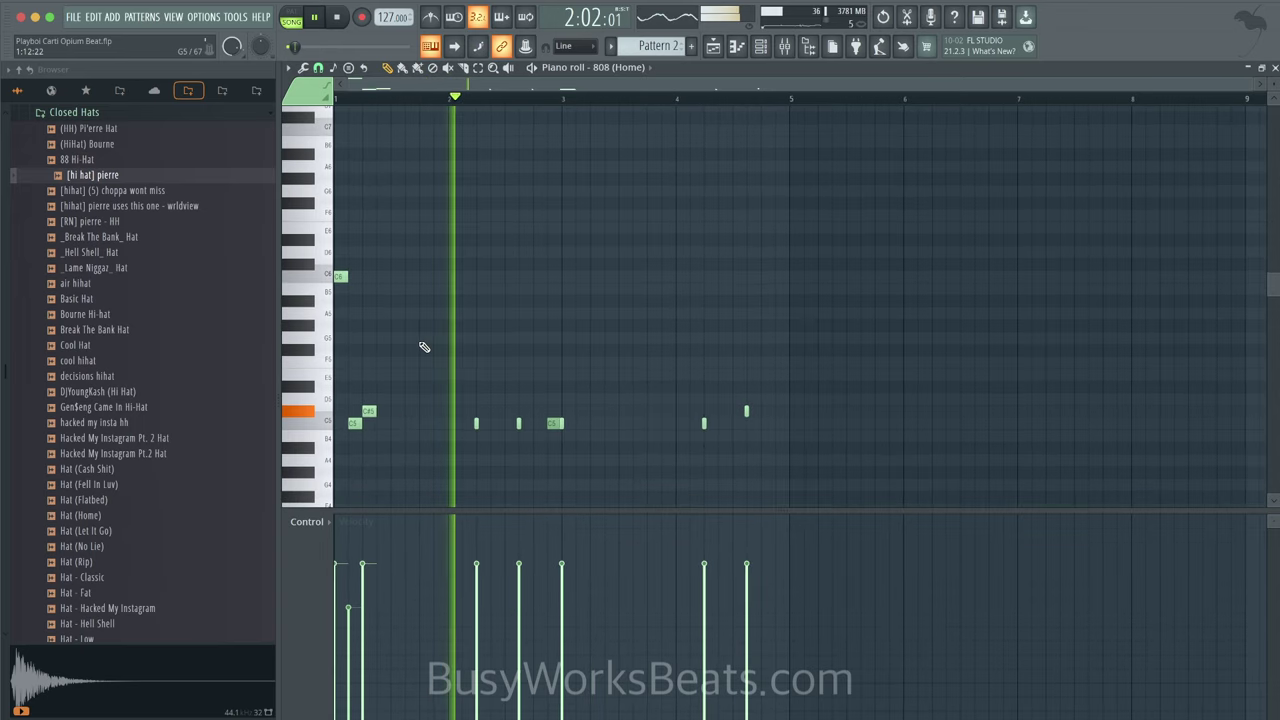
left_click(433, 461)
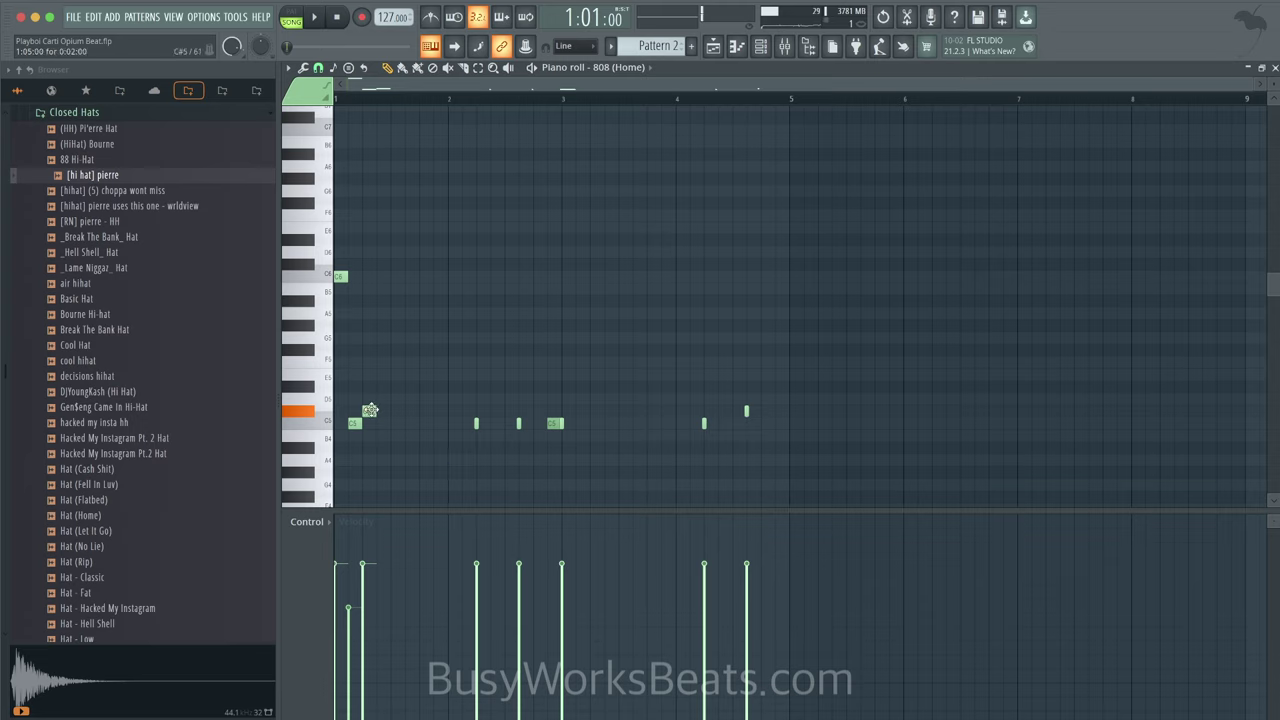
double_click(436, 460)
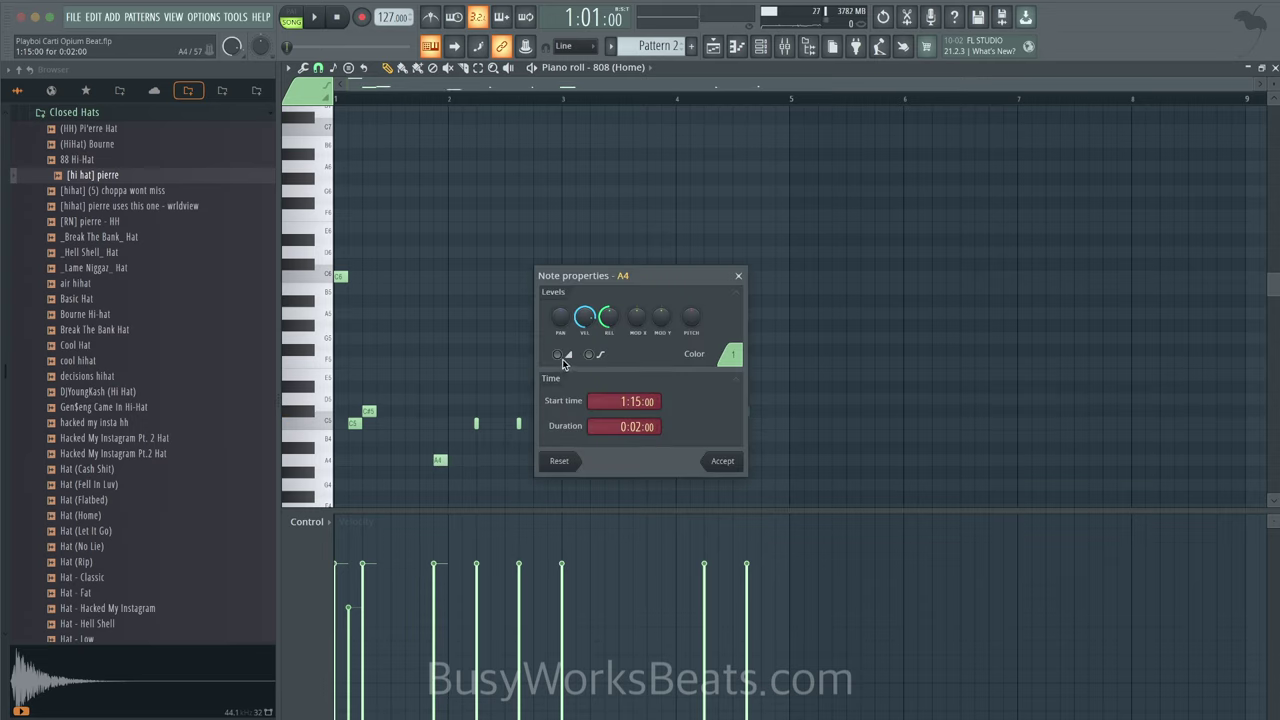
left_click(723, 458)
Step: Lengthen the 808's A4 slide note to six steps and copy it to 3:09 and 4:13, ending the last copy at bar 5
key("space")
left_click_drag(447, 461, 651, 461)
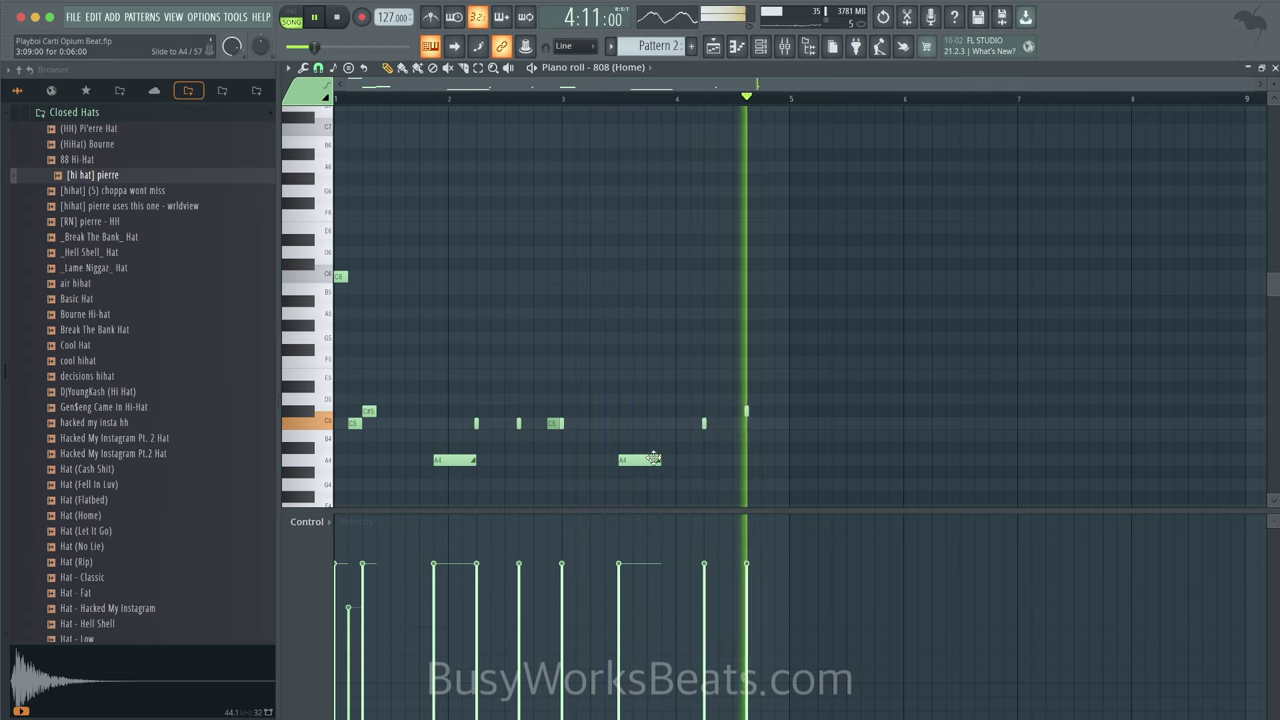
left_click(766, 460)
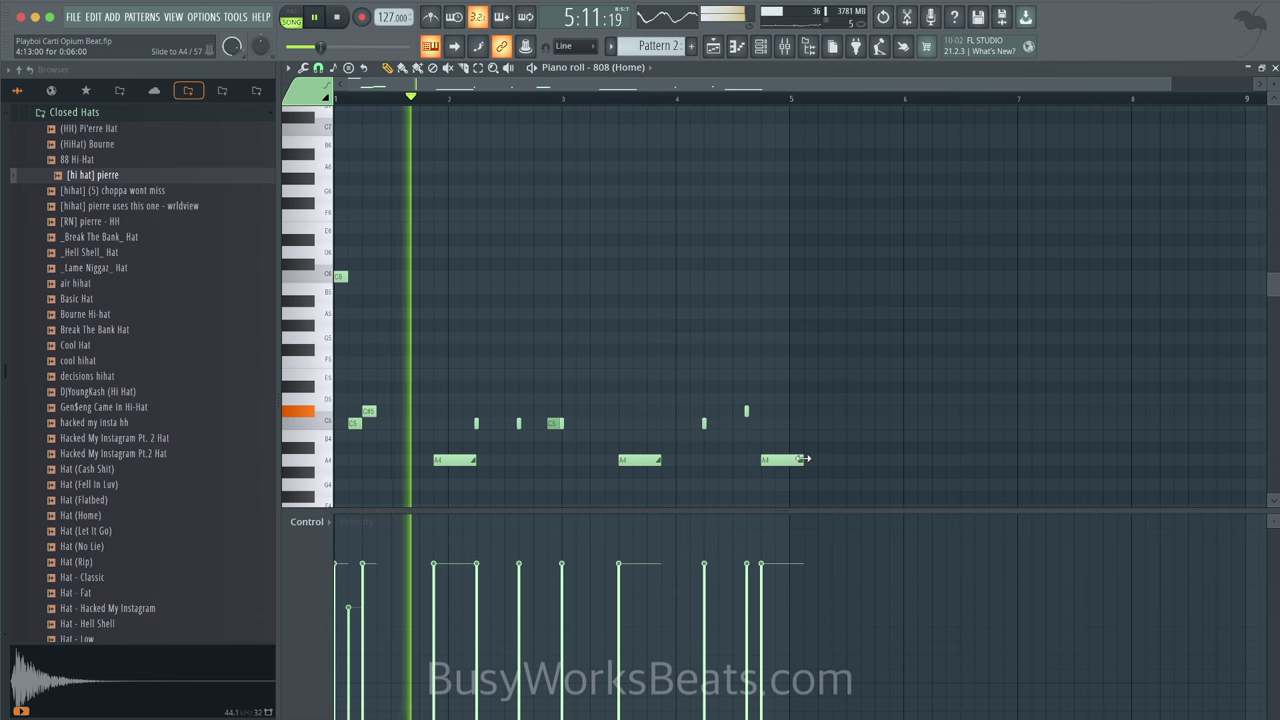
key("F5")
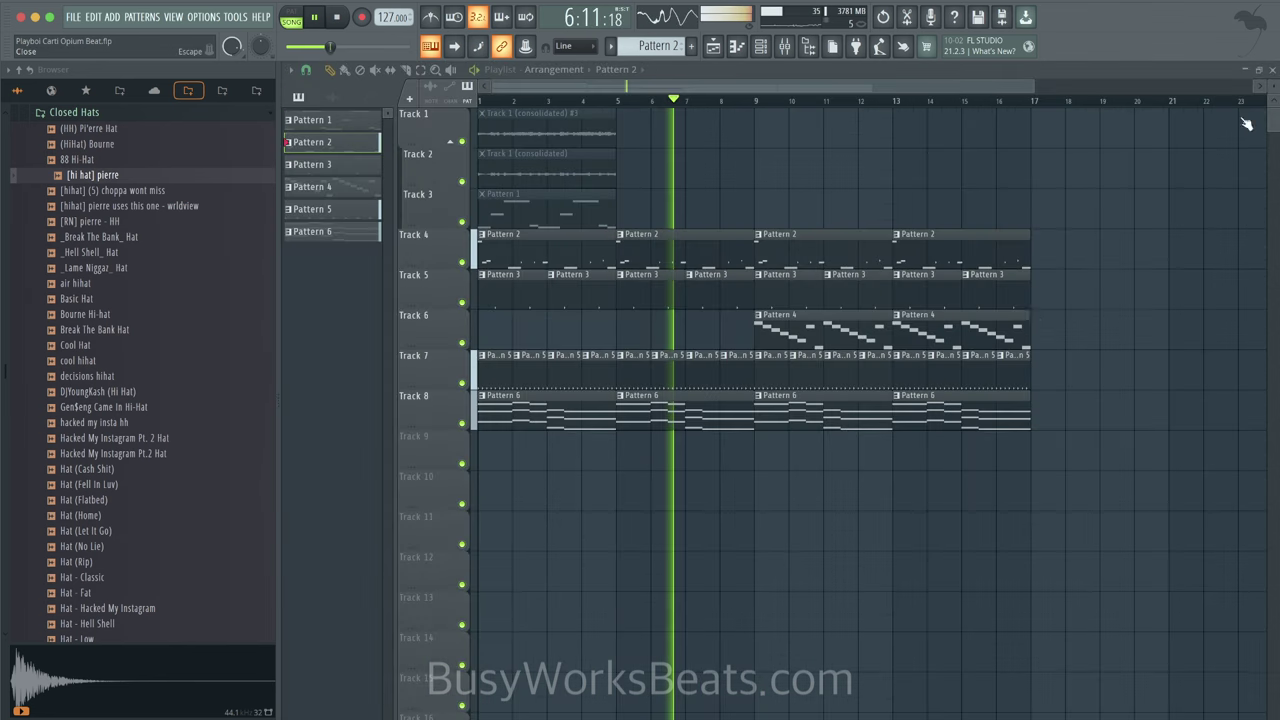
Step: Save the project and make the Pattern 2 clip at bar 9 on Track 4 unique
key("ctrl+s")
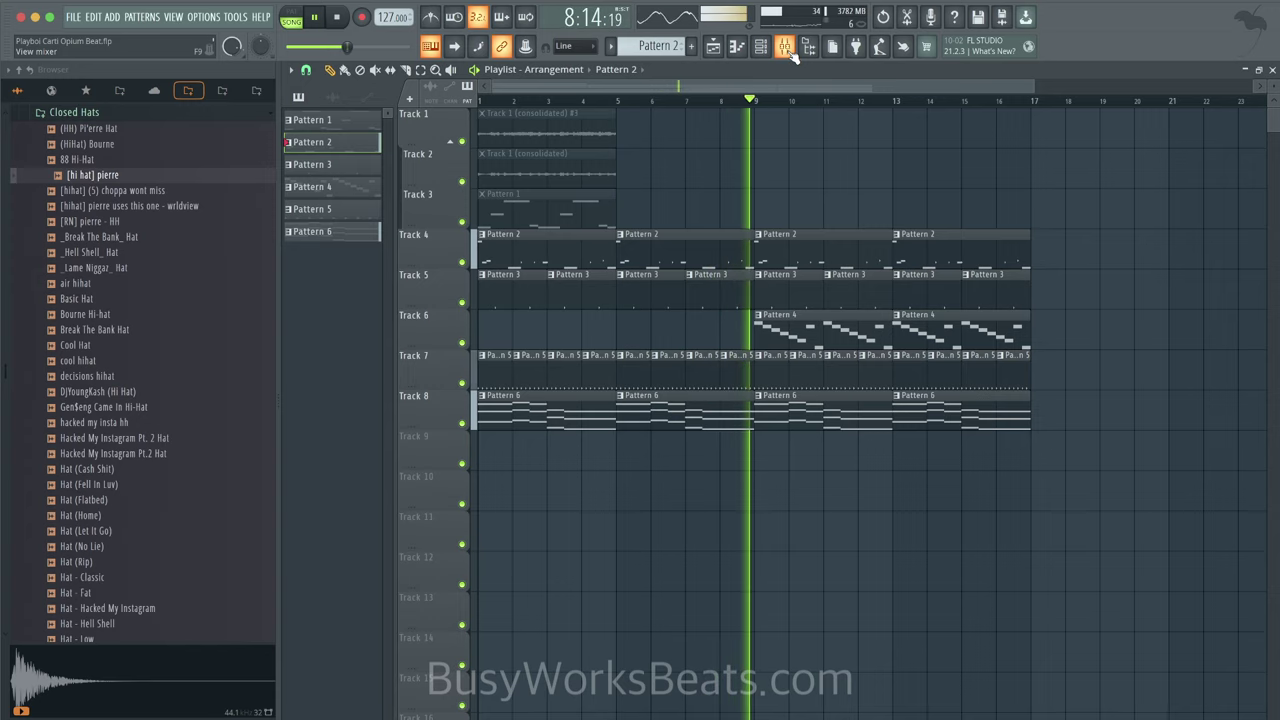
left_click(757, 234)
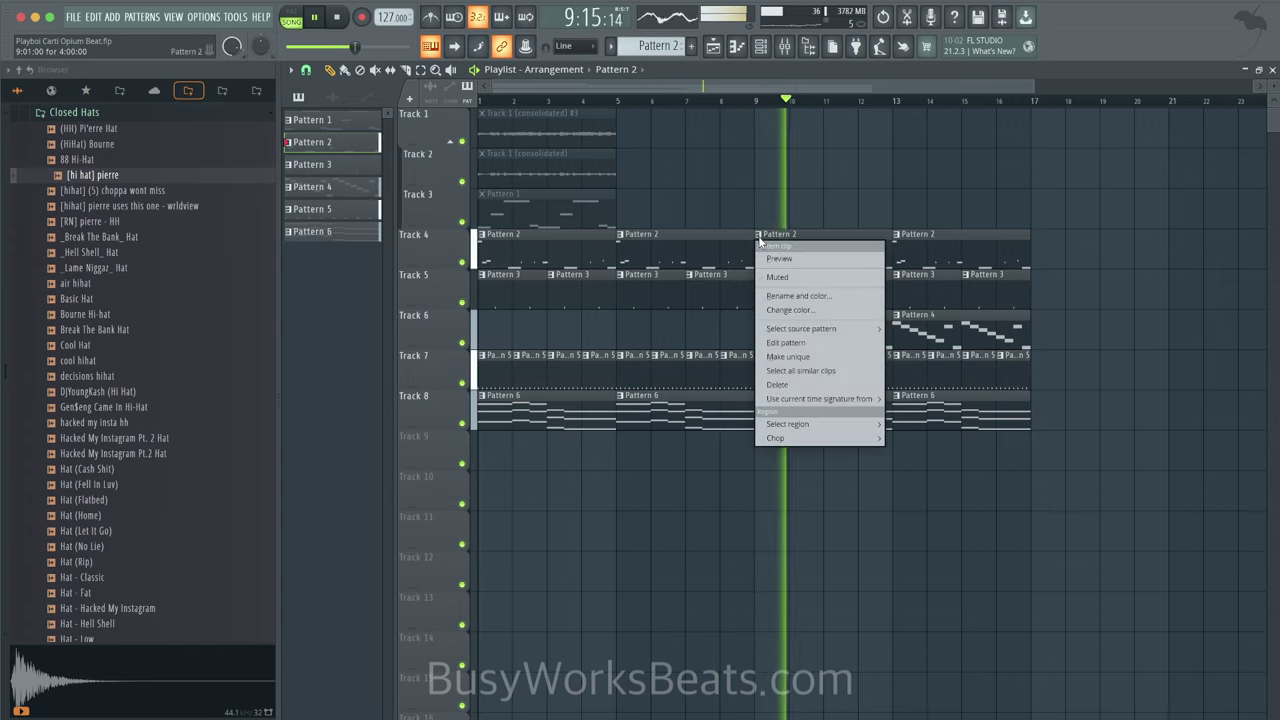
left_click(800, 329)
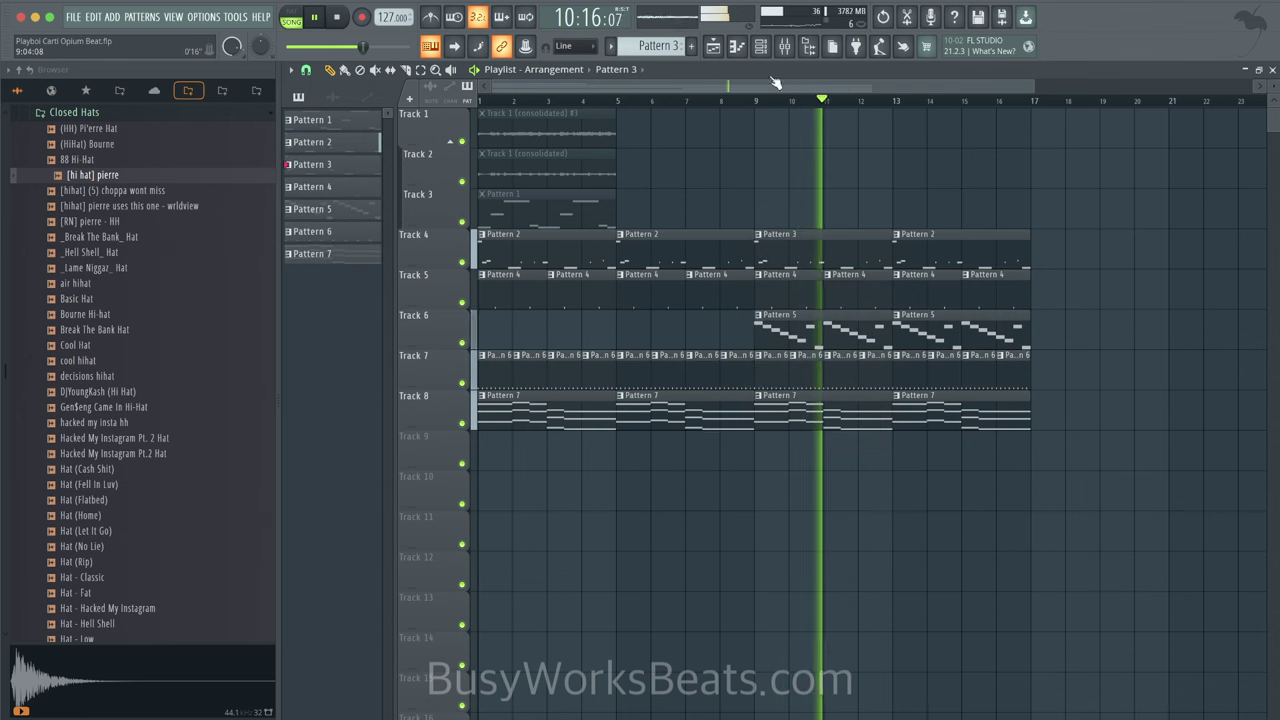
left_click(784, 46)
key("F9")
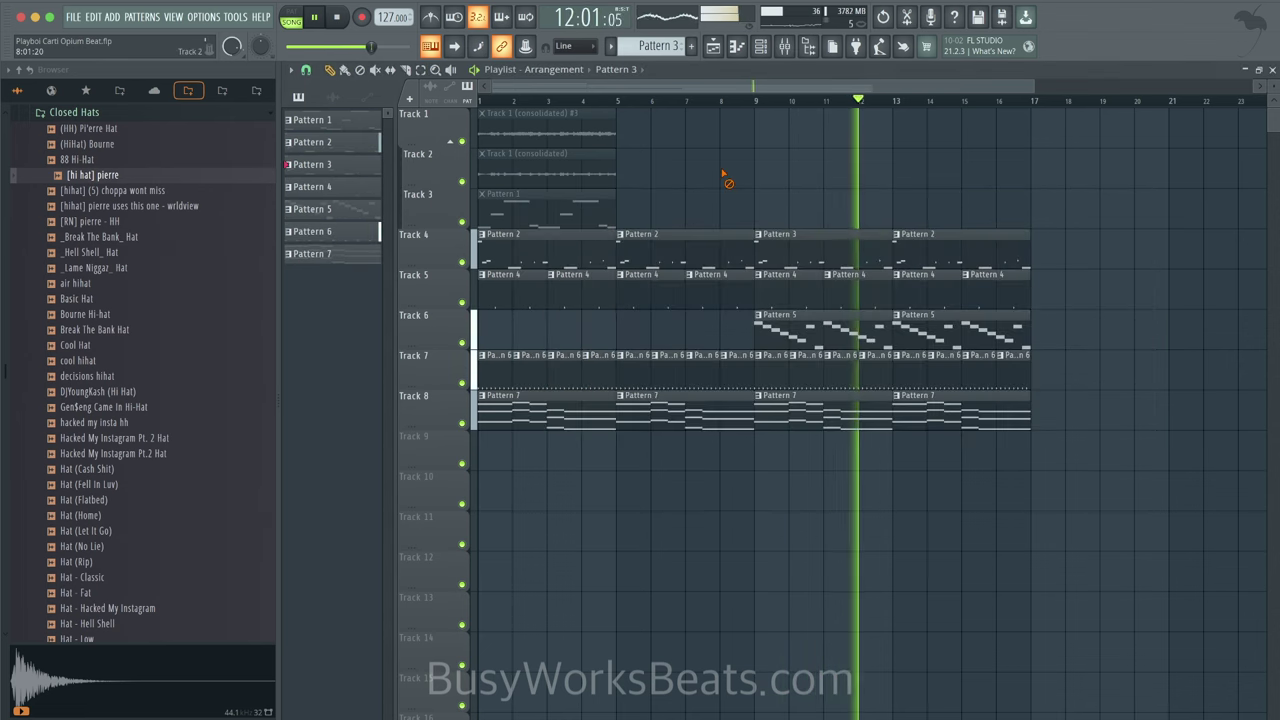
Step: Select a playback range from bar 9, open Pattern 3's 808 notes and switch playback to pattern mode
key("space")
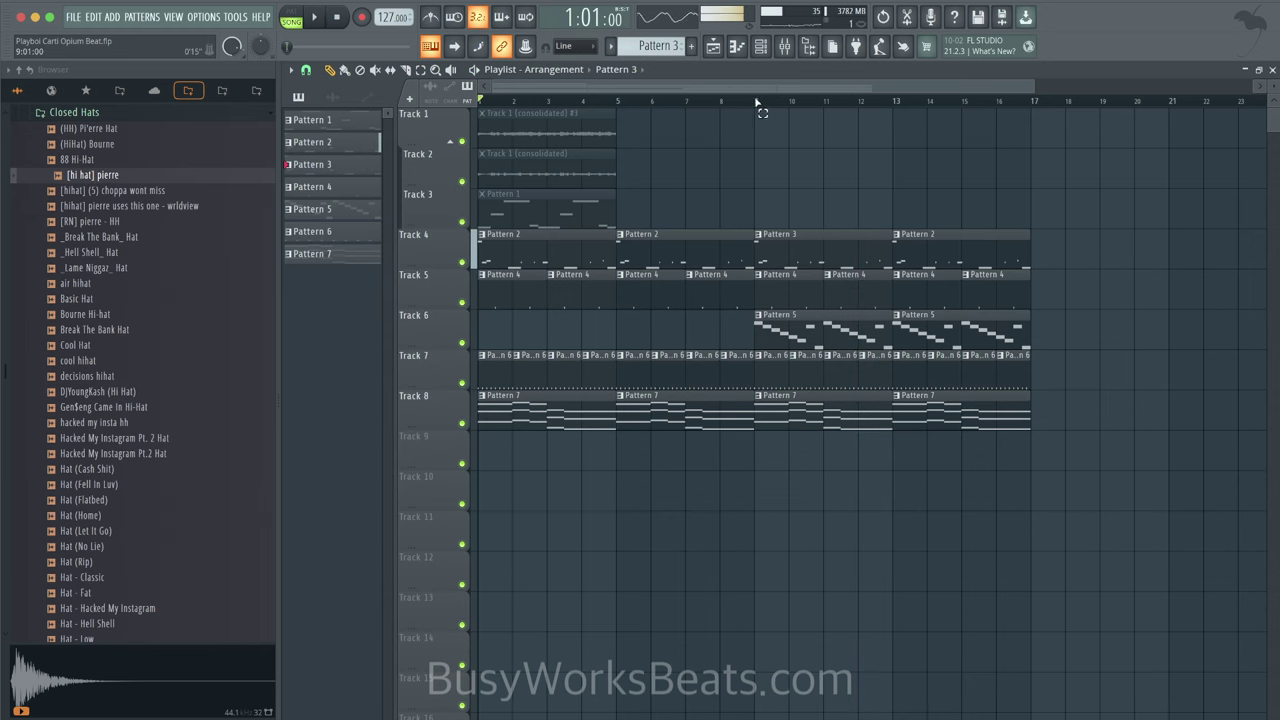
left_click_drag(757, 102, 881, 106)
double_click(800, 244)
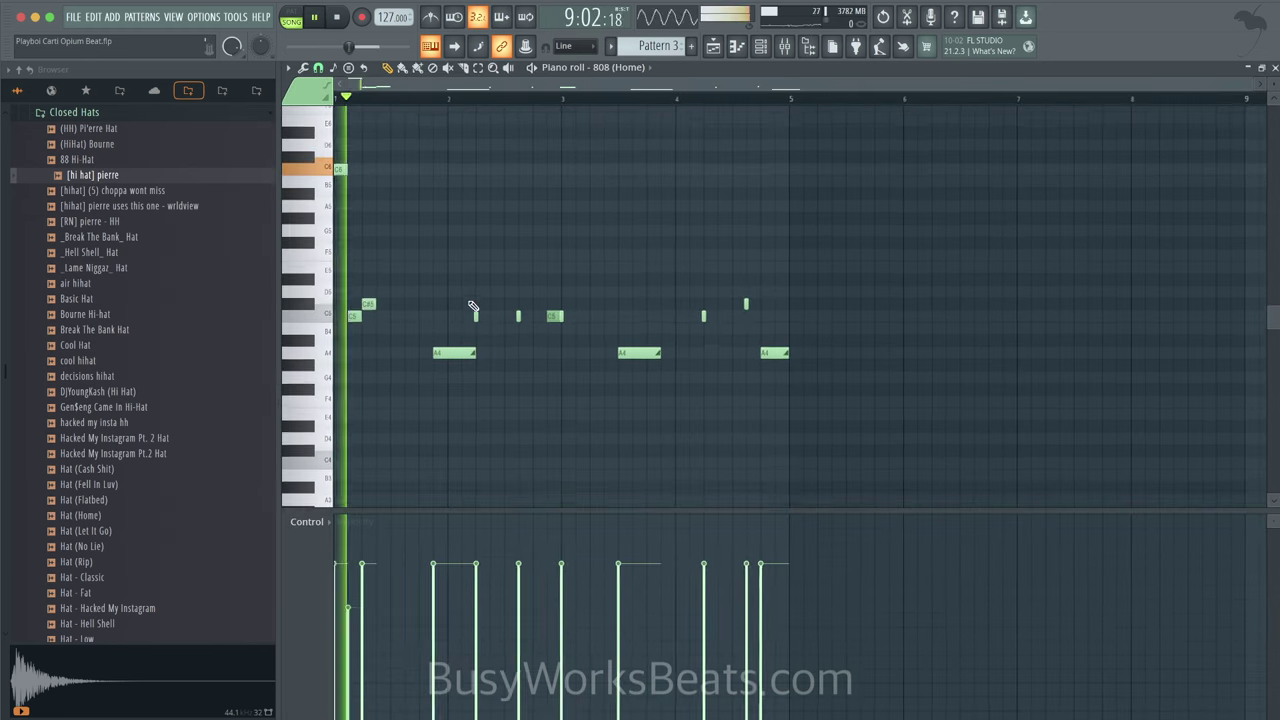
left_click(296, 18)
scroll(398, 229, "up", 2)
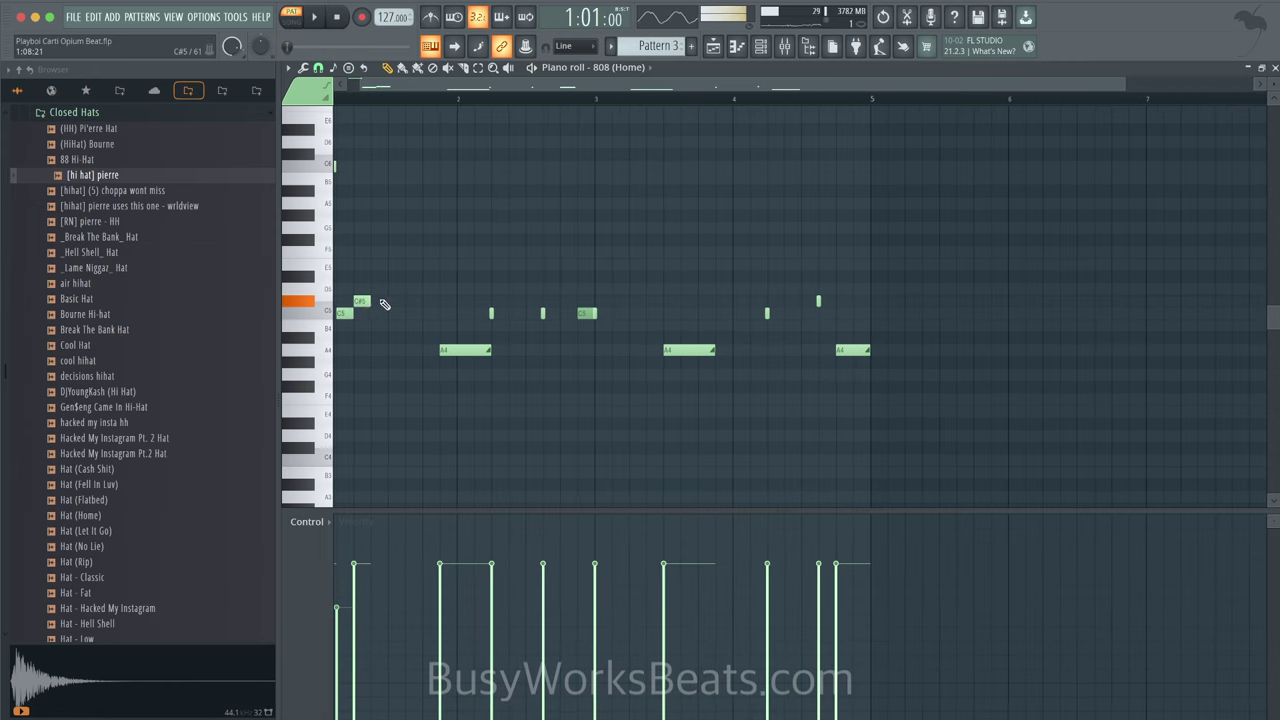
Step: Add a two-step 808 note at 1:07 in Pattern 3 and raise it to C#7
left_click(390, 216)
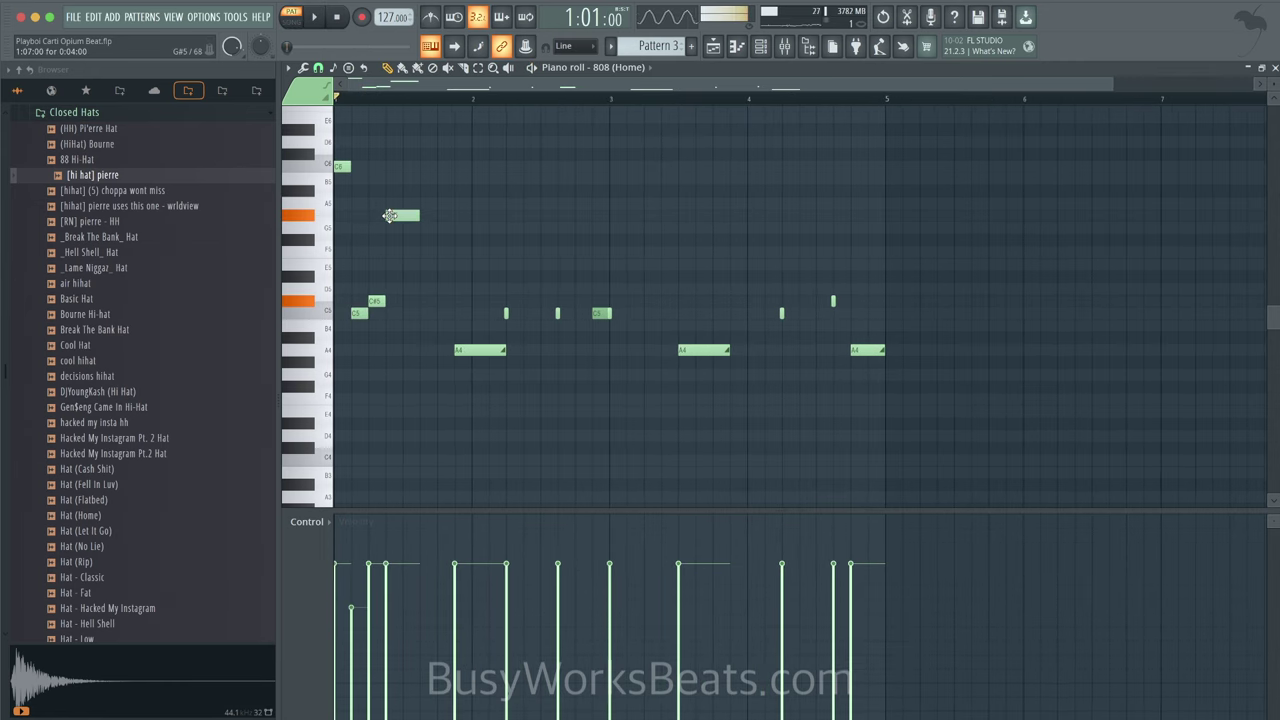
key("space")
left_click_drag(418, 154, 394, 160)
key("space")
key("space")
scroll(421, 165, "up", 1)
key("ctrl+Up")
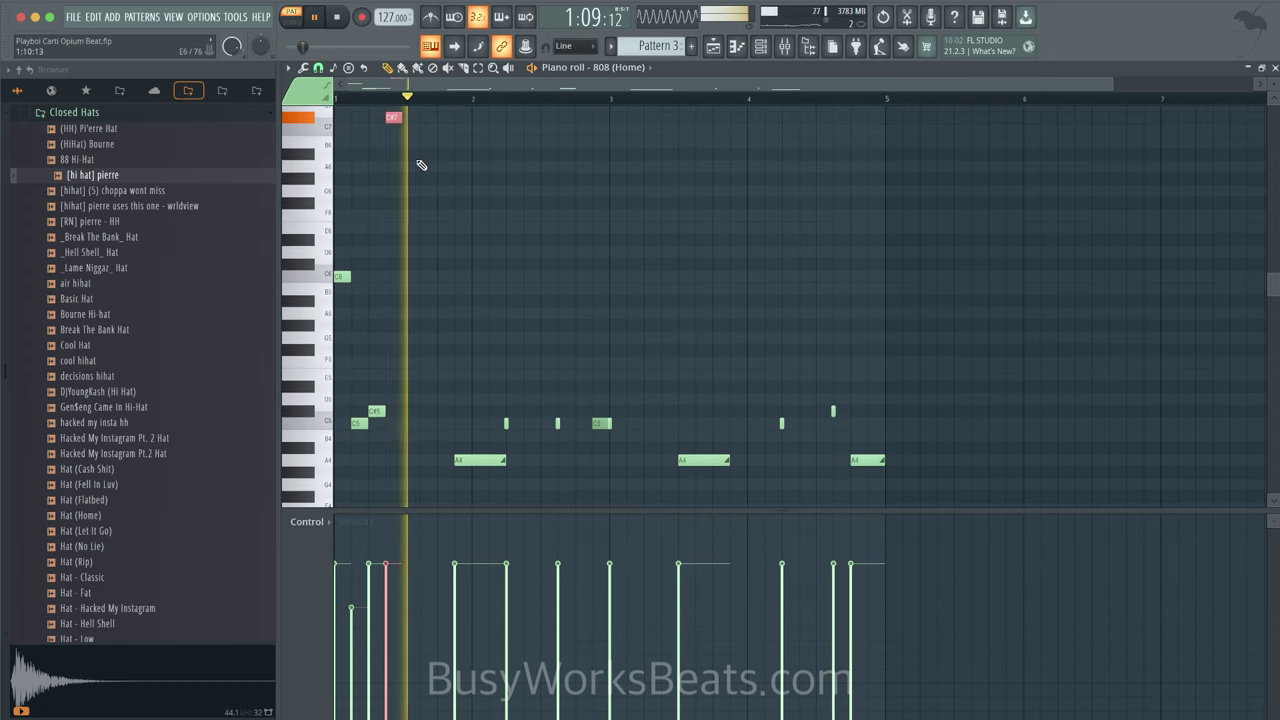
Step: Add two-step 808 notes at C7 on 1:09 and F6 on 1:13, raising the F6 note to G6
key("space")
left_click(414, 155)
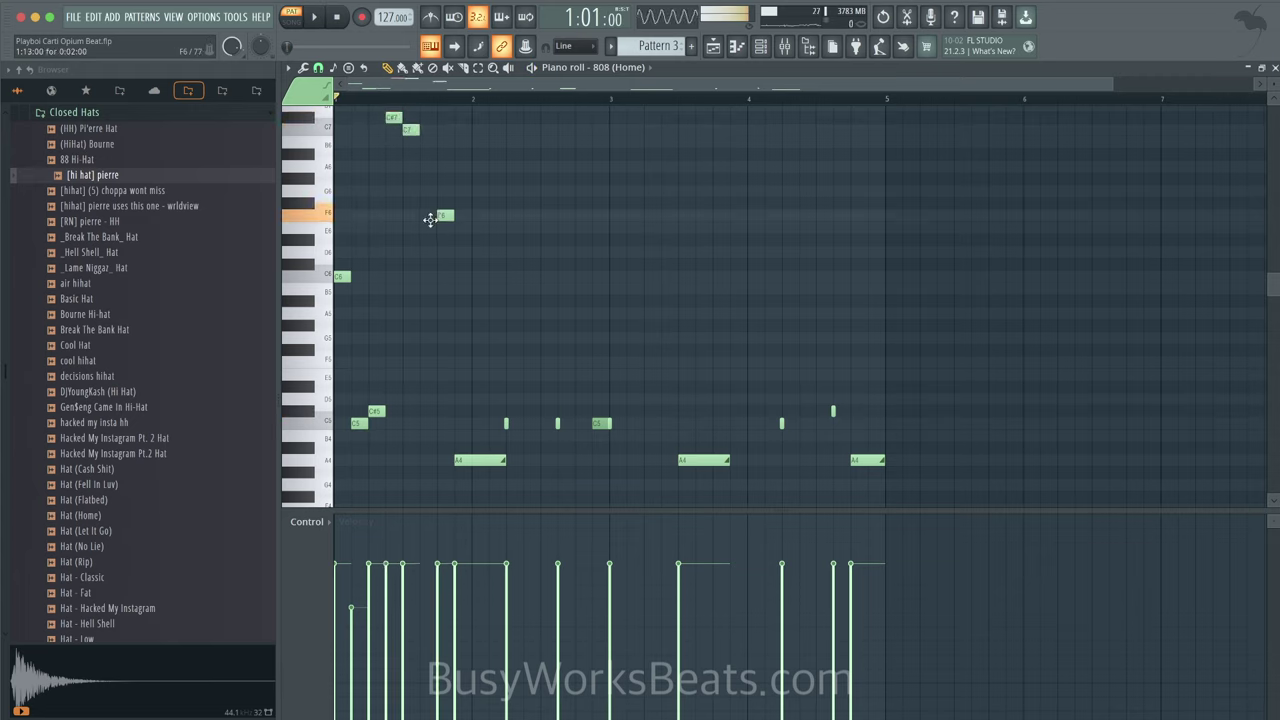
key("space")
left_click_drag(451, 220, 447, 192)
key("space")
key("space")
key("space")
key("space")
Step: Move the C7 note of the 808 line two steps later, to 1:11
left_click_drag(407, 134, 425, 134)
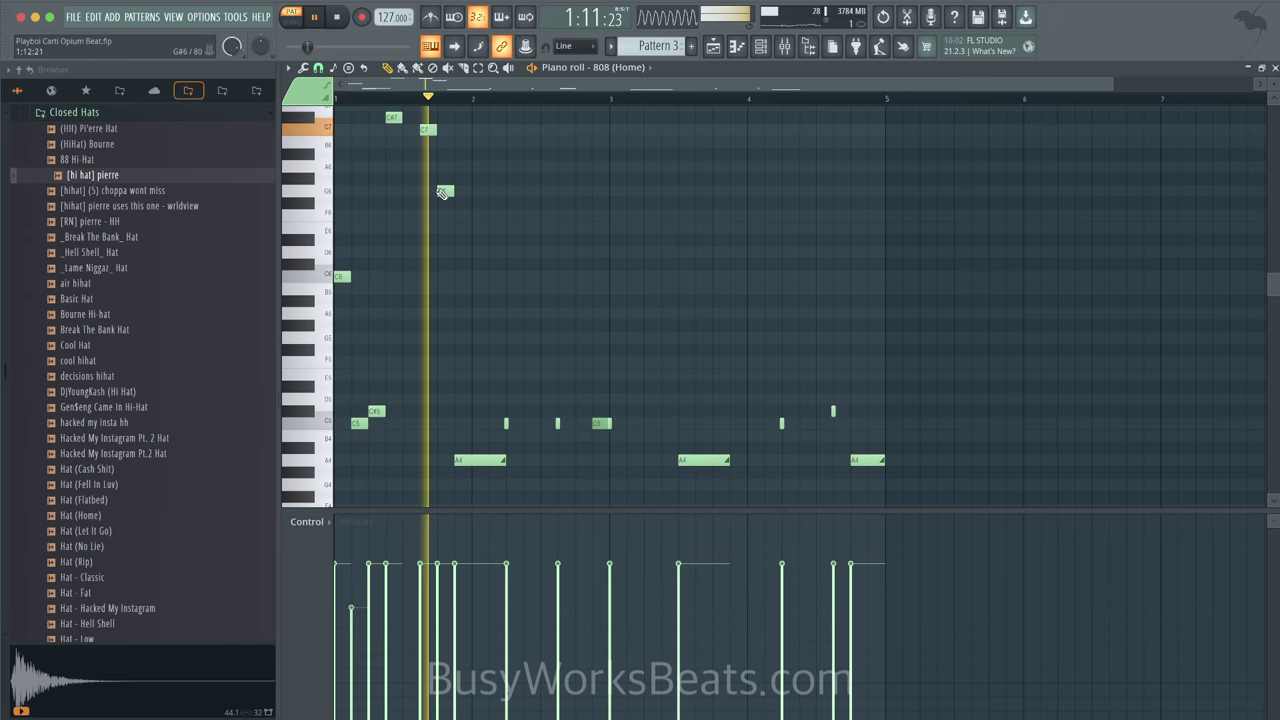
left_click_drag(471, 244, 390, 115)
left_click(409, 221, "ctrl")
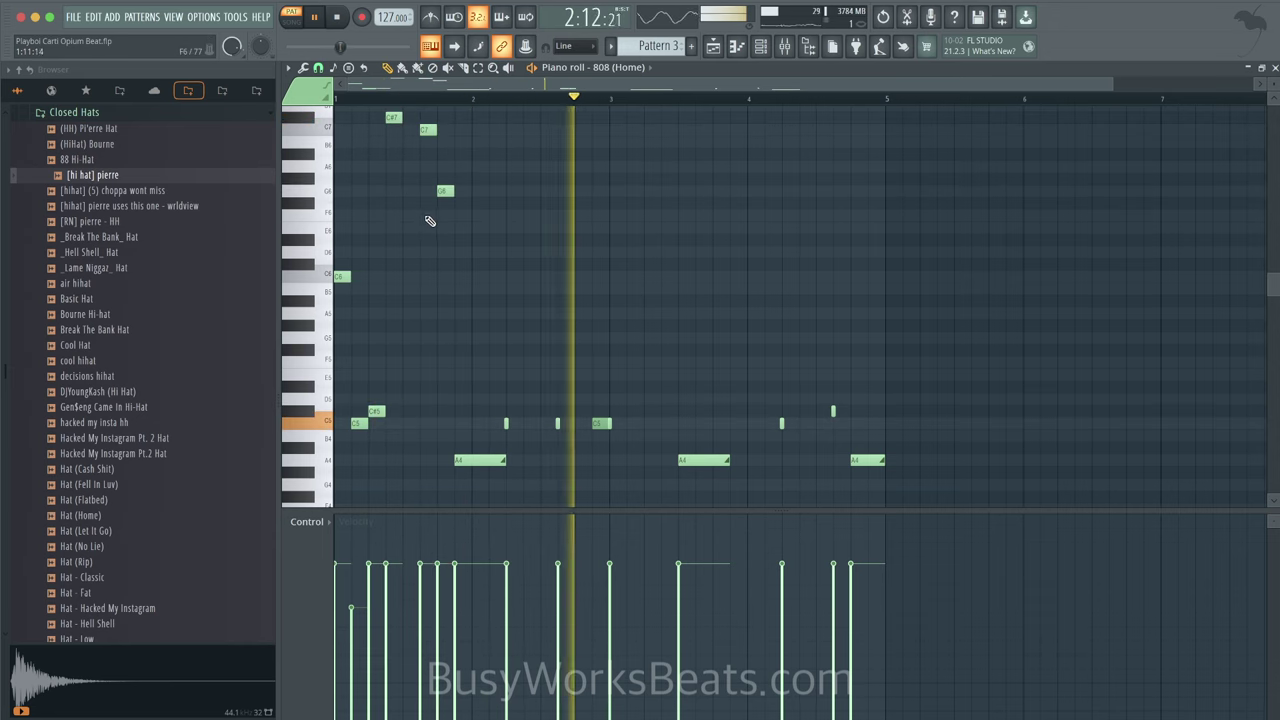
Step: Try adding a C6 808 note at 1:07 and turning the C#7 note above it into a short slide note
left_click_drag(427, 219, 432, 153)
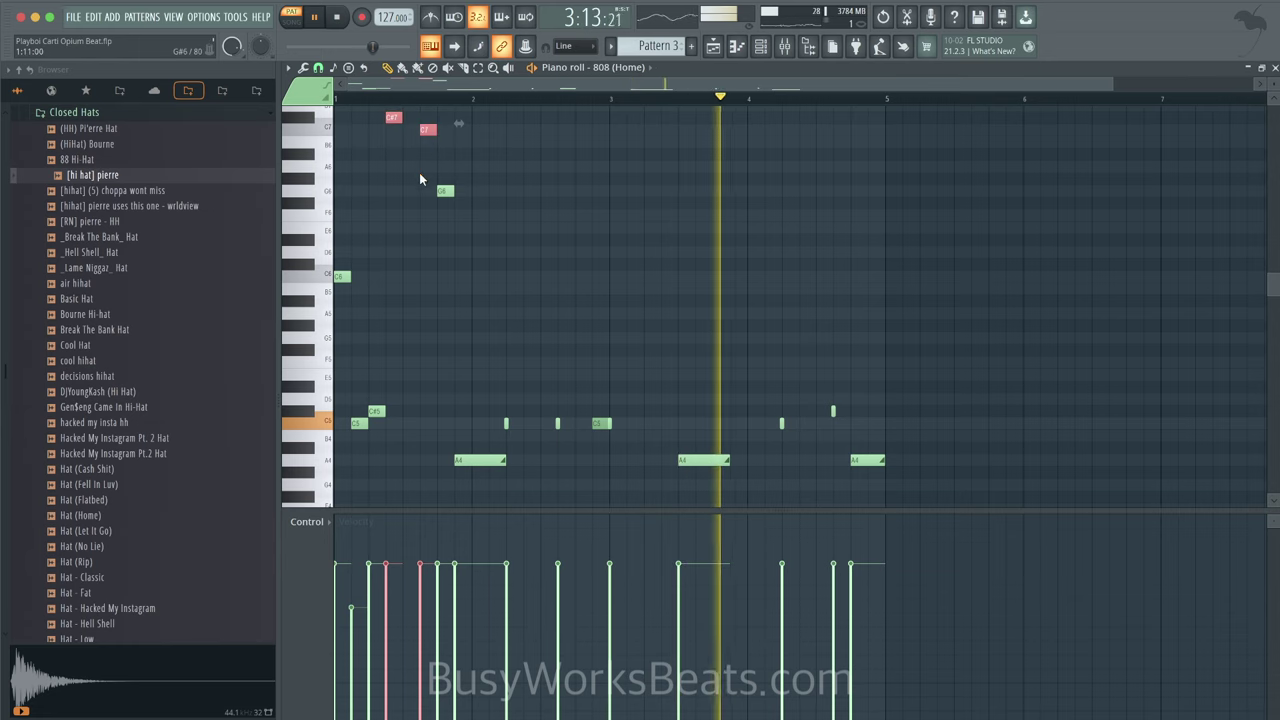
left_click(420, 174, "ctrl")
left_click(391, 276)
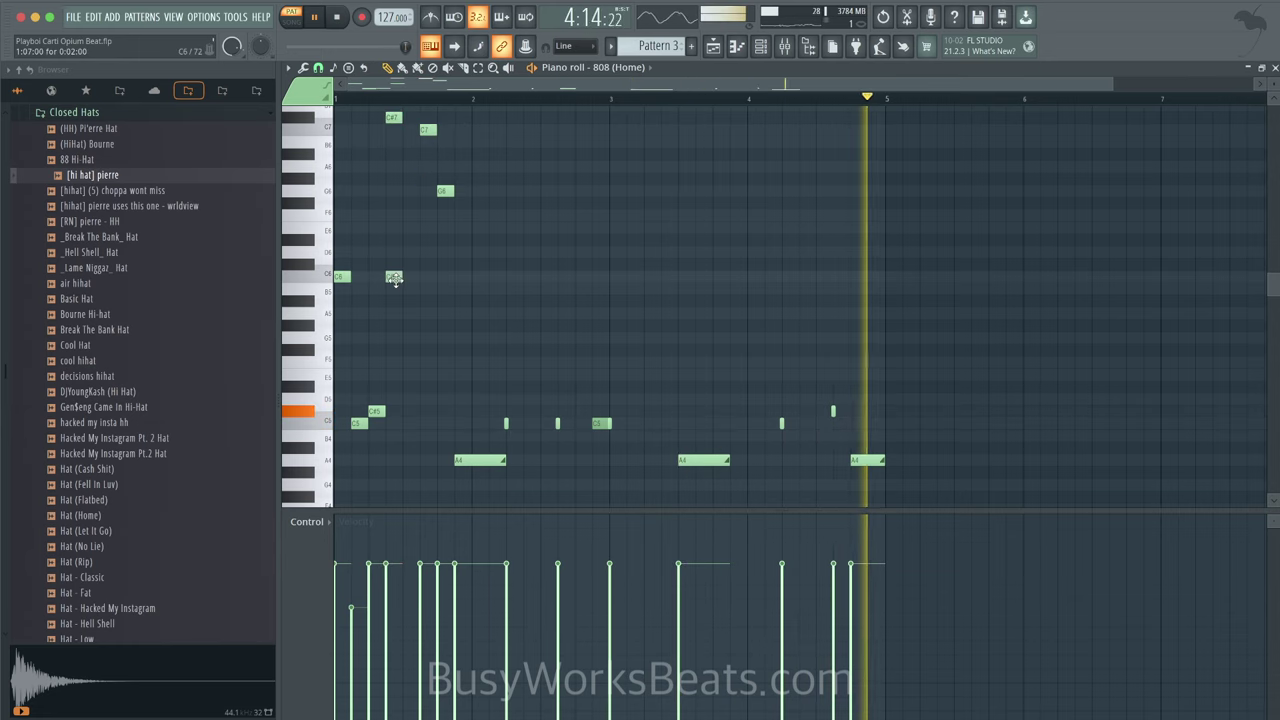
double_click(393, 119)
left_click(558, 354)
left_click(722, 461)
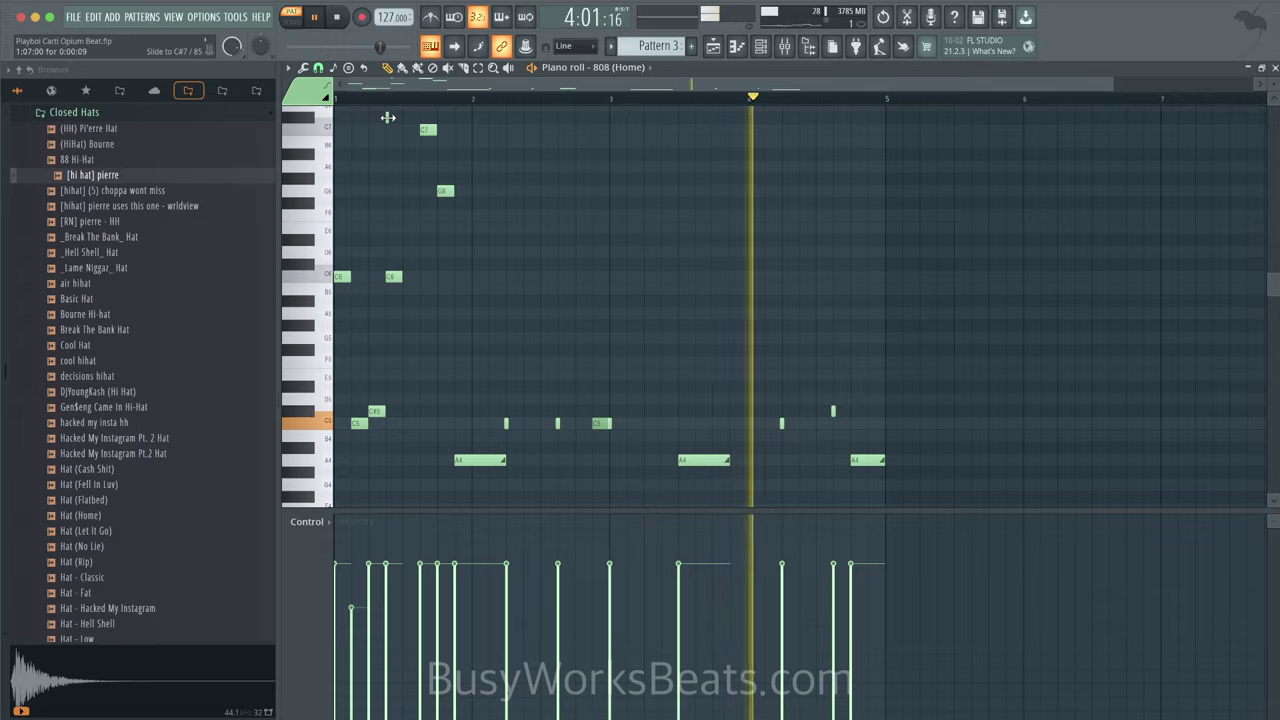
scroll(390, 118, "up", 3)
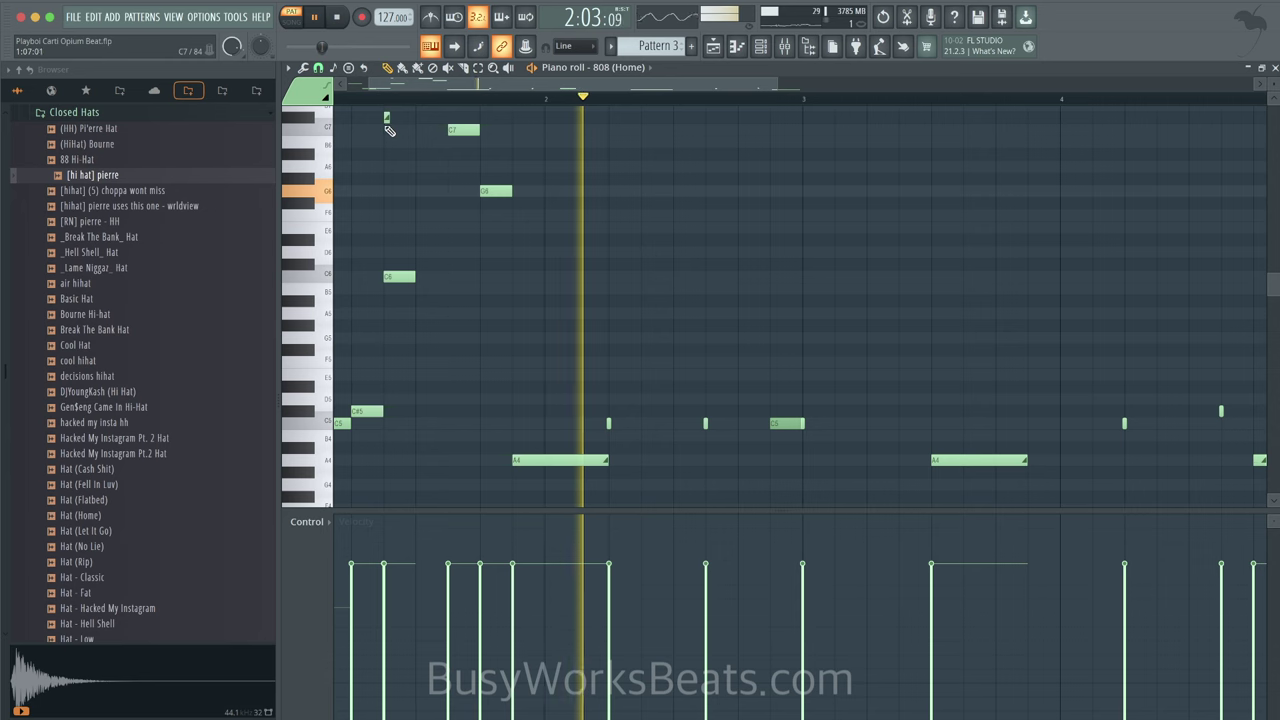
left_click_drag(388, 114, 414, 314)
scroll(414, 314, "down", 2)
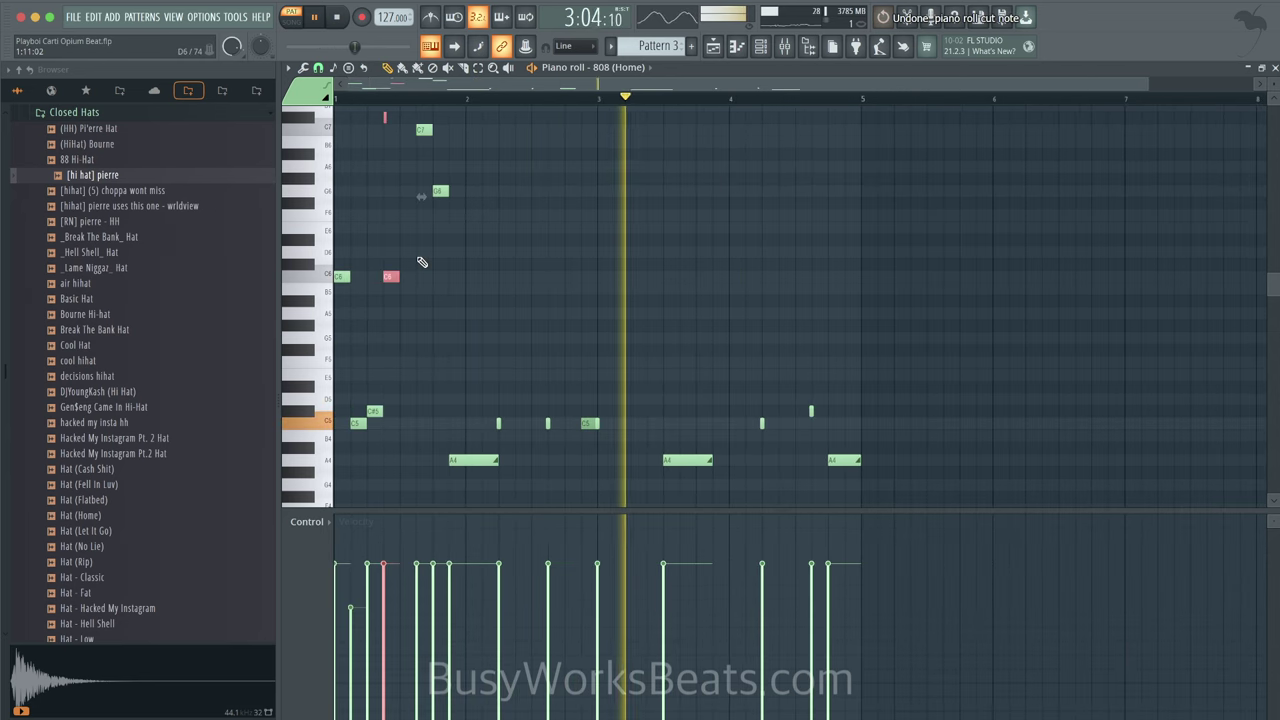
Step: Undo the slide edits to the C#7 note and delete the extra C6 note at 1:07
key("super+z")
key("super+z")
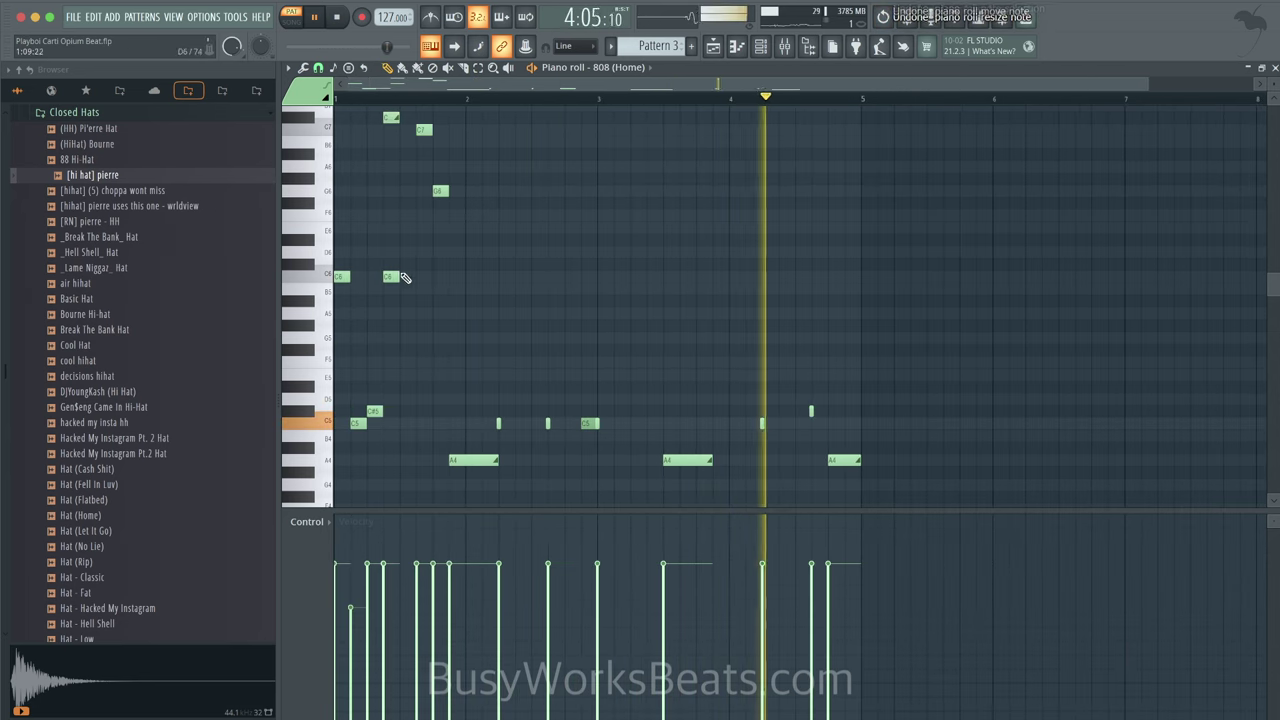
right_click(394, 279)
key("super+z")
key("super+z")
right_click(397, 280)
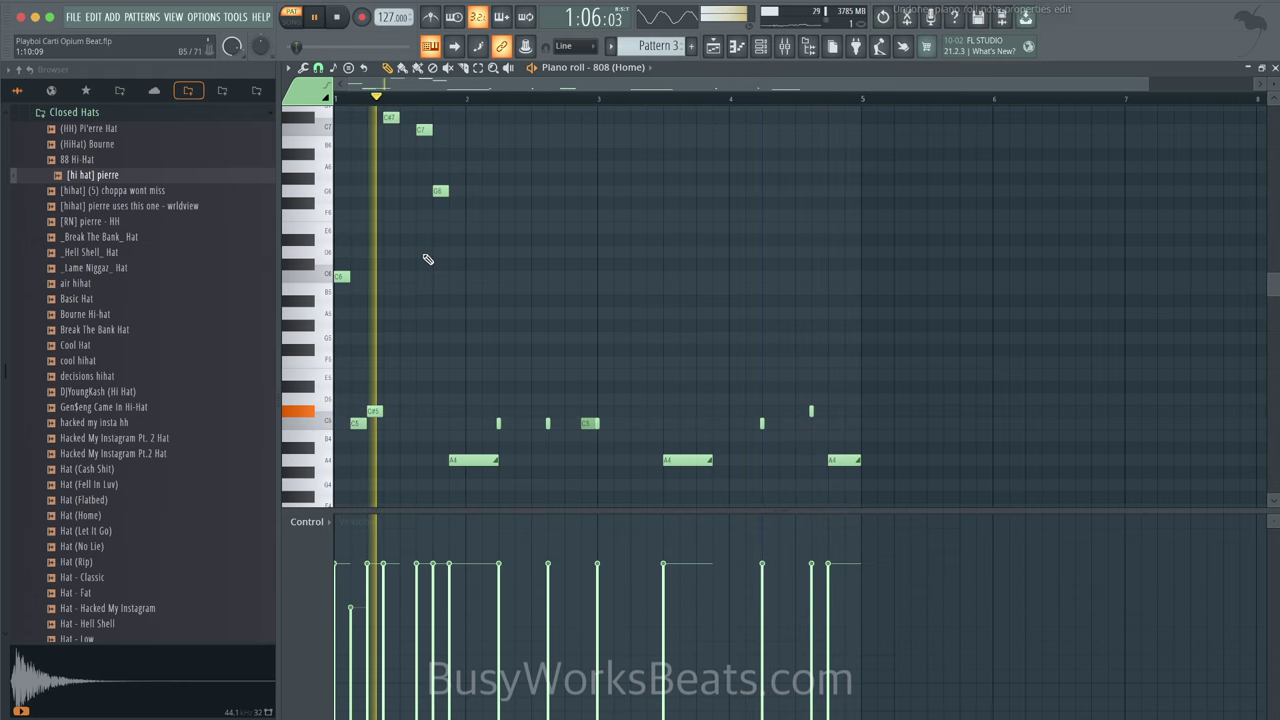
Step: Select the C#7, C7 and G6 notes of the 808 line and lower their velocities to roughly the same level
left_click_drag(450, 220, 386, 115)
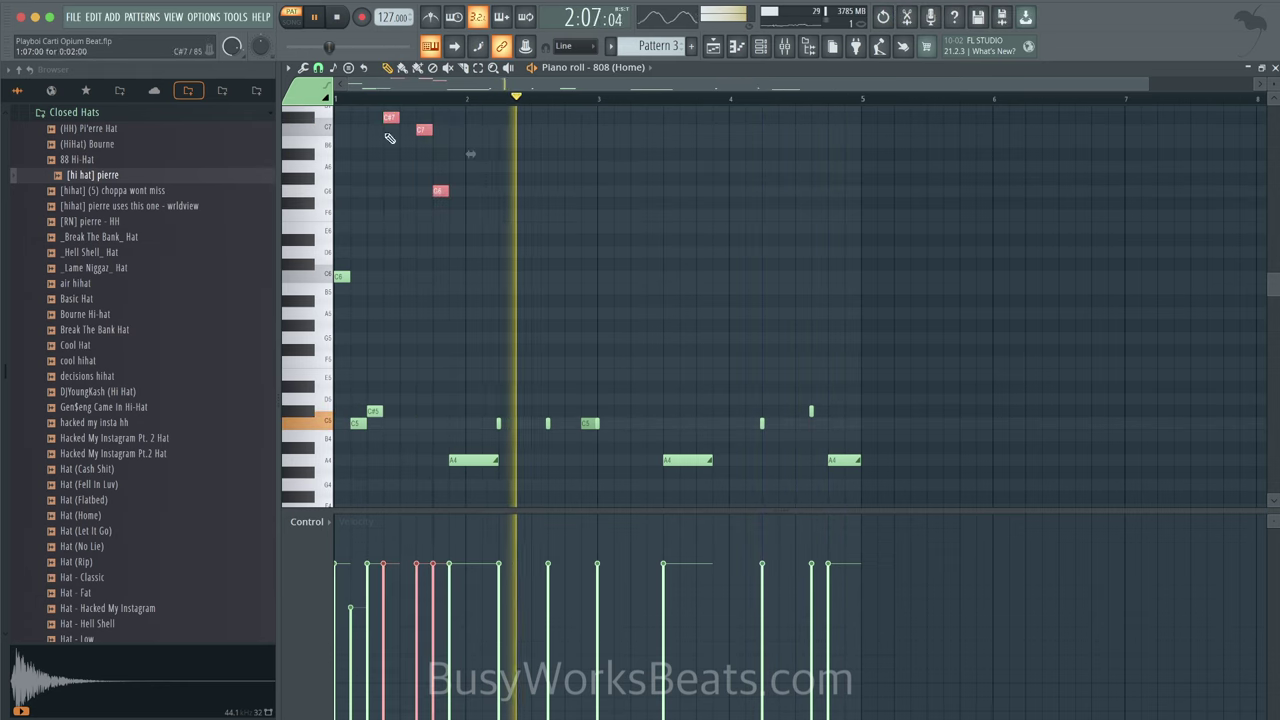
left_click_drag(384, 636, 434, 636)
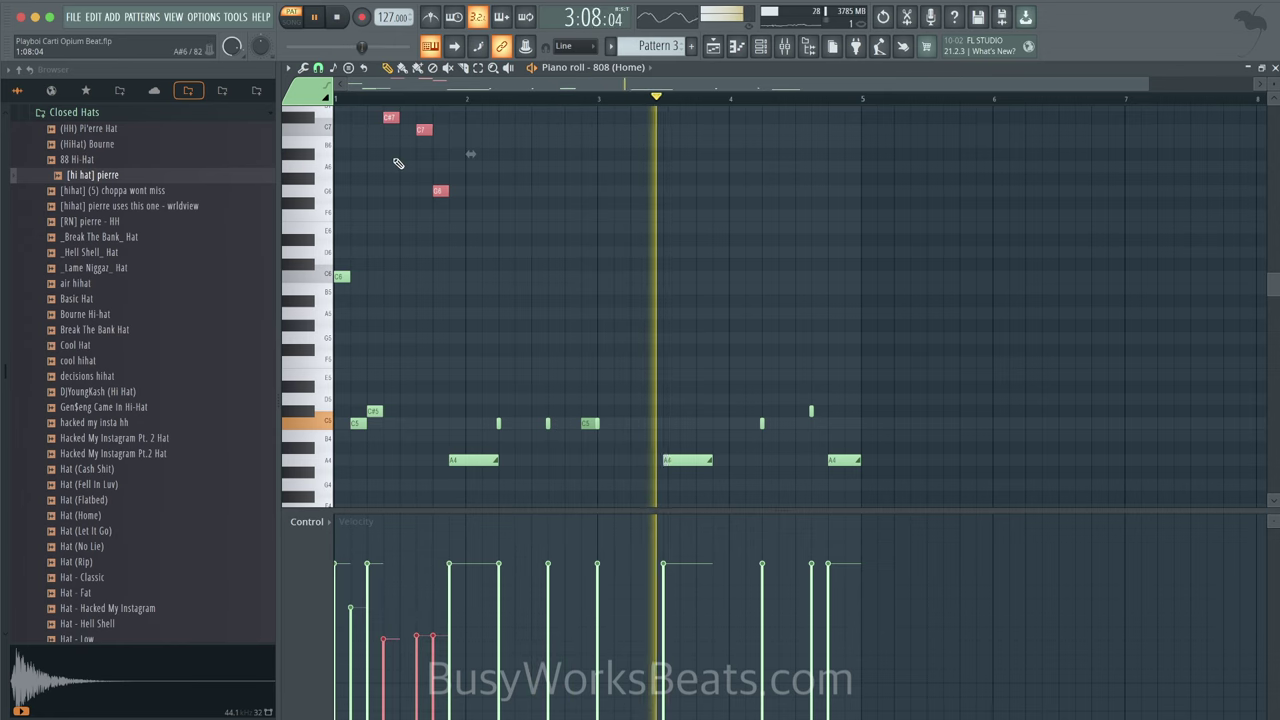
left_click(451, 289)
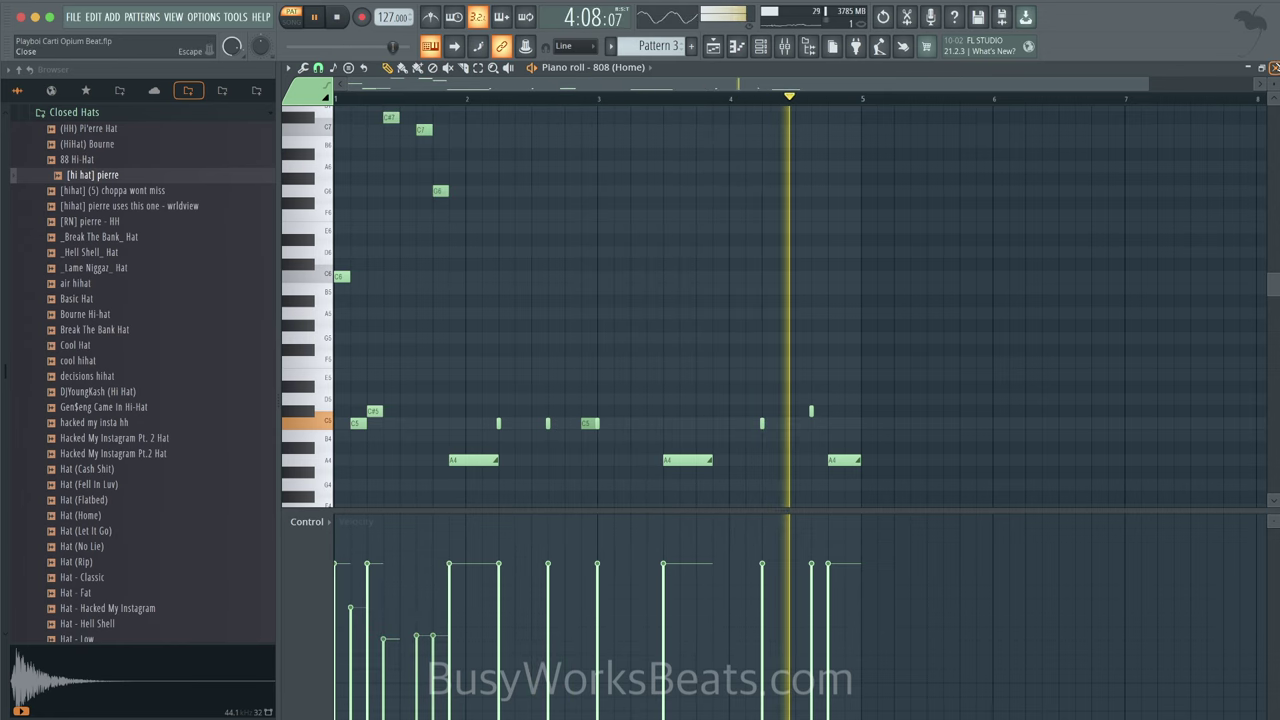
Step: Return to the arrangement in song mode and replace the Pattern 2 clip at bar 13 on Track 4 with Pattern 3
left_click(1273, 67)
key("l")
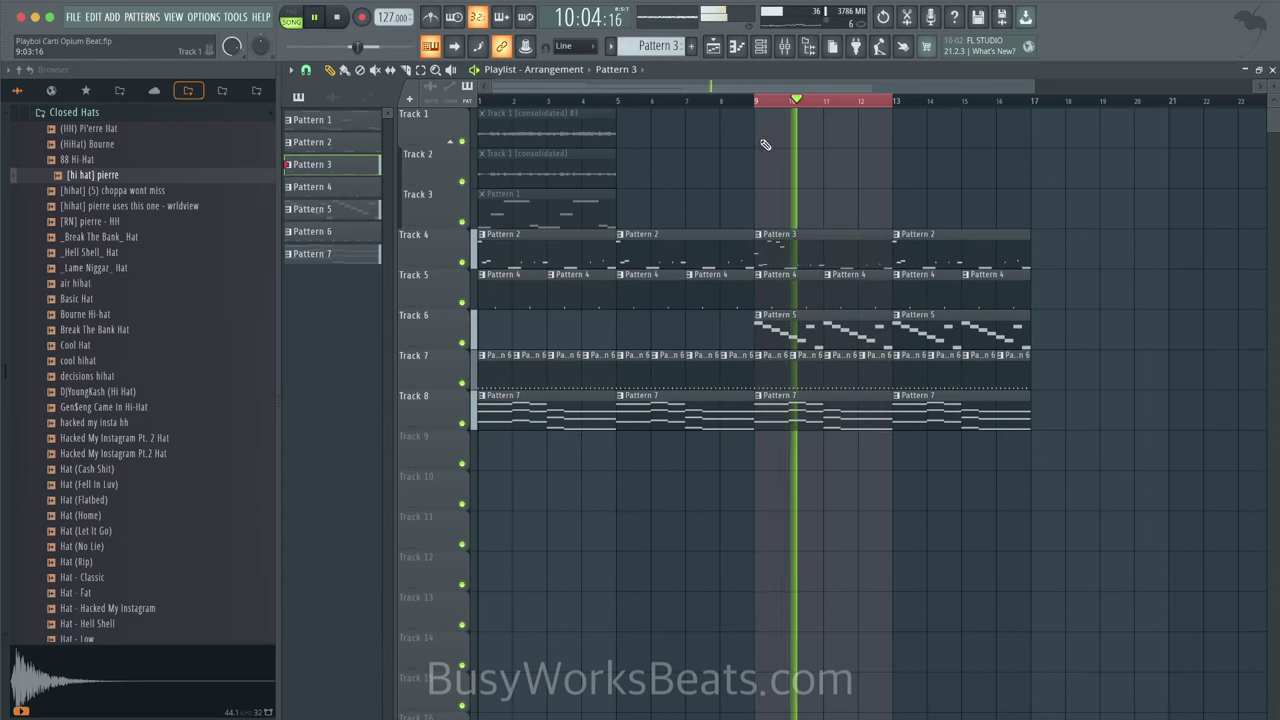
left_click(806, 240)
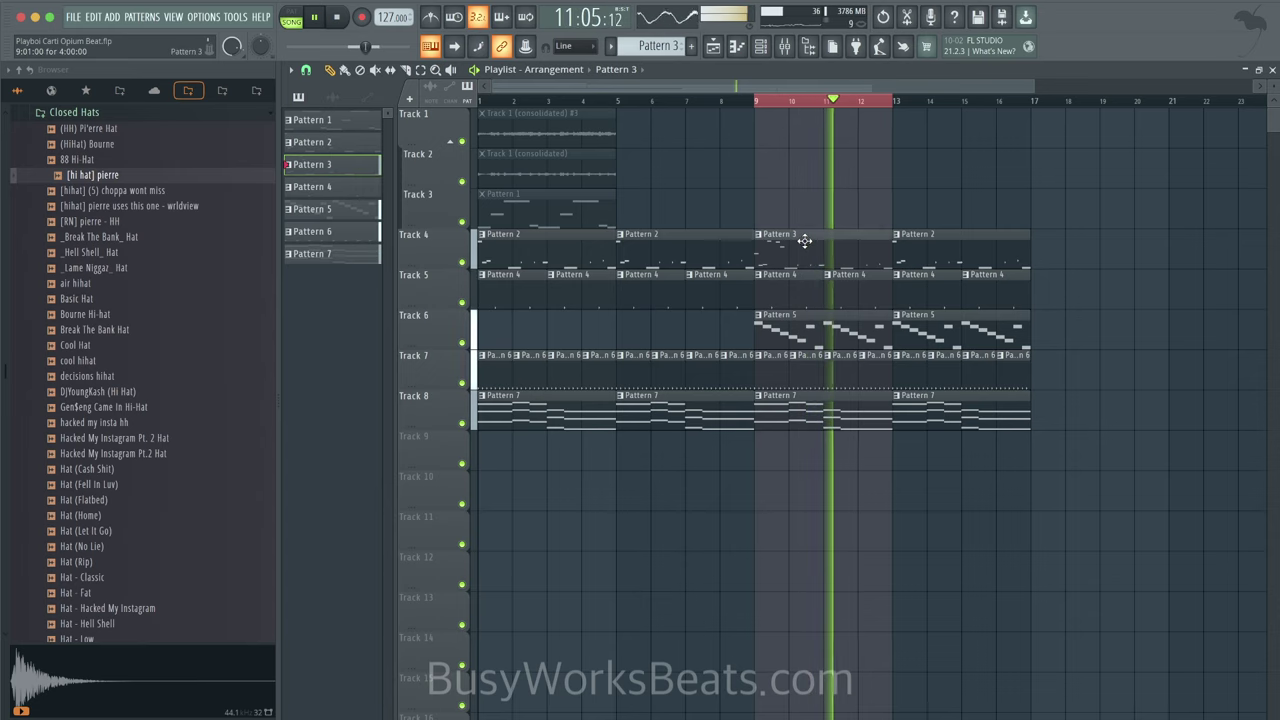
right_click(945, 242)
left_click(917, 246)
scroll(861, 92, "up", 10)
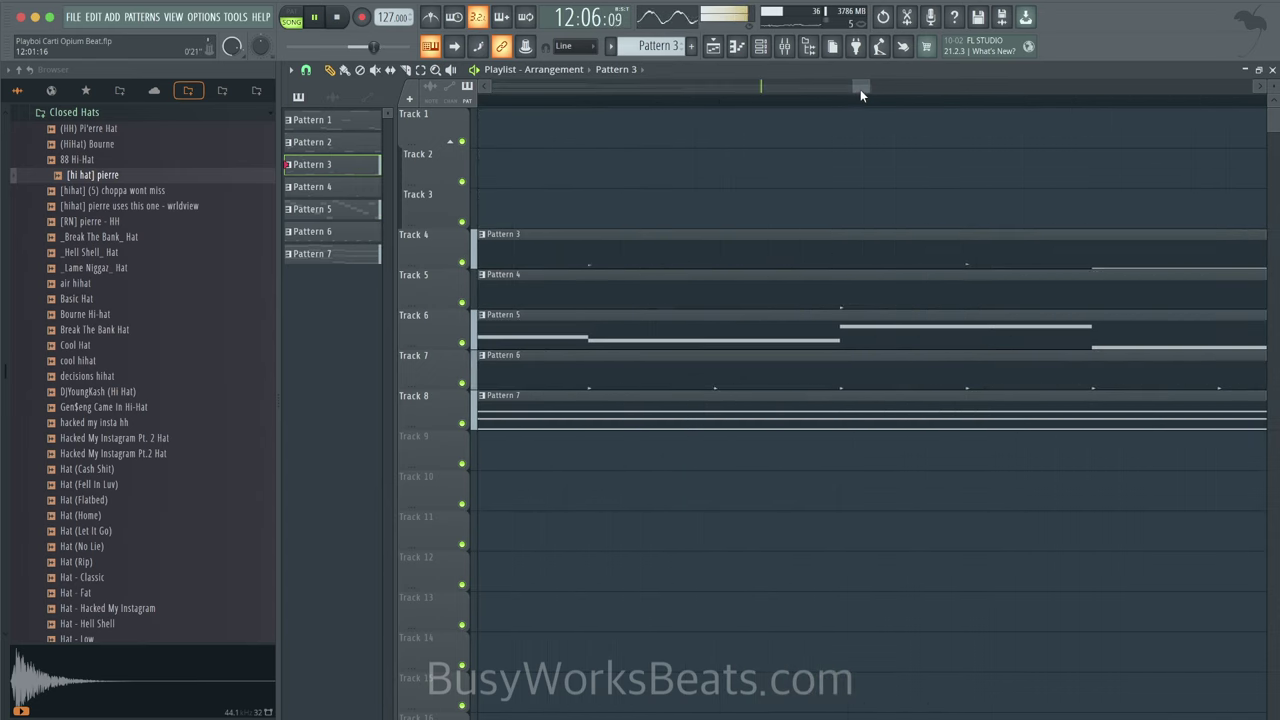
scroll(847, 103, "down", 8)
Step: Load the [CMCLP] Magnolia sample from the Claps folder into a new channel and route it to mixer track 12
left_click(760, 47)
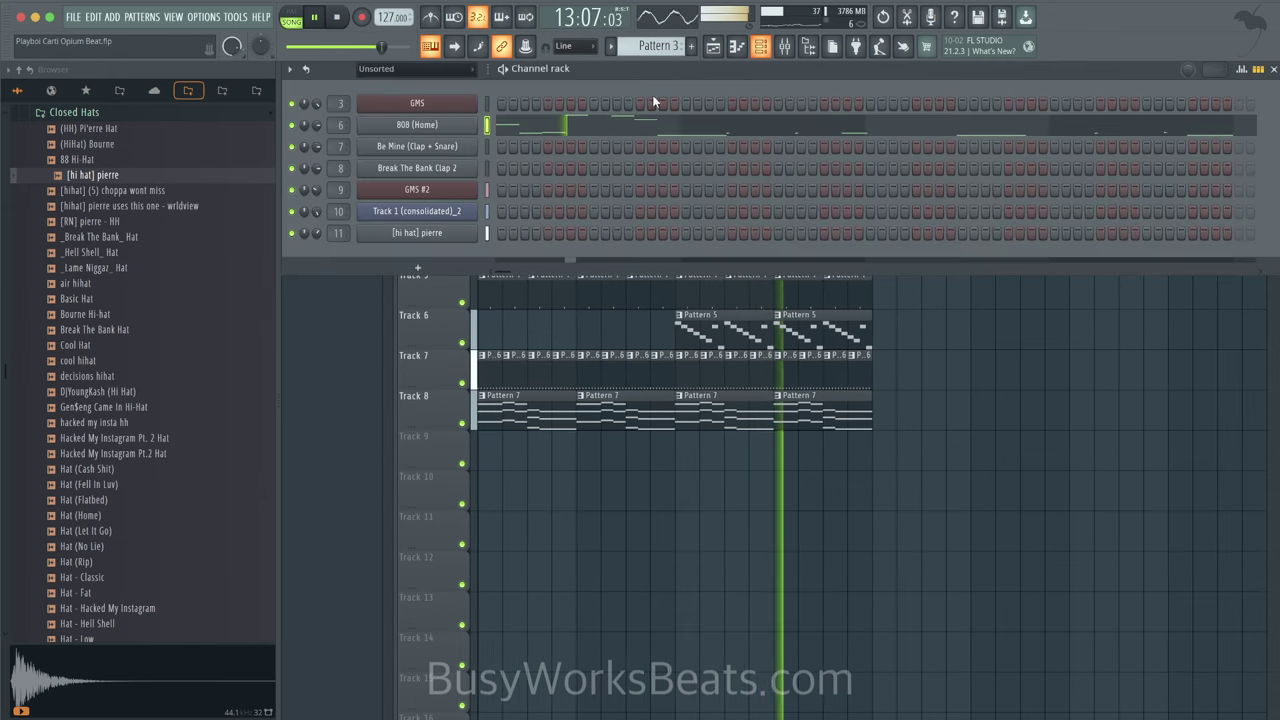
scroll(95, 165, "up", 2)
left_click(98, 127)
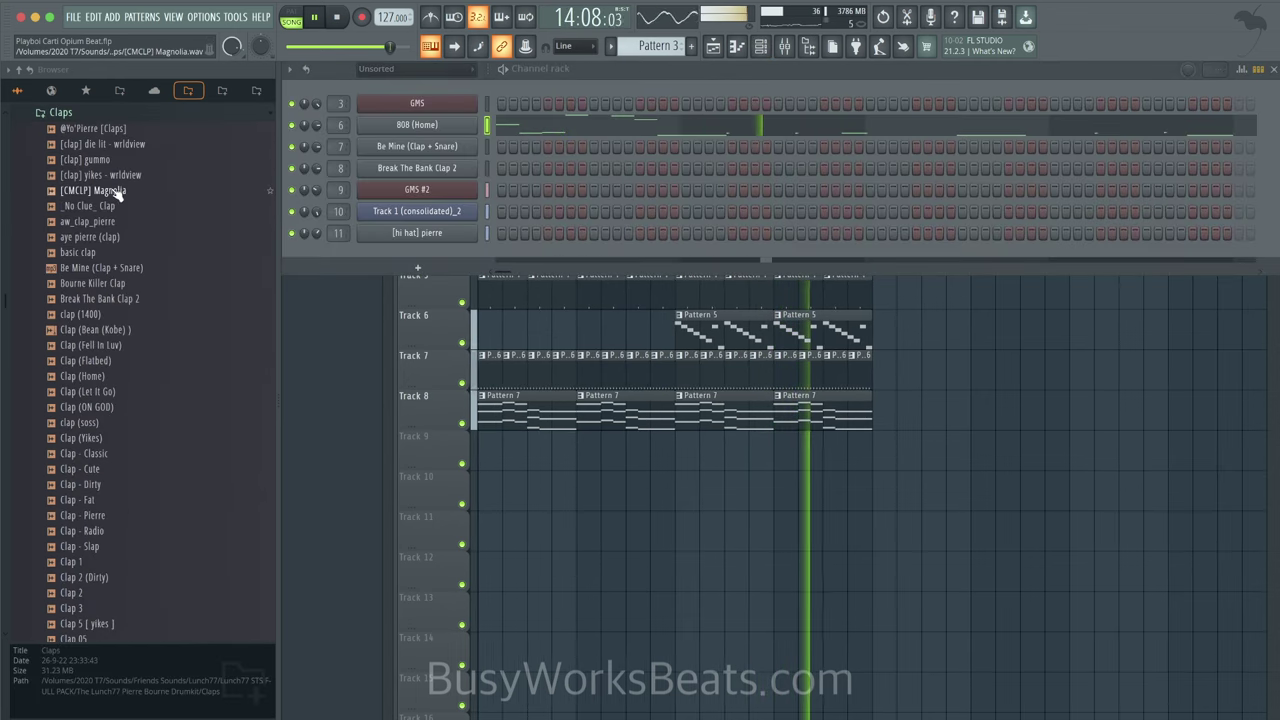
left_click(110, 190)
right_click(112, 192)
left_click(139, 212)
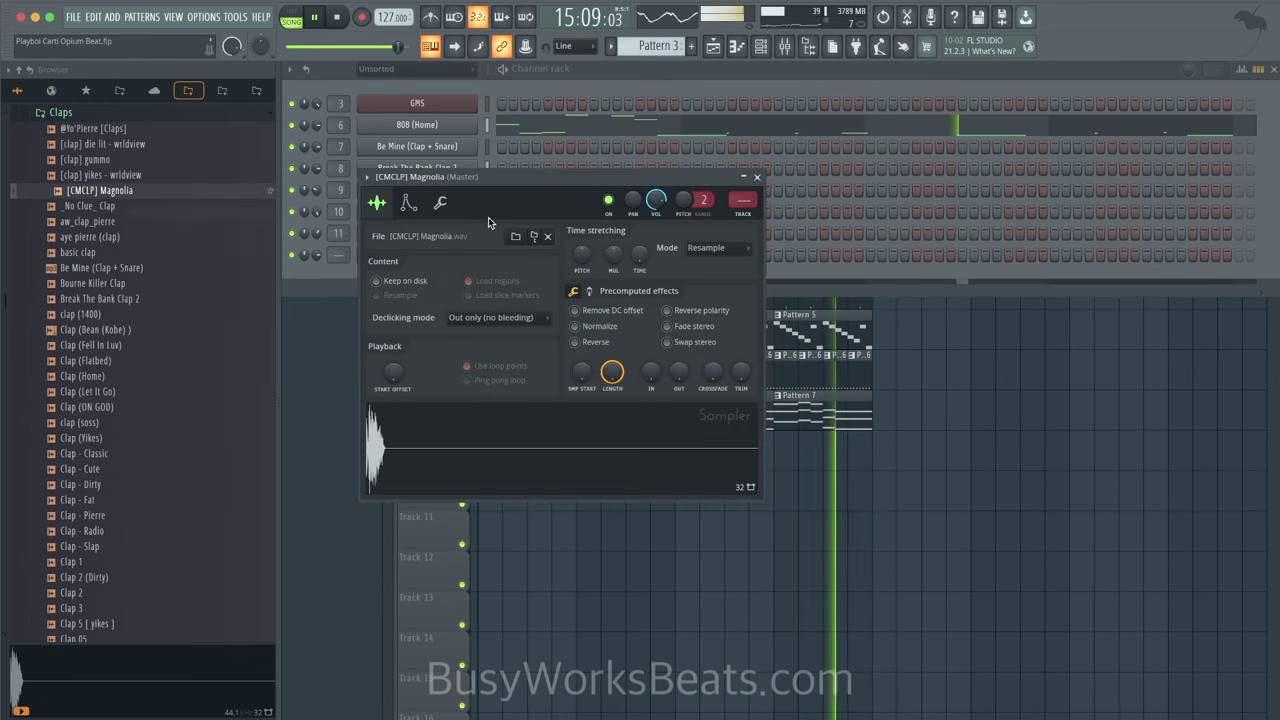
key("super+l")
right_click(920, 533)
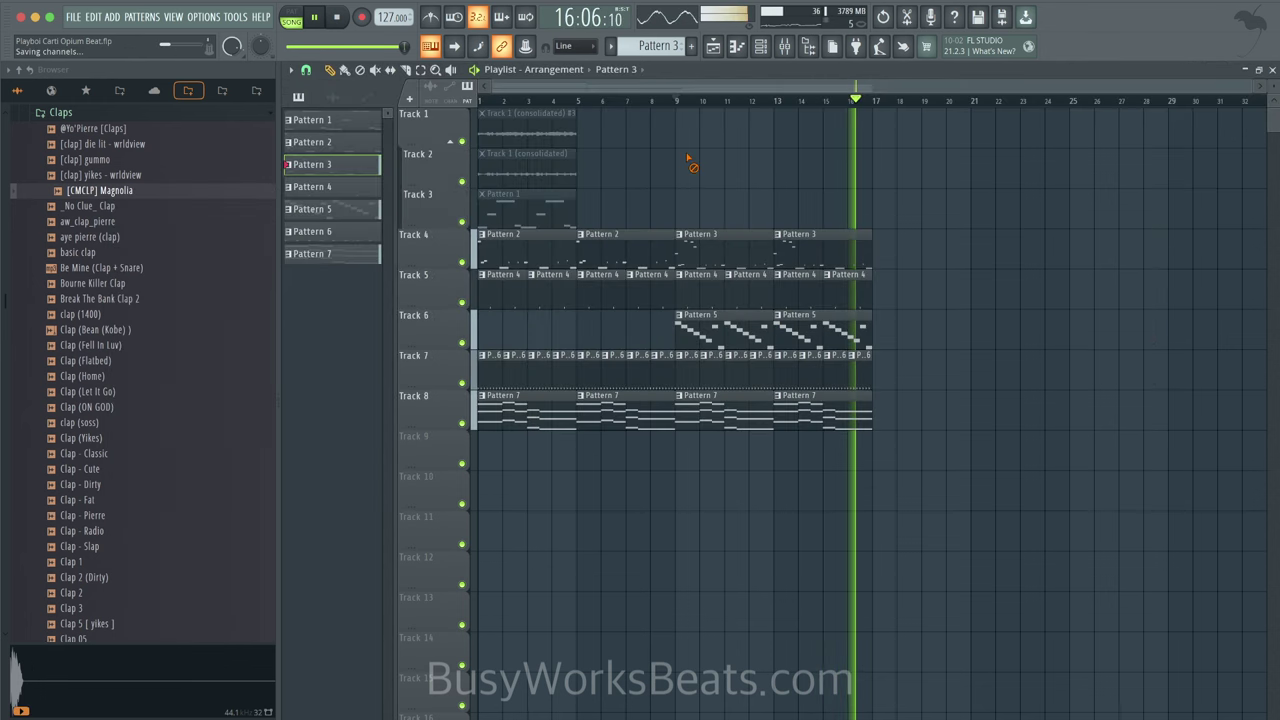
Step: Create the empty Pattern 8, stop playback and open the piano roll of the [CMCLP] Magnolia channel
left_click(760, 47)
left_click(660, 45)
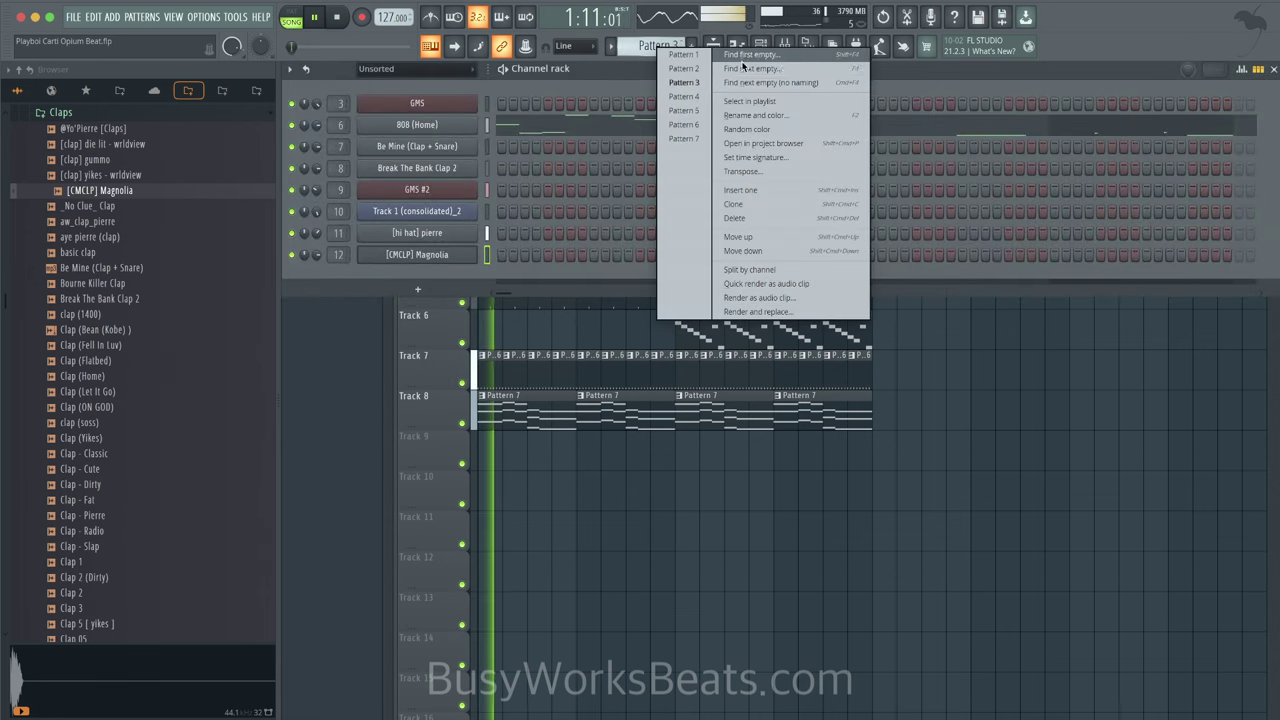
left_click(737, 65)
key("space")
right_click(465, 258)
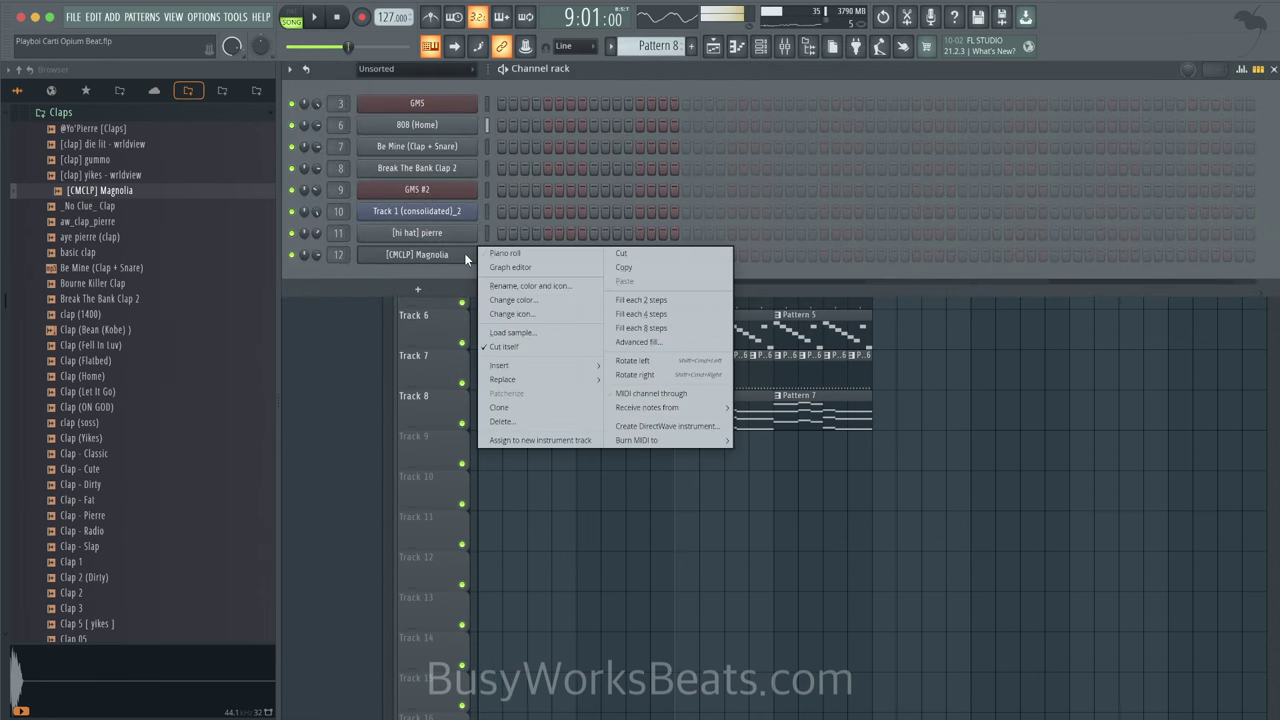
left_click(505, 253)
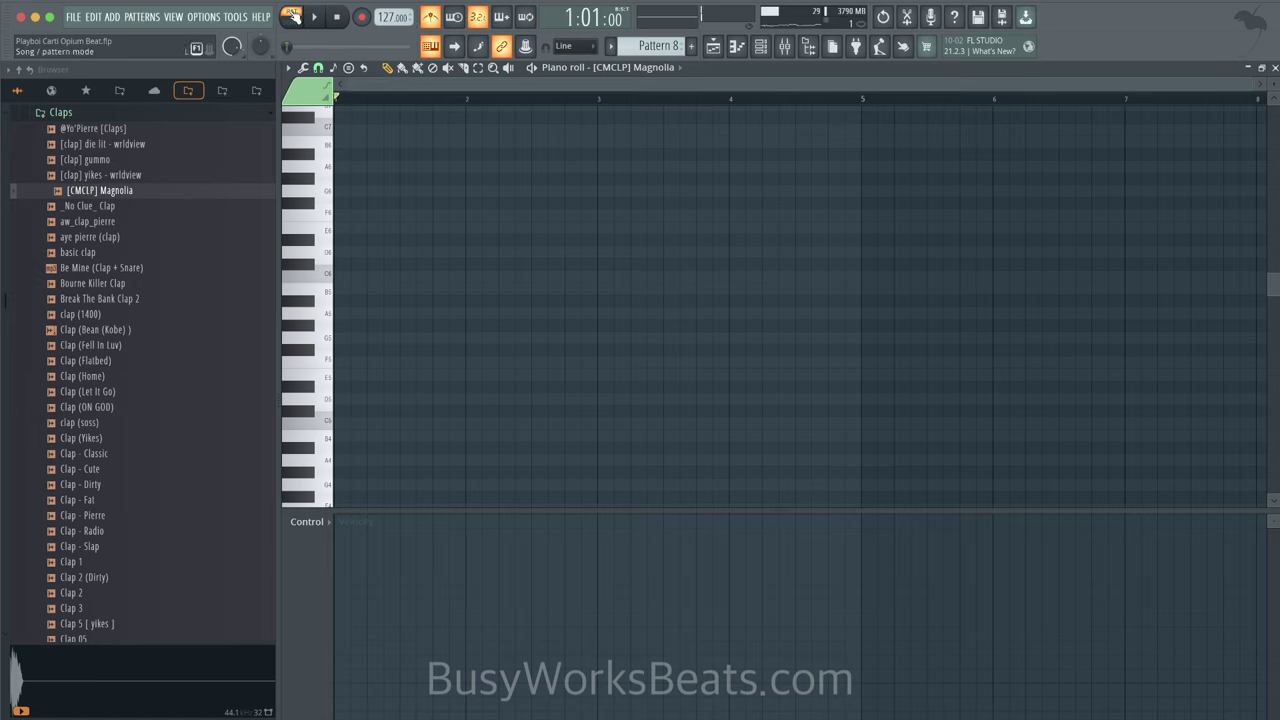
Step: Place a C5 clap note at 1:11 in Pattern 8, lengthen it and raise its velocity
key("space")
left_click(402, 426)
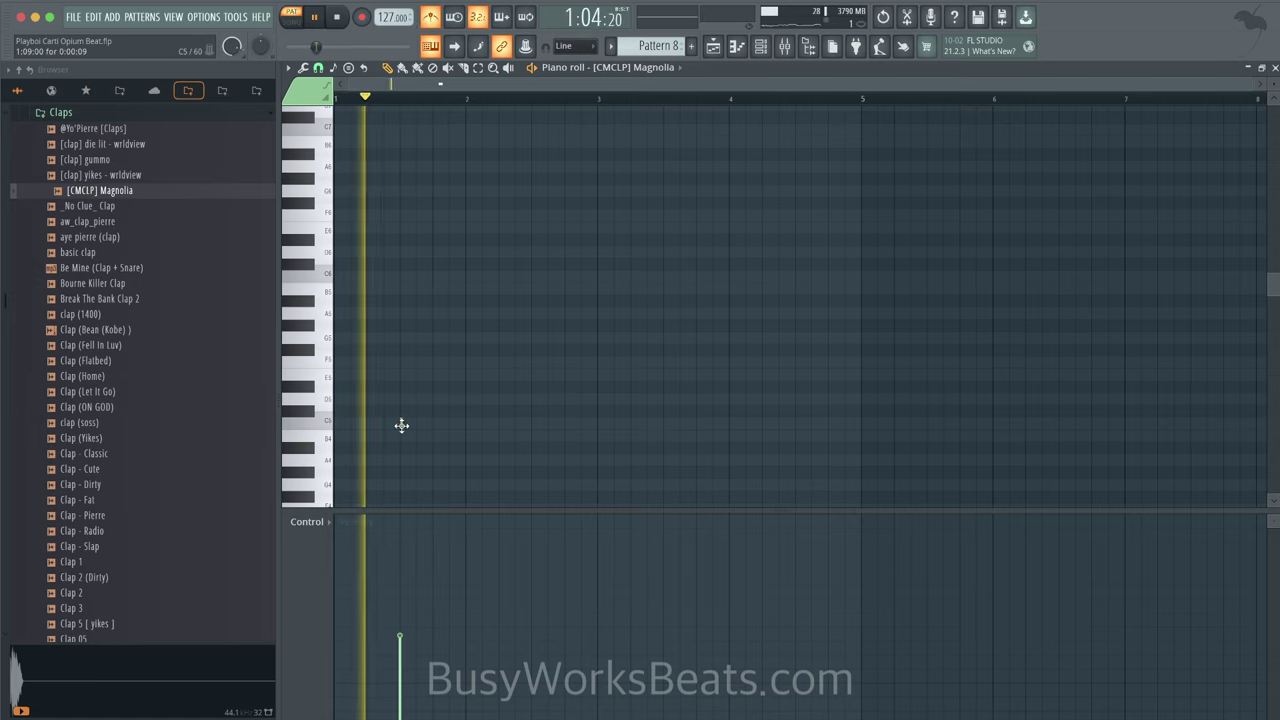
left_click_drag(403, 424, 450, 425)
key("super+a")
left_click(418, 564)
scroll(445, 424, "up", 3)
key("space")
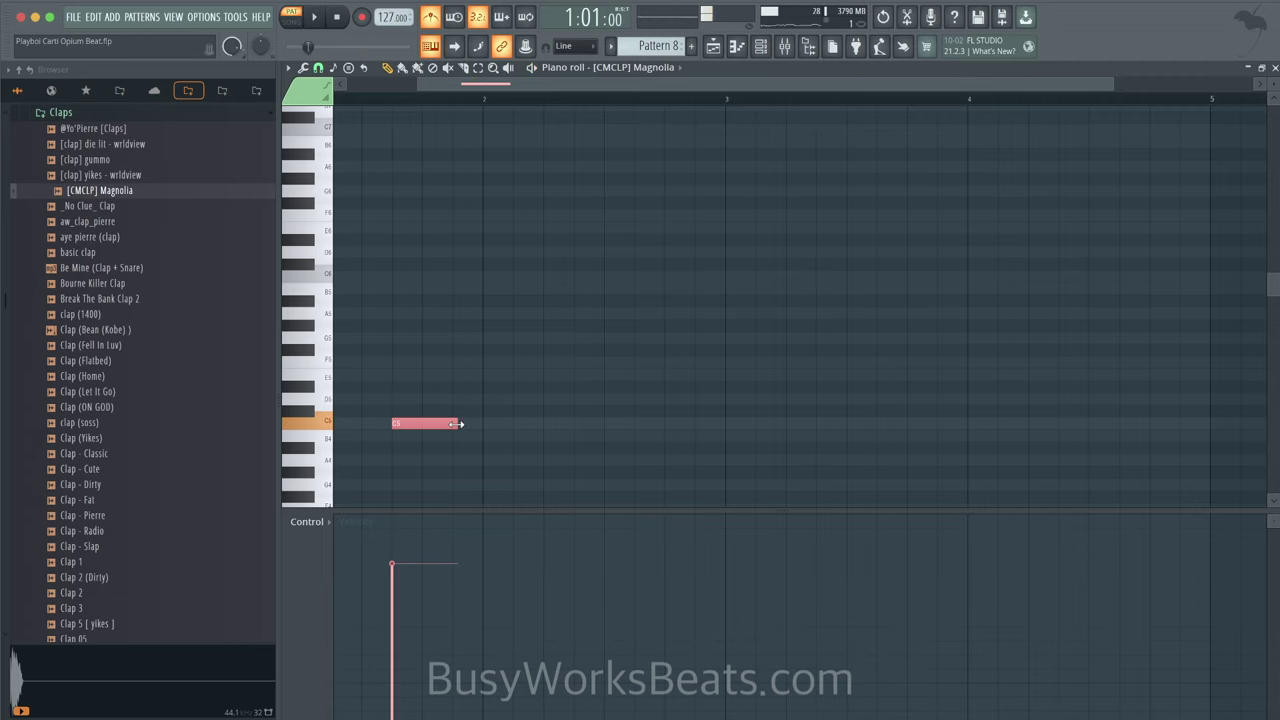
Step: Chop the C5 clap note at 1:11 and shorten it to a two-step roll of four hits
key("alt+u")
key("Return")
key("space")
right_click(426, 425)
key("space")
Step: Chop the clap roll again into finer hits with the Chopper's default pattern and ramp their velocities upward
left_click_drag(397, 636, 424, 580)
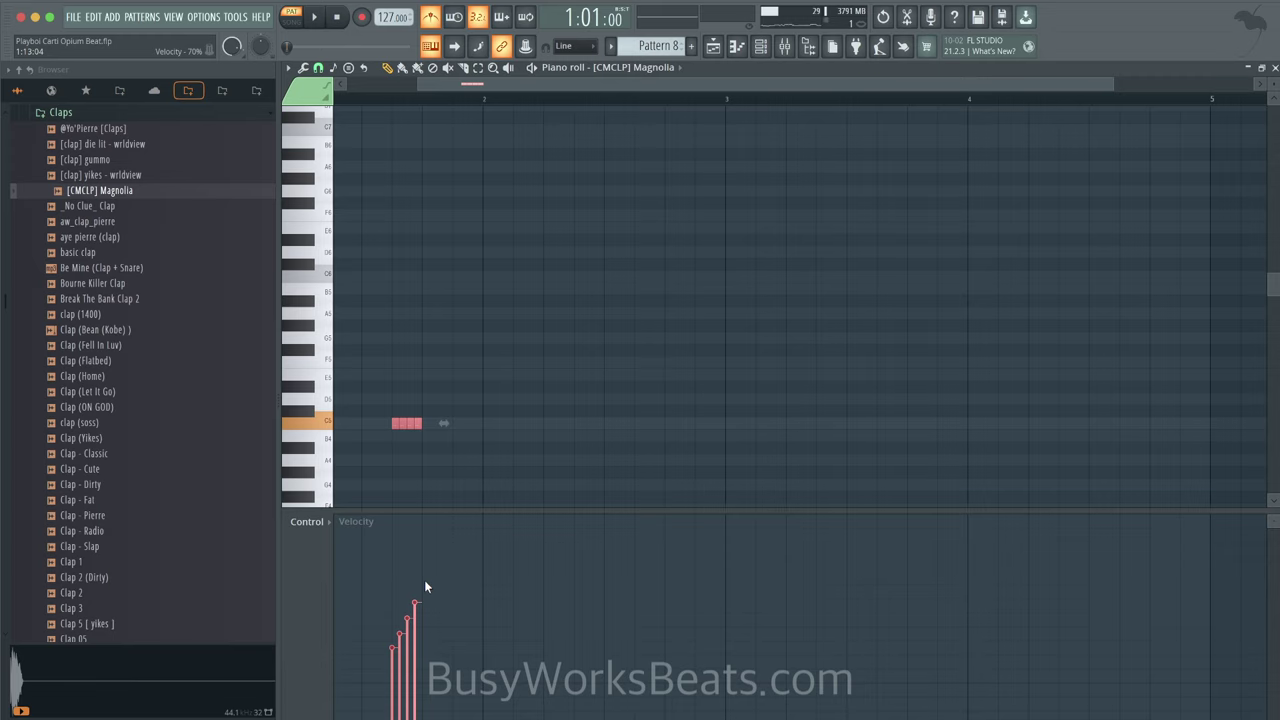
key("super+z")
key("alt+u")
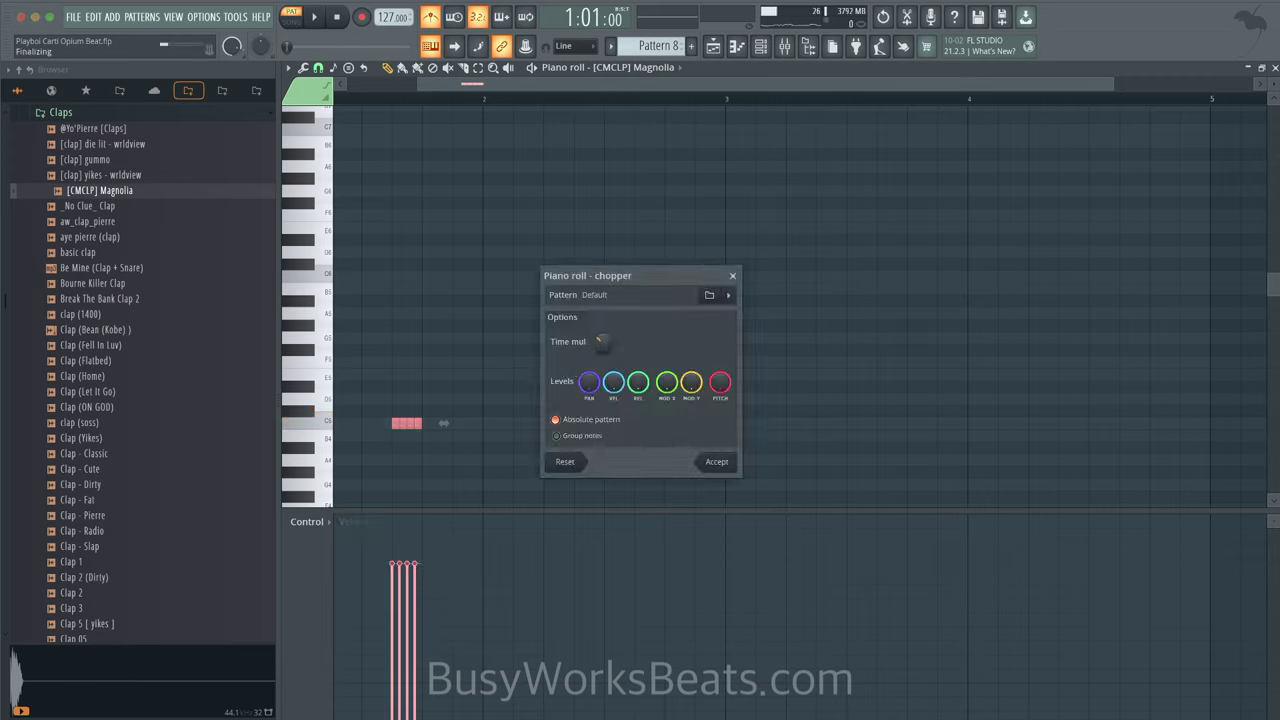
left_click(717, 463)
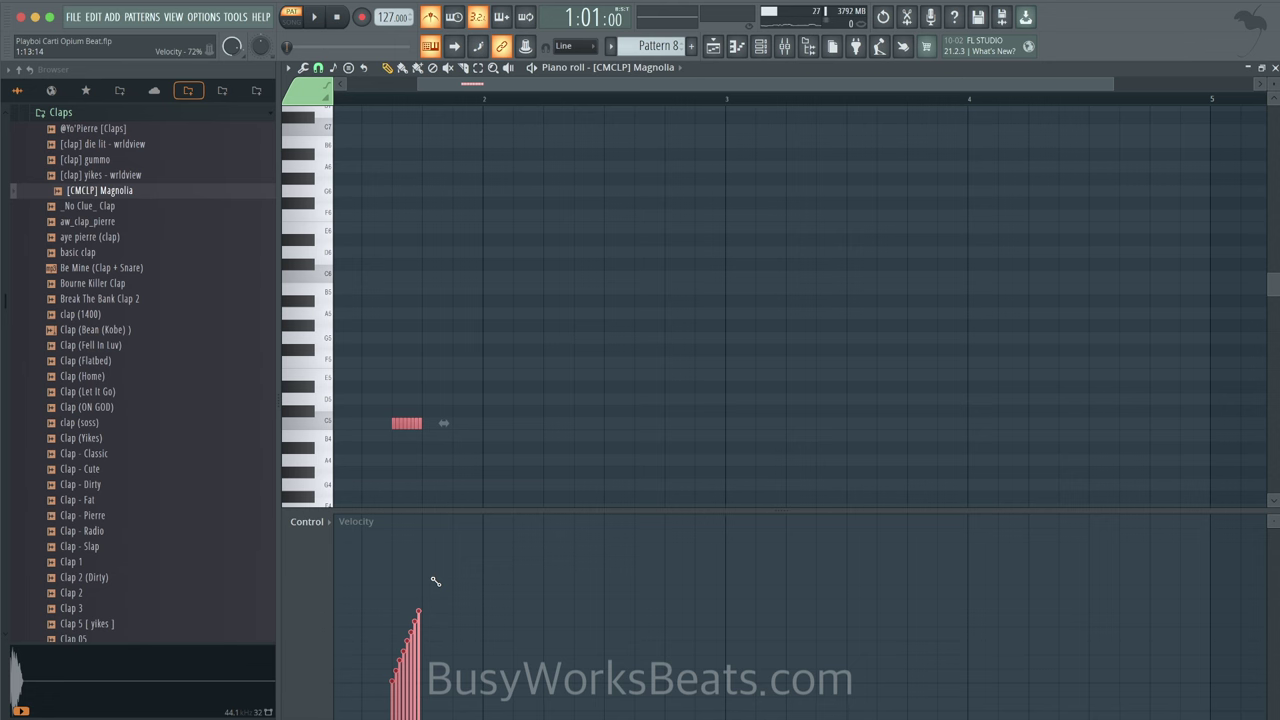
Step: Place Pattern 8 clips at bars 9 and 13 on Track 9 and play the arrangement in song mode
left_click(713, 46)
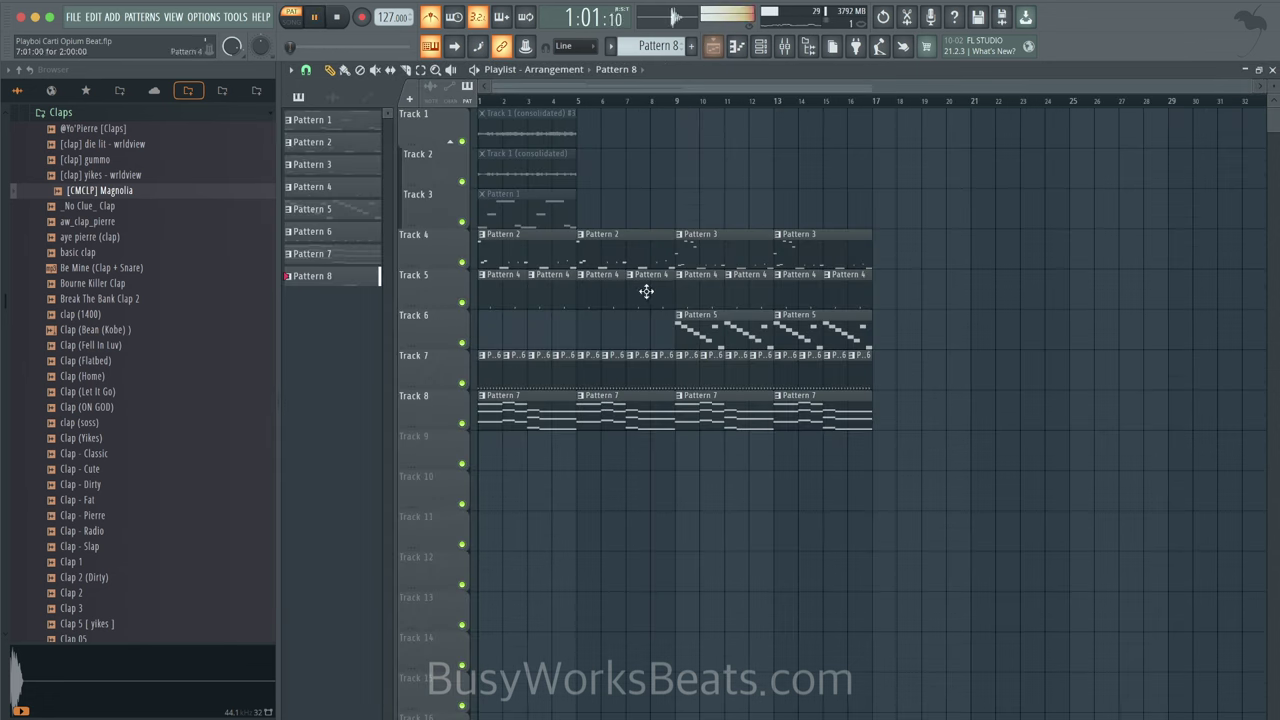
key("l")
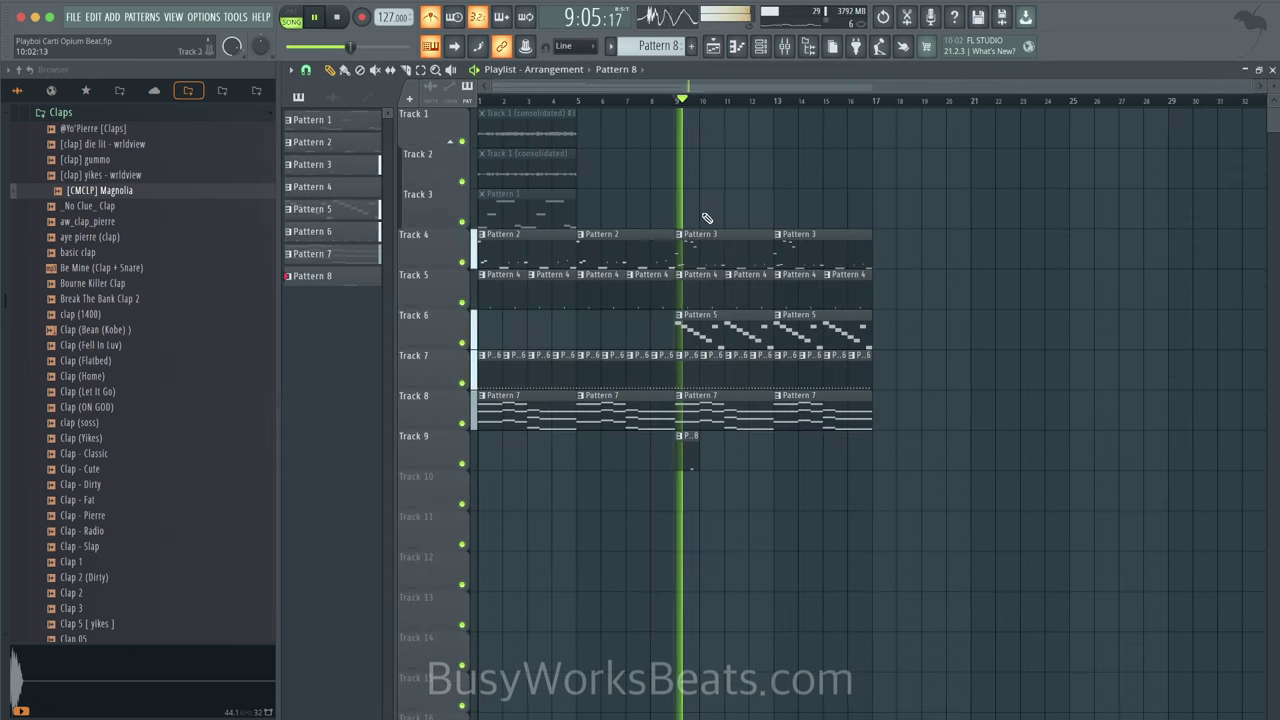
key("F6")
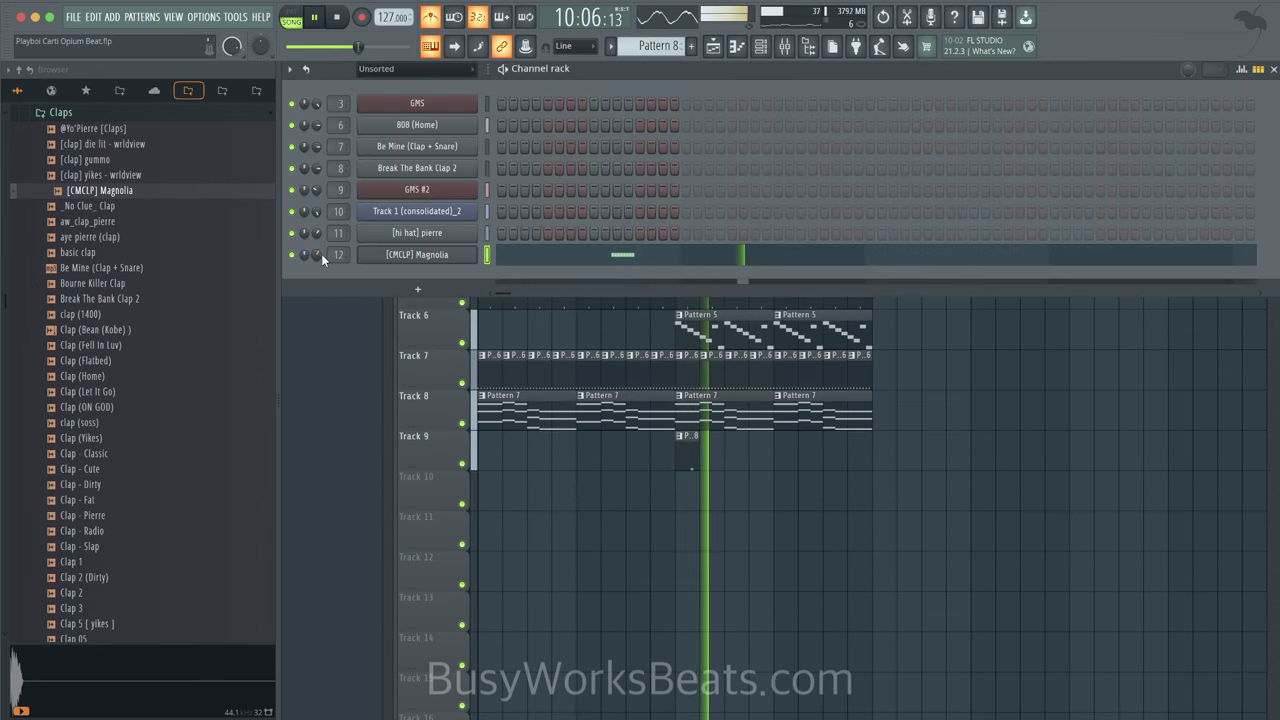
key("F6")
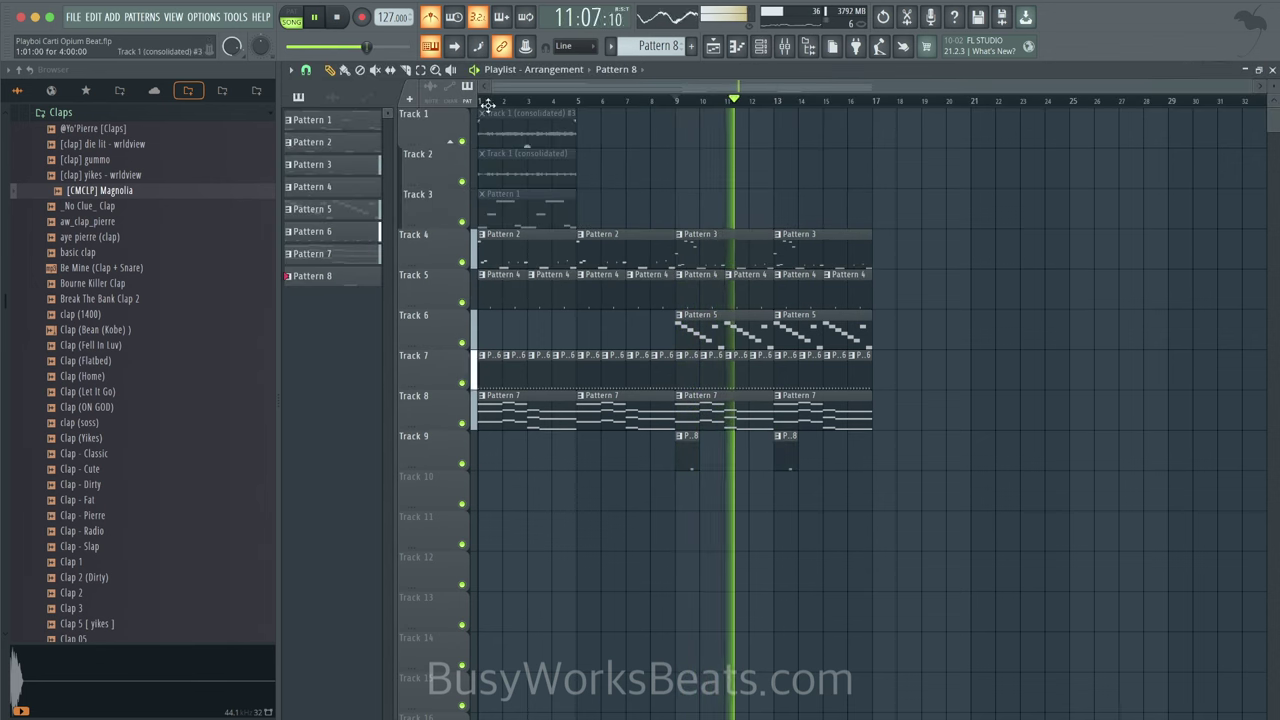
left_click(780, 432)
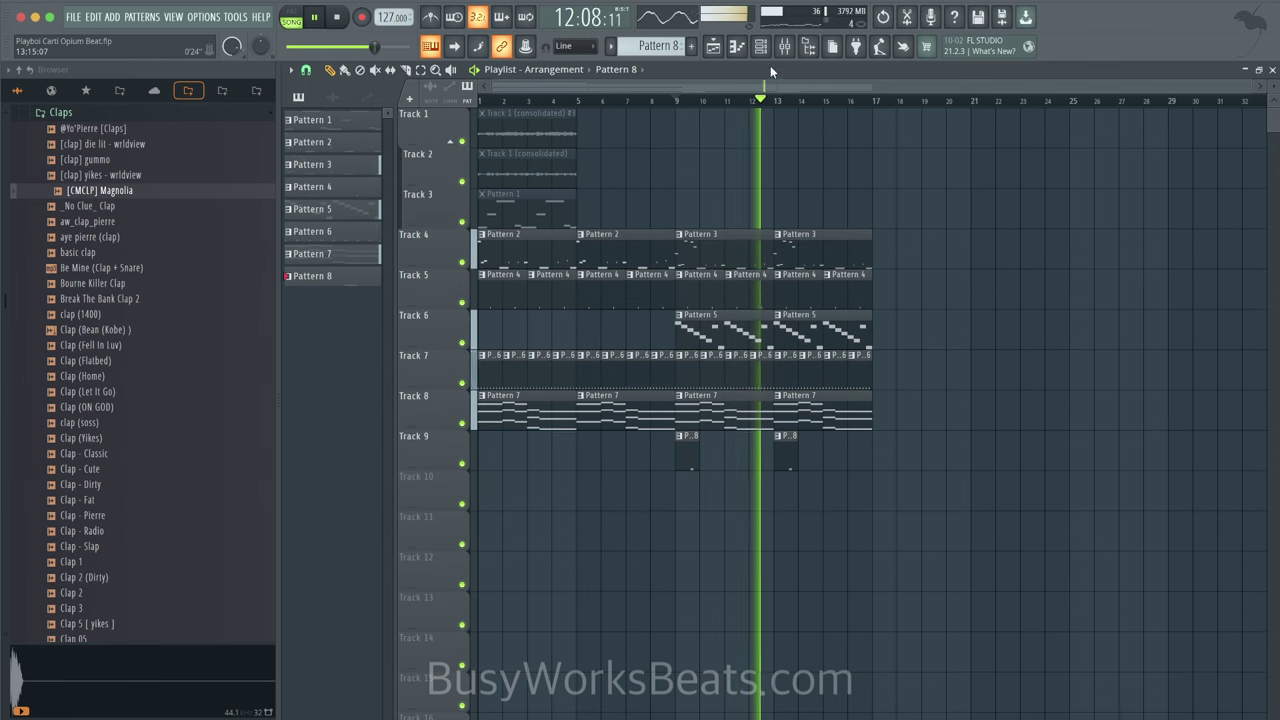
Step: Increase the fade-out of the 808 (Home) sample in its sampler settings
key("F6")
left_click(448, 127)
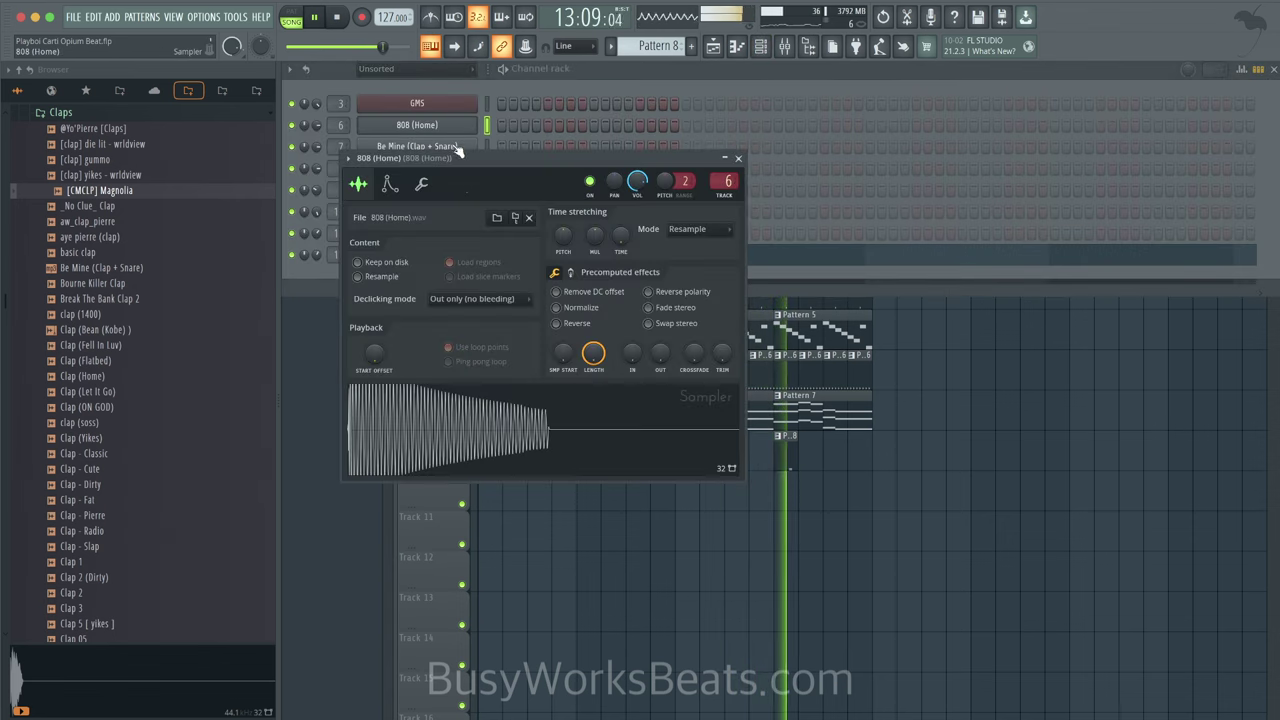
left_click_drag(660, 353, 660, 305)
left_click(739, 159)
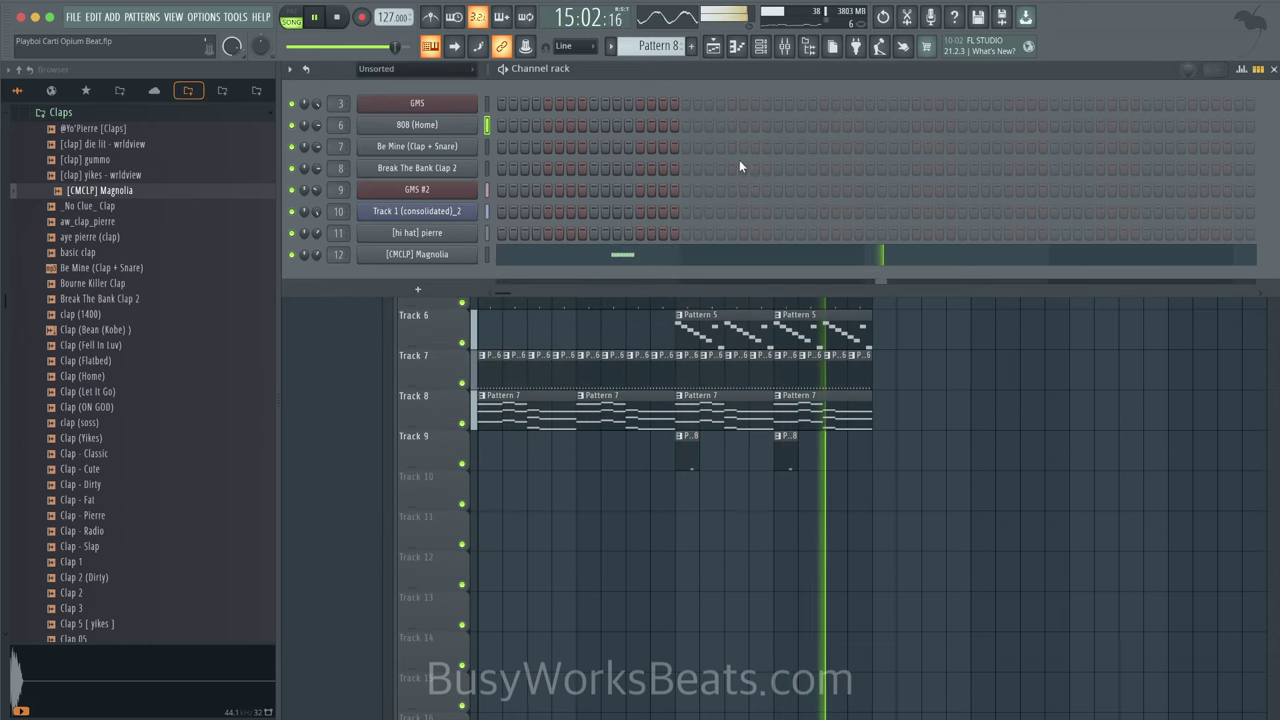
Step: Set the [CMCLP] Magnolia channel's echo delay time to 1:07 and add a C5 note at 1:15 in Pattern 8
left_click(468, 254)
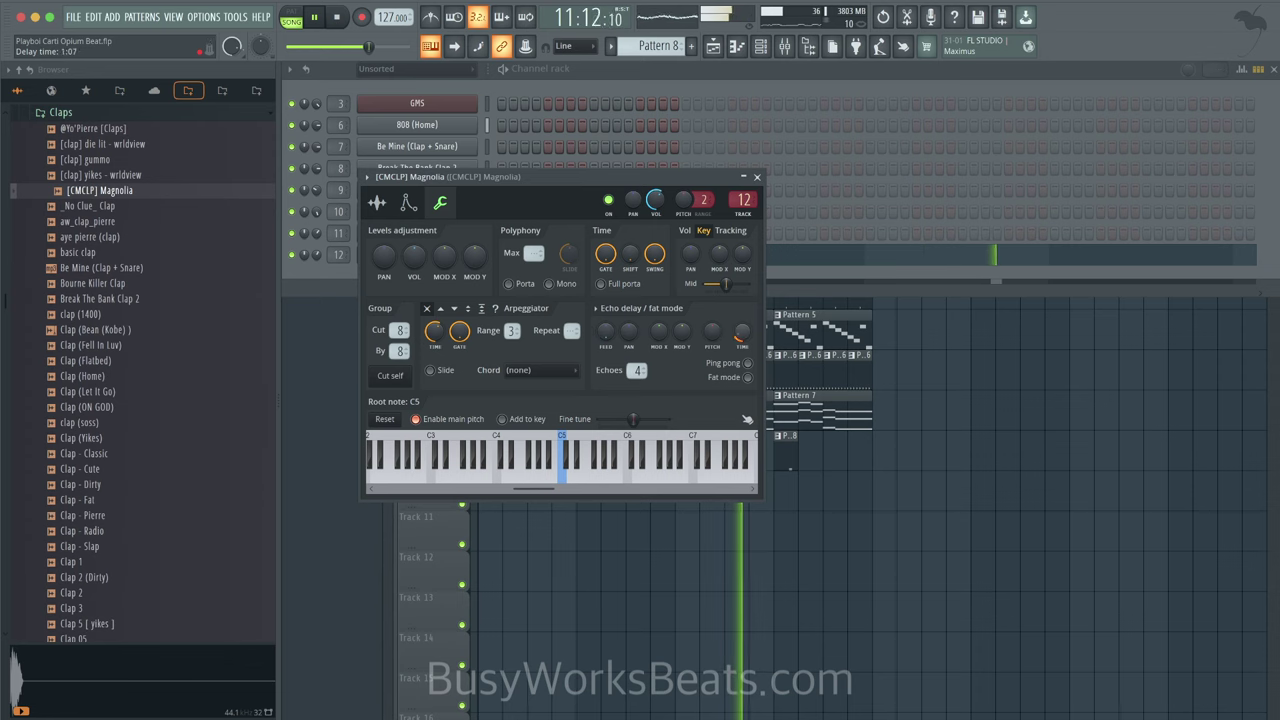
left_click(755, 178)
left_click(640, 256)
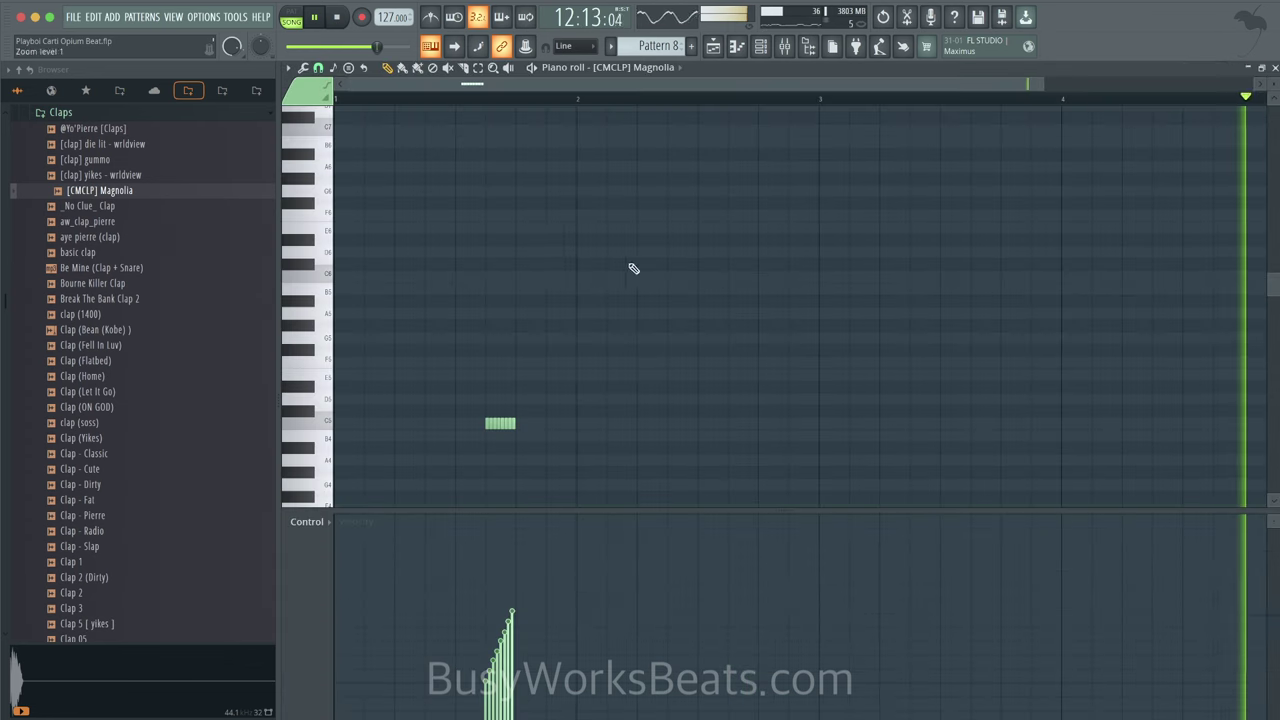
left_click(551, 426)
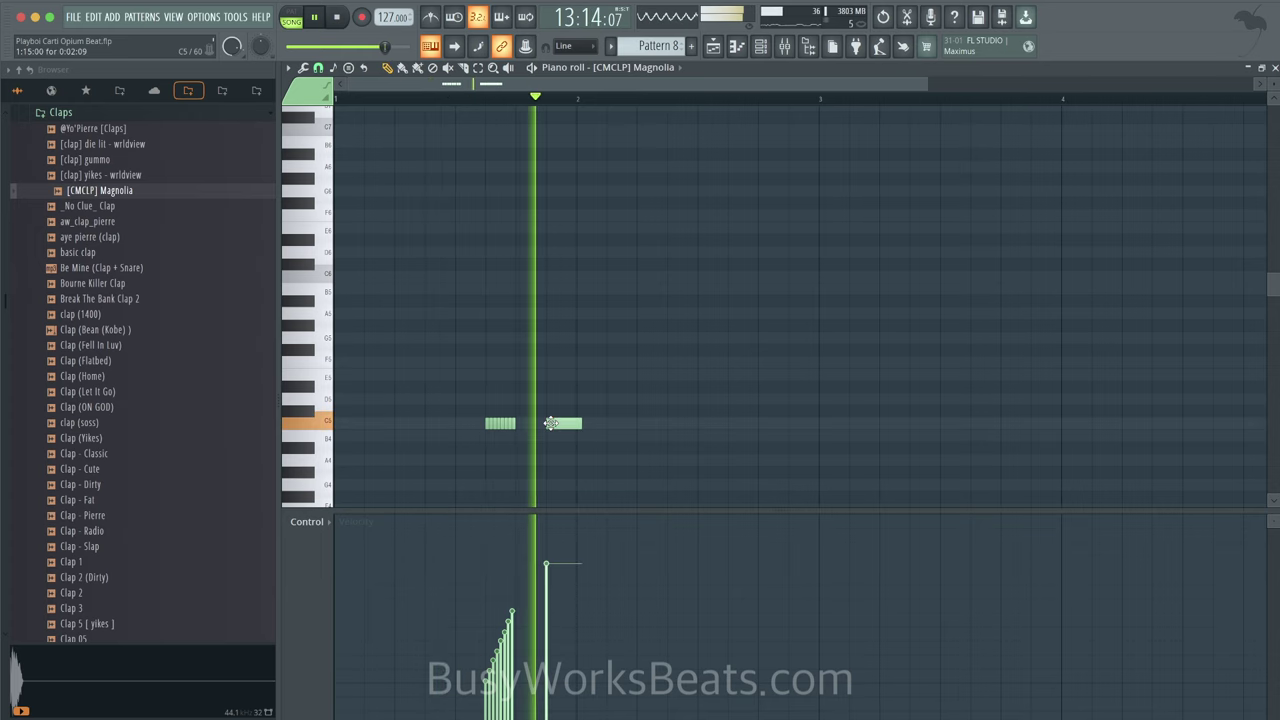
Step: Shorten the C5 clap note at 1:15 and add seven more short C5 notes at even spacing through bar 2
left_click_drag(591, 428, 551, 425)
left_click(576, 425)
left_click(606, 425)
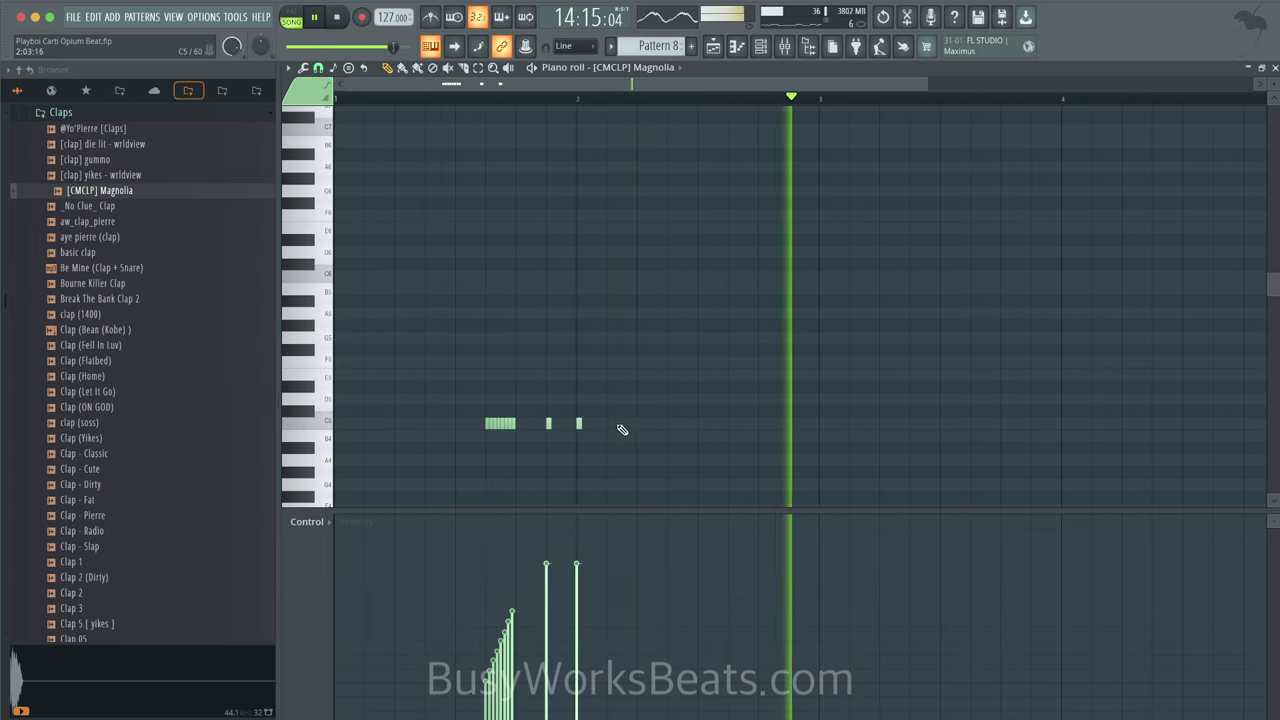
left_click(639, 424)
left_click(670, 424)
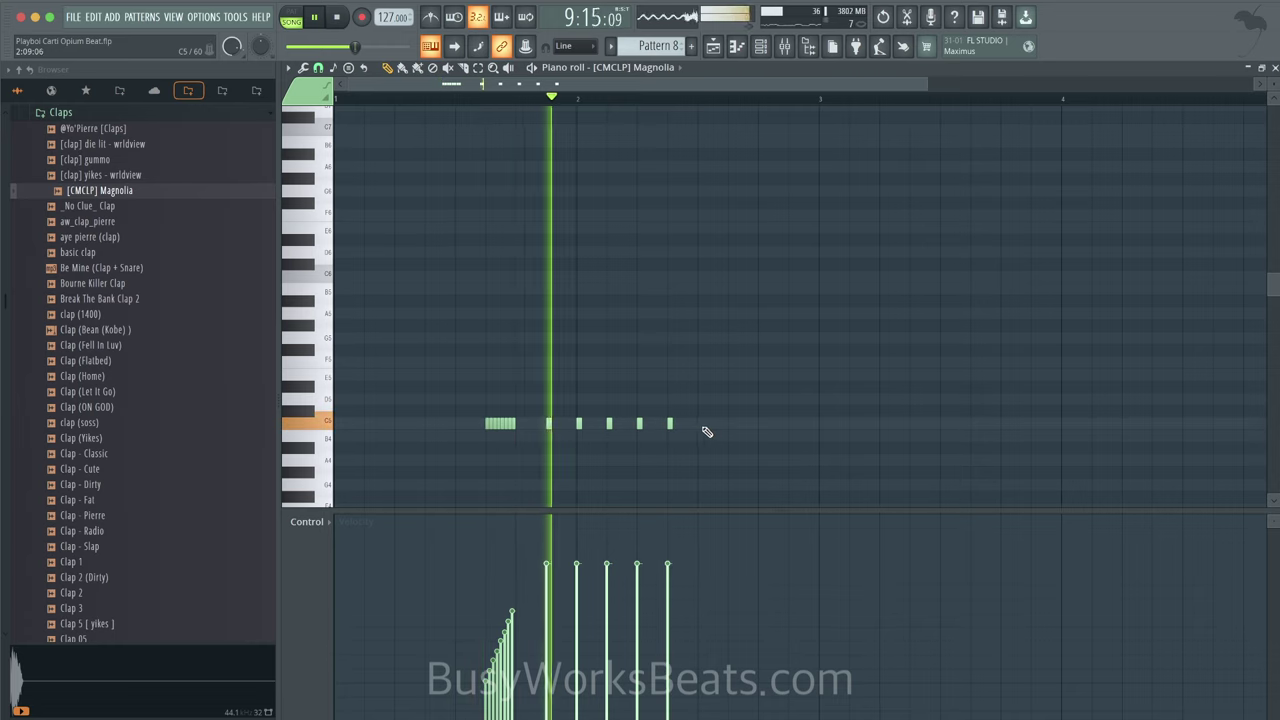
left_click(700, 424)
left_click(730, 424)
left_click(760, 424)
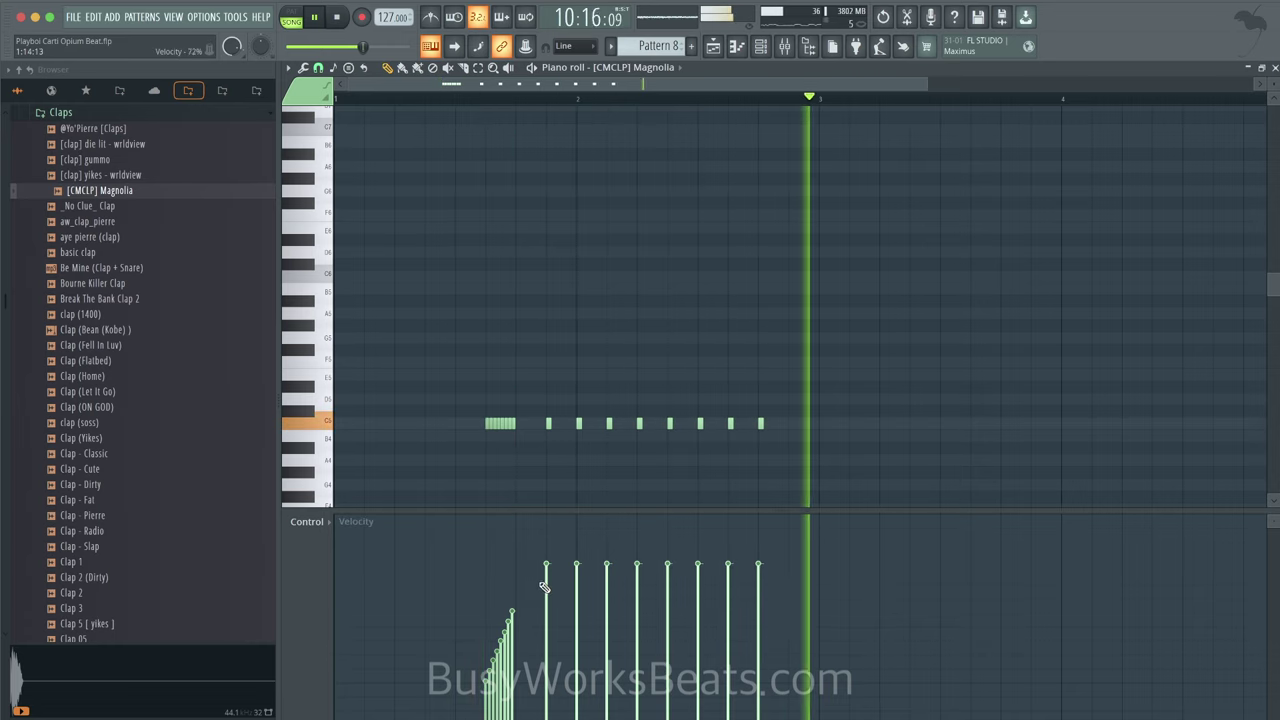
Step: Ramp the velocities of the eight spaced clap notes steadily downward and return to the playlist
key("space")
key("space")
left_click_drag(546, 607, 760, 698)
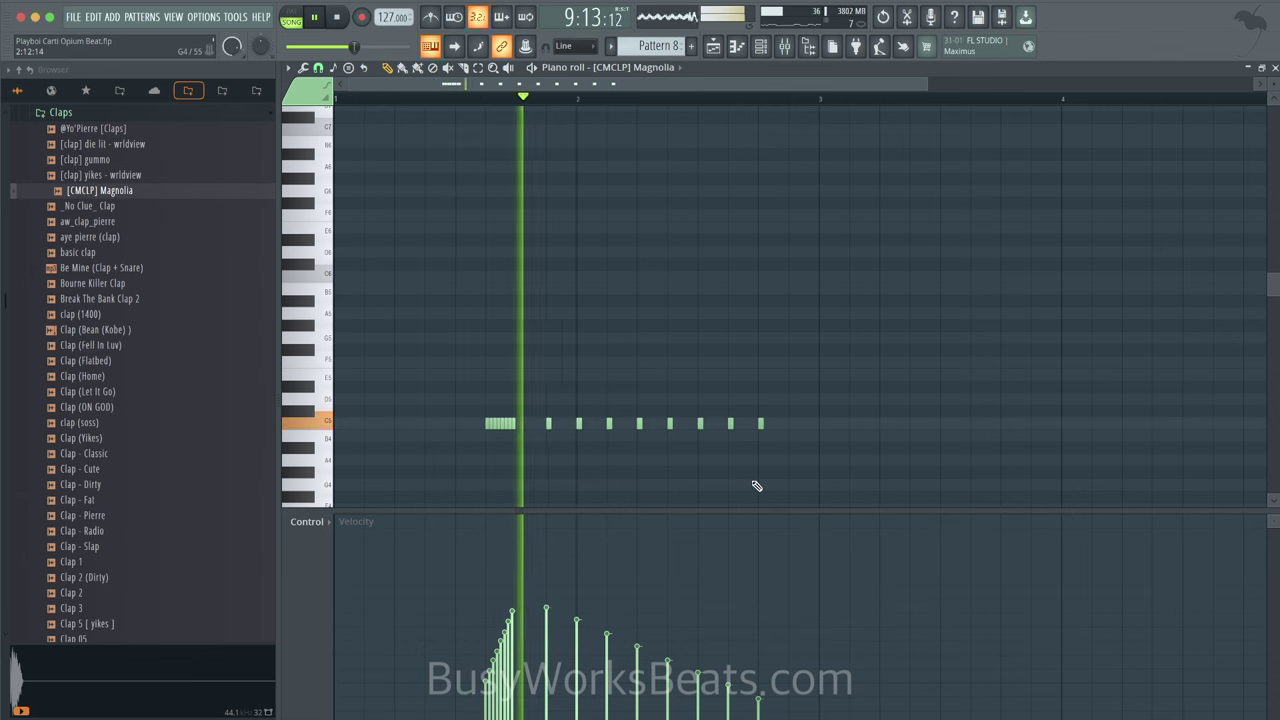
key("F5")
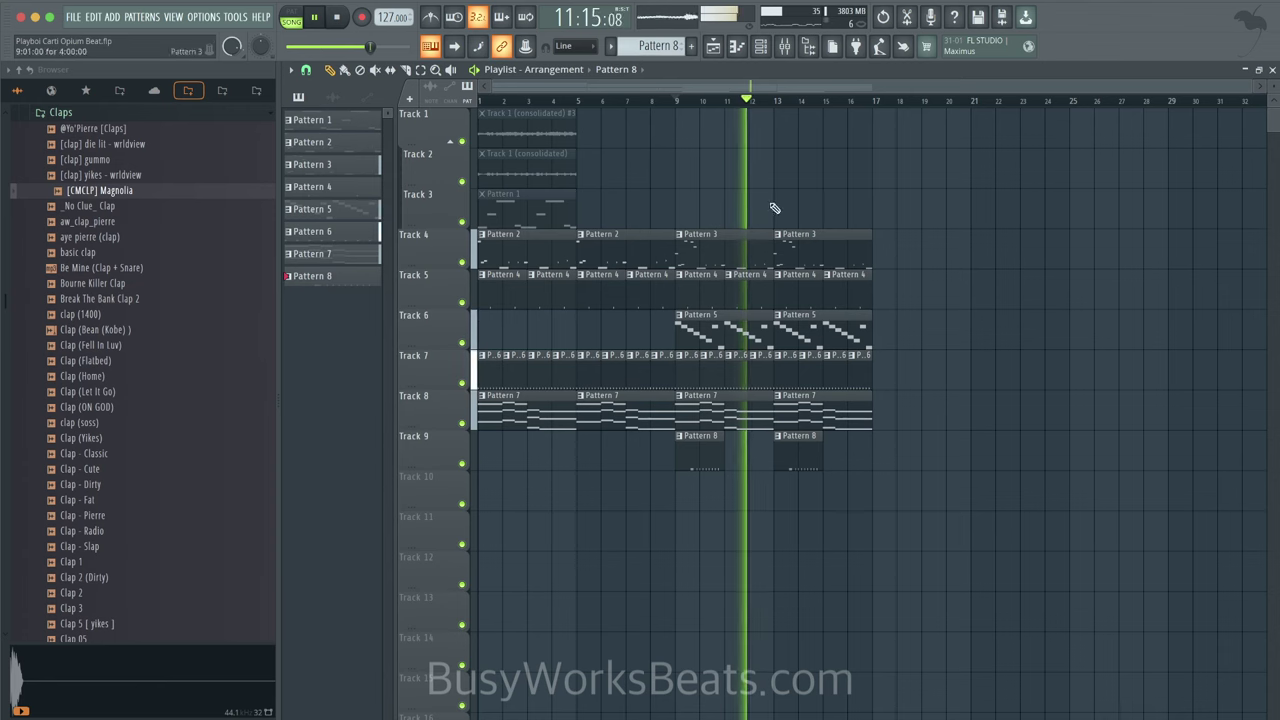
Step: Open the mixer and replay the arrangement from bar 9
left_click(785, 46)
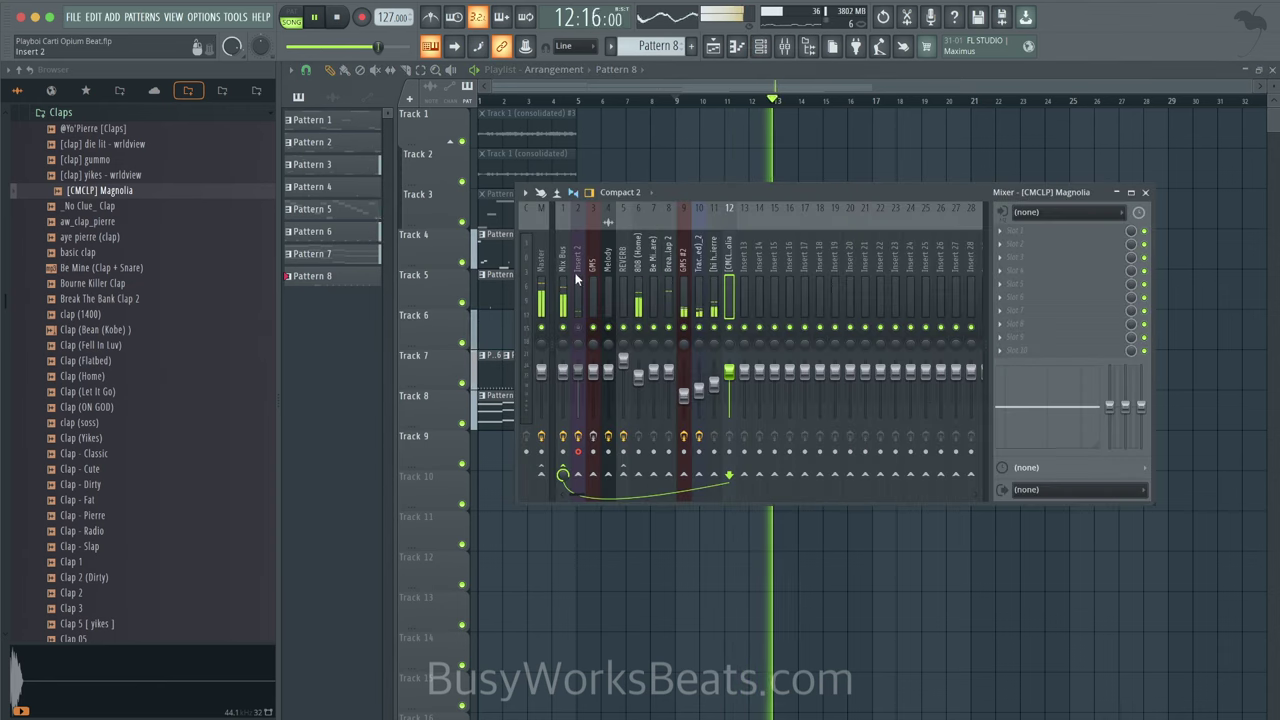
left_click(1015, 280)
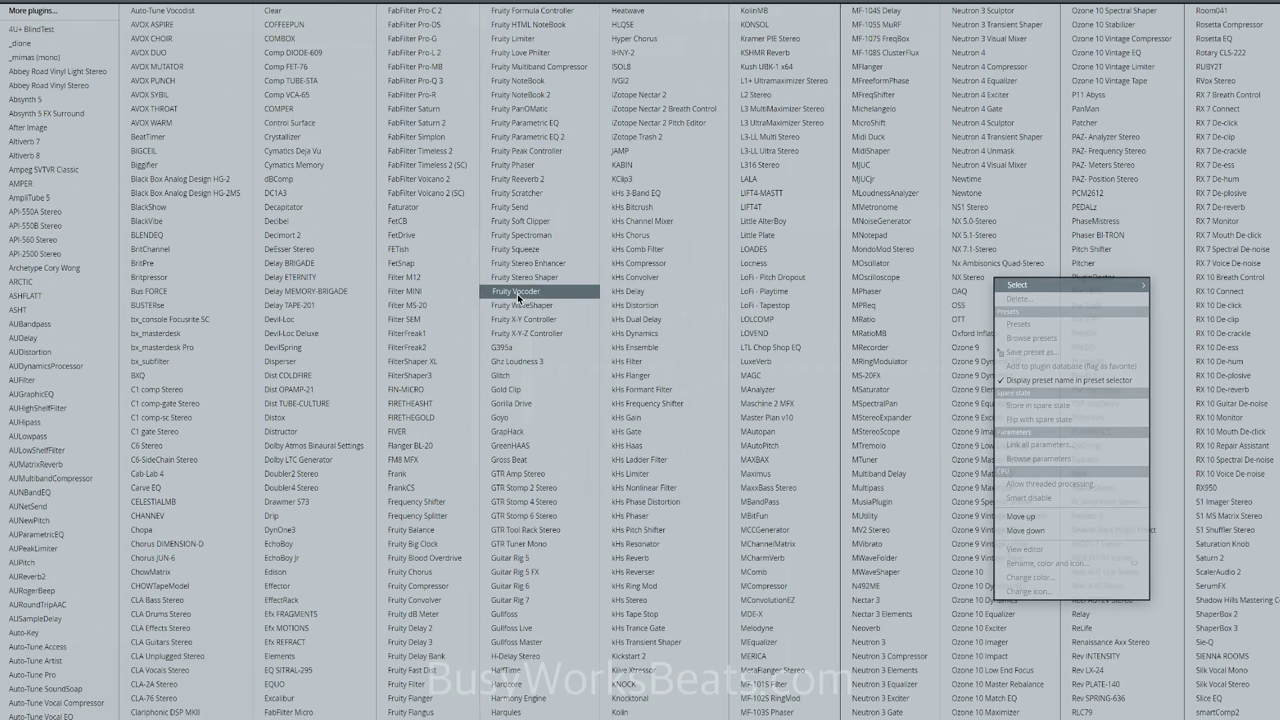
key("Escape")
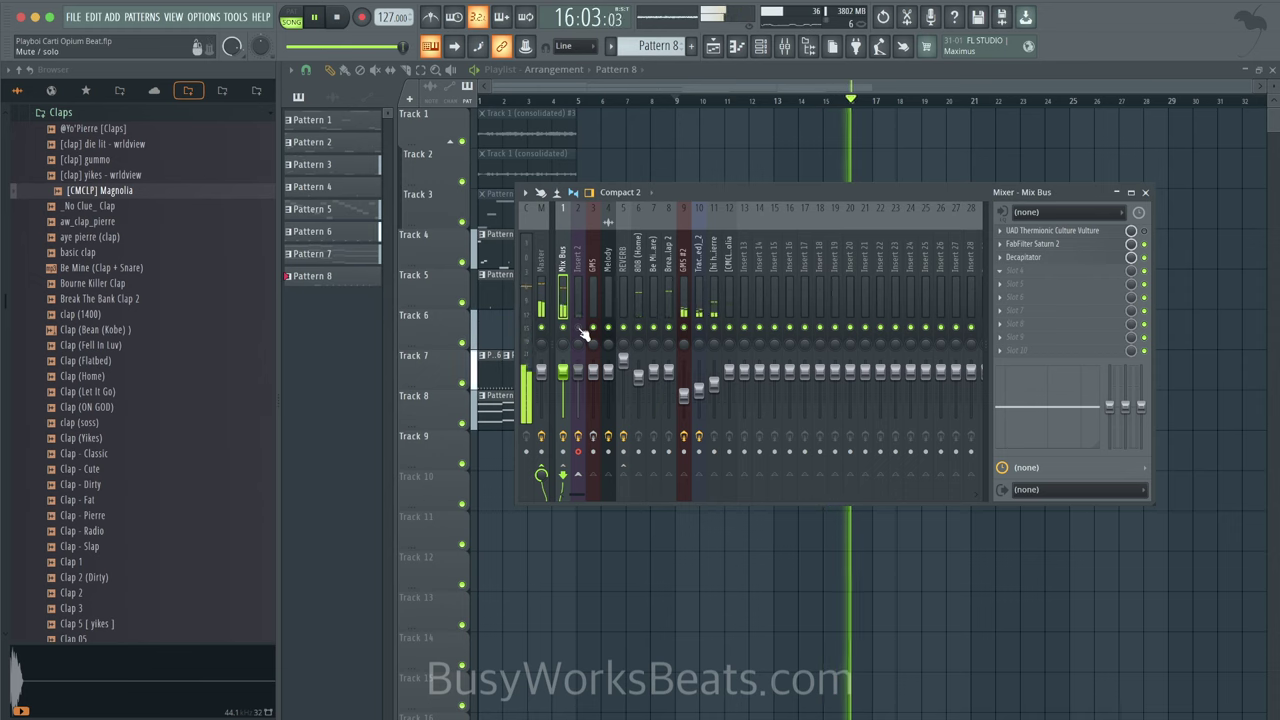
key("space")
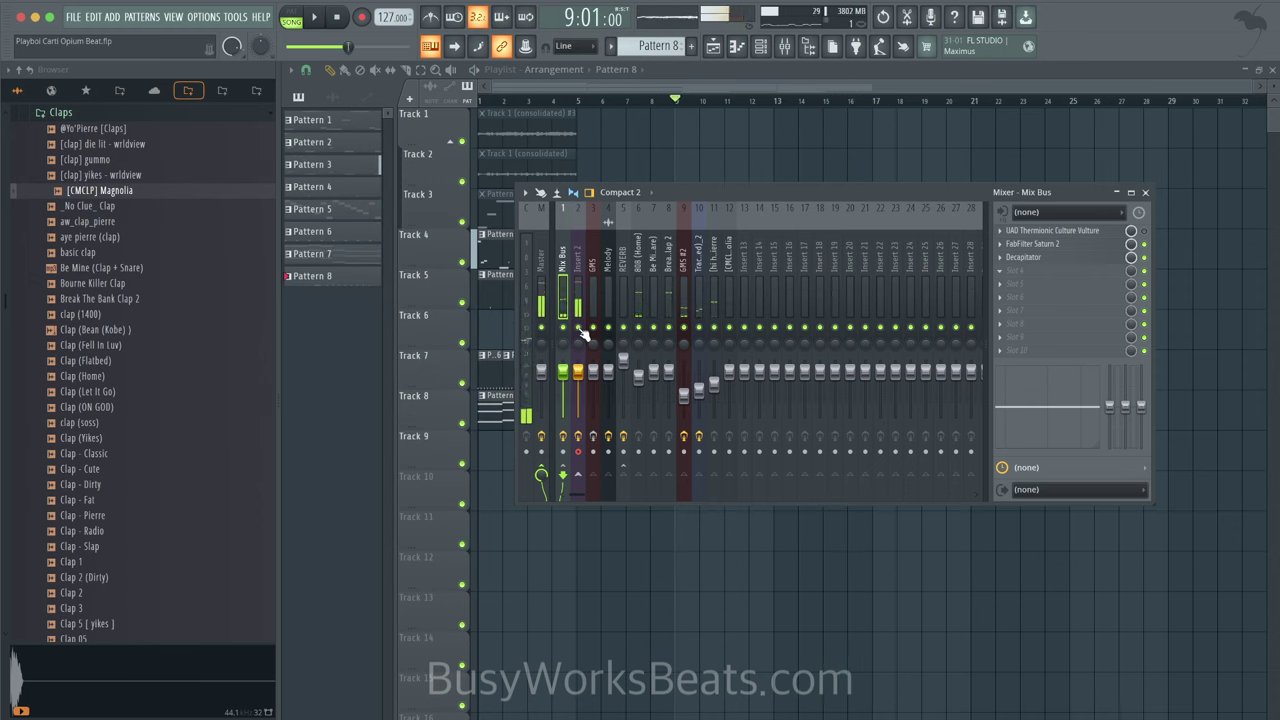
key("space")
Step: Rename mixer insert 13 as Melody
right_click(745, 265)
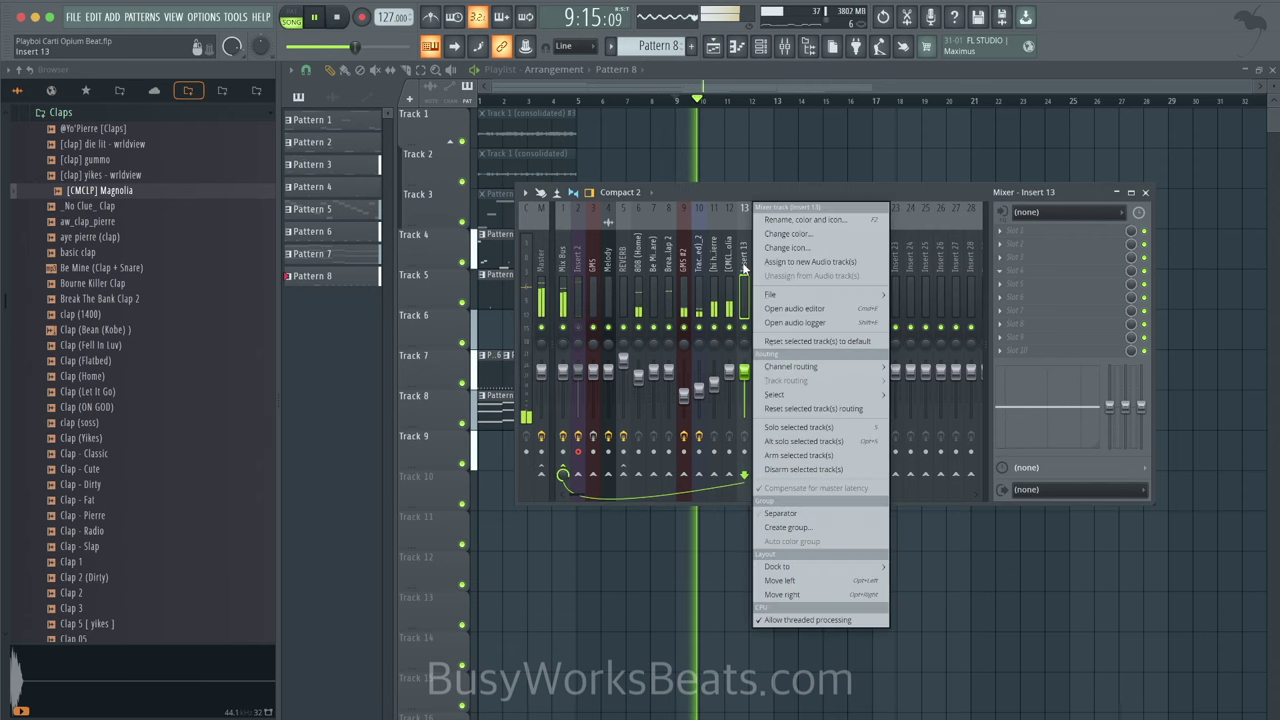
key("F2")
type("Melod")
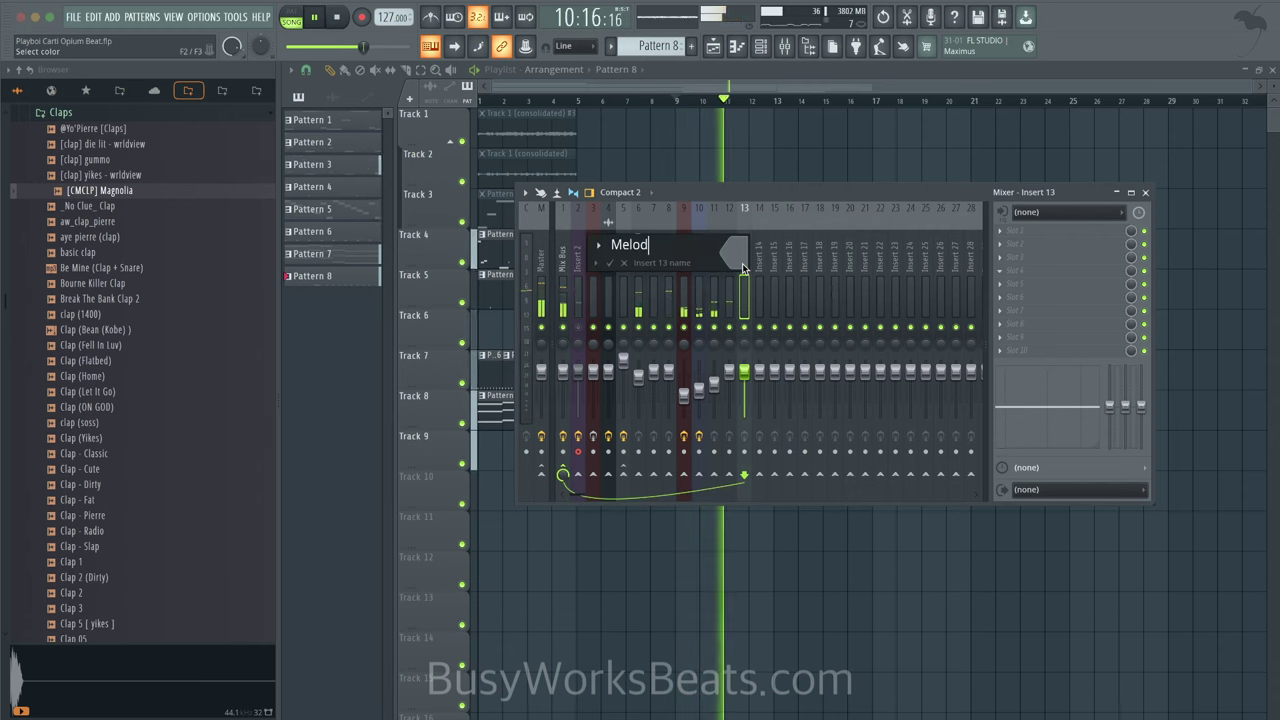
type("y")
key("Return")
Step: Route the GMS #2 and Track 1 (consolidated)_2 mixer tracks only to the Melody track
left_click(699, 270)
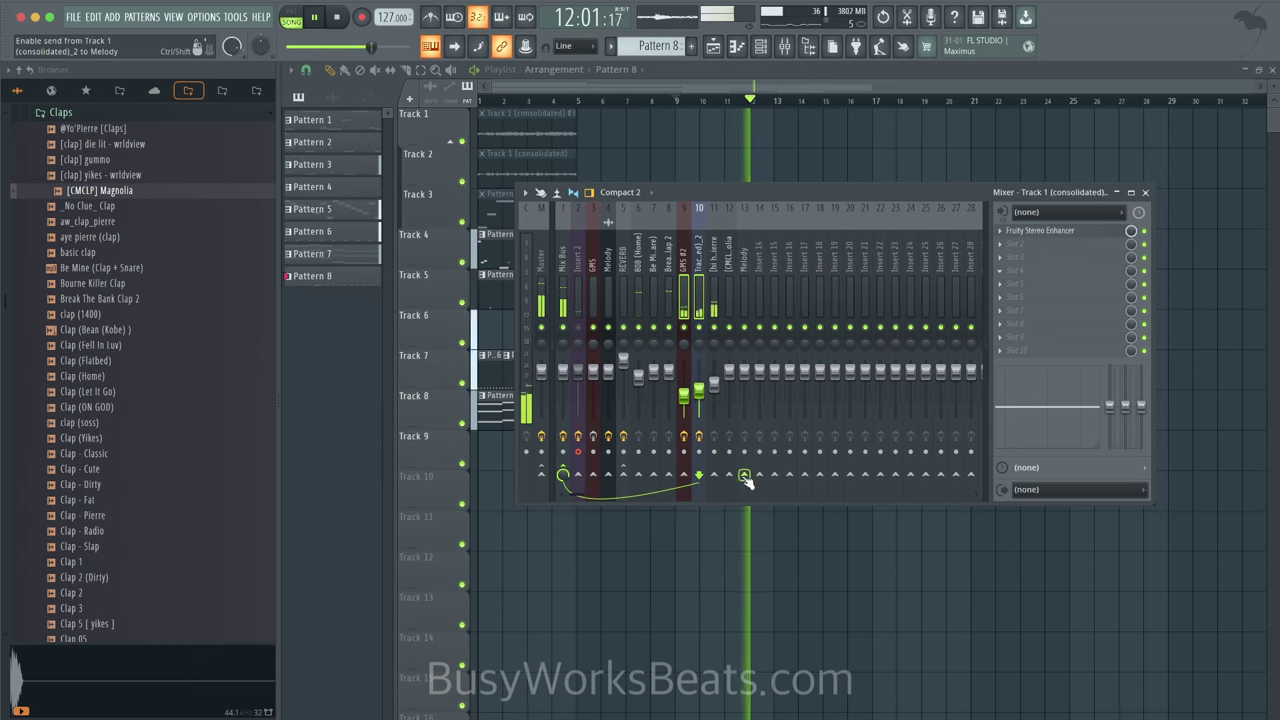
right_click(745, 477)
left_click(775, 500)
Step: Load HalfTime in the first effect slot of the Melody mixer track and close its window
left_click(747, 270)
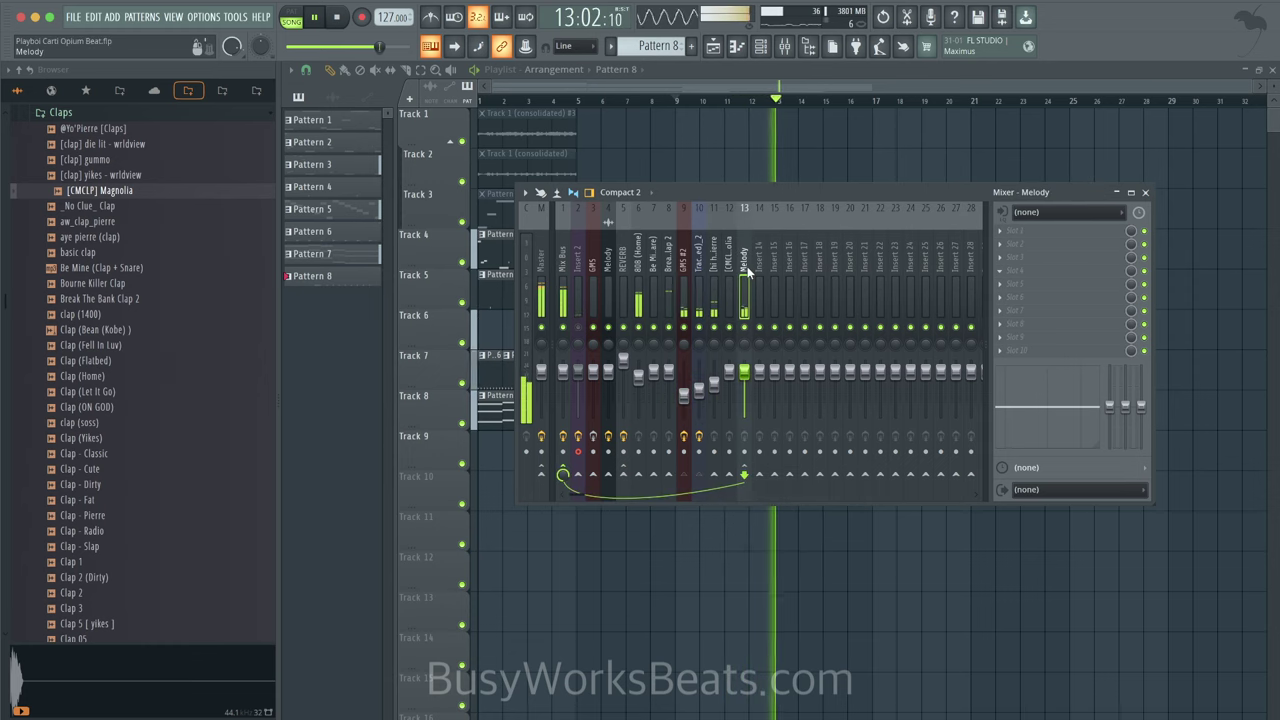
left_click(1060, 231)
mouse_move(1060, 244)
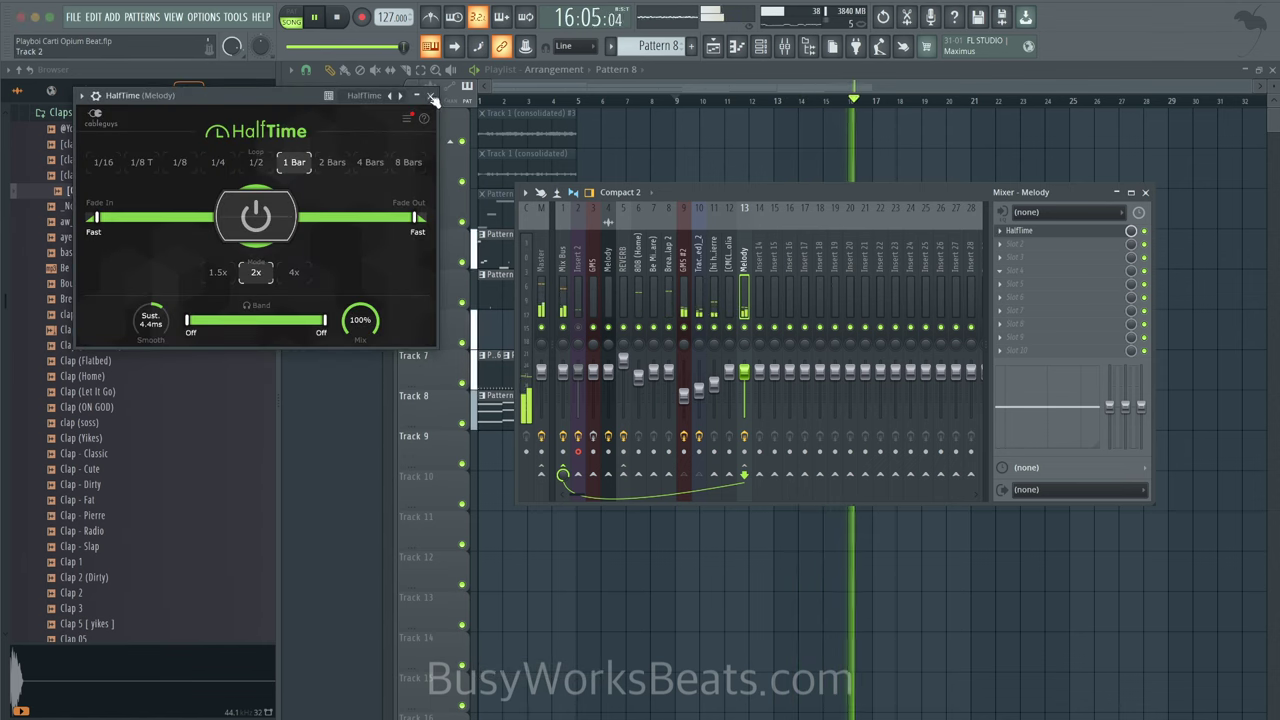
left_click(431, 96)
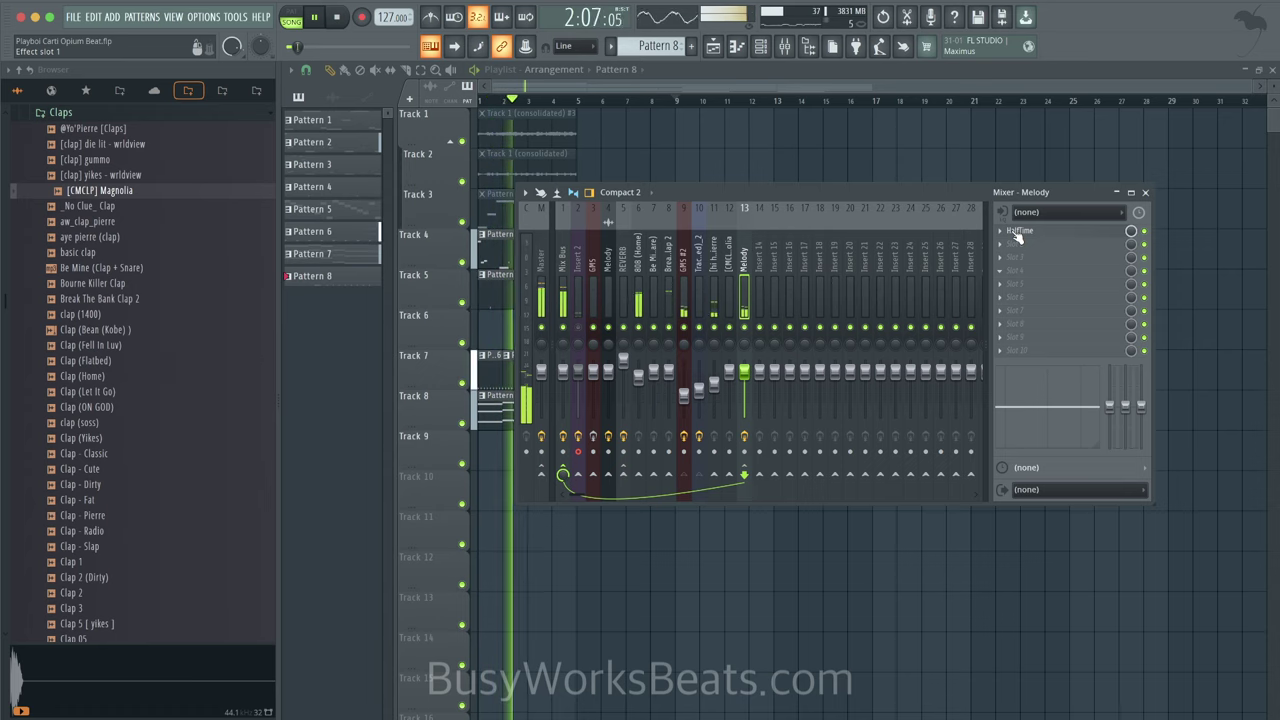
Step: Create an automation clip for HalfTime's mix level and extend it on Track 10 from bar 1 to bar 17
right_click(1131, 234)
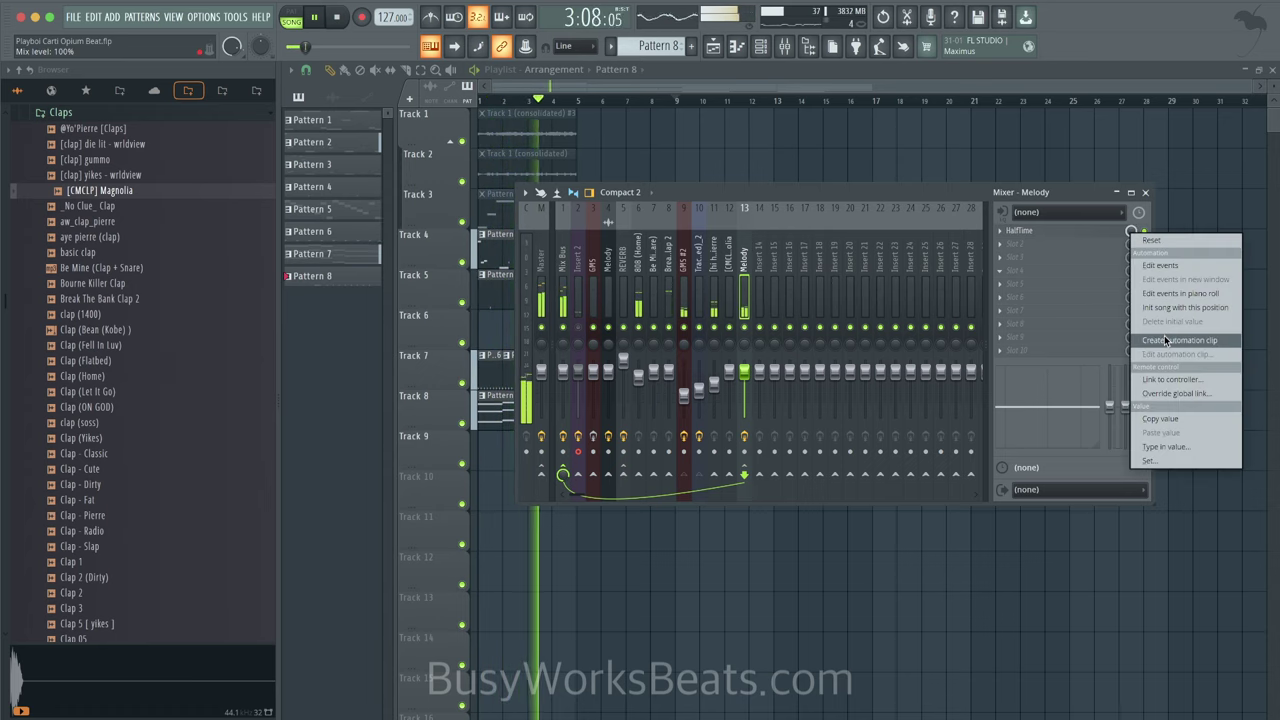
left_click(1165, 341)
left_click(1146, 194)
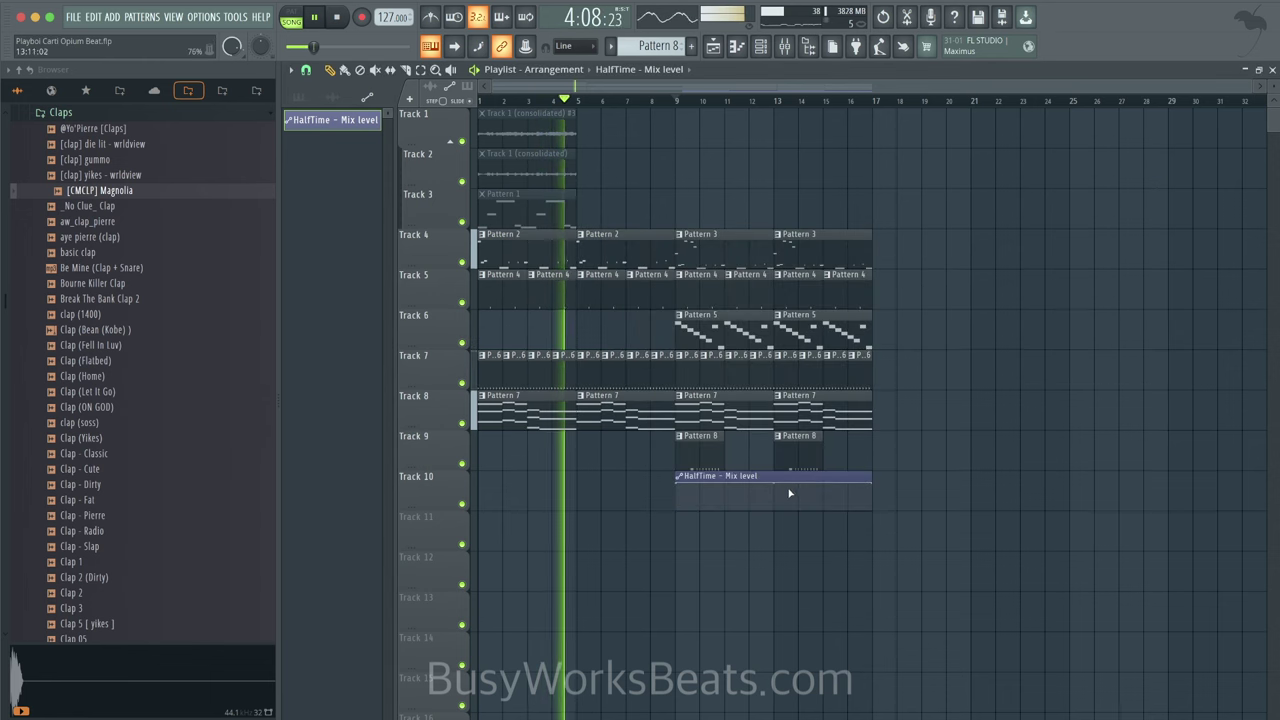
left_click_drag(789, 477, 566, 476)
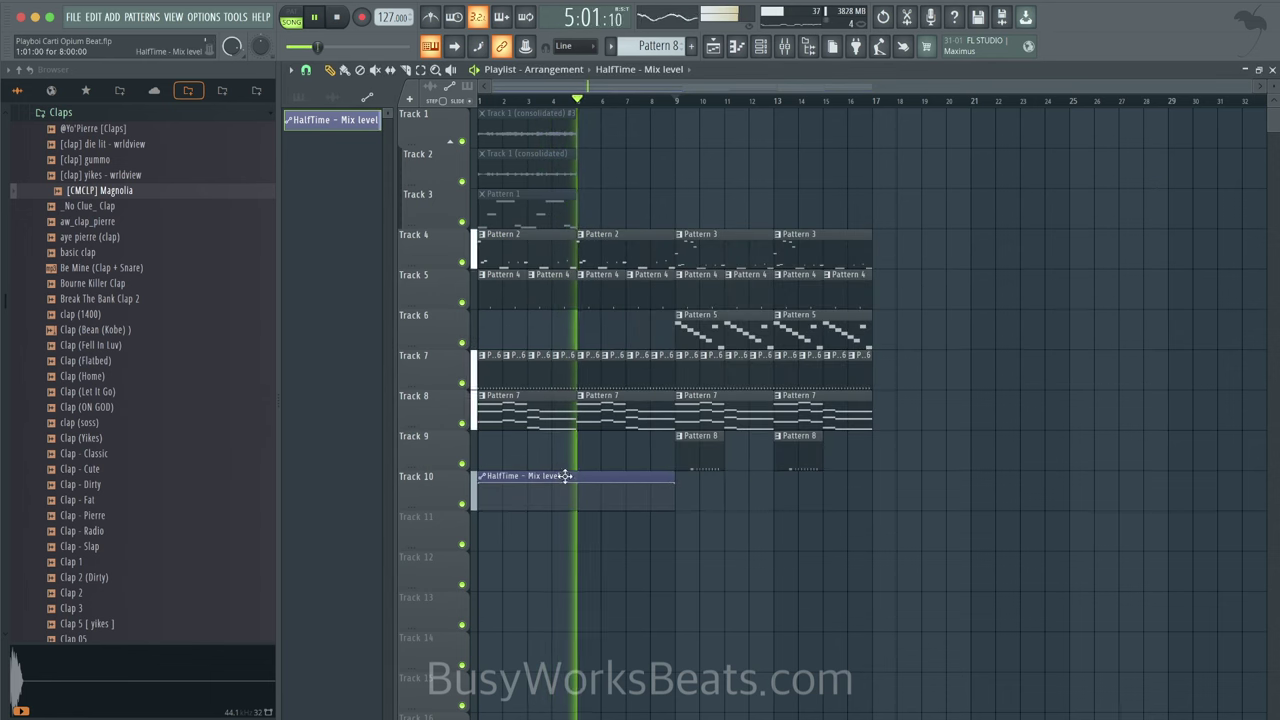
left_click_drag(673, 478, 871, 480)
Step: Shape the HalfTime mix level automation to drop to 0% from bar 9 to bar 17, and save the project
right_click(677, 503)
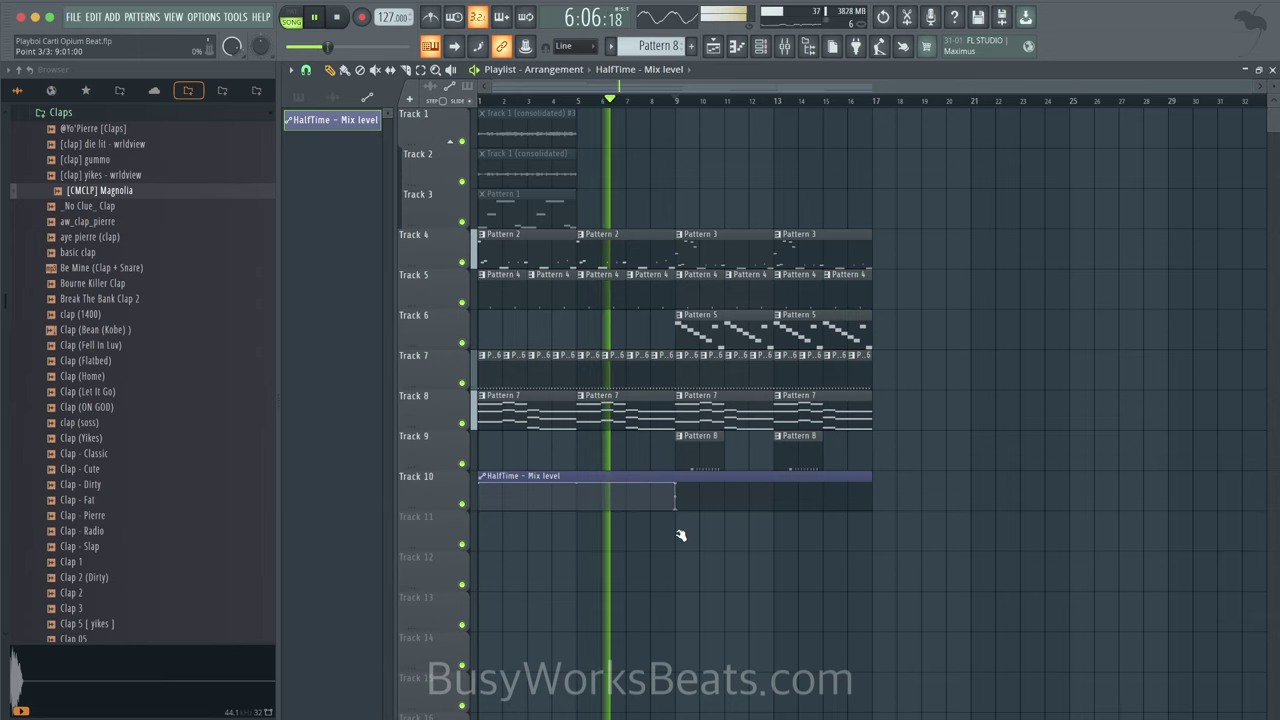
right_click(872, 501)
left_click_drag(876, 502, 872, 543)
key("ctrl+s")
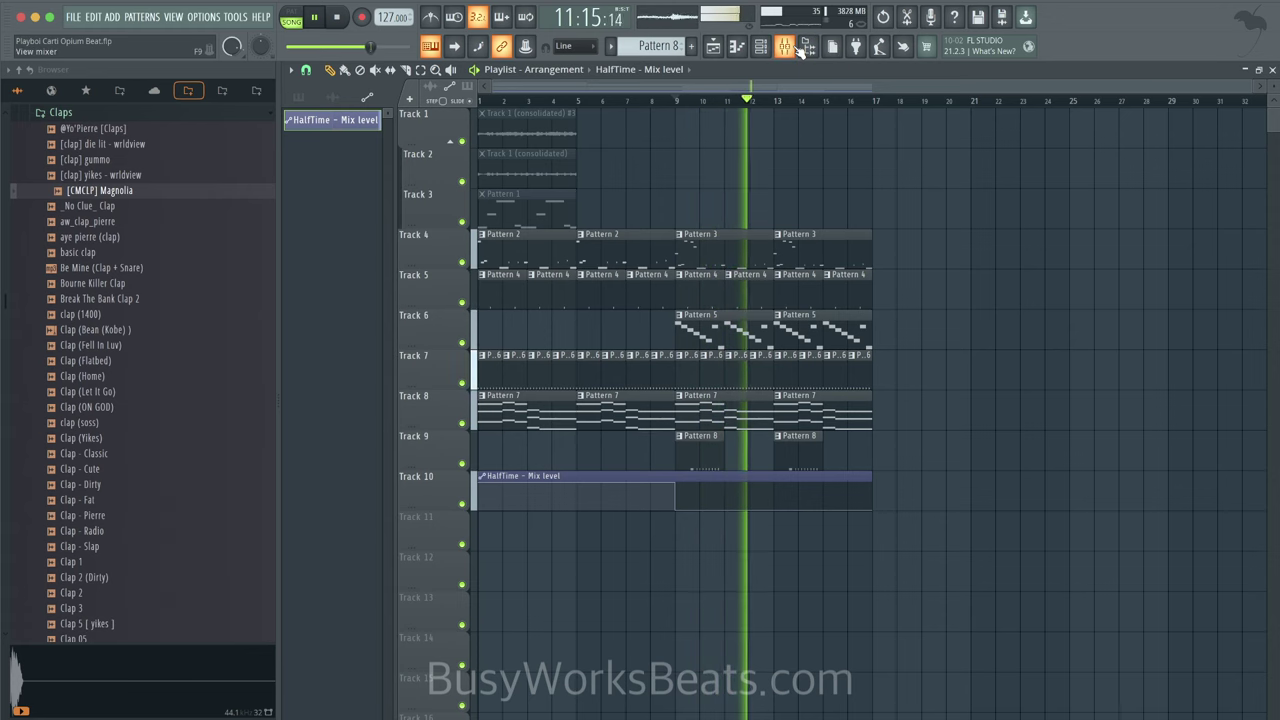
Step: Inspect the effects on the Mix Bus and the L2 limiter settings on the Master track
left_click(800, 48)
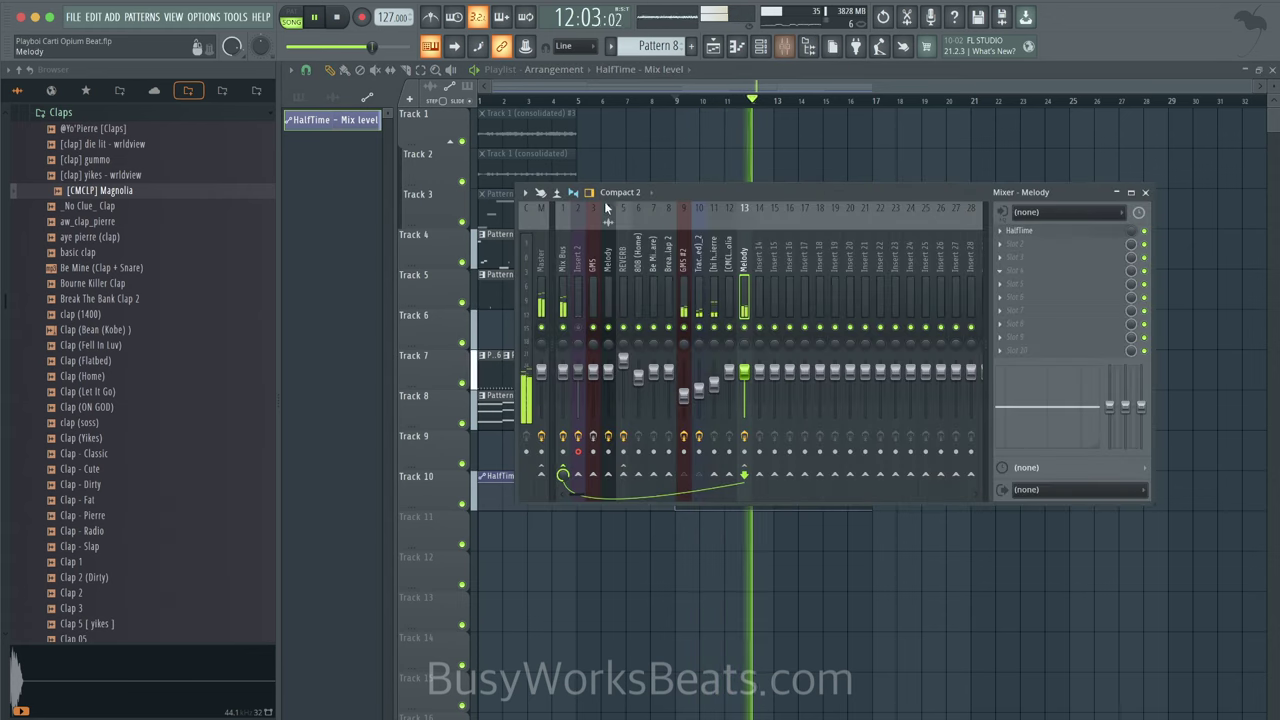
left_click(564, 285)
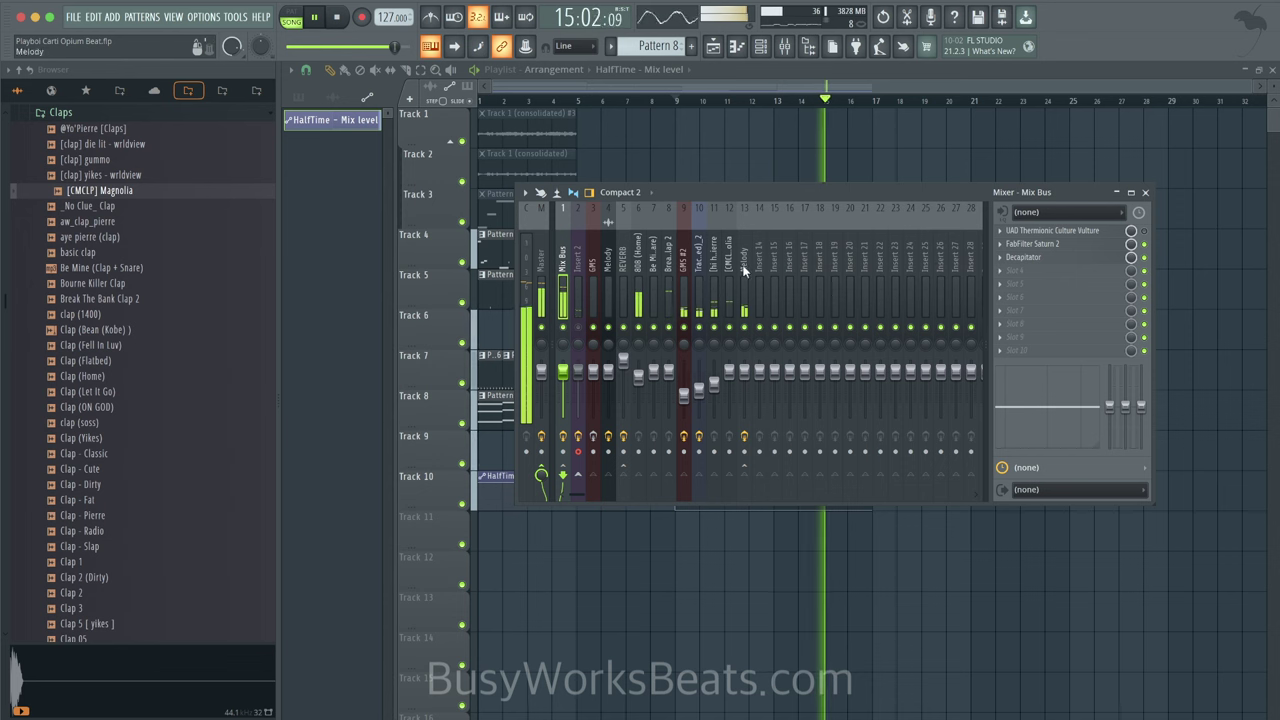
left_click(545, 265)
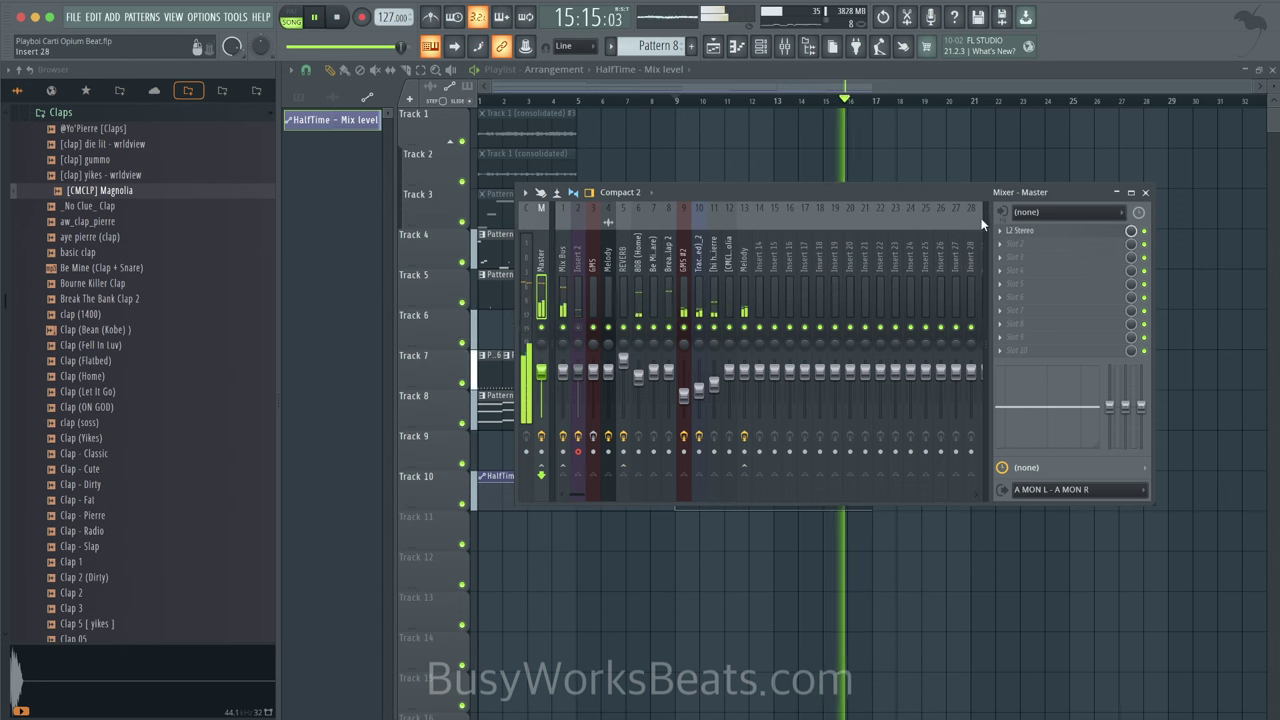
left_click(1035, 234)
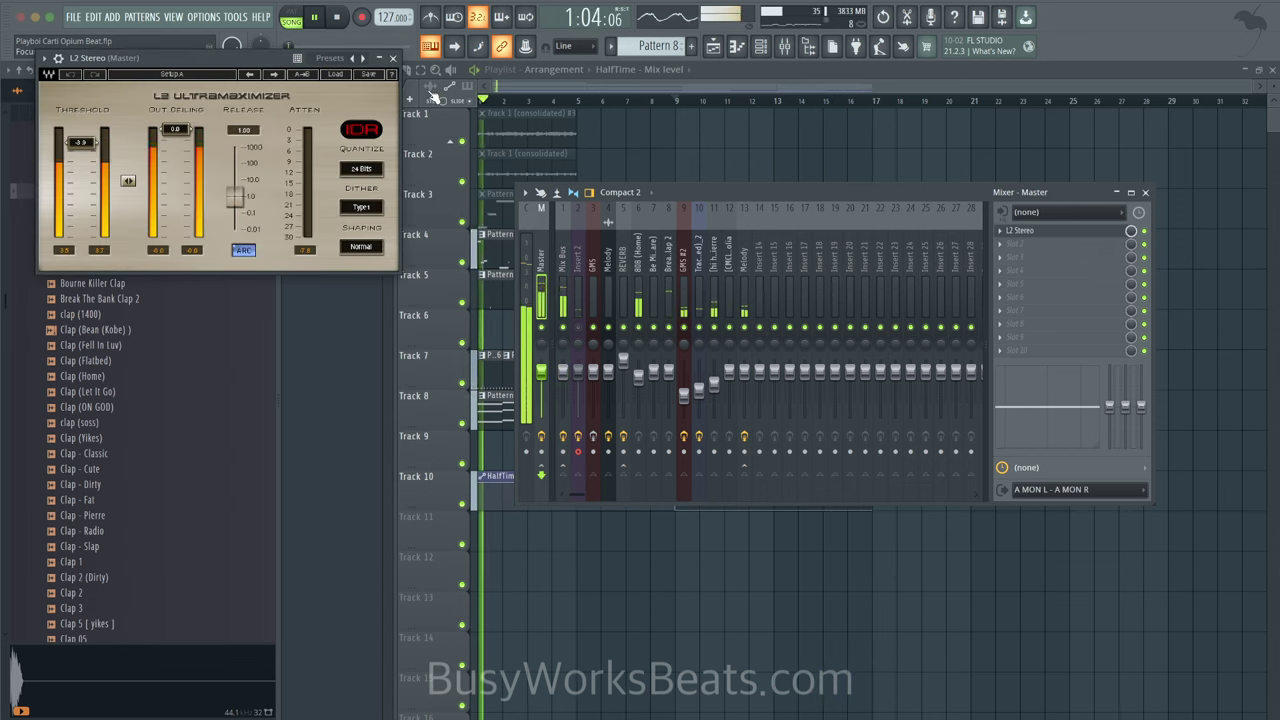
left_click(393, 58)
Step: Load FabFilter Pro-Q 3 in the fourth effect slot of the Mix Bus
left_click(566, 268)
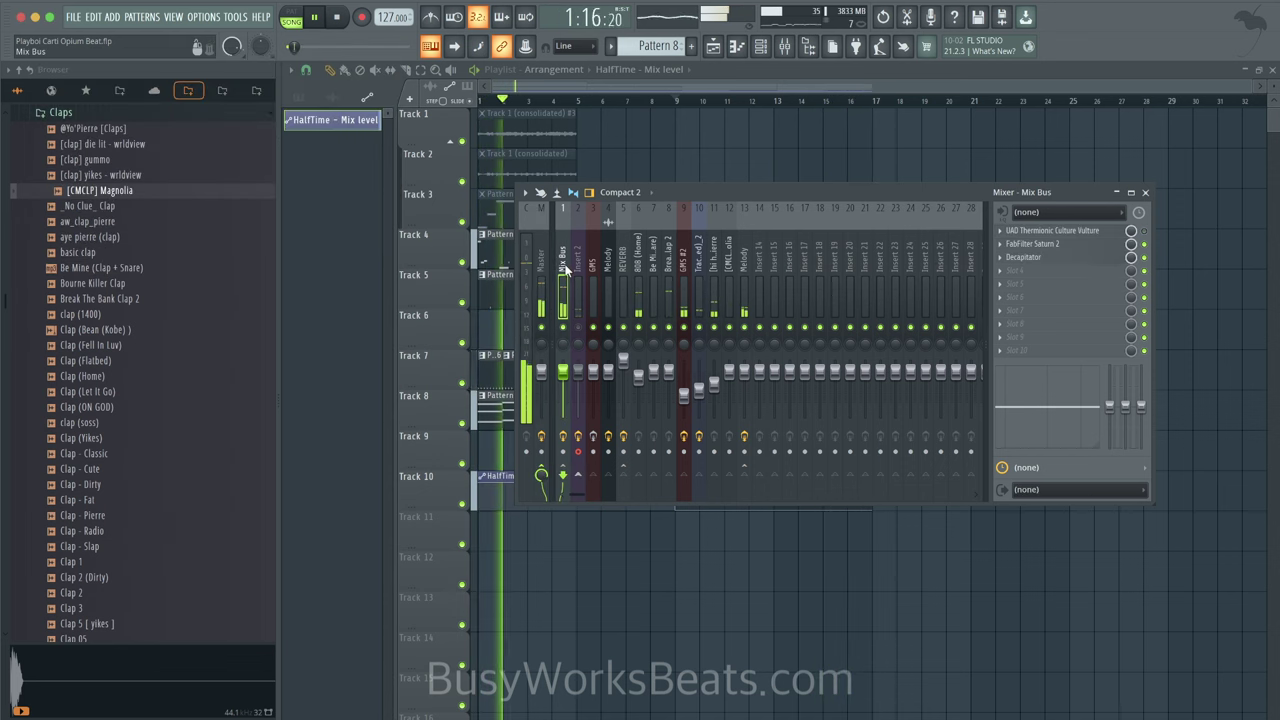
left_click(1040, 270)
left_click(449, 84)
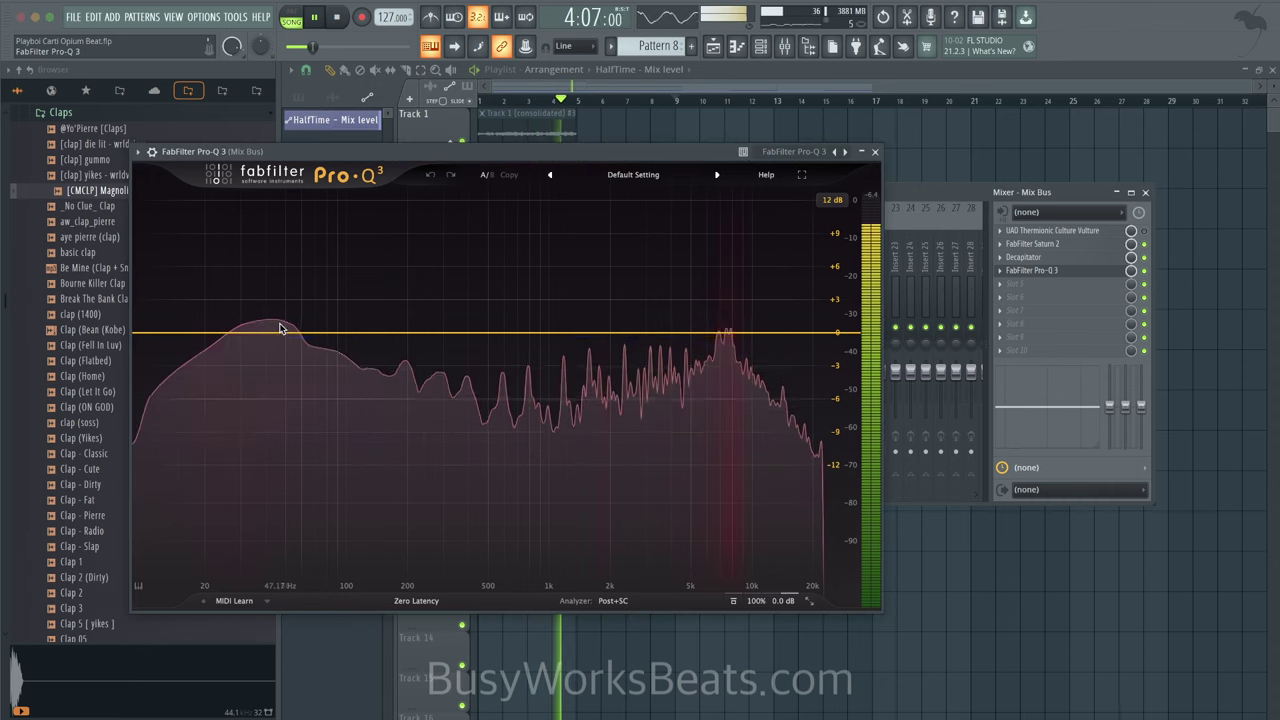
Step: Add a narrow bell boost at 75 Hz in the Mix Bus equalizer
left_click(280, 326)
double_click(272, 285)
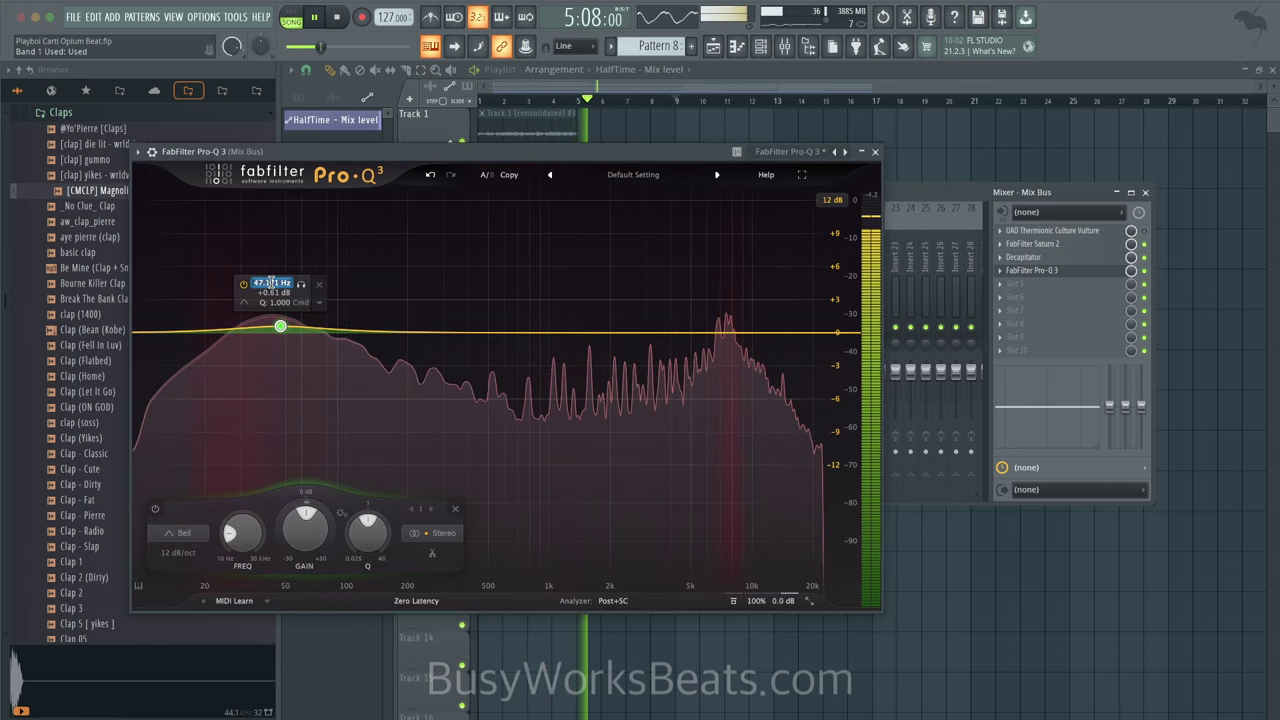
type("75")
key("Return")
left_click_drag(367, 530, 317, 508)
Step: Add a second narrow bell band at 60 Hz with a gain of about +0.71 dB
double_click(274, 332)
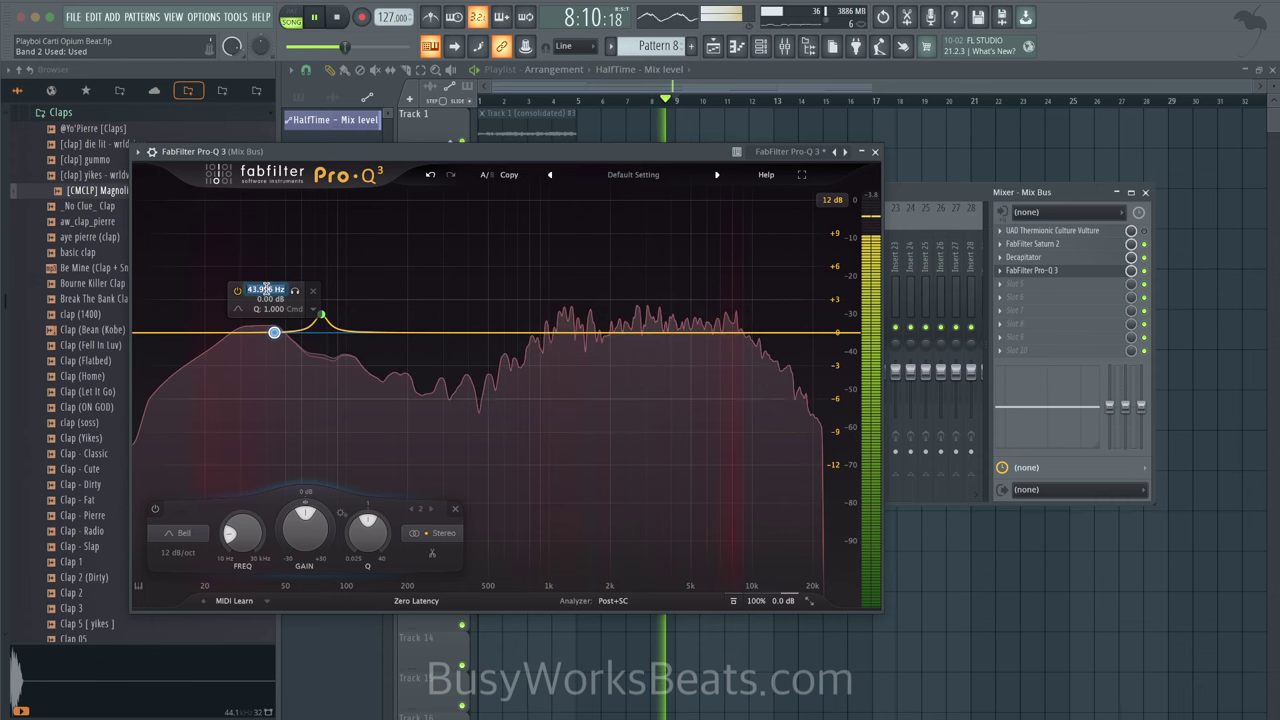
type("60")
key("Return")
left_click_drag(366, 531, 363, 486)
left_click_drag(299, 537, 298, 535)
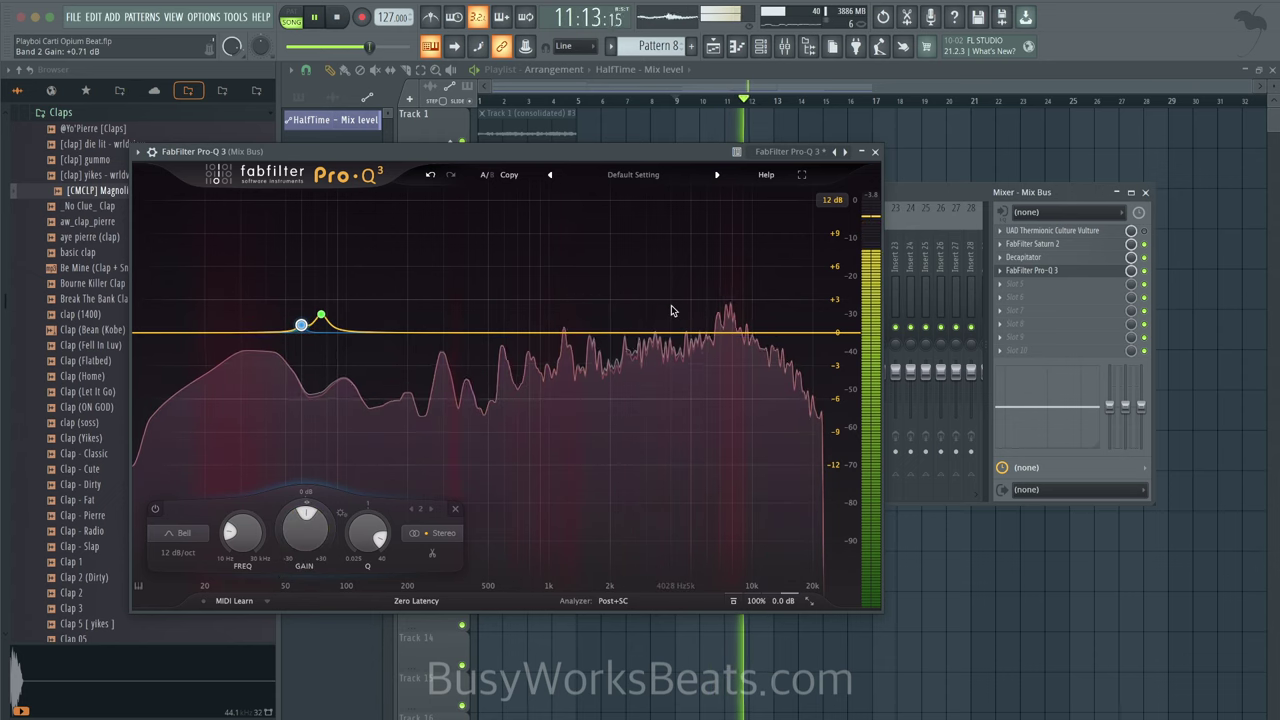
Step: Add a dynamic band around 8 kHz with a -2.33 dB range and a side-only bell at 279.70 Hz boosted about 4.43 dB
left_click(730, 335)
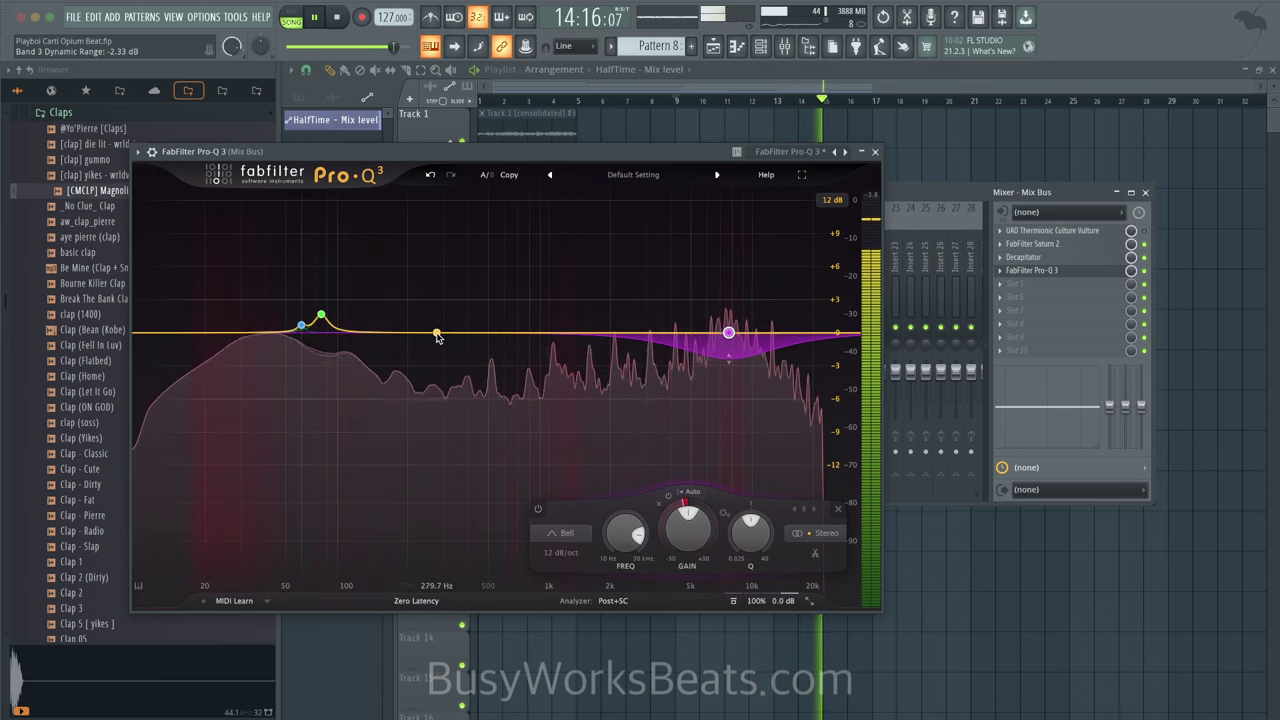
left_click(437, 335)
left_click(557, 531)
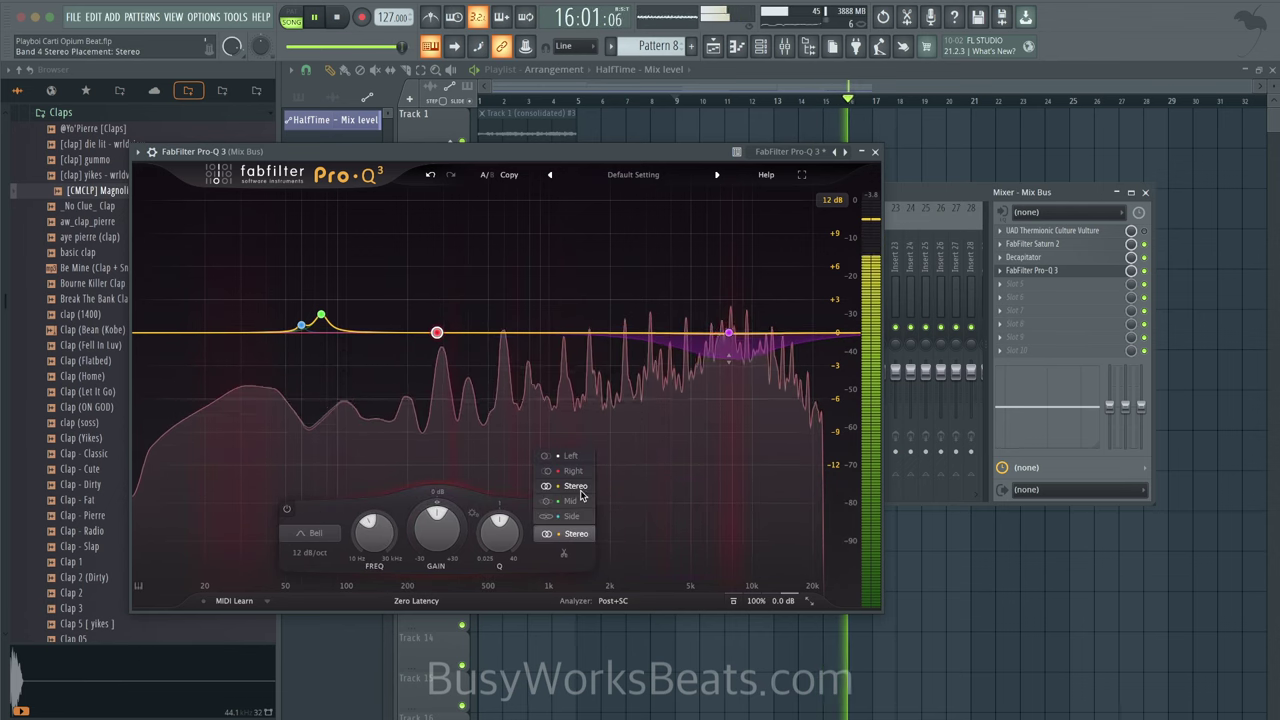
left_click(535, 498)
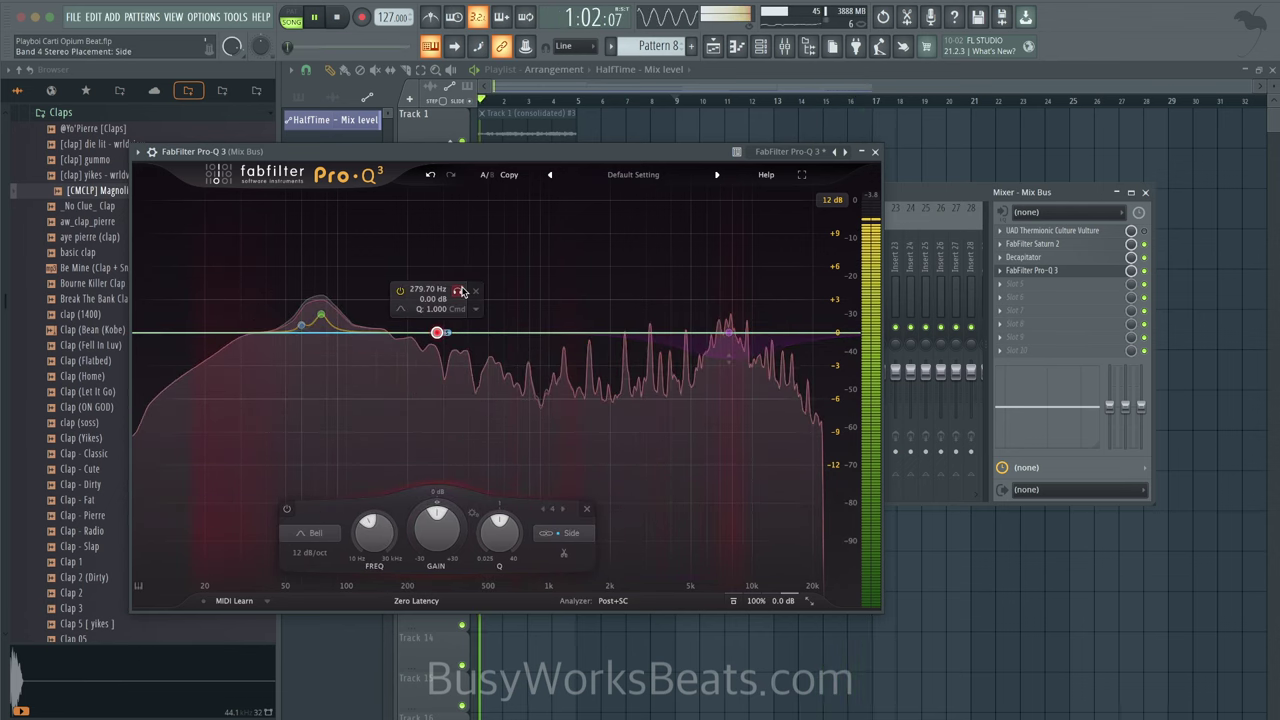
left_click(458, 290)
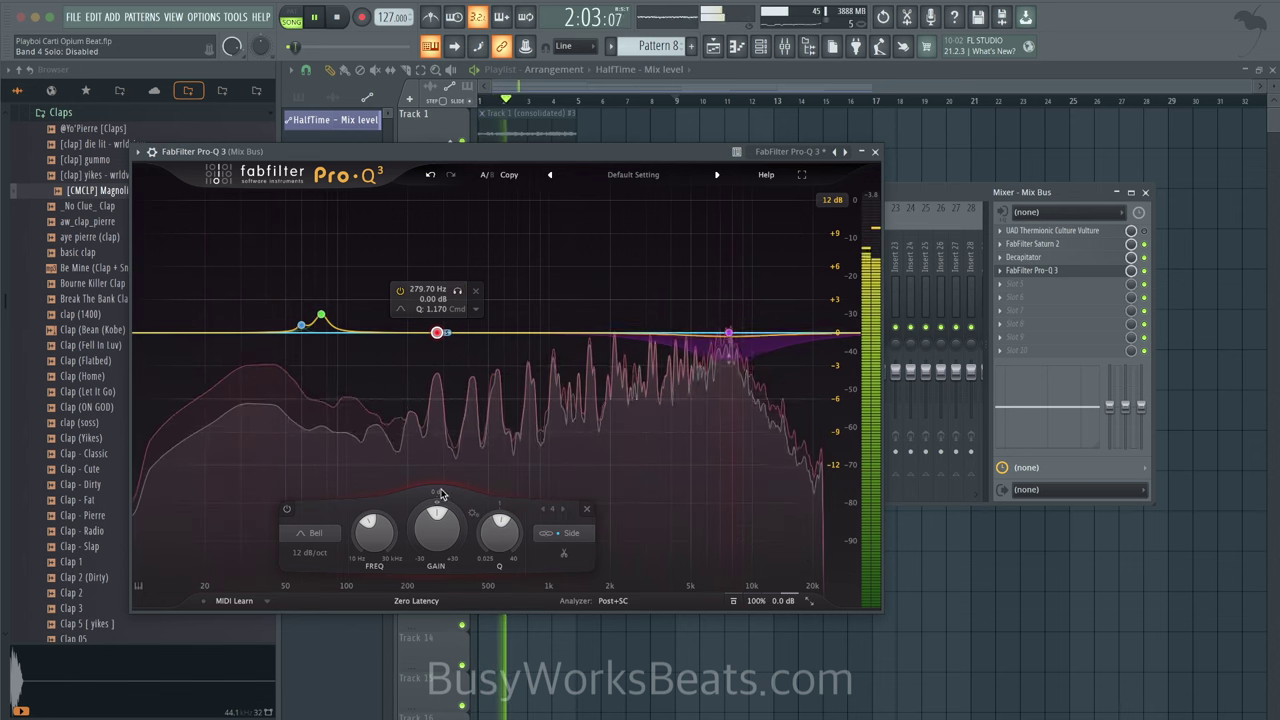
mouse_move(437, 503)
left_mouse_down()
mouse_move(451, 462)
mouse_move(454, 489)
left_mouse_up()
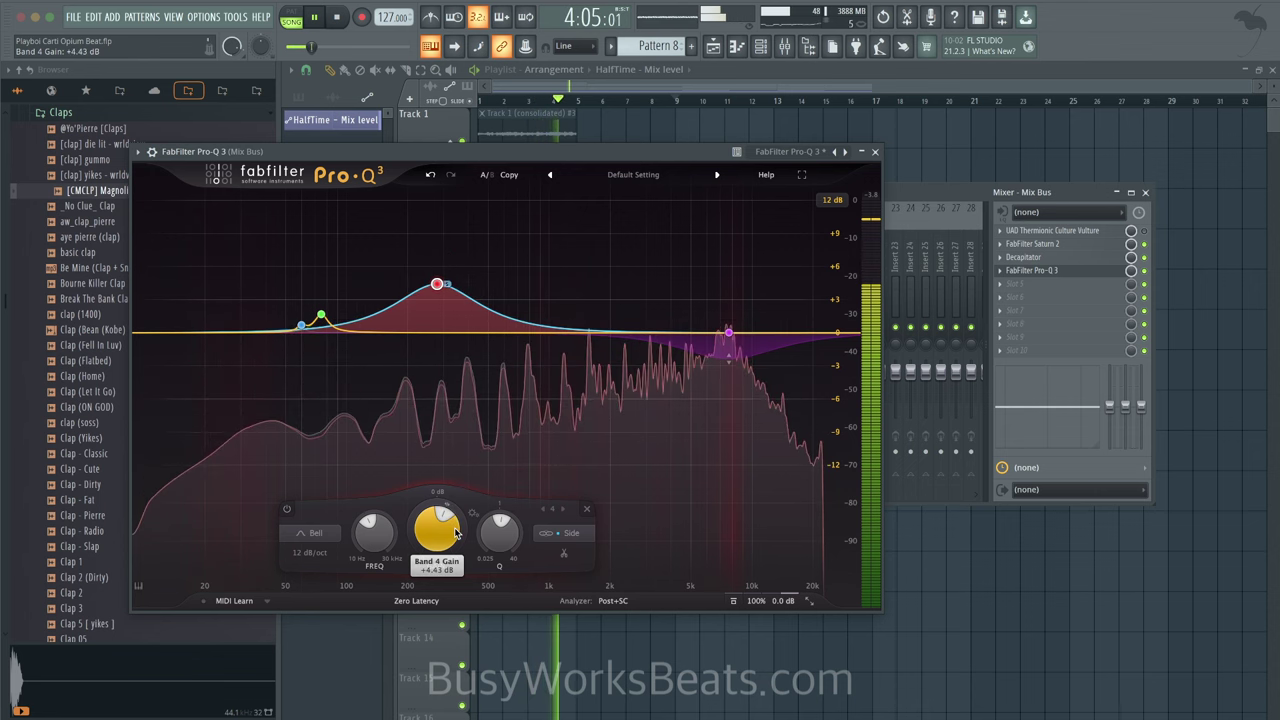
left_click(873, 150)
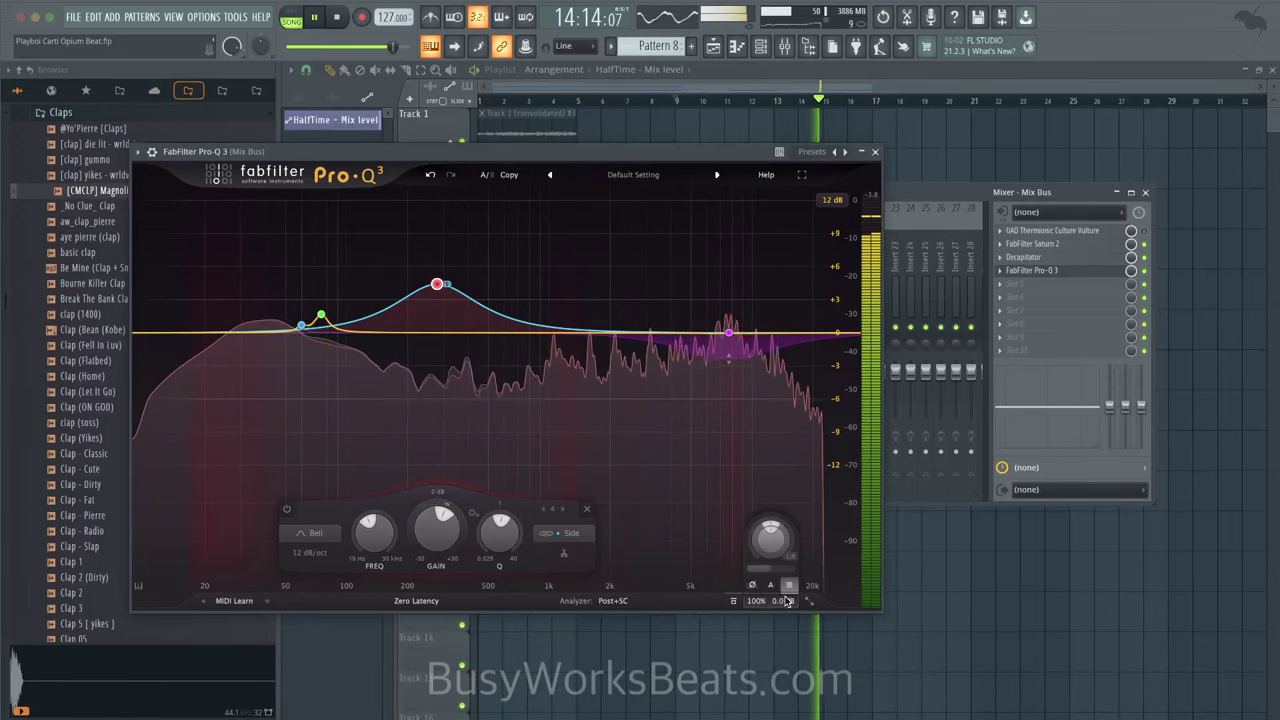
Step: Raise the Mix Bus equalizer's output level to +2.19 dB, and close the equalizer and the mixer
mouse_move(780, 599)
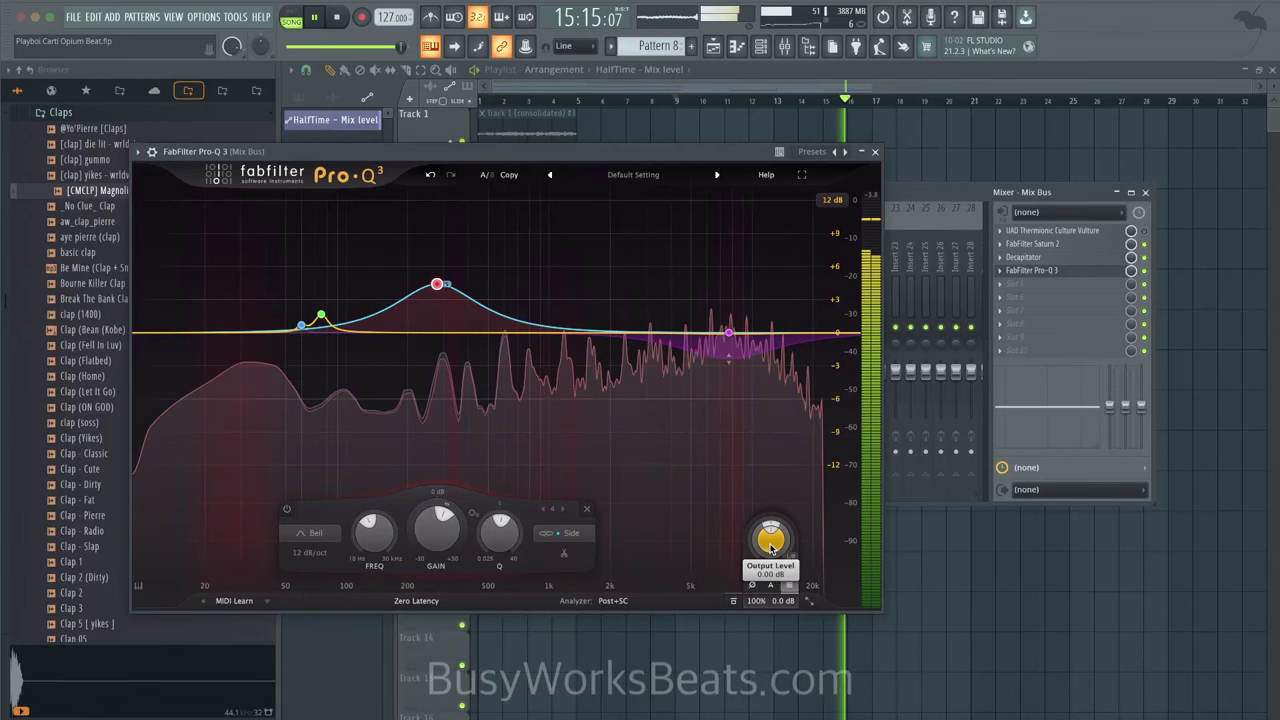
left_click_drag(770, 546, 773, 492)
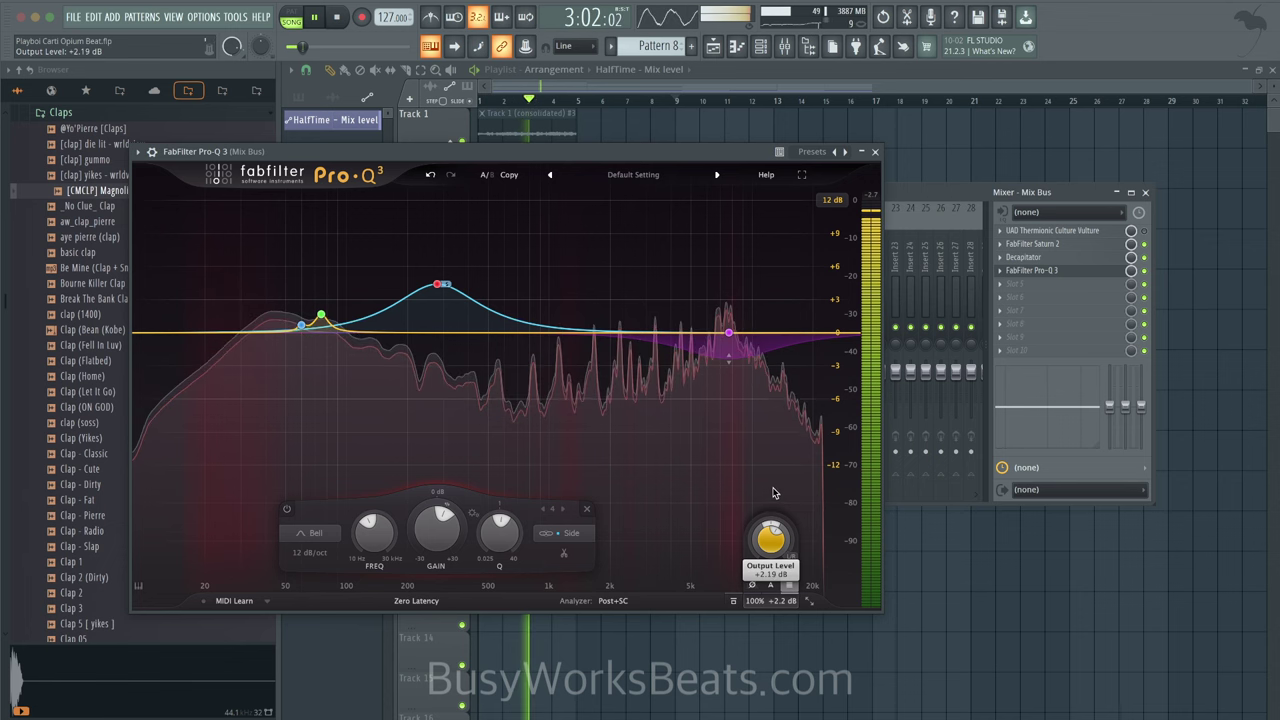
left_click(876, 151)
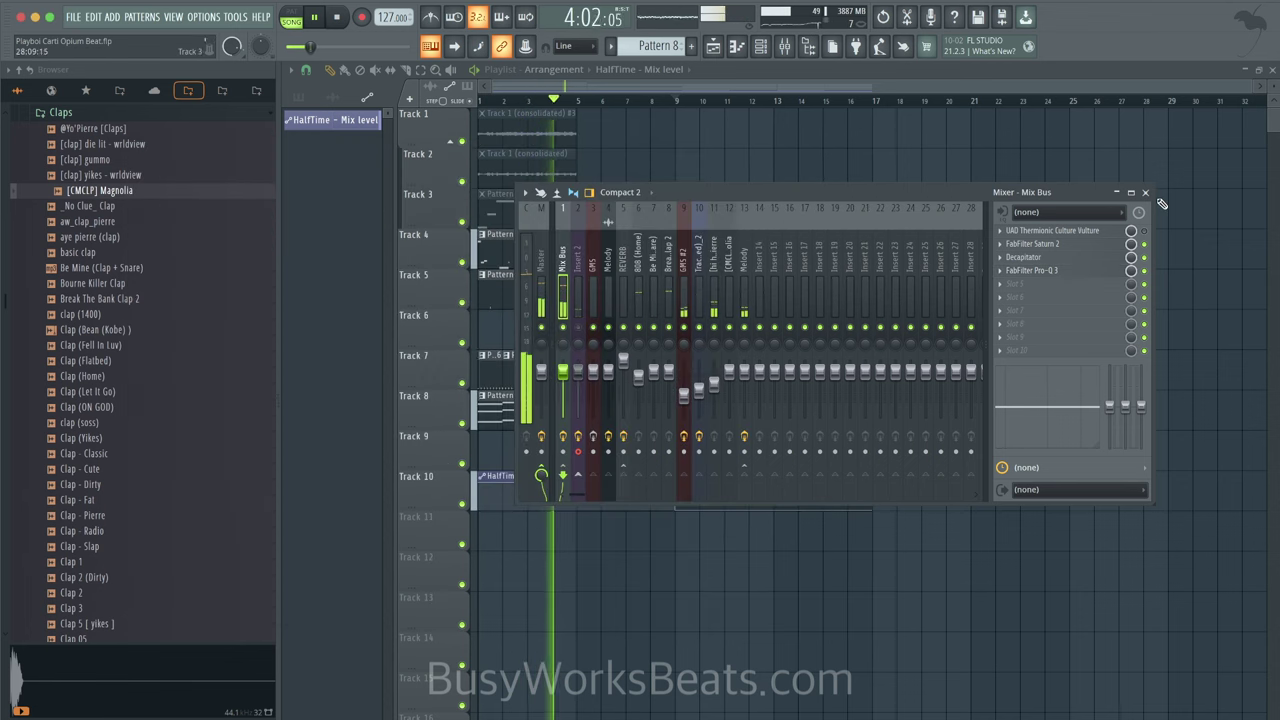
left_click(1145, 192)
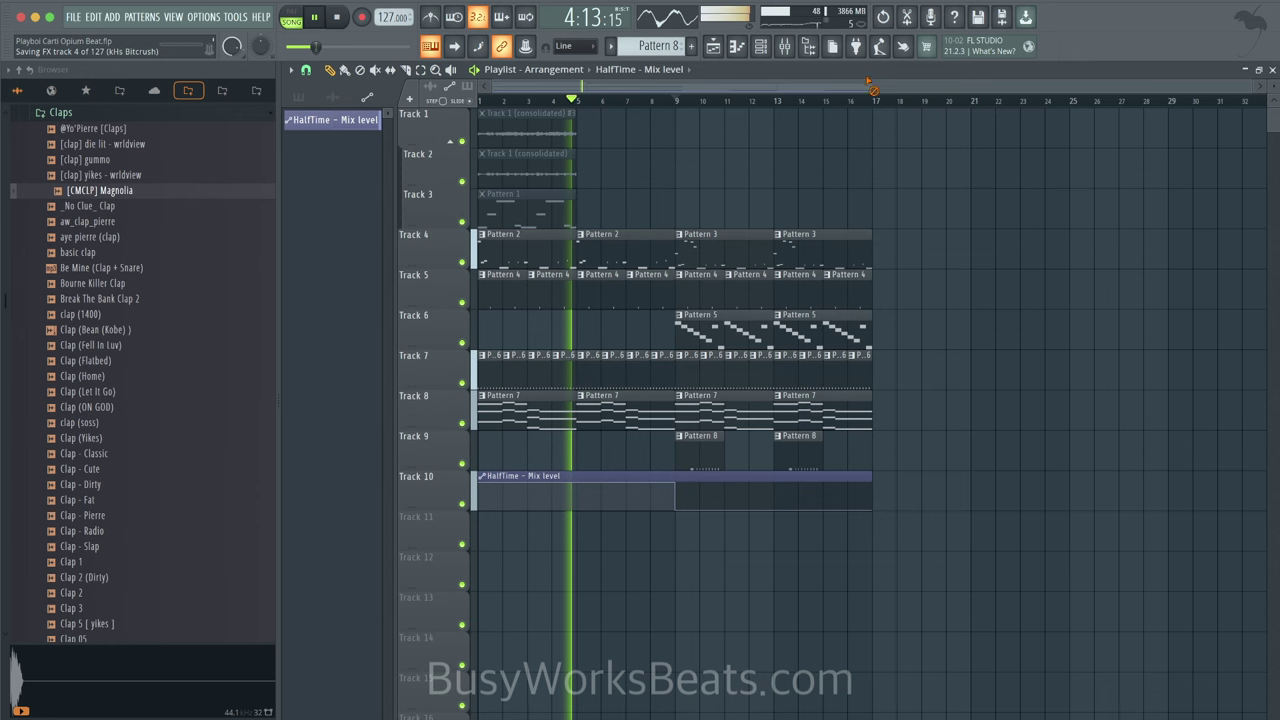
Step: Hide the browser to widen the playlist, and briefly check the mixer levels during playback
left_click(809, 48)
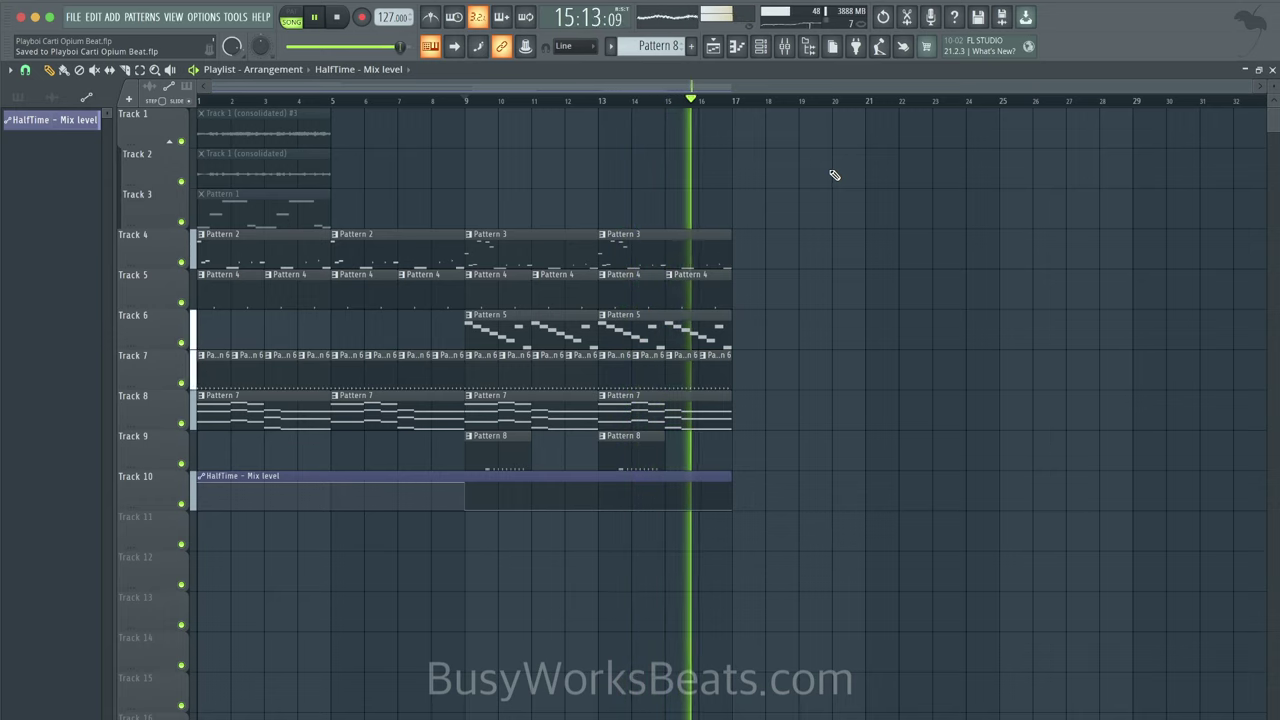
key("F9")
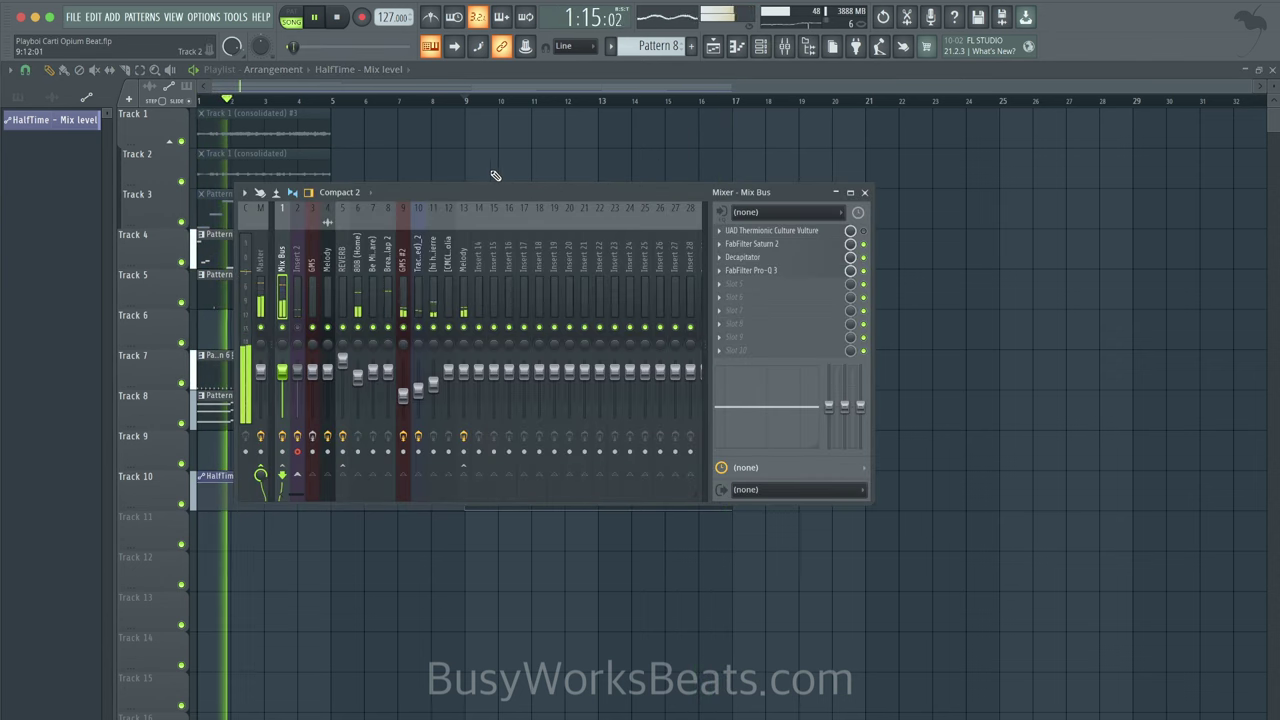
key("F9")
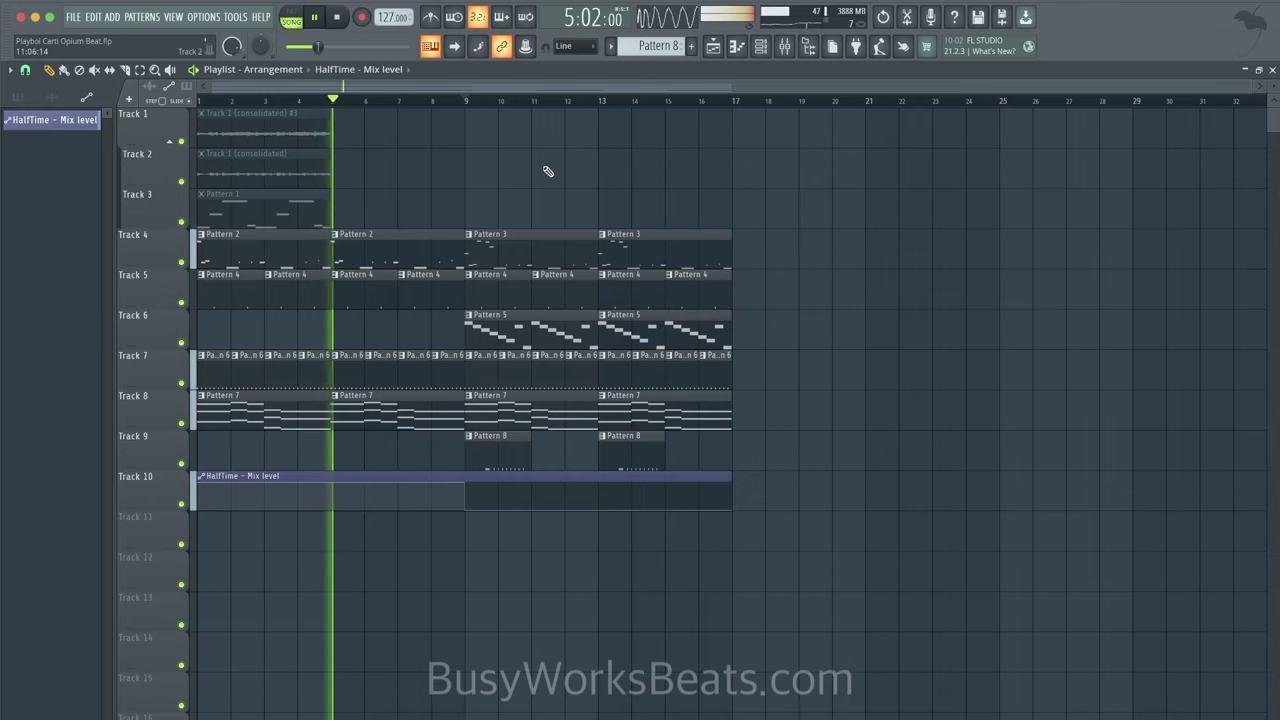
Step: Lower the velocity of the second and seventh hi-hat notes in Pattern 6, and return to the playlist
double_click(425, 373)
left_click(93, 620)
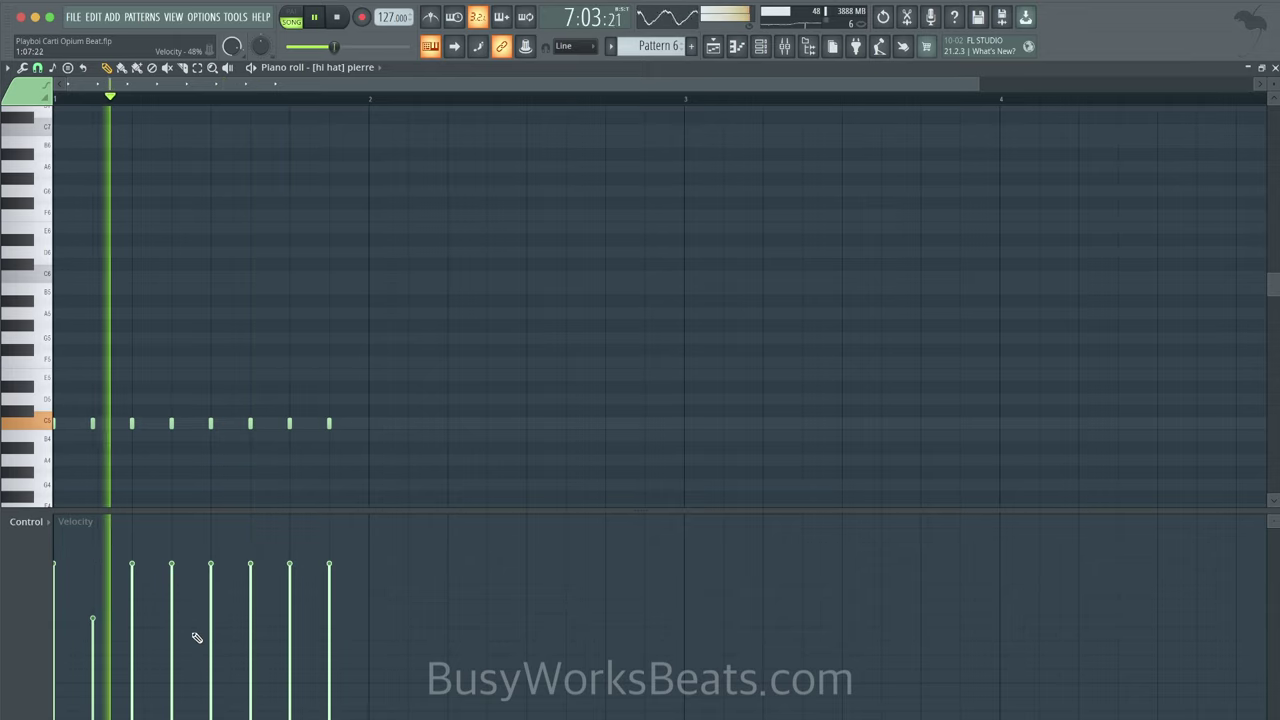
left_click(290, 625)
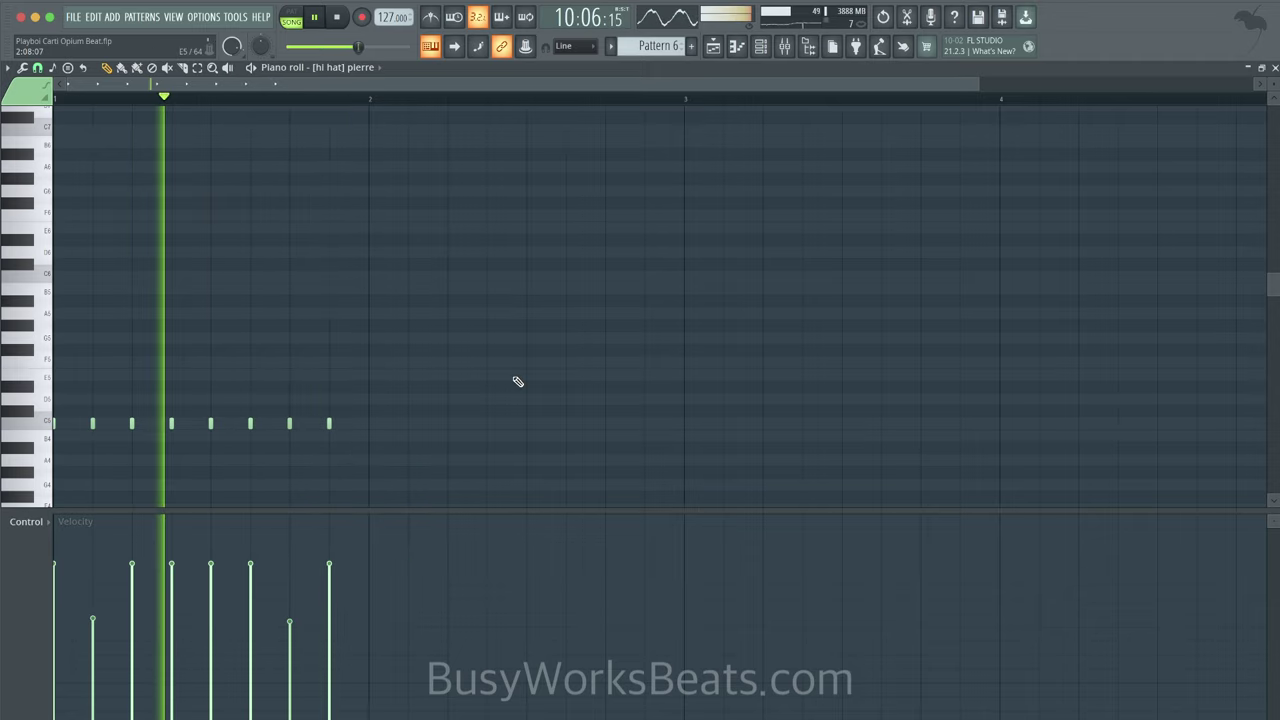
left_click(1274, 68)
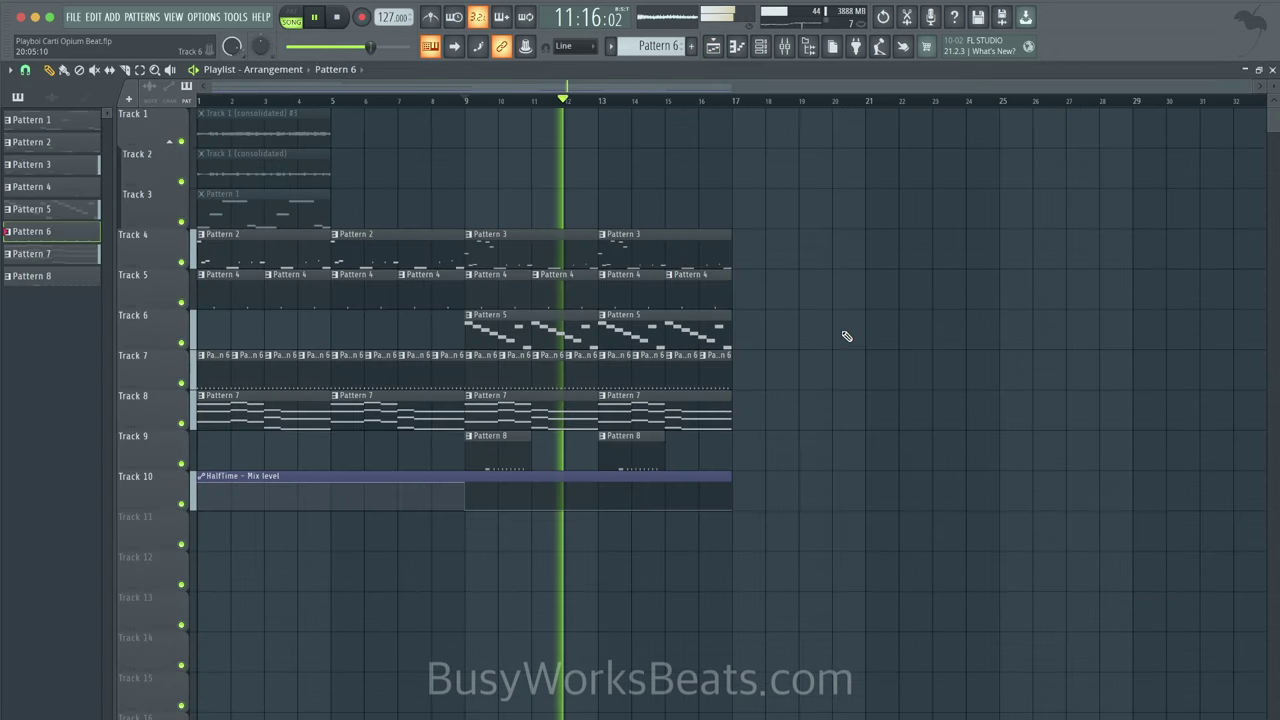
left_click(786, 48)
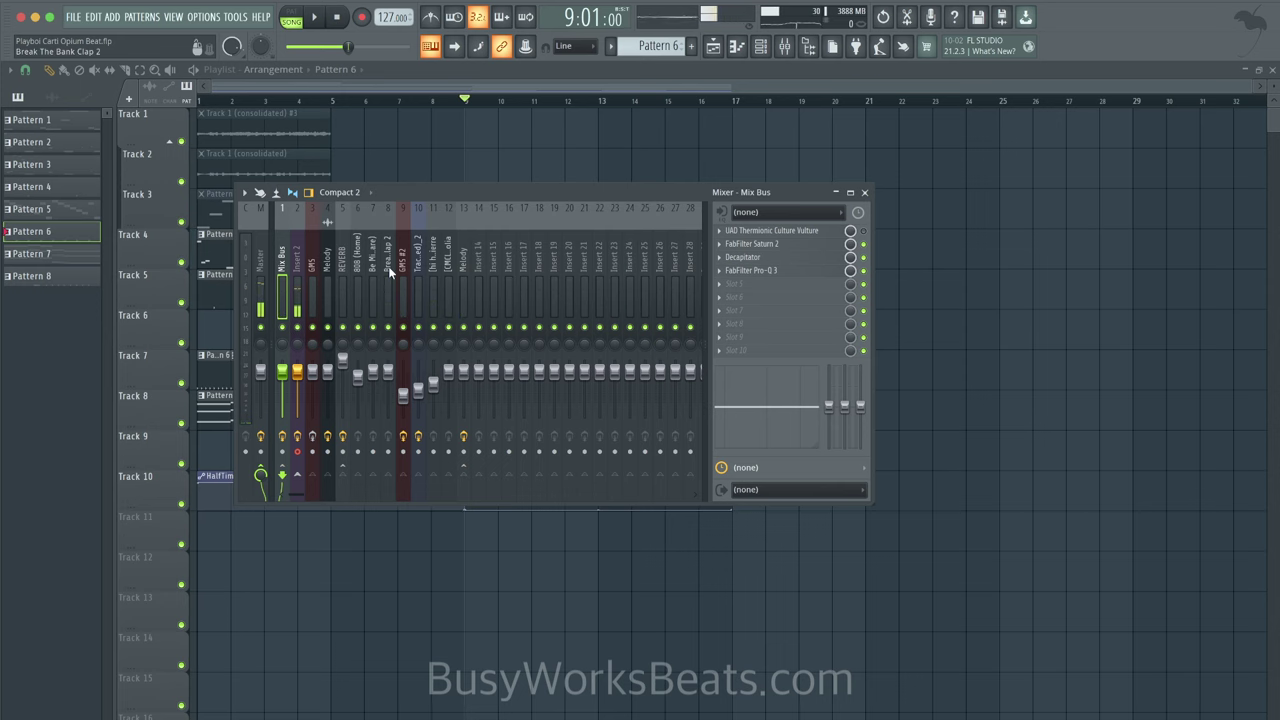
left_click(712, 719)
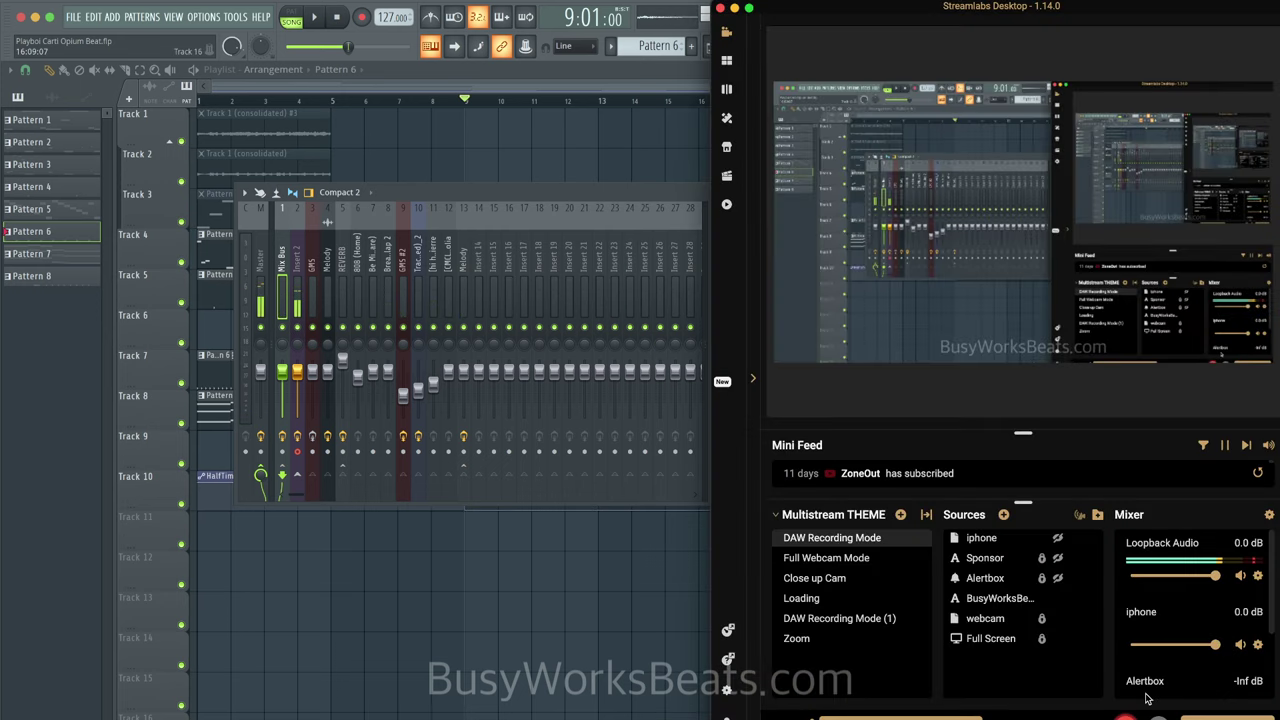